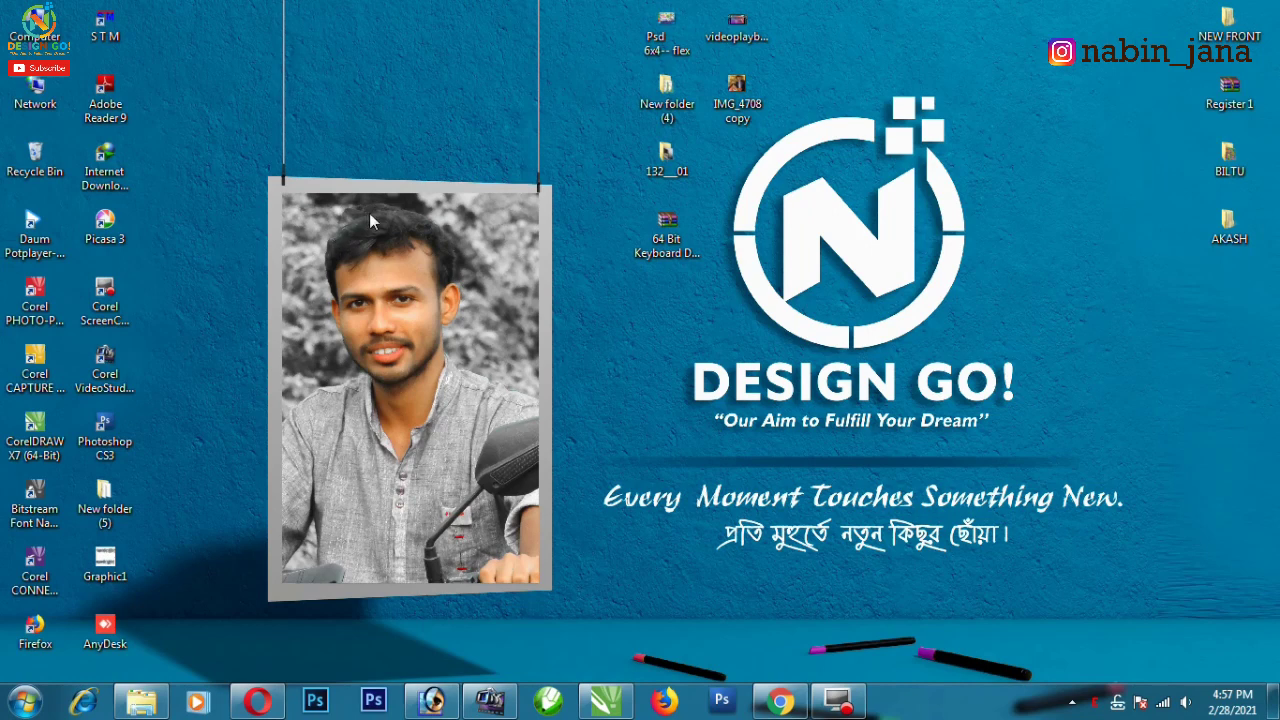
- Refresh the desktop and restore the Opera window on the Design Go! channel page
right_click(467, 134)
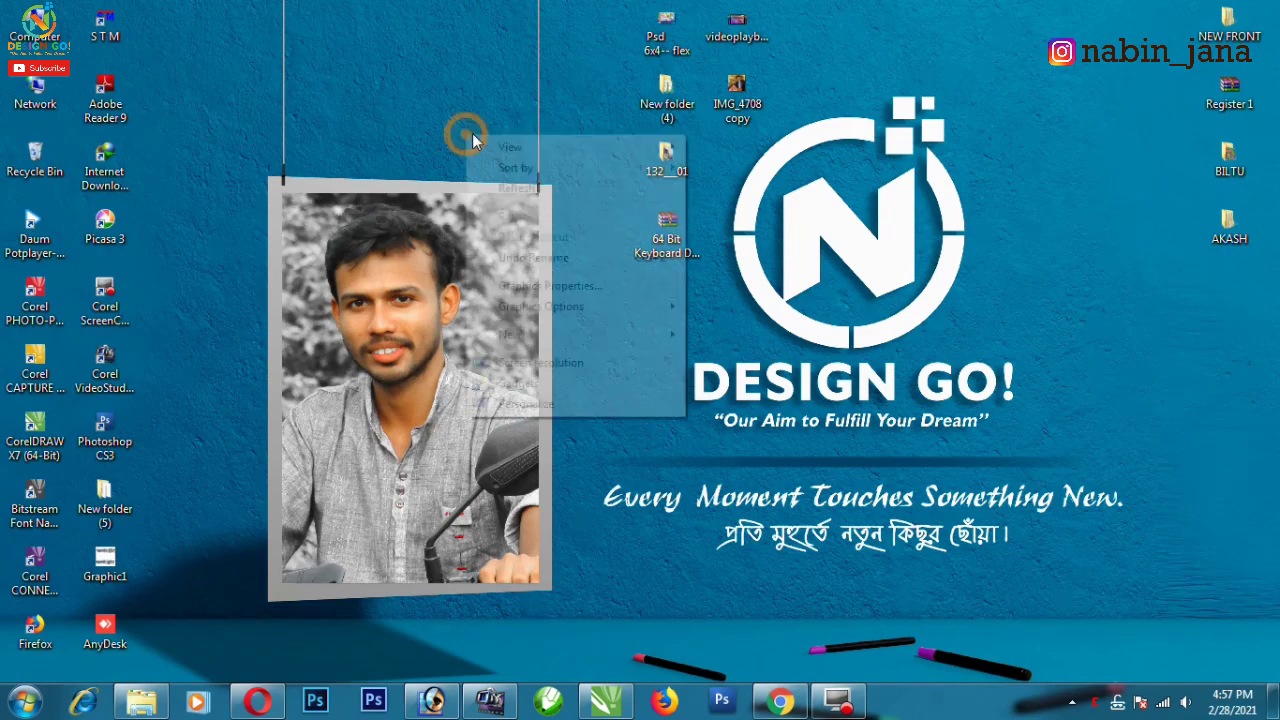
click(475, 188)
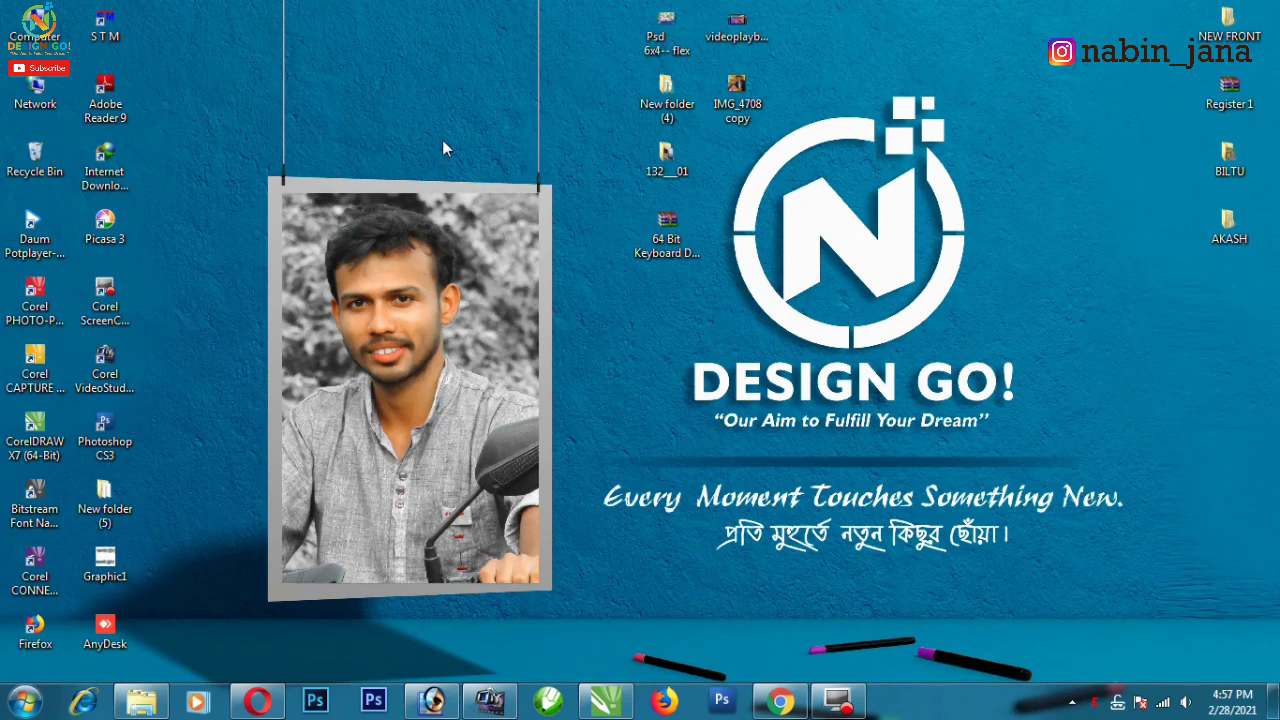
click(265, 703)
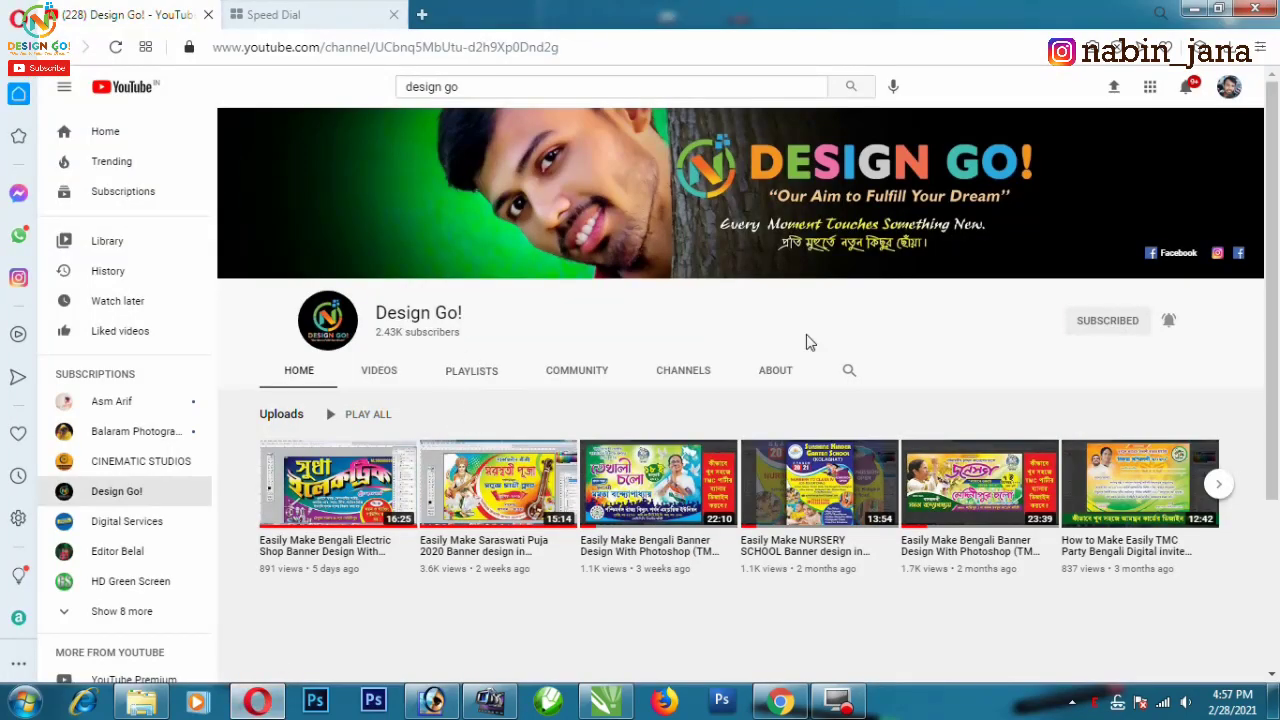
- Check the channel's notification options and select the 'design go' search text, then dismiss suggestions
click(1169, 322)
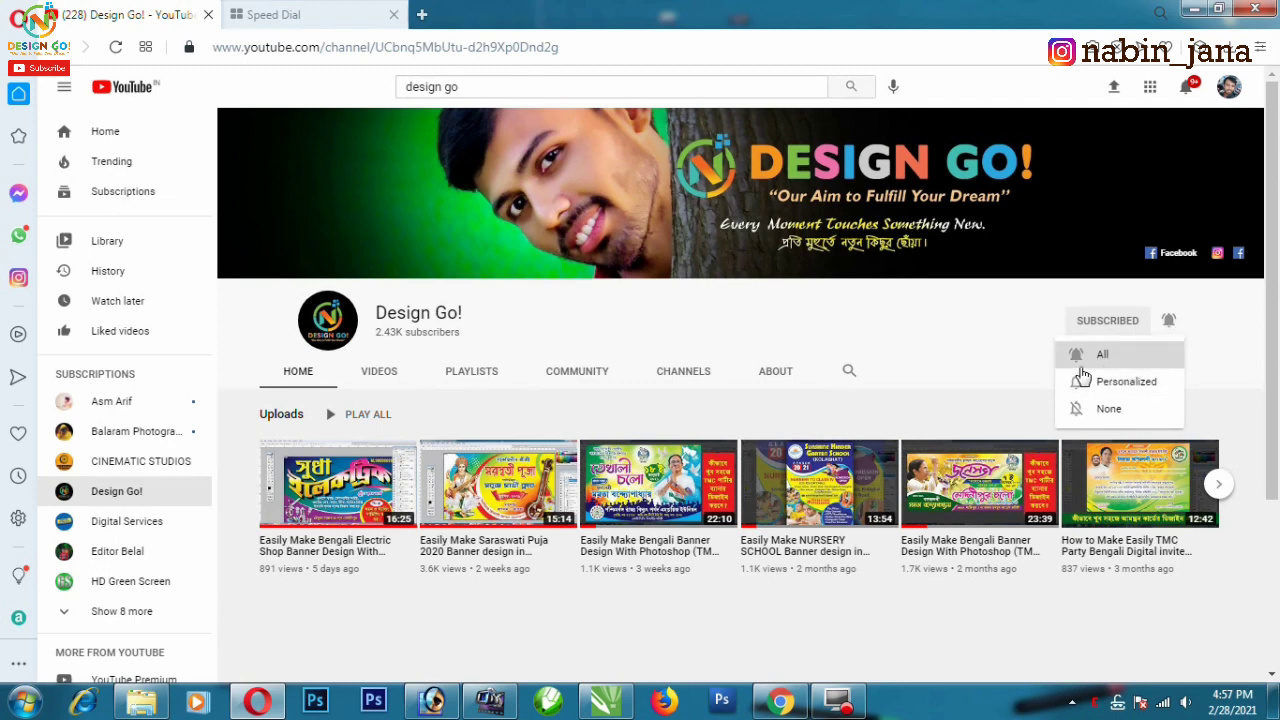
click(503, 90)
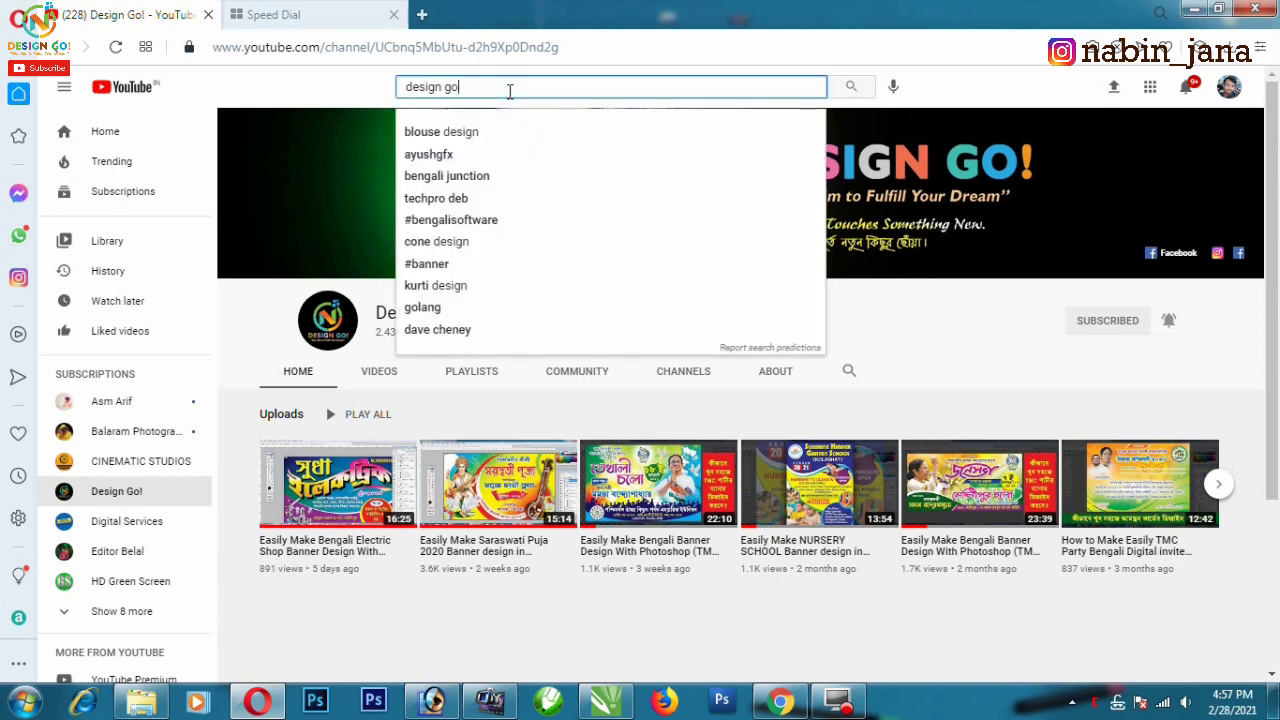
drag(492, 89, 383, 90)
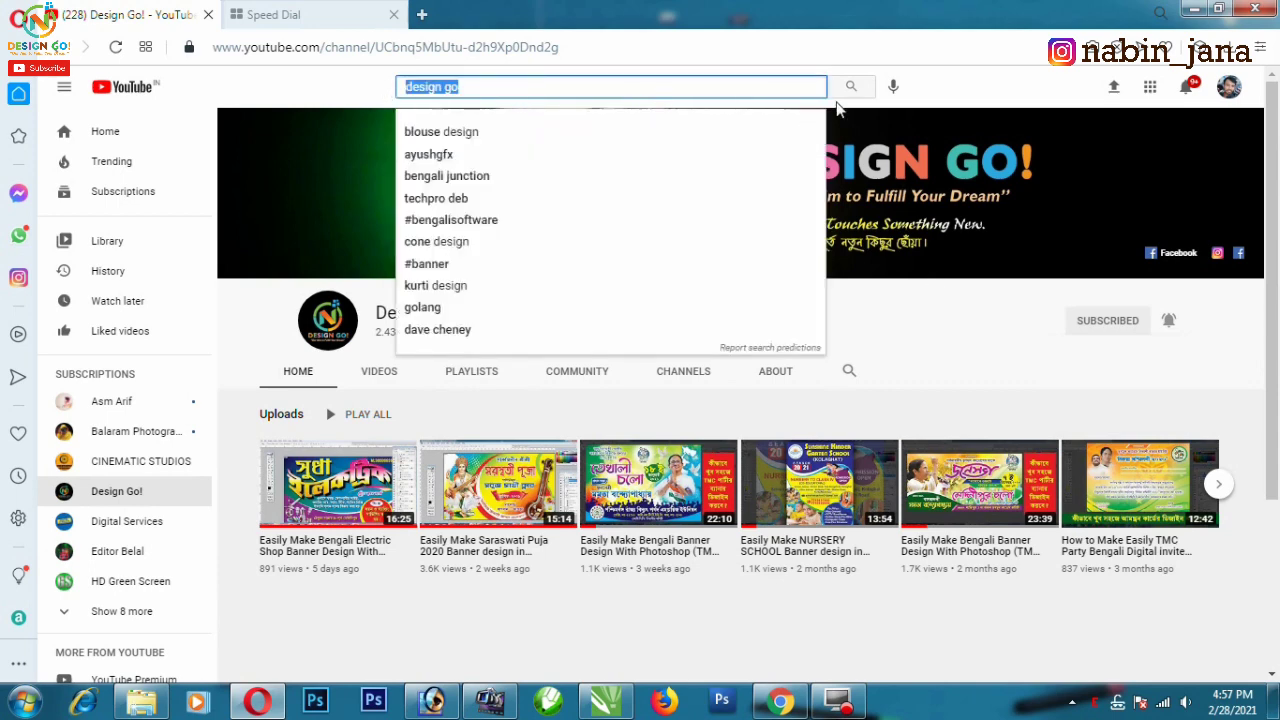
click(966, 88)
scroll(385, 180, down, 3)
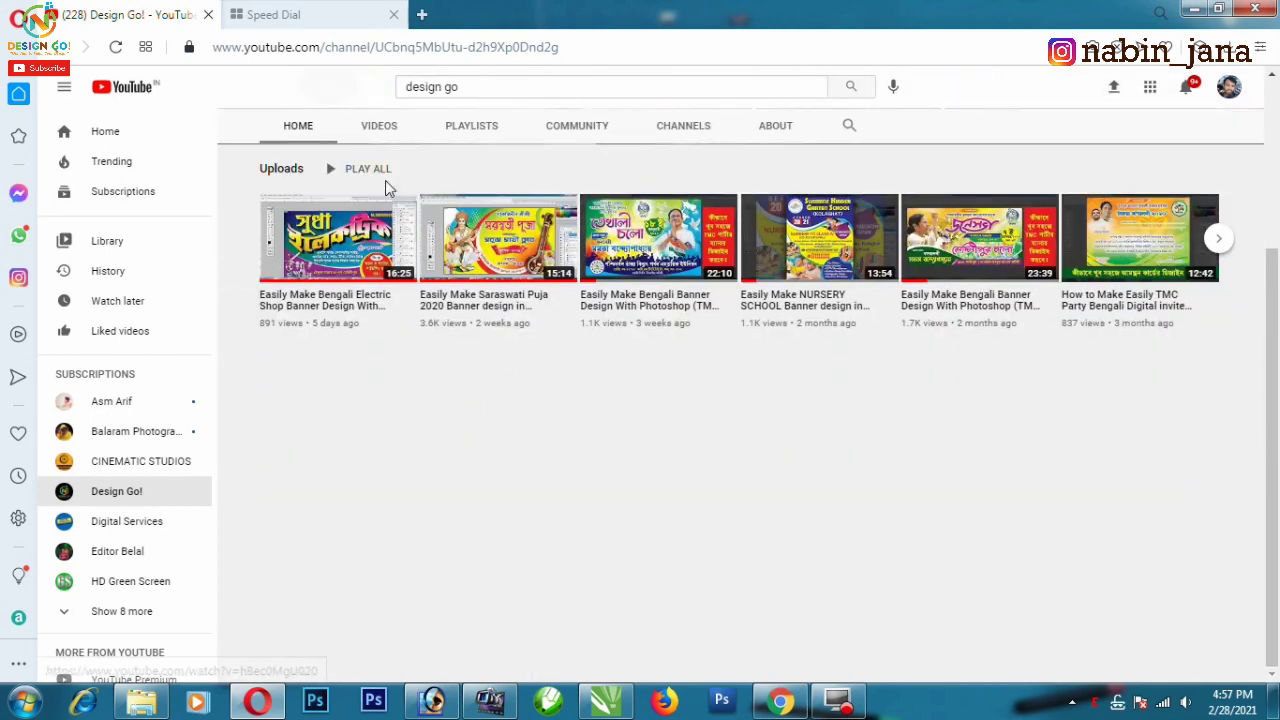
- Browse the Design Go! VIDEOS list down through the uploads and back to the top
click(381, 132)
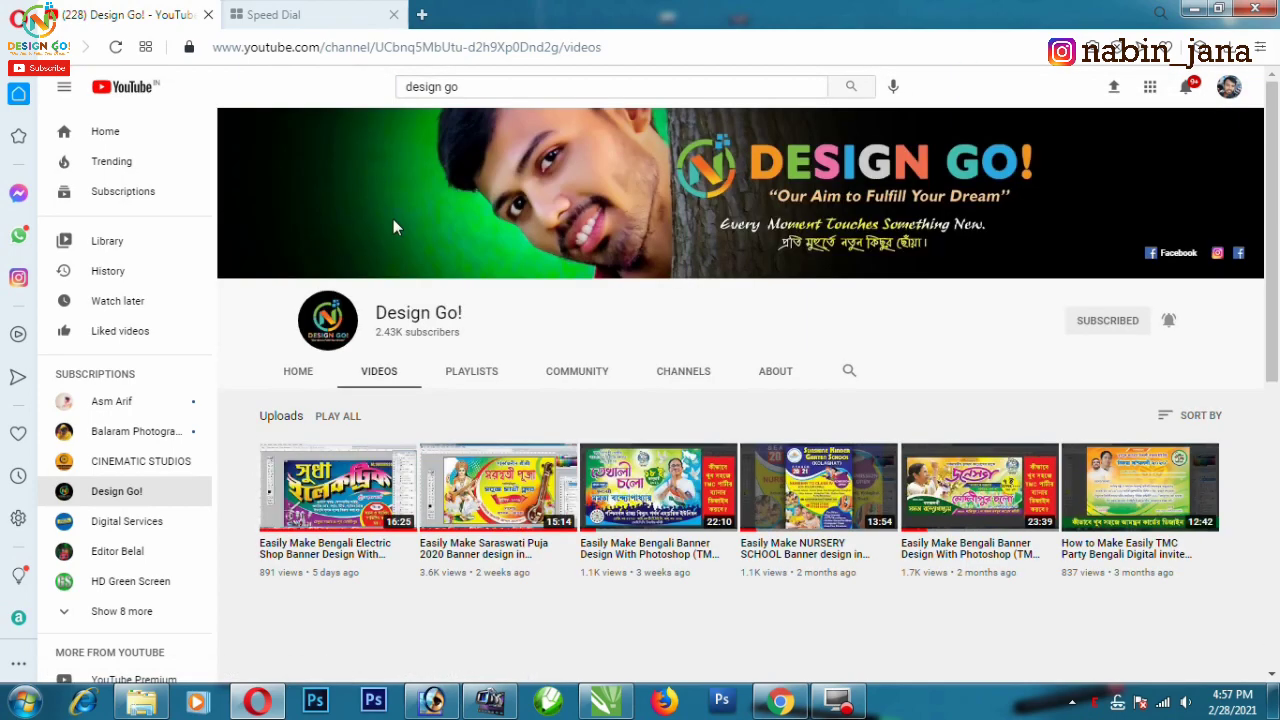
scroll(500, 268, down, 2)
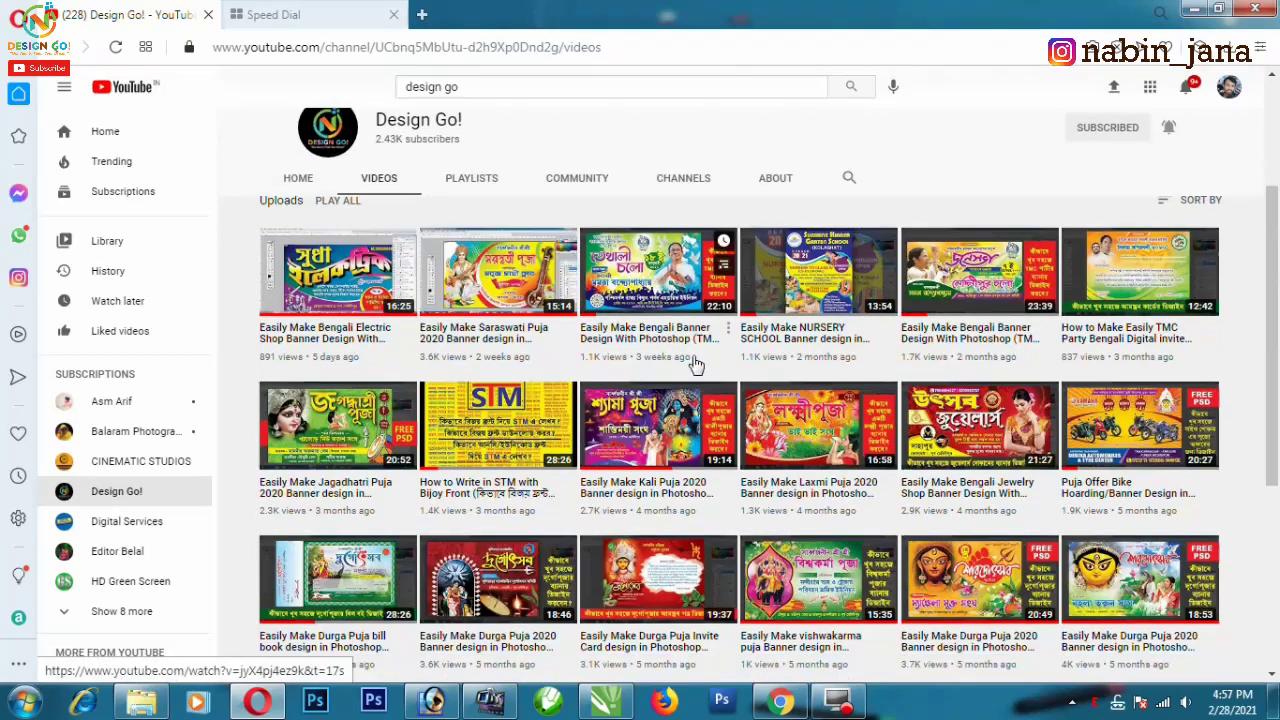
scroll(697, 365, down, 2)
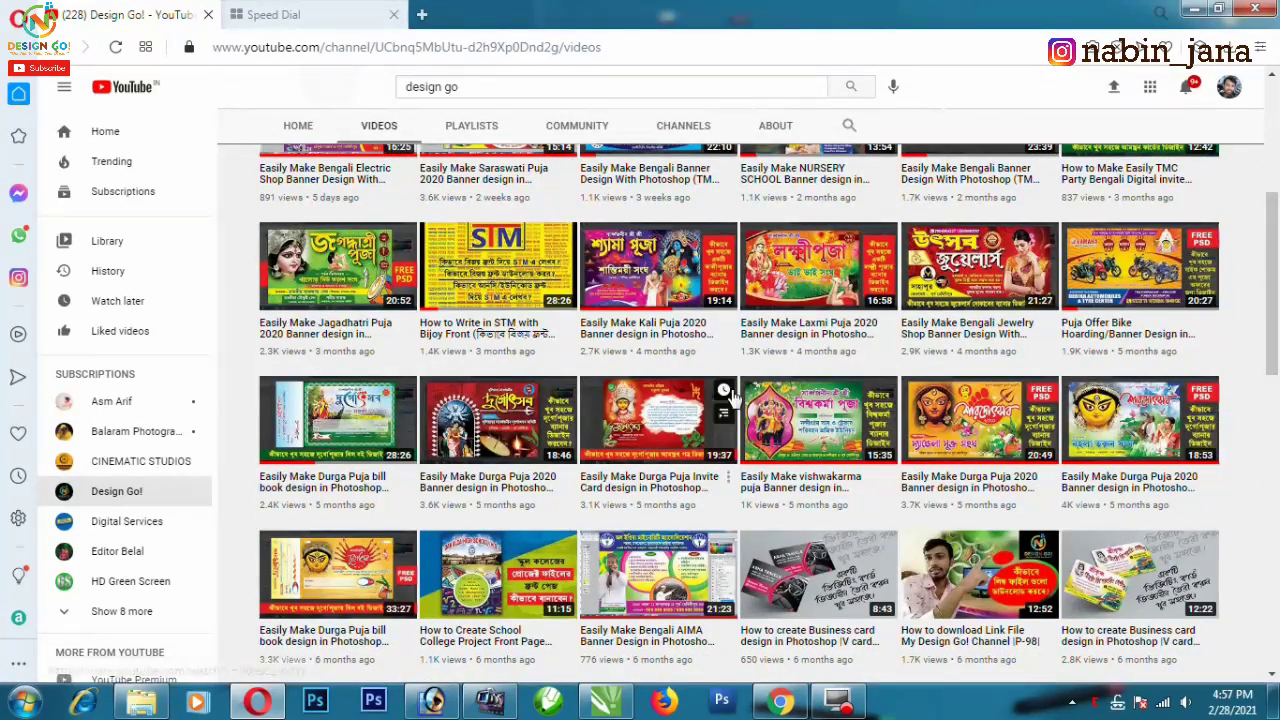
scroll(731, 398, down, 3)
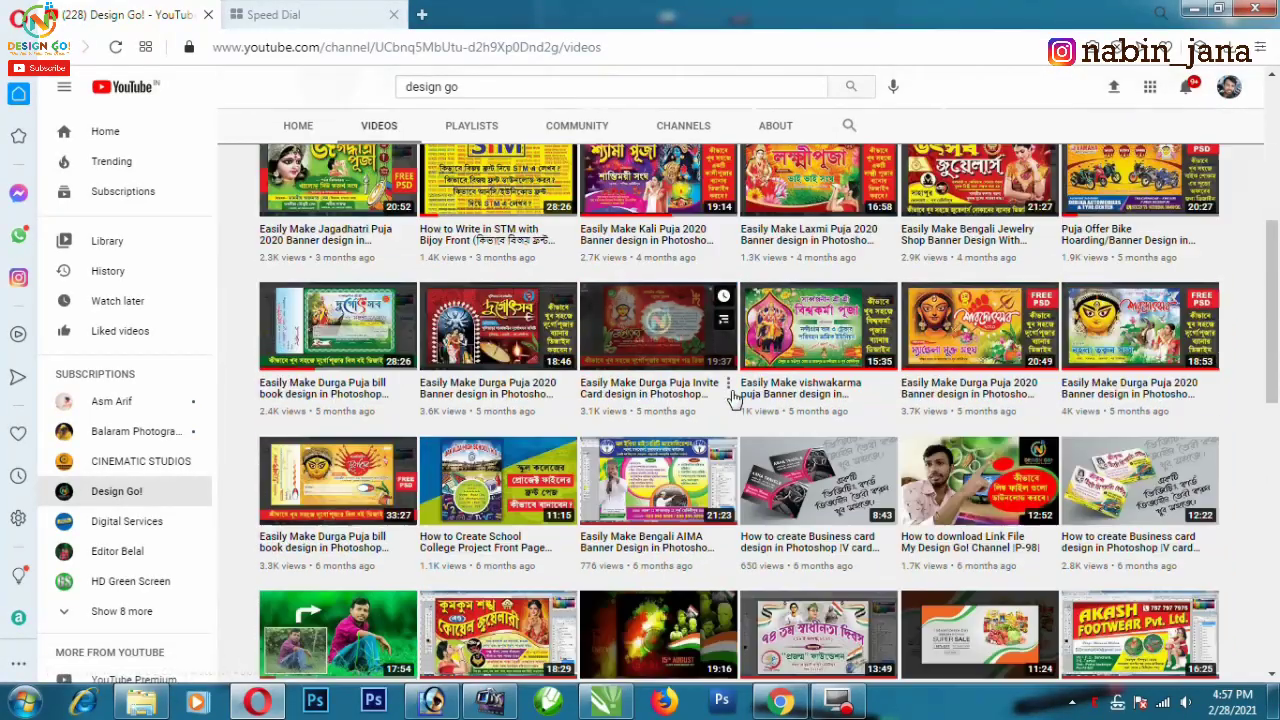
scroll(731, 398, down, 2)
scroll(731, 405, down, 2)
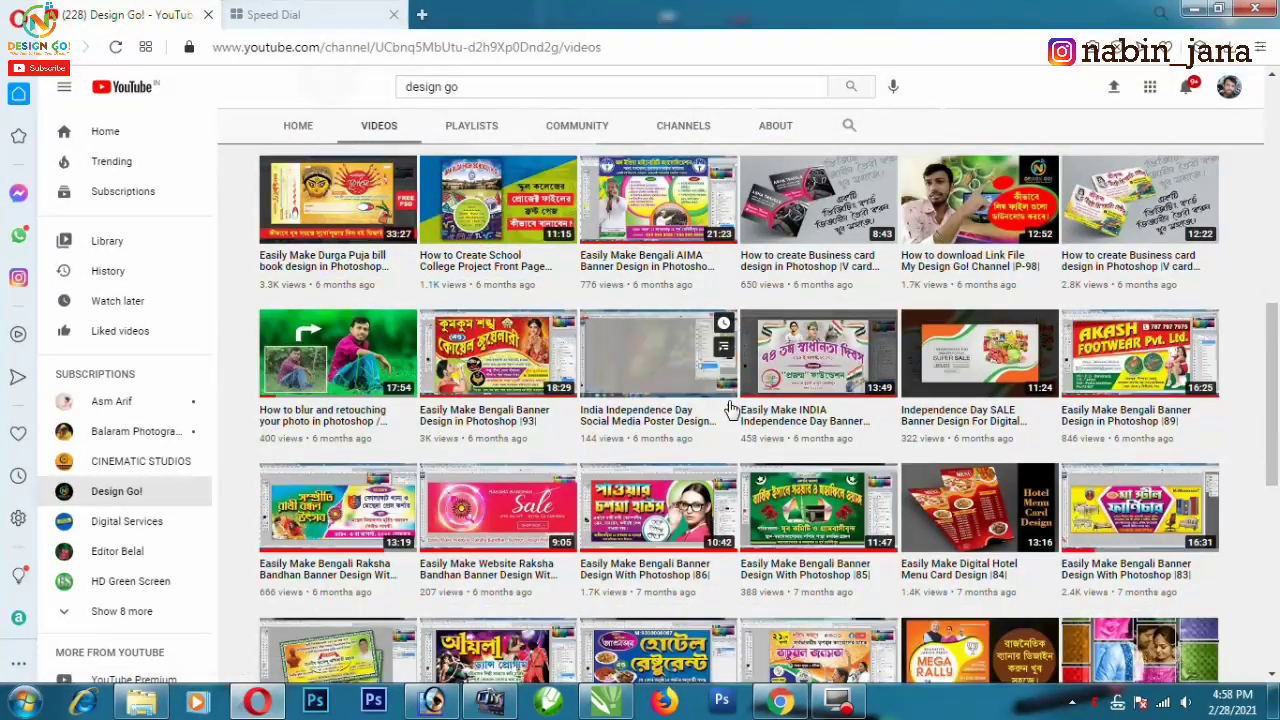
scroll(731, 405, down, 2)
scroll(705, 425, down, 2)
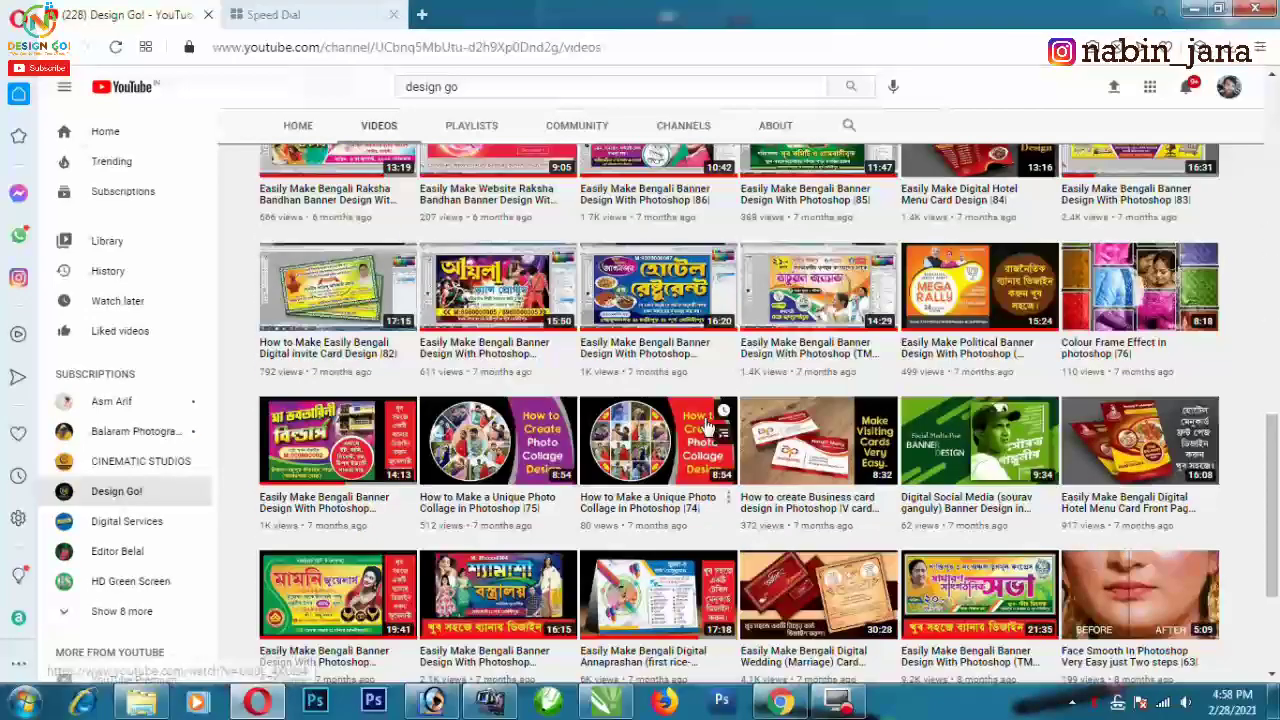
scroll(705, 425, down, 2)
scroll(1083, 437, down, 2)
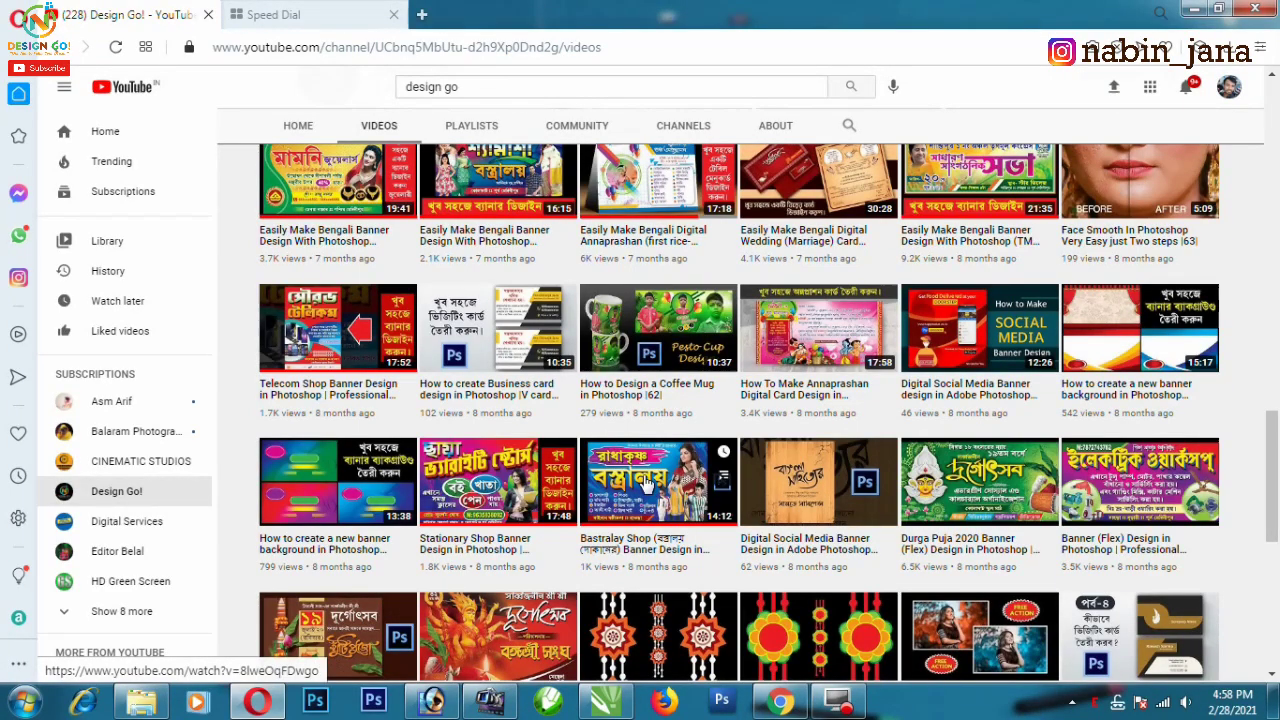
scroll(943, 470, down, 1)
scroll(800, 474, up, 10)
scroll(648, 478, up, 10)
scroll(648, 478, up, 2)
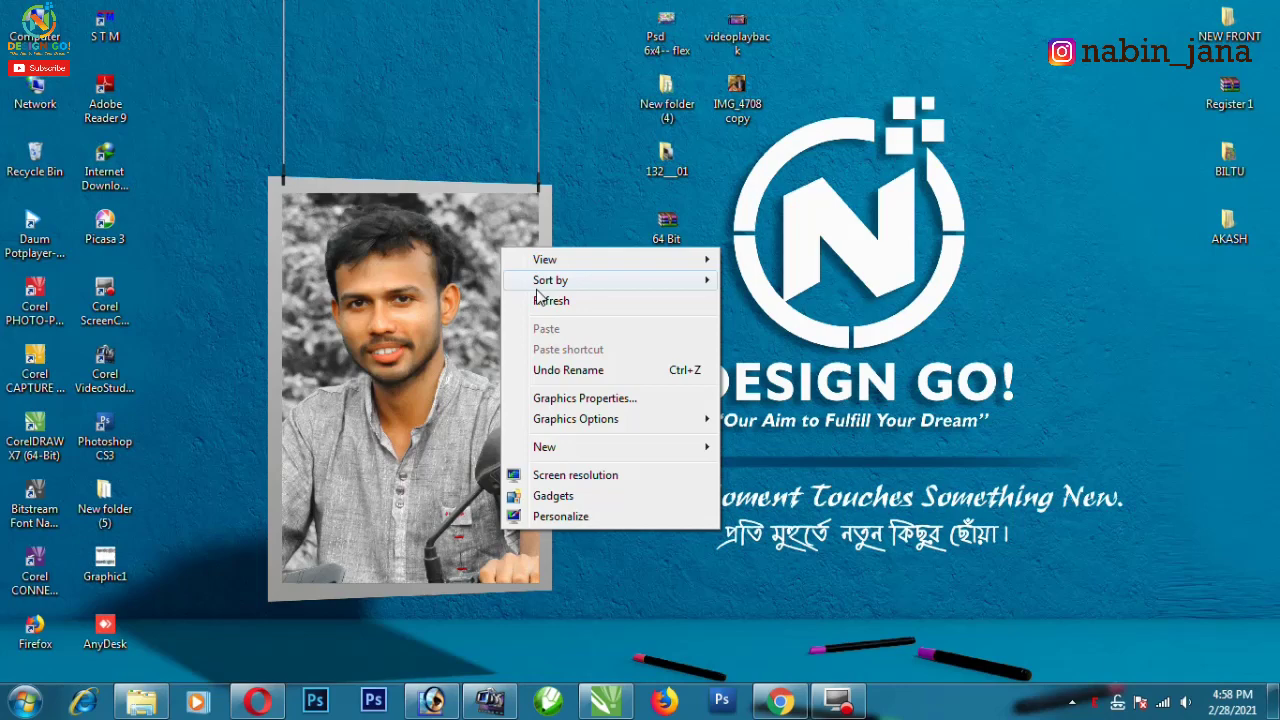
- Restore Photoshop, move the swatches and text panels aside, and maximize stock.psd
click(537, 290)
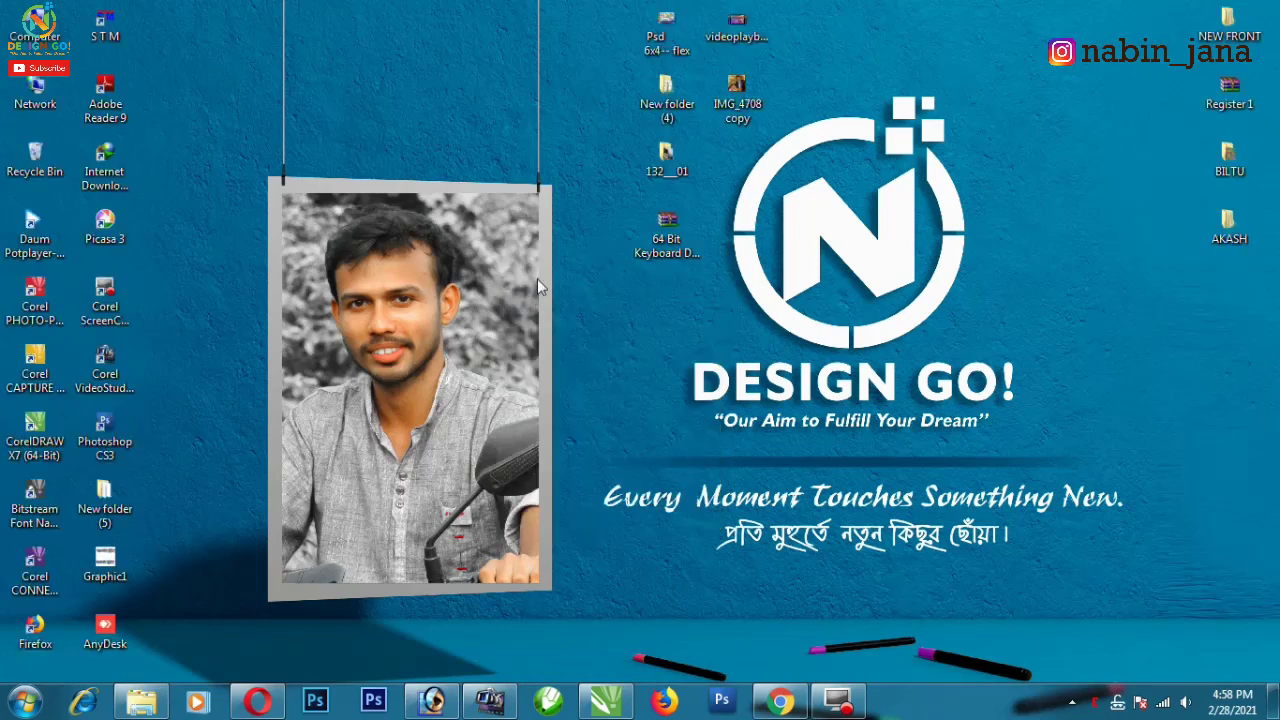
click(432, 700)
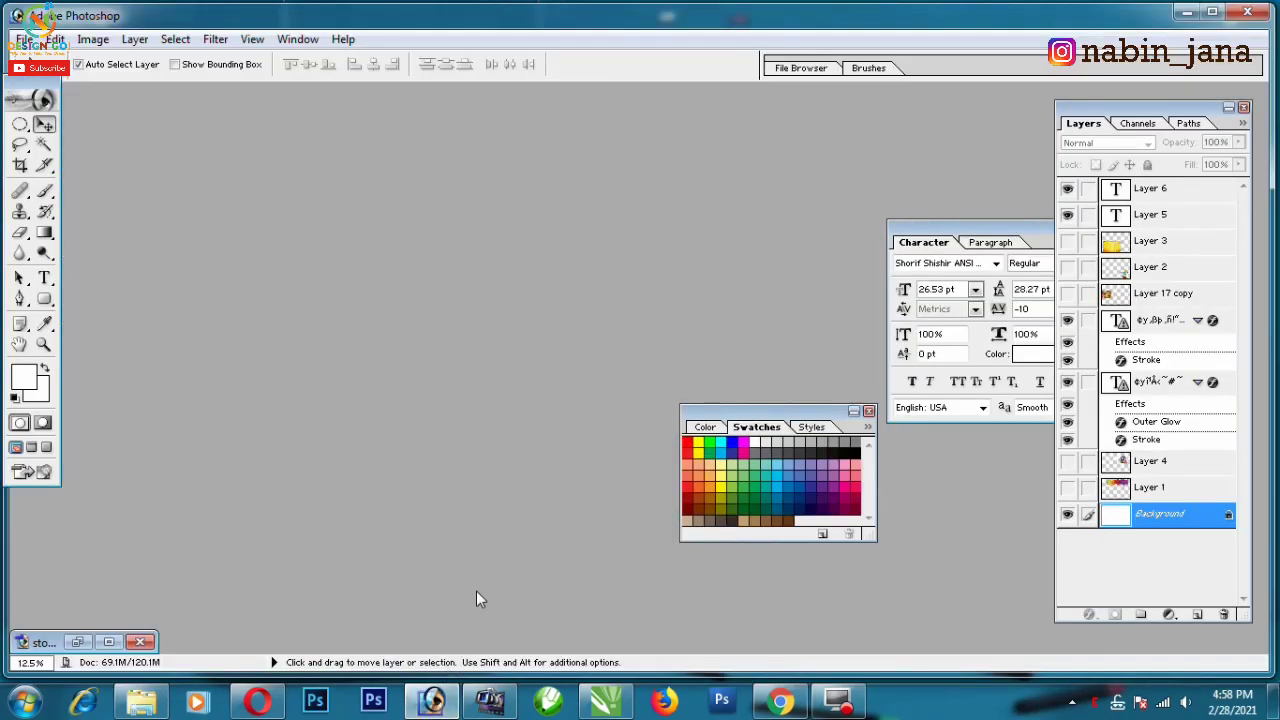
drag(779, 415, 594, 108)
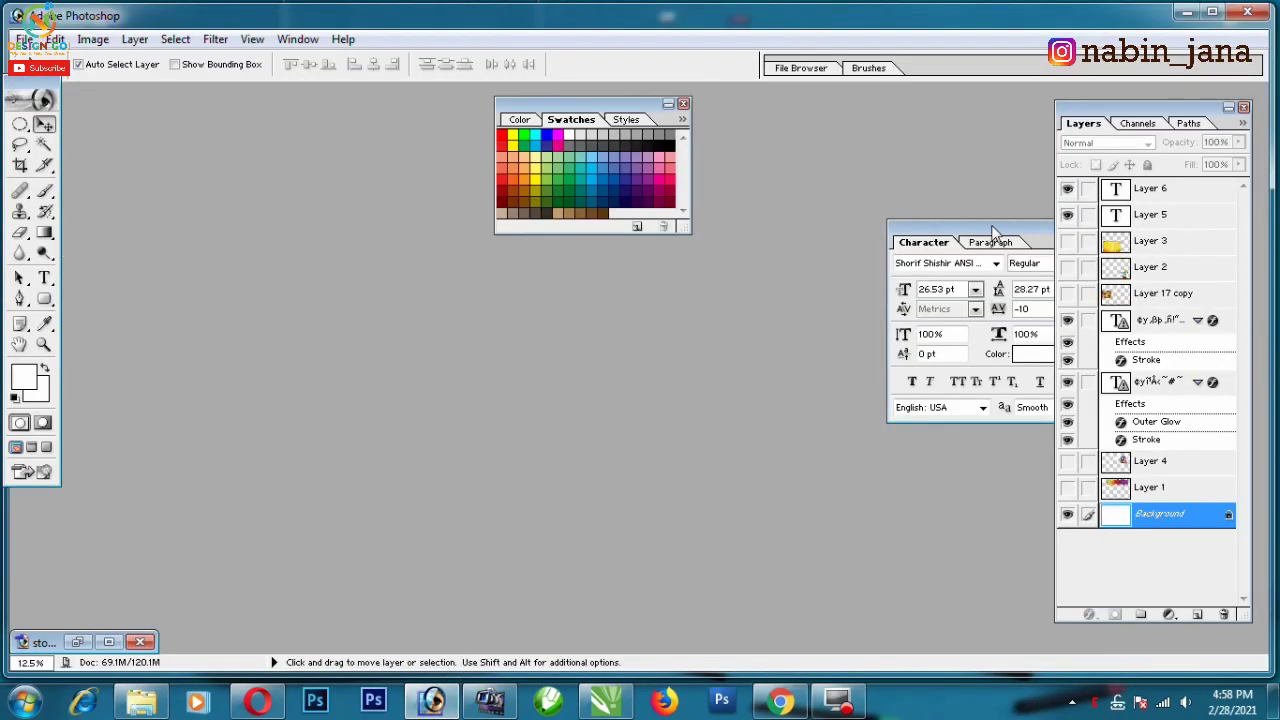
drag(993, 232, 925, 118)
double_click(45, 642)
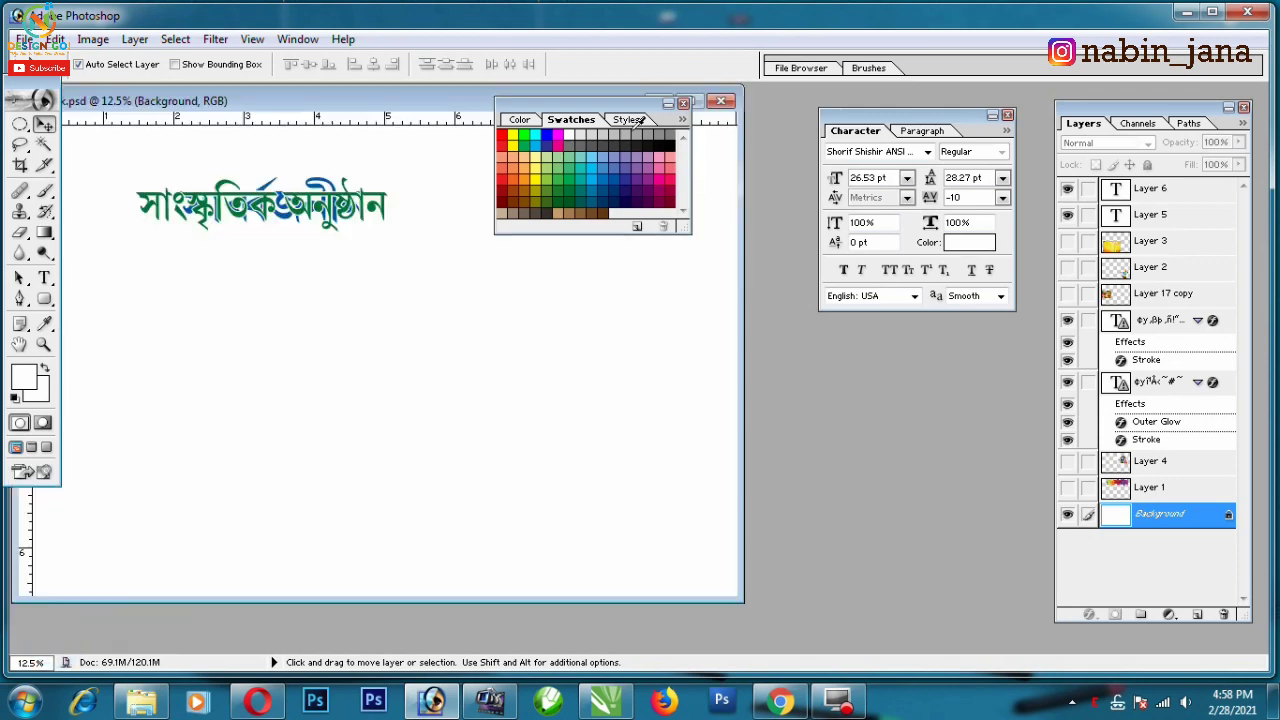
mouse_move(640, 119)
mouse_down()
mouse_move(850, 361)
mouse_move(277, 226)
mouse_up()
click(703, 101)
- Show Layers 1, 3 and 17 copy, moving the colour splash down and festival photo up
click(1067, 487)
click(703, 258)
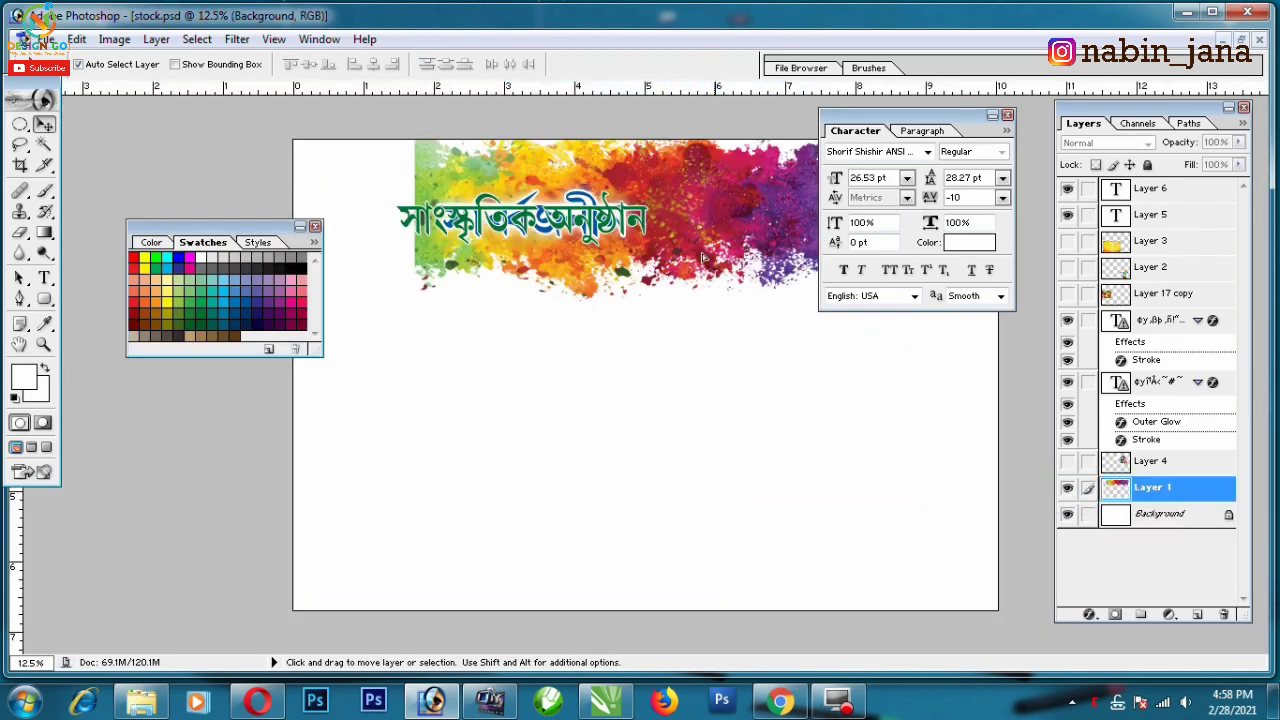
drag(703, 258, 875, 390)
click(1067, 241)
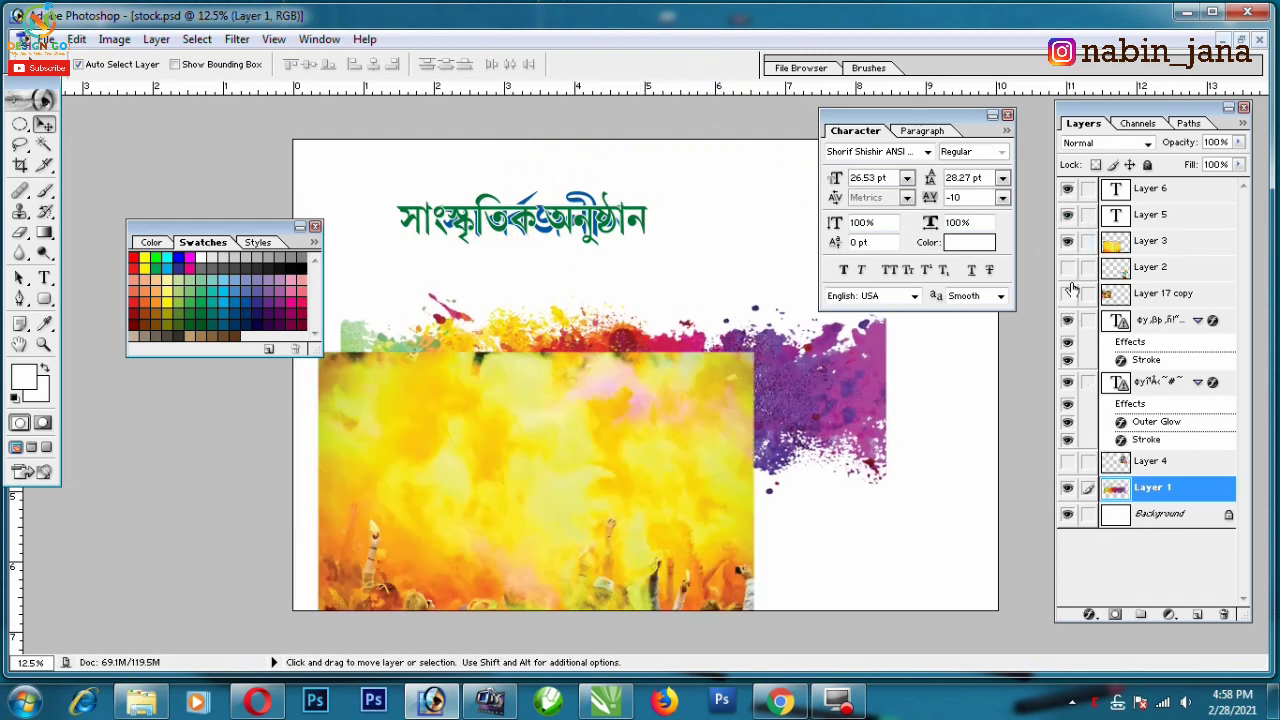
click(1067, 293)
drag(526, 342, 533, 226)
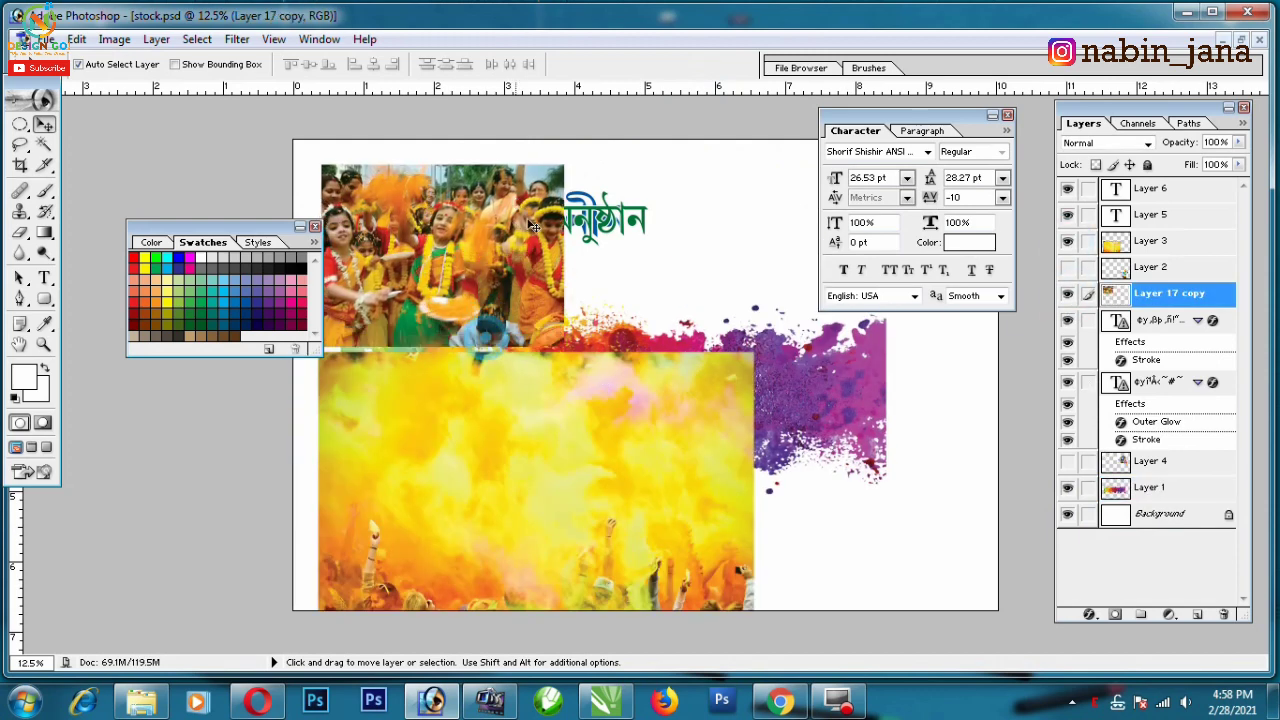
- Show the colour-pot Layer 2 and Happy Holi Layer 4, repositioning both
click(1067, 267)
click(762, 492)
drag(762, 492, 828, 484)
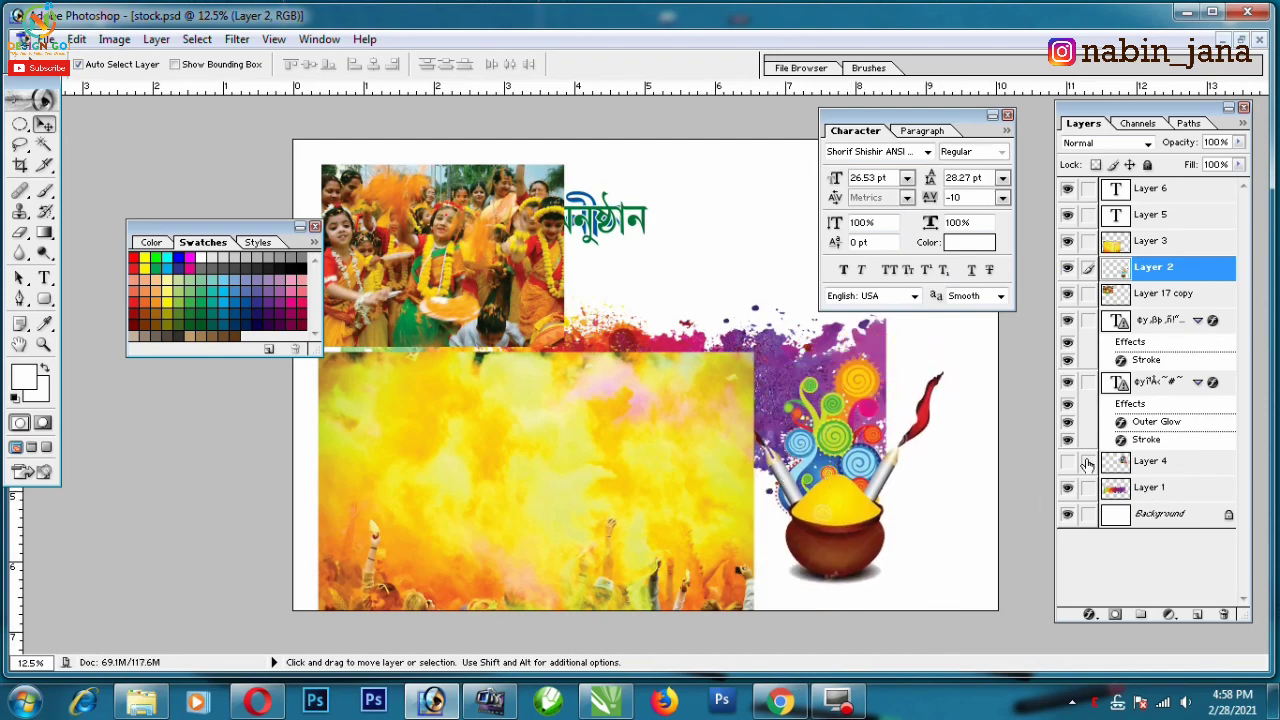
click(1067, 461)
mouse_move(877, 364)
mouse_down()
mouse_move(760, 298)
mouse_move(770, 325)
mouse_up()
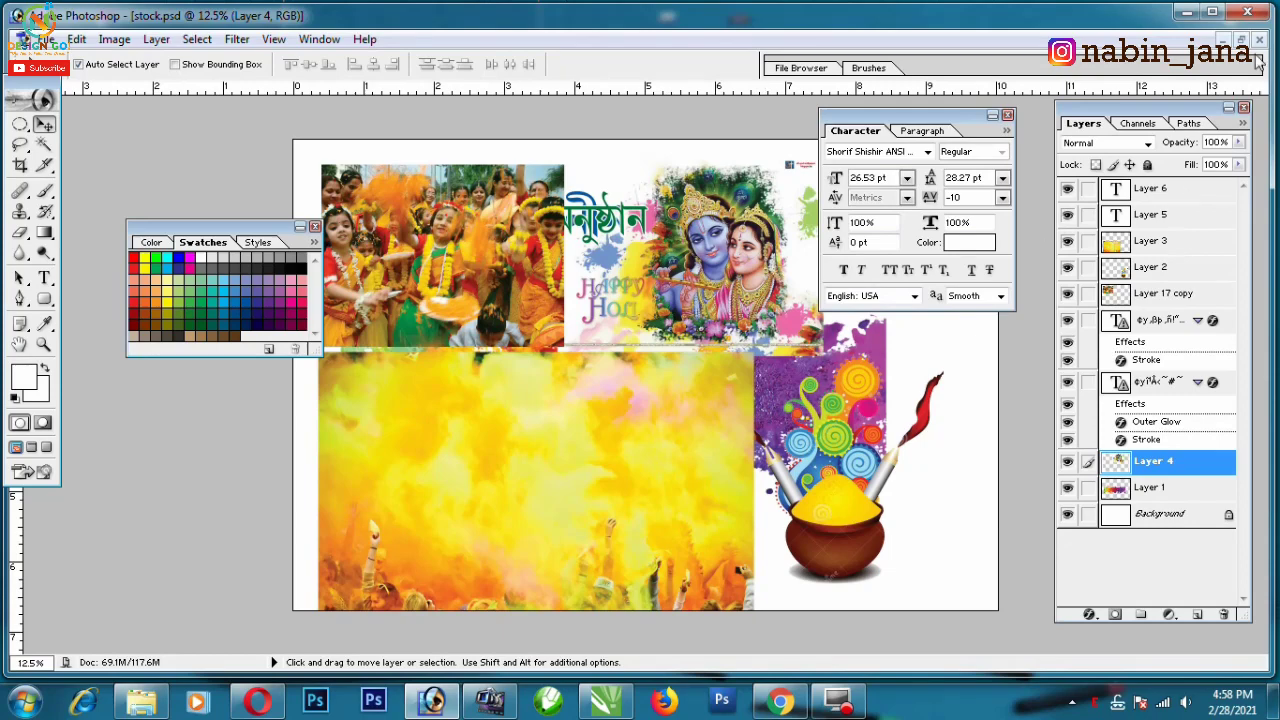
- Float and minimize the stock.psd window, then move the text and swatches panels back
click(1241, 39)
drag(573, 110, 574, 300)
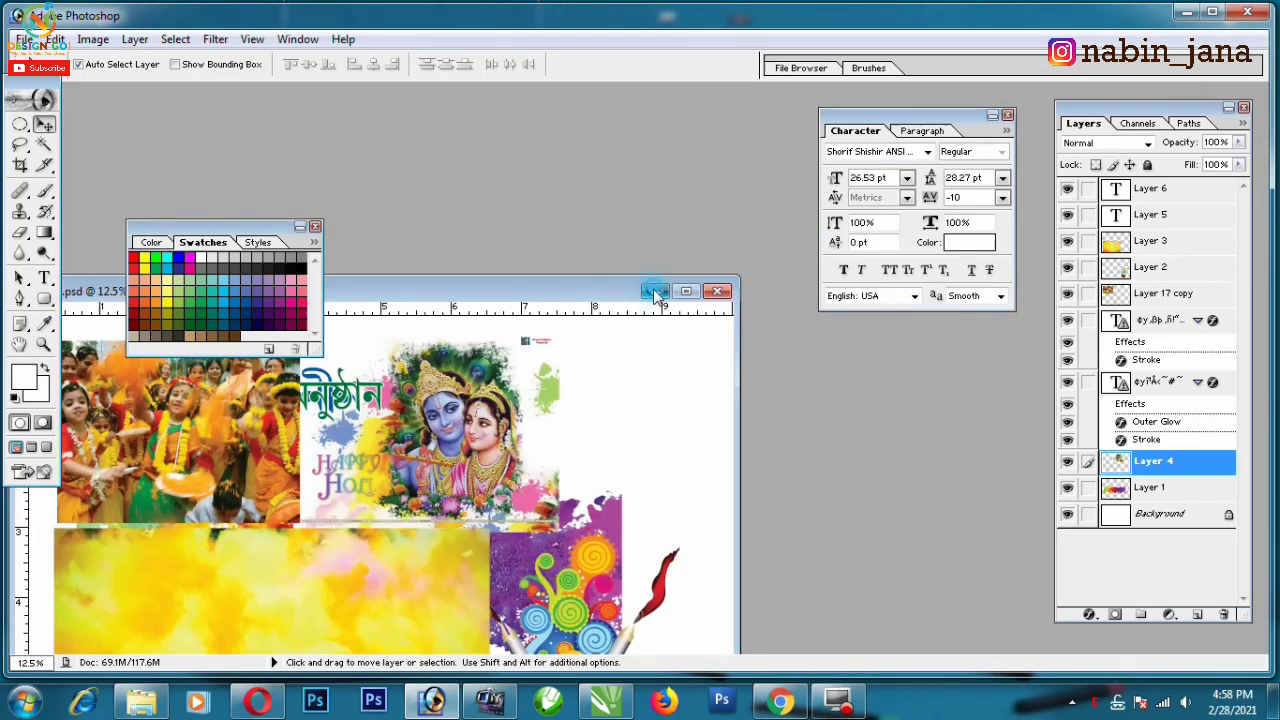
click(654, 290)
drag(966, 122, 1015, 66)
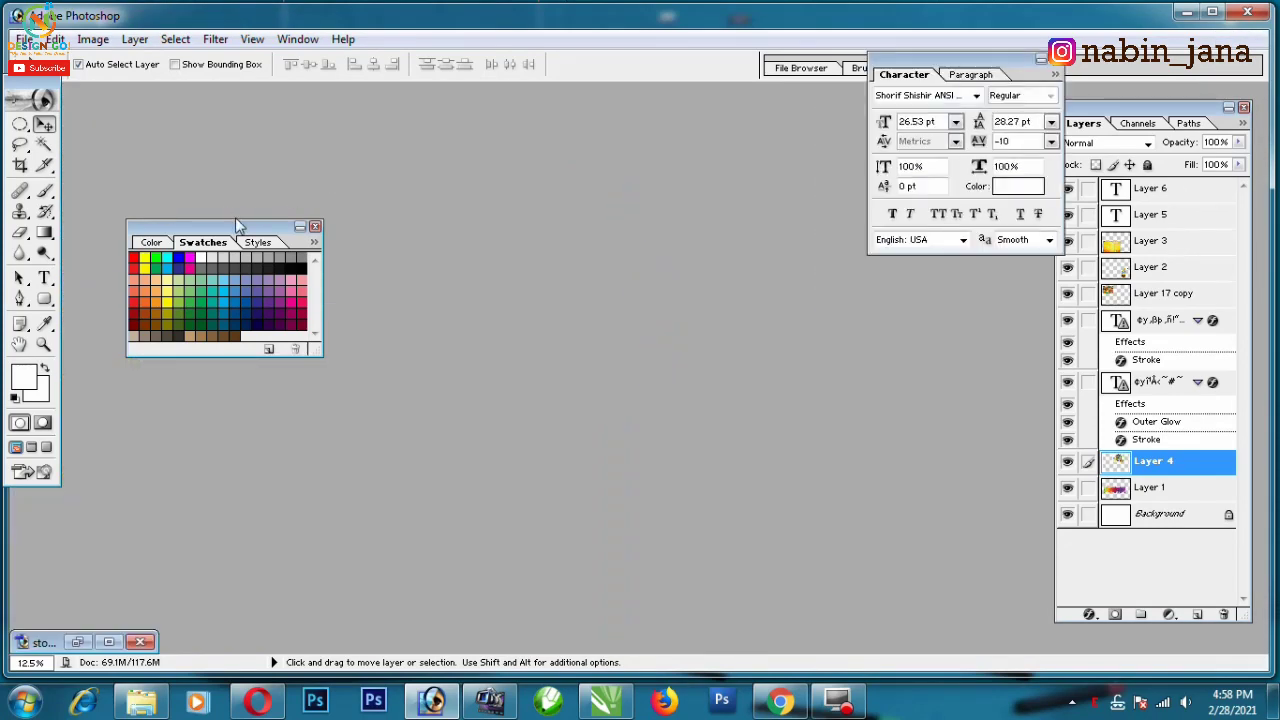
drag(237, 224, 215, 116)
- Start a new document and enter 10 in width, 8 in height and 450 ppi resolution
click(24, 40)
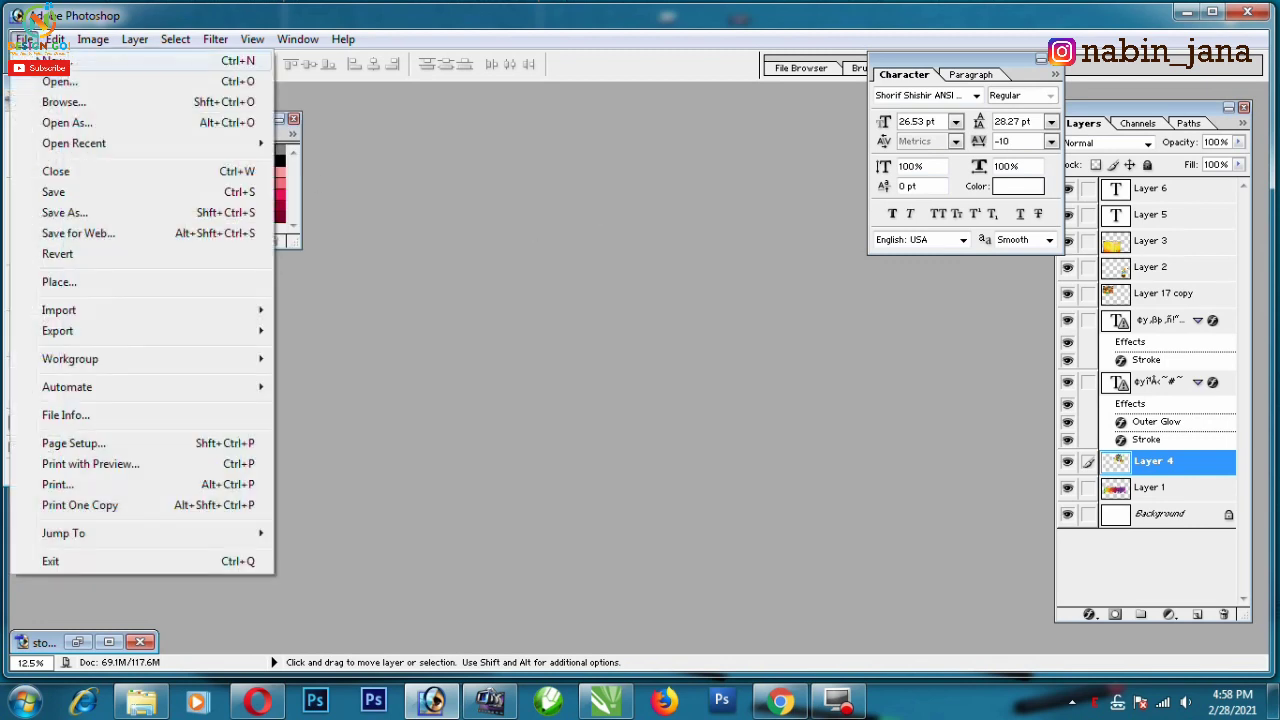
click(48, 60)
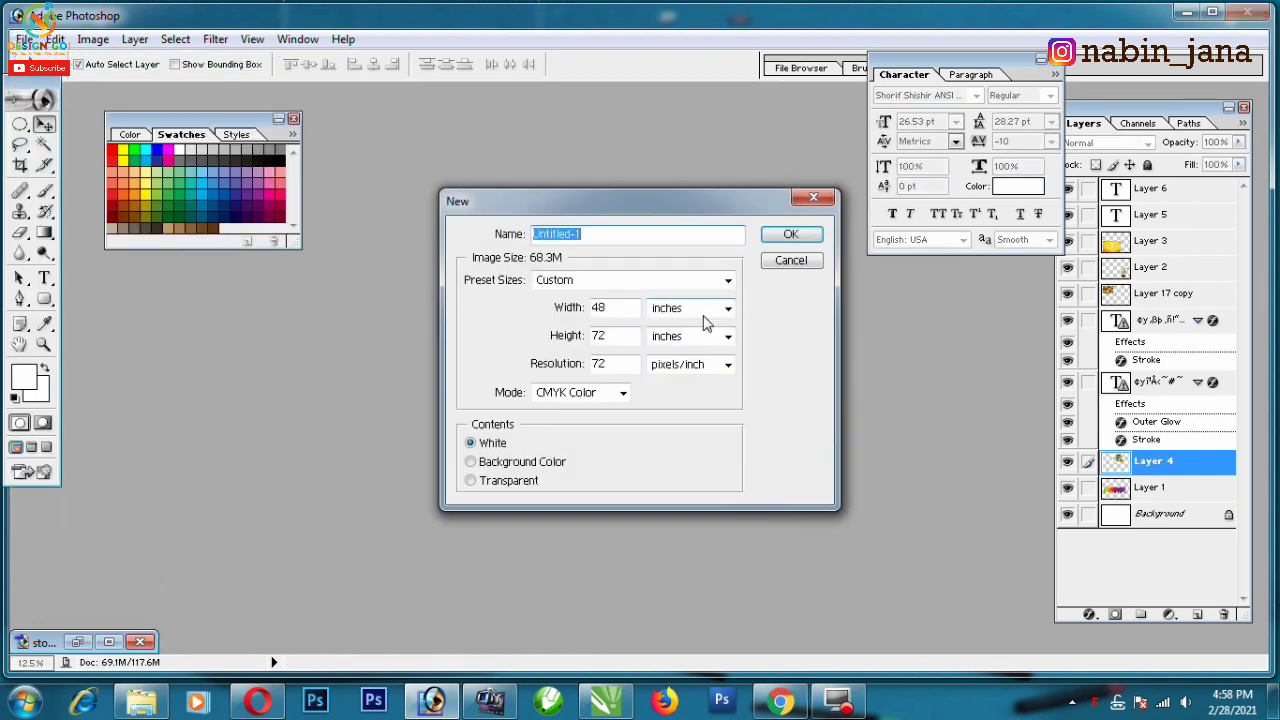
click(710, 308)
click(688, 340)
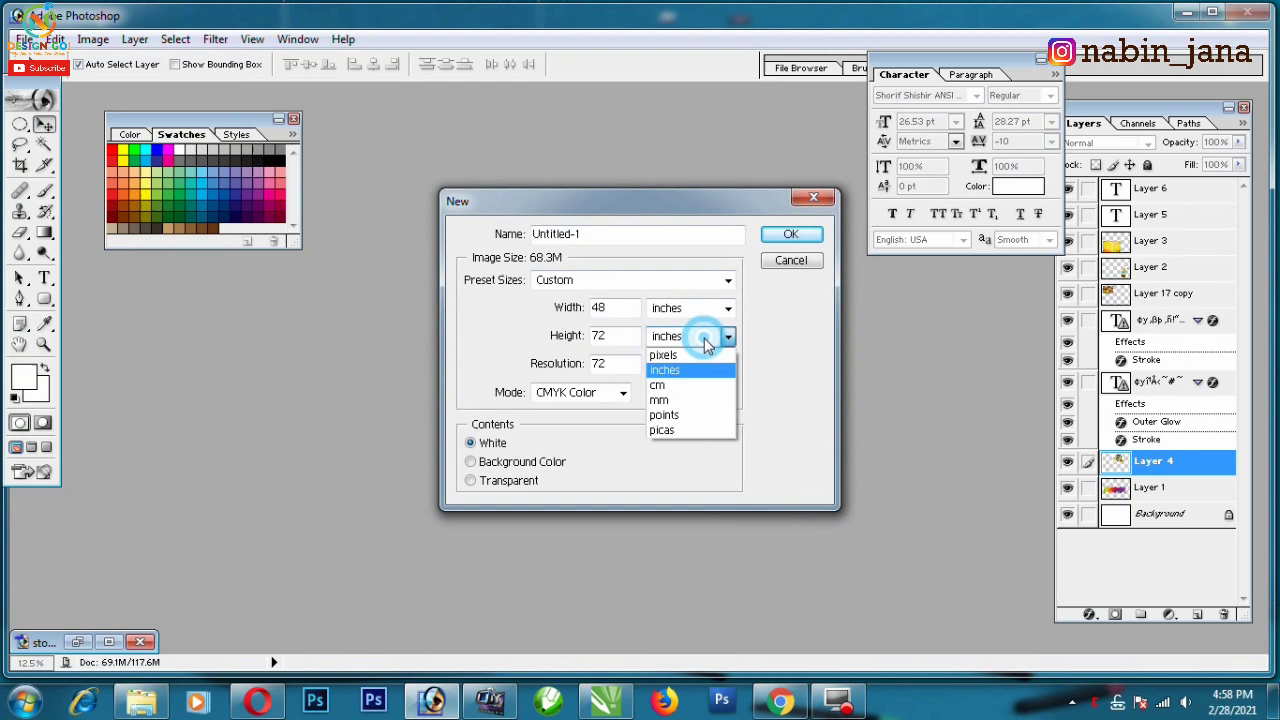
click(672, 364)
double_click(600, 307)
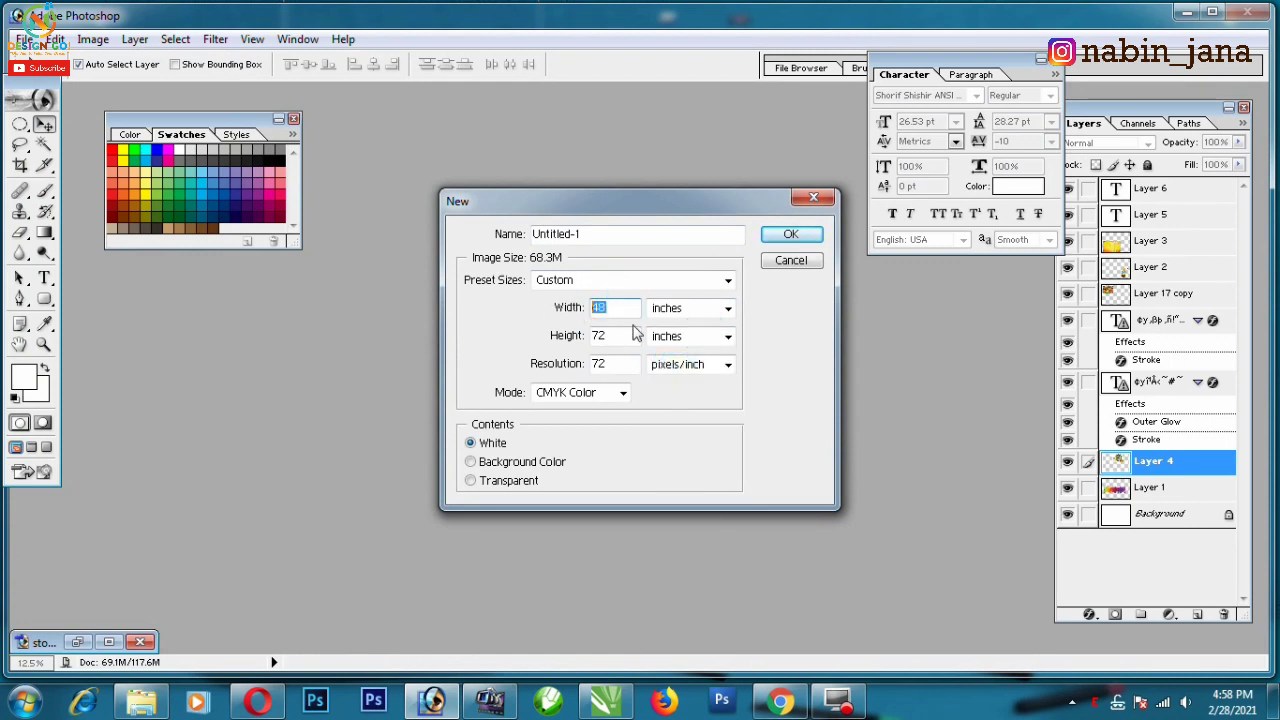
text(10)
click(553, 334)
key(Tab)
text(8)
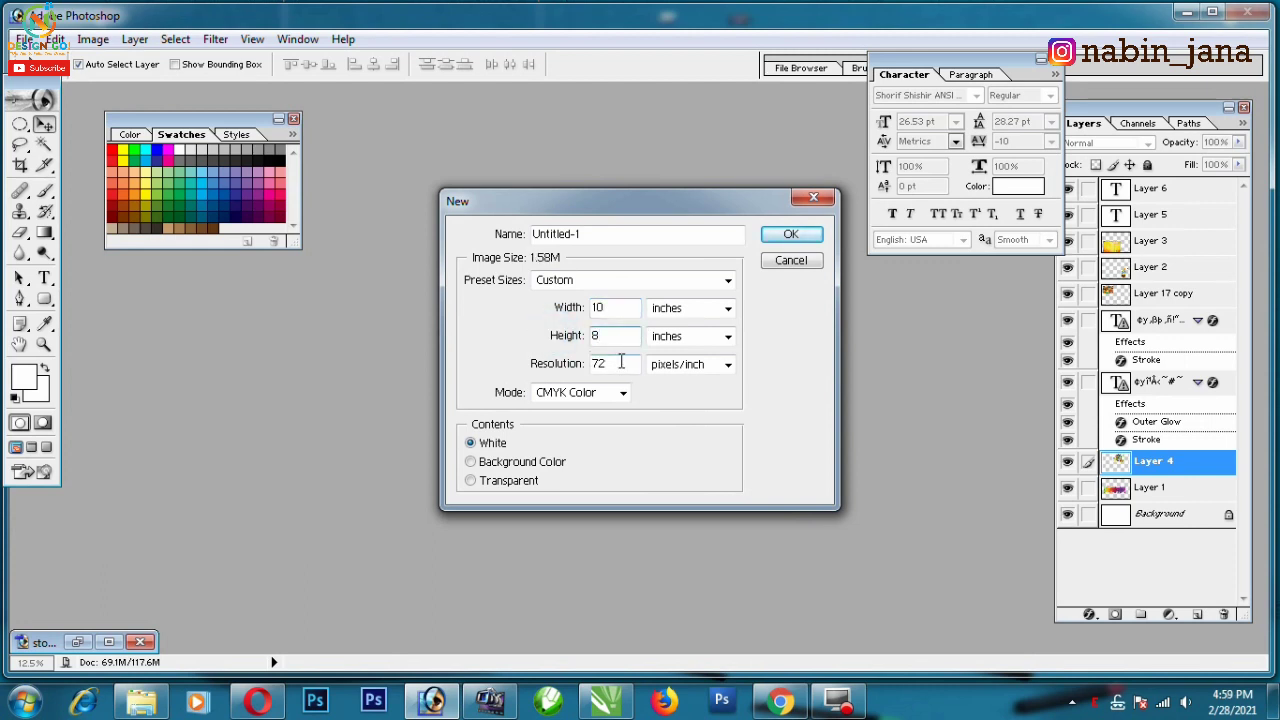
click(621, 362)
text(0)
- Verify the width, height and resolution values, then create the 10 × 8 in CMYK white document
click(616, 307)
click(612, 364)
click(613, 308)
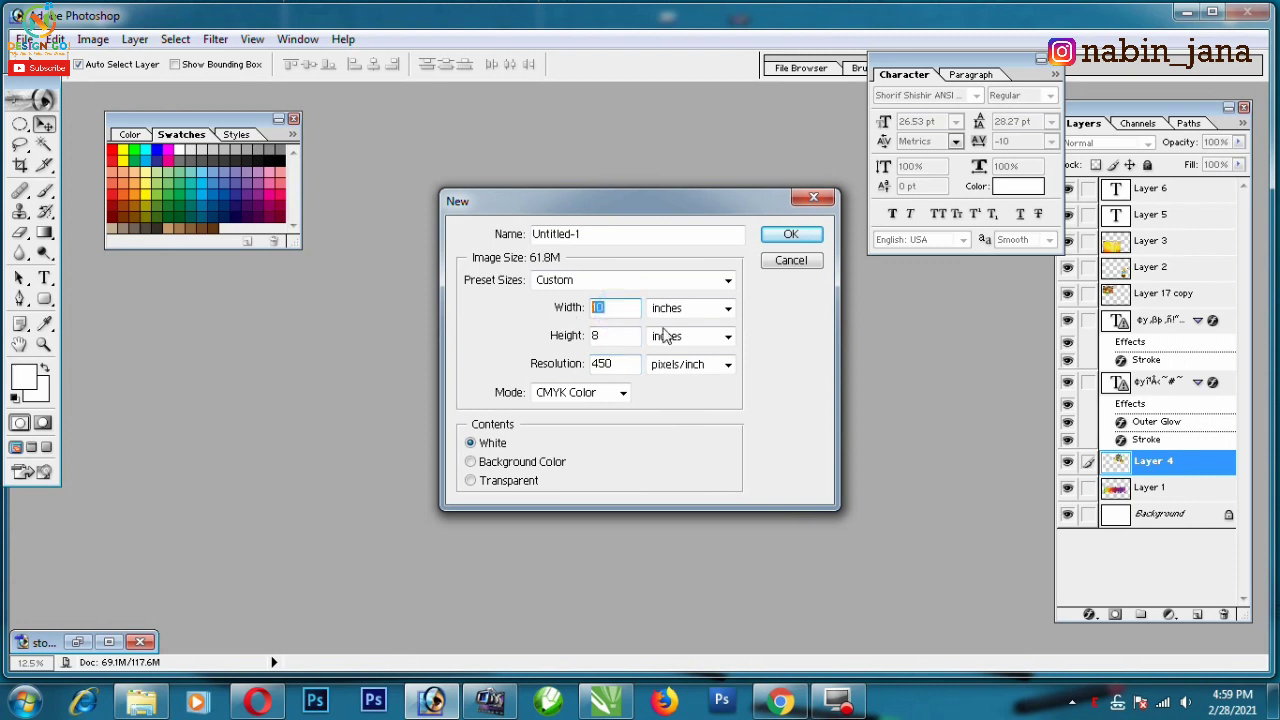
click(690, 308)
click(620, 334)
click(621, 364)
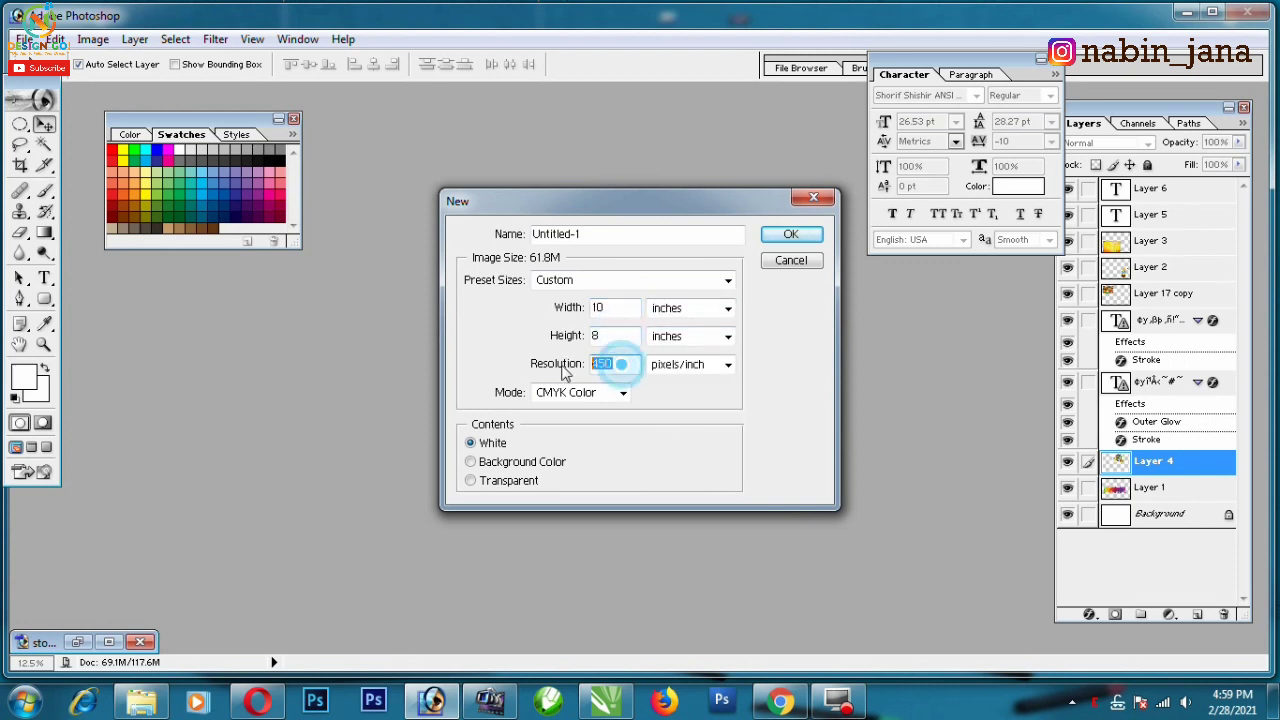
click(614, 337)
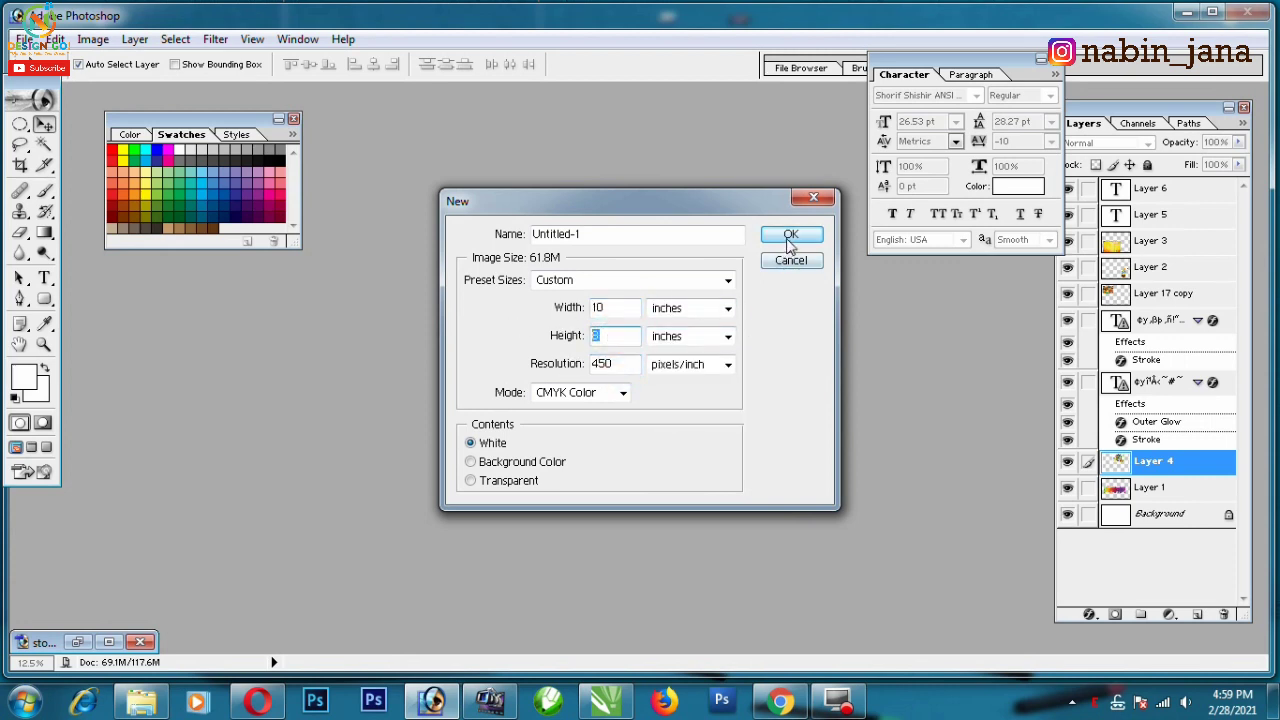
click(606, 312)
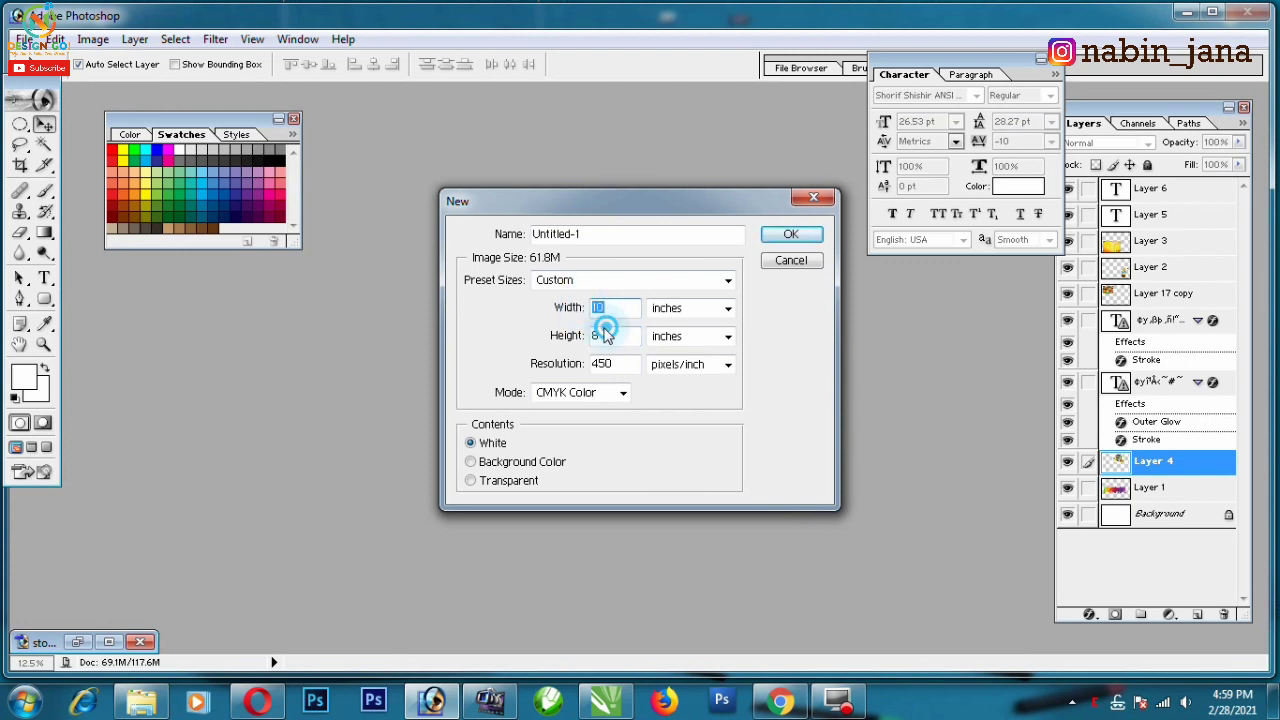
click(614, 364)
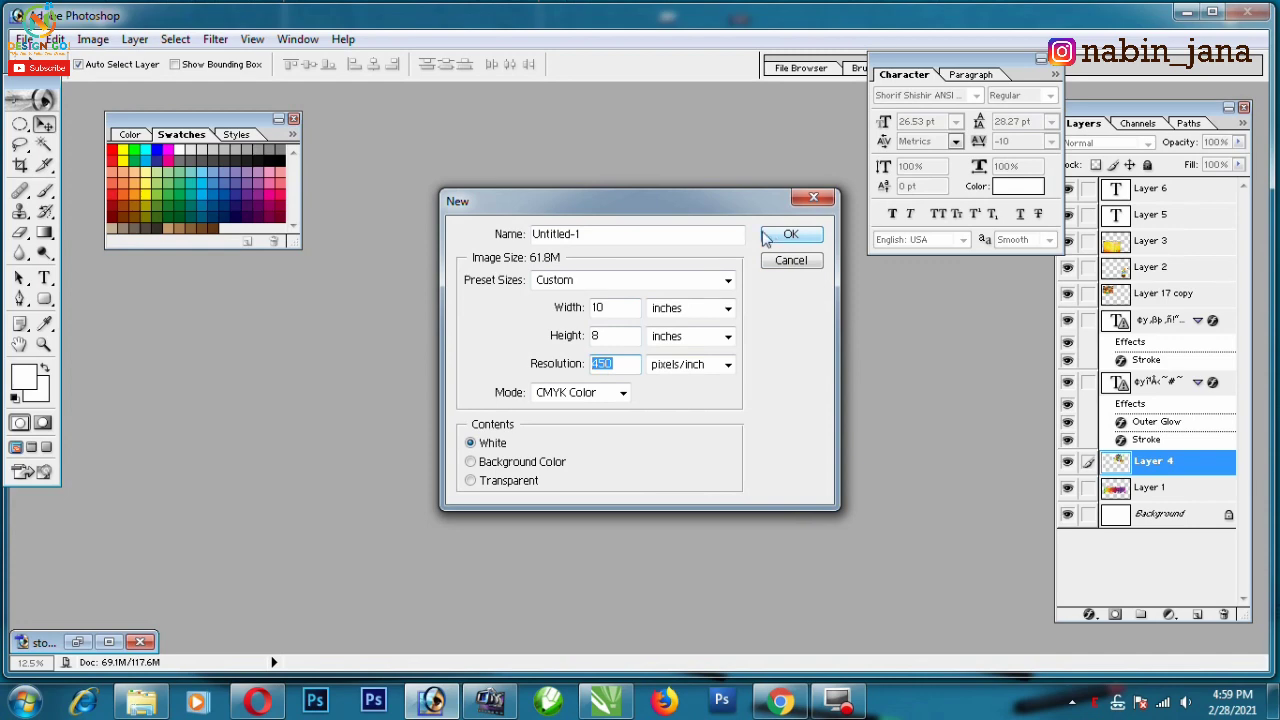
click(790, 236)
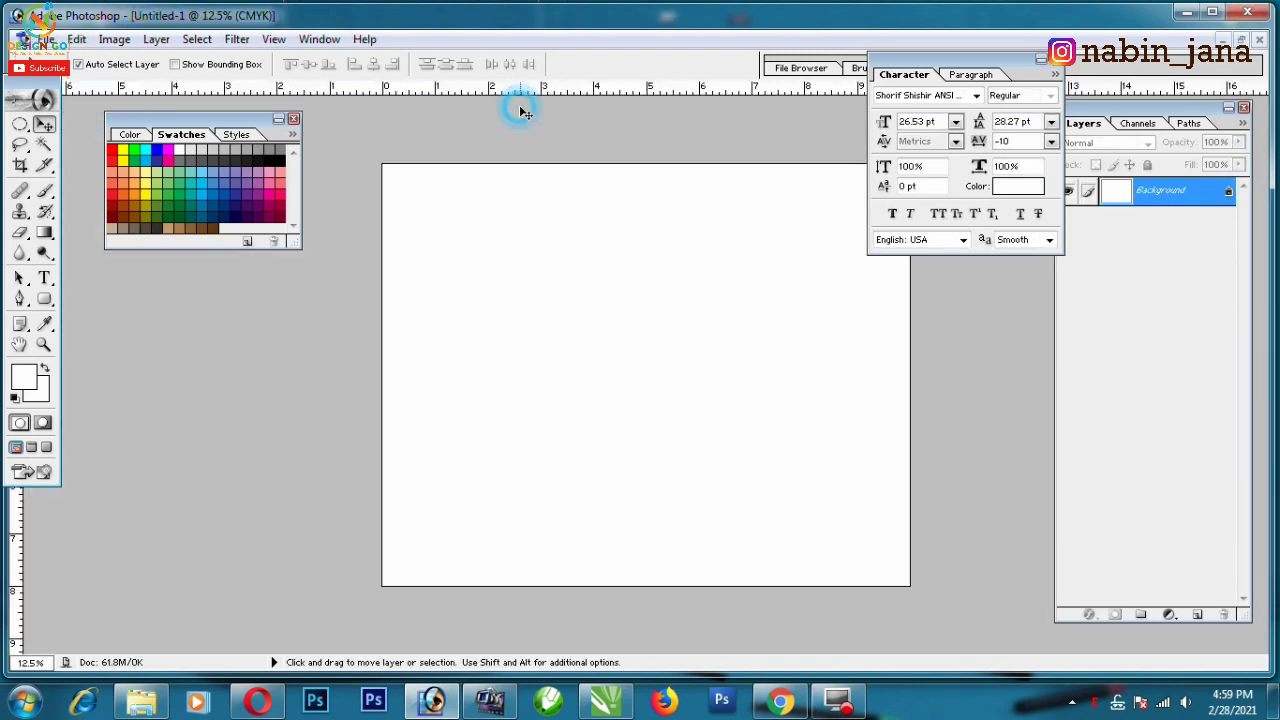
- Check the colour mode and convert the Background into Layer 0
click(114, 39)
mouse_move(141, 61)
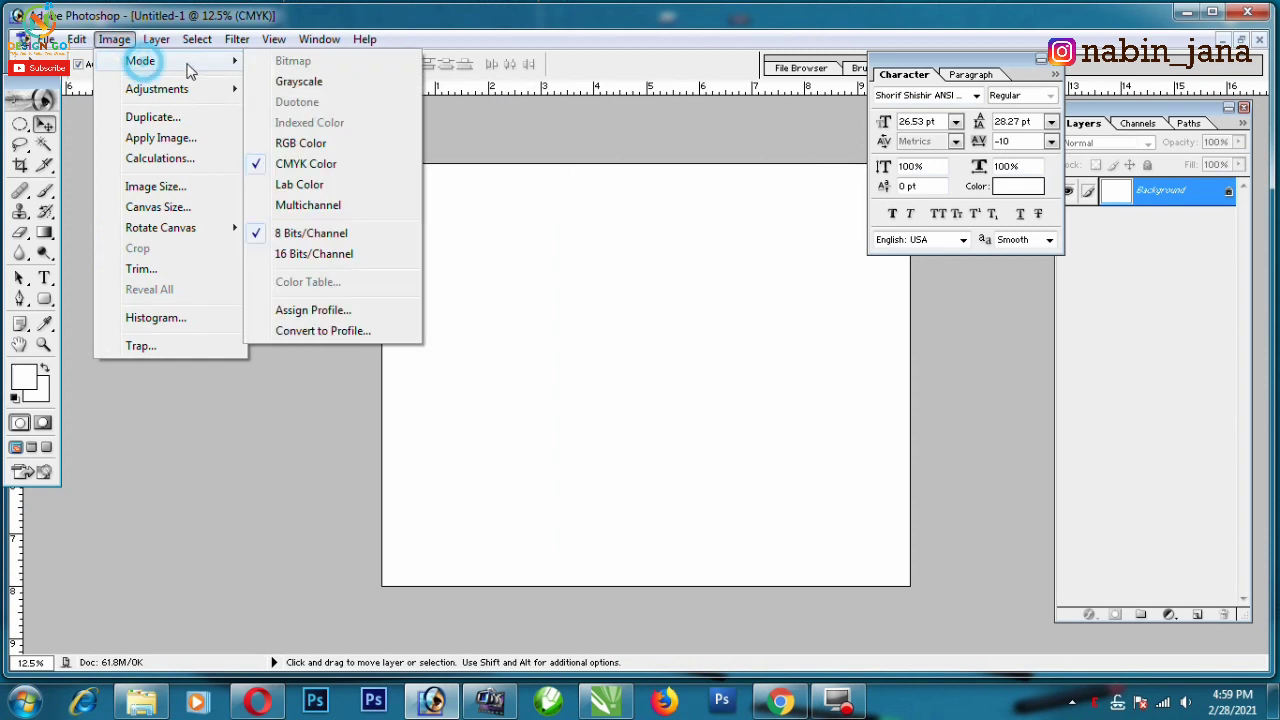
click(670, 245)
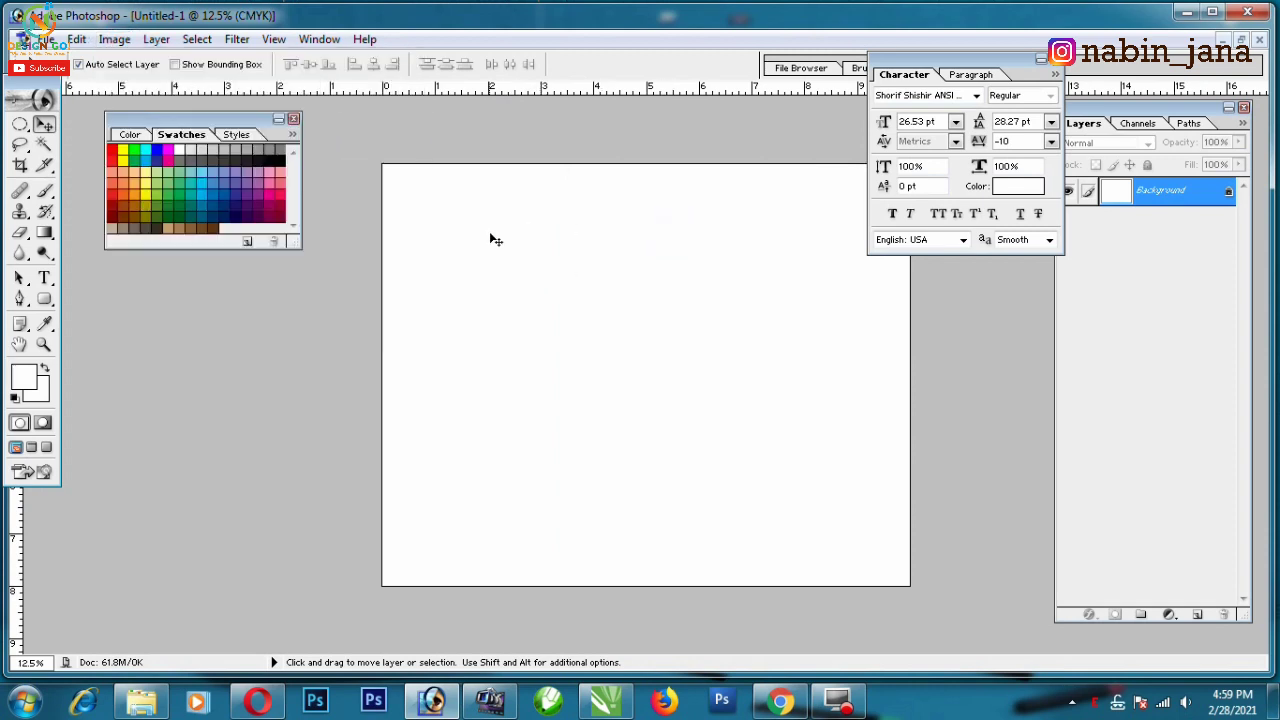
double_click(1189, 197)
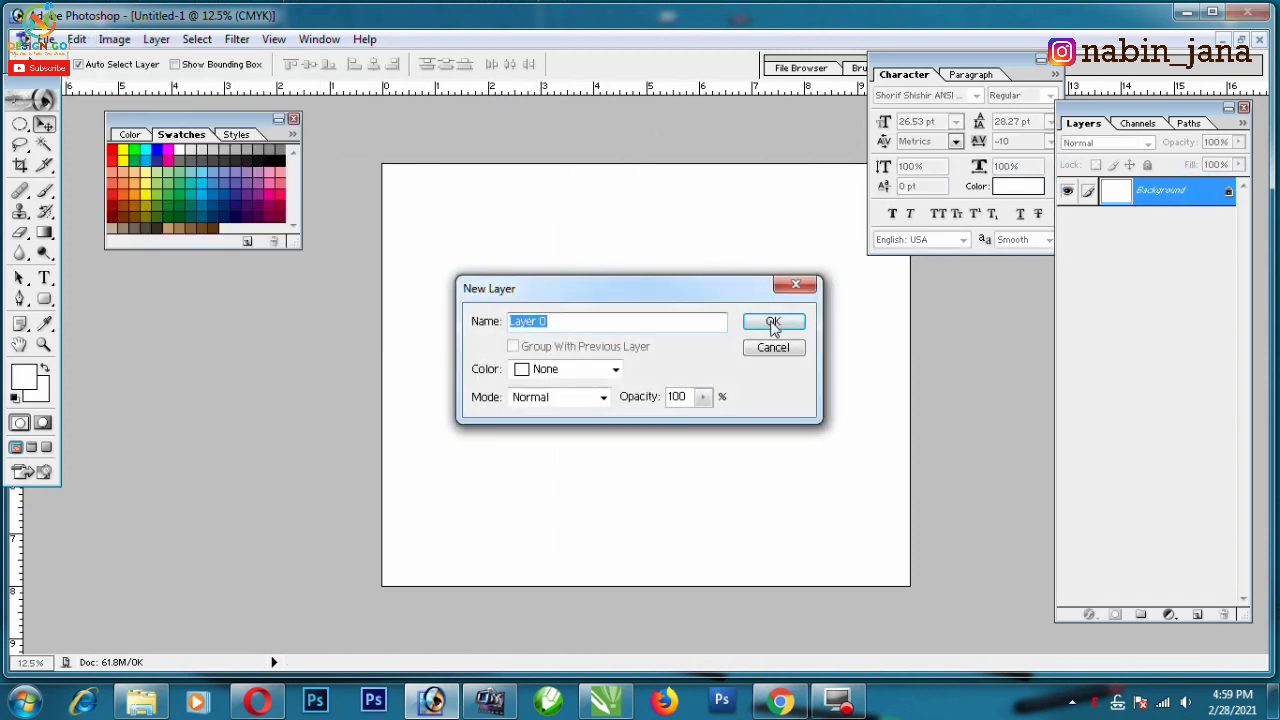
click(768, 318)
- Show transform bounds, drag a horizontal guide across the canvas, and open View > Show
key(ctrl+t)
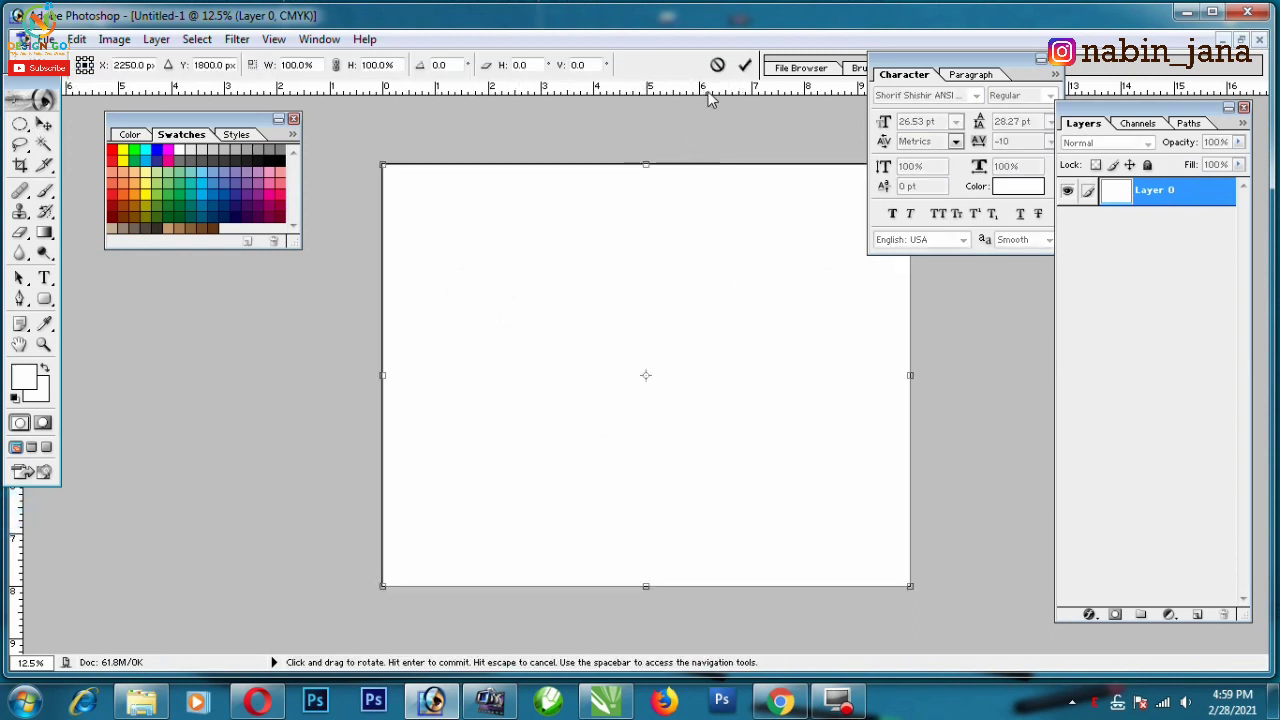
drag(707, 90, 677, 375)
key(Return)
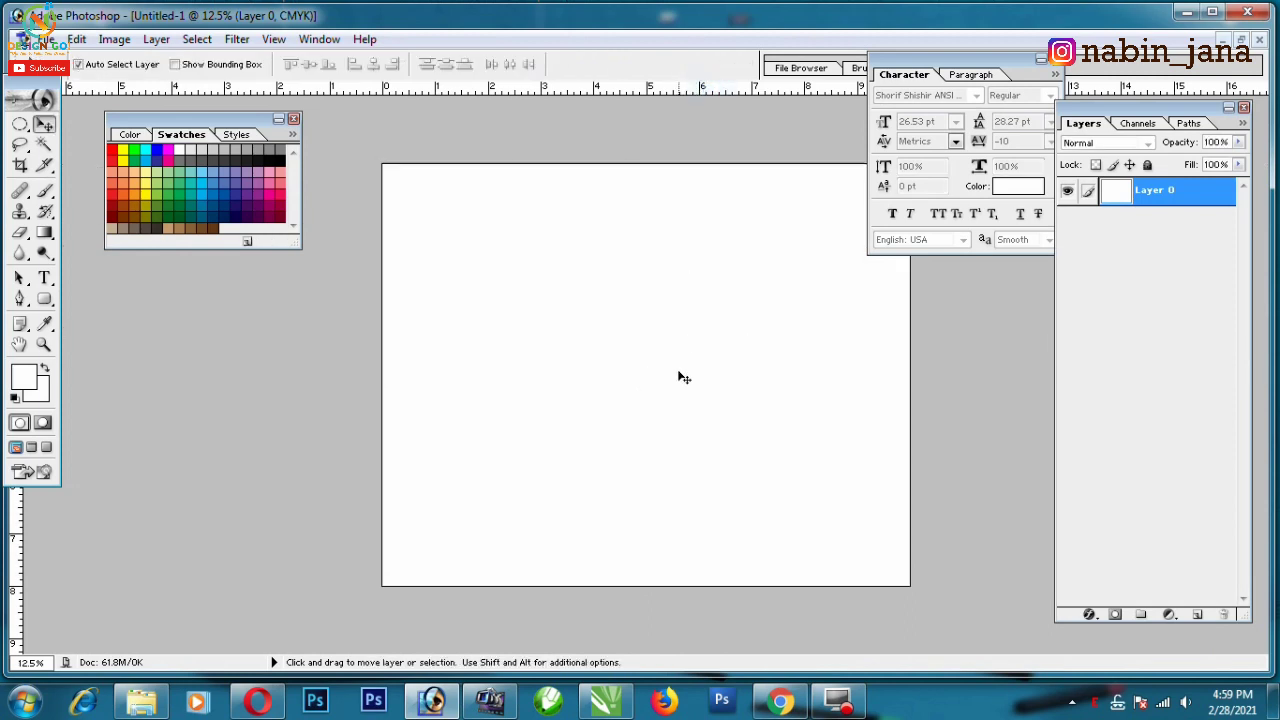
click(273, 39)
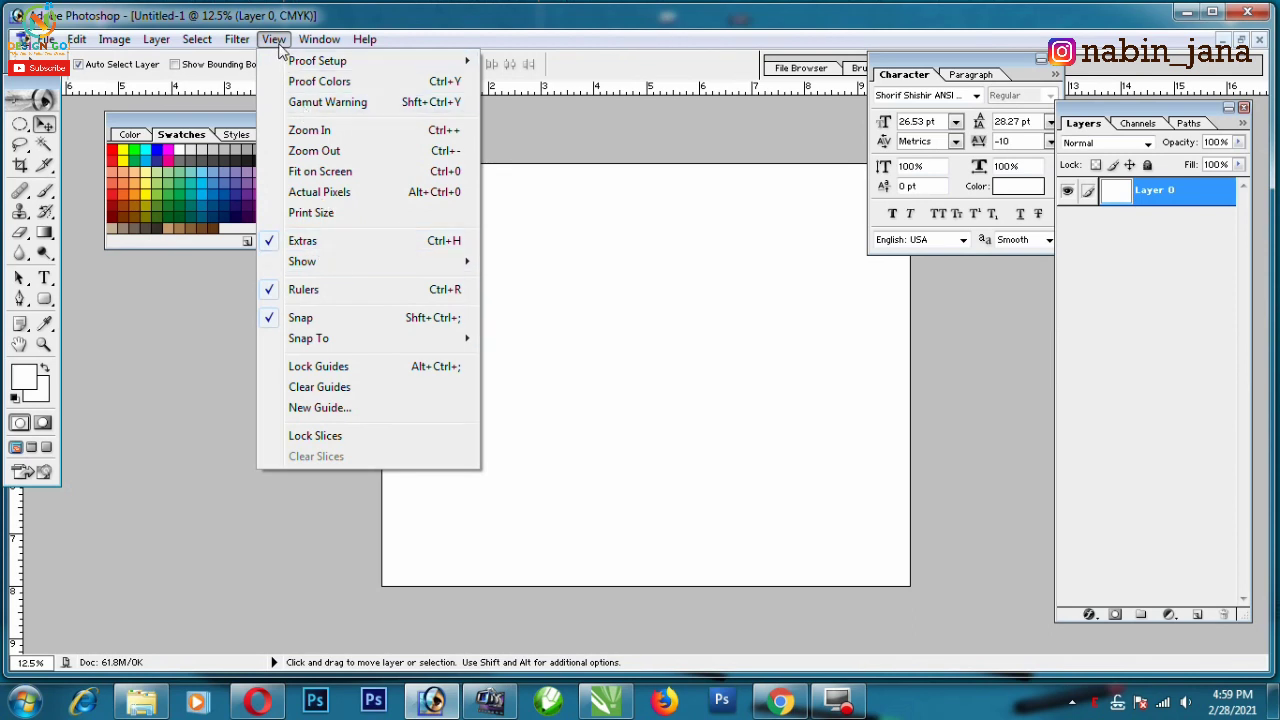
click(274, 39)
- Make the guides visible on the canvas via View > Show > Guides
click(274, 39)
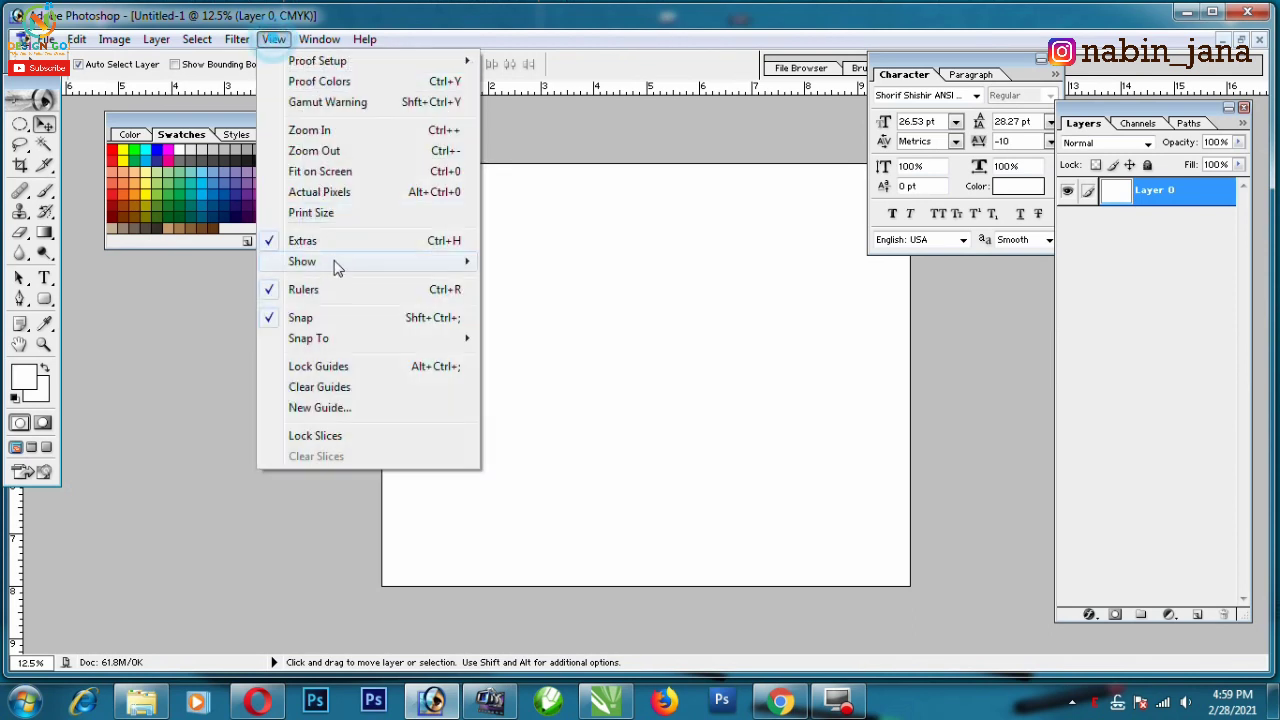
click(333, 261)
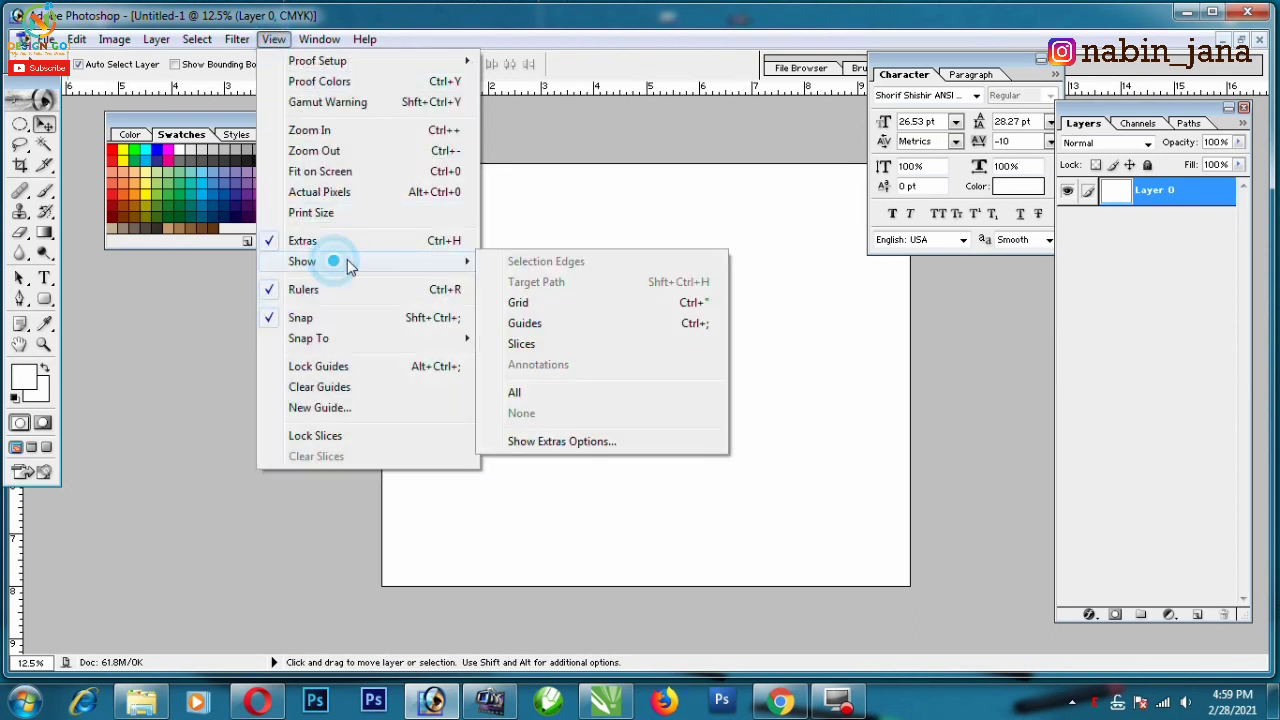
click(534, 323)
click(571, 297)
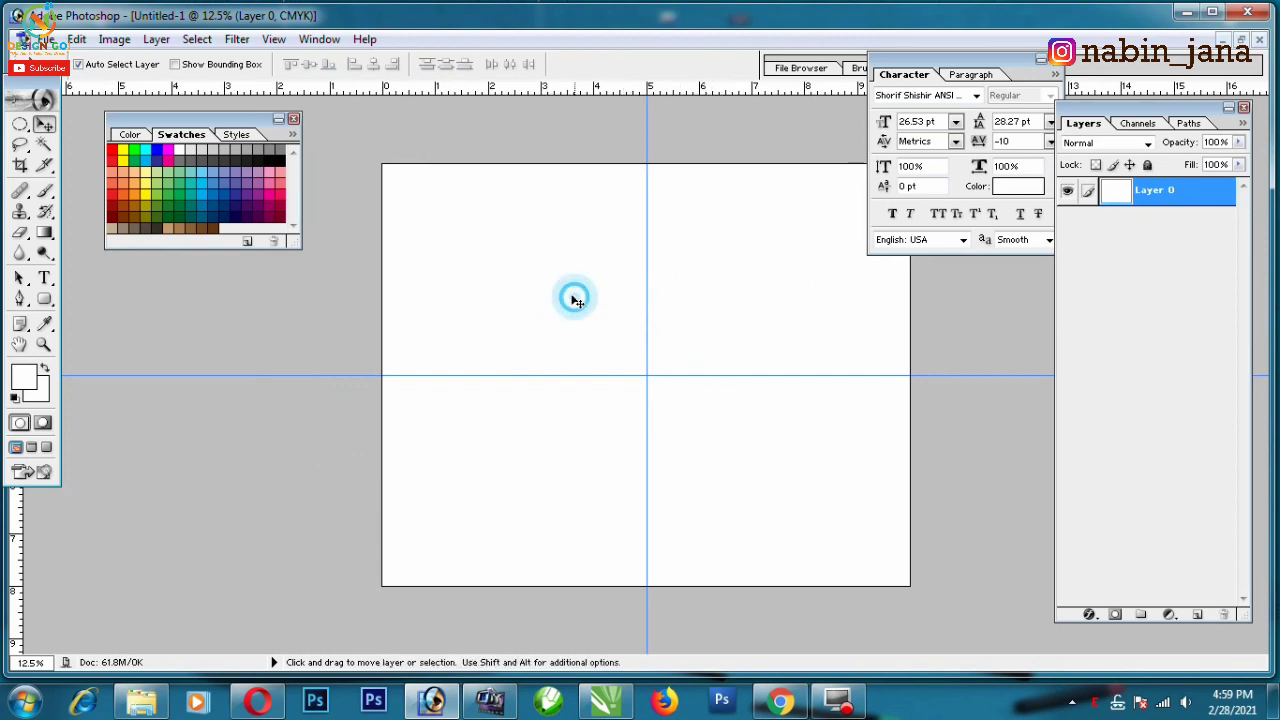
- Add a thick red Inside stroke layer style to Layer 0
click(1133, 599)
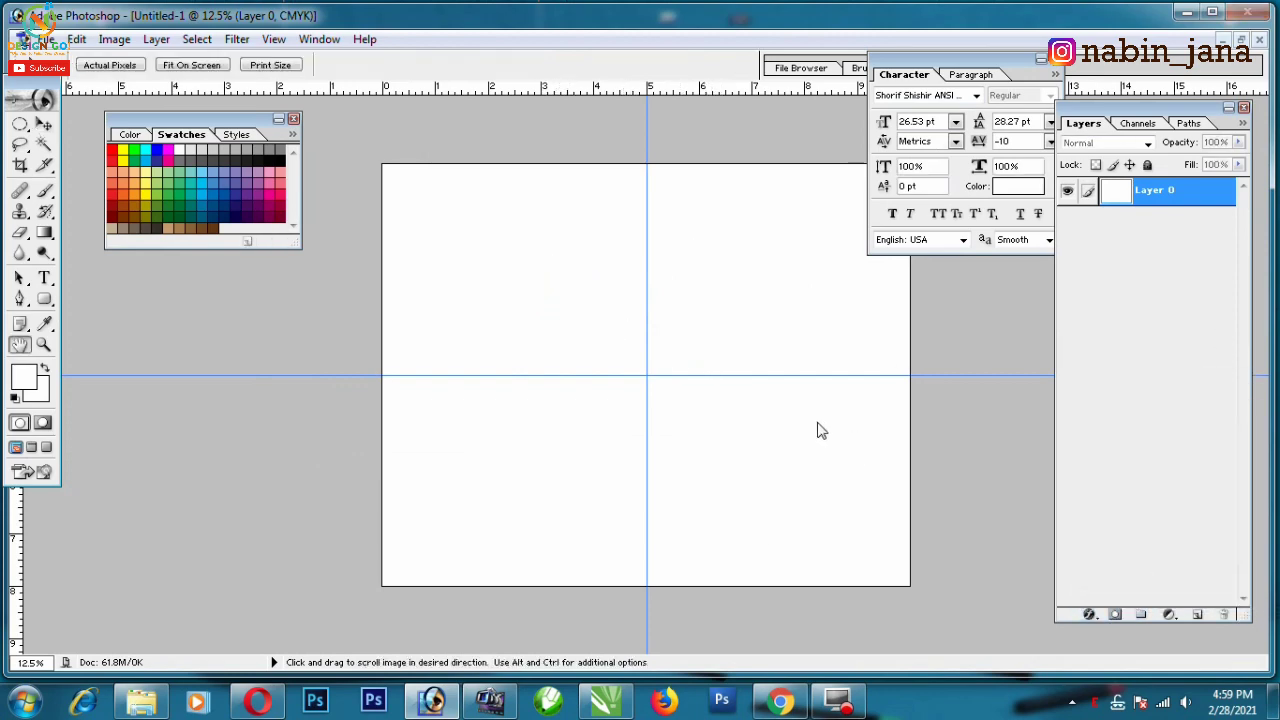
drag(1048, 386, 890, 284)
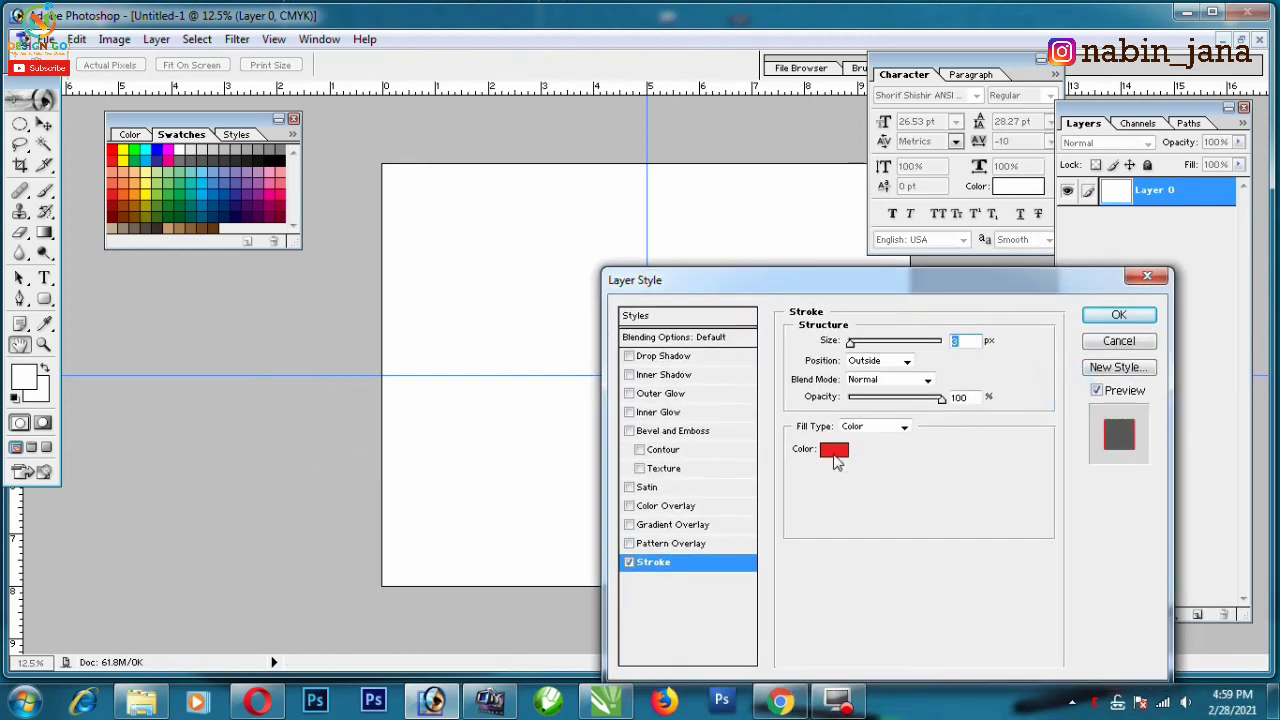
click(880, 360)
click(865, 385)
drag(850, 342, 897, 342)
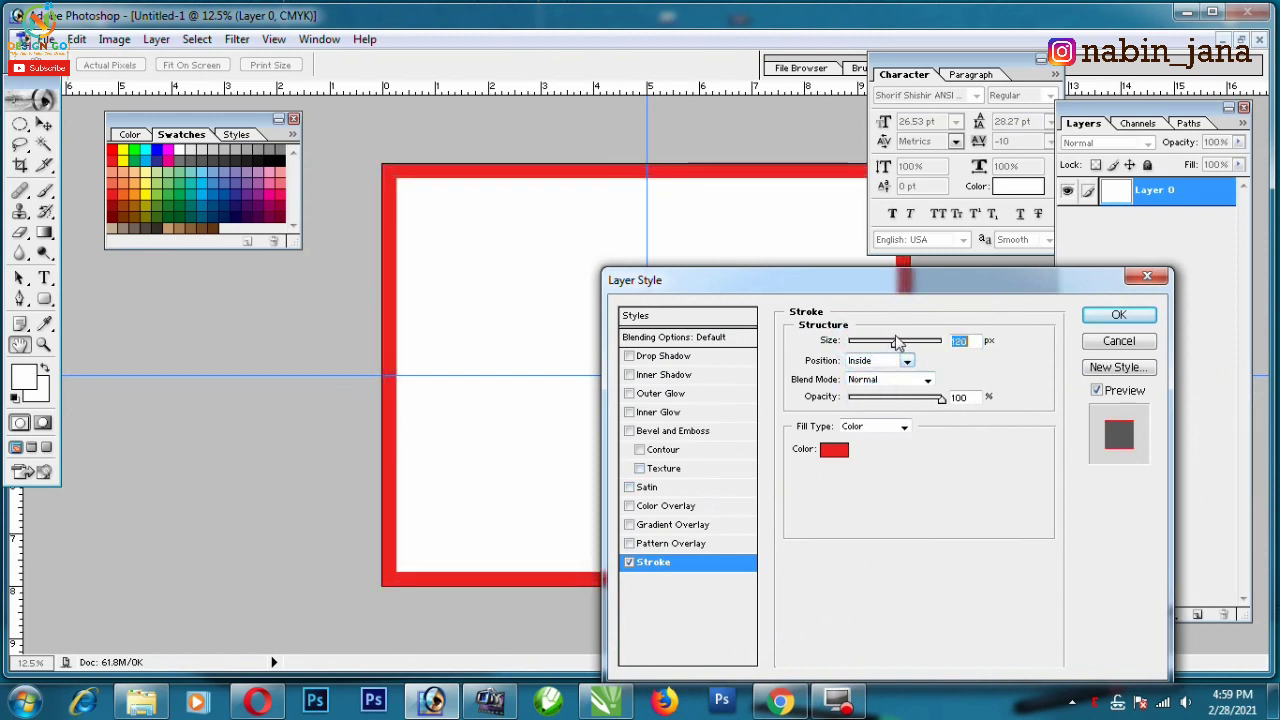
click(1119, 316)
- Duplicate Layer 0, link the copy with it, and merge them to flatten the stroke
key(ctrl+j)
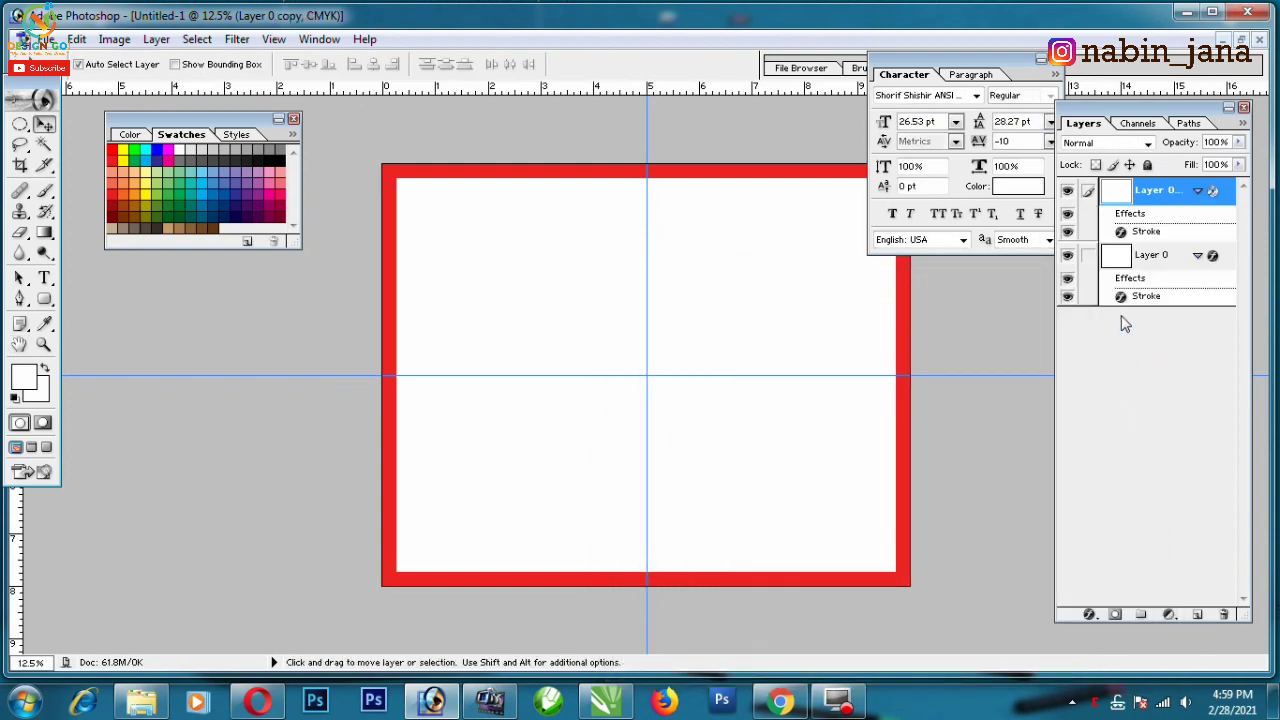
click(1150, 257)
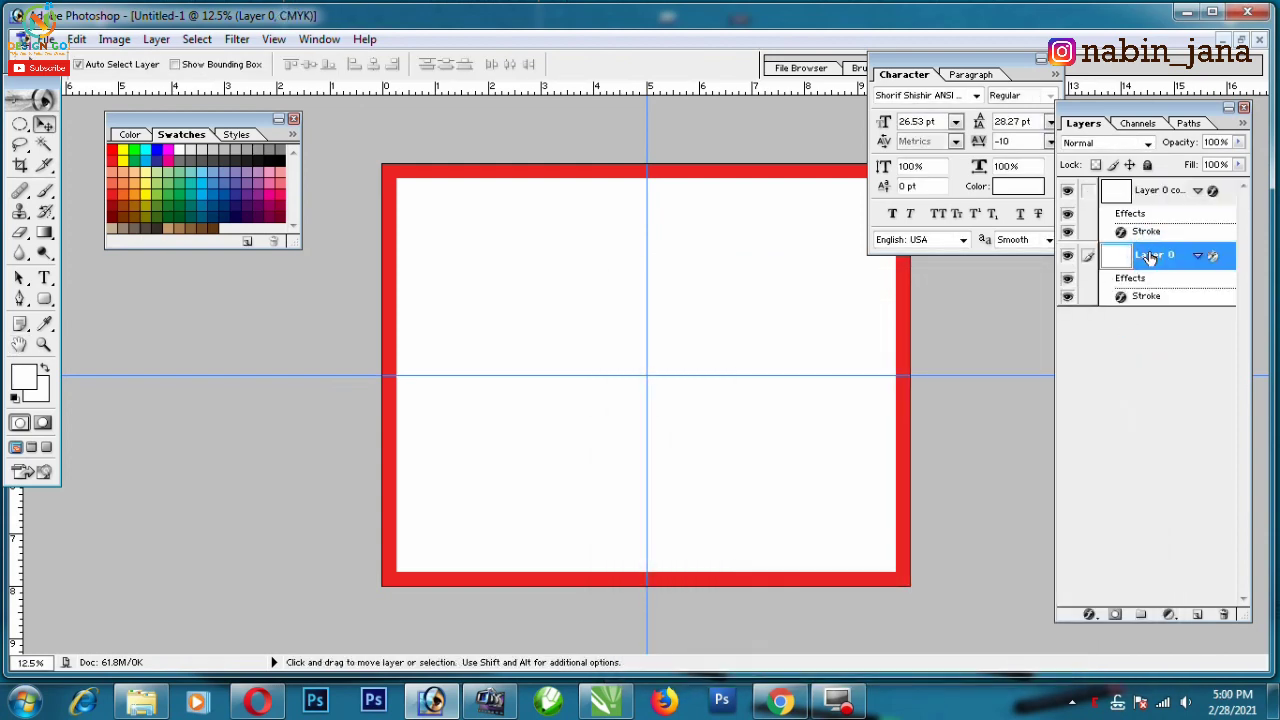
click(1088, 190)
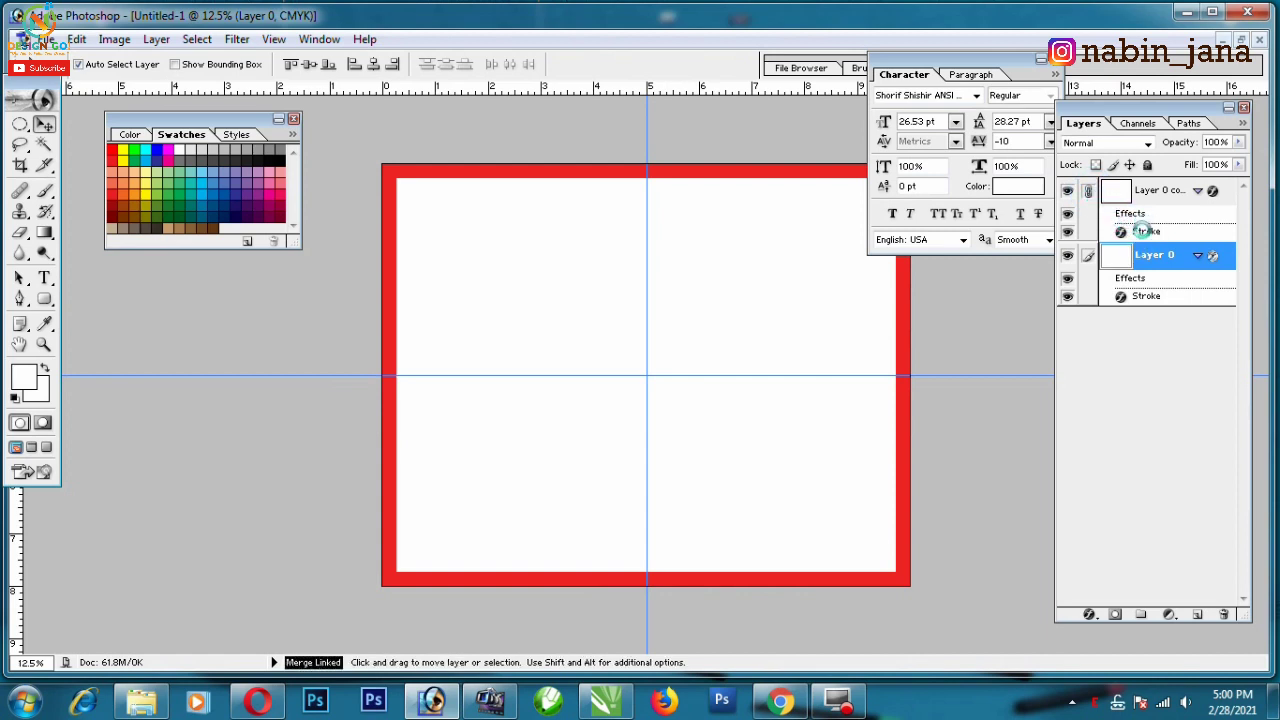
key(ctrl+e)
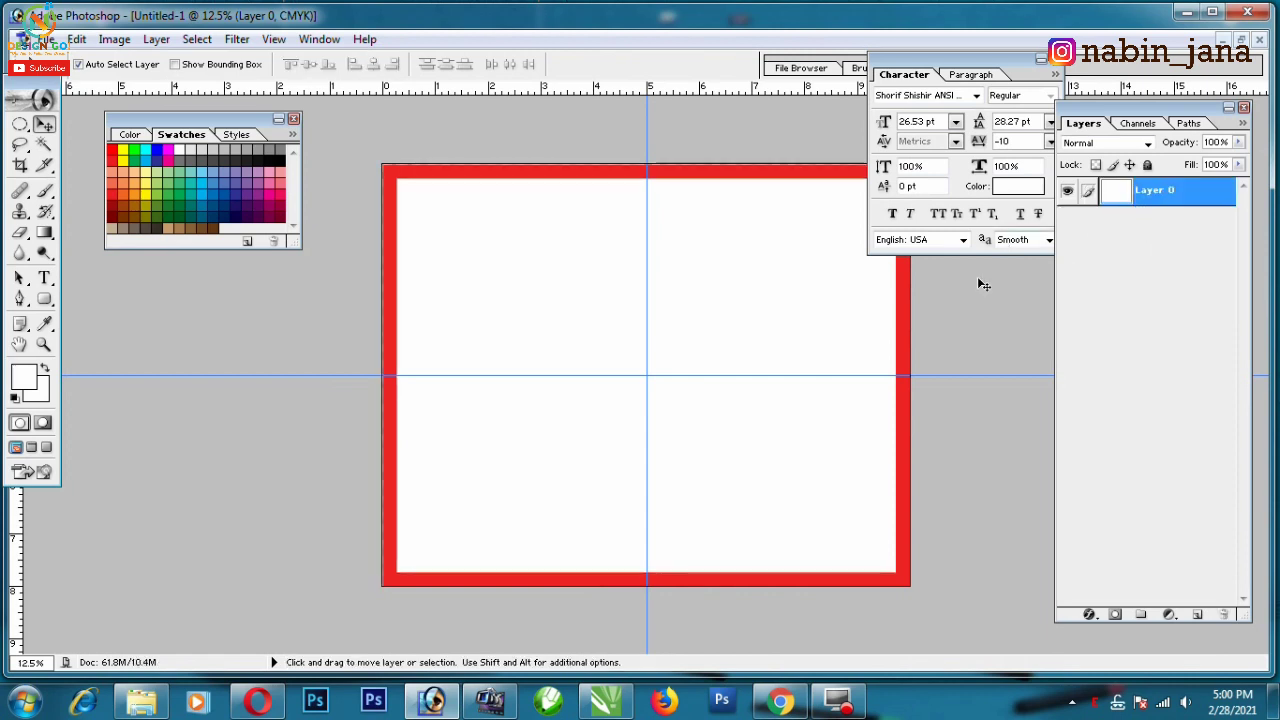
- Copy the Magic Wand-selected red border onto a new layer and reselect its contents
click(45, 146)
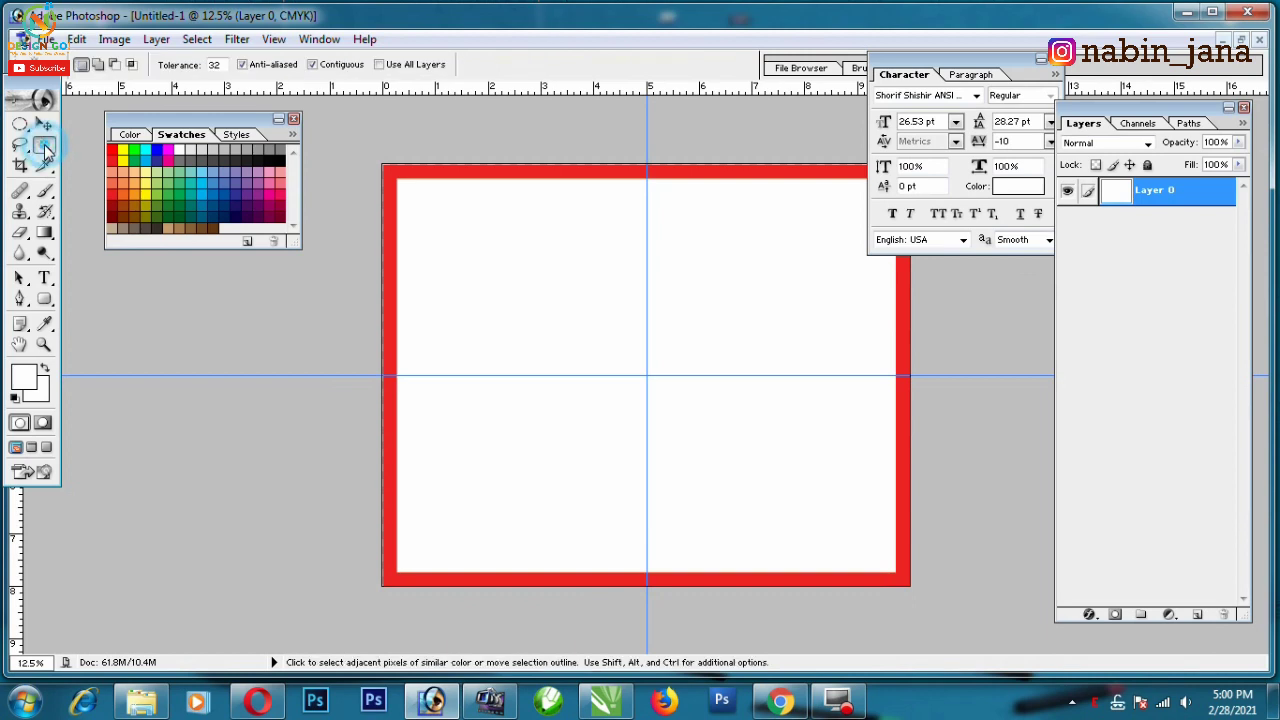
click(451, 173)
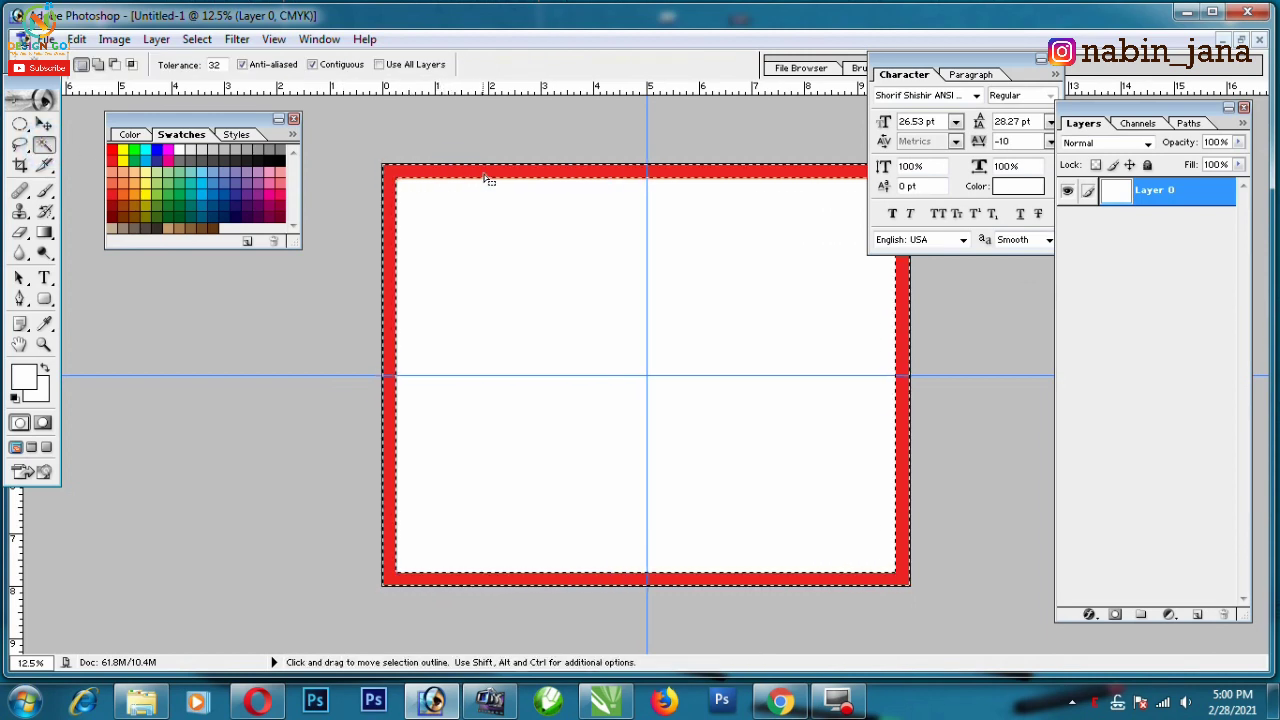
key(ctrl+j)
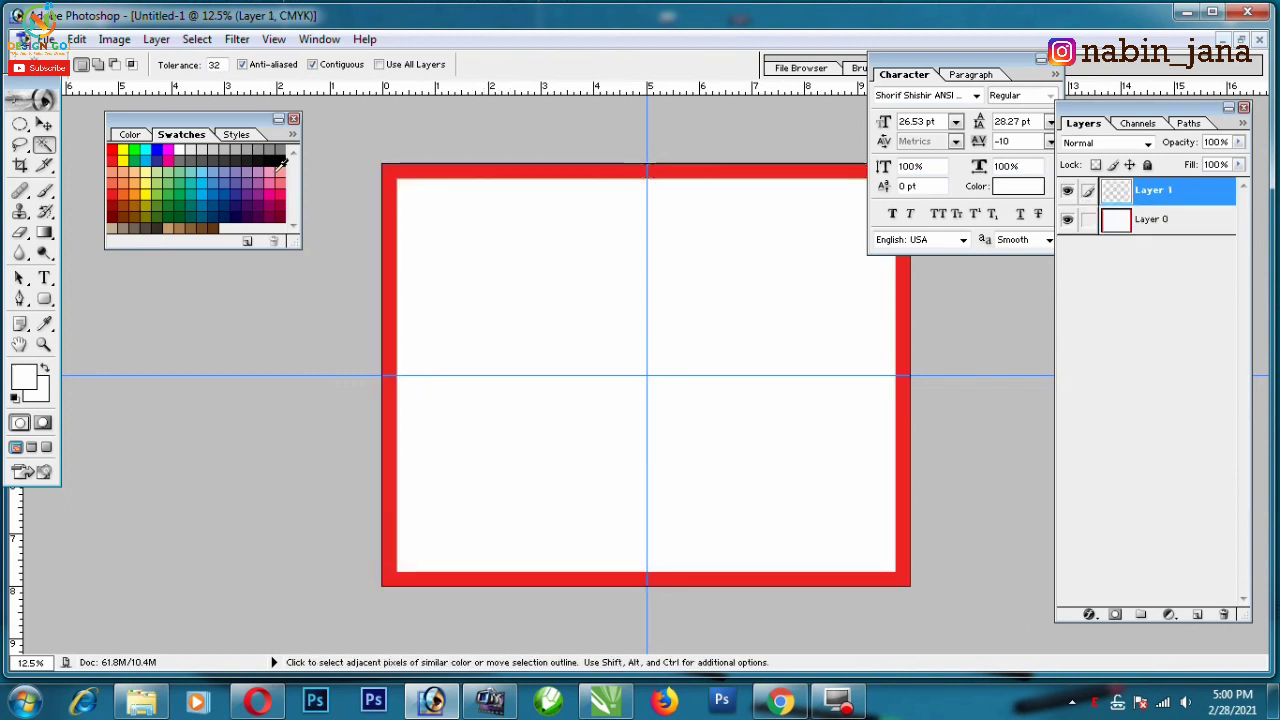
click(45, 123)
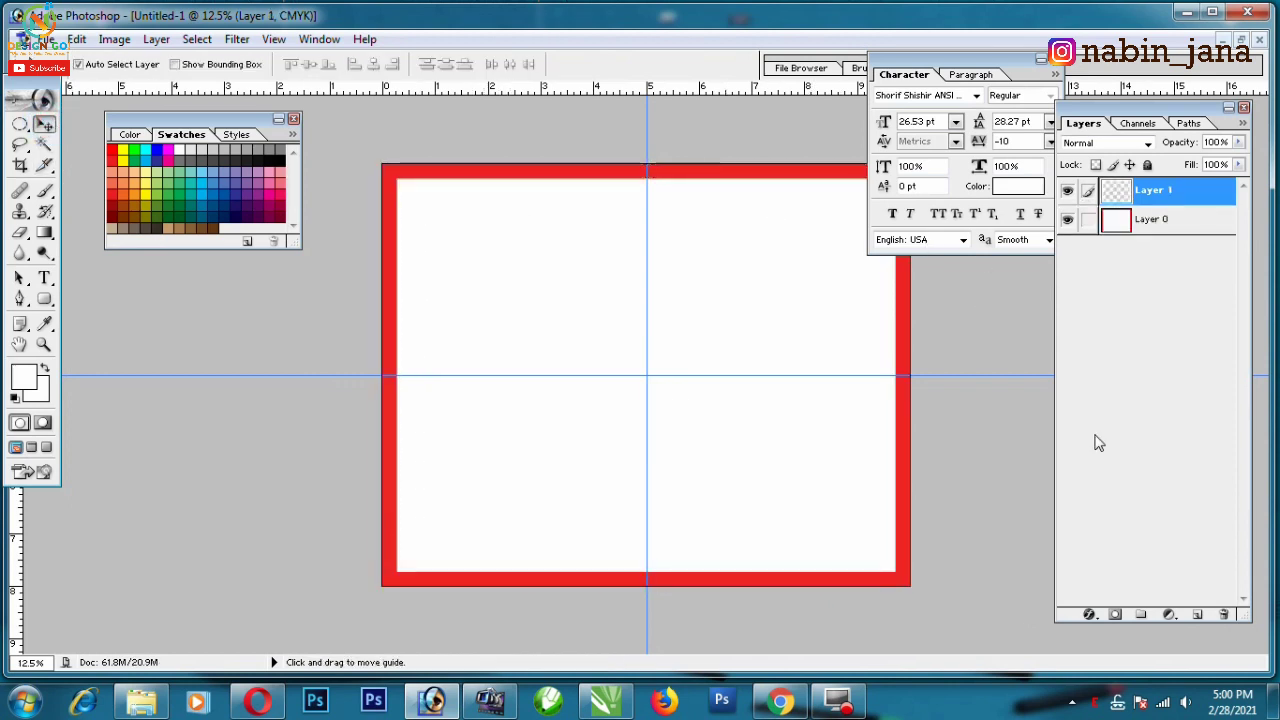
click(1089, 614)
click(1134, 534)
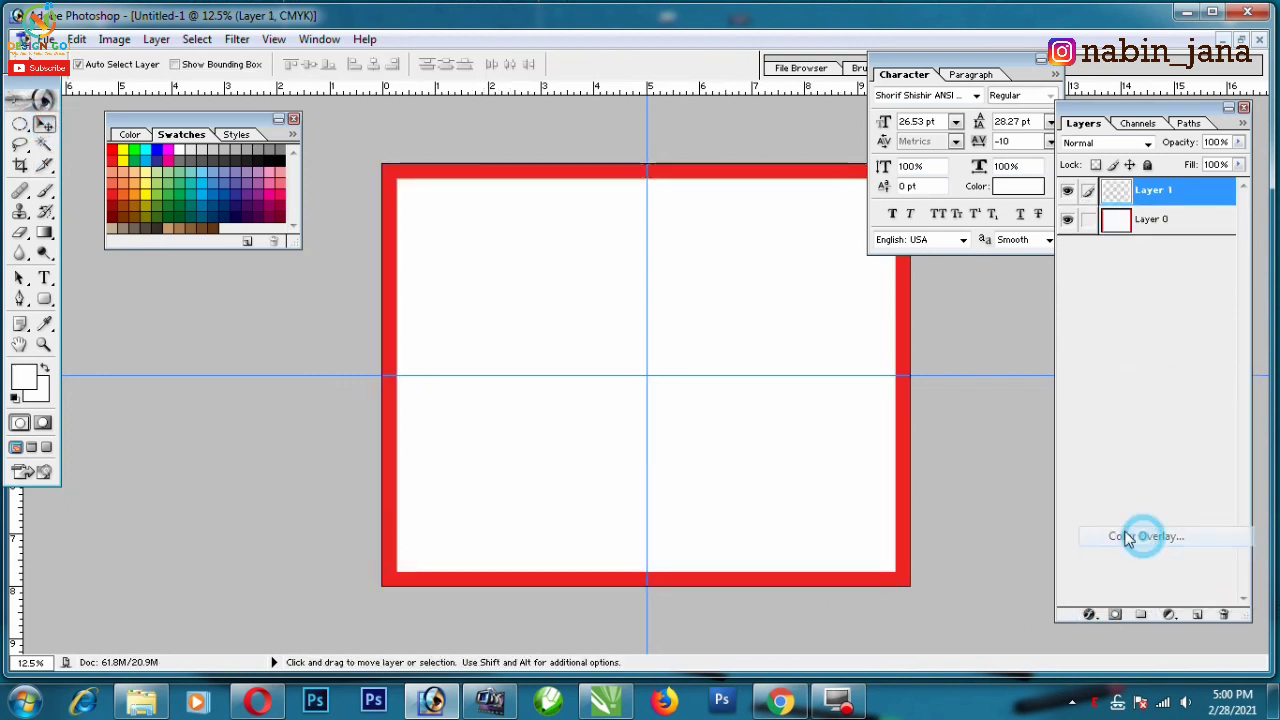
click(1162, 281)
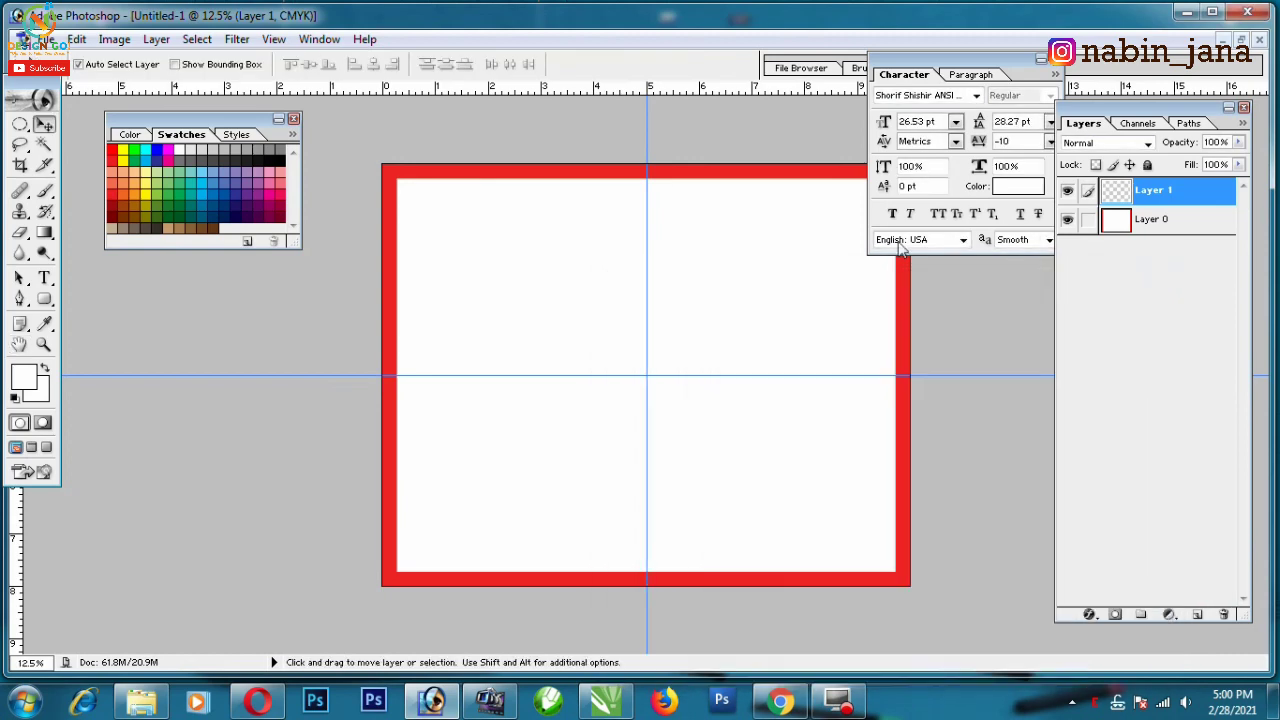
ctrl+click(1120, 193)
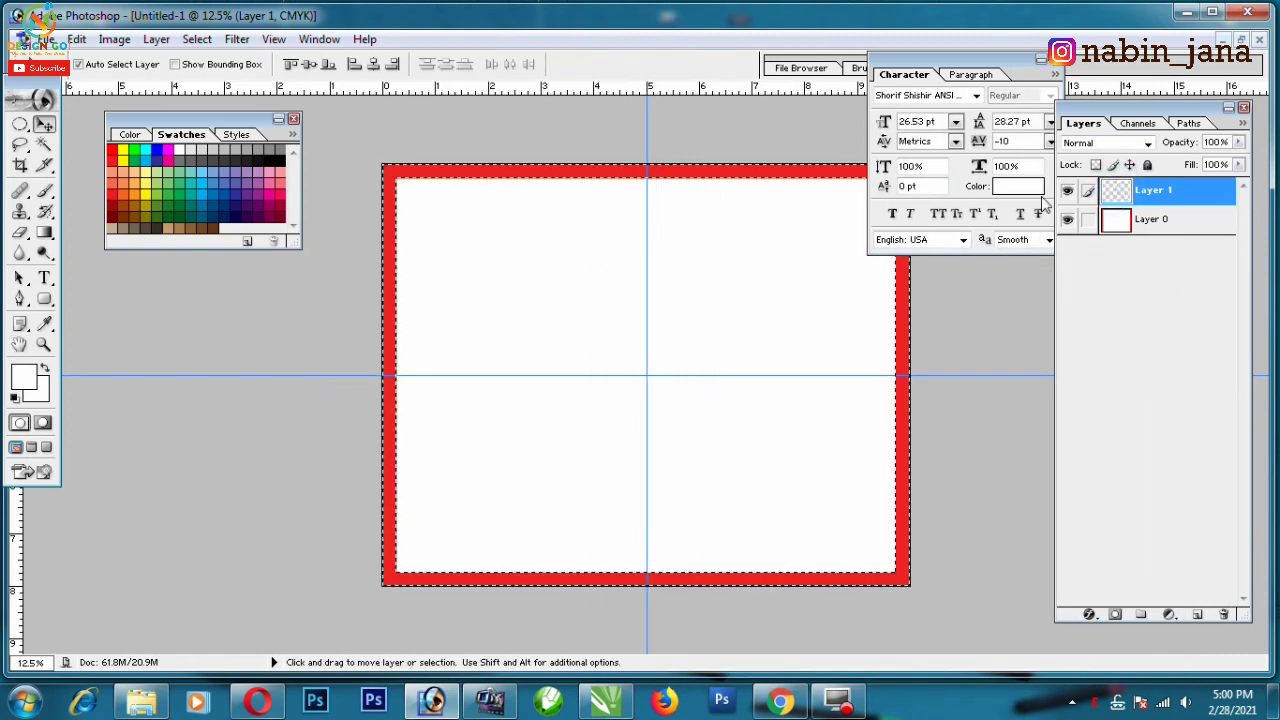
- Paint soft dark blue with a large brush over the top-left and right border areas
click(44, 191)
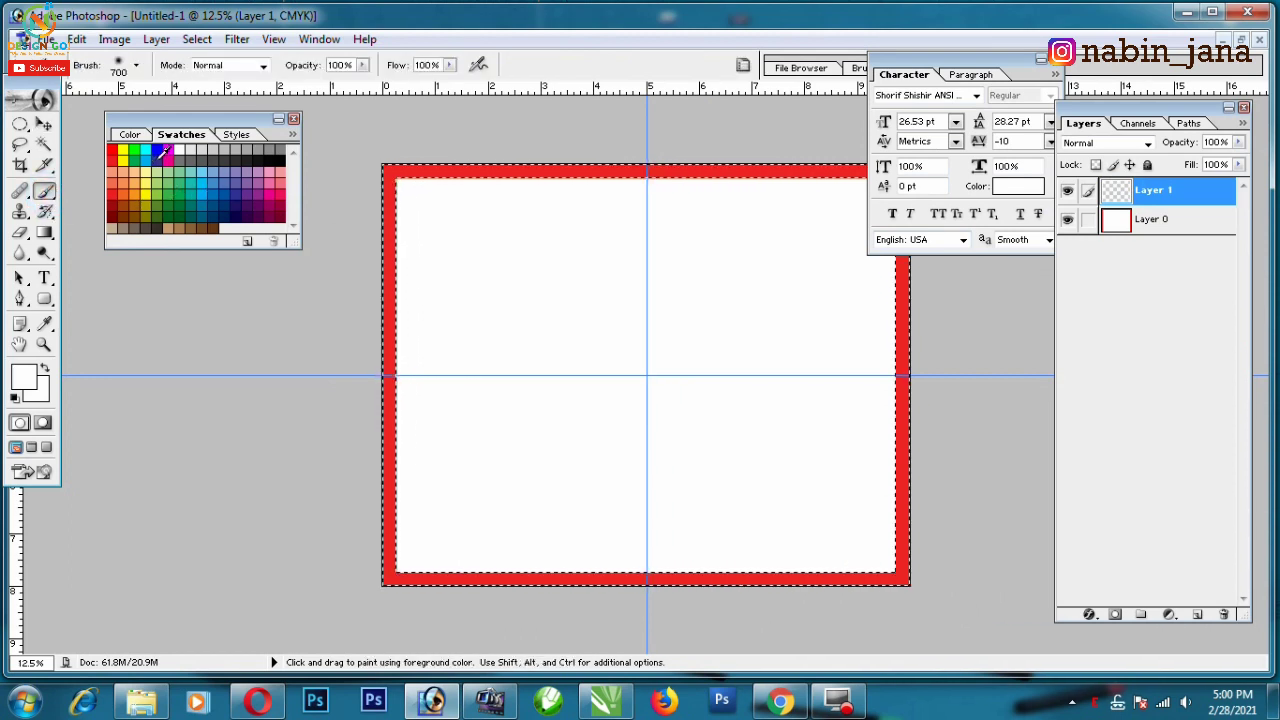
click(157, 158)
key(])
key(bracketright)
key(bracketright)
key(bracketright)
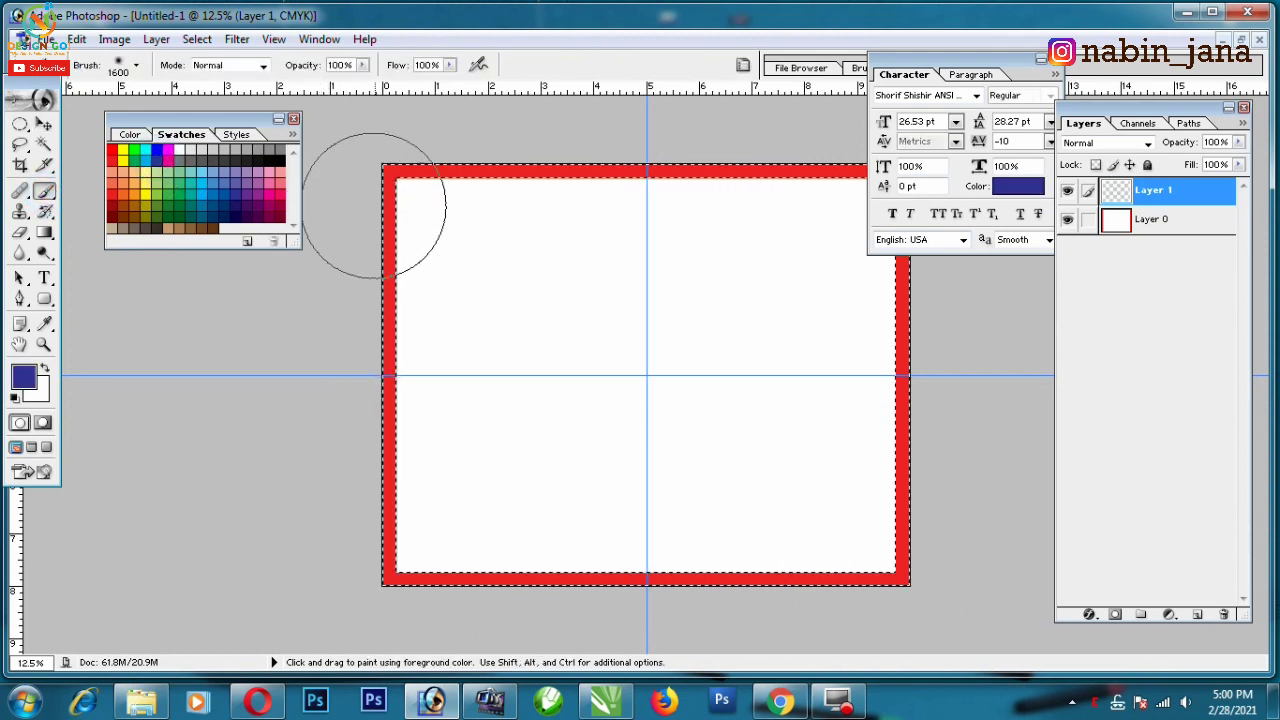
key(bracketright)
key(bracketright)
key(bracketright)
drag(395, 170, 391, 246)
key(ctrl+minus)
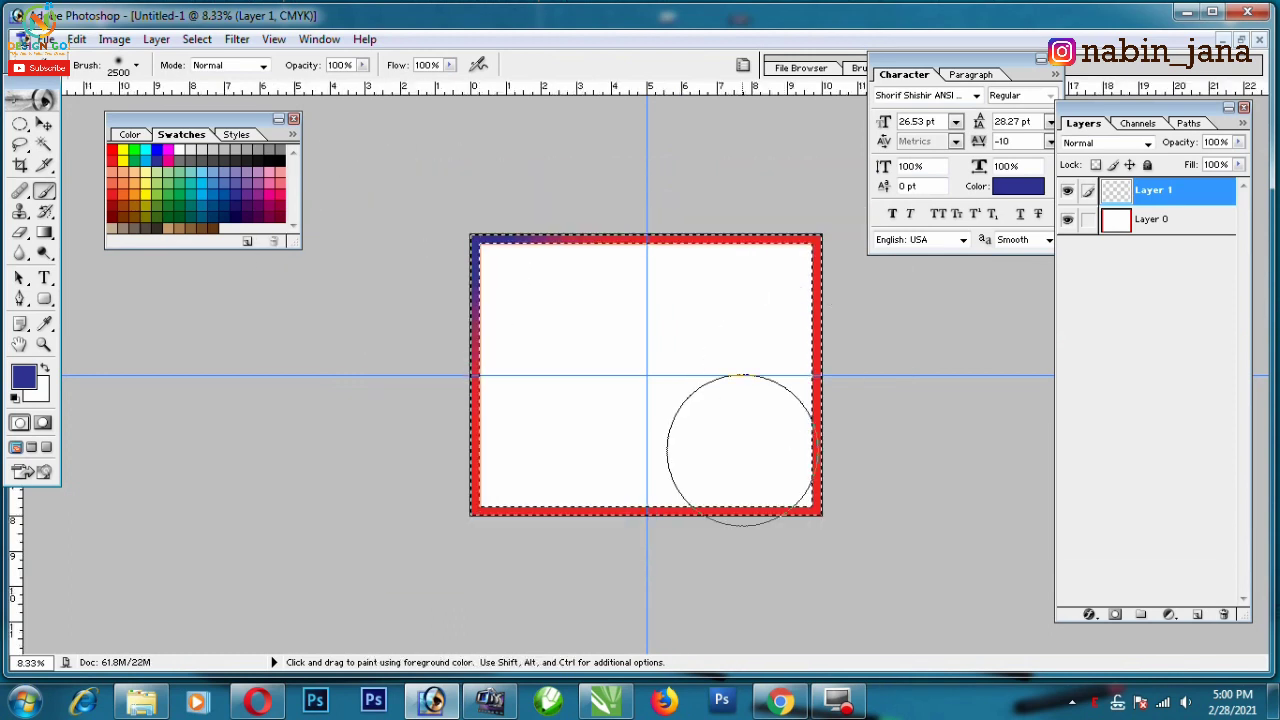
drag(866, 429, 697, 571)
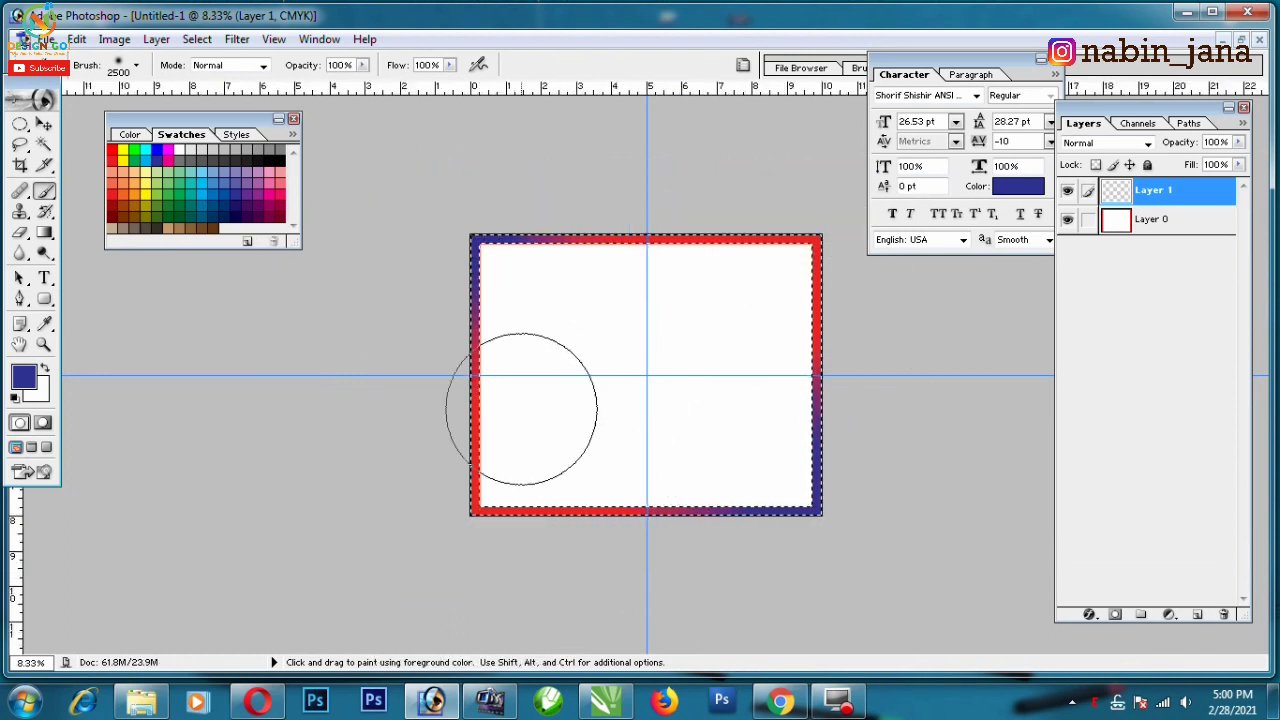
- Paint purple along the bottom, left and top-right border edges, then deselect
click(245, 200)
drag(443, 466, 723, 423)
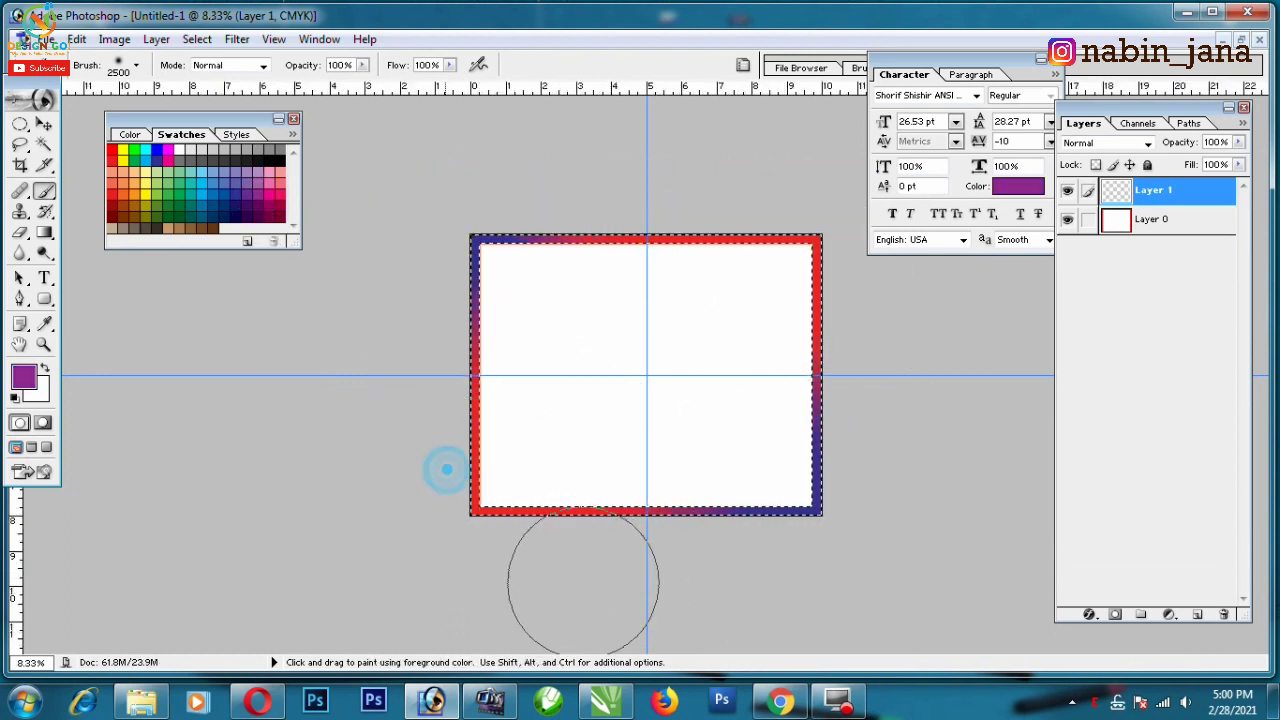
click(770, 225)
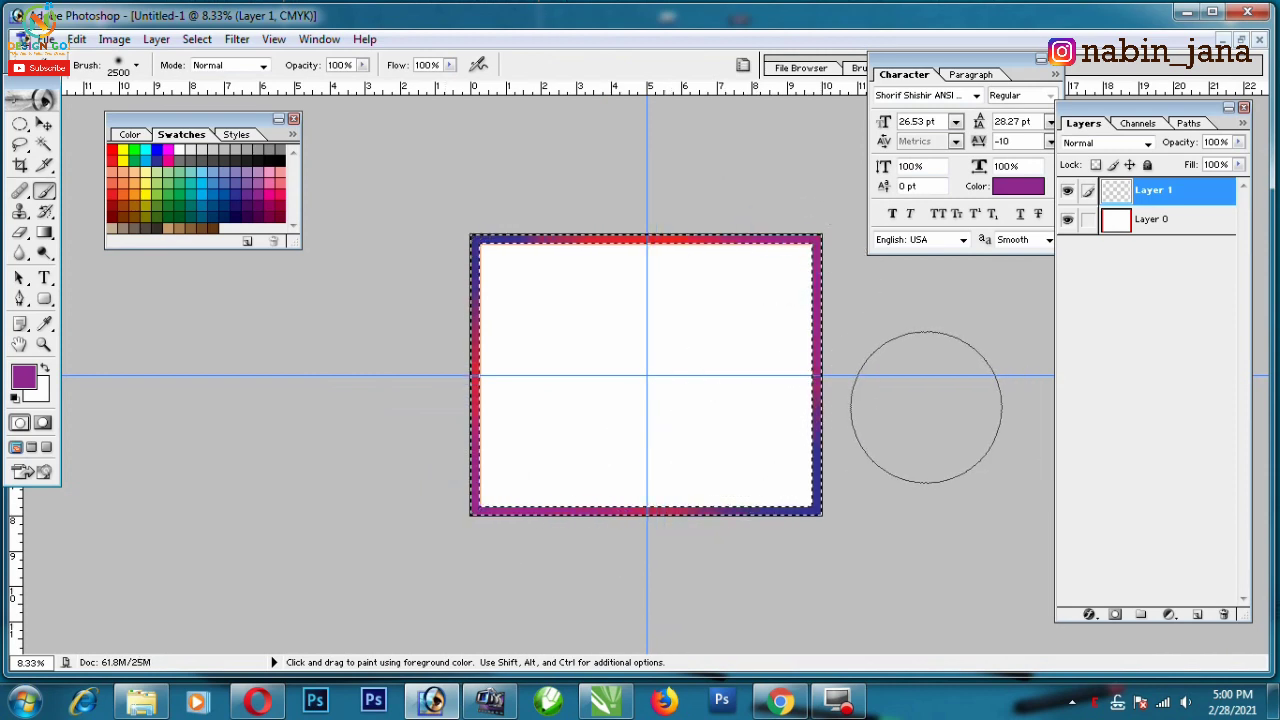
drag(749, 303, 829, 300)
key(v)
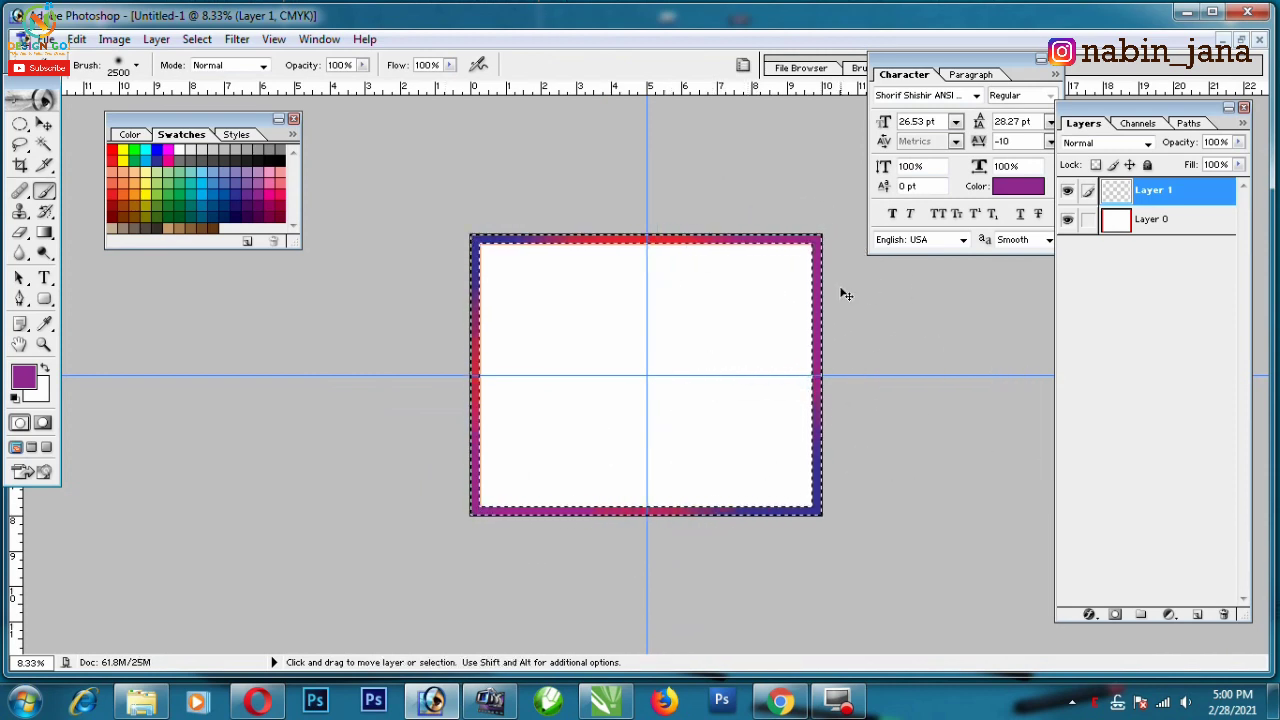
key(ctrl+d)
- Zoom to 12.5%, make Layer 0 active, float the banner window, and restore the Holi poster
key(b)
click(43, 124)
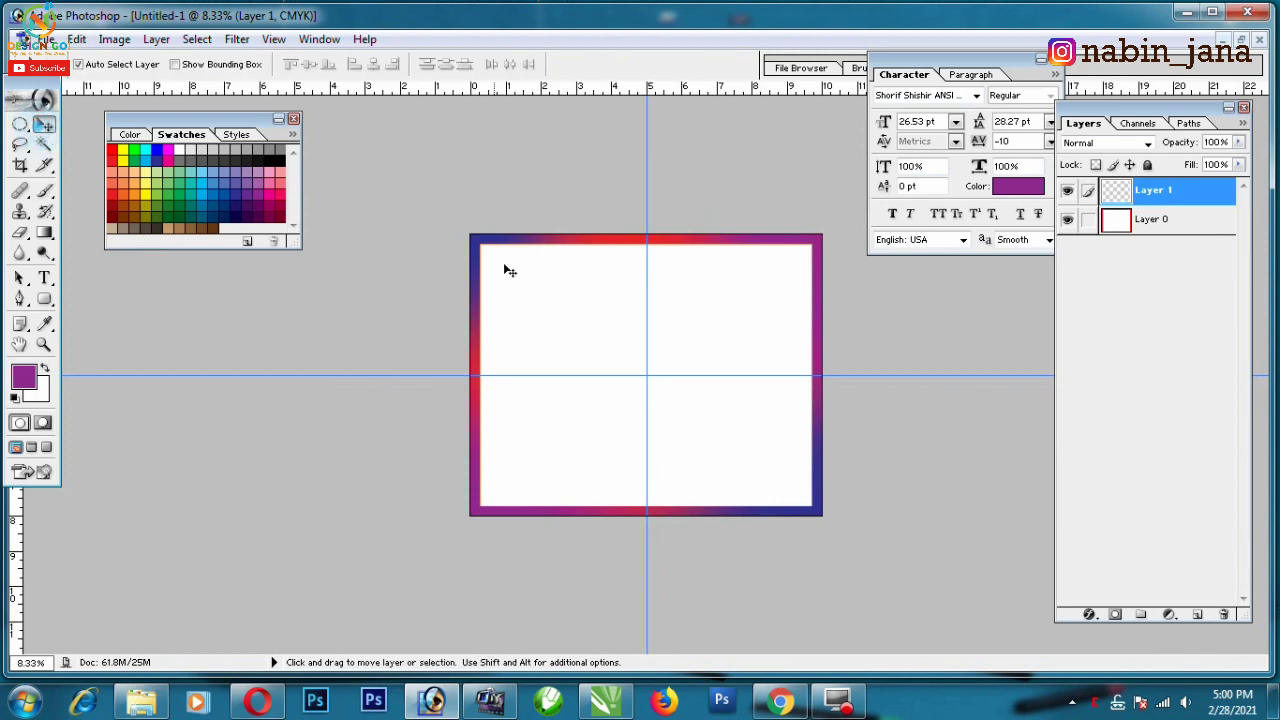
key(ctrl+equal)
click(589, 283)
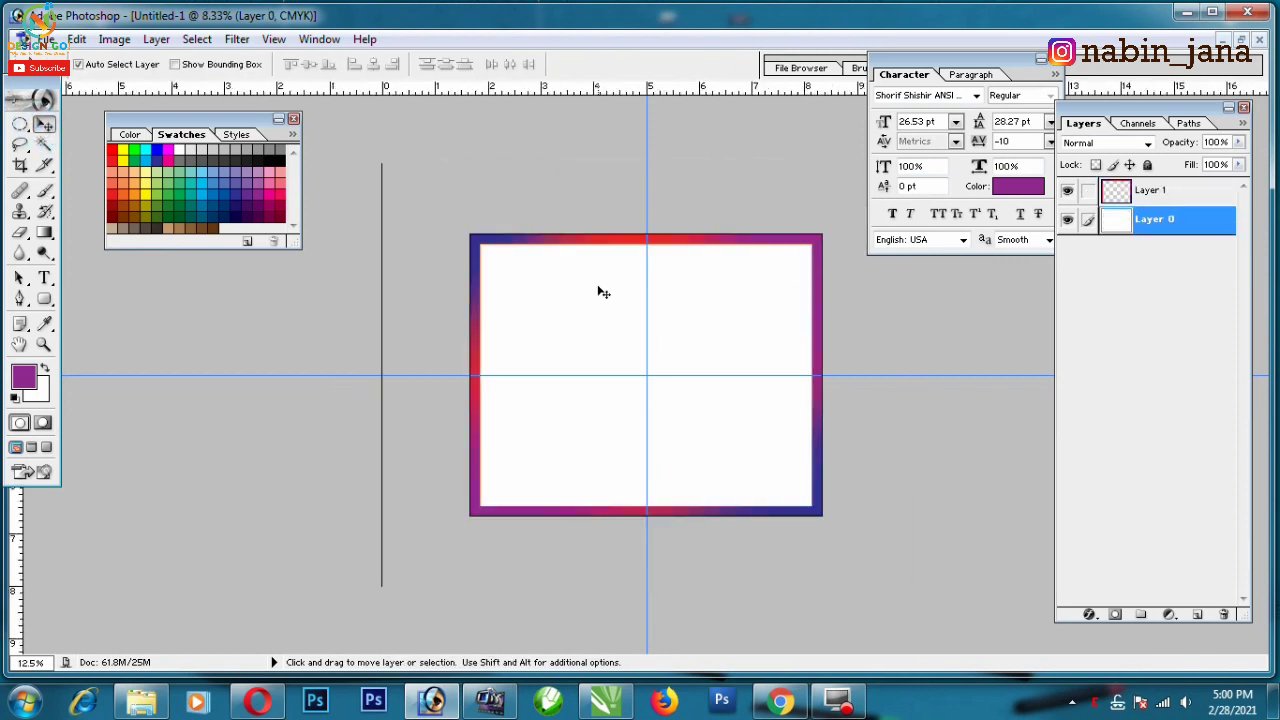
click(595, 286)
click(1240, 40)
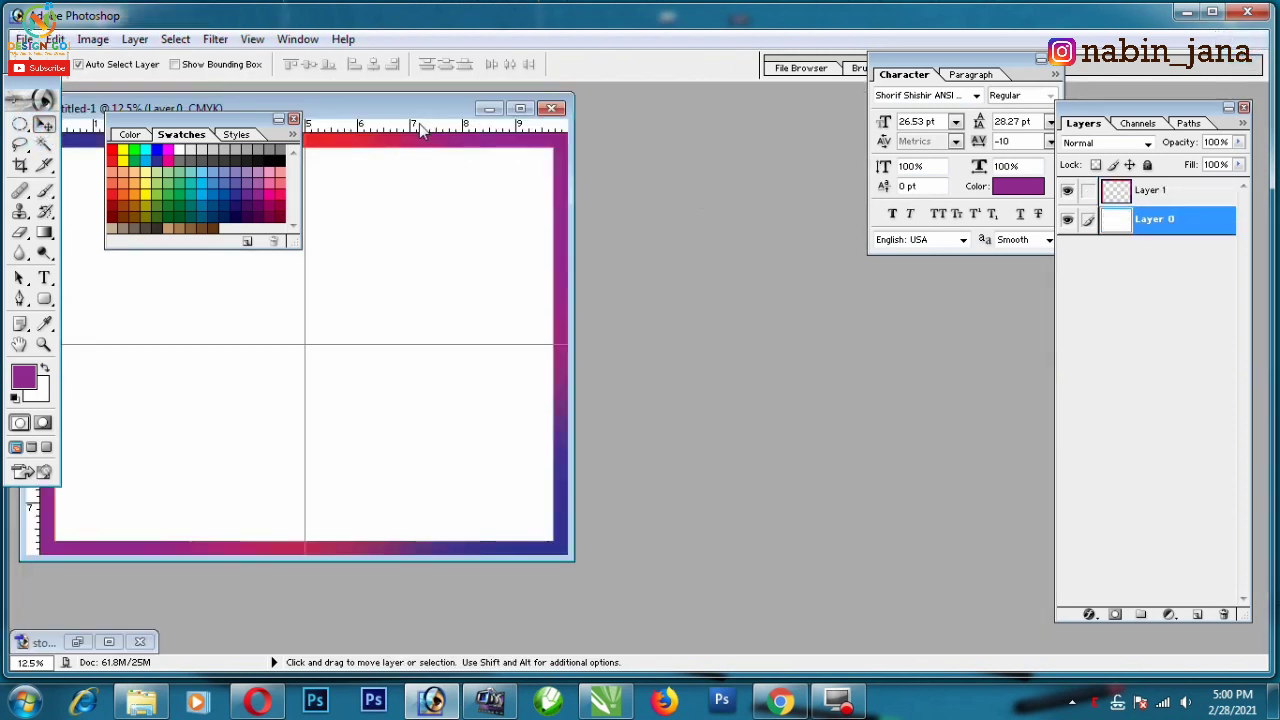
drag(419, 110, 765, 154)
double_click(42, 641)
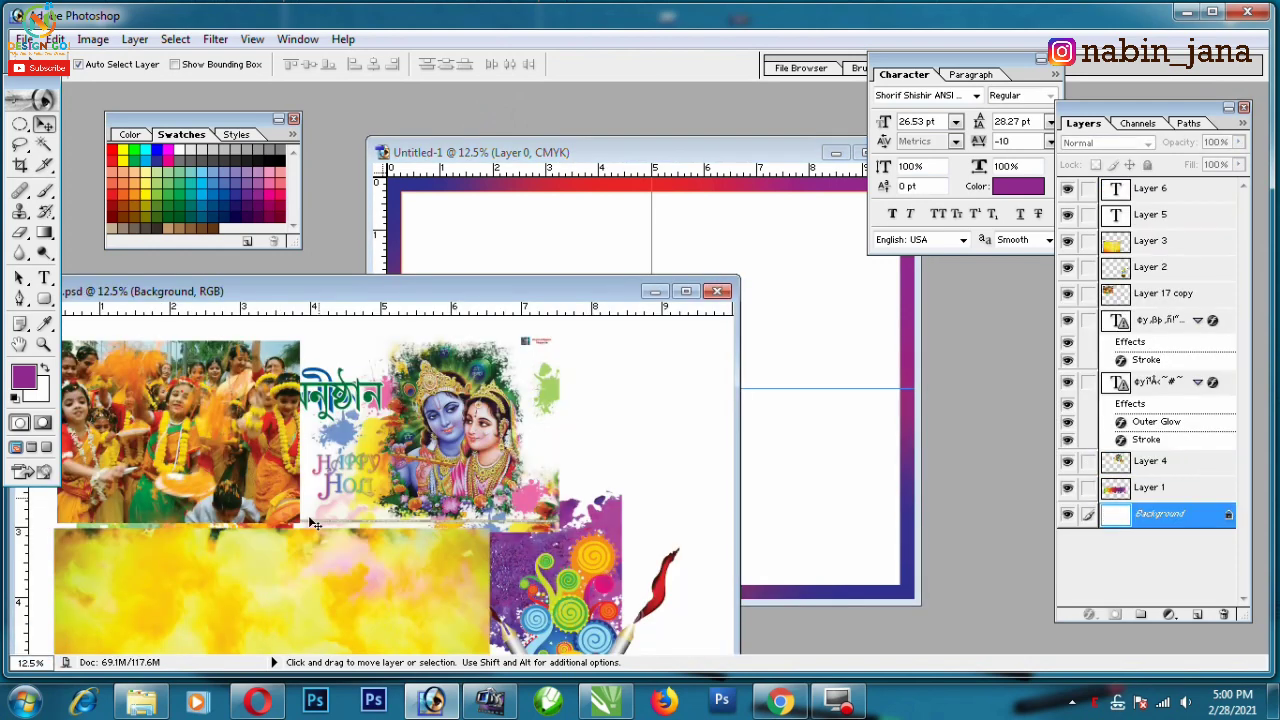
- Drag the yellow colour-splash into the banner and scale it to about 66% in the lower left
drag(303, 563, 820, 445)
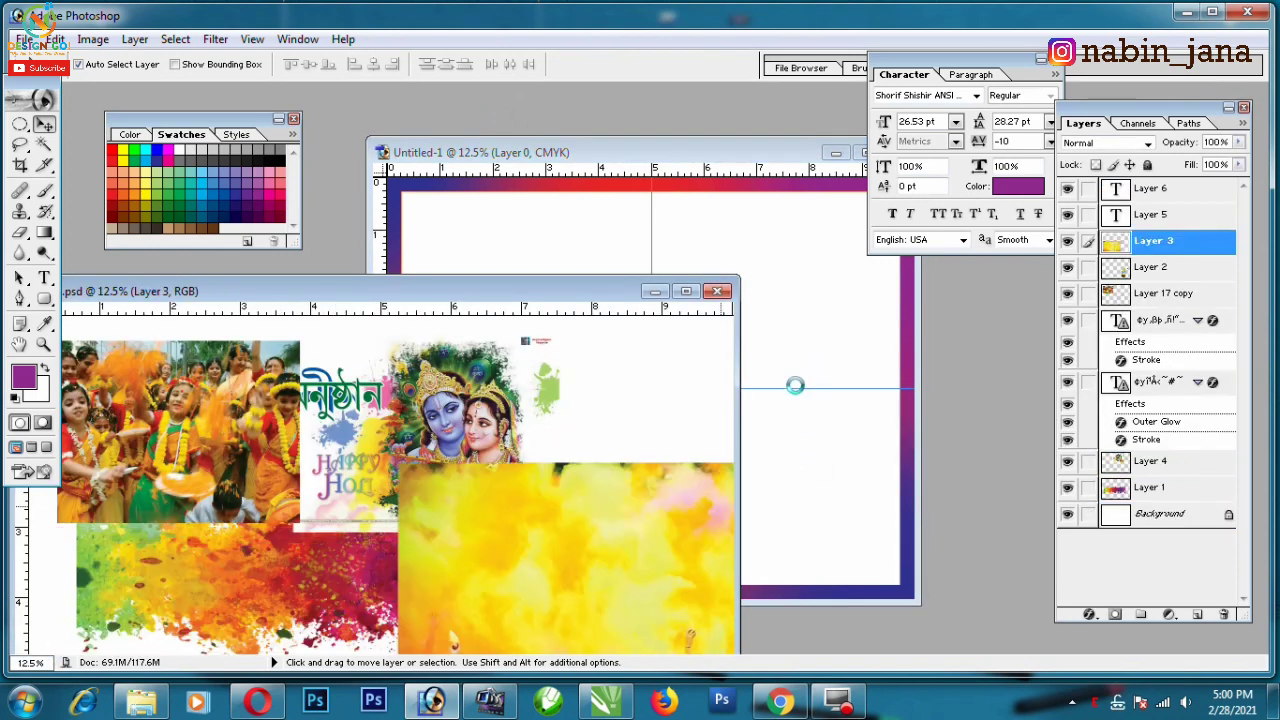
drag(868, 155, 757, 180)
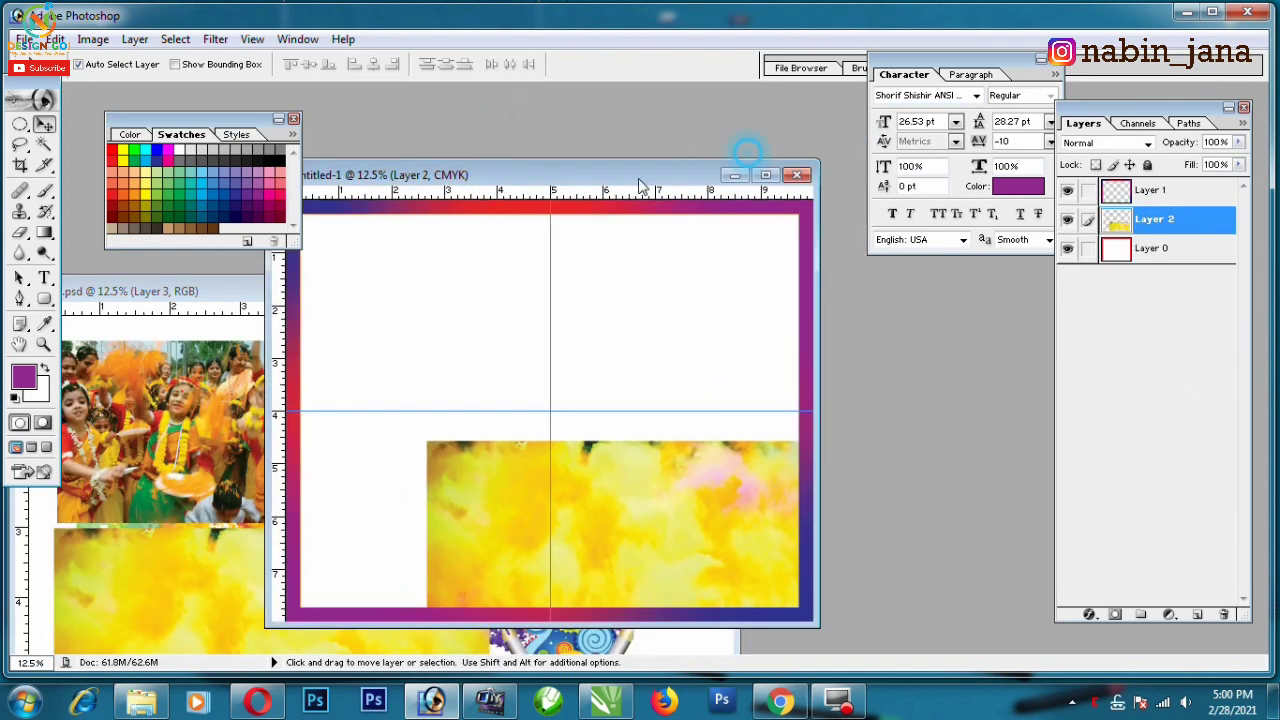
click(757, 180)
drag(751, 457, 560, 403)
key(ctrl+t)
drag(755, 345, 666, 371)
drag(651, 423, 667, 390)
key(Return)
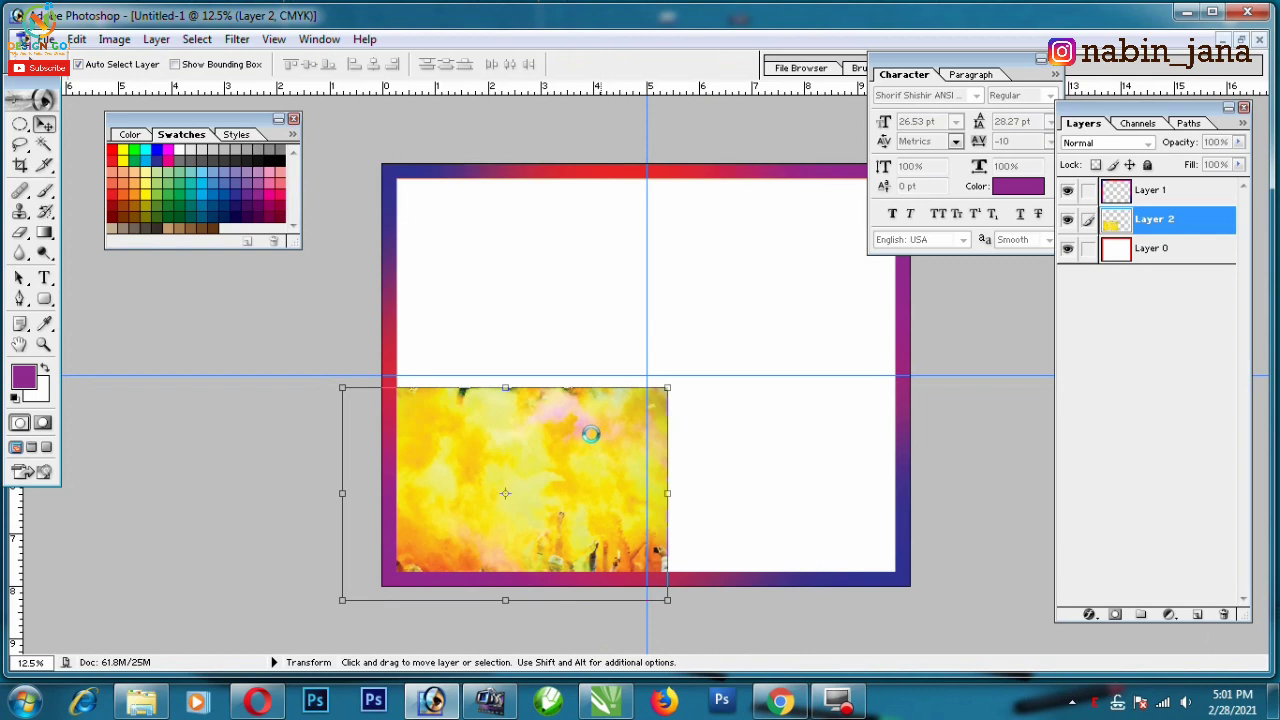
- Mask Layer 2 and paint black with a 1500 px brush to fade its top and right edges
click(1116, 615)
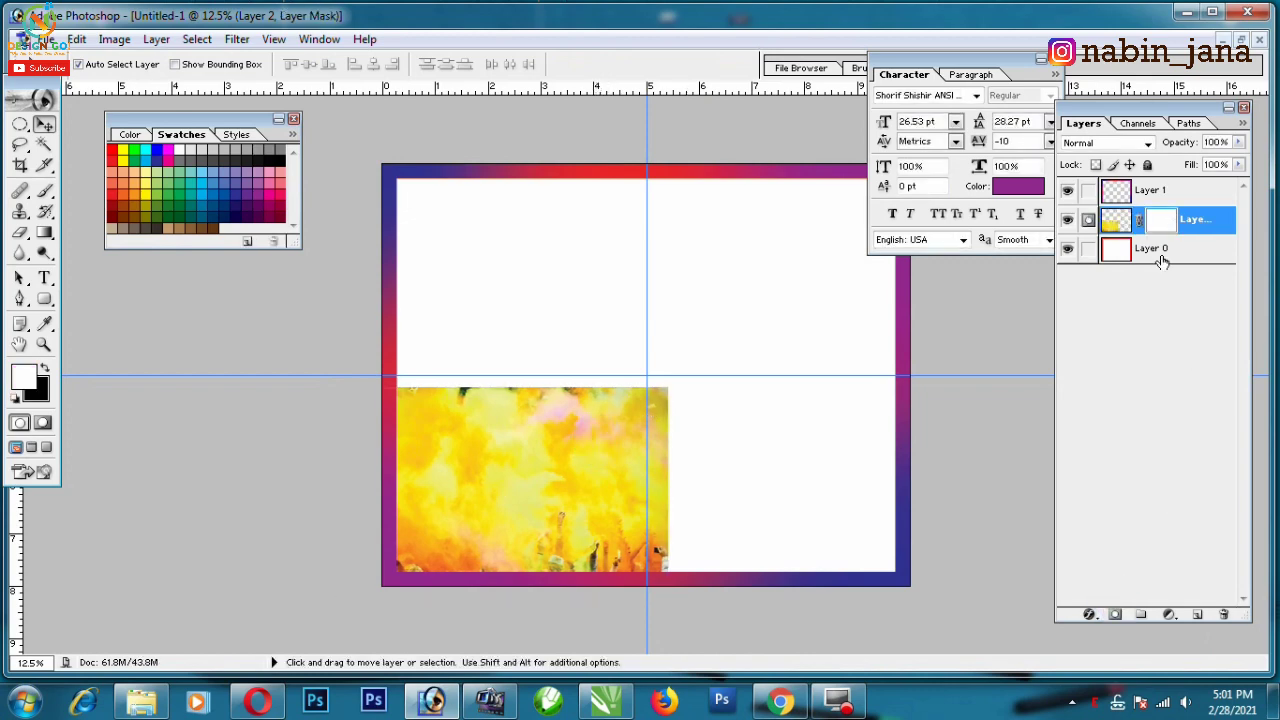
key(b)
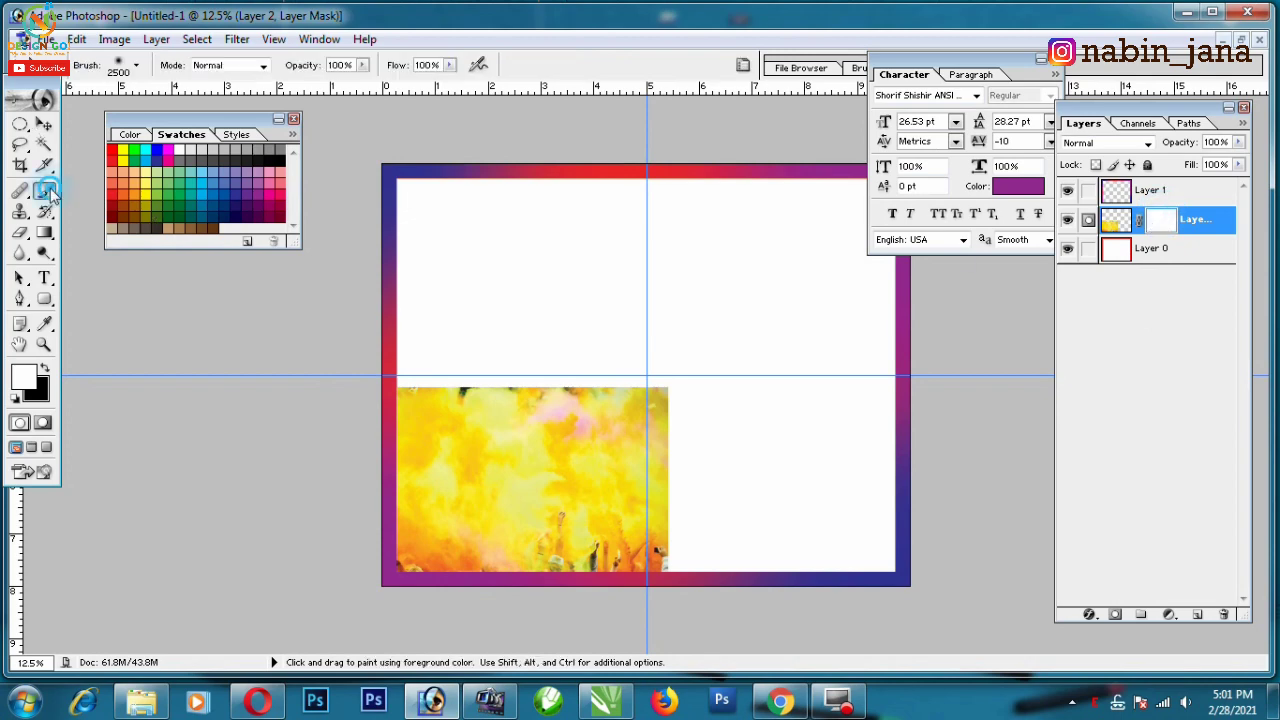
key(bracketleft)
key(bracketleft)
key(bracketleft)
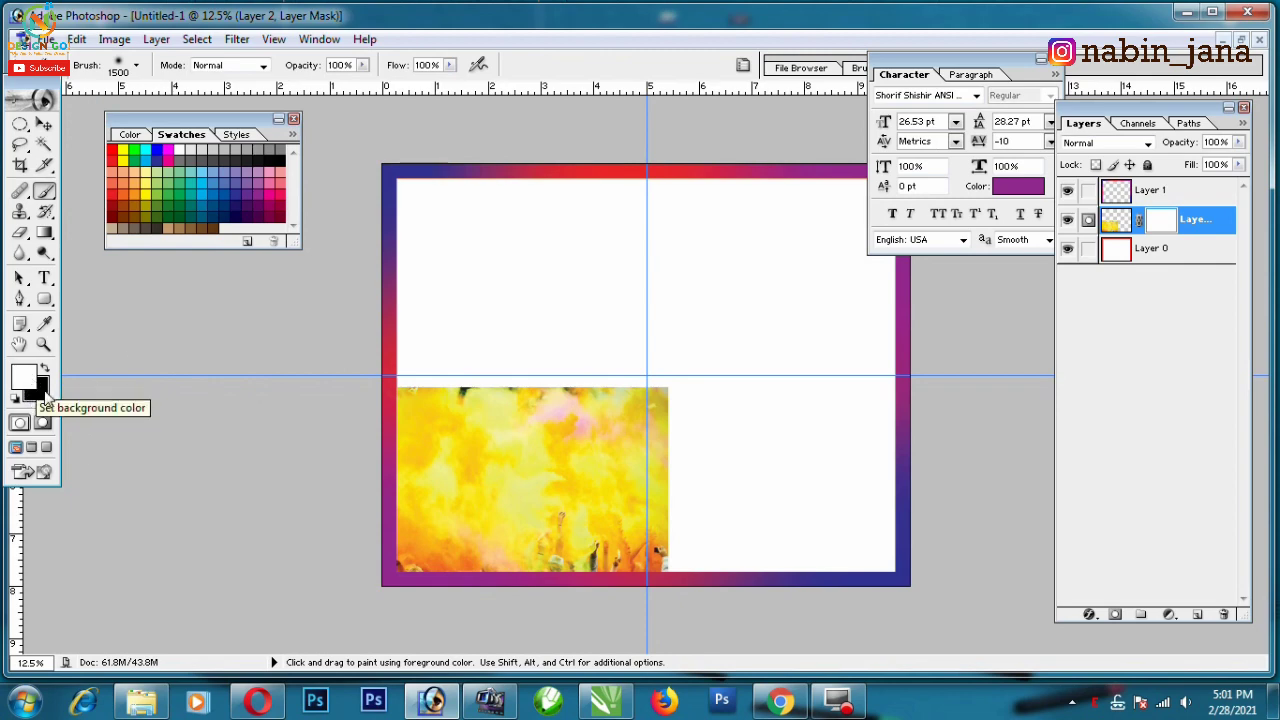
key(x)
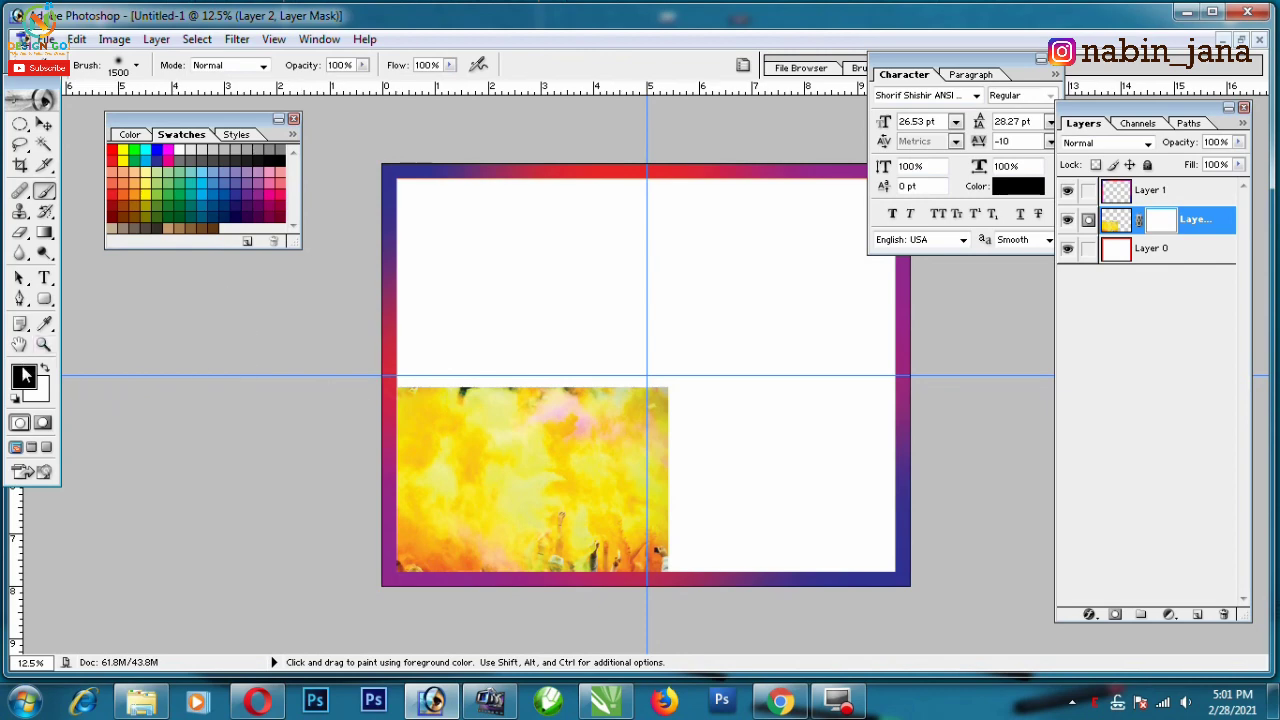
drag(700, 376, 630, 370)
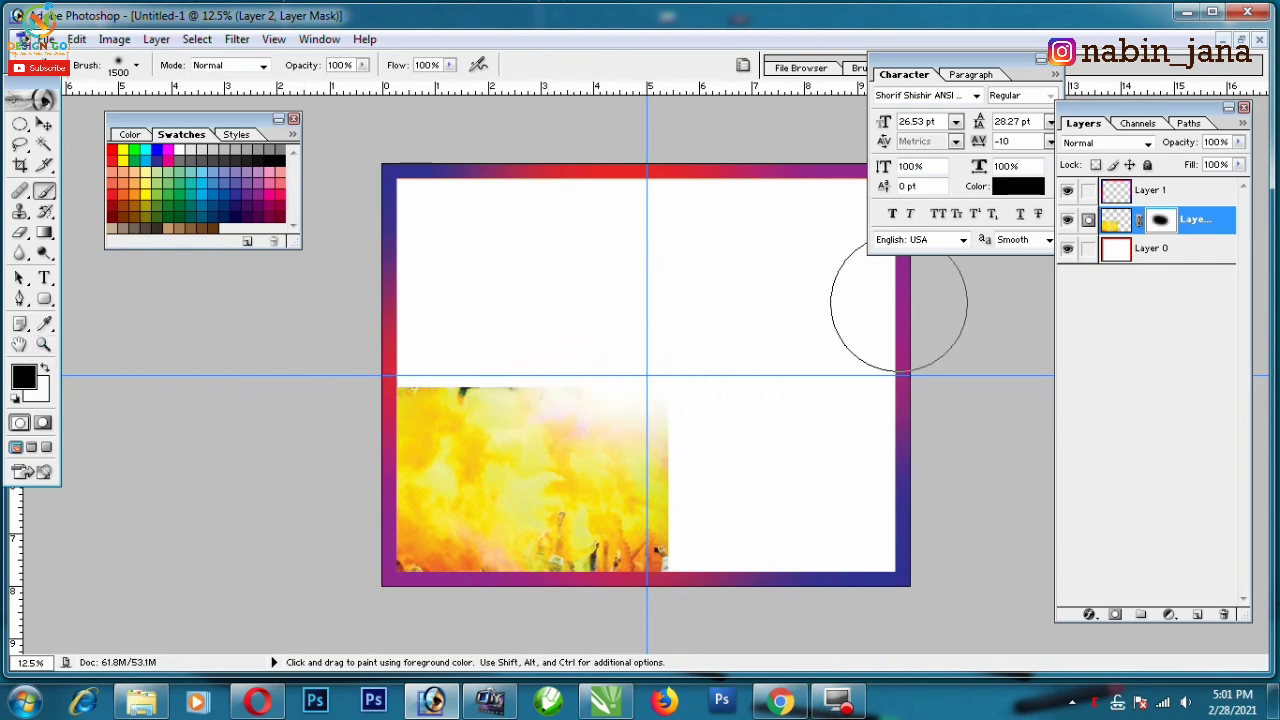
drag(457, 343, 425, 343)
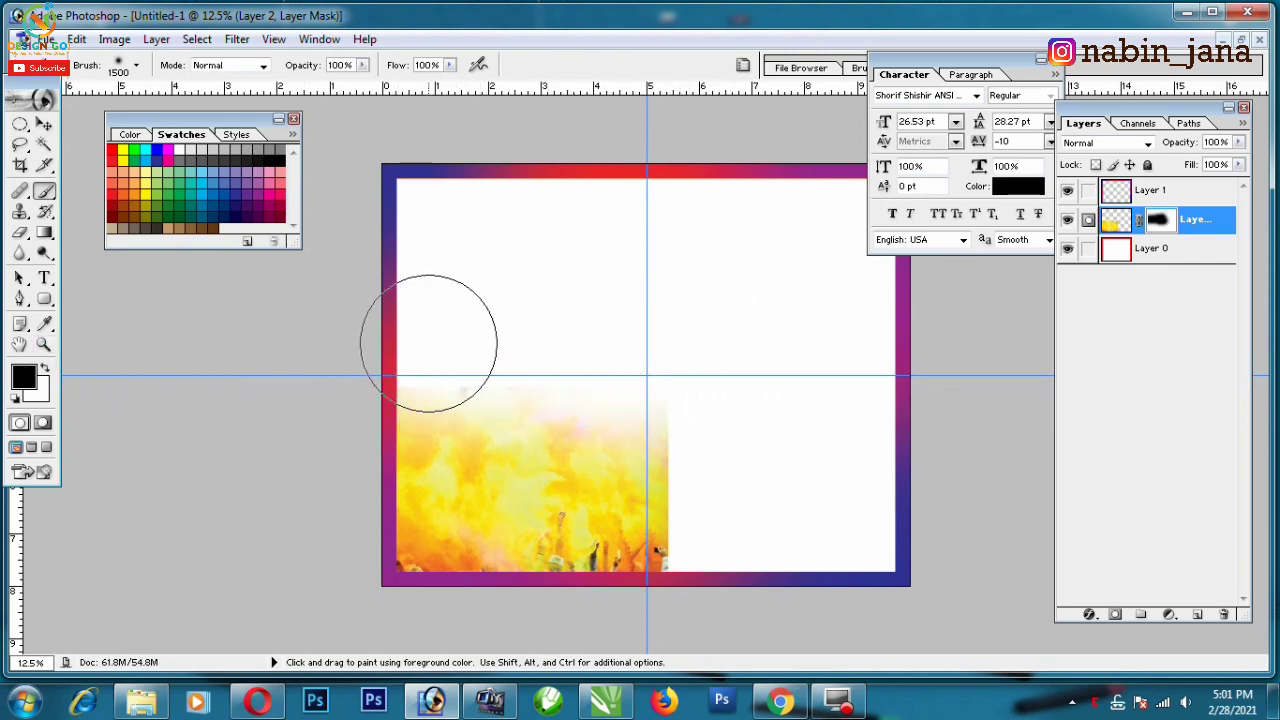
click(420, 357)
mouse_move(700, 409)
mouse_down()
mouse_move(713, 563)
mouse_move(626, 380)
mouse_move(557, 371)
mouse_up()
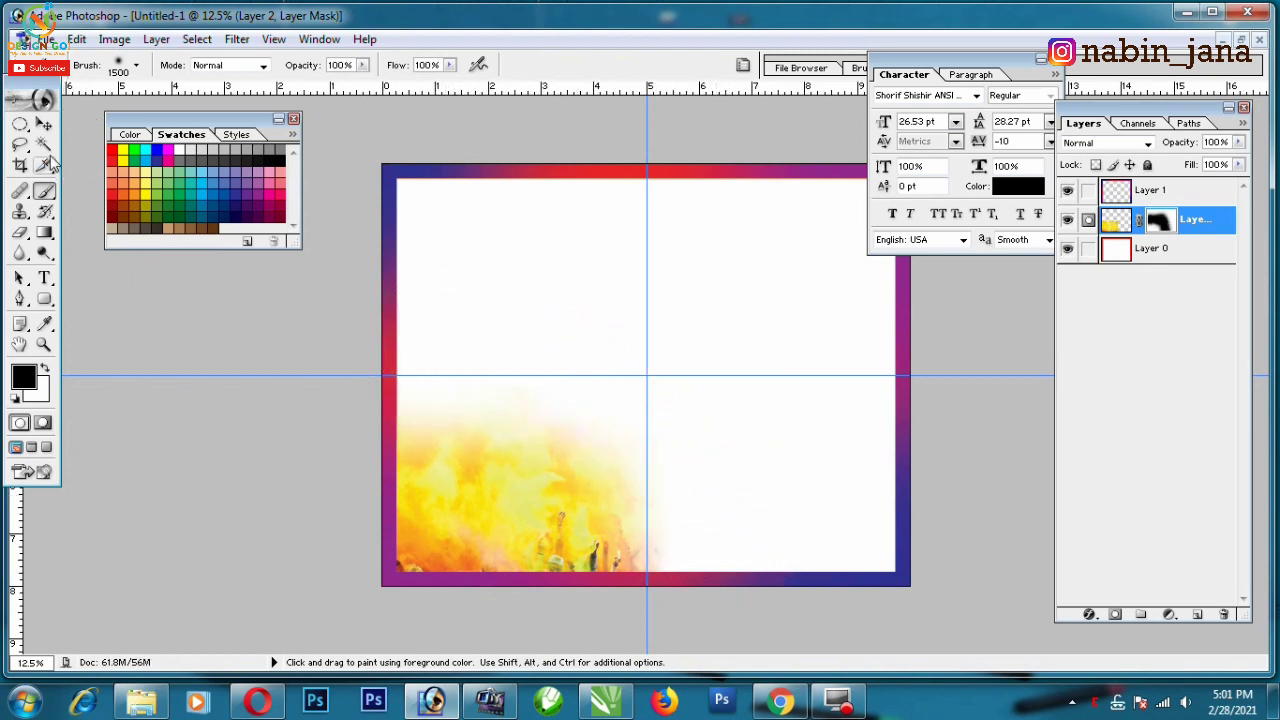
- Float the banner window to the right and bring the Holi poster to the front
click(43, 124)
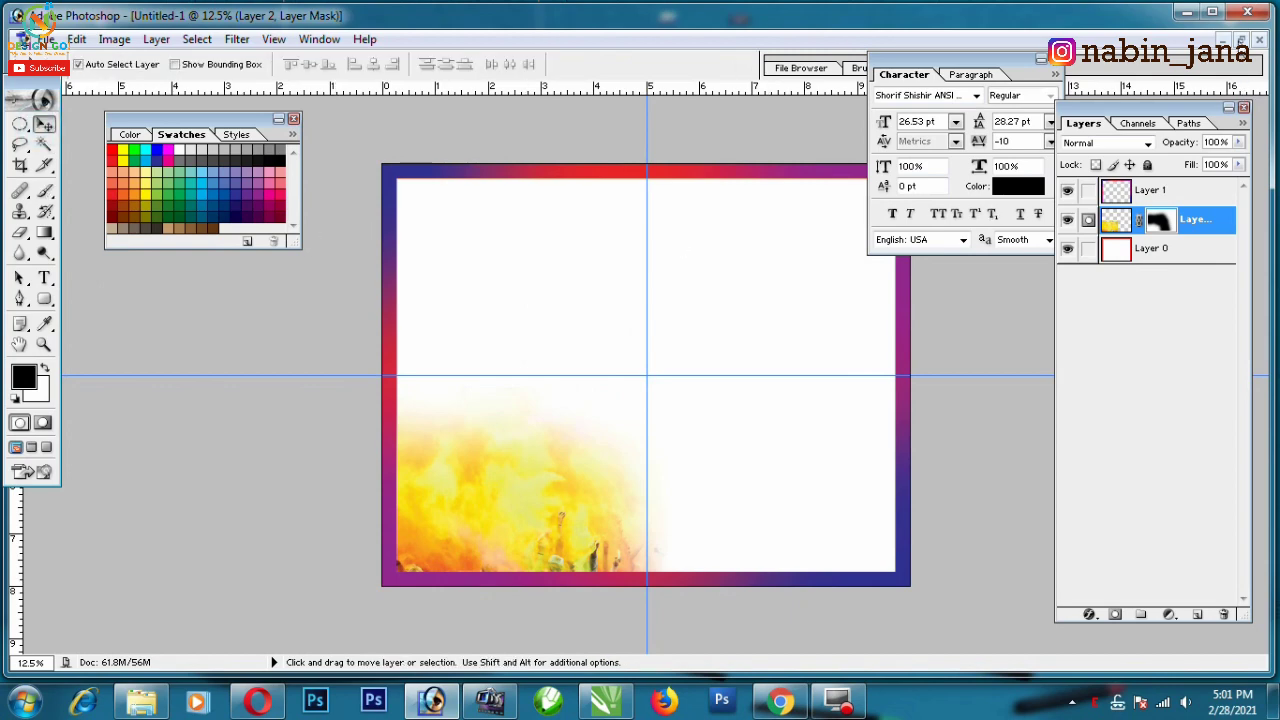
click(1240, 39)
drag(300, 80, 480, 172)
click(300, 291)
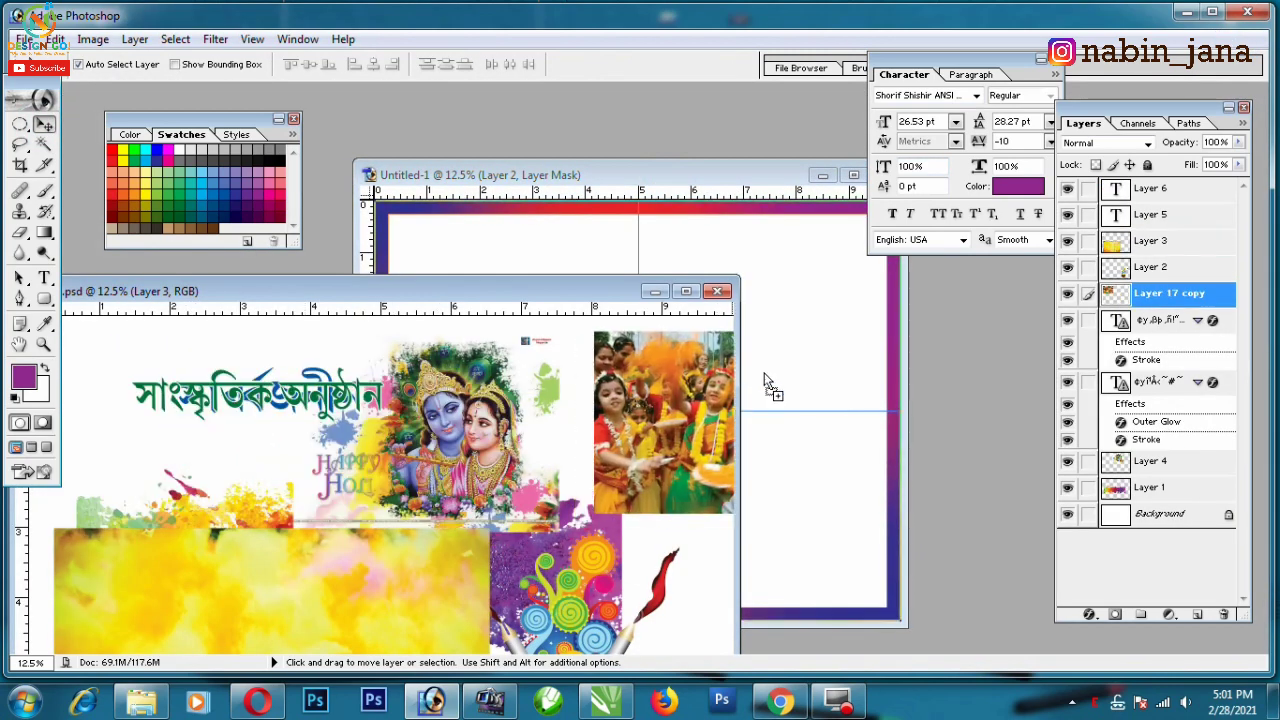
- Copy the dancing children photo and the Krishna Happy Holi art into the banner, with the art moved left
drag(768, 383, 777, 363)
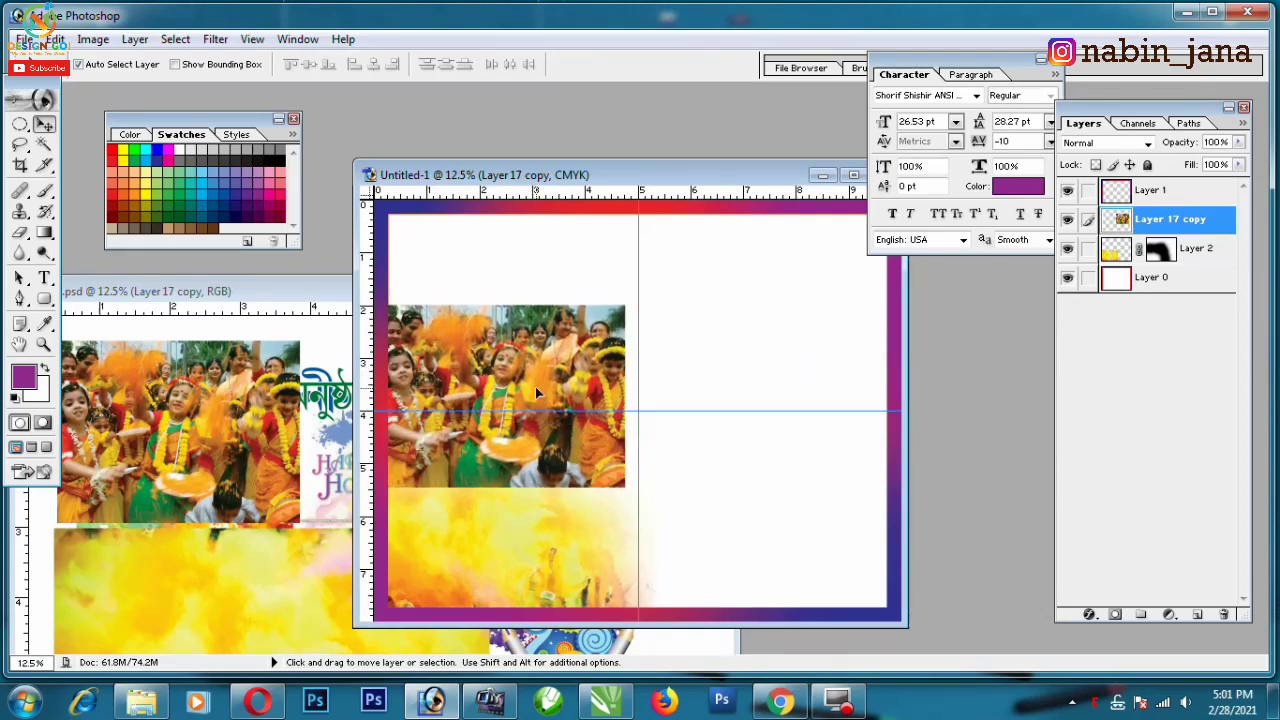
click(203, 426)
drag(500, 400, 810, 383)
click(465, 480)
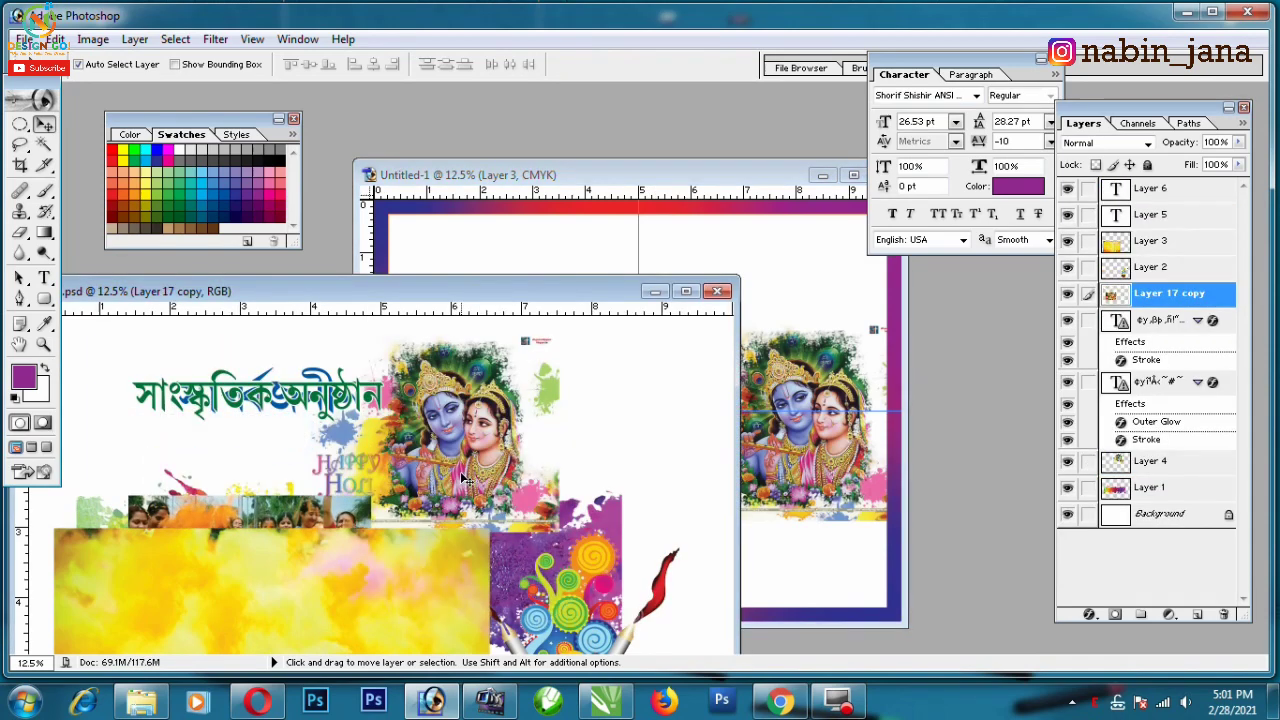
drag(465, 480, 265, 470)
- Place the colour splash along the banner's top and shift it to the right
mouse_move(565, 565)
mouse_down()
mouse_move(687, 240)
mouse_move(708, 220)
mouse_up()
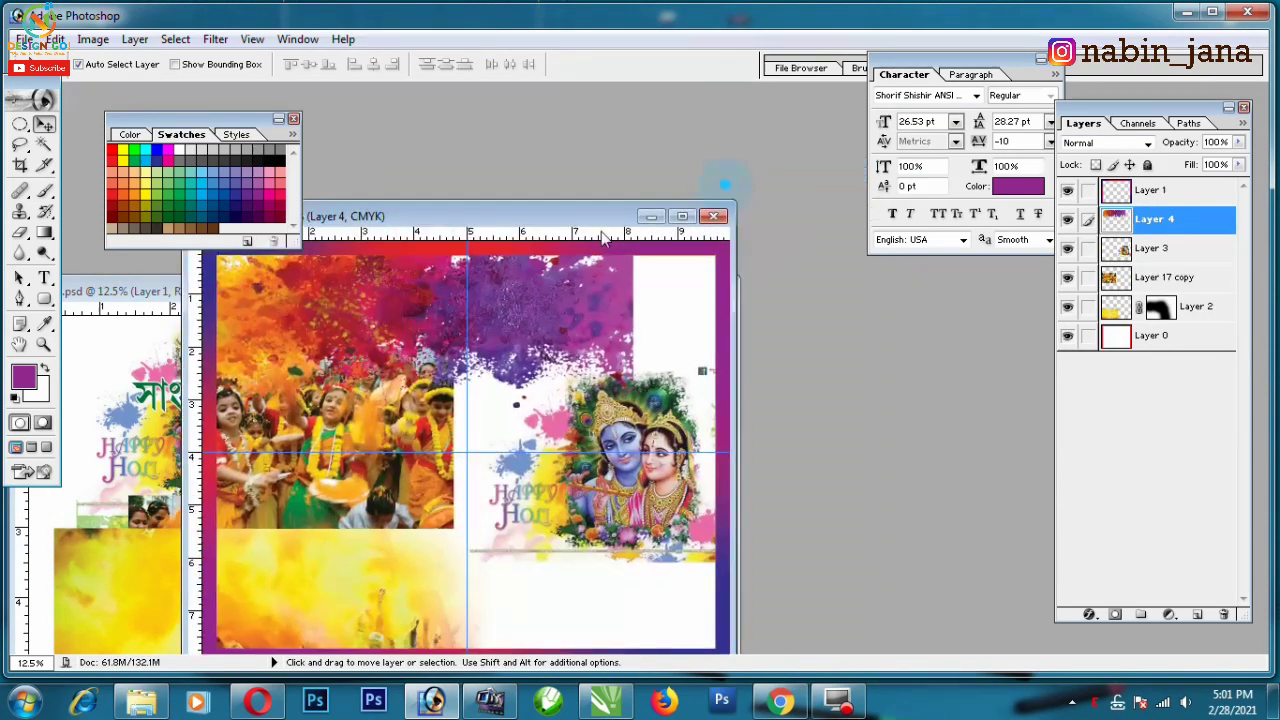
click(723, 180)
key(ctrl+t)
drag(624, 222, 704, 219)
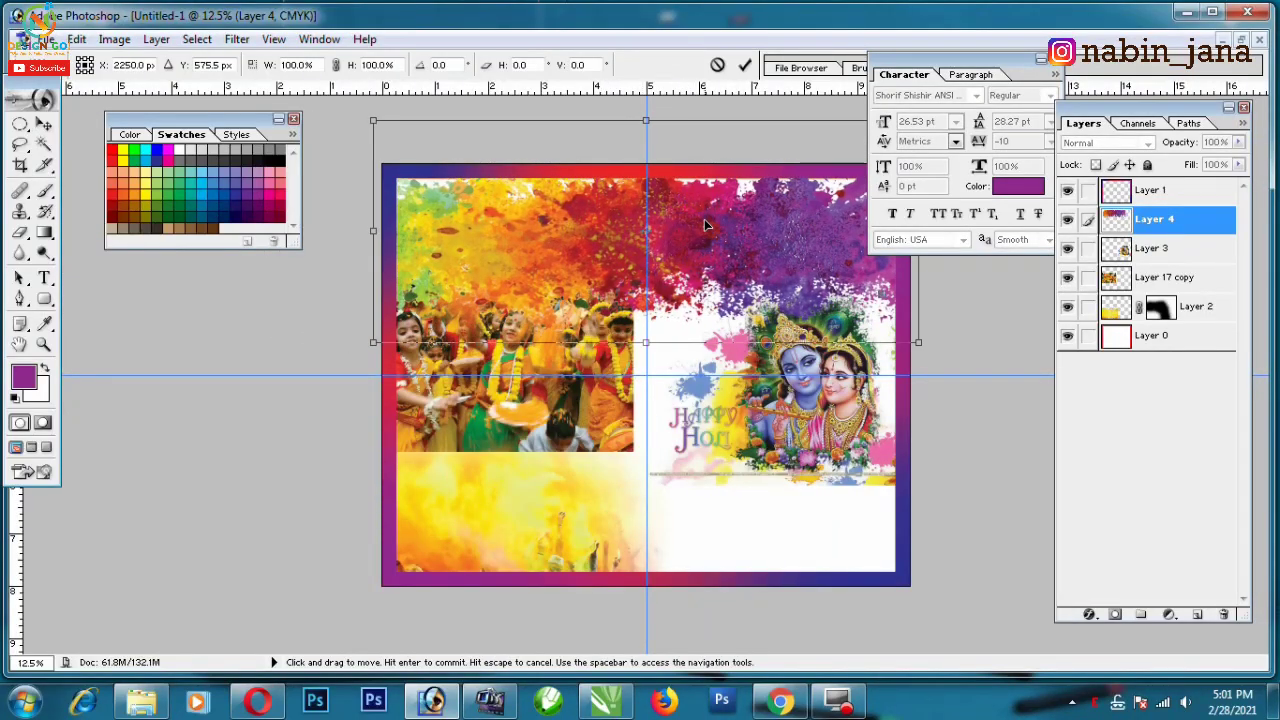
key(ctrl+minus)
- Shrink the colour splash to about 60% and commit it
mouse_move(829, 205)
mouse_down()
mouse_move(757, 235)
mouse_move(723, 277)
mouse_move(781, 241)
mouse_up()
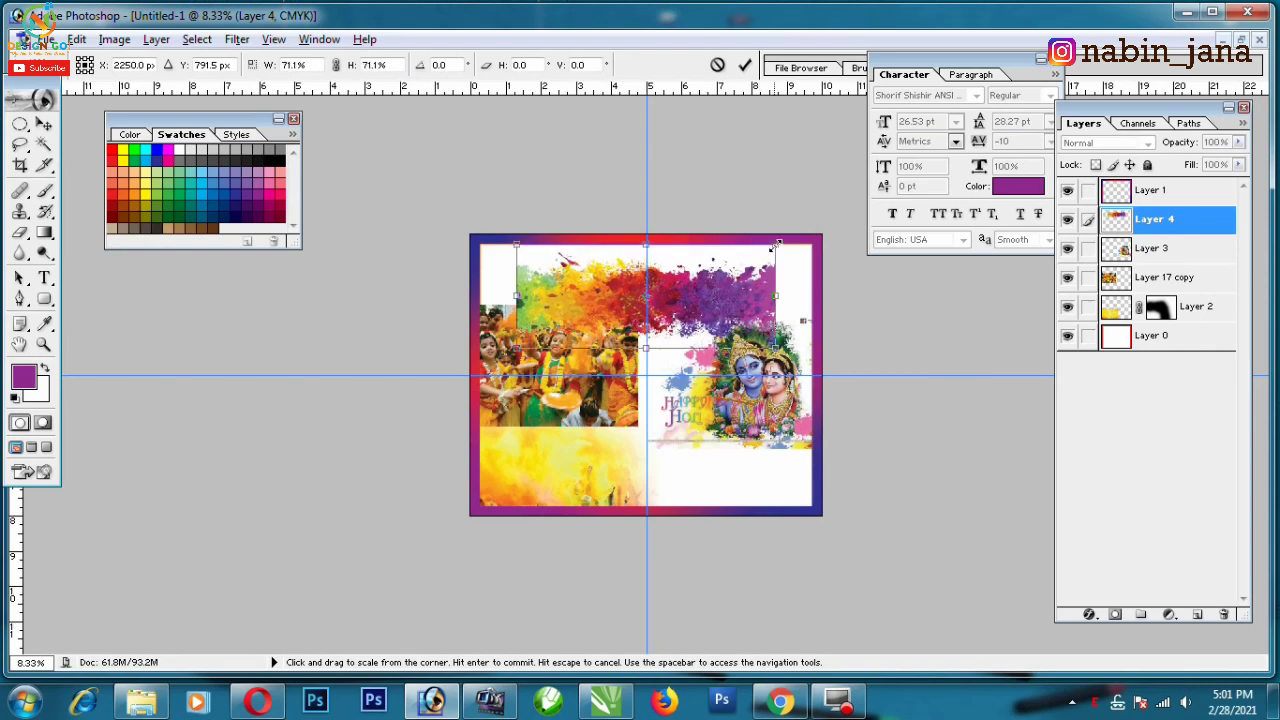
key(Return)
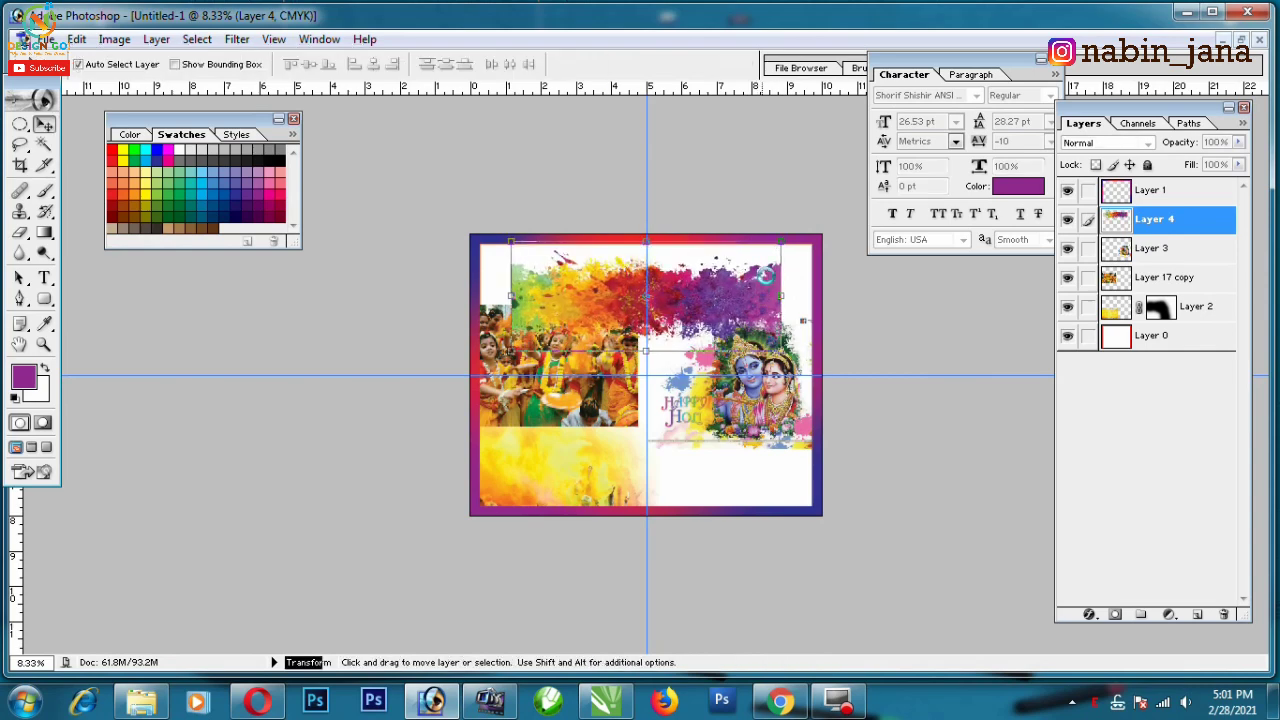
key(ctrl+plus)
- Resize the children photo to about two-thirds and restack it just above the background, below Layer 2
click(578, 413)
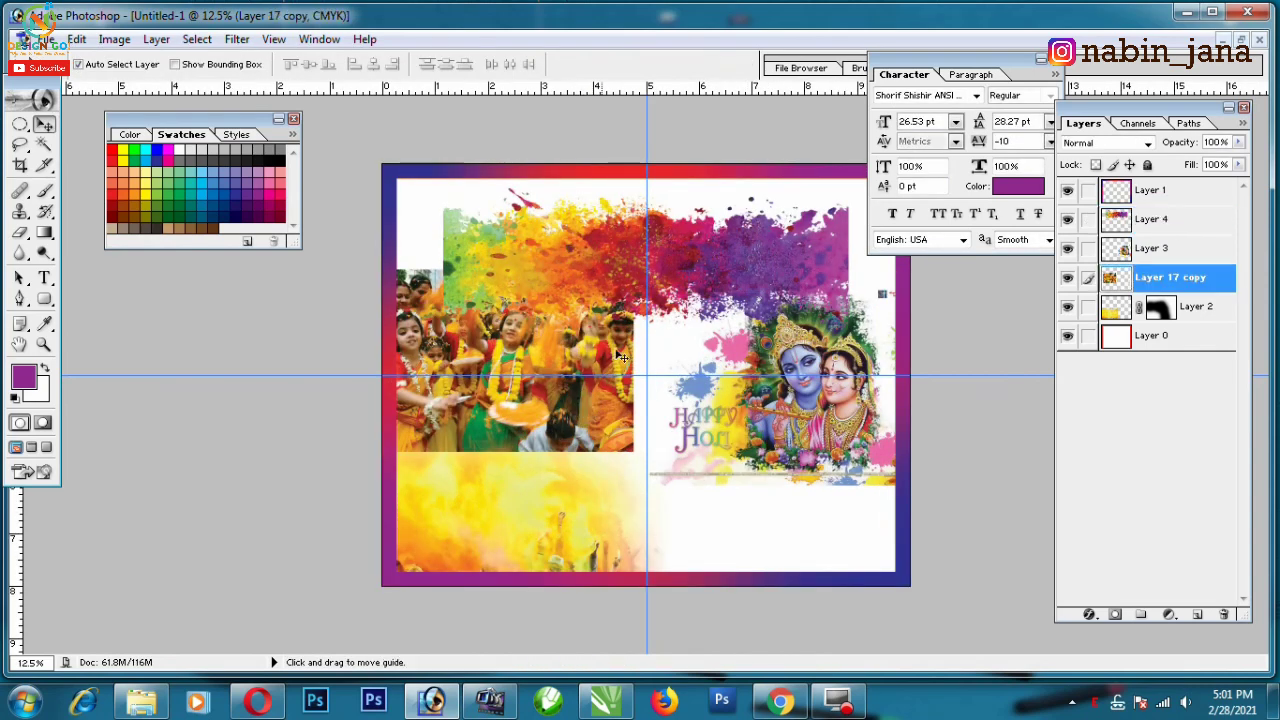
key(ctrl+t)
mouse_move(634, 268)
mouse_down()
mouse_move(588, 296)
mouse_move(560, 358)
mouse_move(574, 334)
mouse_up()
key(Return)
key(ctrl+shift+bracketleft)
key(ctrl+bracketright)
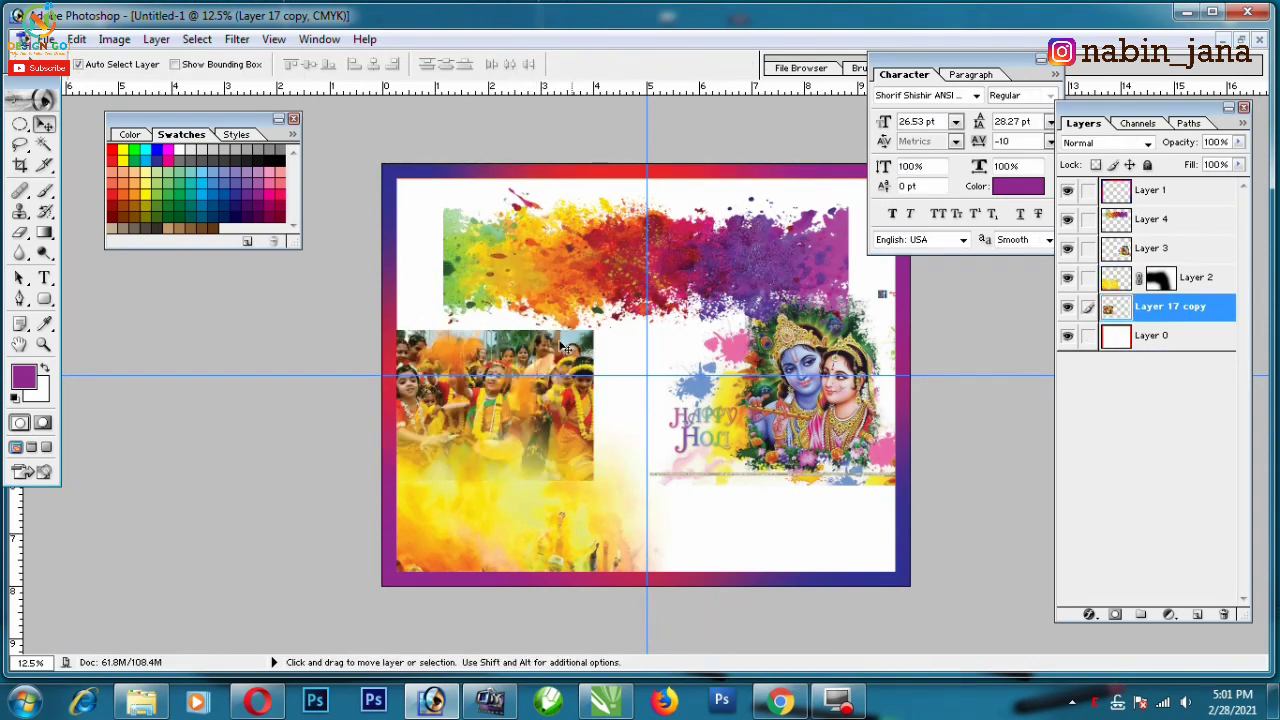
key(ctrl+plus)
- Add a layer mask to the children photo layer and switch to the Eraser
click(460, 574)
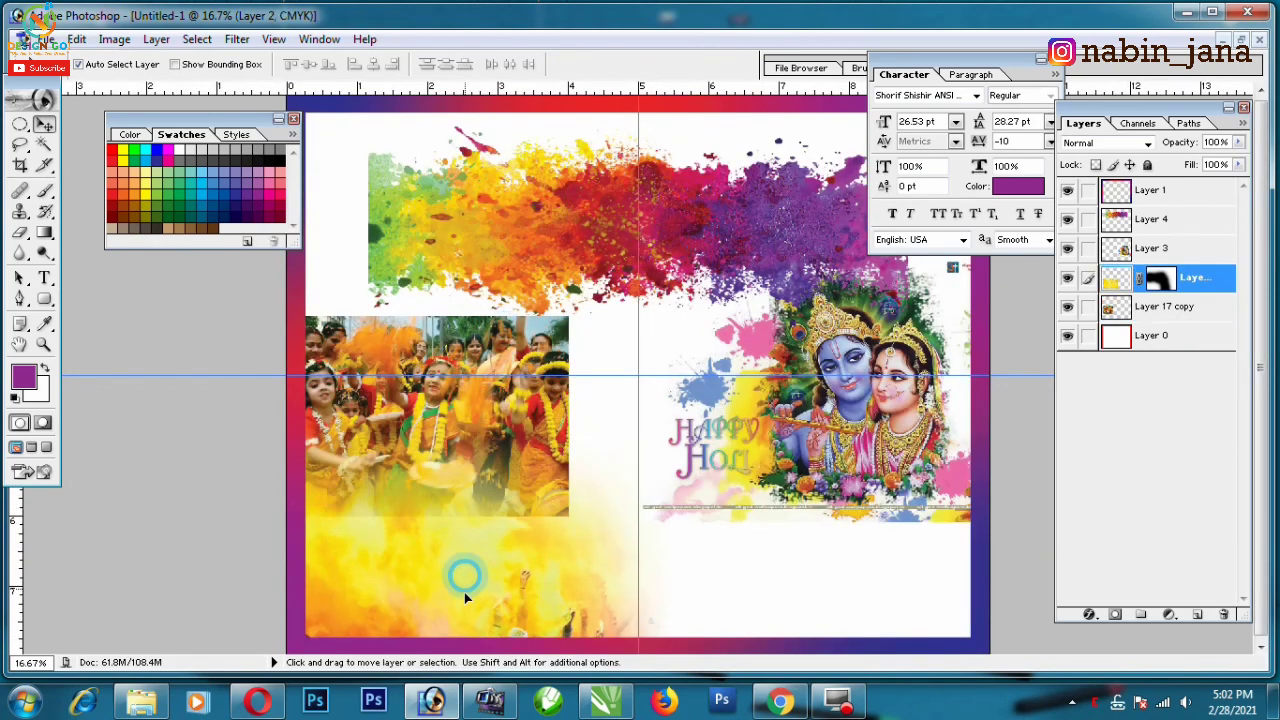
click(474, 330)
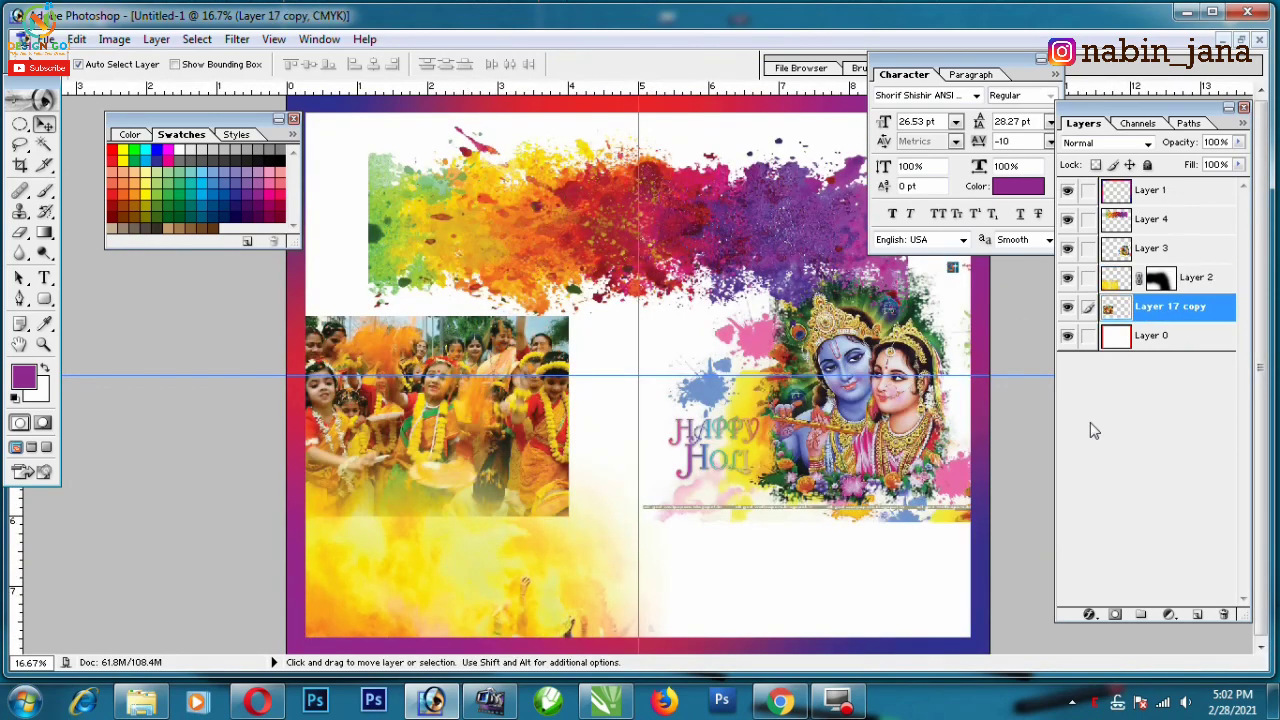
click(1115, 613)
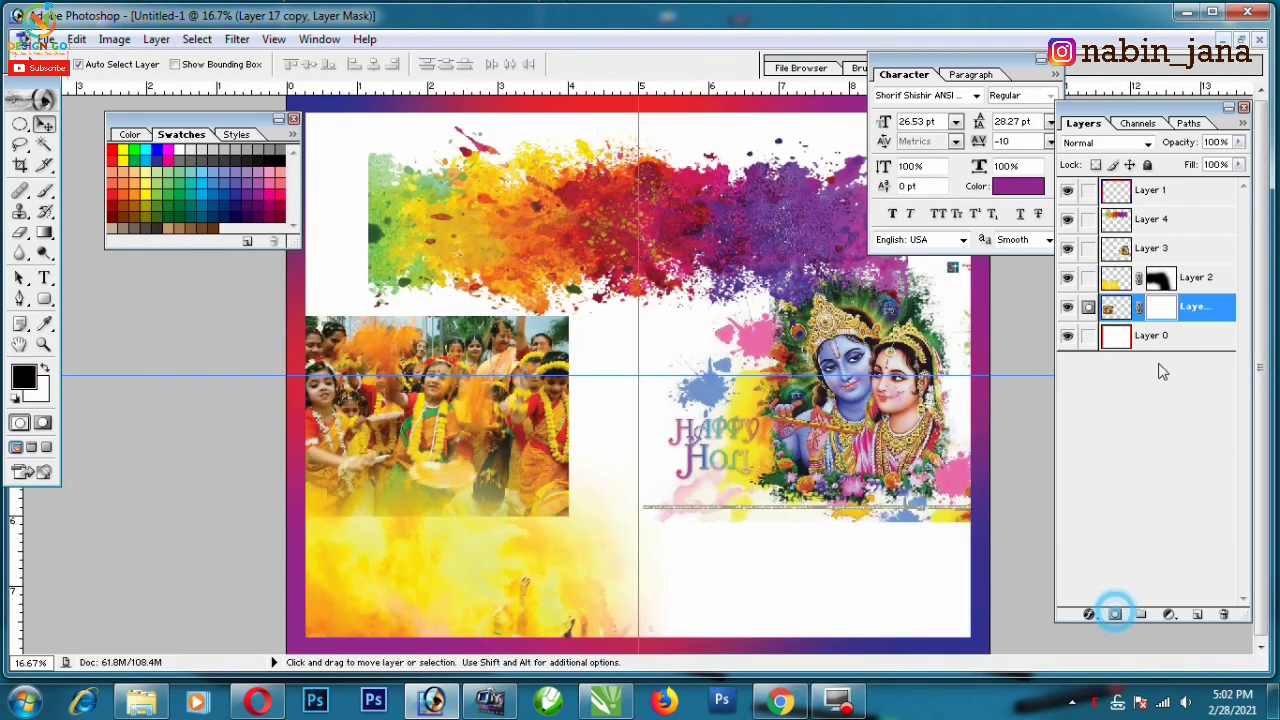
click(19, 232)
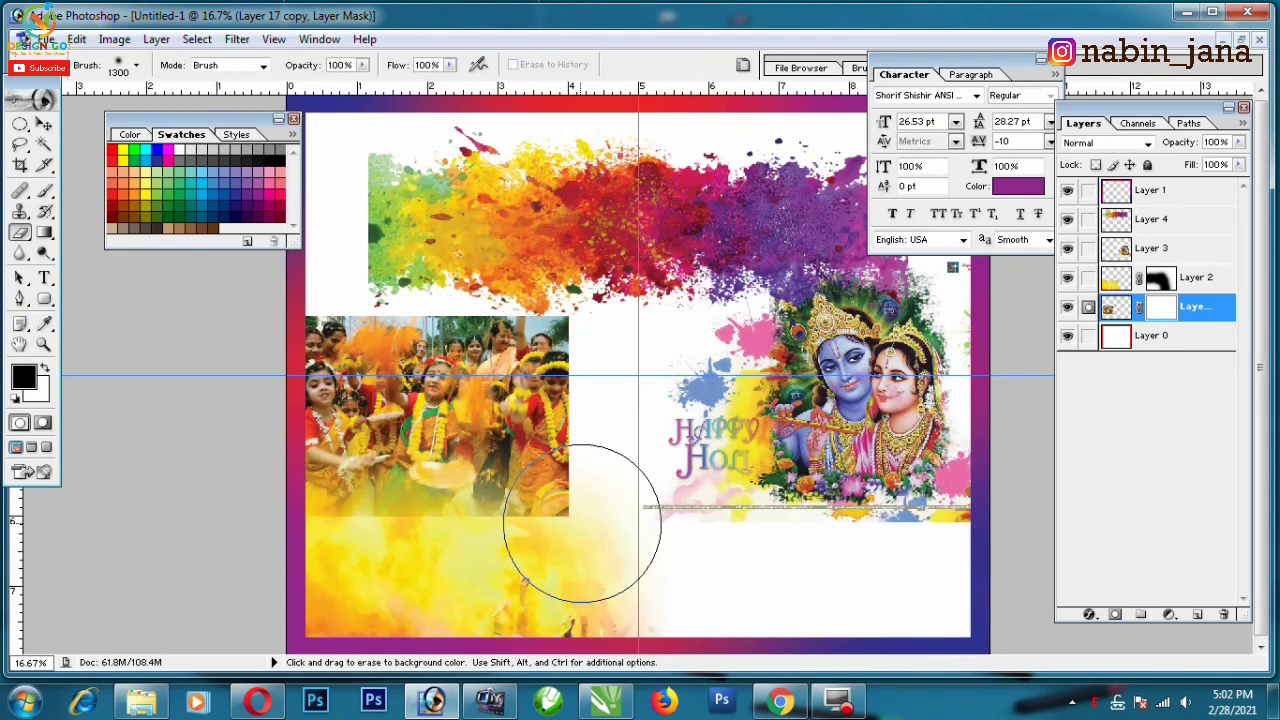
- Fade the photo's lower and right edges into the yellow with a 700–900 soft brush
drag(561, 530, 510, 543)
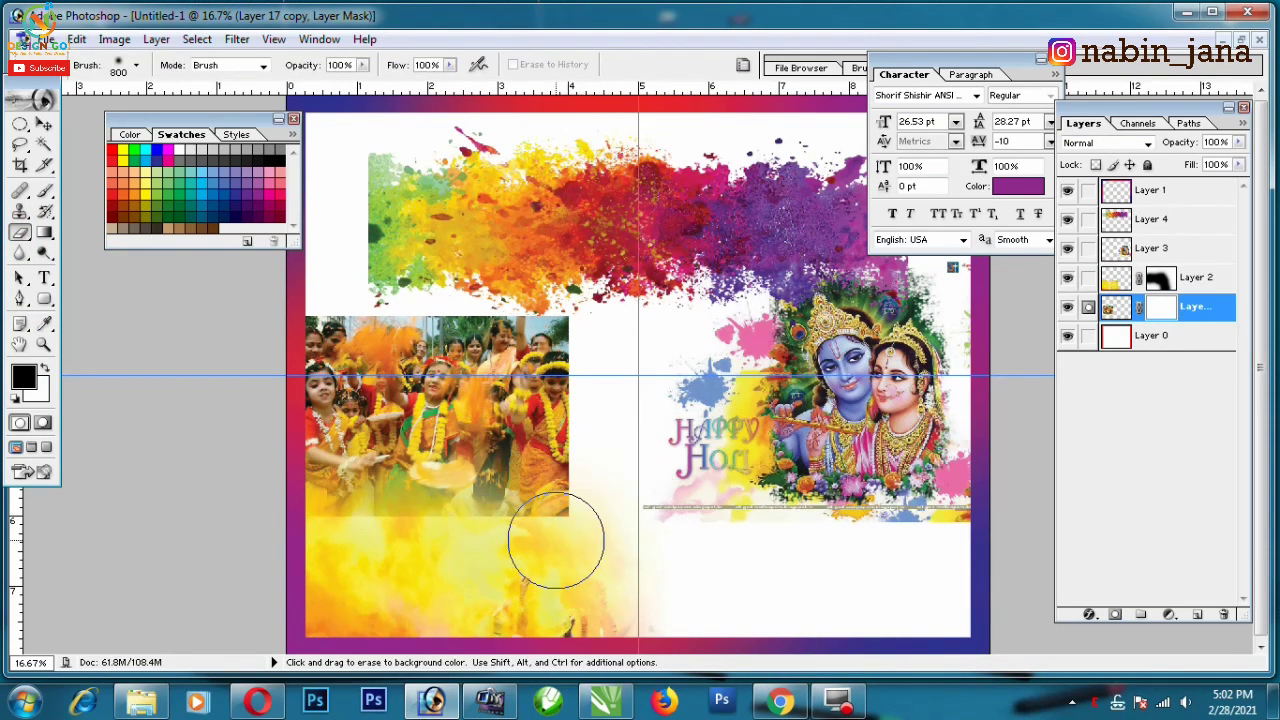
key(bracketright)
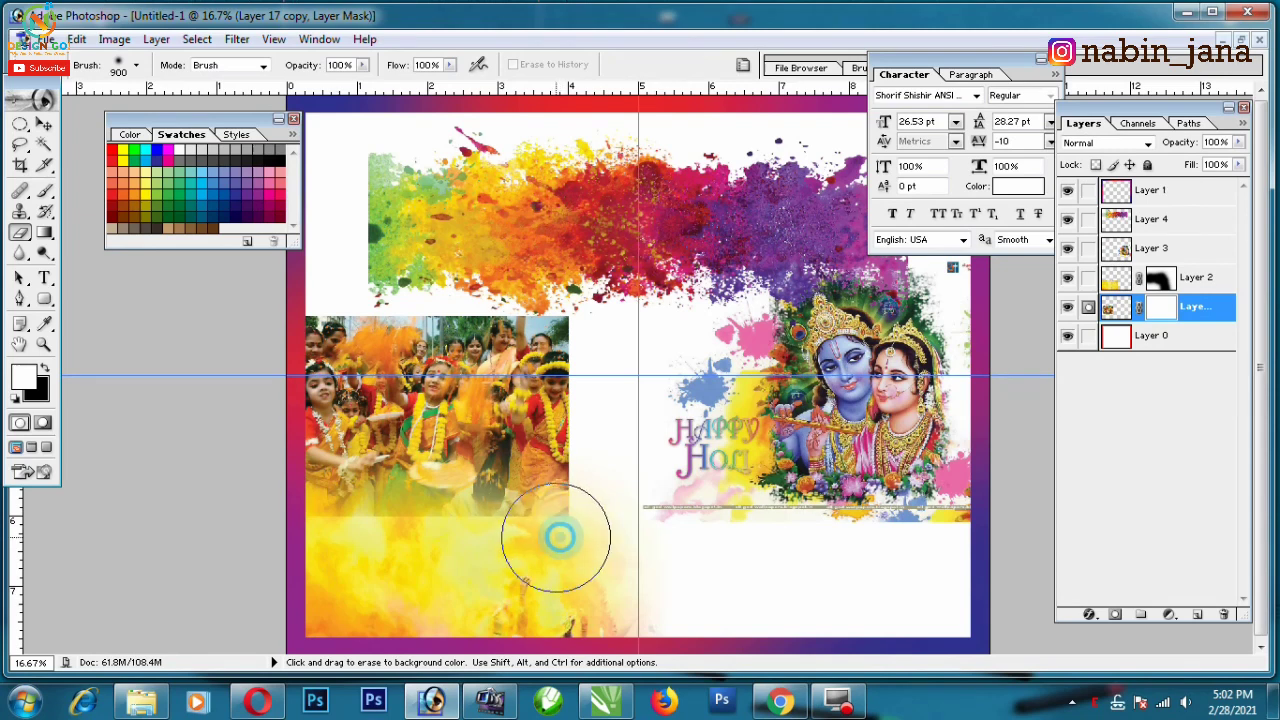
drag(560, 537, 316, 543)
key(bracketleft)
key(bracketleft)
mouse_move(586, 514)
mouse_down()
mouse_move(608, 415)
mouse_move(585, 312)
mouse_move(445, 285)
mouse_move(515, 275)
mouse_move(592, 342)
mouse_up()
key(bracketright)
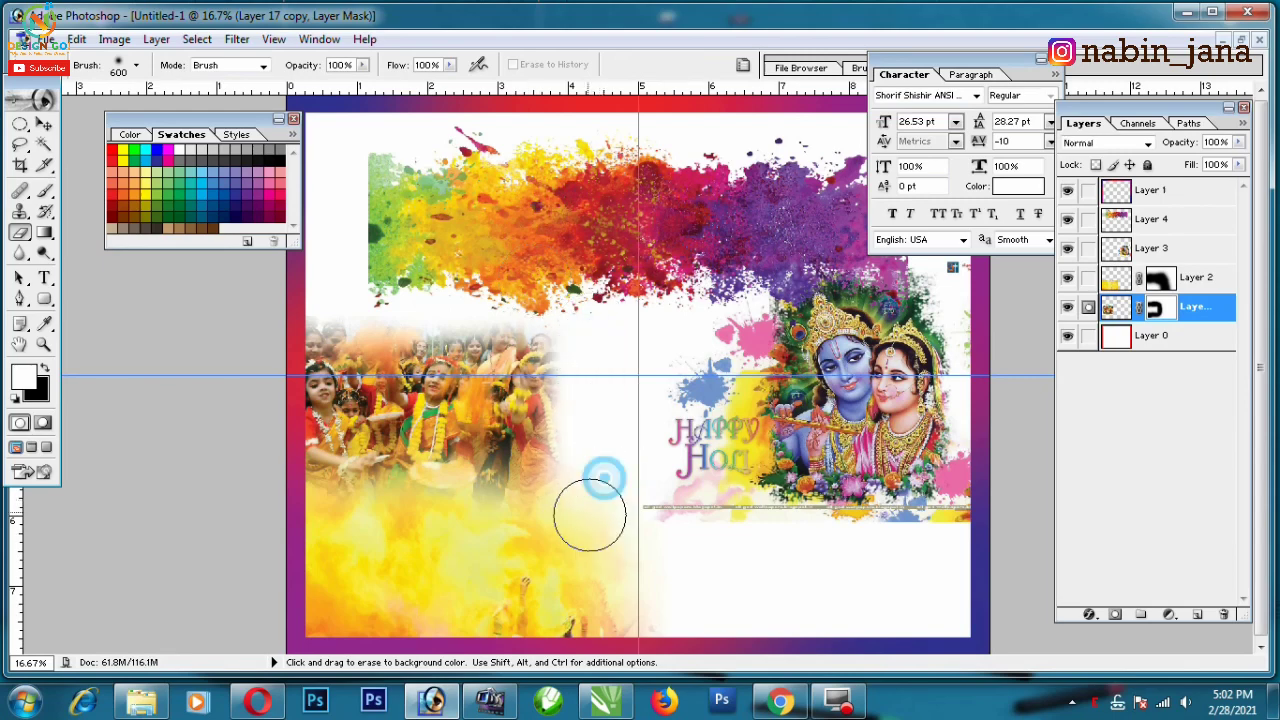
key(ctrl+minus)
click(44, 130)
- Stretch the colour splash layer slightly larger and commit
ctrl+click(660, 258)
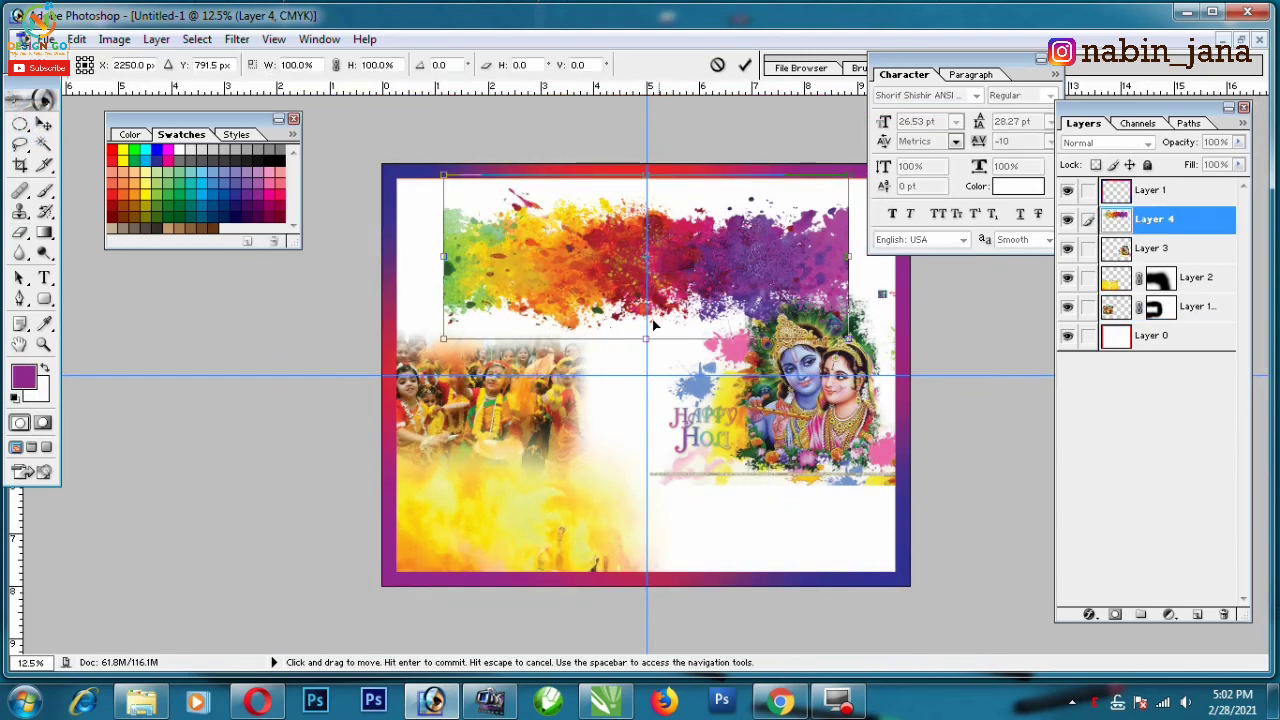
key(ctrl+t)
drag(645, 338, 908, 342)
key(Return)
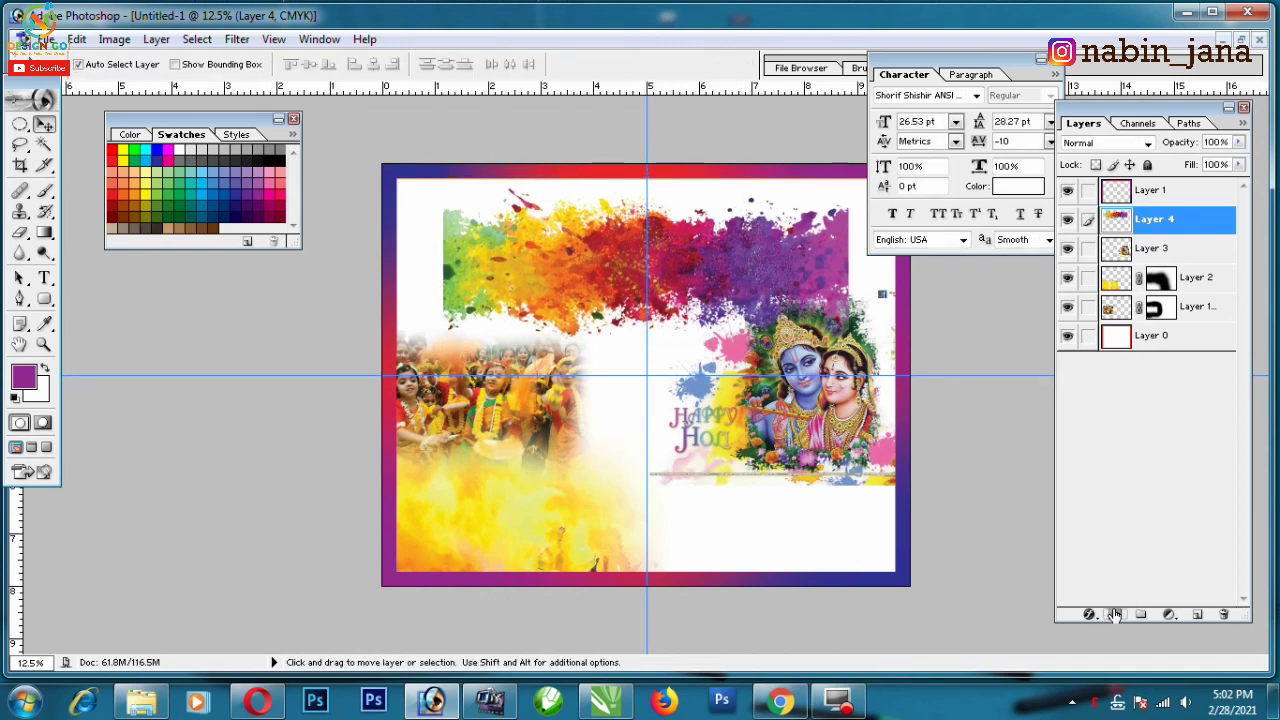
- Mask the colour splash, erasing its left edge and top-right edge
click(1115, 614)
click(20, 231)
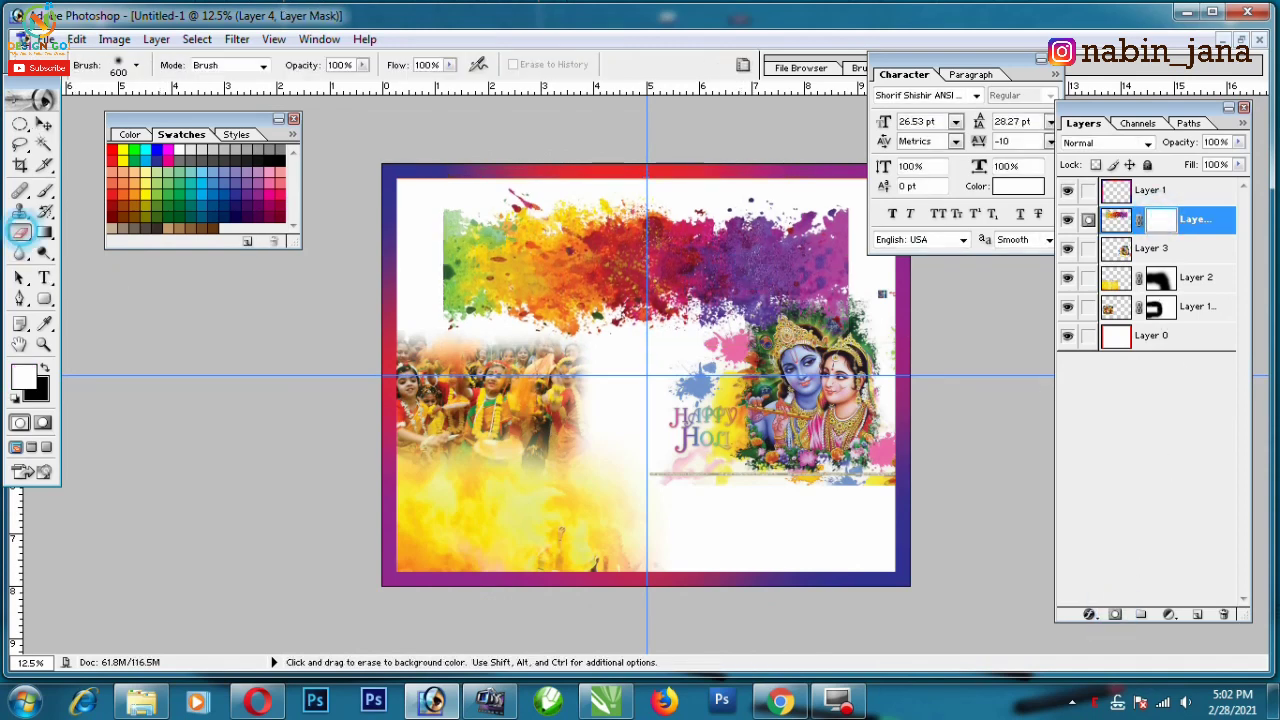
drag(428, 214, 423, 371)
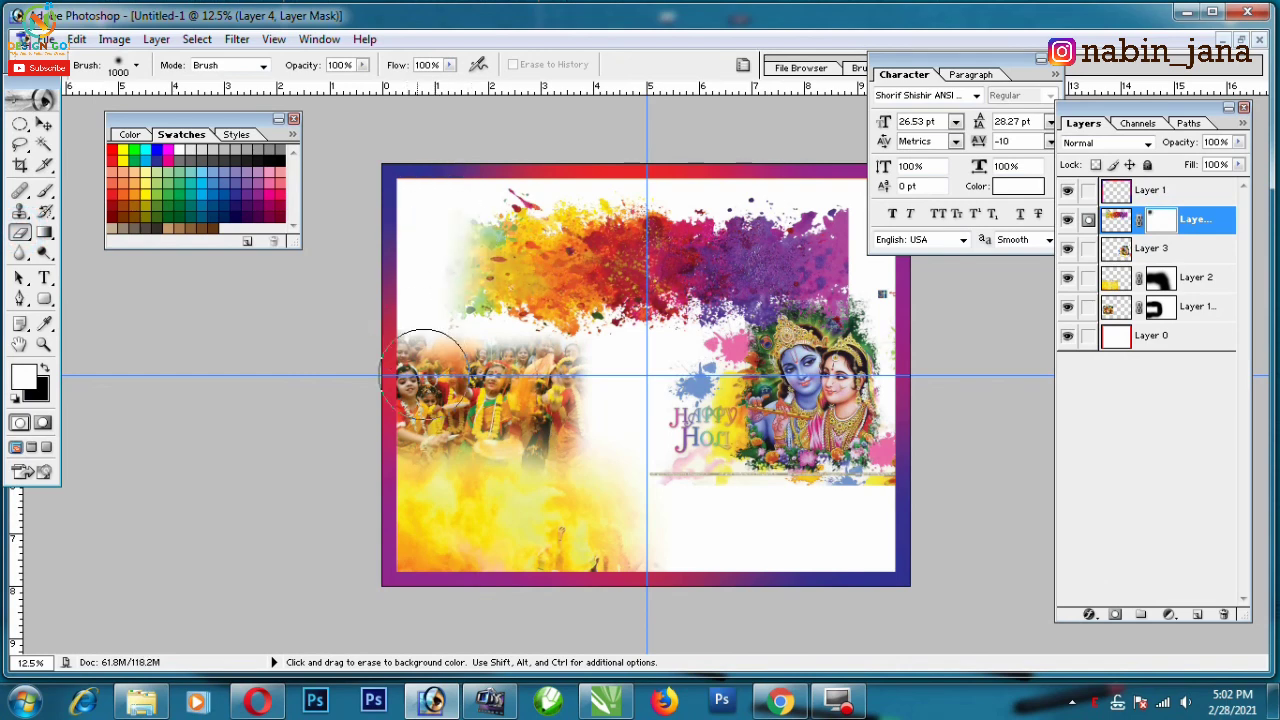
key(ctrl+minus)
drag(782, 327, 769, 242)
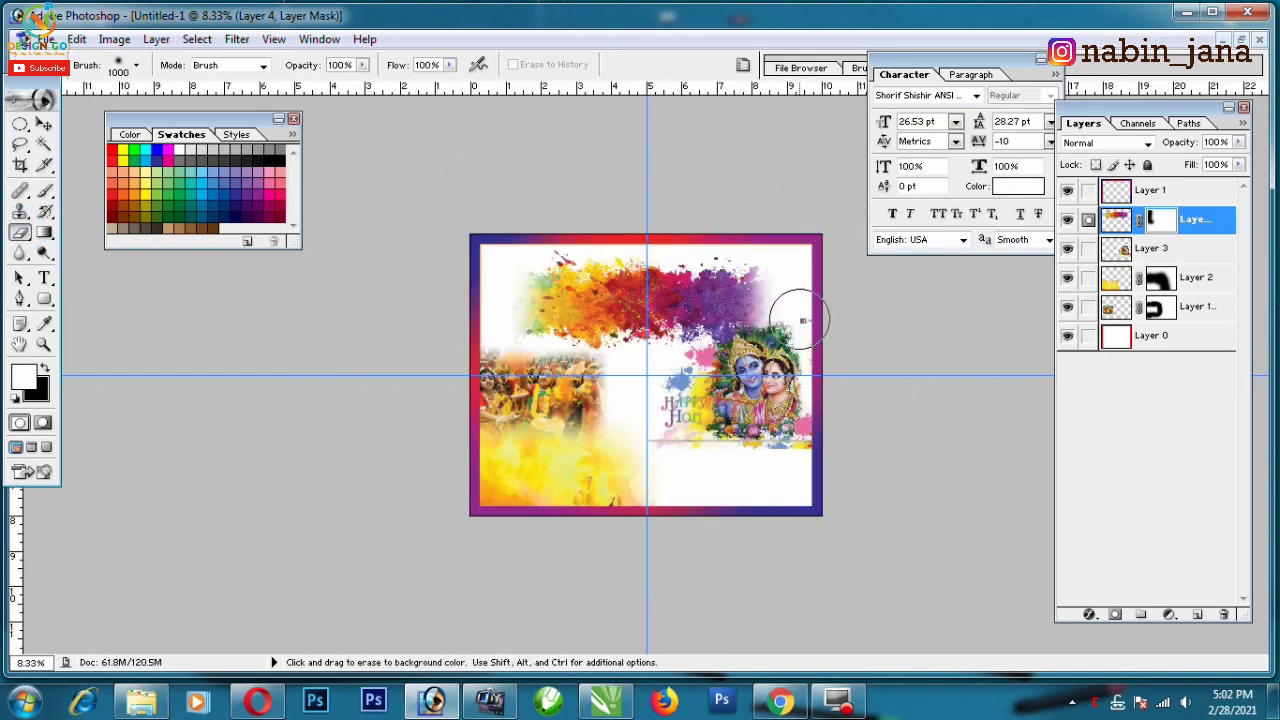
mouse_move(800, 320)
mouse_down()
mouse_move(815, 355)
mouse_move(800, 305)
mouse_up()
- Move the colour splash down slightly and raise its top edge a little
key(ctrl+t)
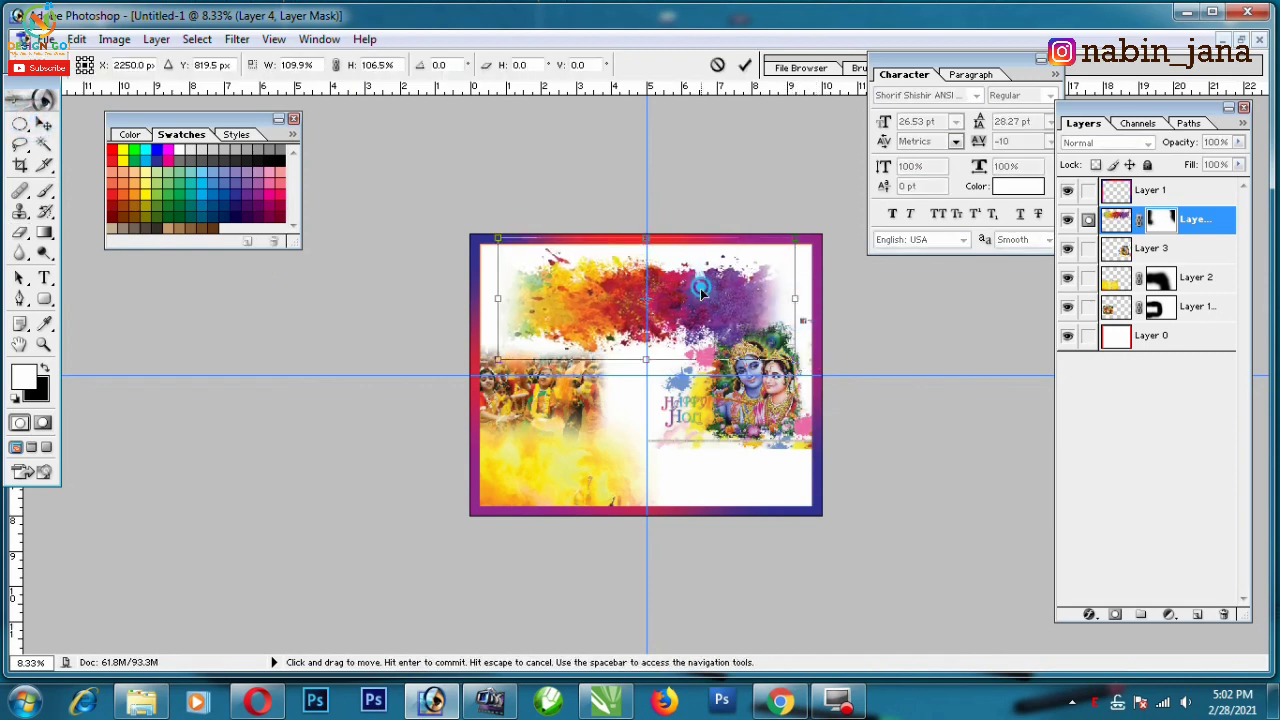
drag(700, 288, 700, 296)
drag(648, 248, 648, 243)
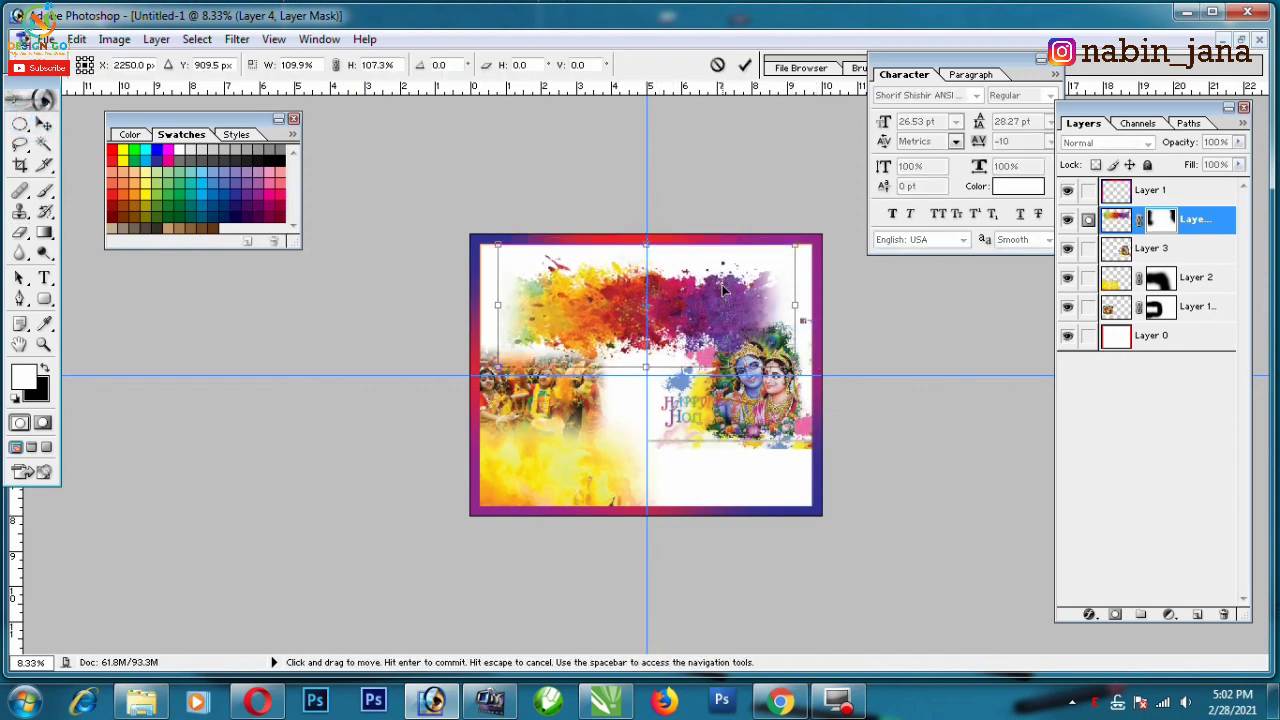
key(Return)
key(ctrl+plus)
- Duplicate the yellow wash to the right, flip it horizontally, and enlarge it about 108%
click(527, 572)
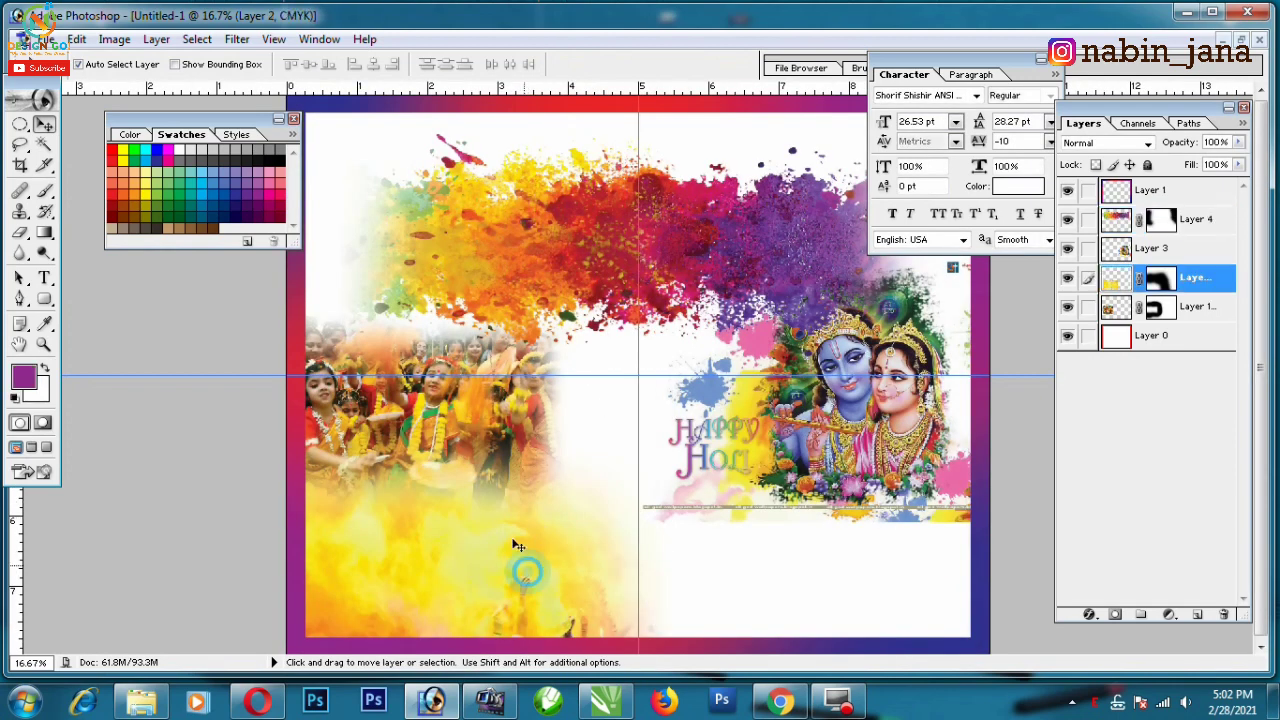
key(ctrl+minus)
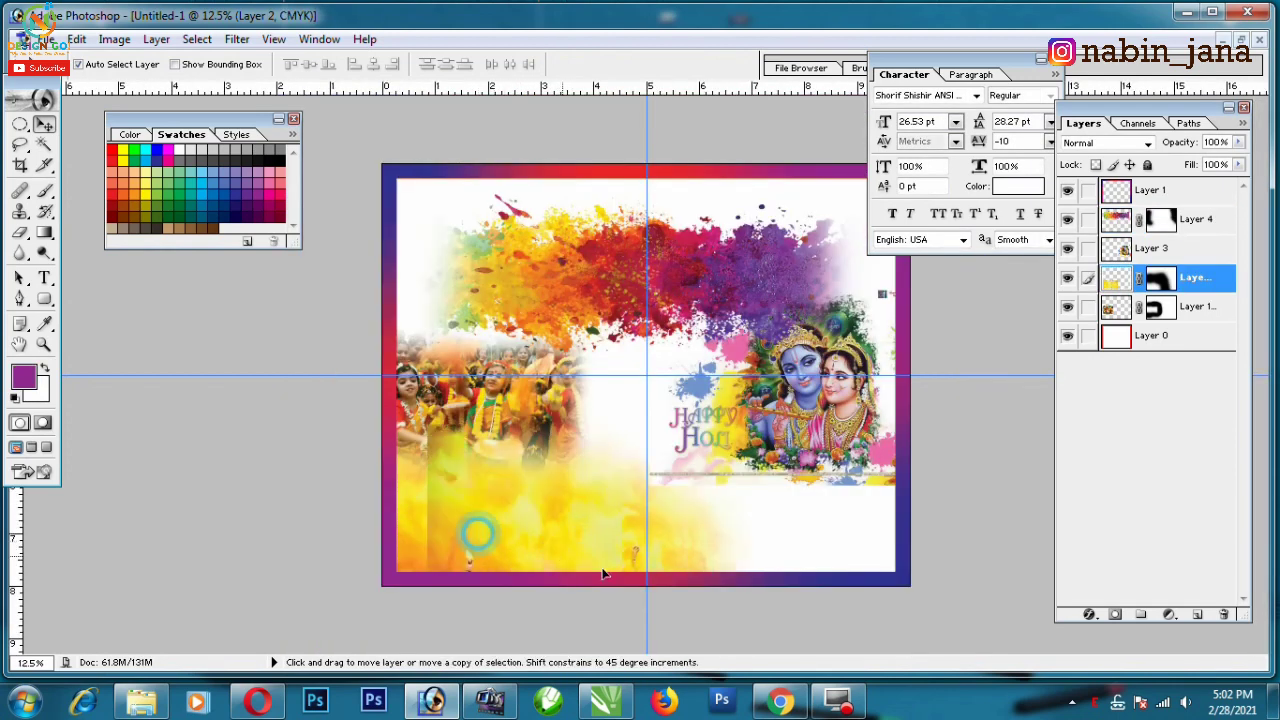
drag(503, 523, 780, 523)
key(ctrl+t)
right_click(782, 520)
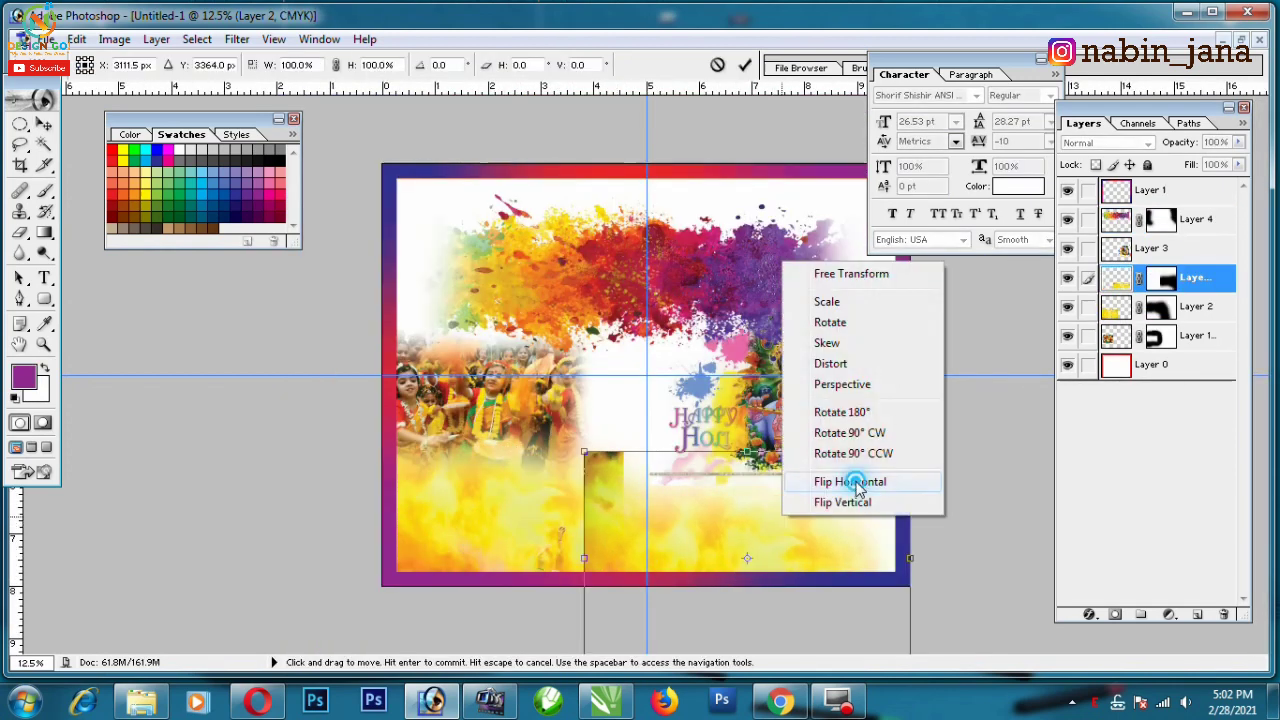
click(846, 483)
drag(774, 571, 785, 582)
key(Return)
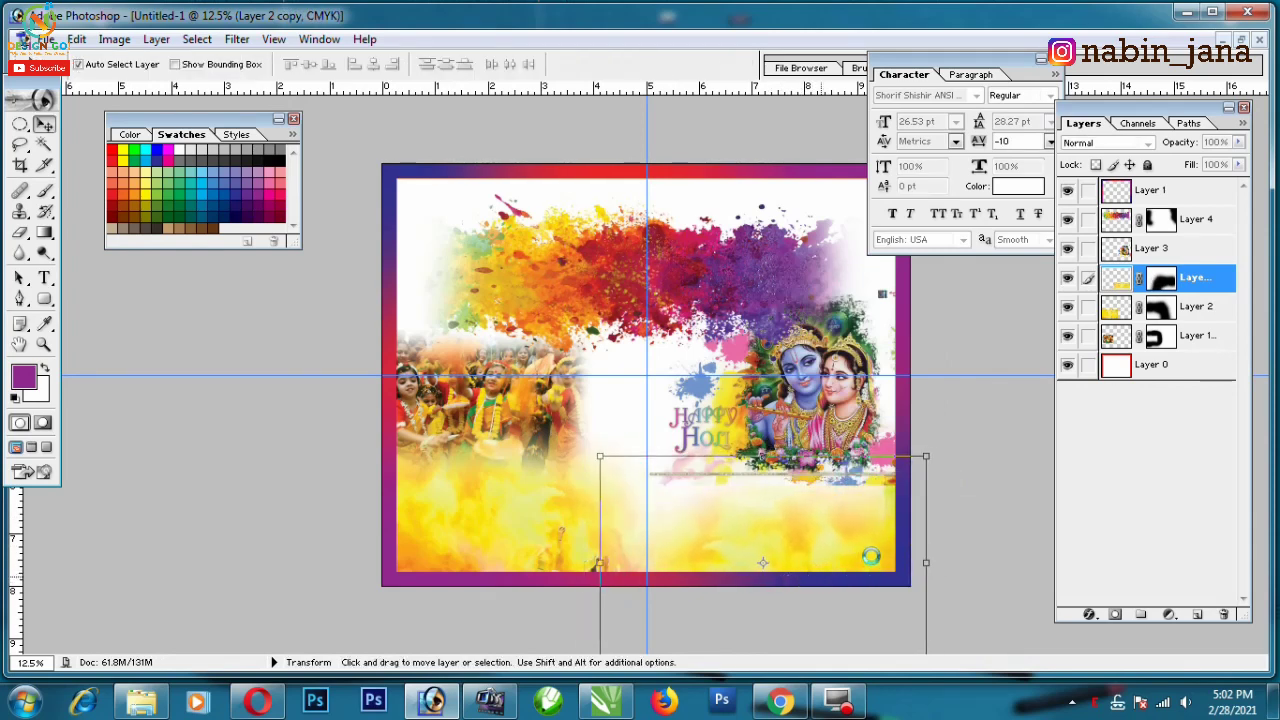
key(ctrl+t)
drag(920, 451, 943, 443)
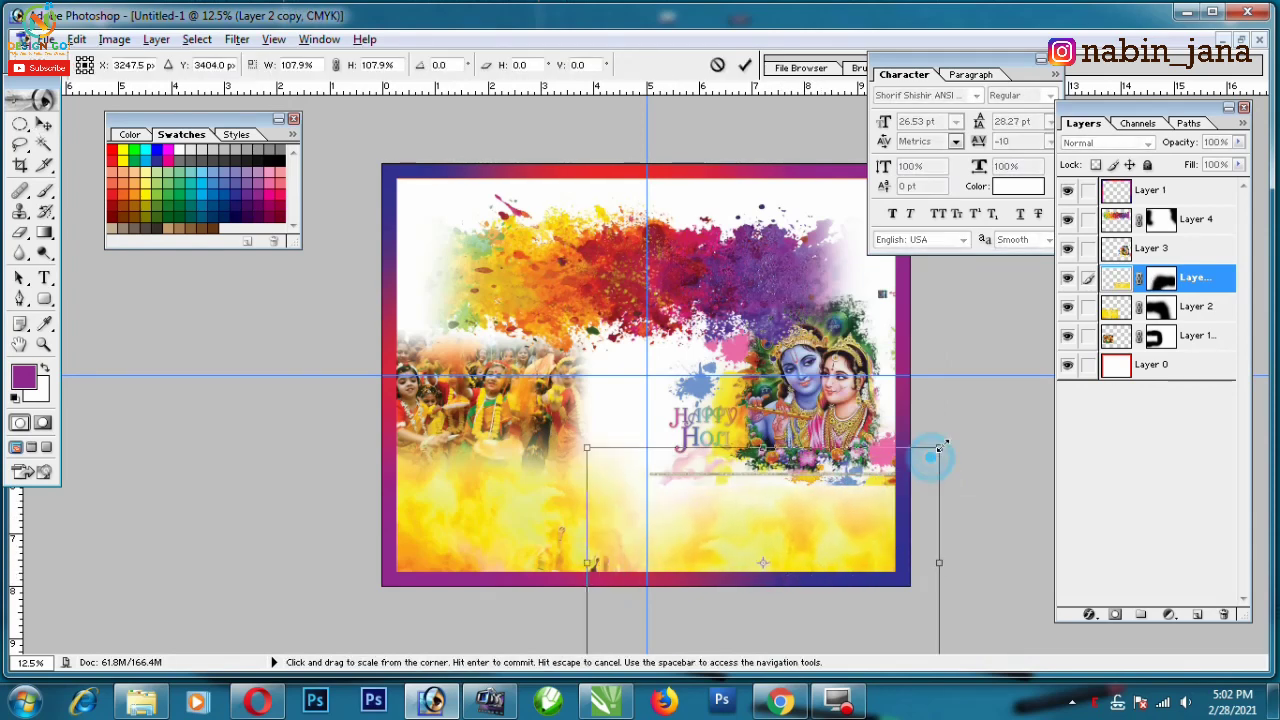
key(Return)
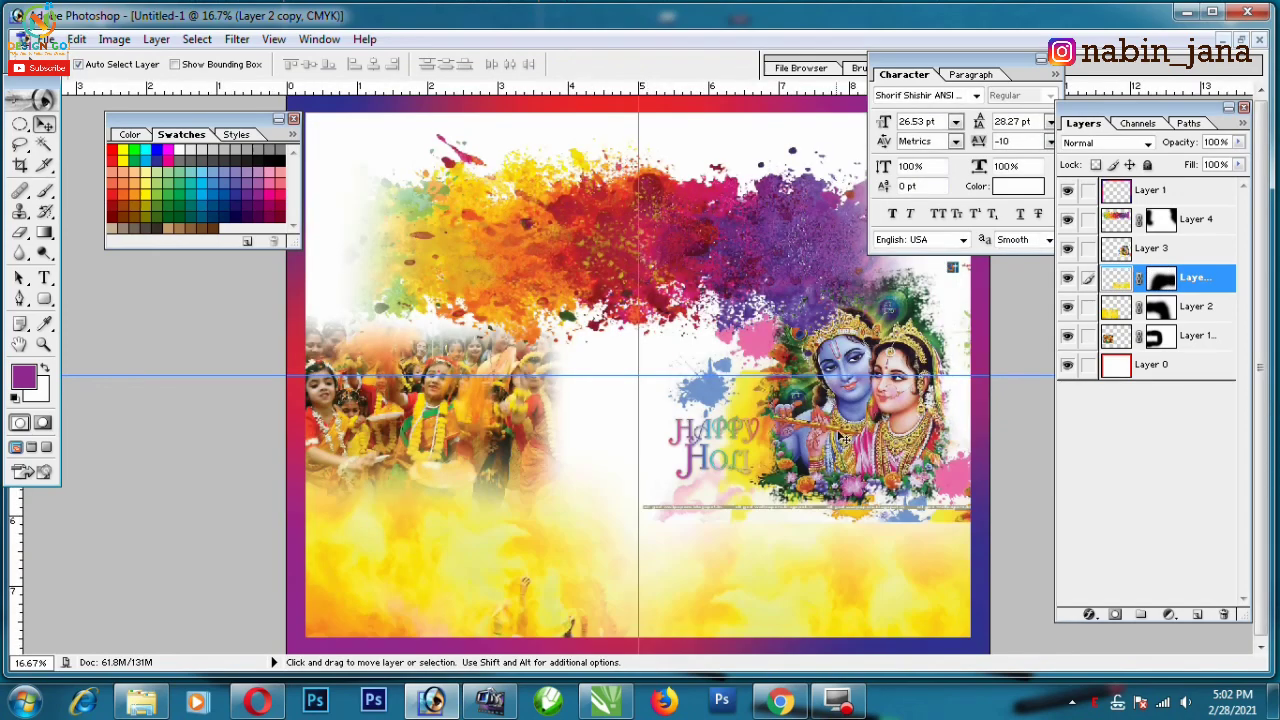
- Move the colour splash left and up, undoing an accidental Krishna artwork move
drag(788, 408, 838, 428)
key(ctrl+z)
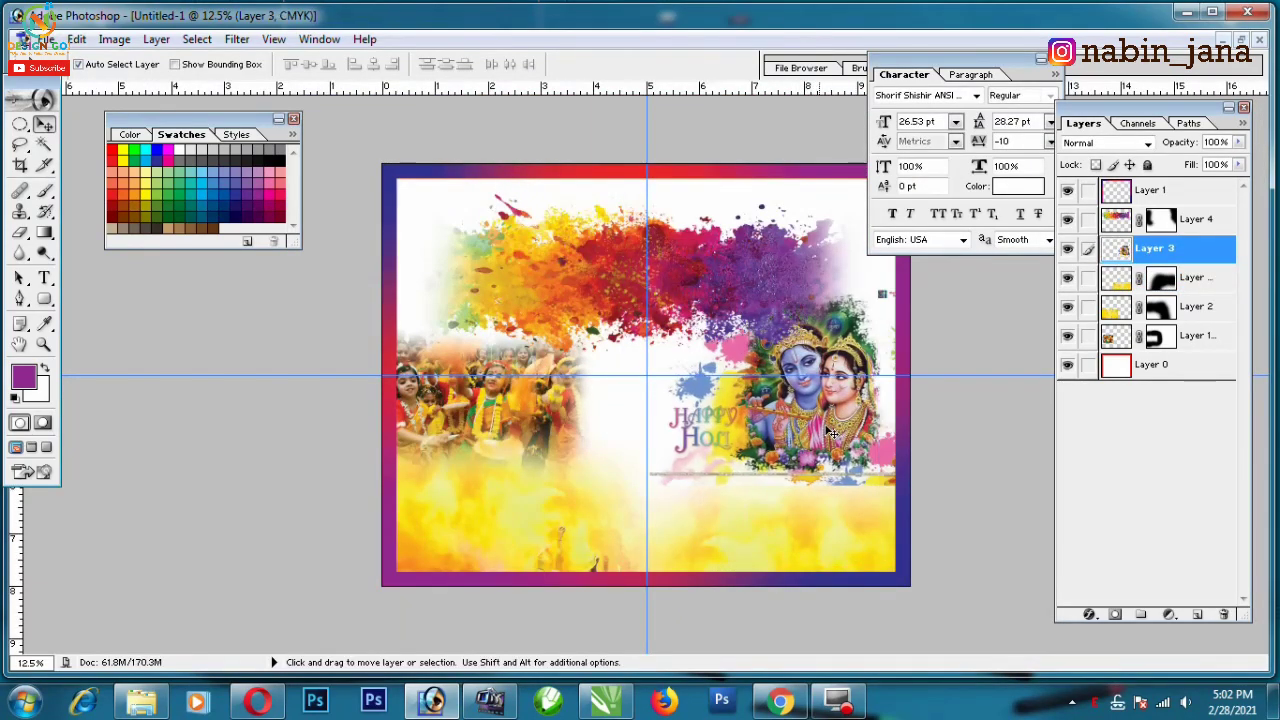
drag(748, 347, 692, 280)
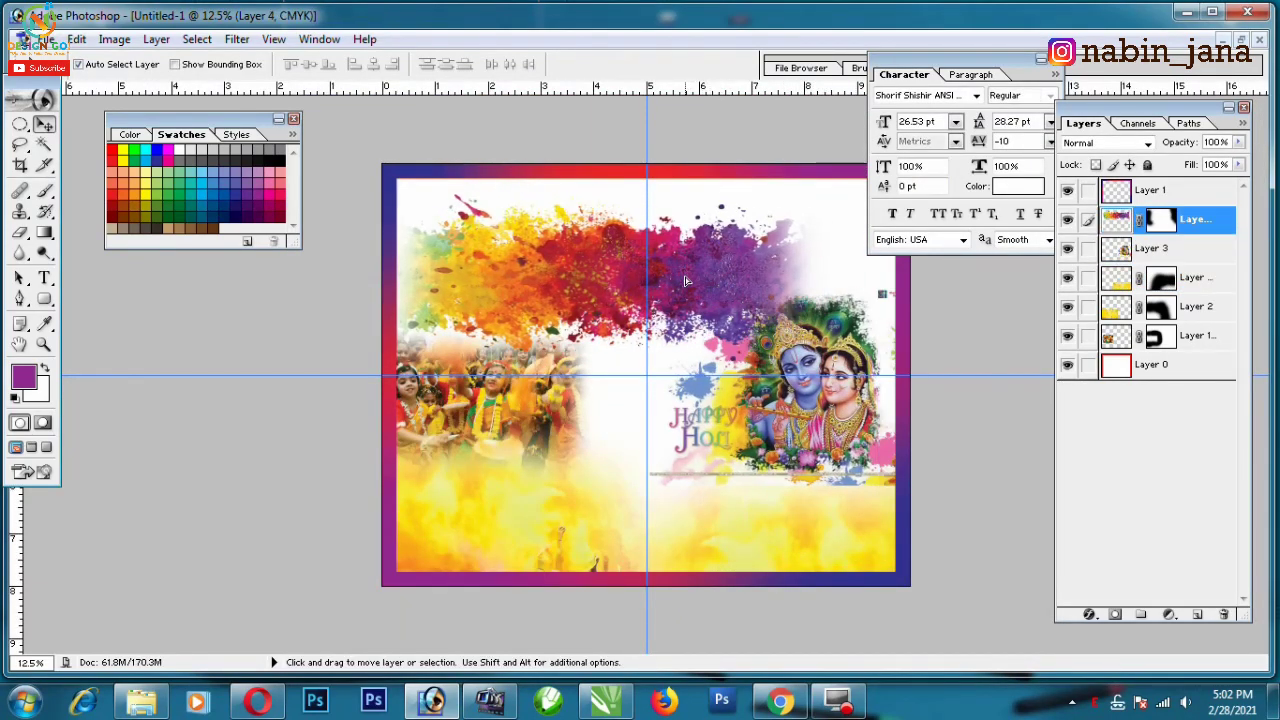
- Move the Krishna artwork to the top-right corner and scale the colour splash down slightly
key(ctrl+z)
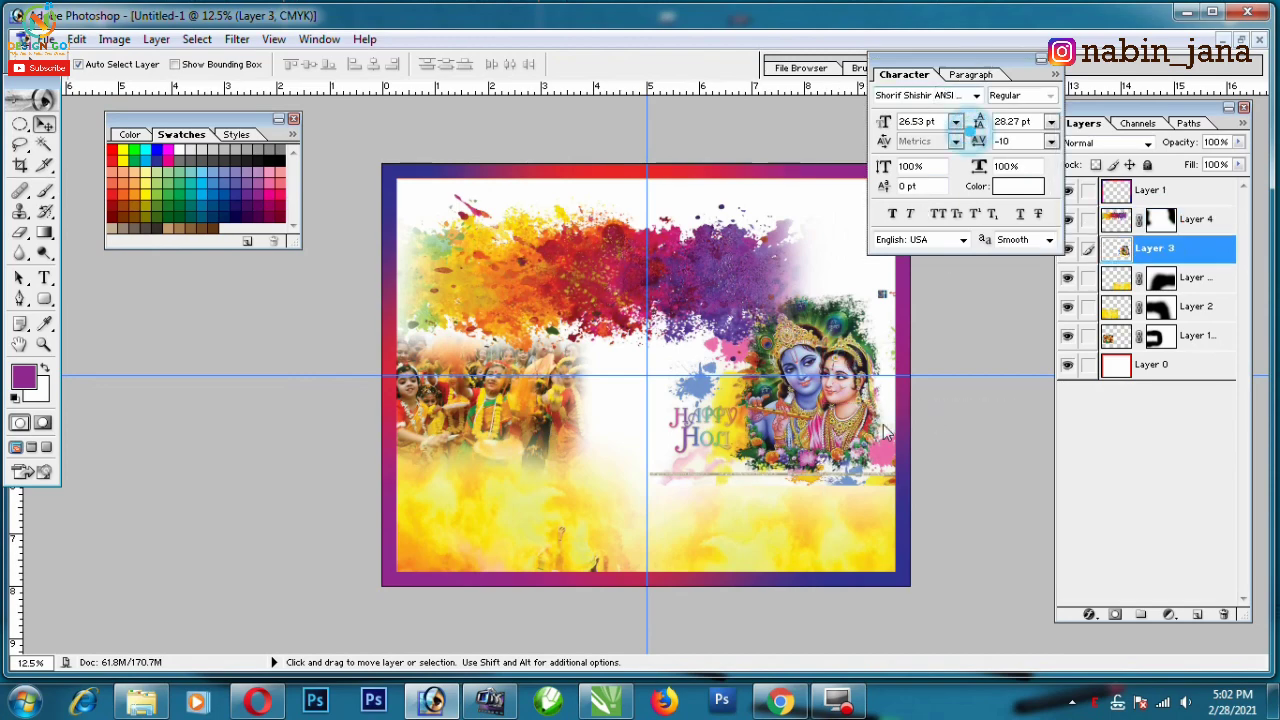
drag(884, 432, 730, 278)
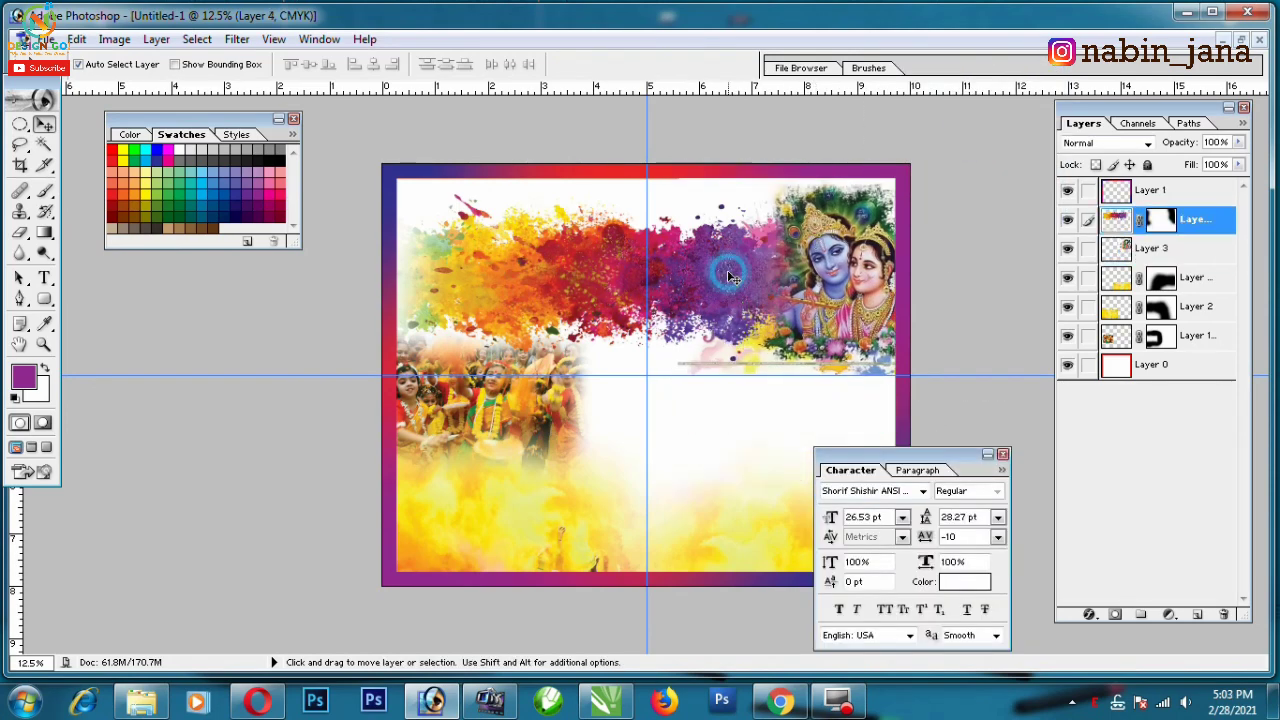
key(ctrl+t)
drag(363, 175, 383, 179)
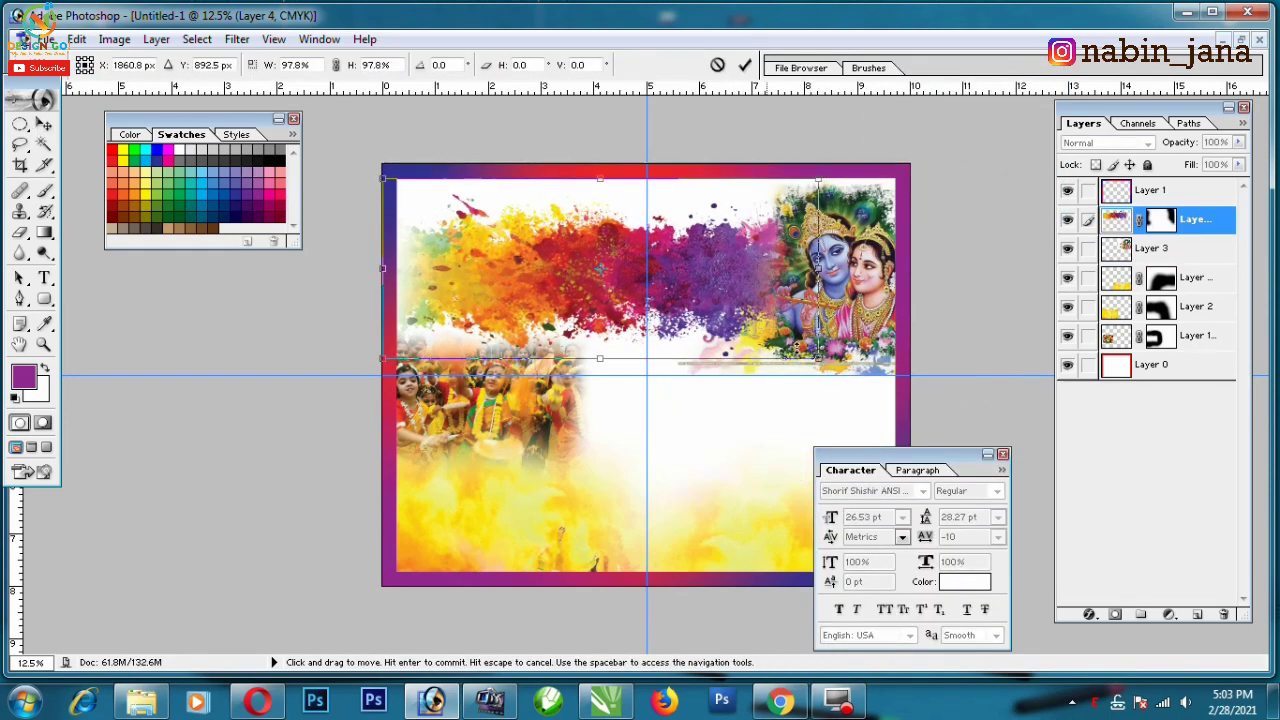
key(Return)
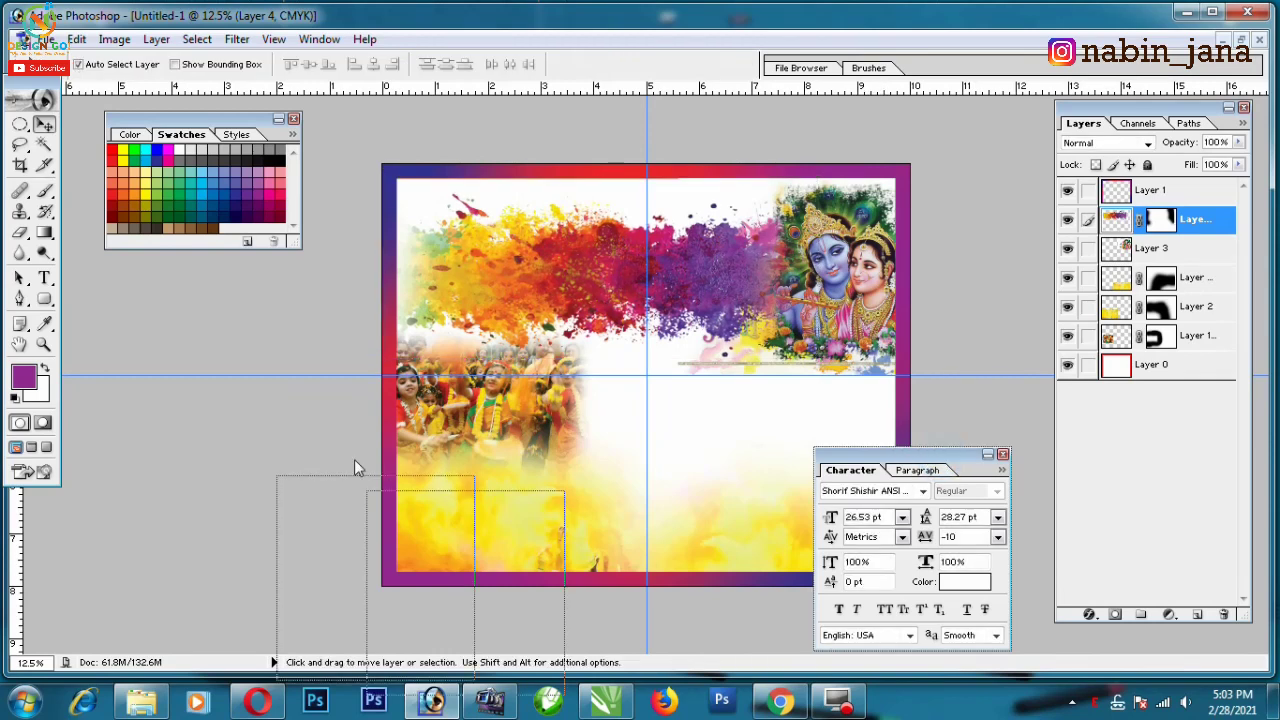
- Add a layer mask to Layer 3 and set up a black Brush
drag(926, 462, 368, 473)
click(842, 279)
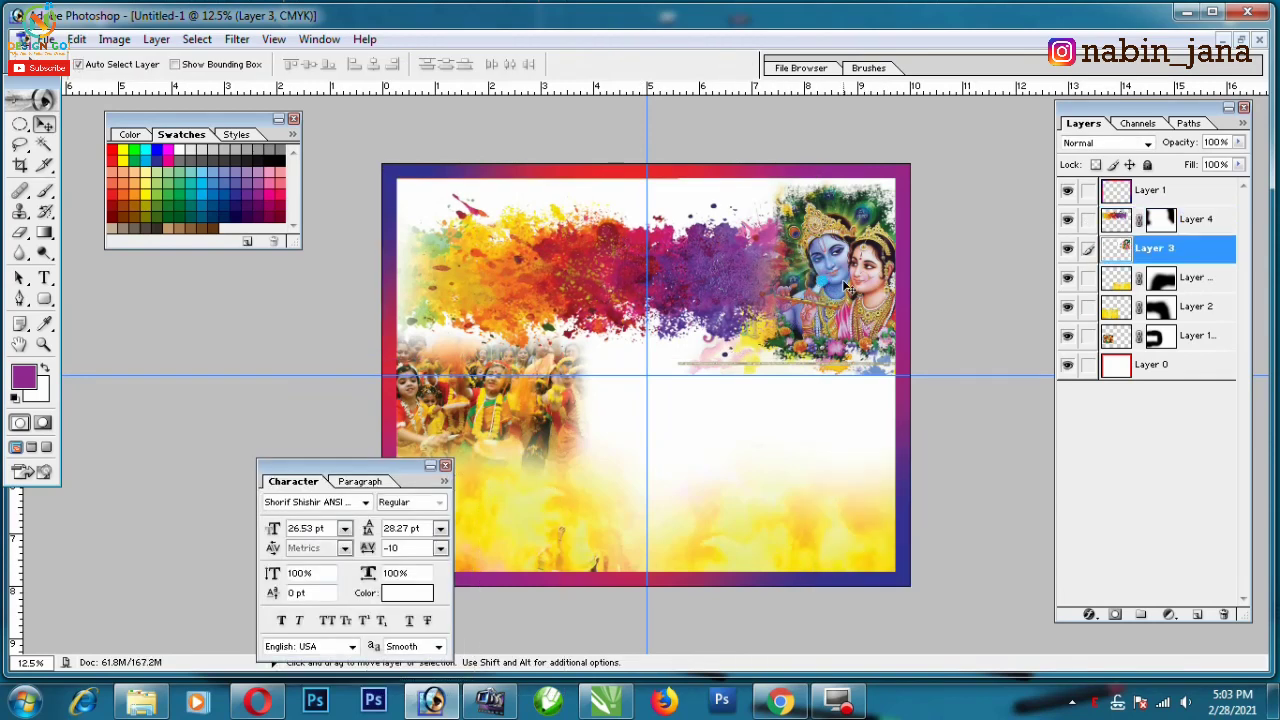
click(1117, 617)
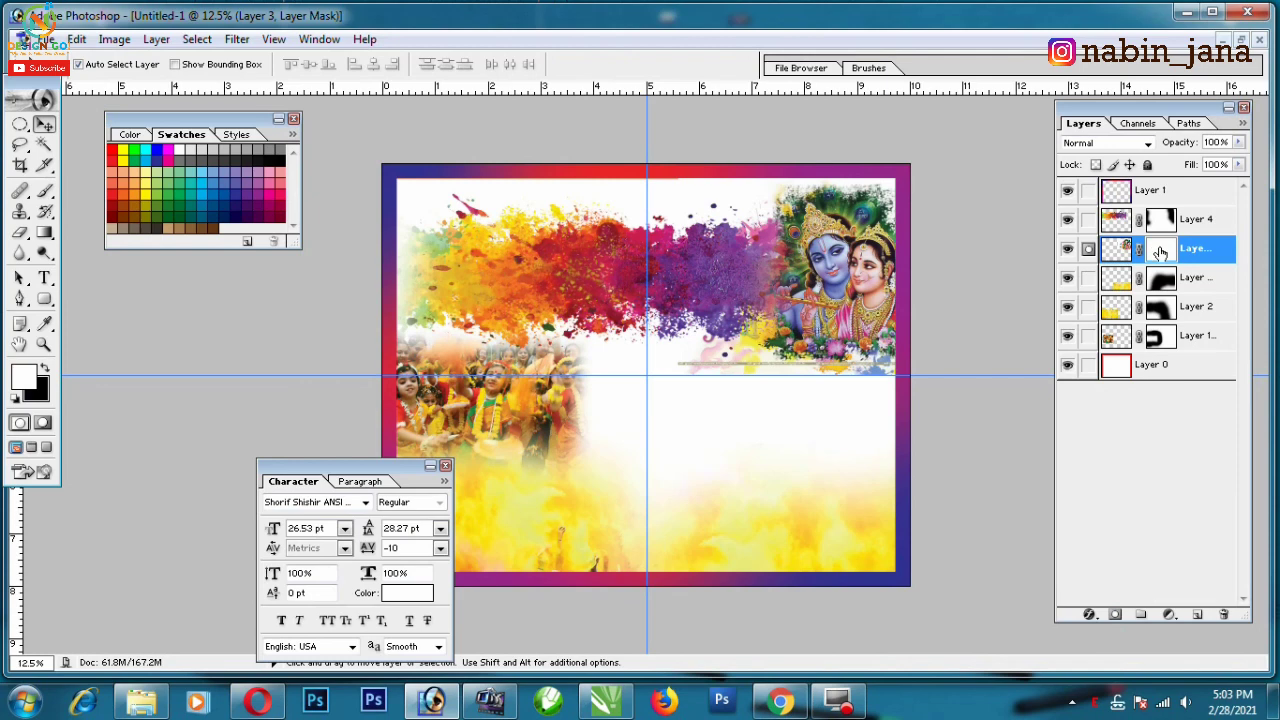
click(44, 191)
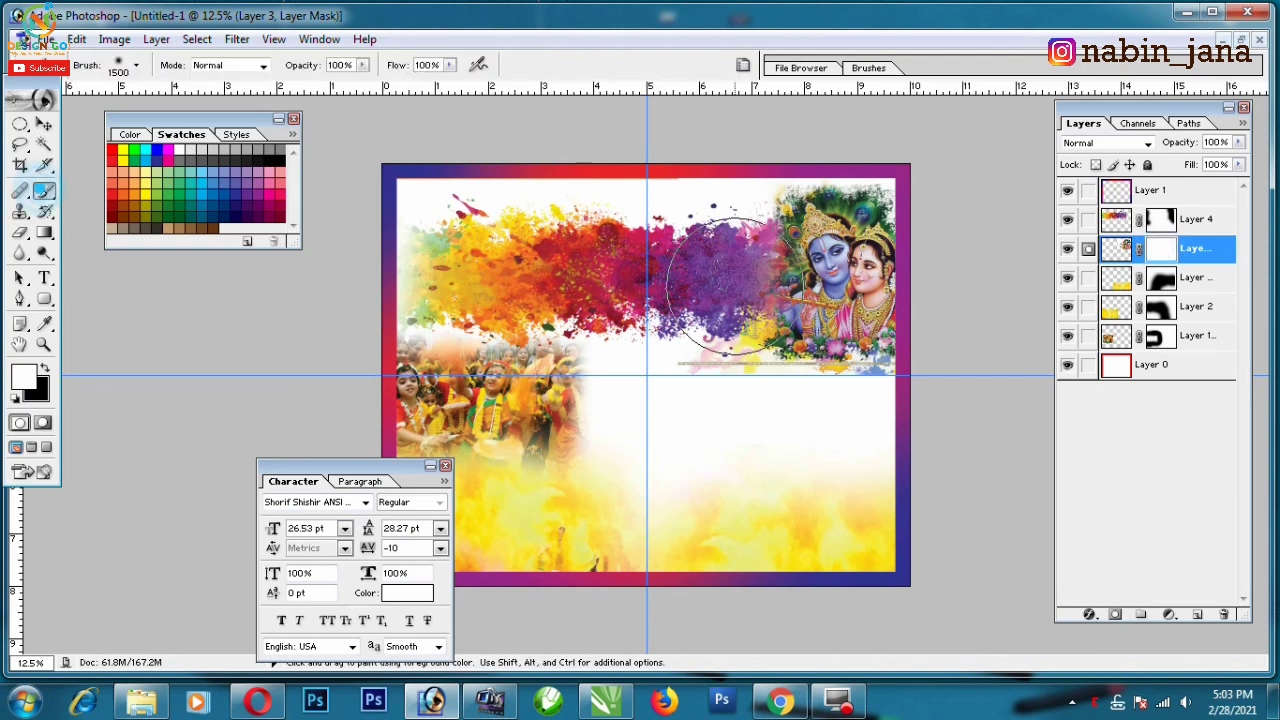
key(bracketleft)
key(bracketleft)
key(bracketleft)
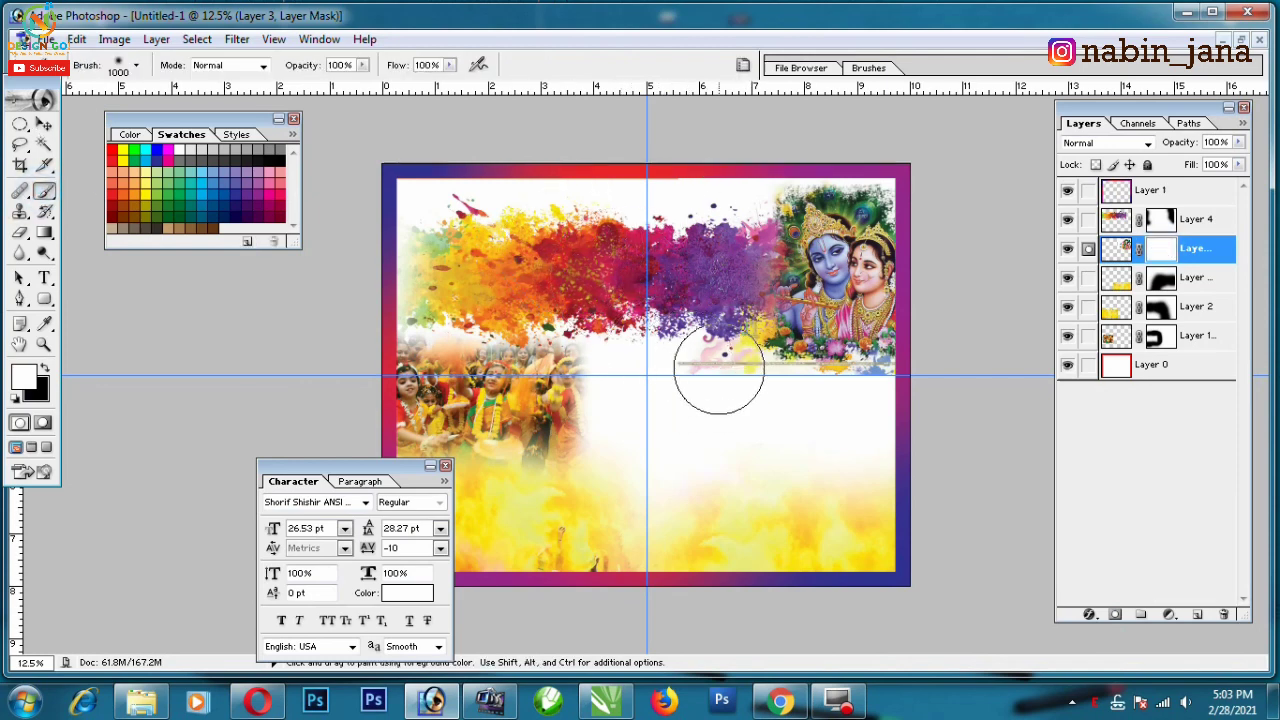
key(bracketright)
key(bracketright)
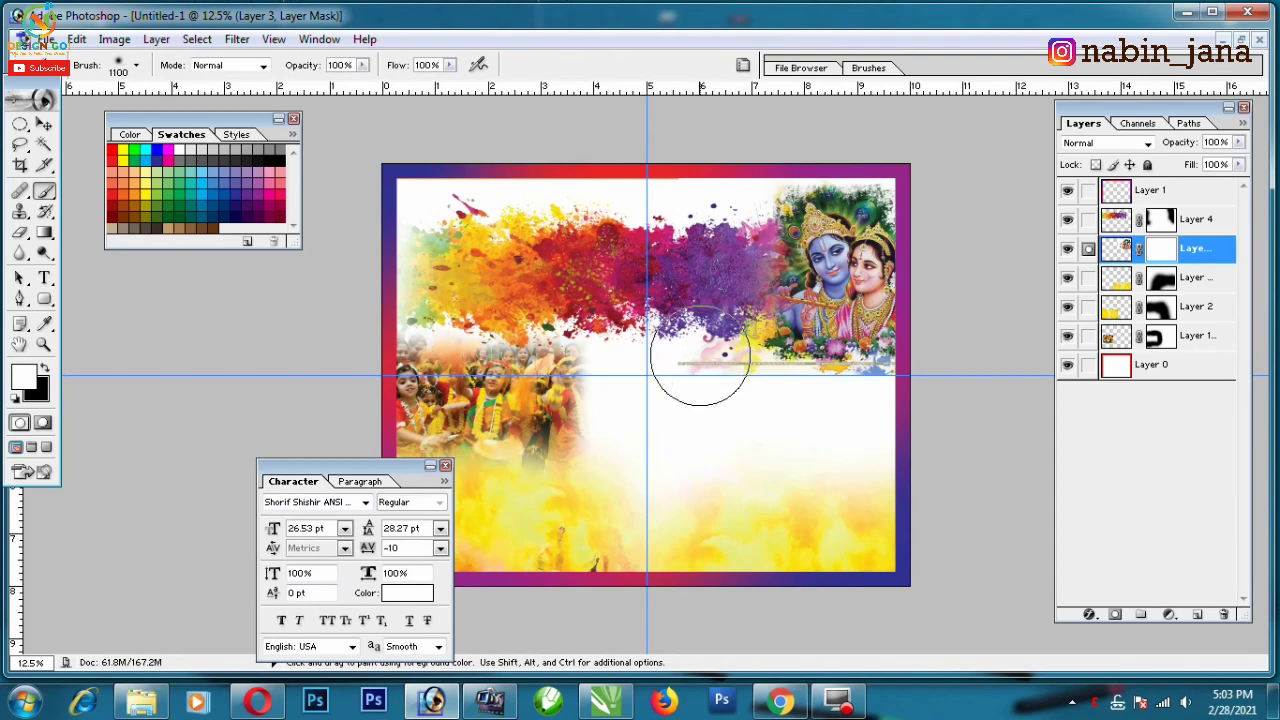
key(x)
- Paint out stray splash near the centre, top edge, purple splash, white area and top-right corner
mouse_move(700, 356)
mouse_down()
mouse_move(700, 370)
mouse_move(892, 403)
mouse_up()
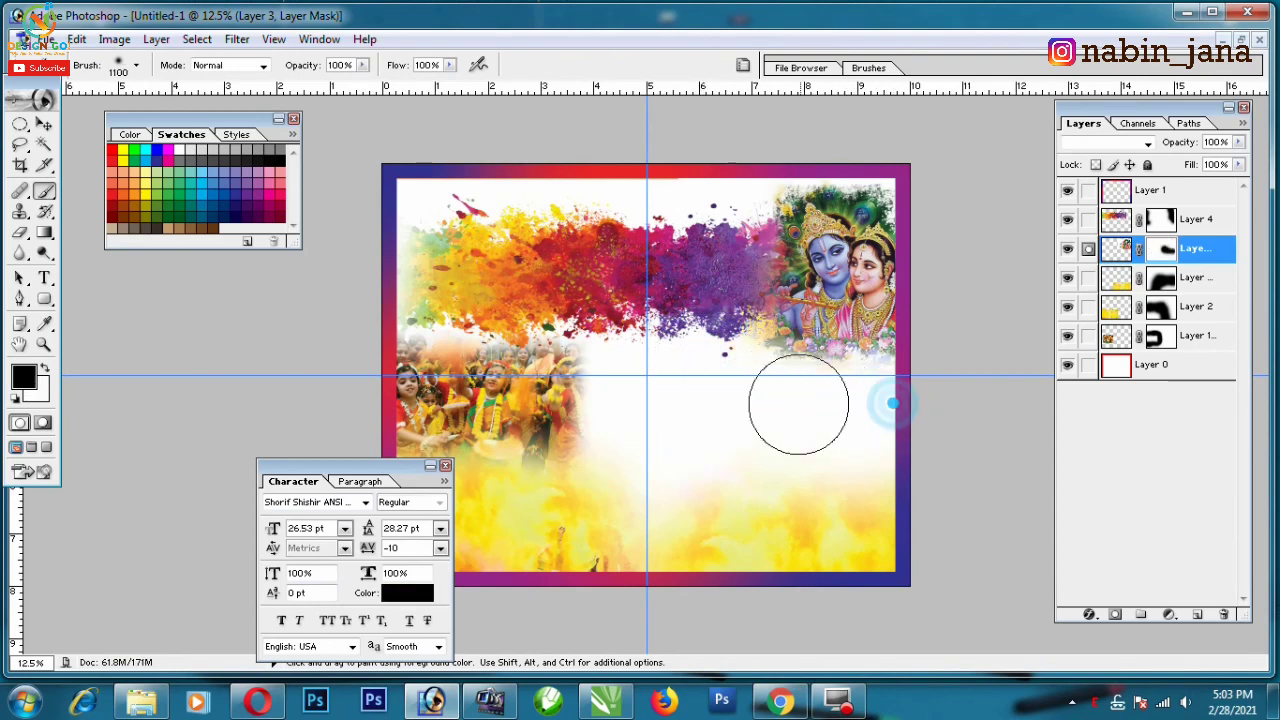
key(bracketleft)
key(bracketleft)
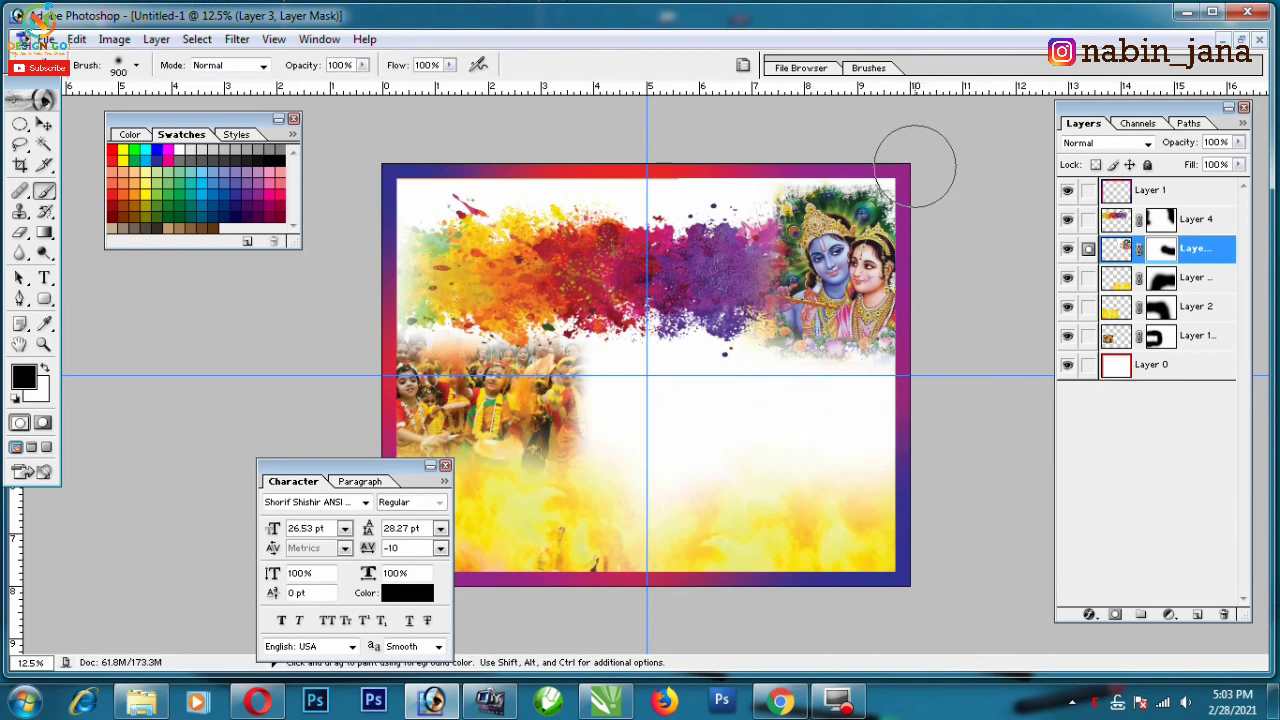
key(bracketleft)
mouse_move(894, 163)
mouse_down()
mouse_move(749, 180)
mouse_move(846, 140)
mouse_move(889, 163)
mouse_up()
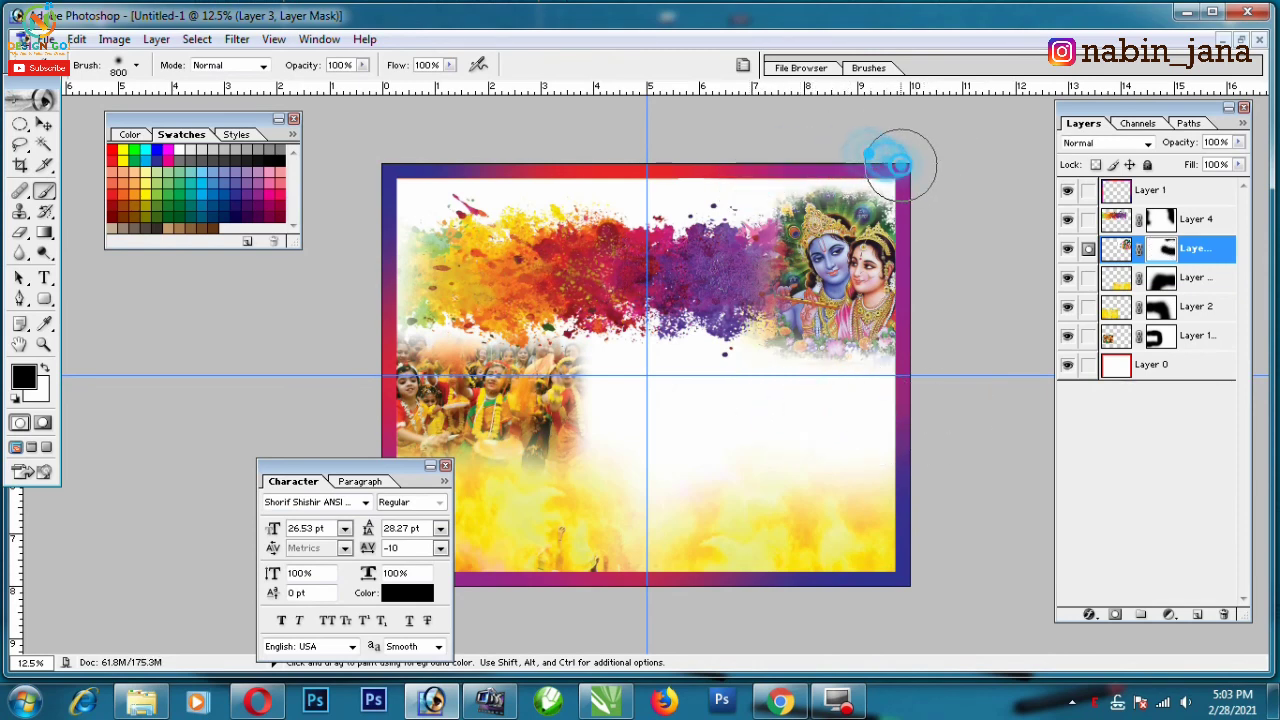
click(729, 189)
key(bracketright)
click(729, 326)
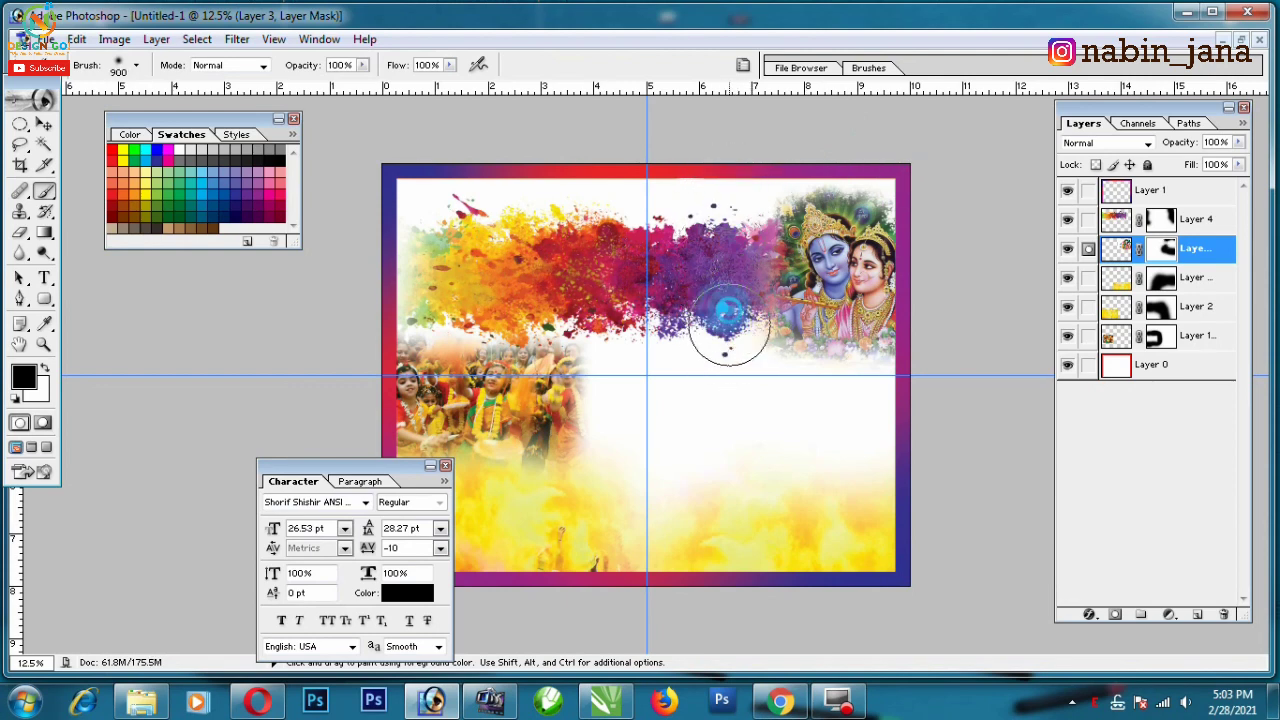
key(bracketright)
click(836, 410)
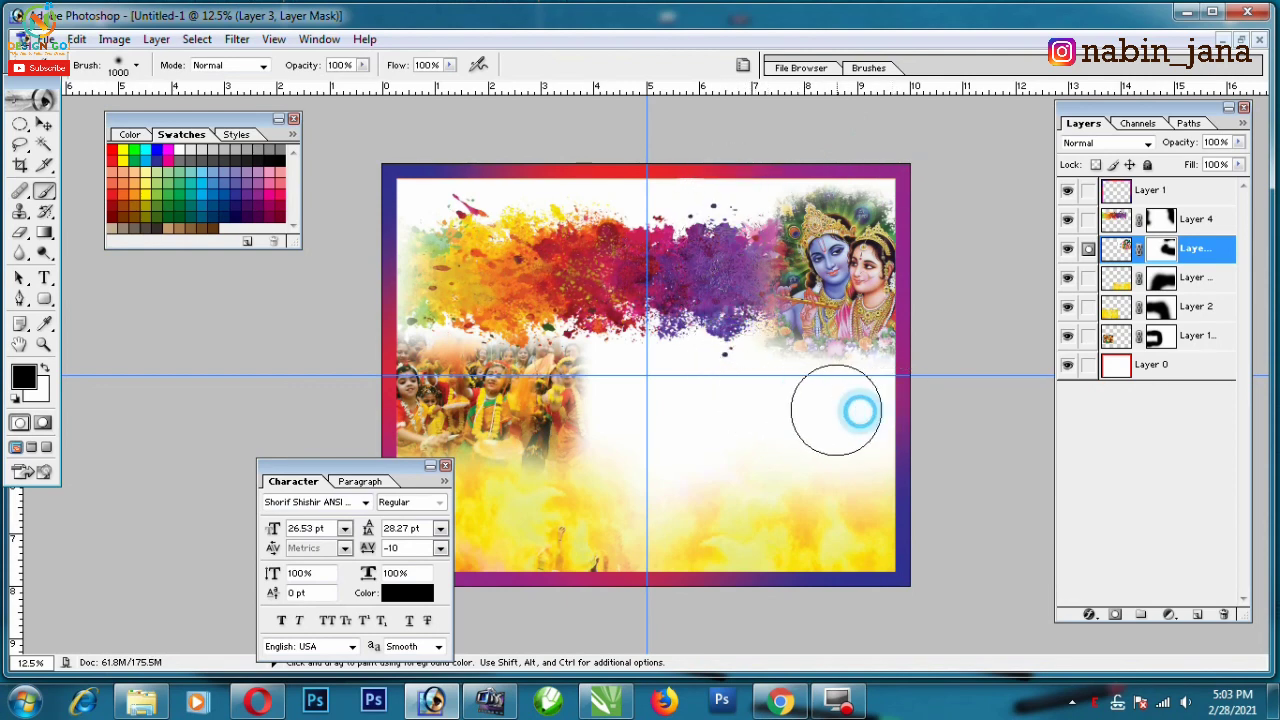
key(bracketleft)
key(bracketleft)
click(885, 178)
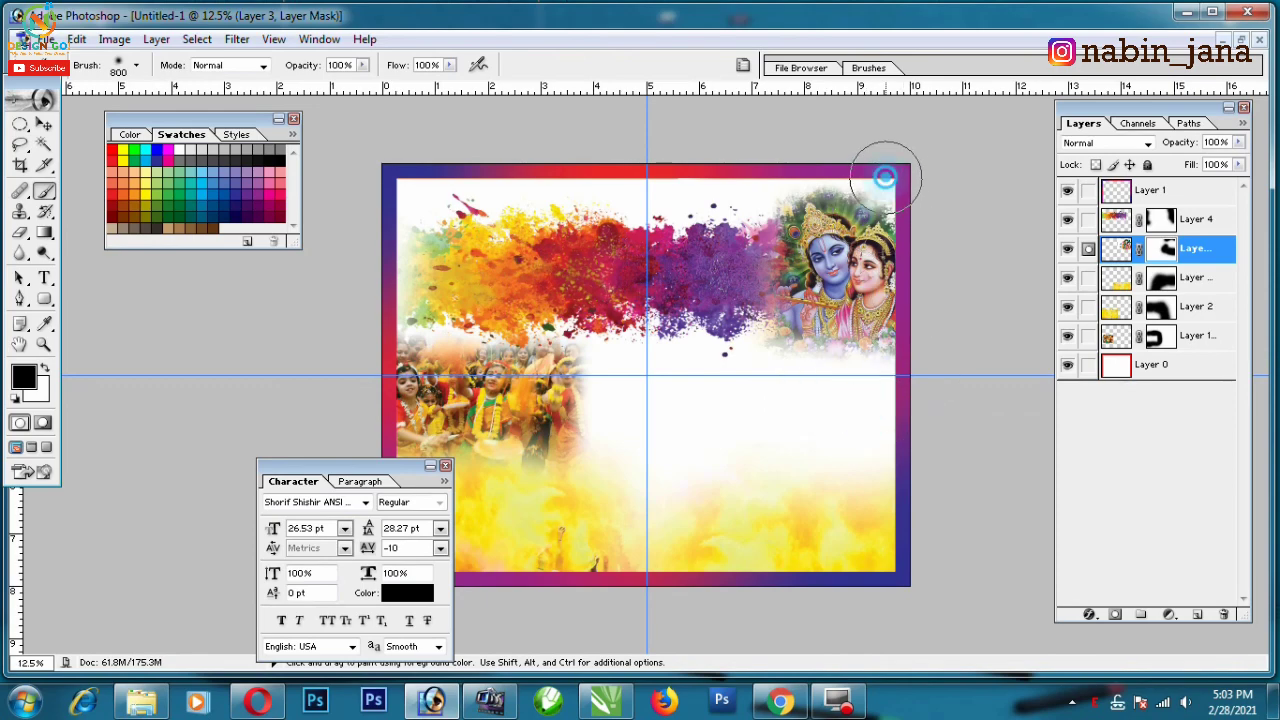
key(ctrl+plus)
key(ctrl+plus)
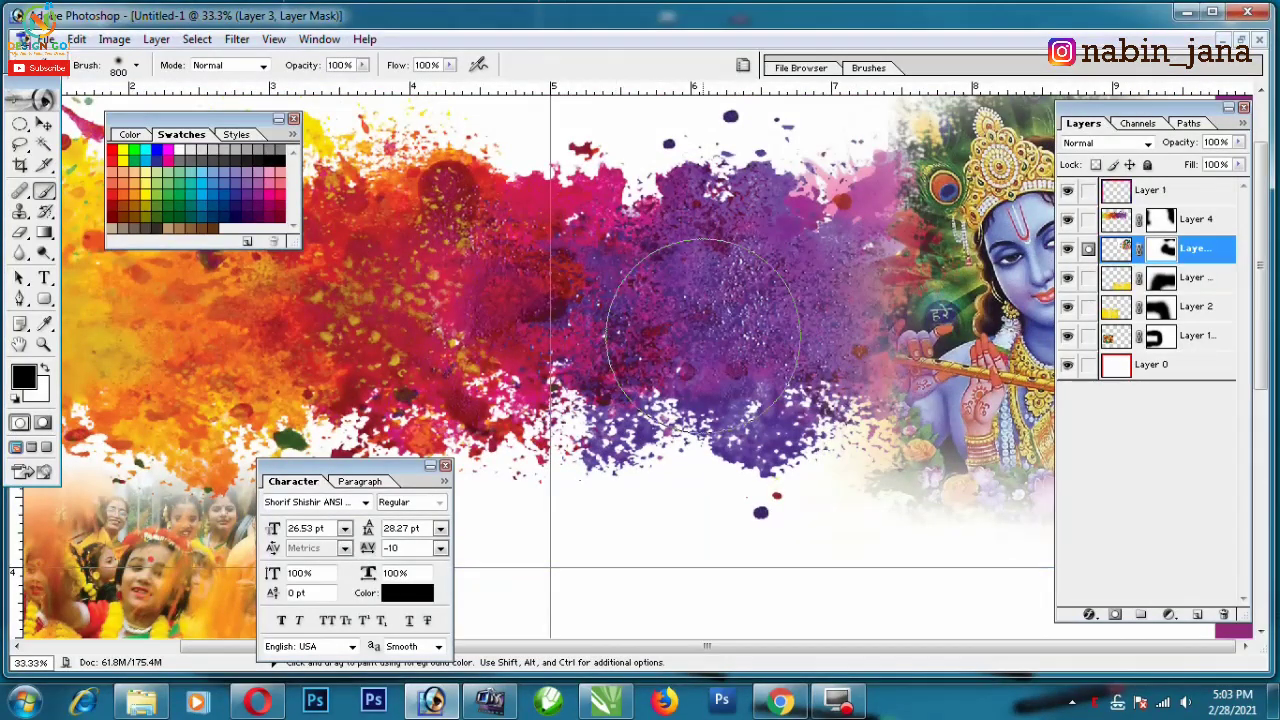
key(ctrl+minus)
key(ctrl+minus)
key(ctrl+minus)
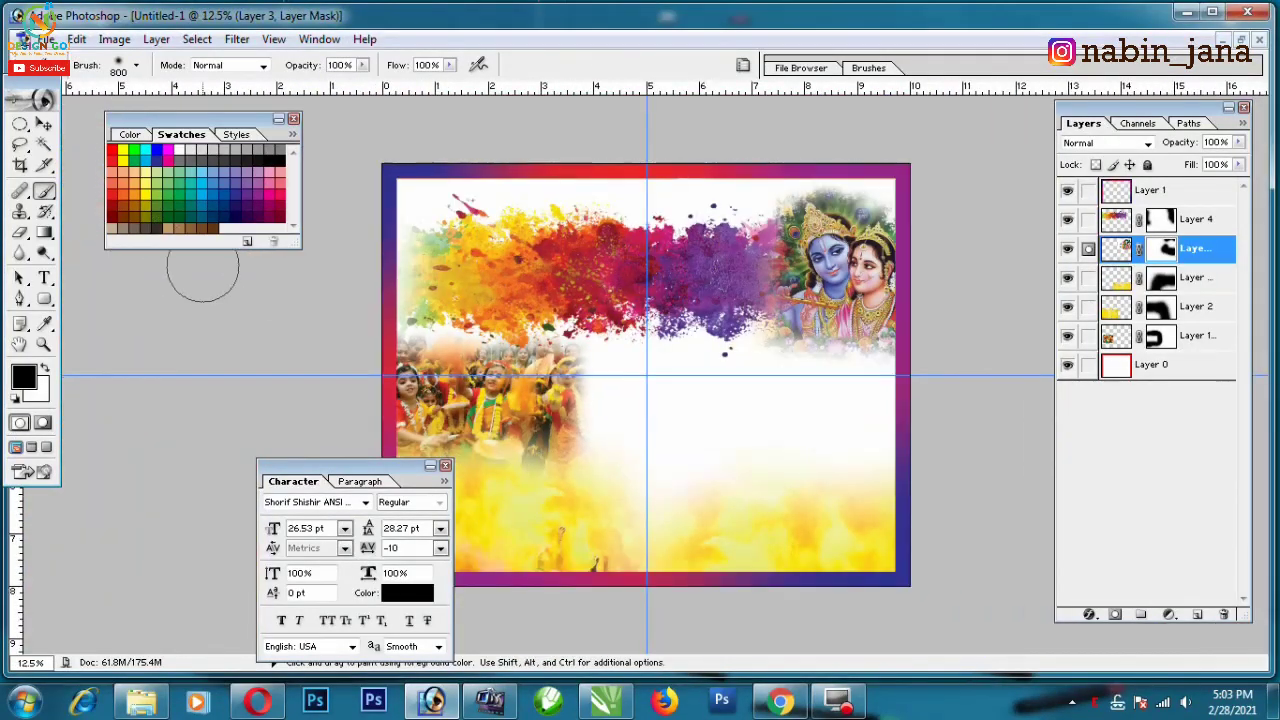
- Nudge the people photo slightly higher in the banner
click(43, 124)
drag(383, 464, 1020, 443)
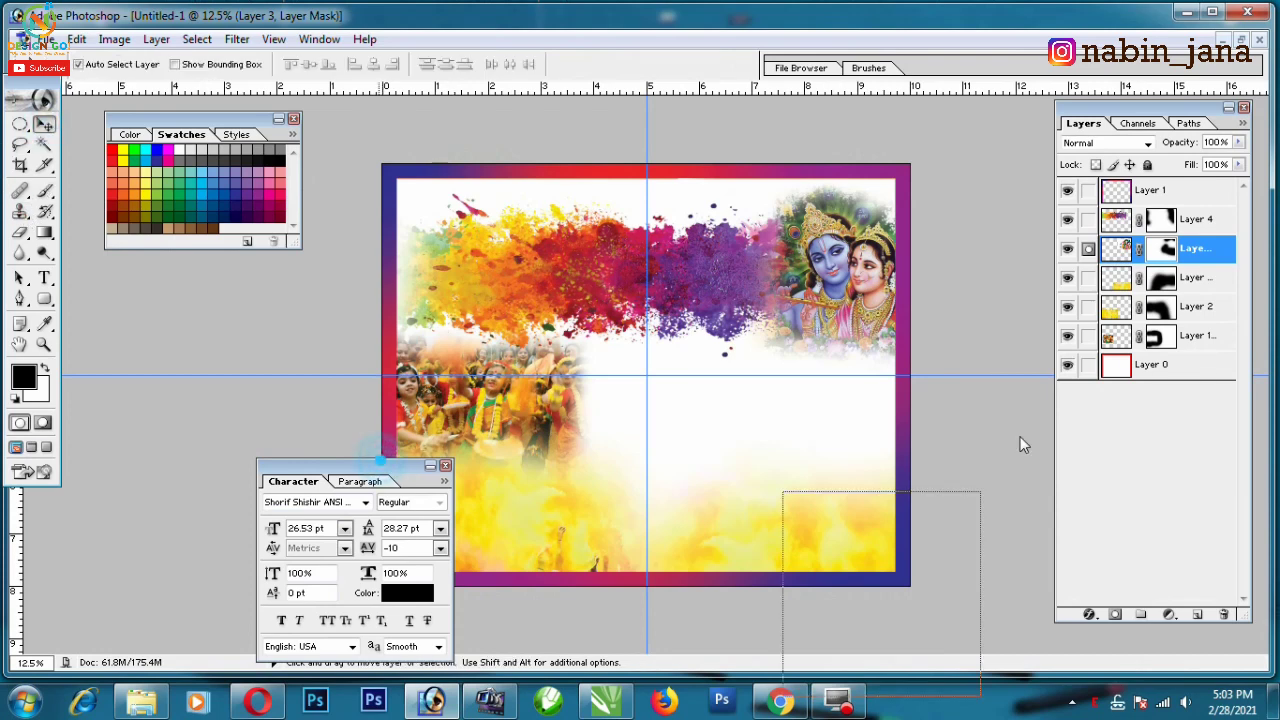
click(520, 405)
drag(590, 377, 510, 357)
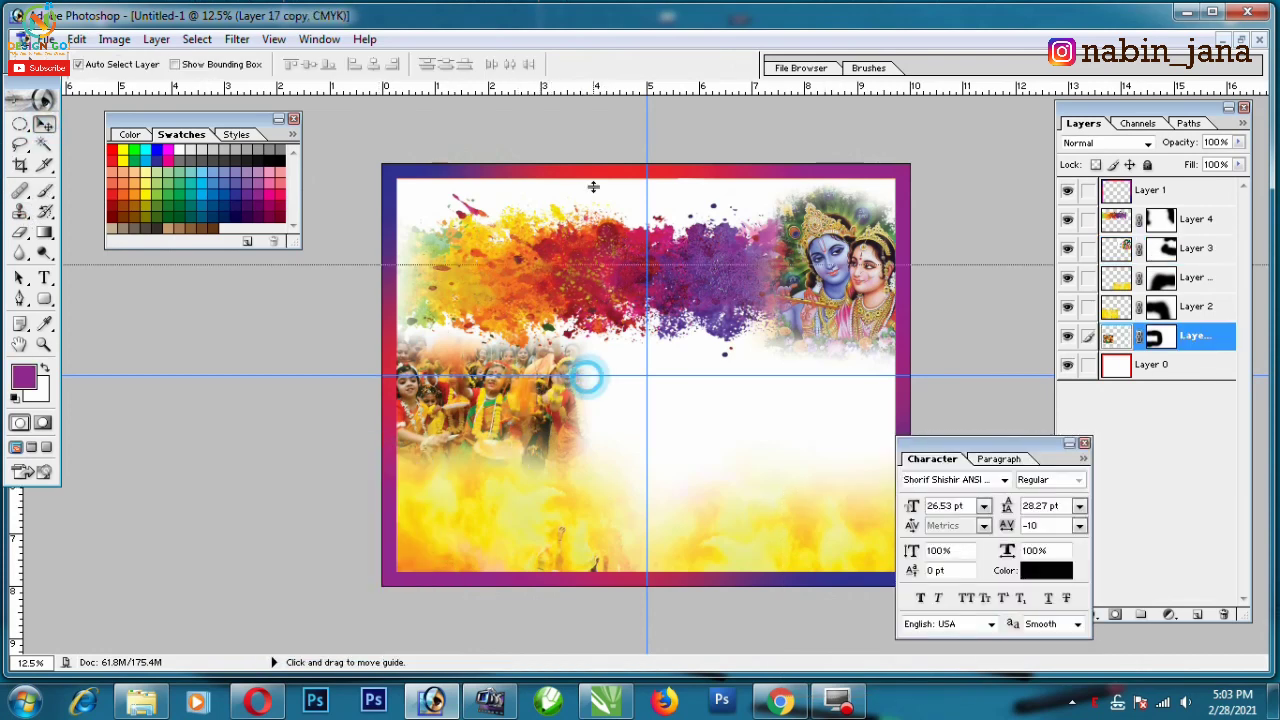
click(510, 357)
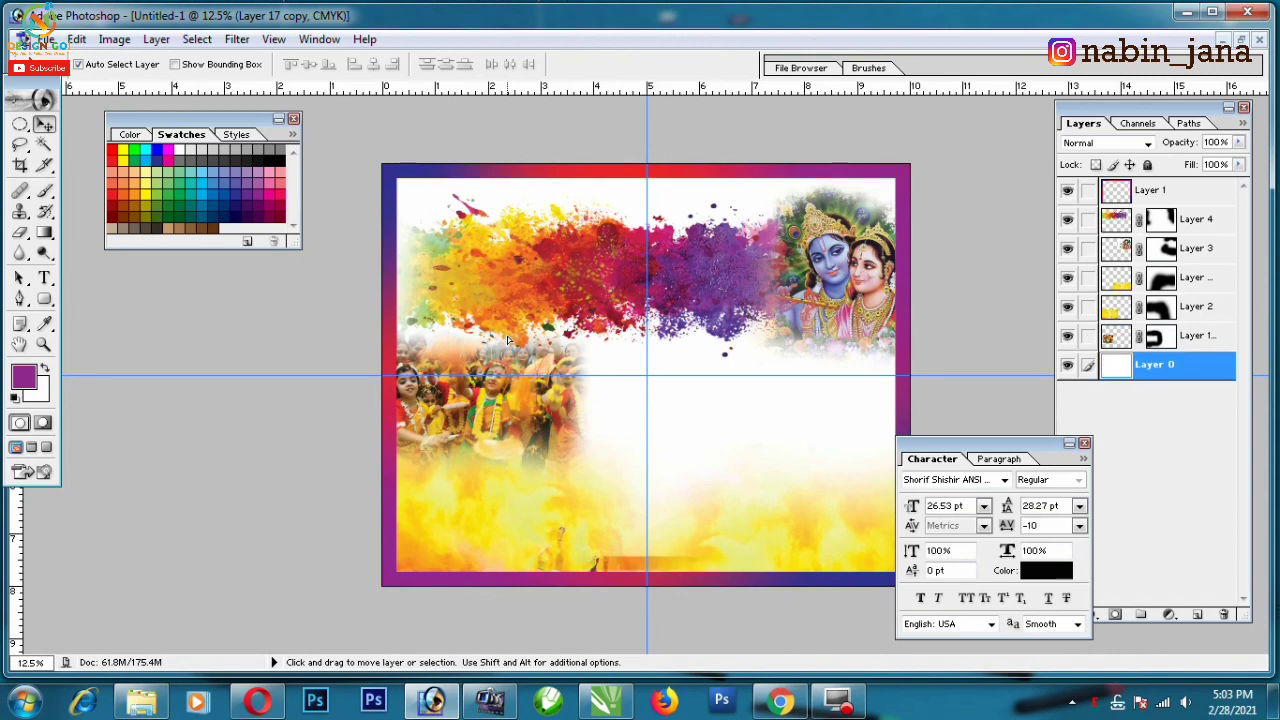
drag(510, 378, 492, 397)
key(ctrl+minus)
key(ctrl+plus)
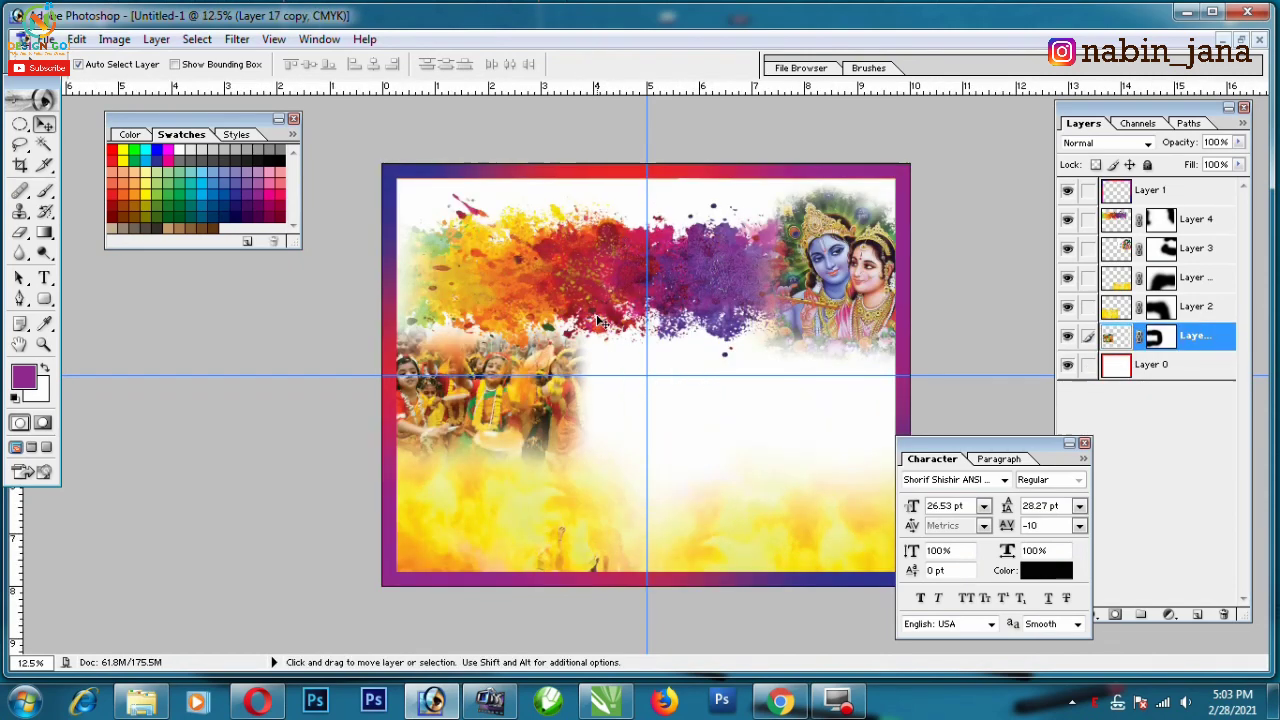
- Select Layer 0 and restore the banner window to reveal the other documents
click(727, 397)
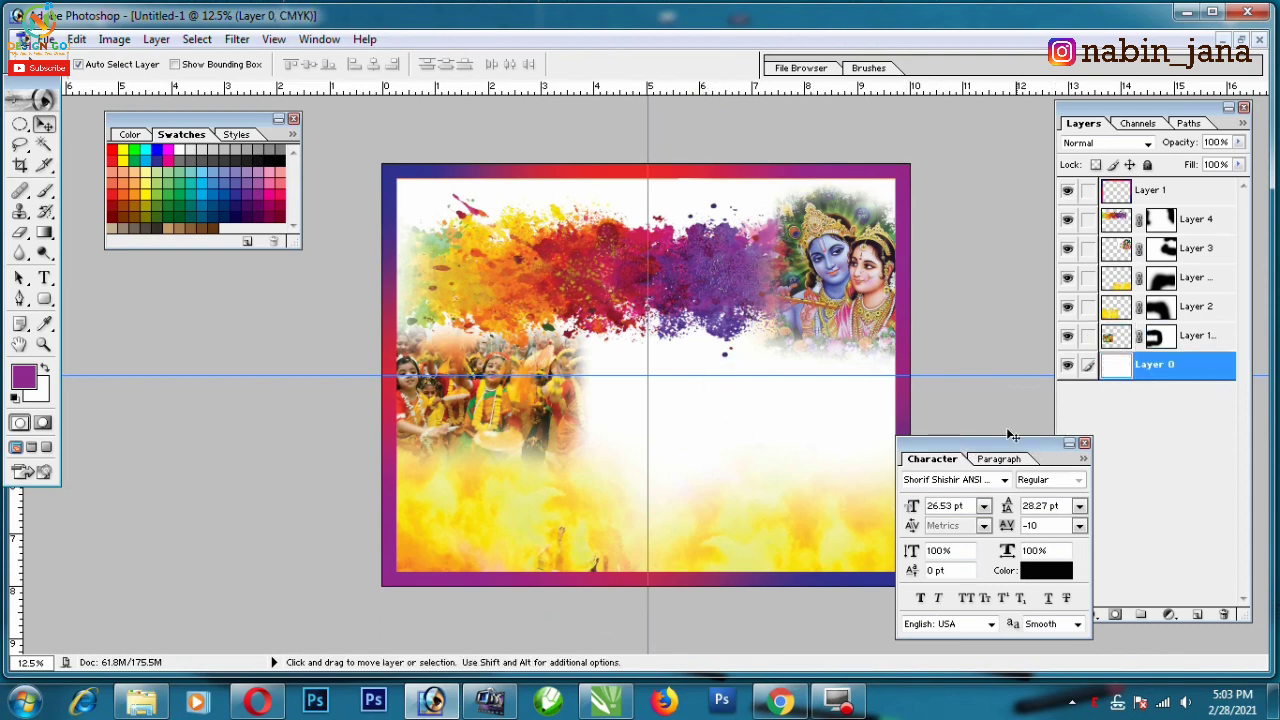
drag(1000, 443, 231, 378)
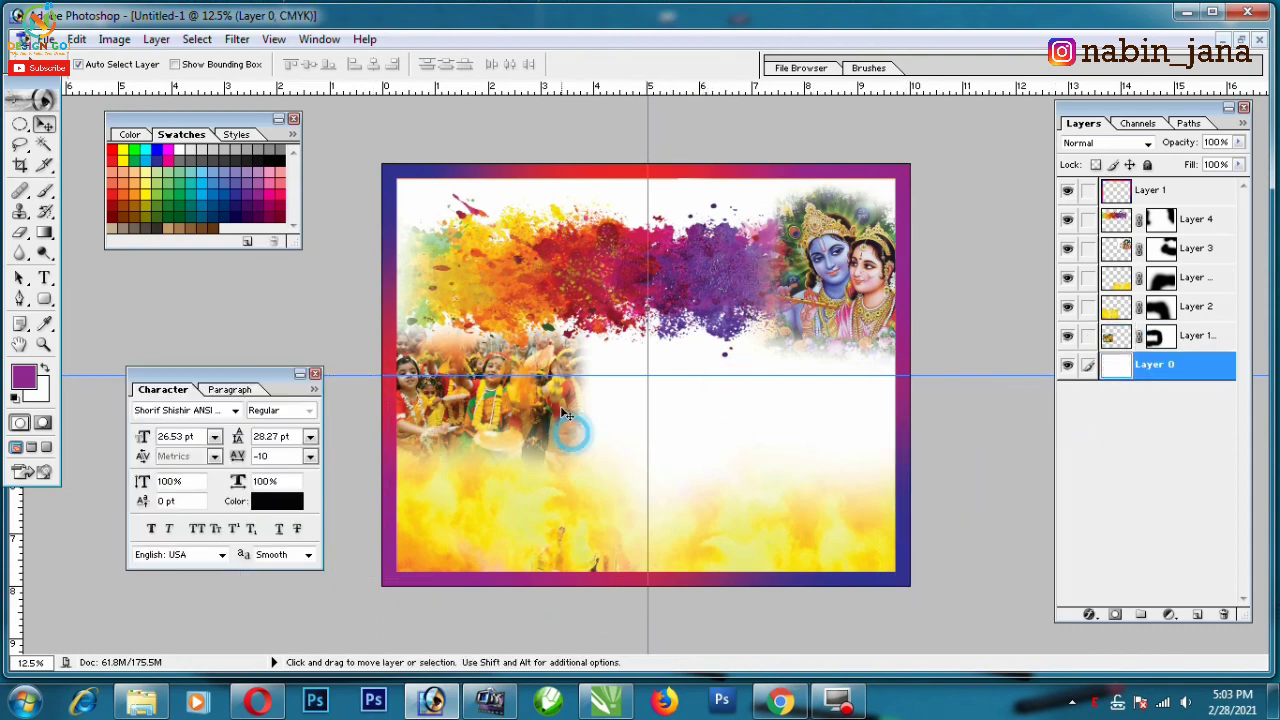
click(1241, 40)
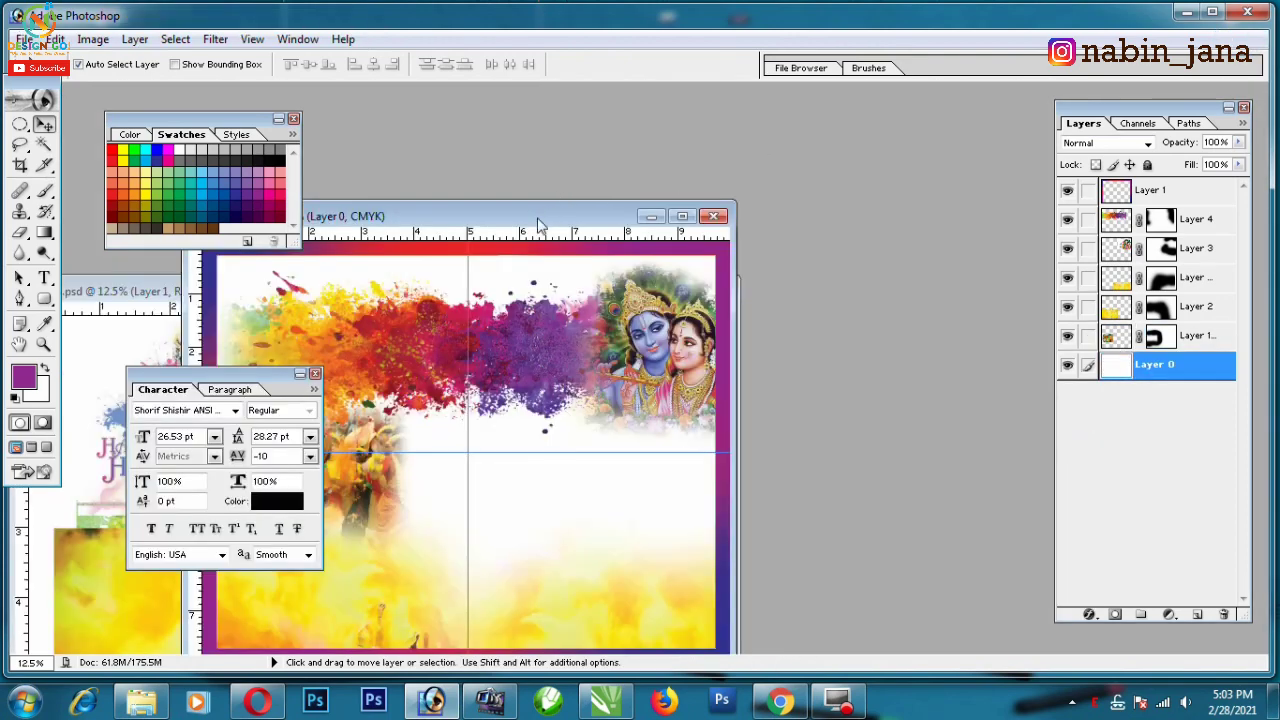
- In stock.psd, hide the yellow block, crowd photo, colour splash and Krishna layers
drag(538, 224, 790, 128)
drag(349, 286, 400, 90)
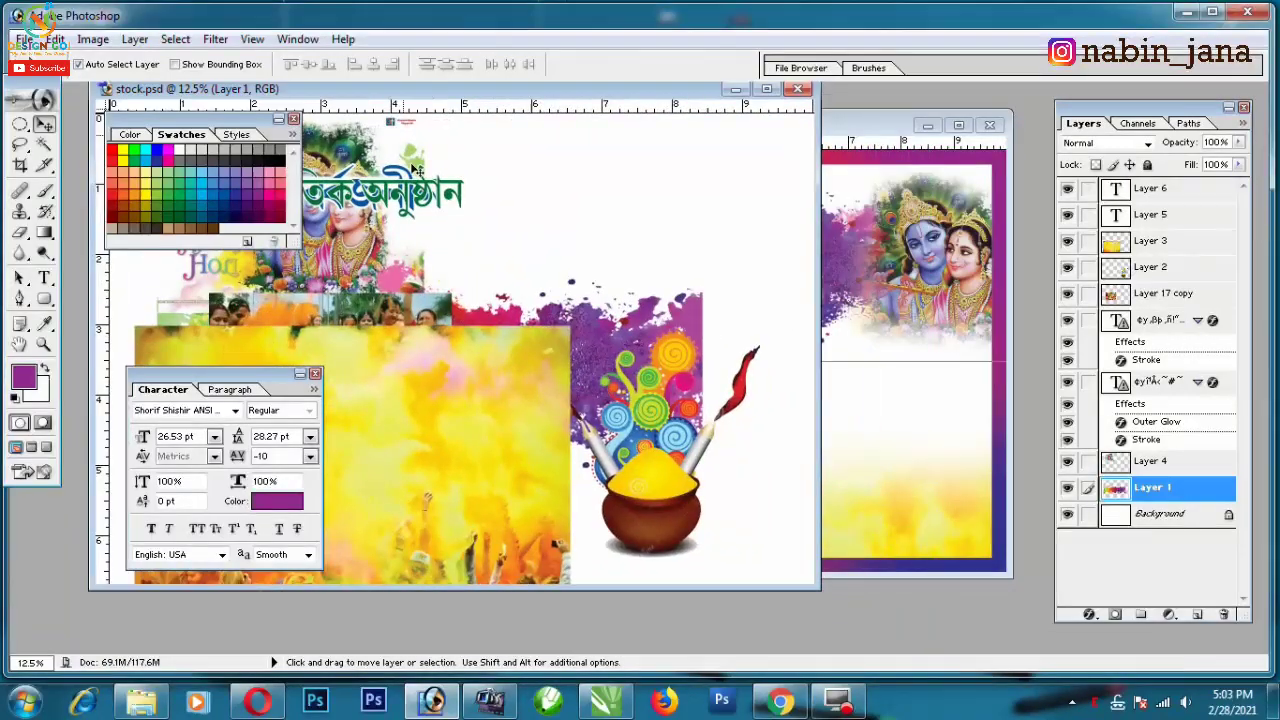
key(ctrl+minus)
click(1152, 240)
click(1068, 241)
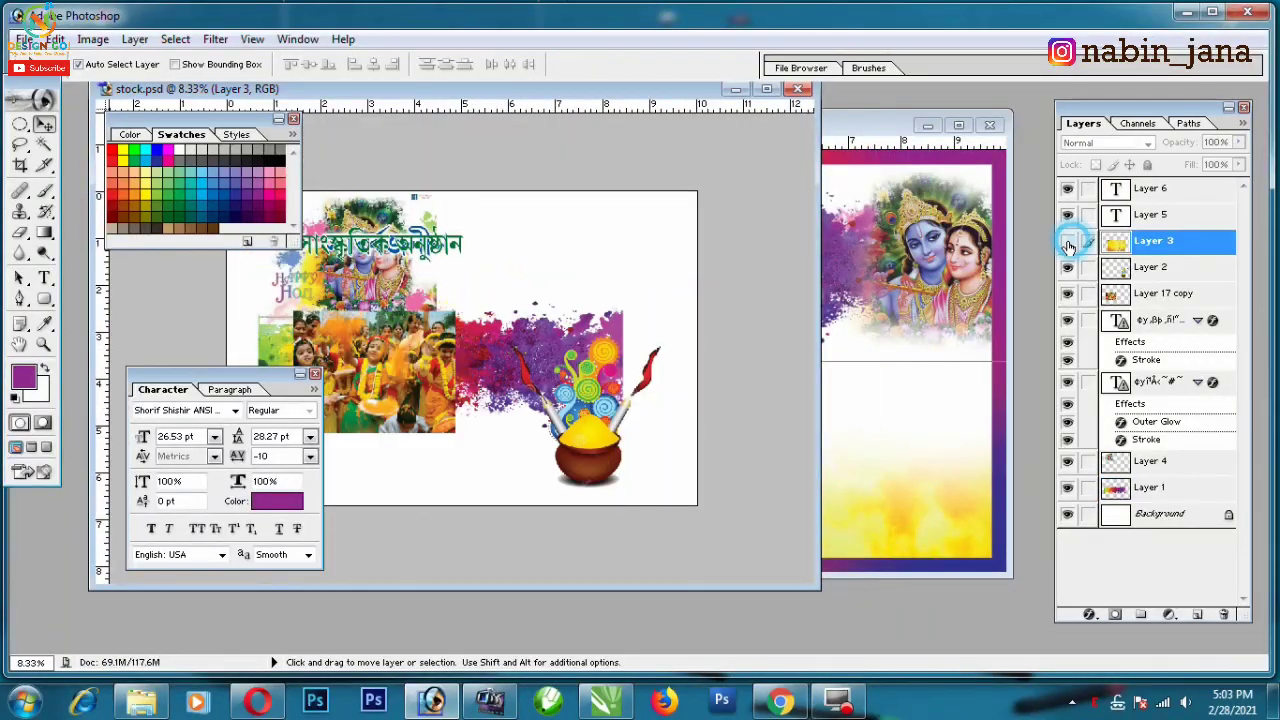
drag(420, 345, 675, 227)
click(1068, 293)
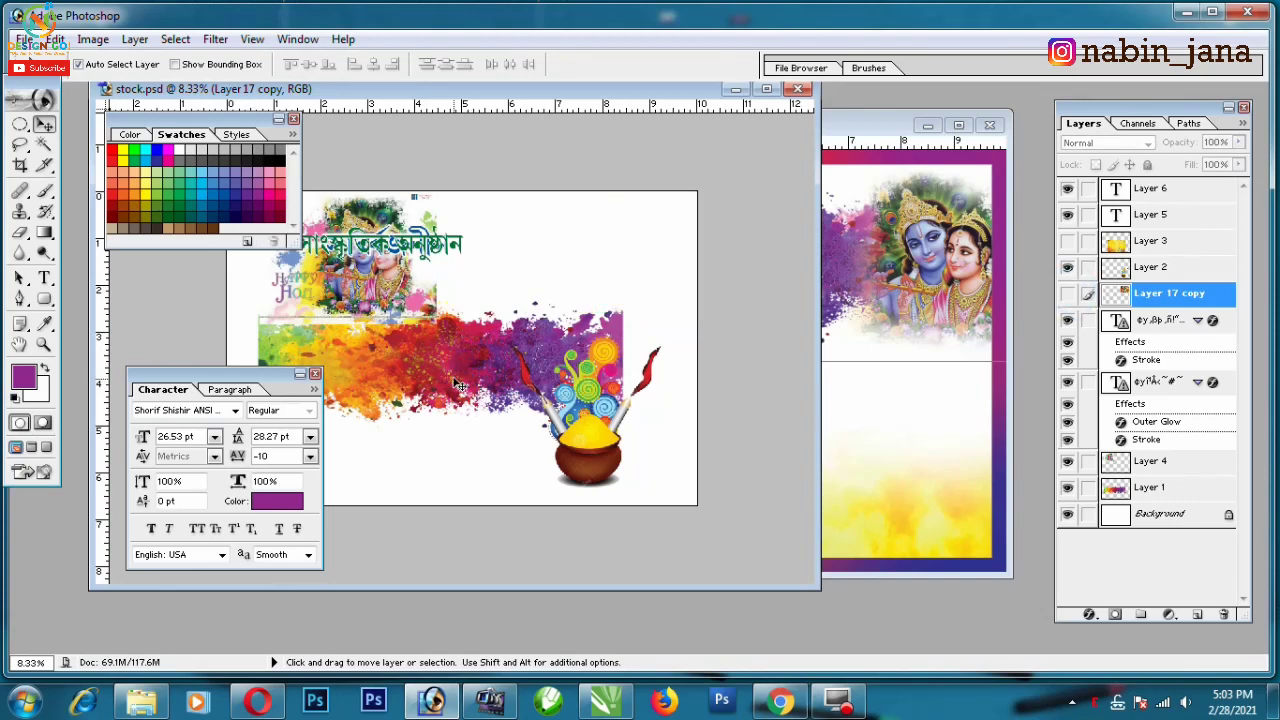
drag(400, 380, 447, 414)
click(1068, 487)
drag(370, 270, 586, 270)
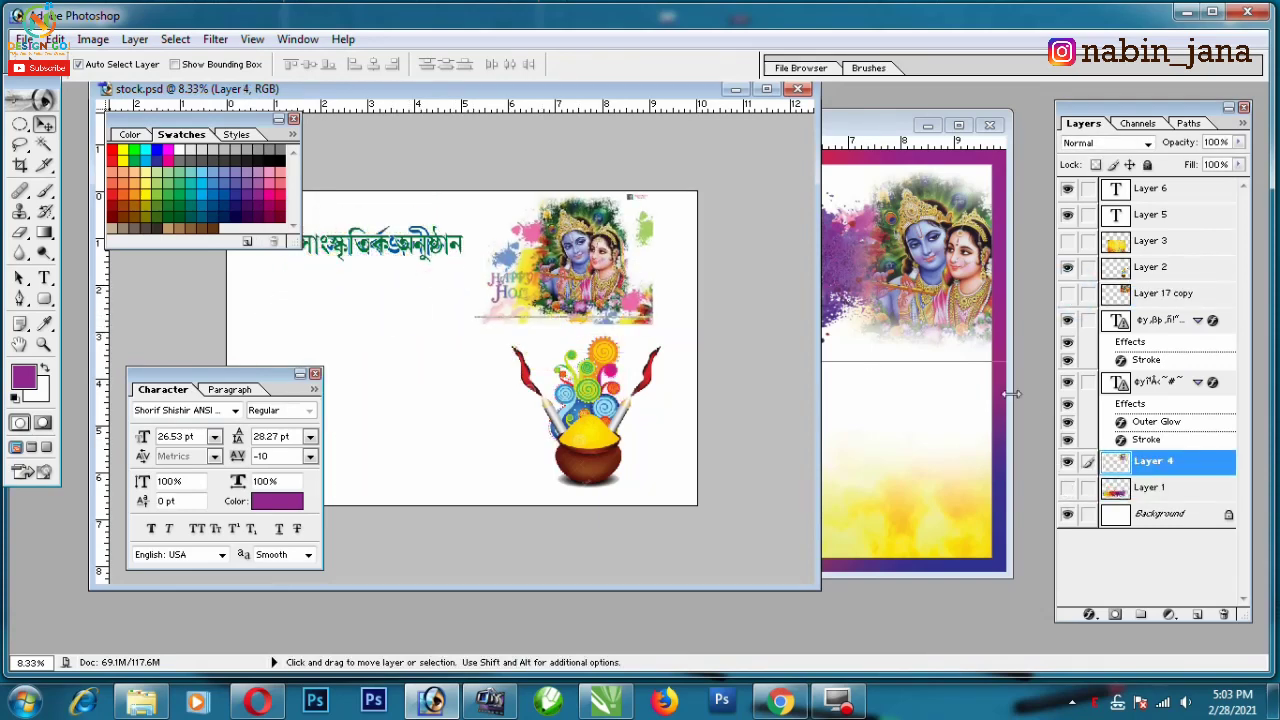
click(1068, 461)
- Copy the Bengali title text layer into the banner document, maximizing it
click(528, 343)
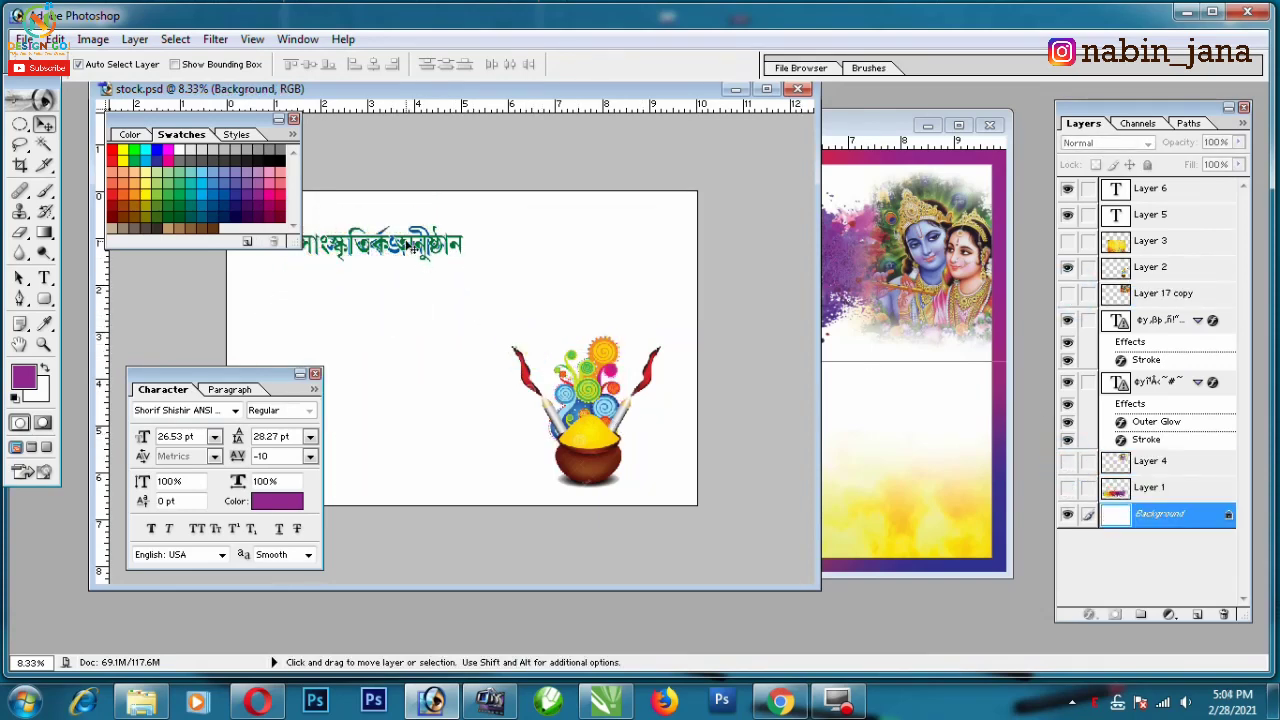
mouse_move(412, 250)
mouse_down()
mouse_move(410, 268)
mouse_move(960, 140)
mouse_up()
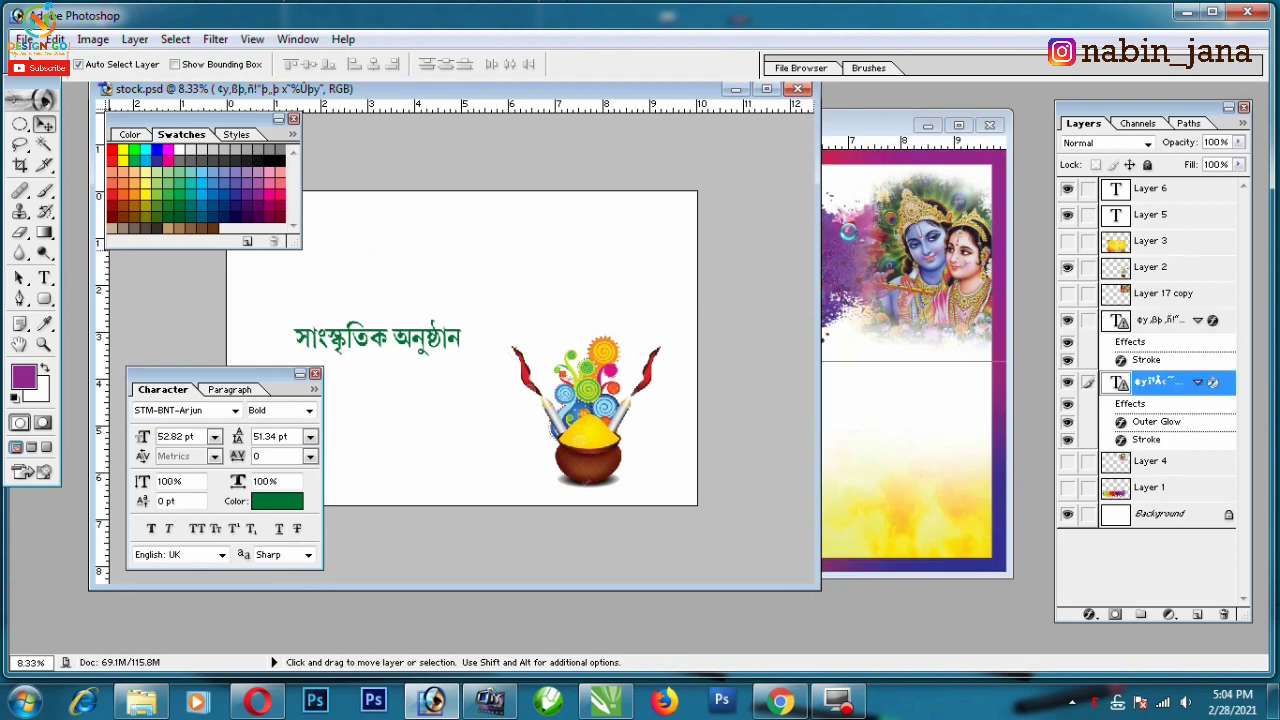
click(958, 125)
- Bring the Bengali title to the top of the stack and shrink it to about 58.5%
key(ctrl+shift+])
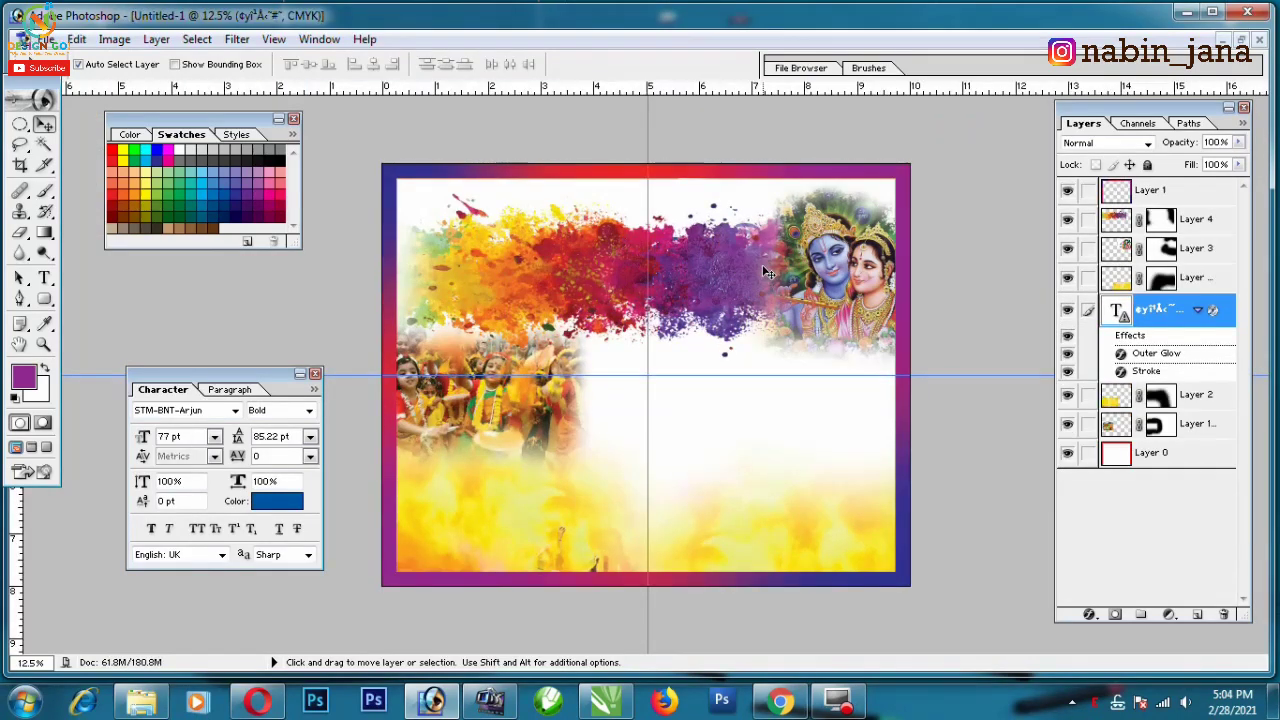
key(ctrl+t)
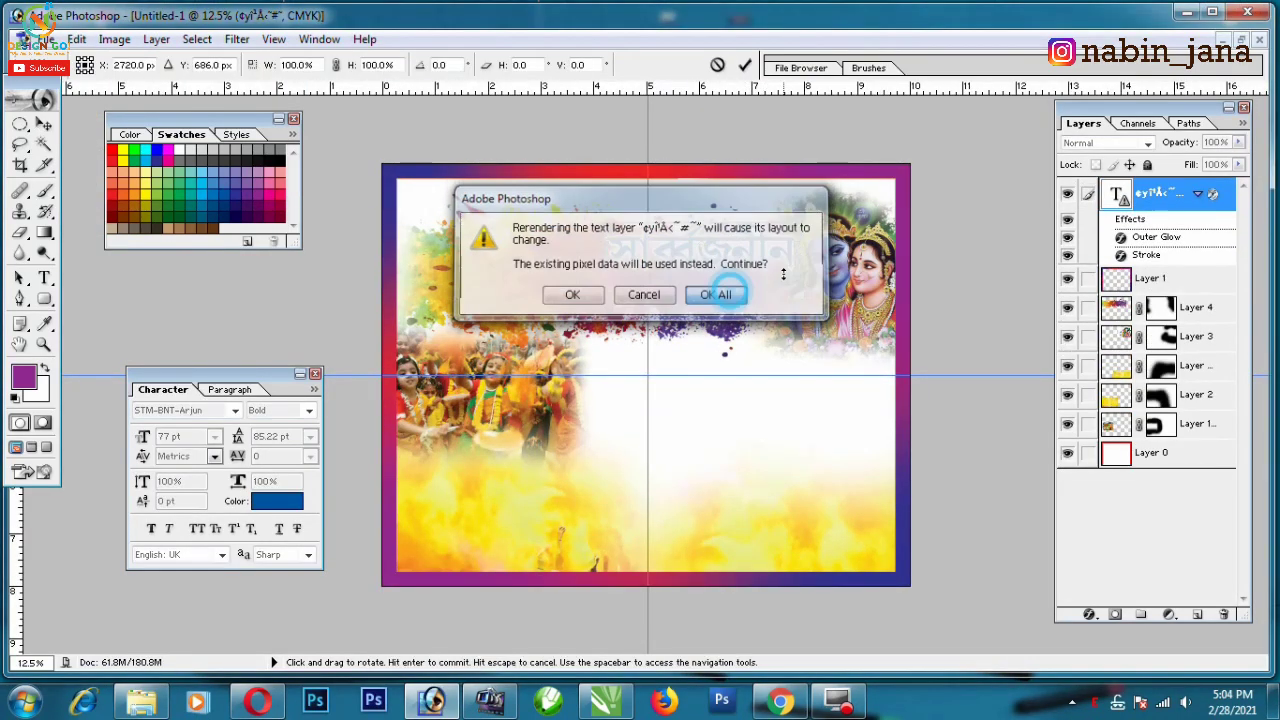
click(714, 289)
drag(792, 266, 716, 242)
key(Return)
- Clear the title's glow and stroke layer style, accepting the text warnings
right_click(1170, 193)
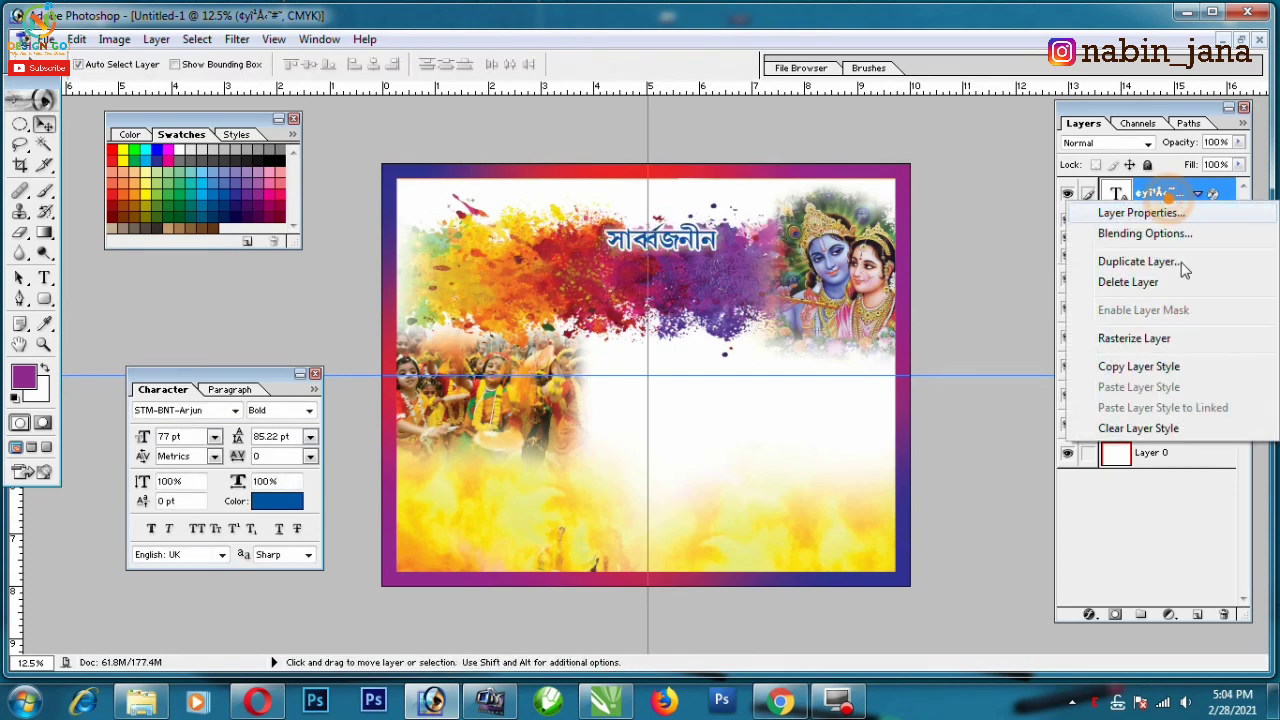
click(1160, 428)
click(704, 247)
key(Return)
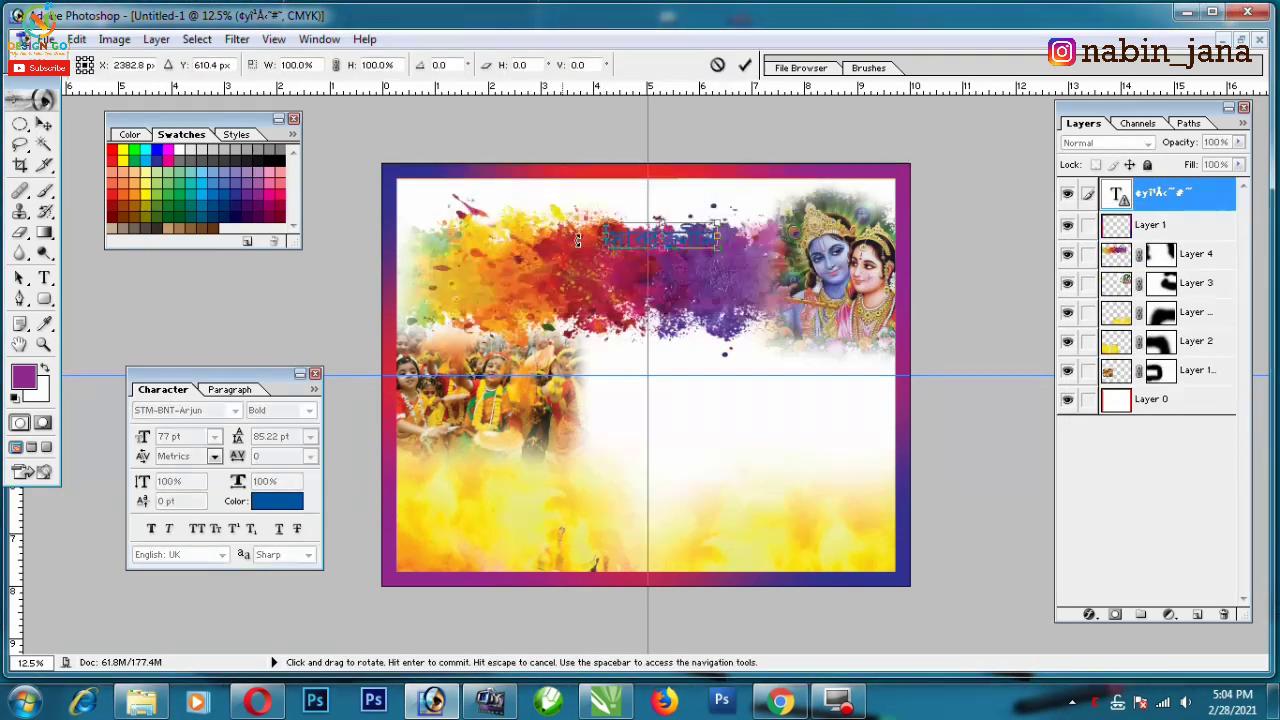
click(43, 280)
click(704, 245)
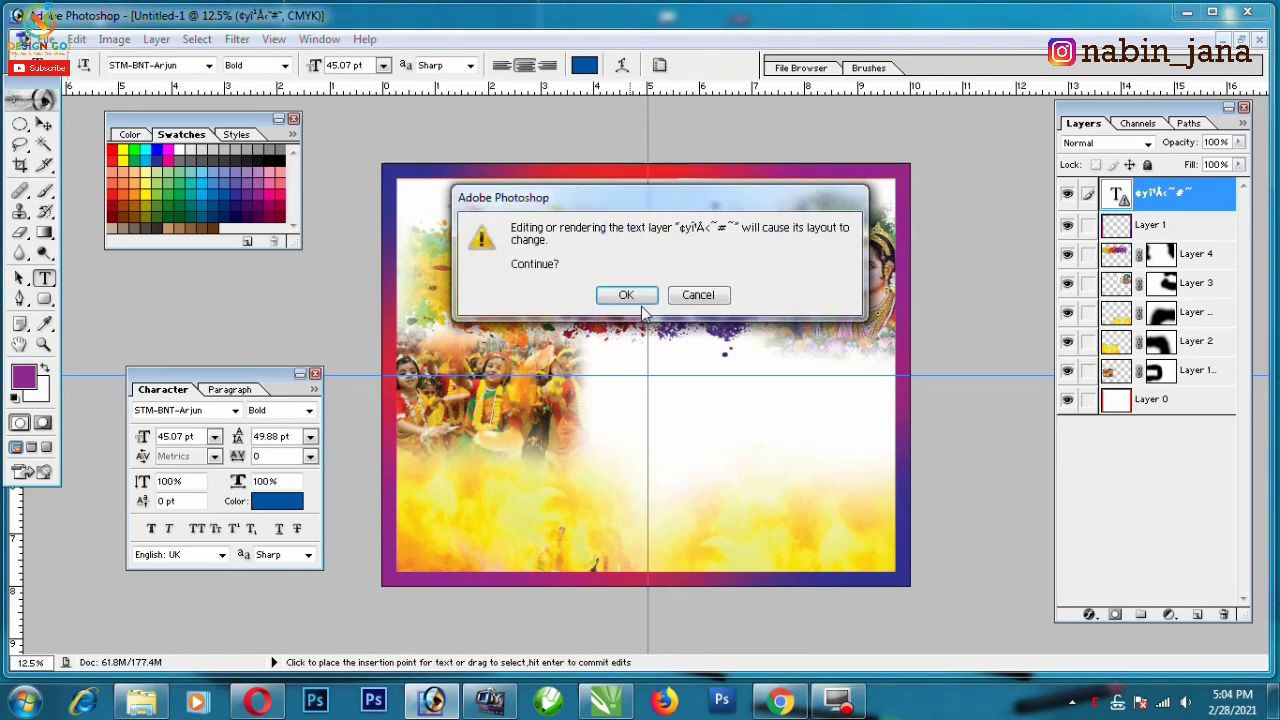
click(632, 291)
click(43, 126)
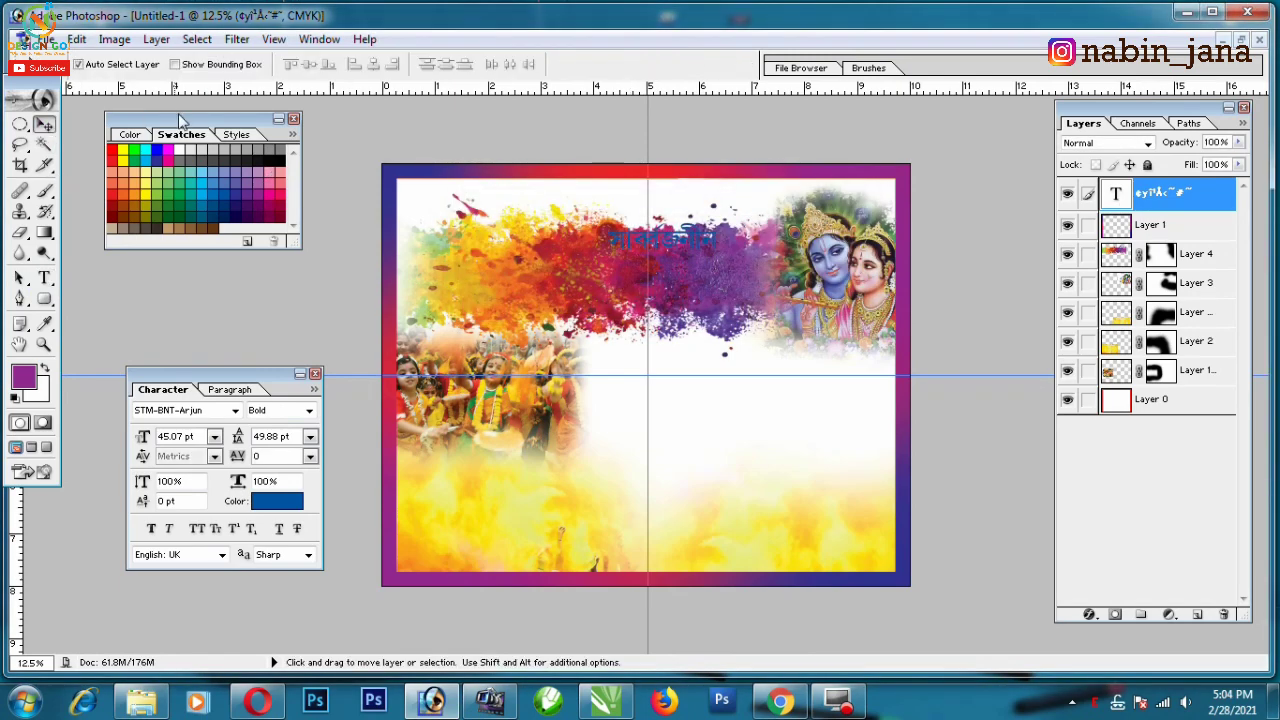
- Move the title to the top-left and place a duplicate of it mid-page
drag(180, 120, 105, 204)
key(ctrl+plus)
key(ctrl+t)
drag(690, 194, 492, 168)
key(Return)
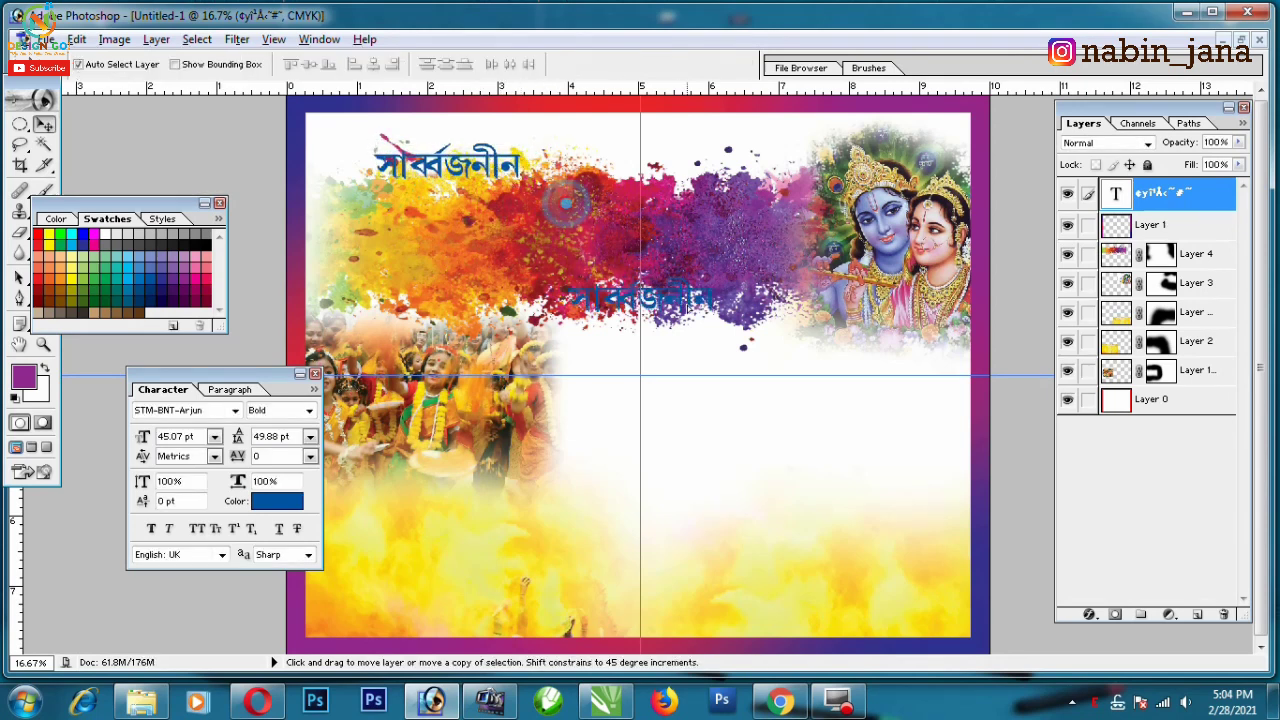
drag(683, 308, 748, 375)
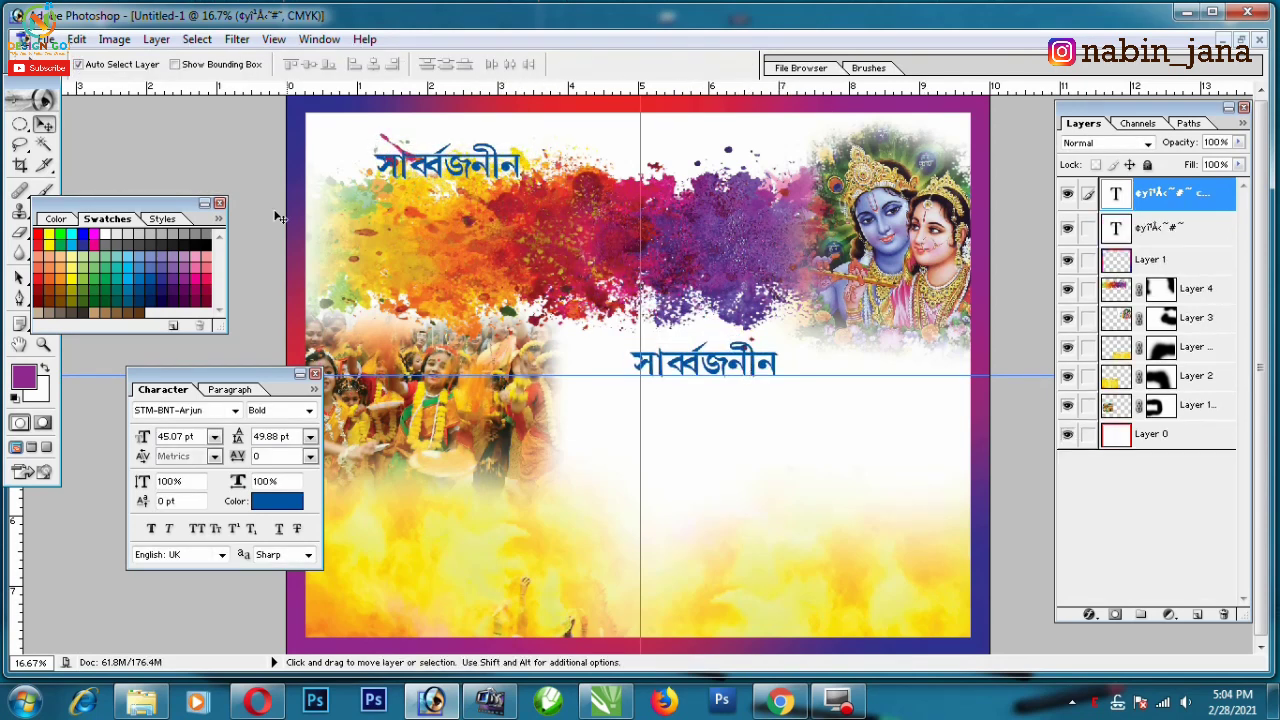
drag(110, 204, 166, 141)
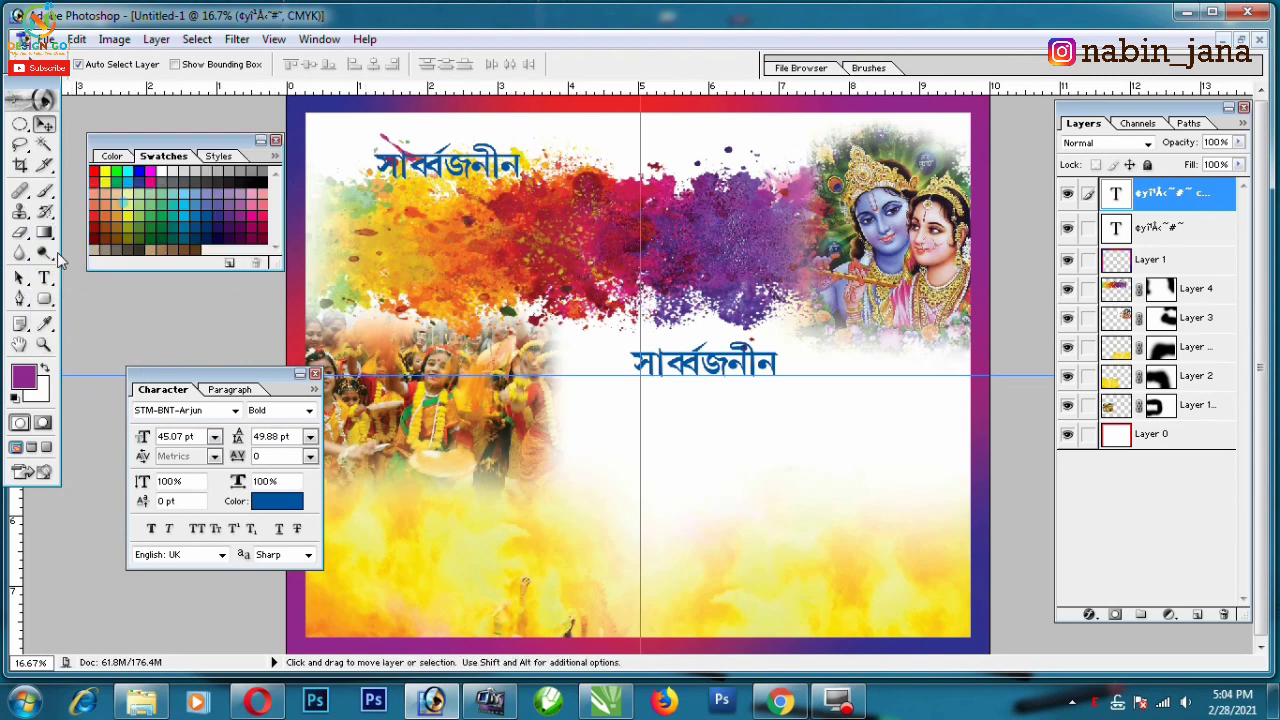
- Select the mid-page title copy and switch the Bijoy keyboard to Bangla Normal Style
click(44, 279)
double_click(705, 363)
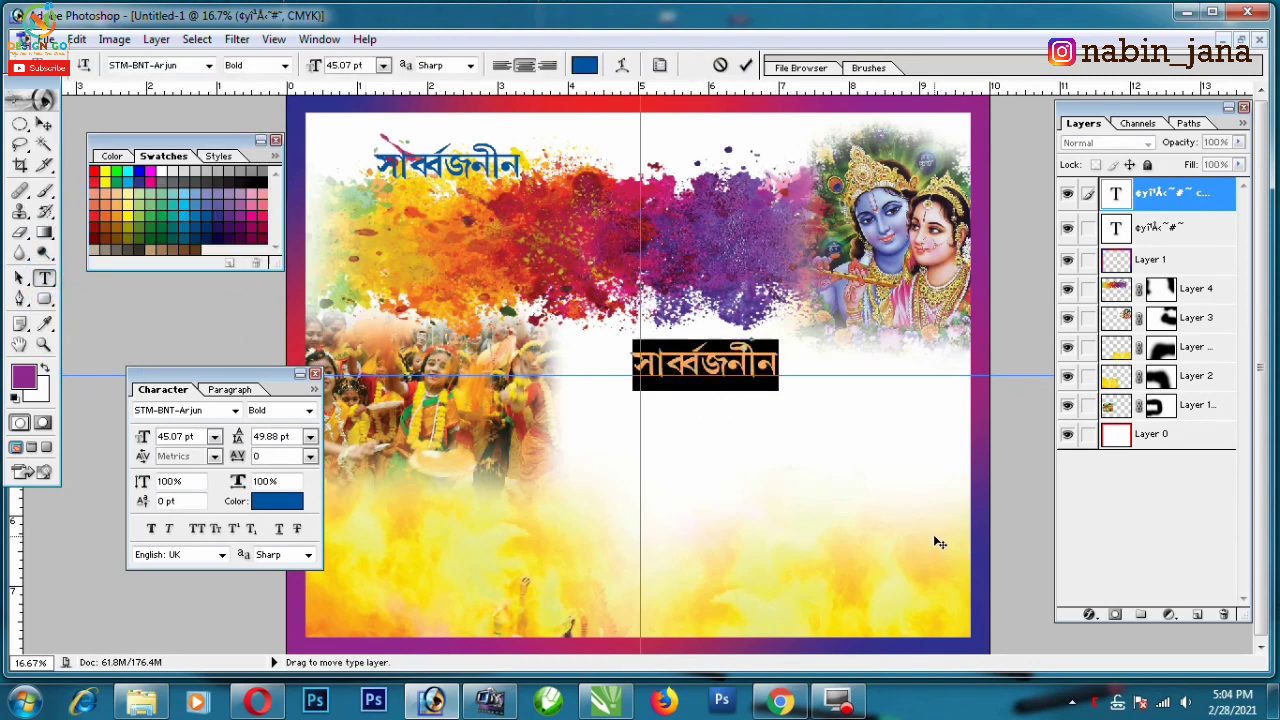
right_click(1097, 703)
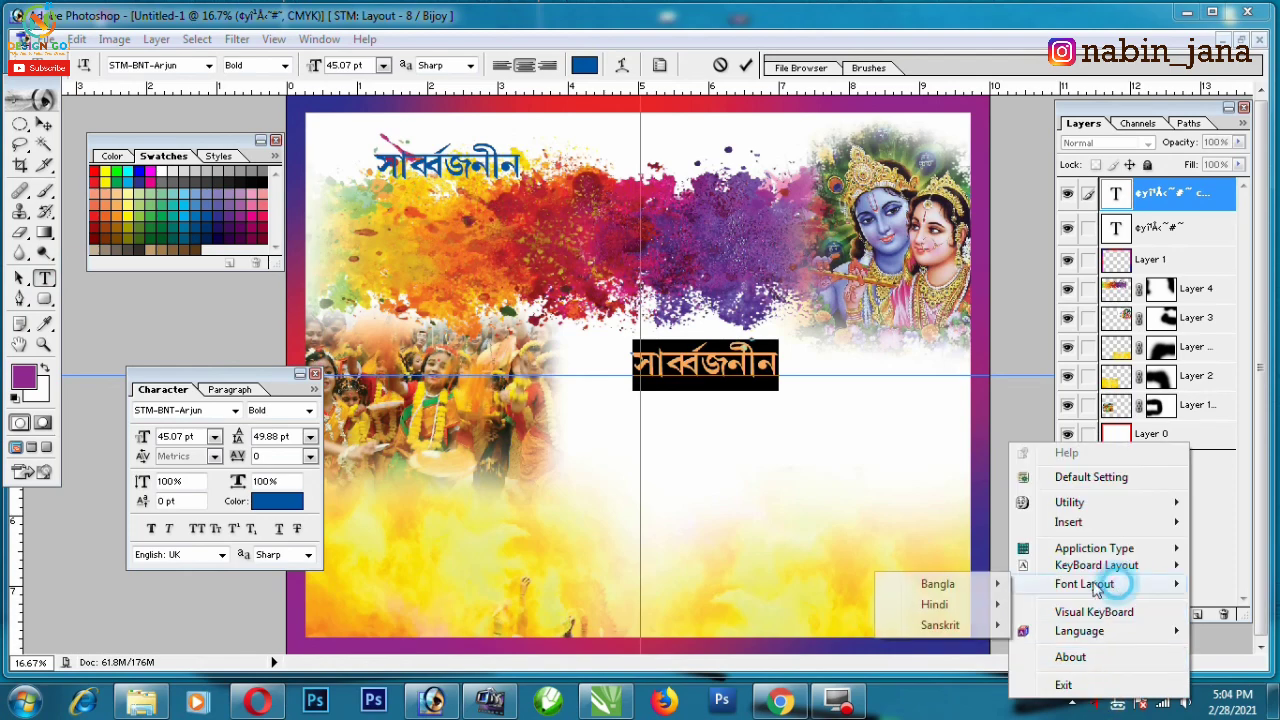
click(970, 578)
right_click(1090, 704)
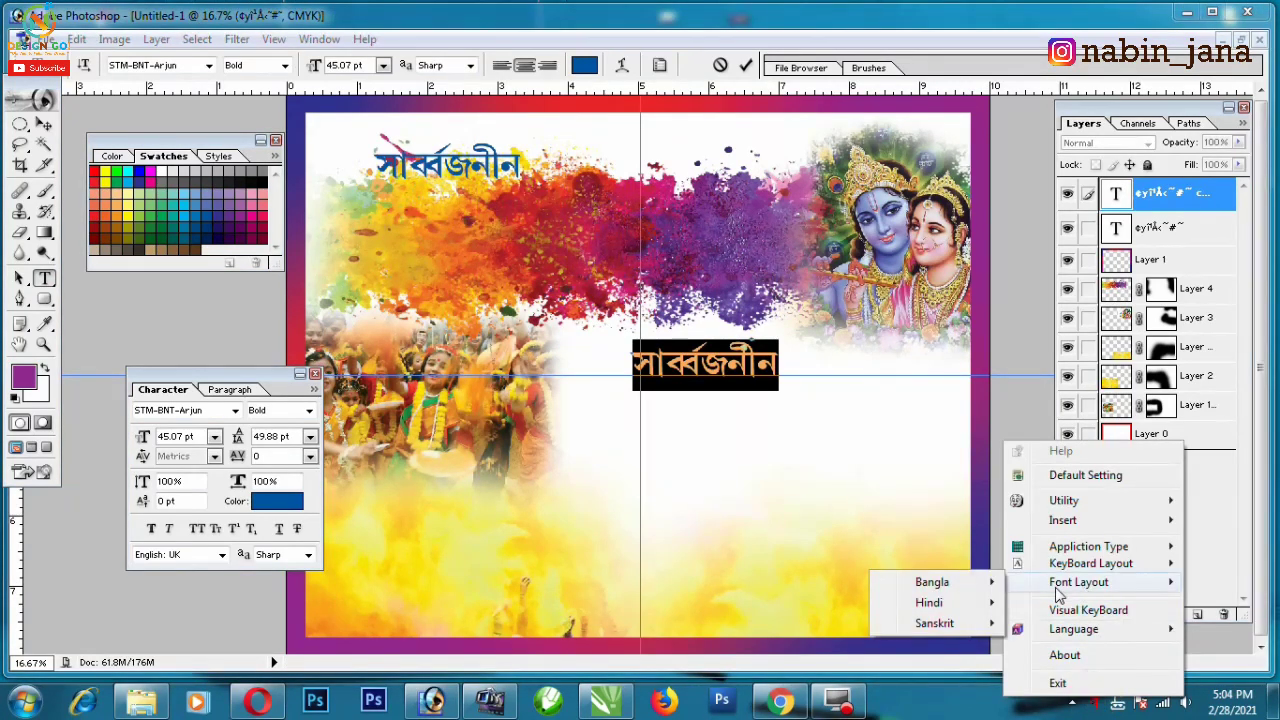
click(1085, 579)
- Replace the copy with the two-line text 'ও সাংস্কৃতিক অনুষ্ঠান'
click(709, 385)
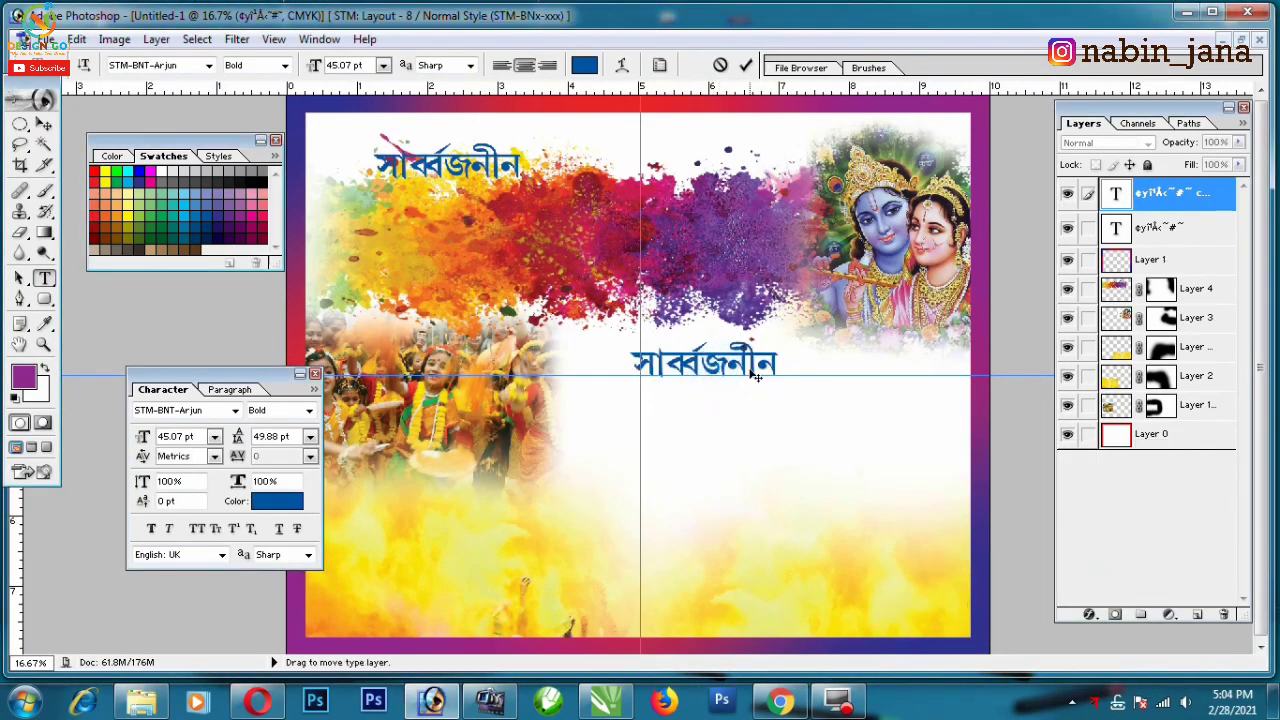
double_click(750, 365)
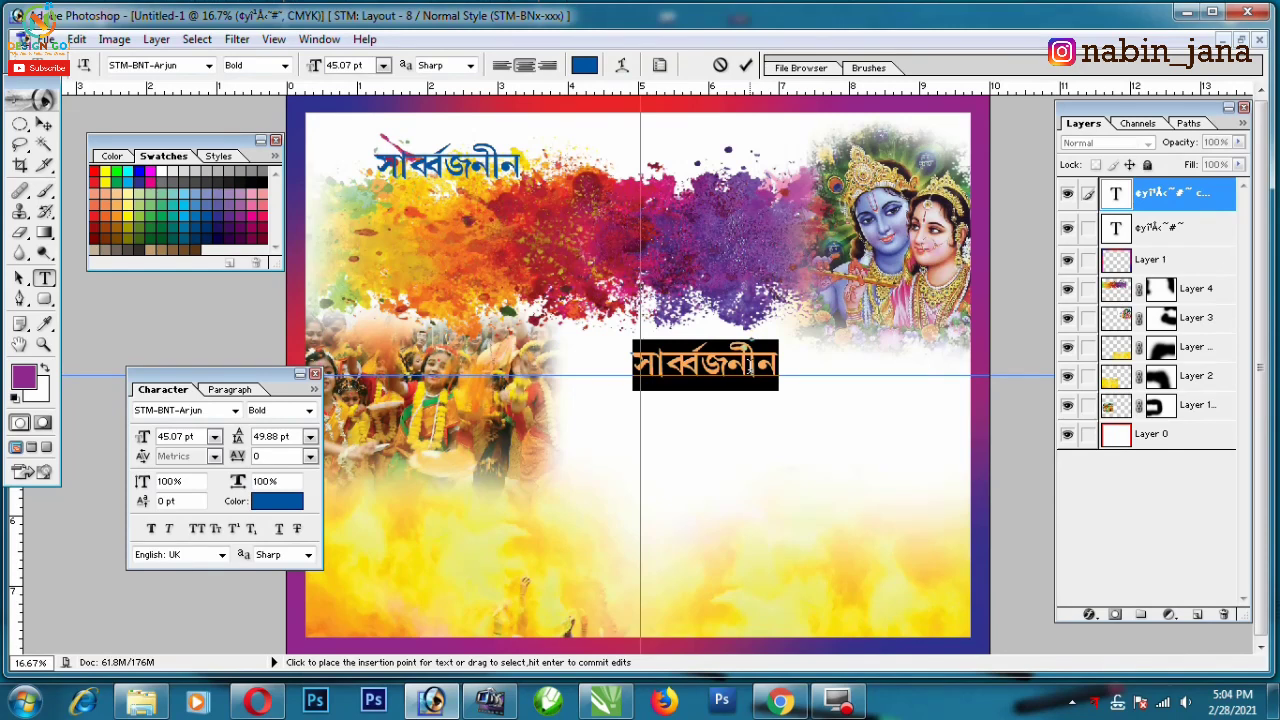
text(ও )
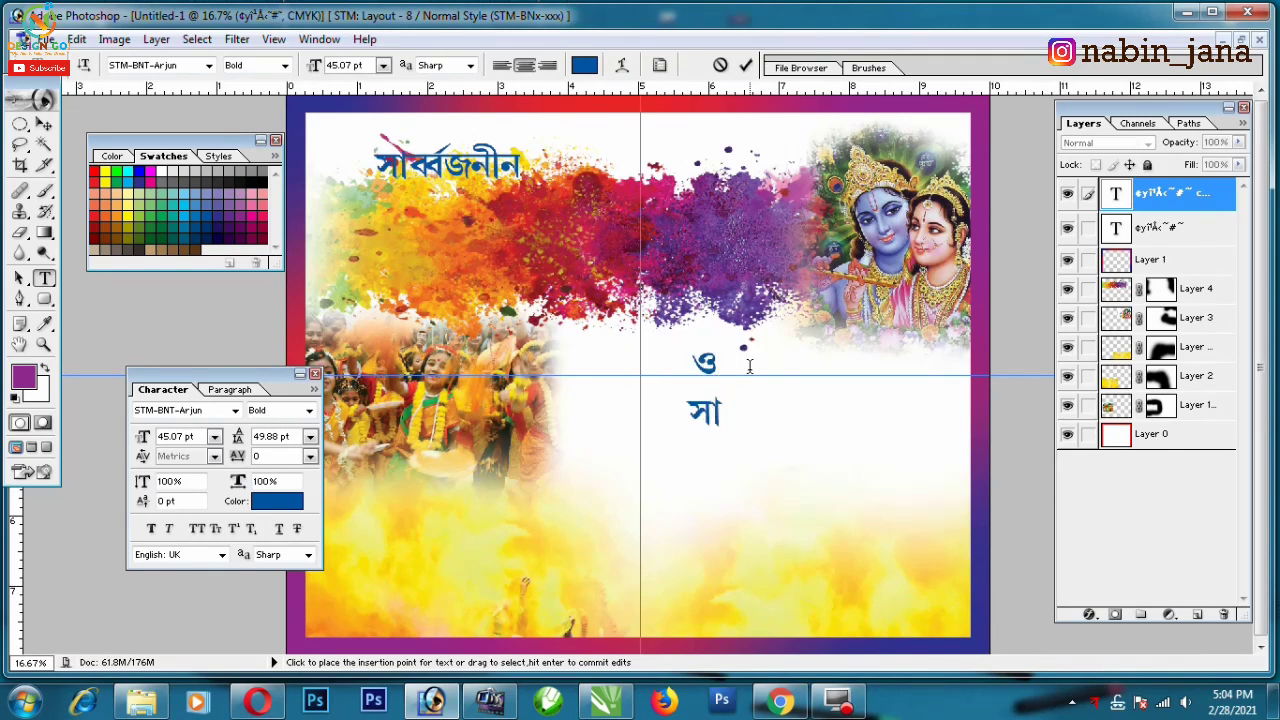
text(সাংস্কৃ)
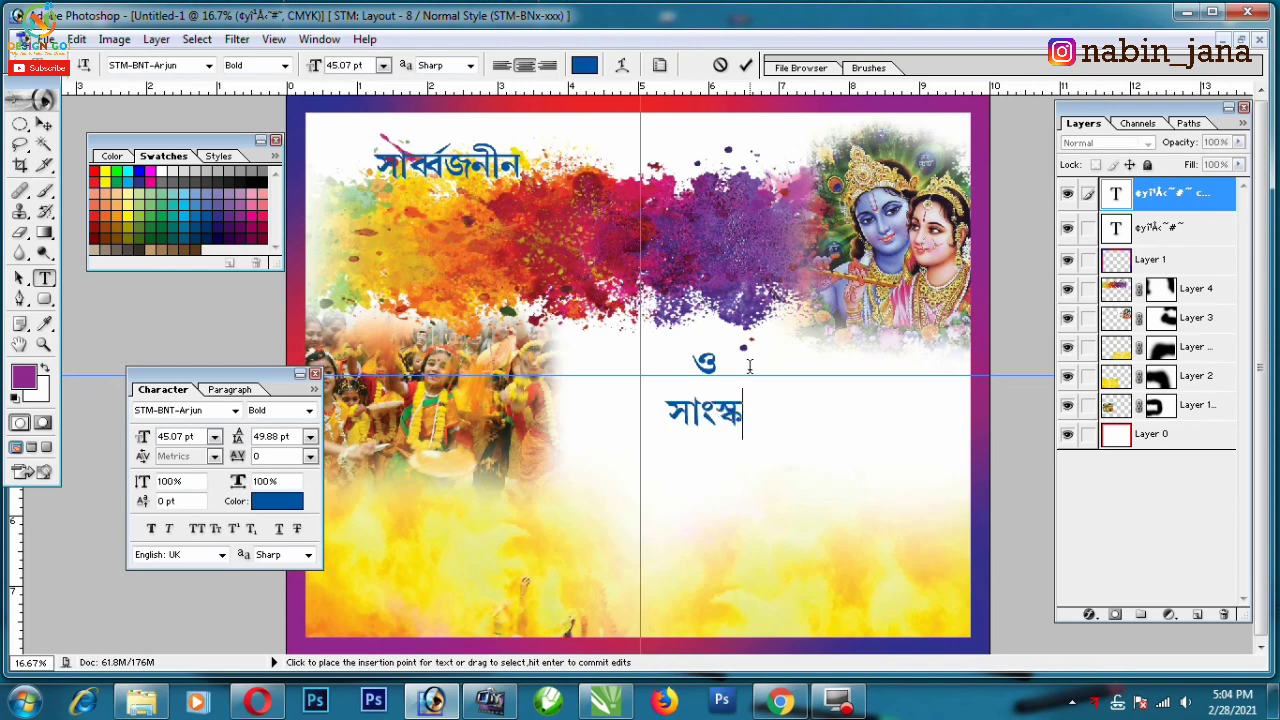
text(তিক অ)
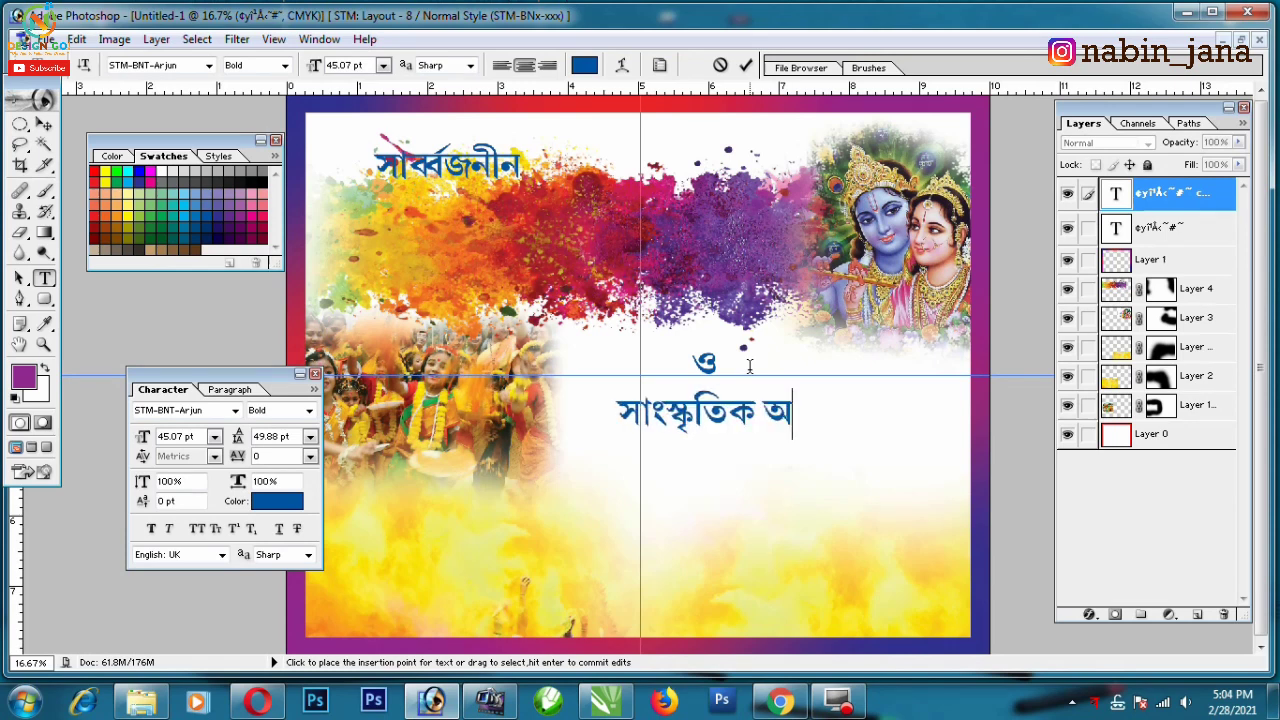
text(নুষ্ঠ)
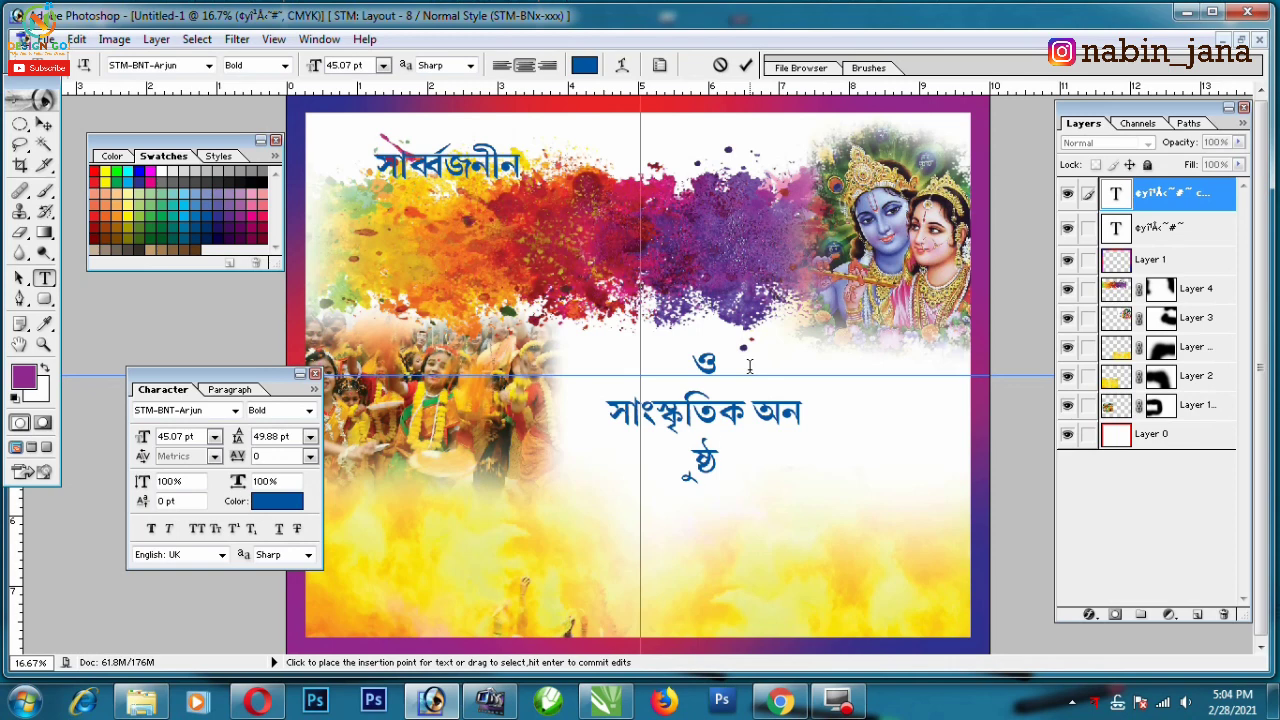
text(ান)
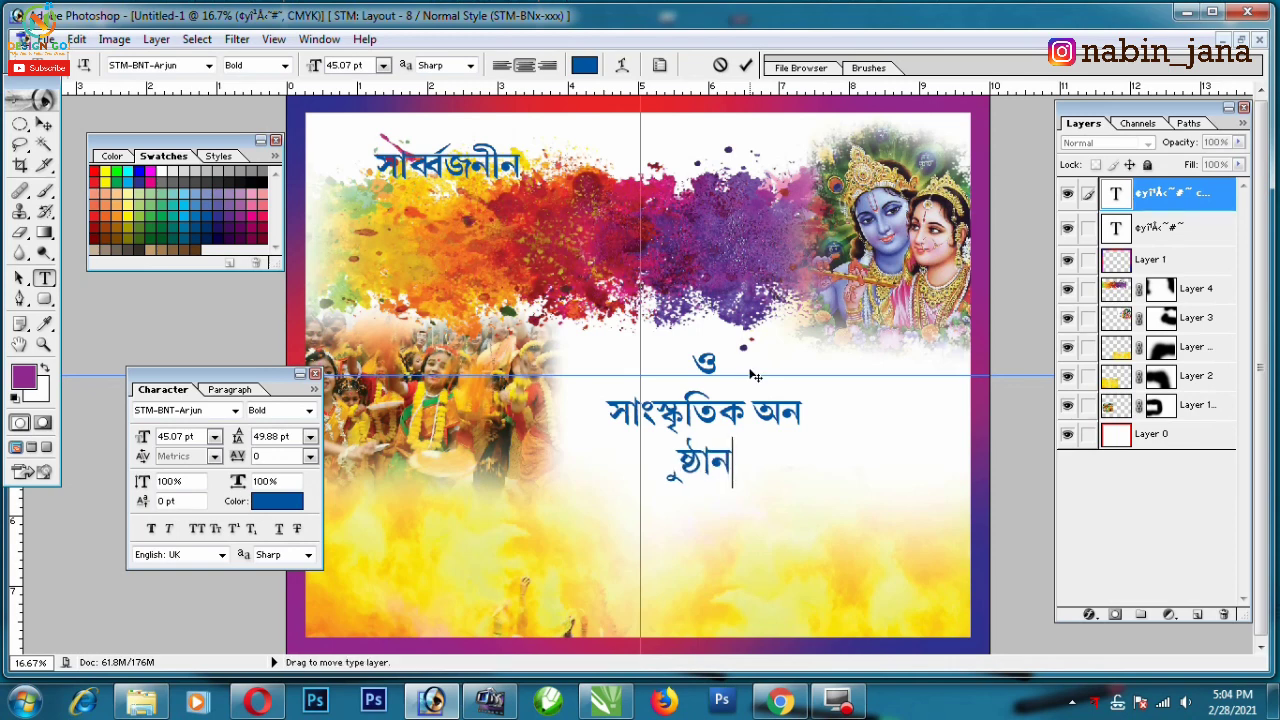
key(ctrl+a)
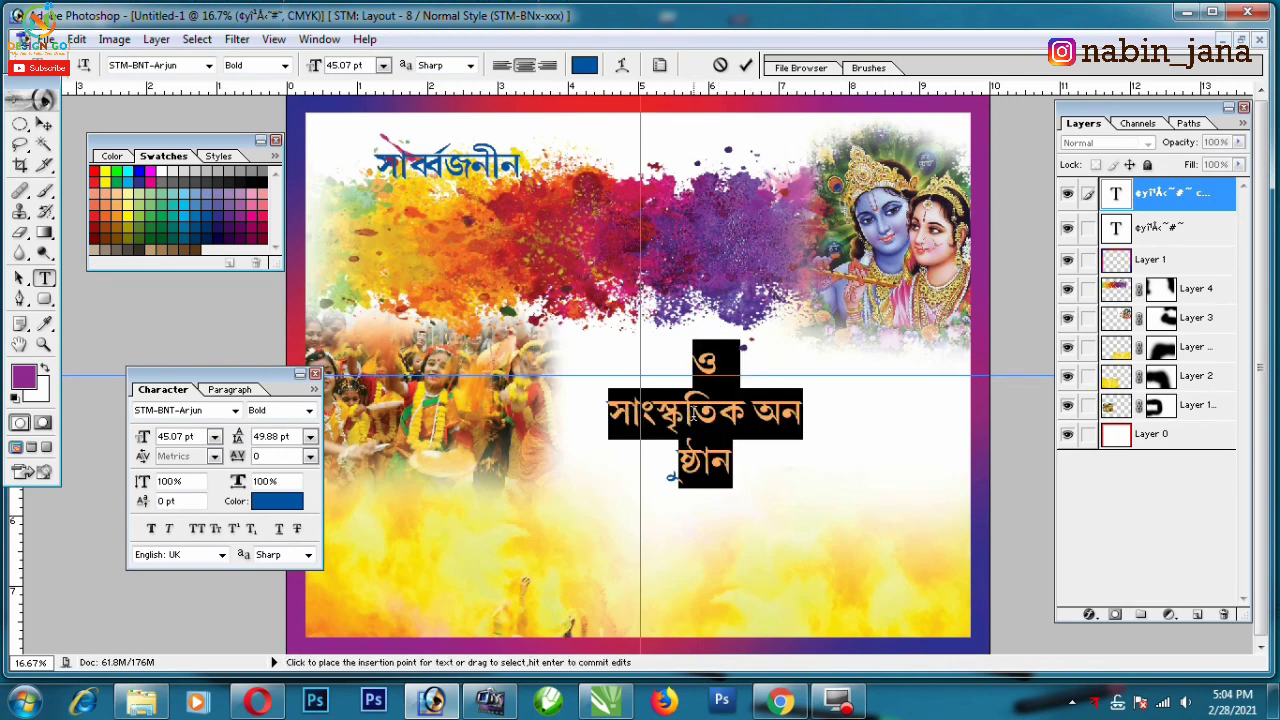
key(ctrl+h)
key(ctrl+h)
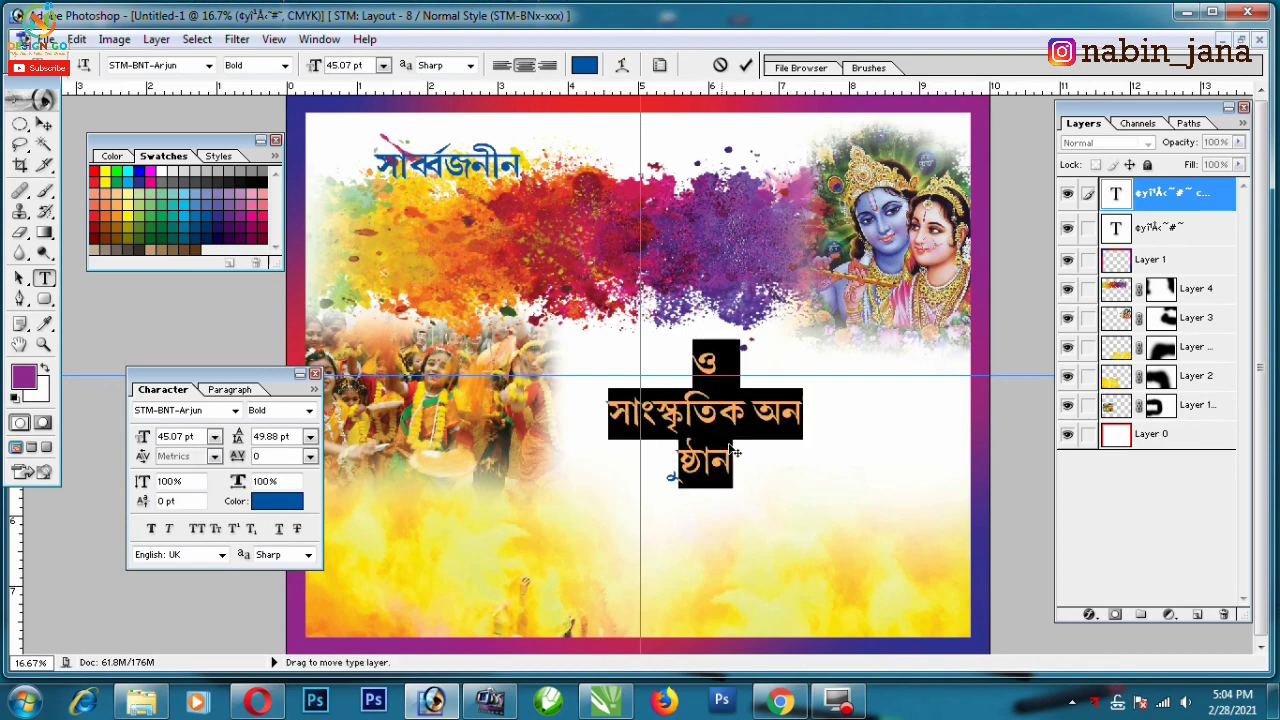
- Set the new text to 18 pt with Auto leading and commit it
click(214, 437)
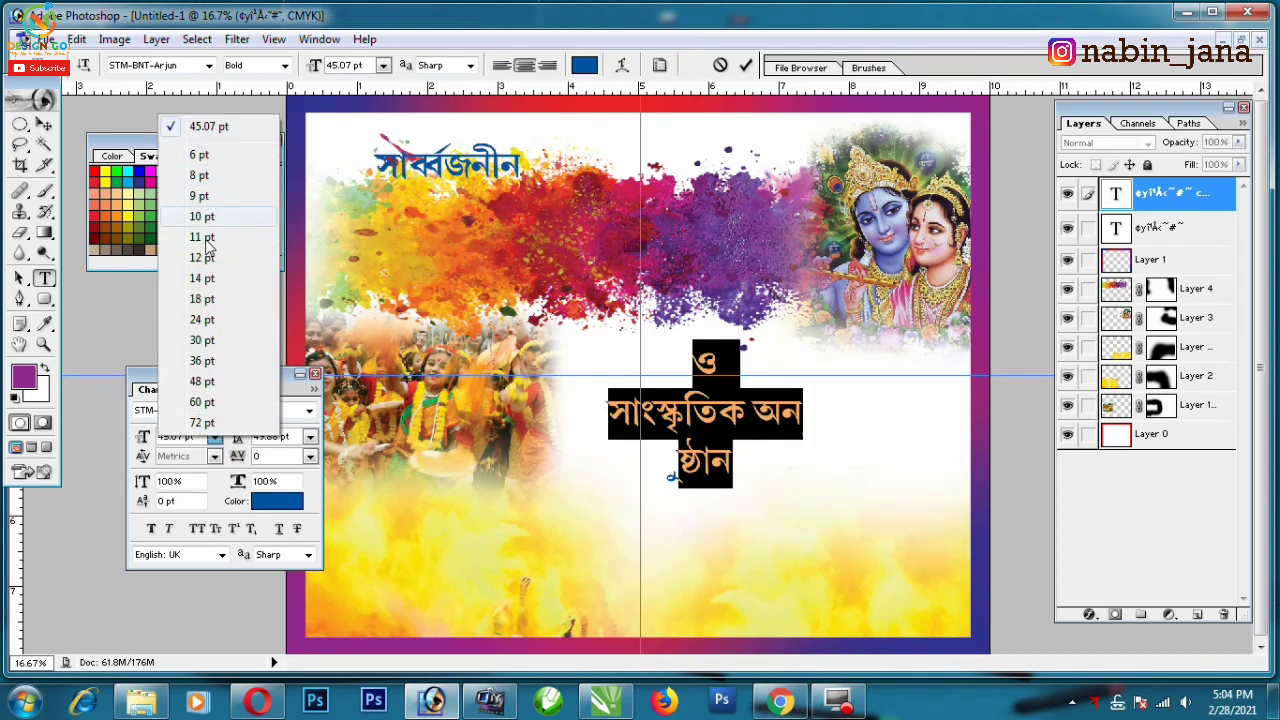
click(201, 299)
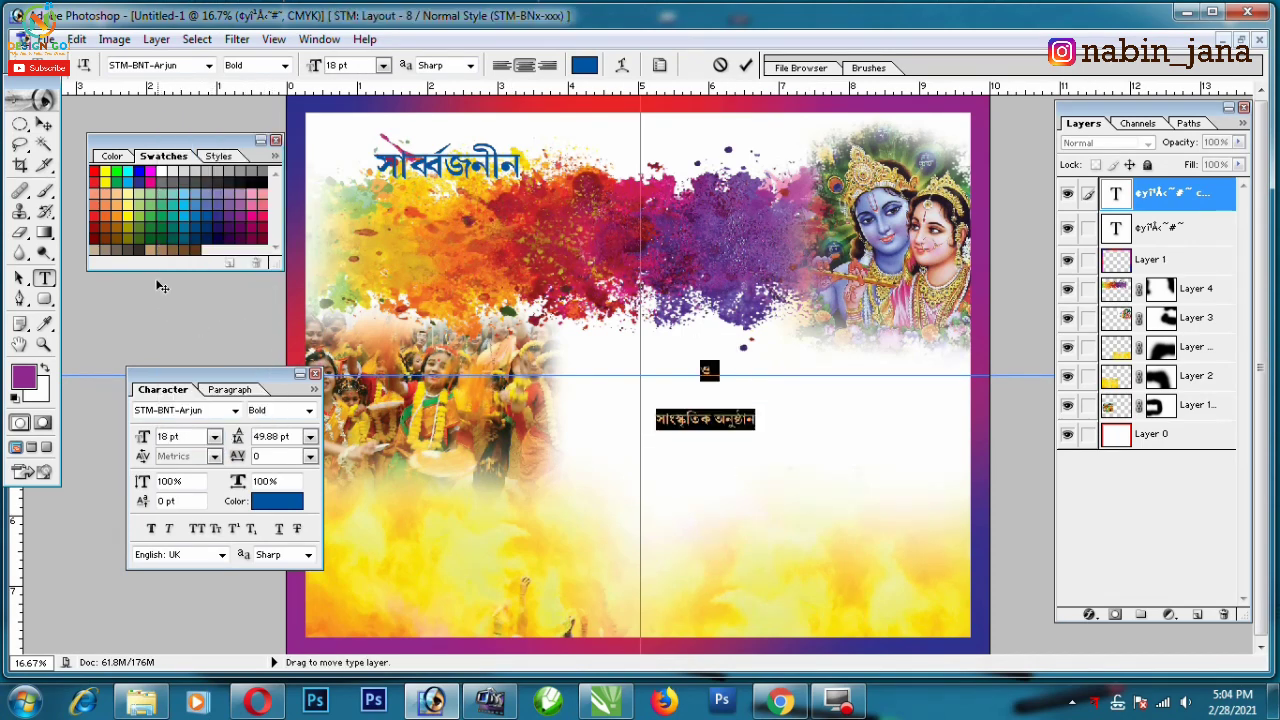
click(311, 437)
click(298, 123)
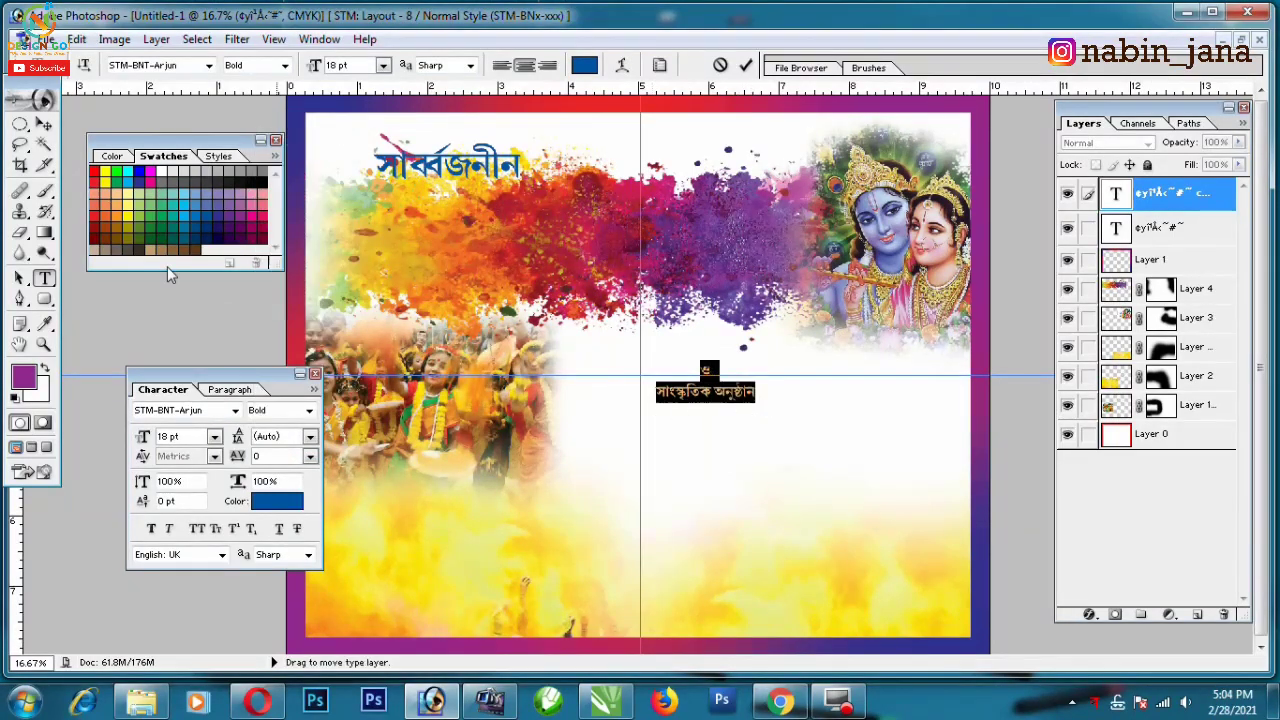
click(44, 124)
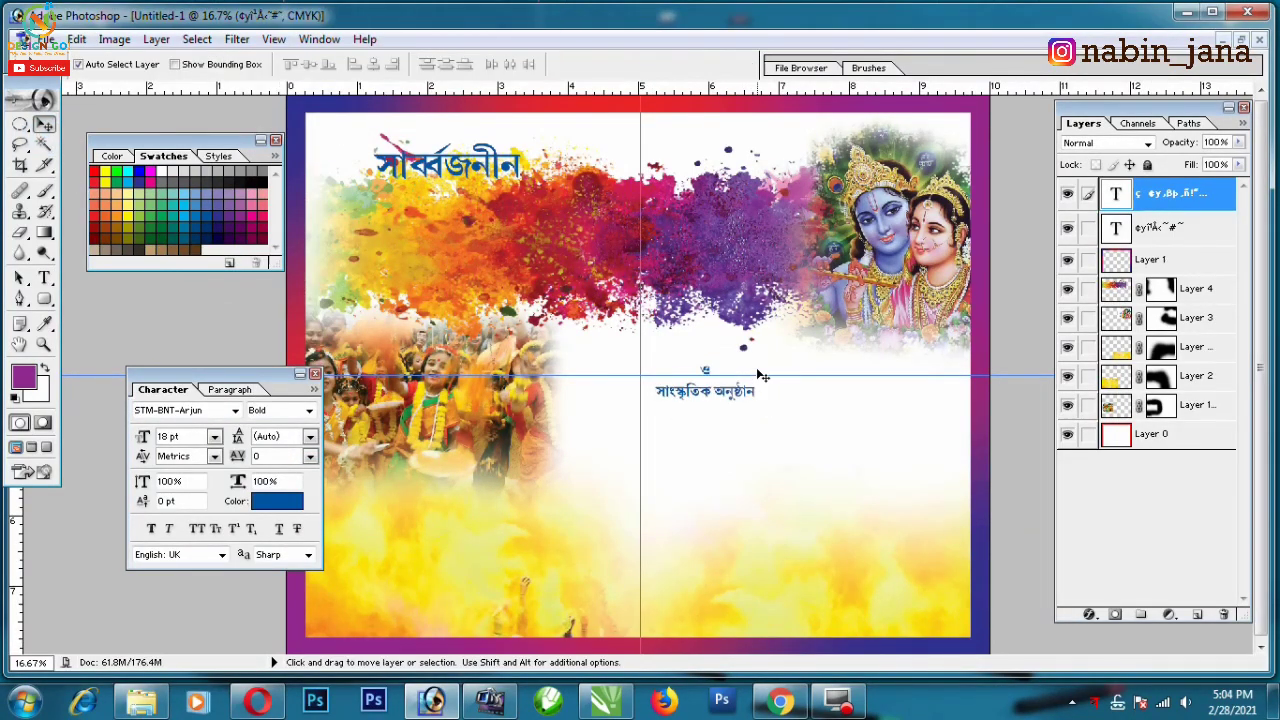
key(ctrl+t)
- Enlarge the title text to about double size and drag a copy below it
drag(755, 363, 813, 345)
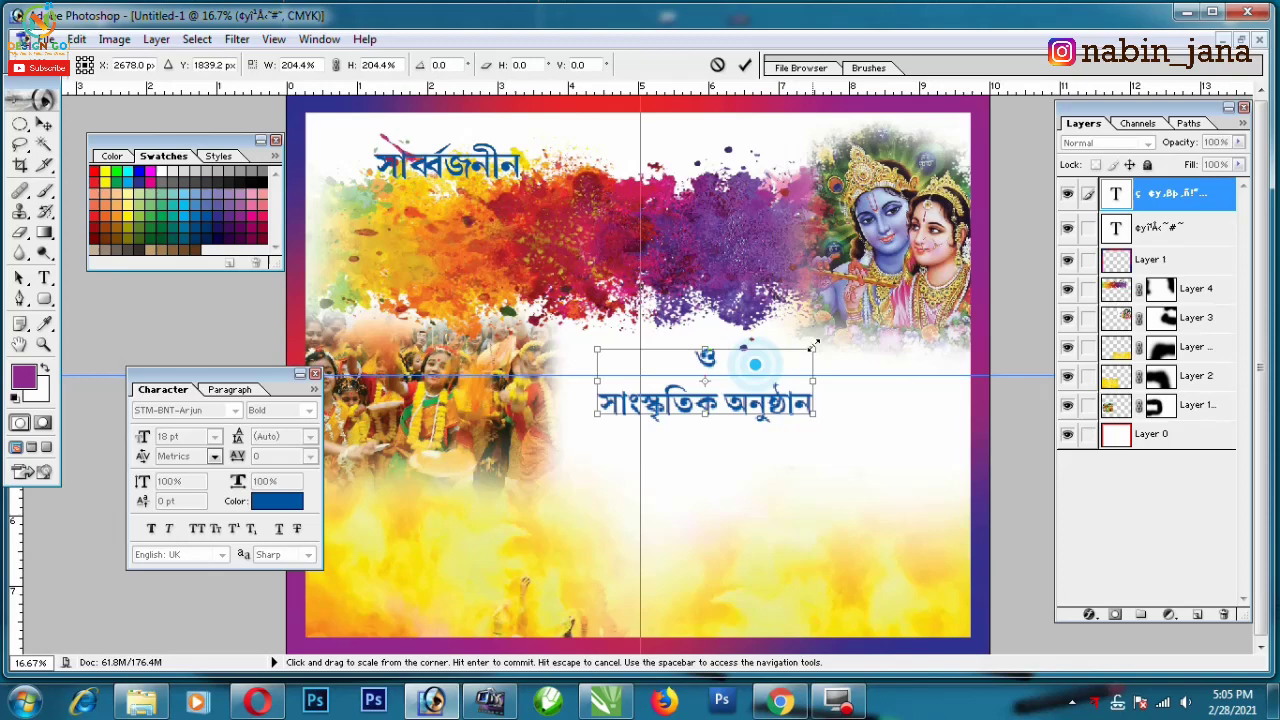
double_click(762, 377)
drag(785, 433, 822, 550)
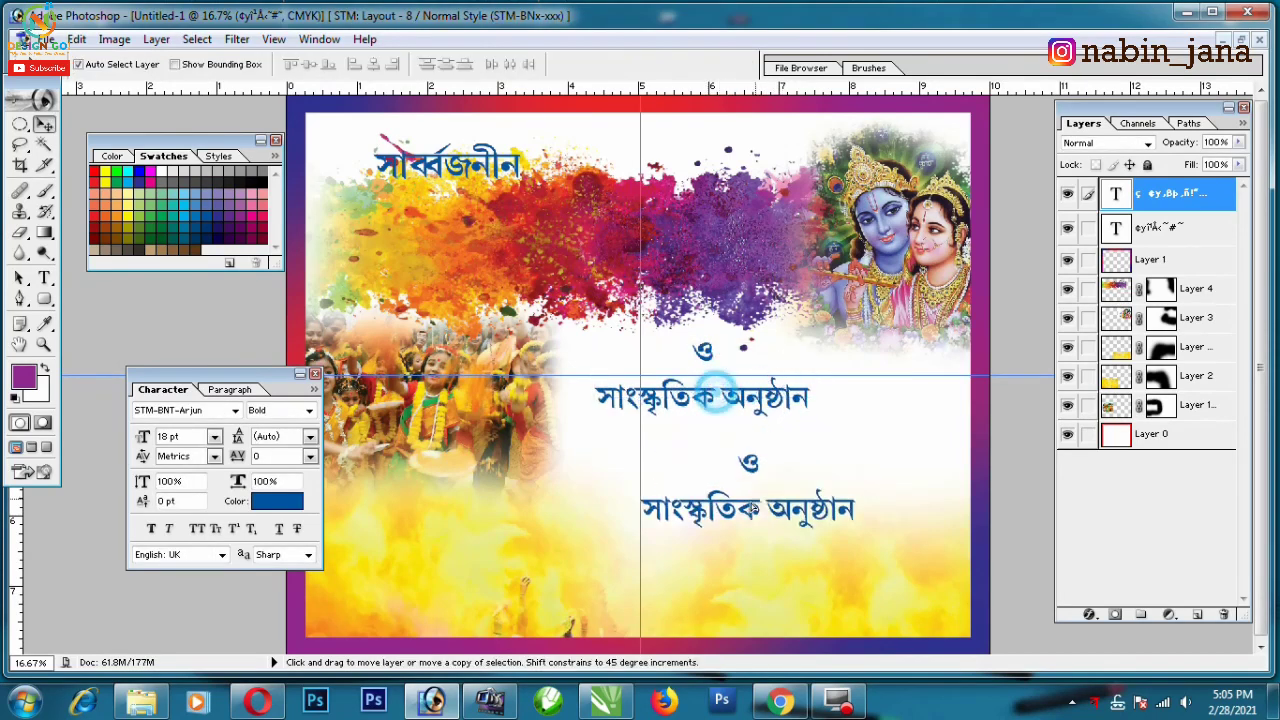
- Retype the lower copy as 'পরিচালনায়-'
click(44, 279)
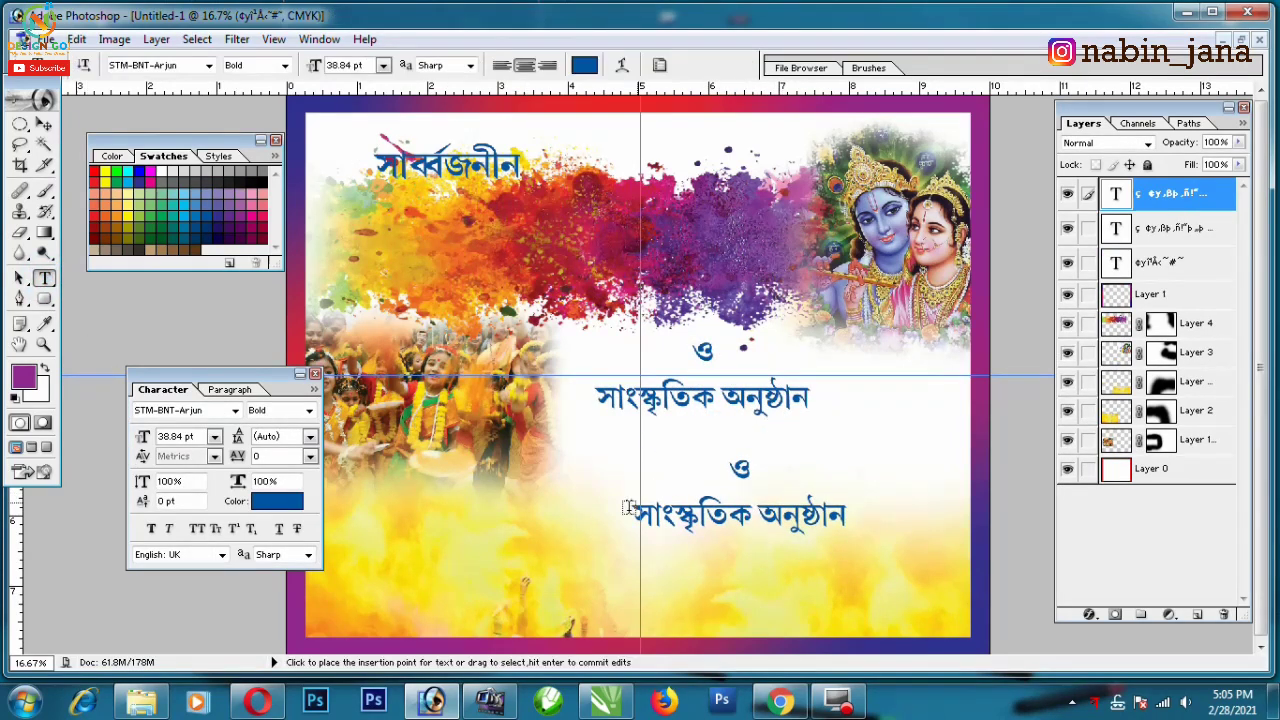
click(740, 515)
key(ctrl+a)
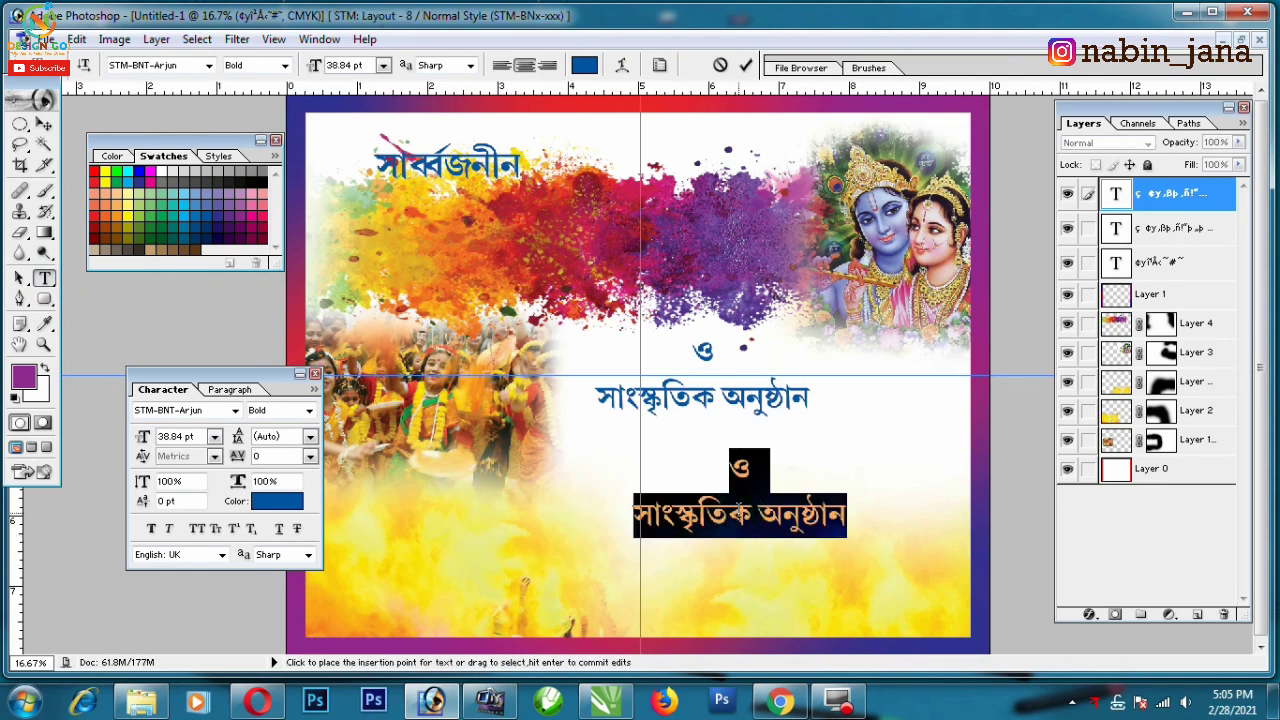
text(পরি)
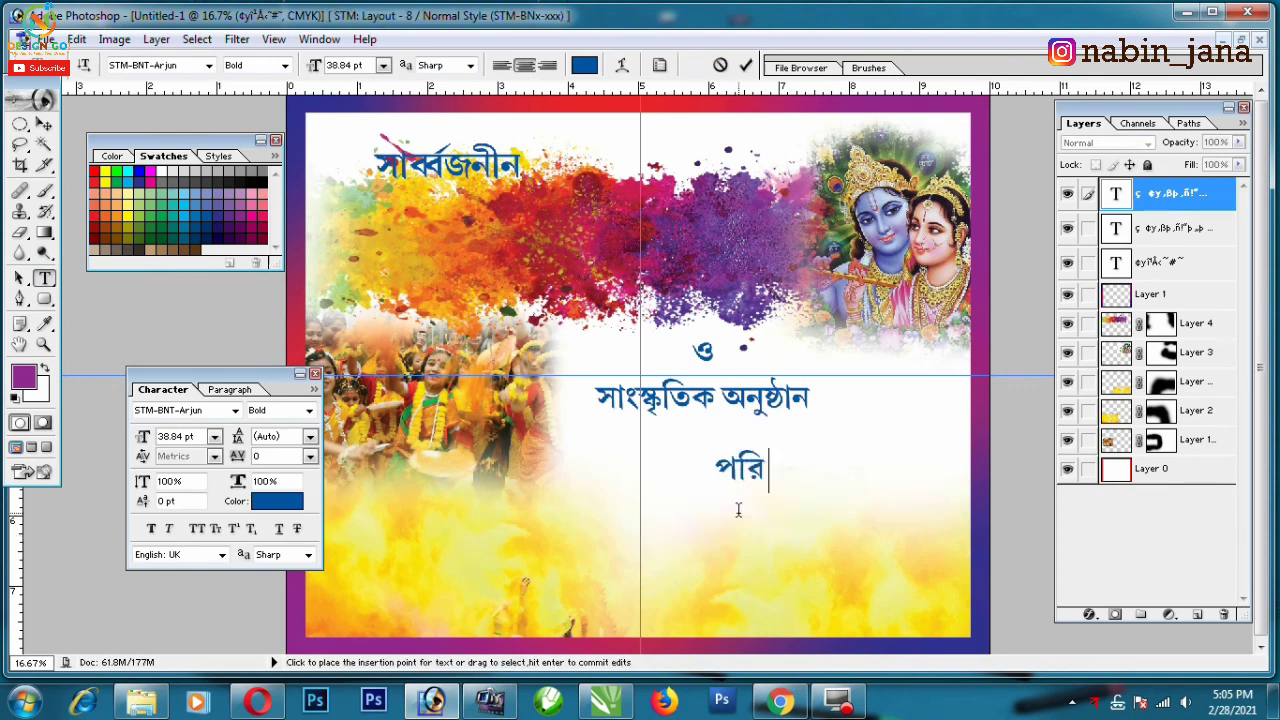
text(চাল)
key(BackSpace)
key(BackSpace)
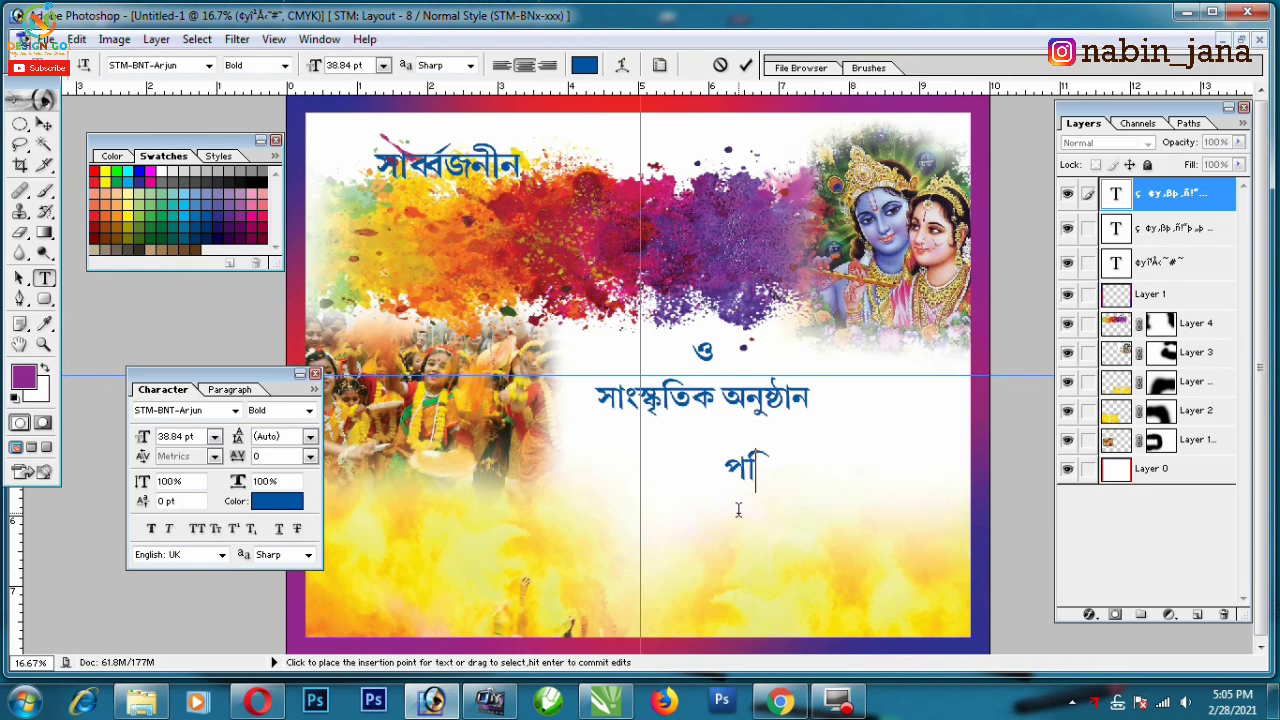
text(া)
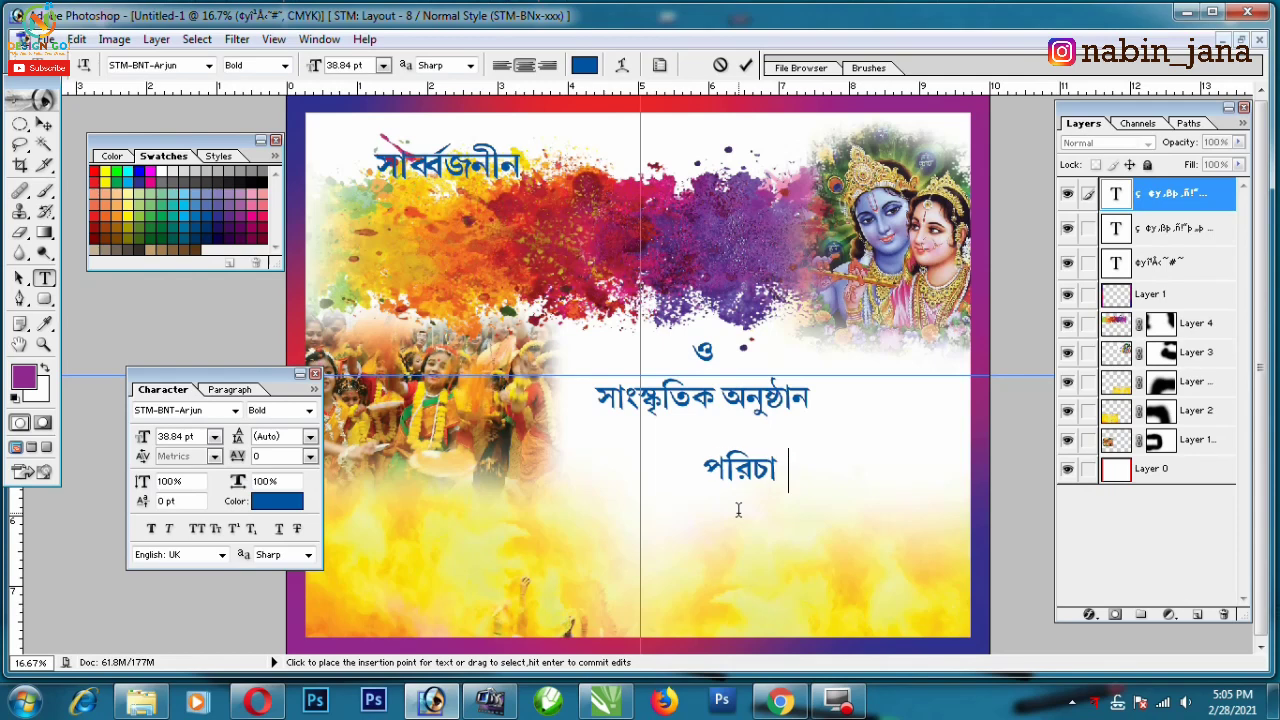
text(লনায়-)
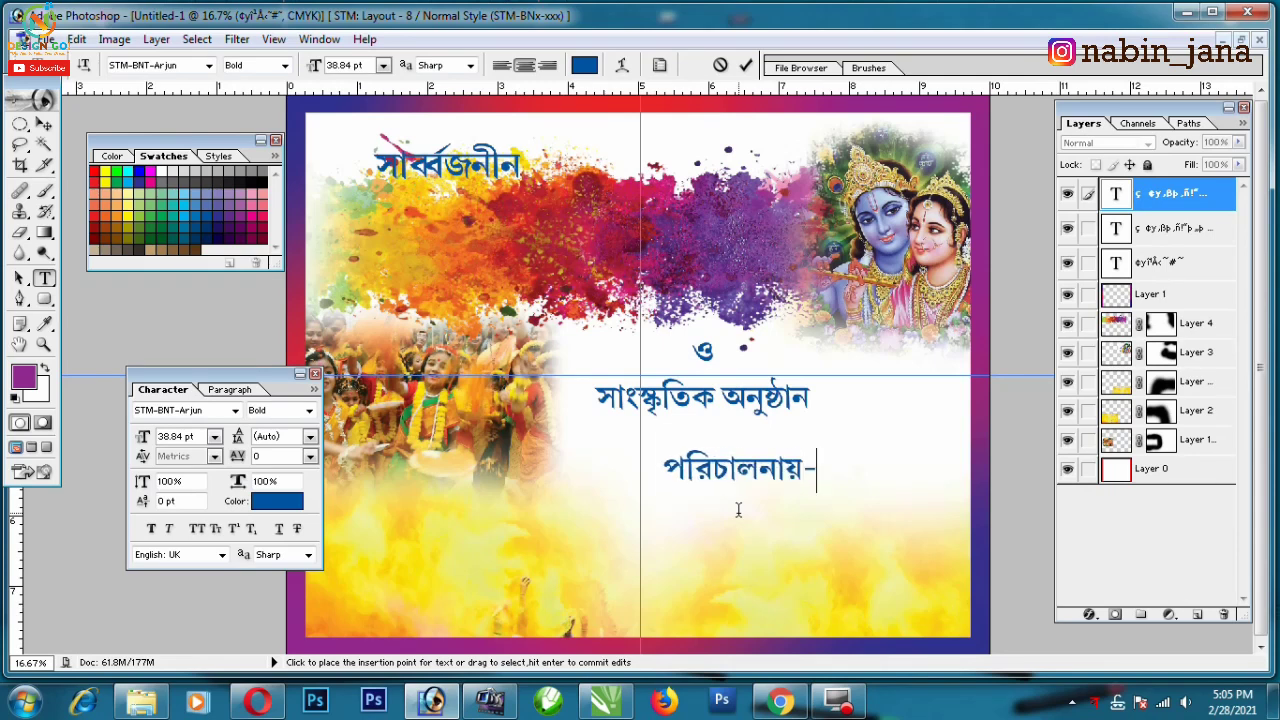
key(Return)
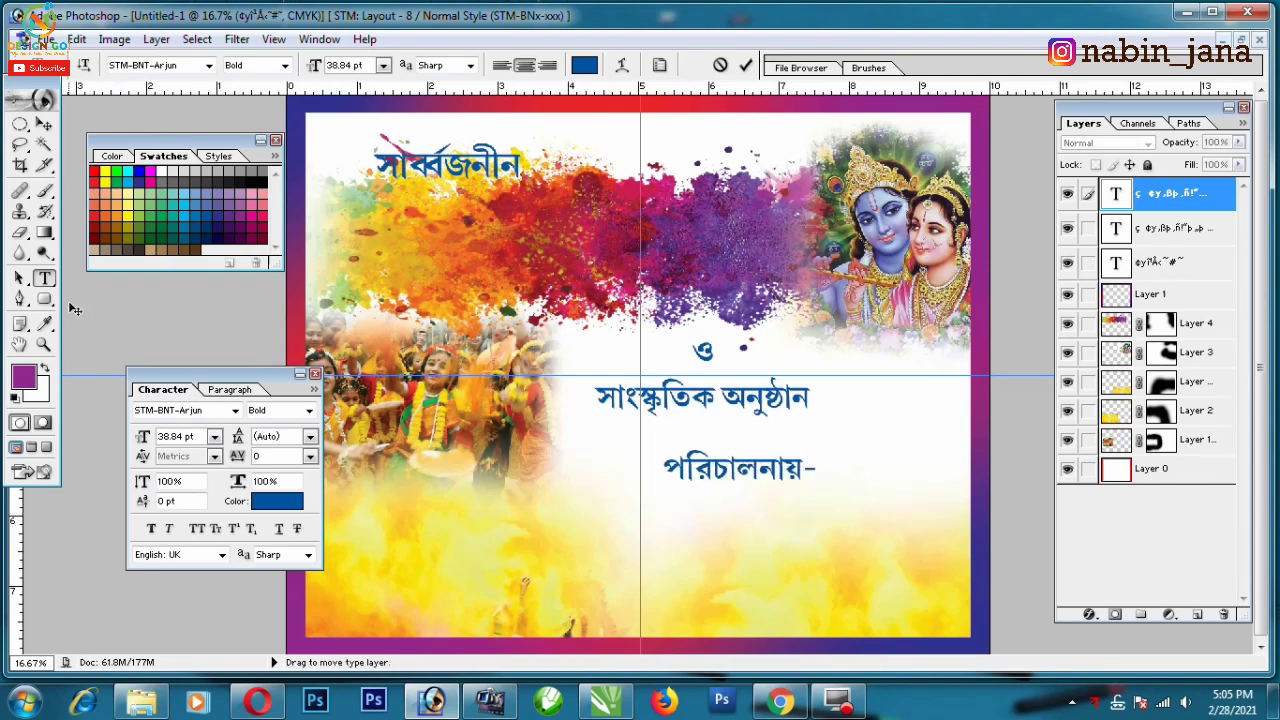
- Shrink the 'পরিচালনায়-' line to about half size
click(43, 124)
key(ctrl+t)
drag(834, 497, 746, 452)
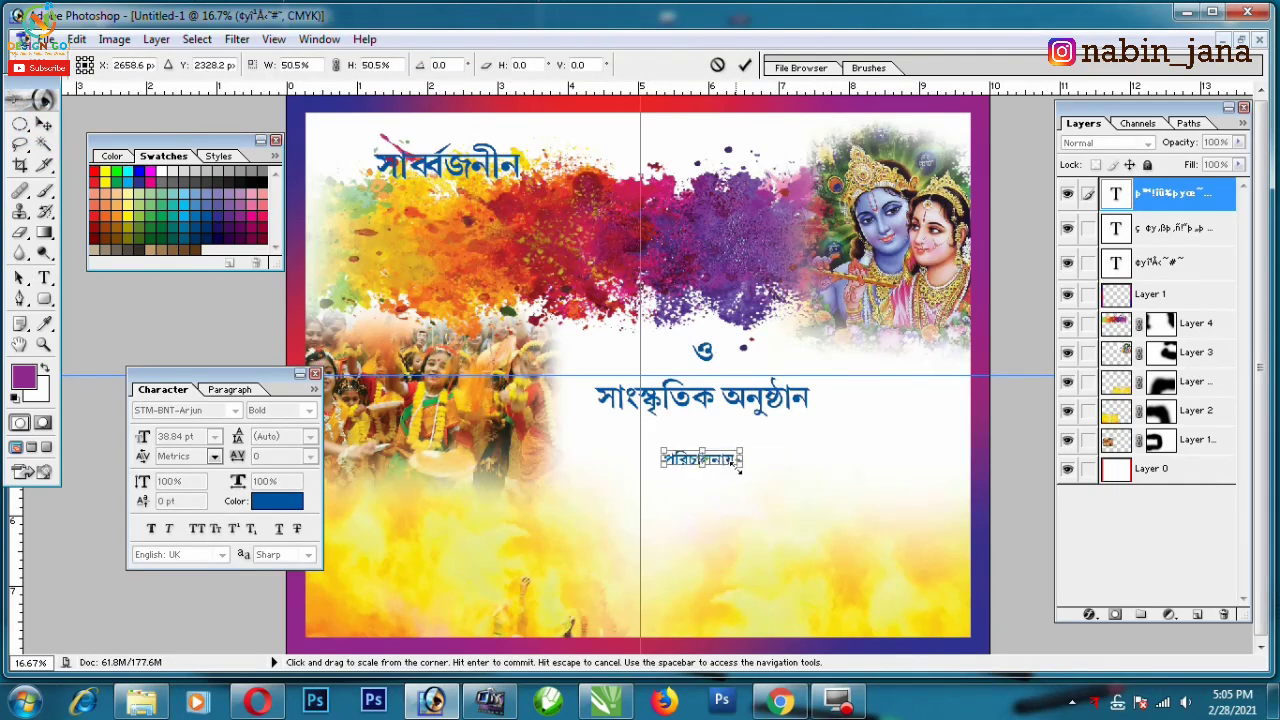
key(Return)
click(720, 465)
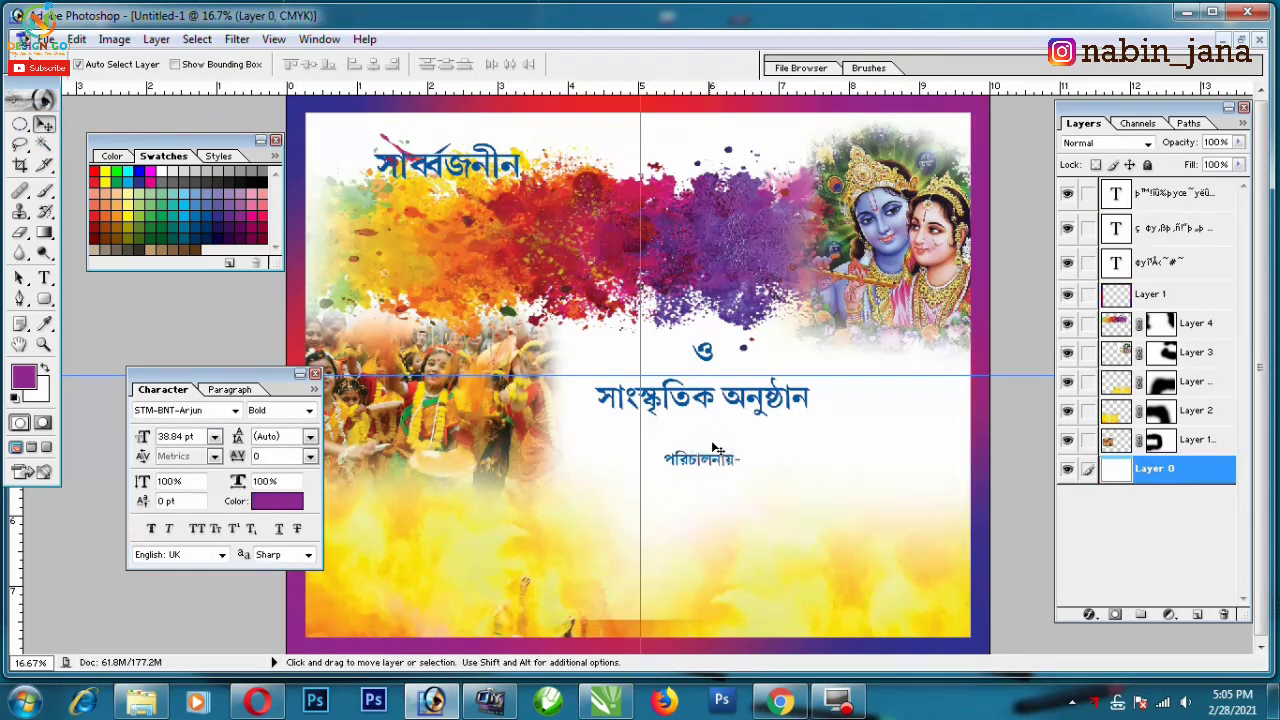
- Duplicate the 'পরিচালনায়-' line and retype the copy as 'কিশোর সংঘ'
drag(720, 465, 725, 437)
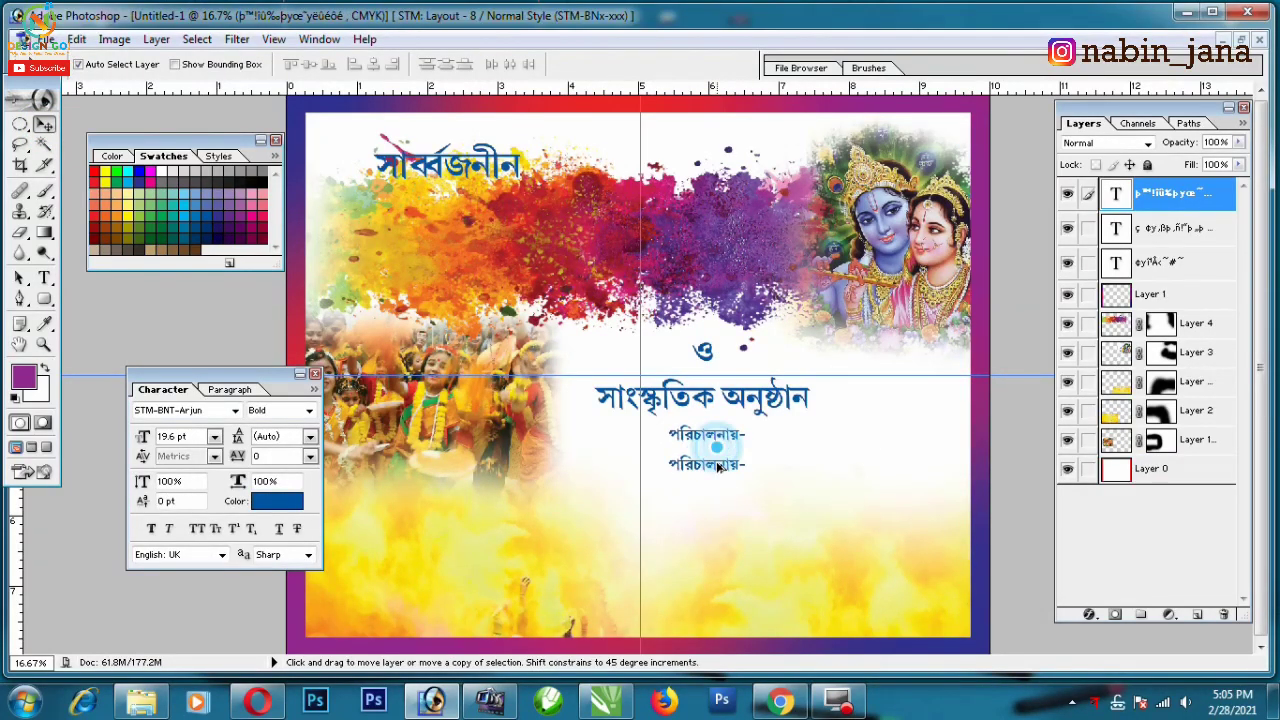
click(44, 278)
double_click(706, 463)
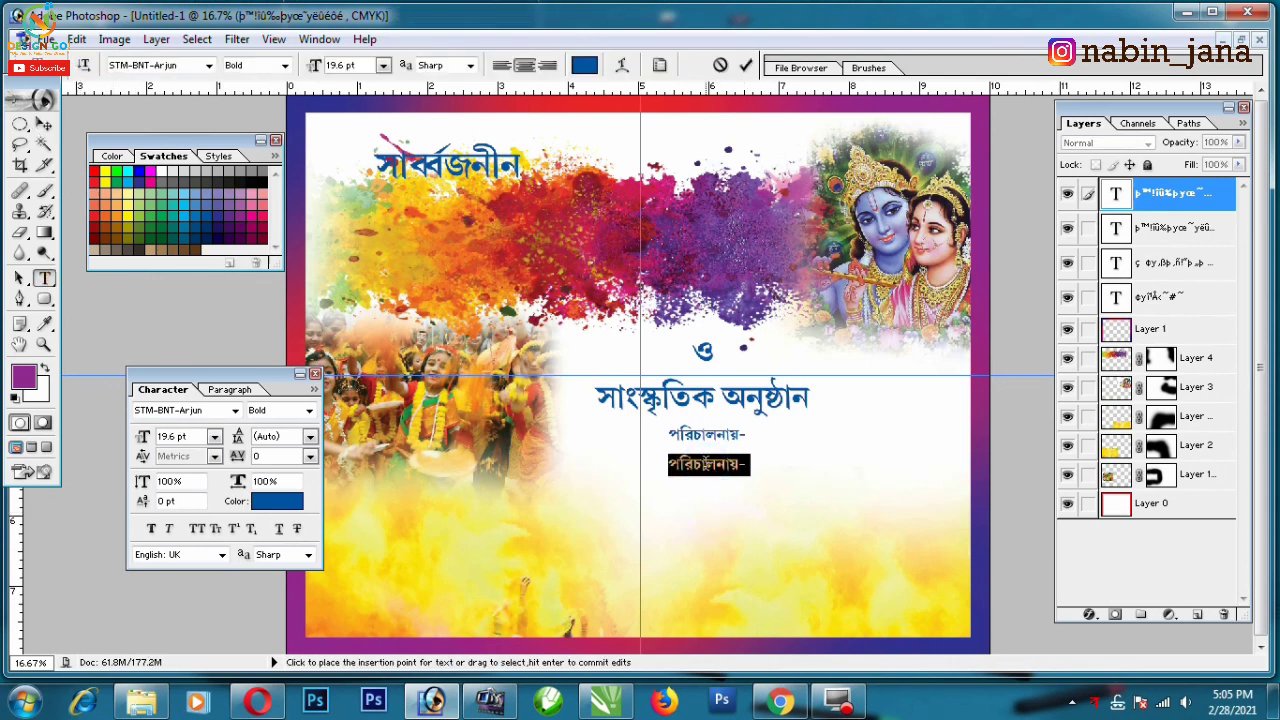
key(BackSpace)
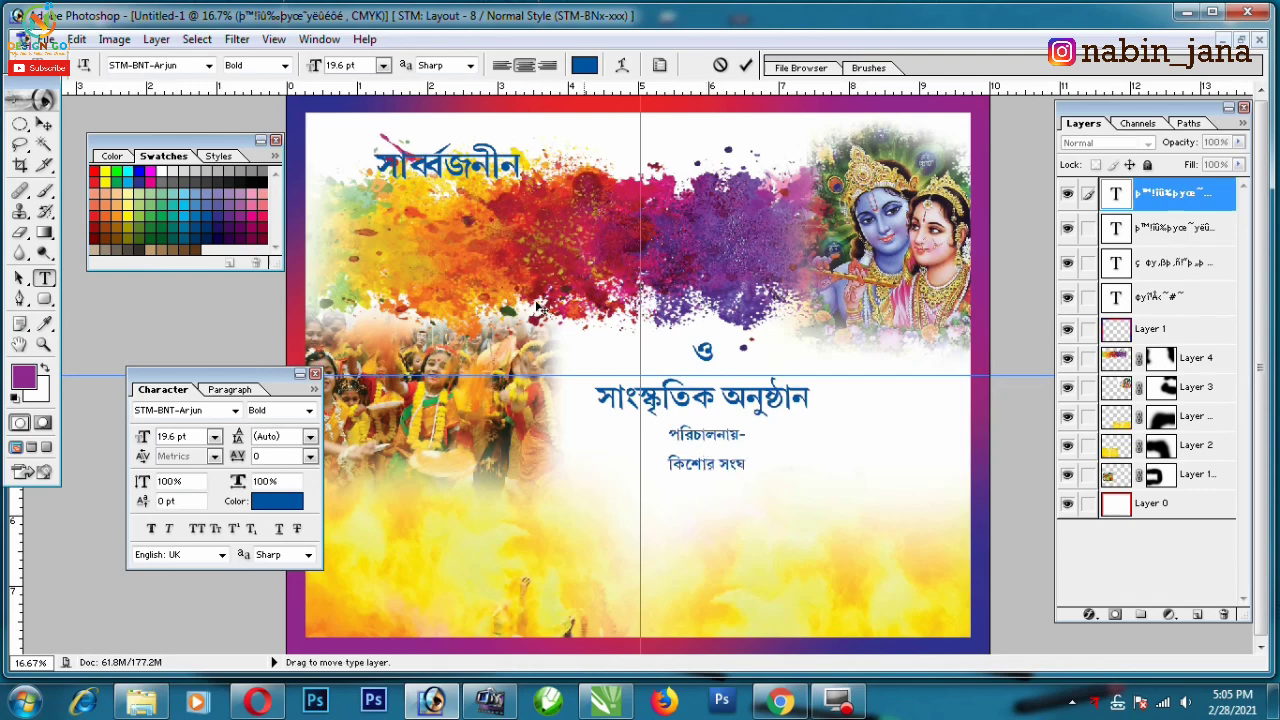
click(44, 123)
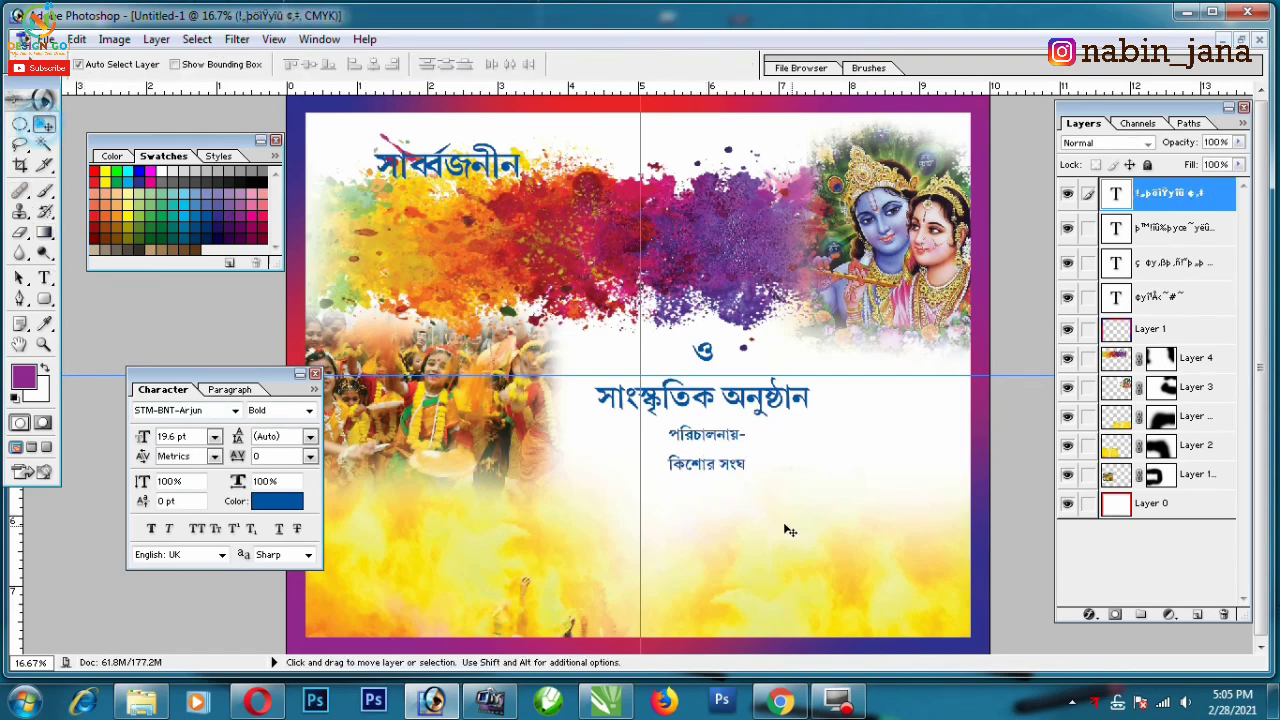
- Enlarge 'কিশোর সংঘ' to about 245% and place a copy below it
key(ctrl+t)
drag(747, 455, 866, 444)
key(Return)
key(v)
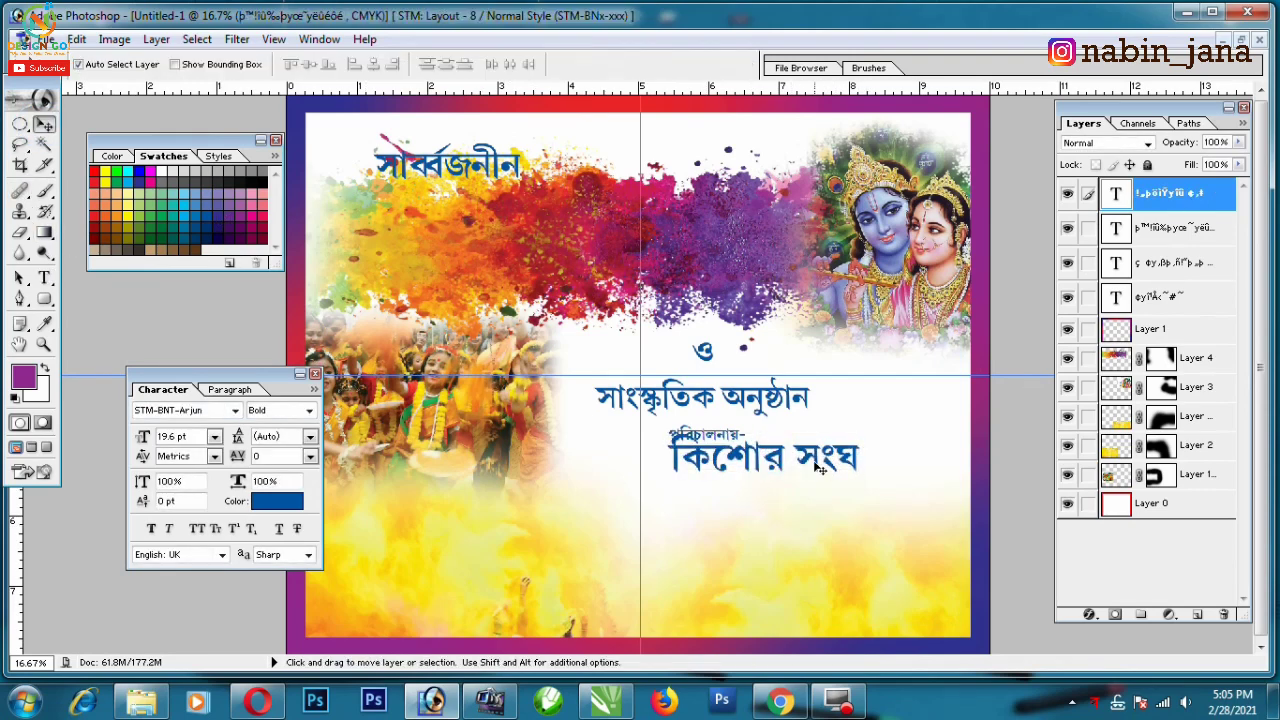
drag(790, 455, 755, 510)
key(ctrl+t)
- Shrink the copied 'কিশোর সংঘ' to a small size
drag(840, 540, 712, 540)
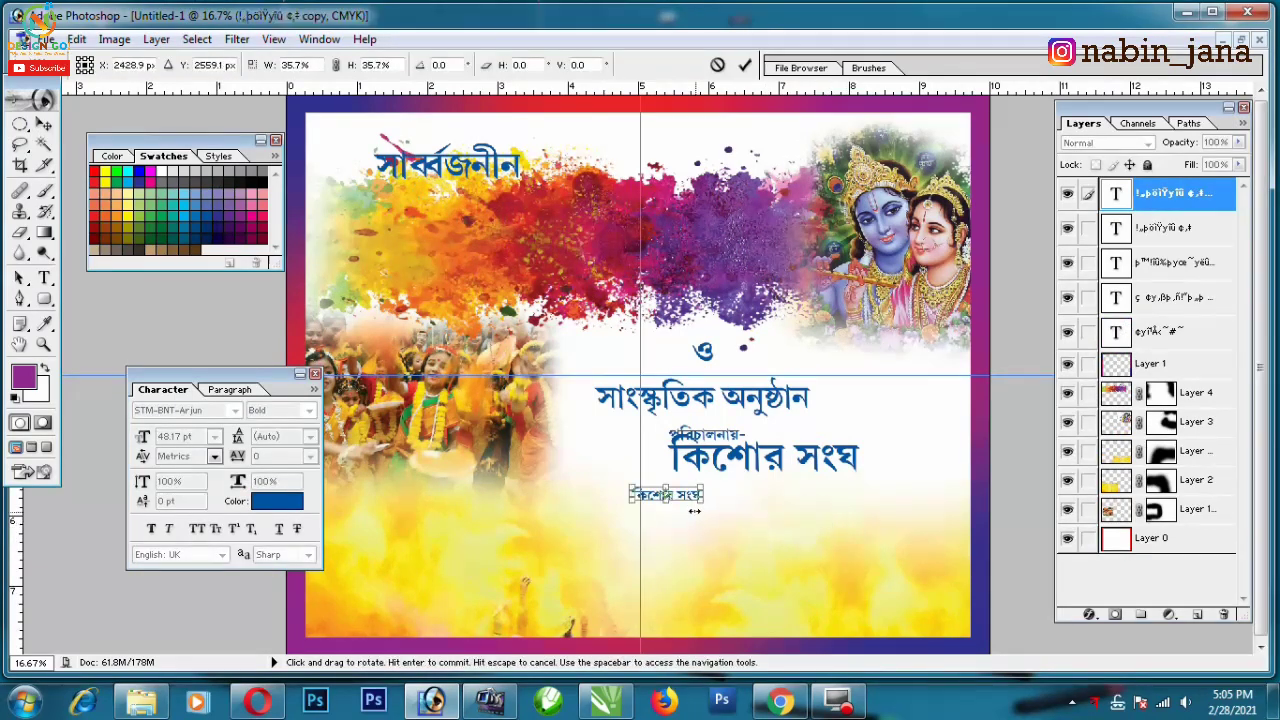
key(Return)
key(ctrl+plus)
scroll(662, 373, down, 1)
scroll(662, 373, down, 2)
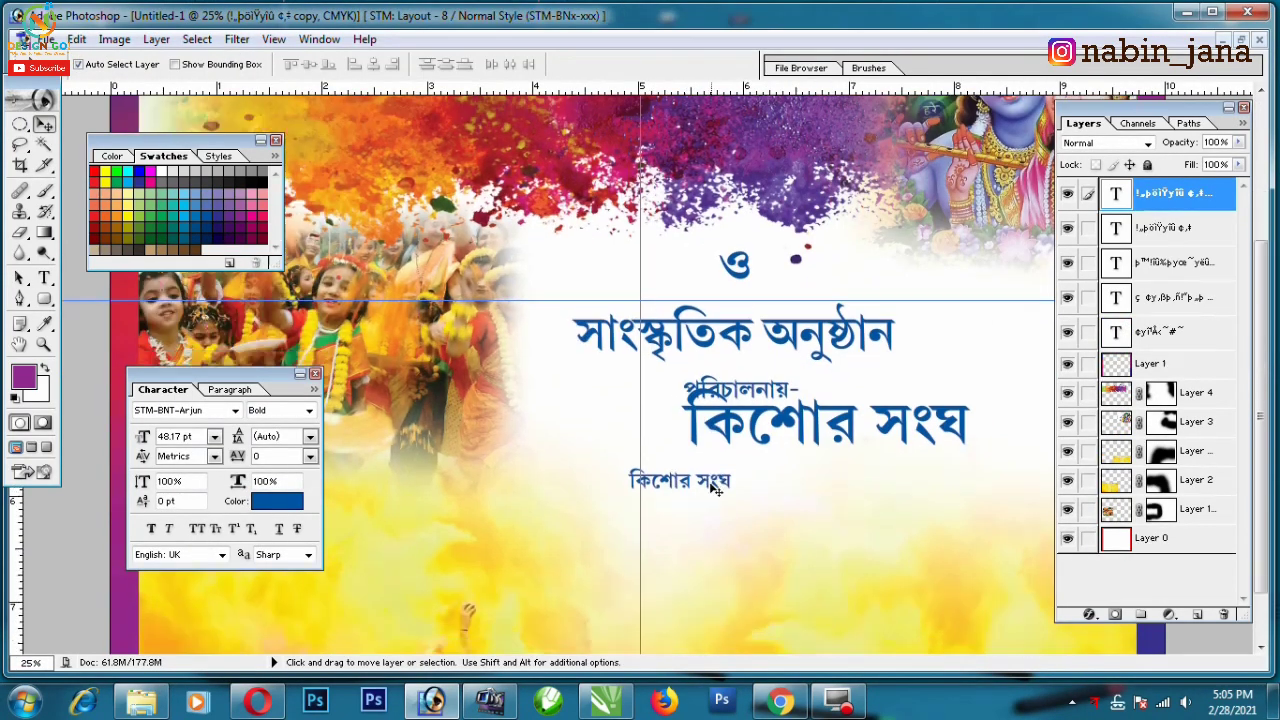
- Retype the small copy as the location line 'বড়গাছিয়া :: মেছেদা:: পূর্ব মেদিনীপুর'
click(44, 278)
triple_click(679, 420)
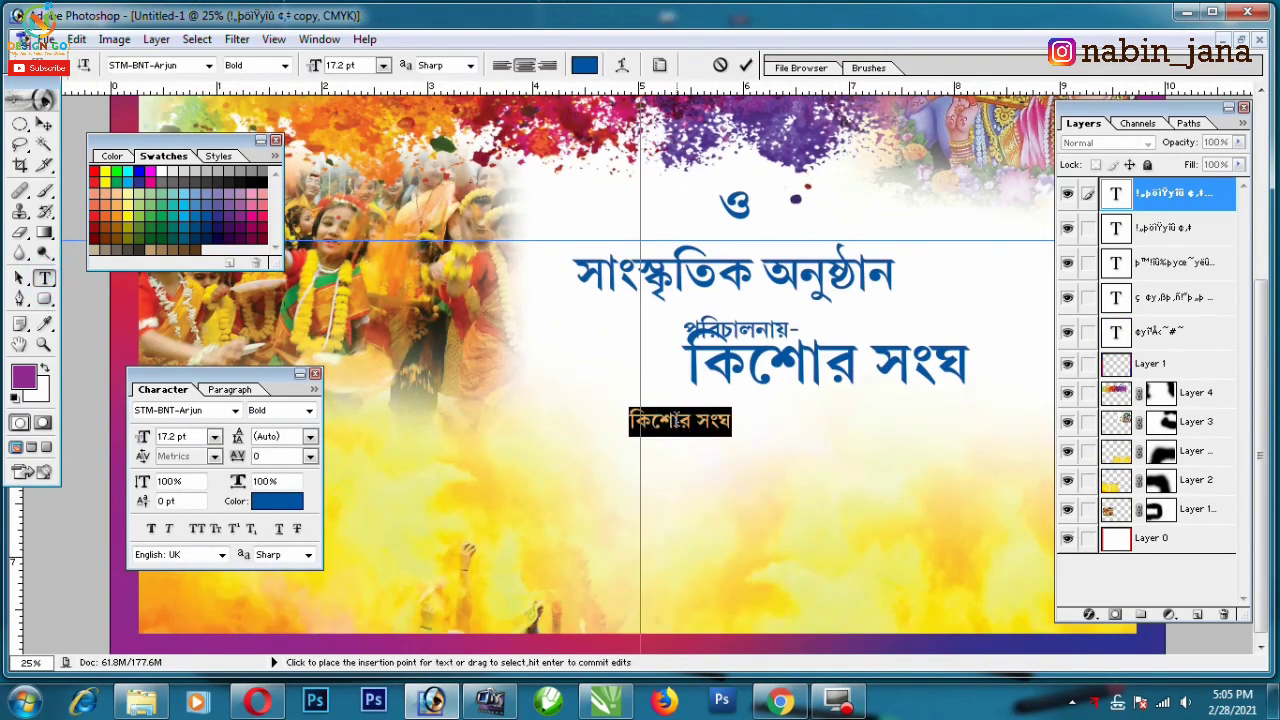
key(BackSpace)
text(বড়গাছিয়া ::)
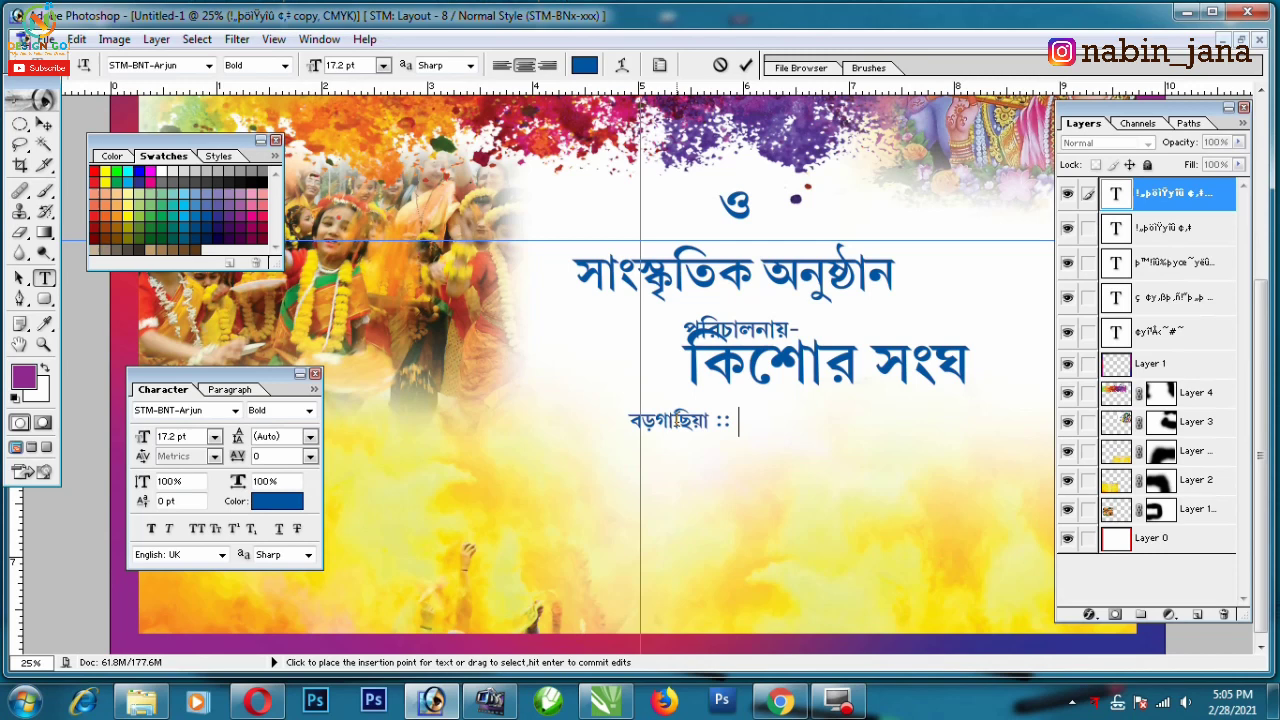
text(মে)
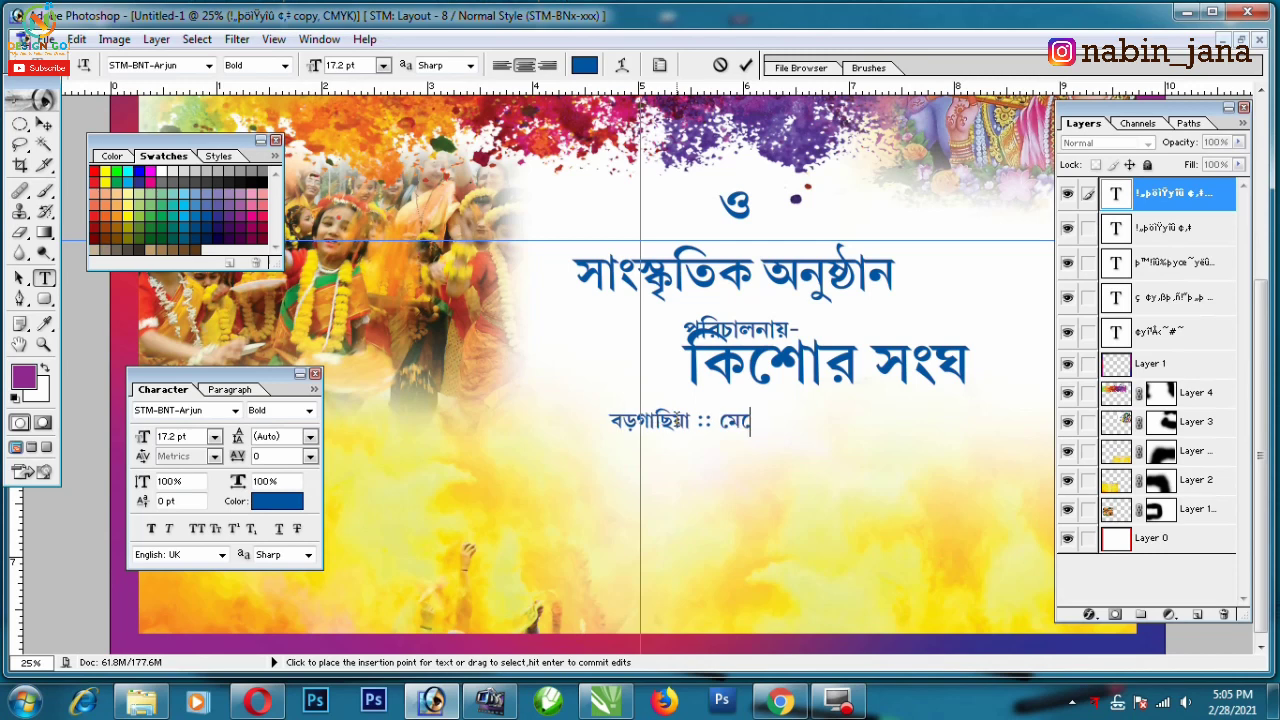
text(ছেদা::)
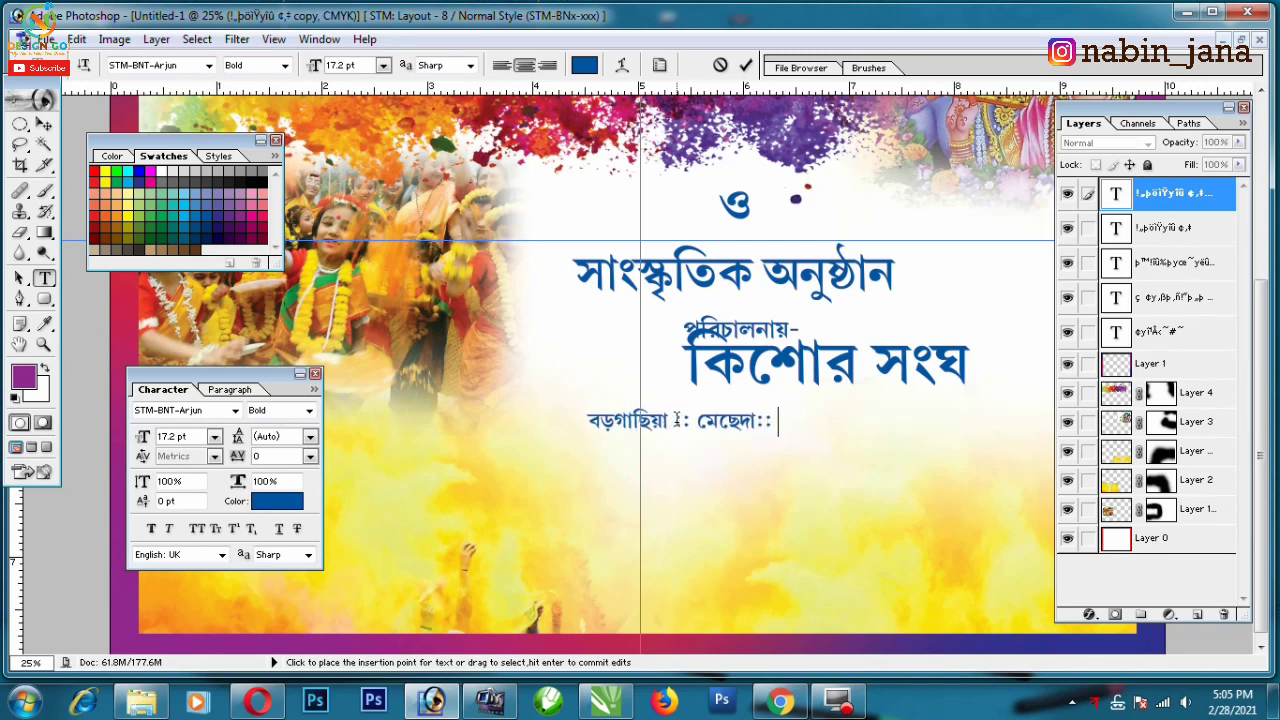
text( পূর্ব মে)
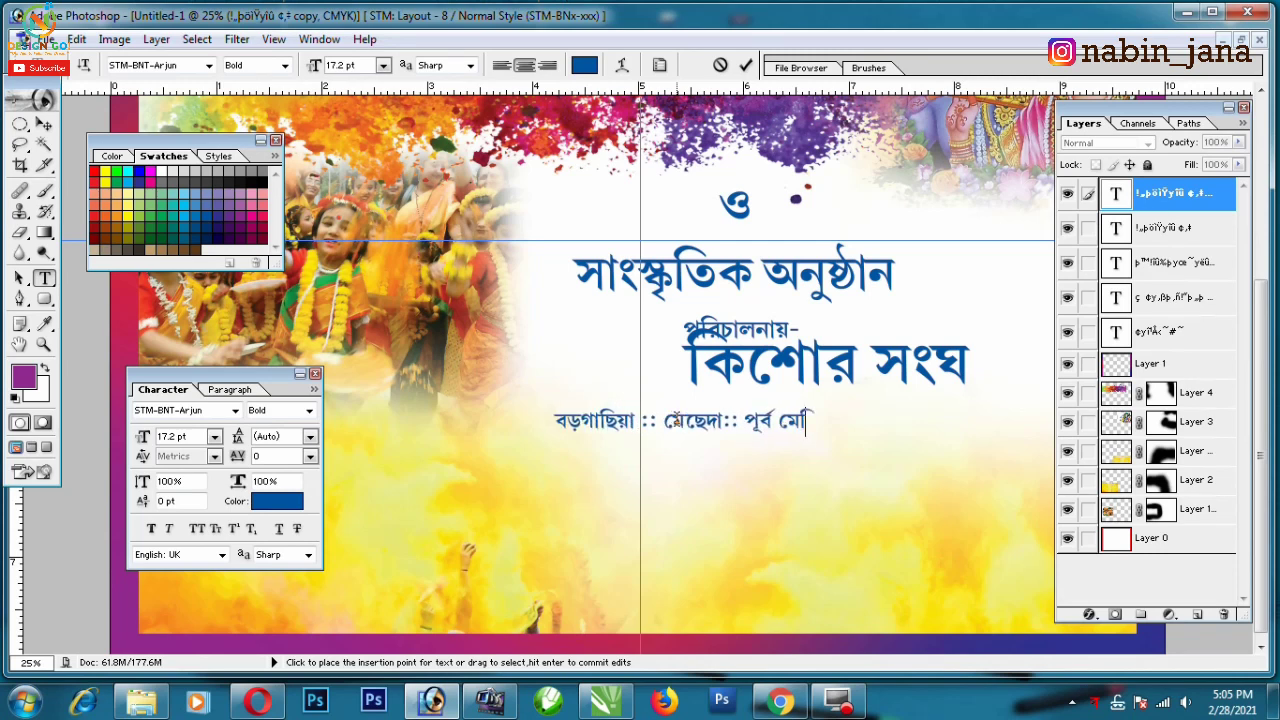
text(দিনী)
key(Return)
text(পুর)
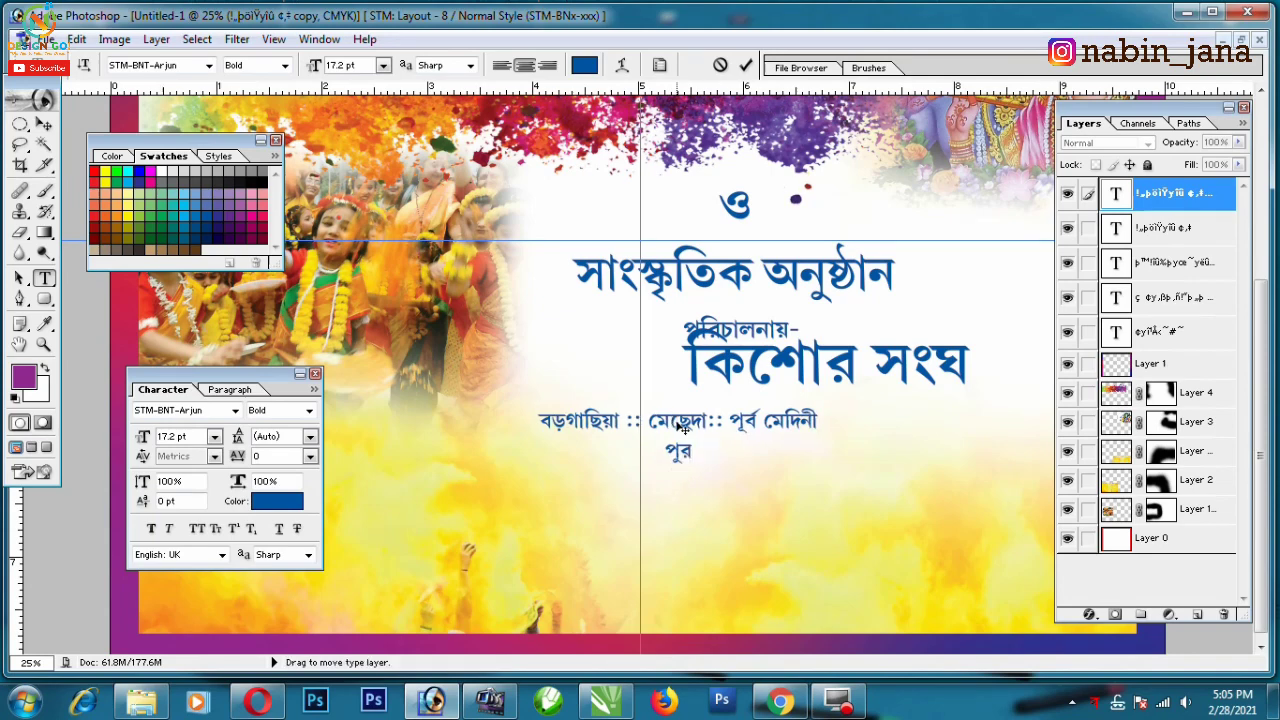
key(ctrl+a)
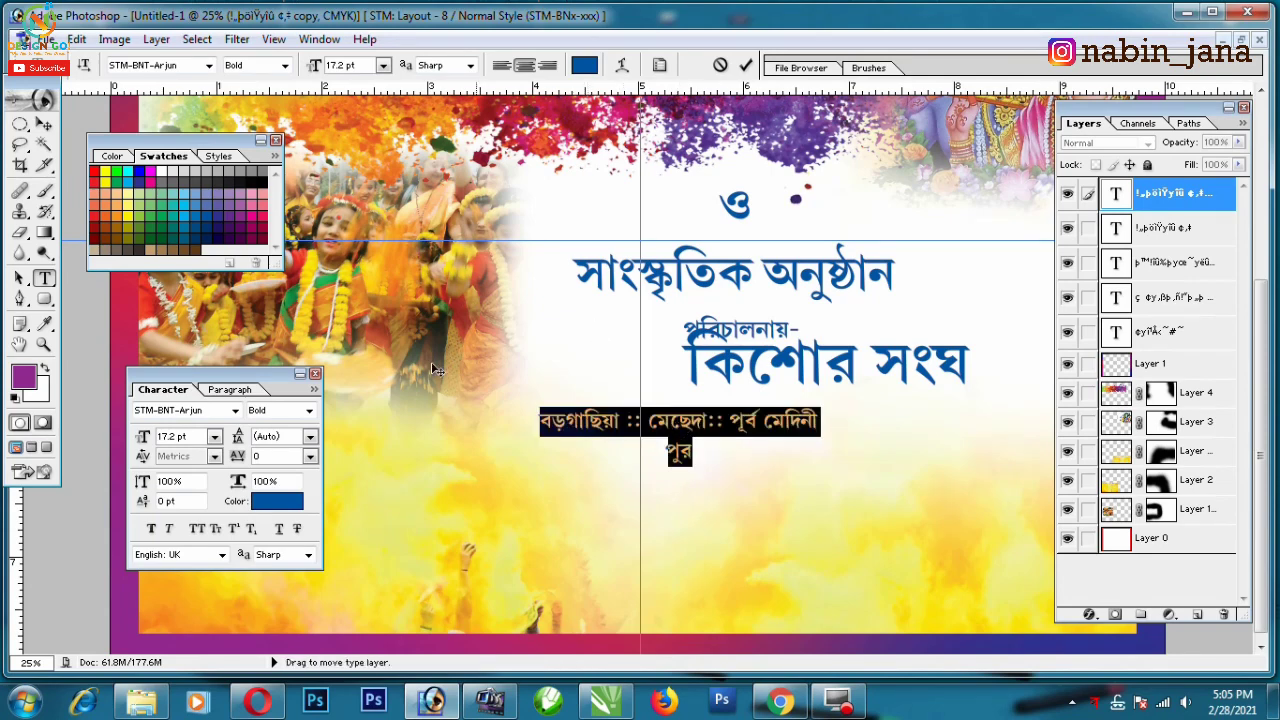
- Set the location line to 11 pt and enlarge it slightly
click(214, 438)
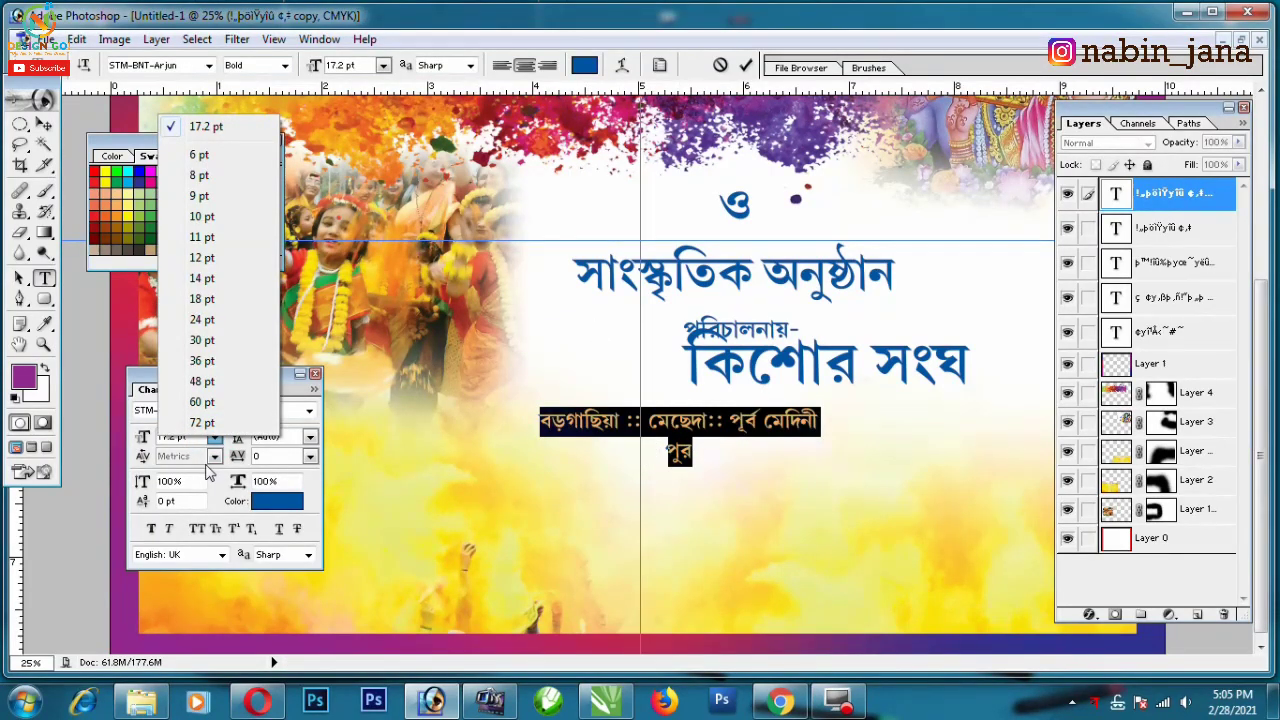
click(202, 237)
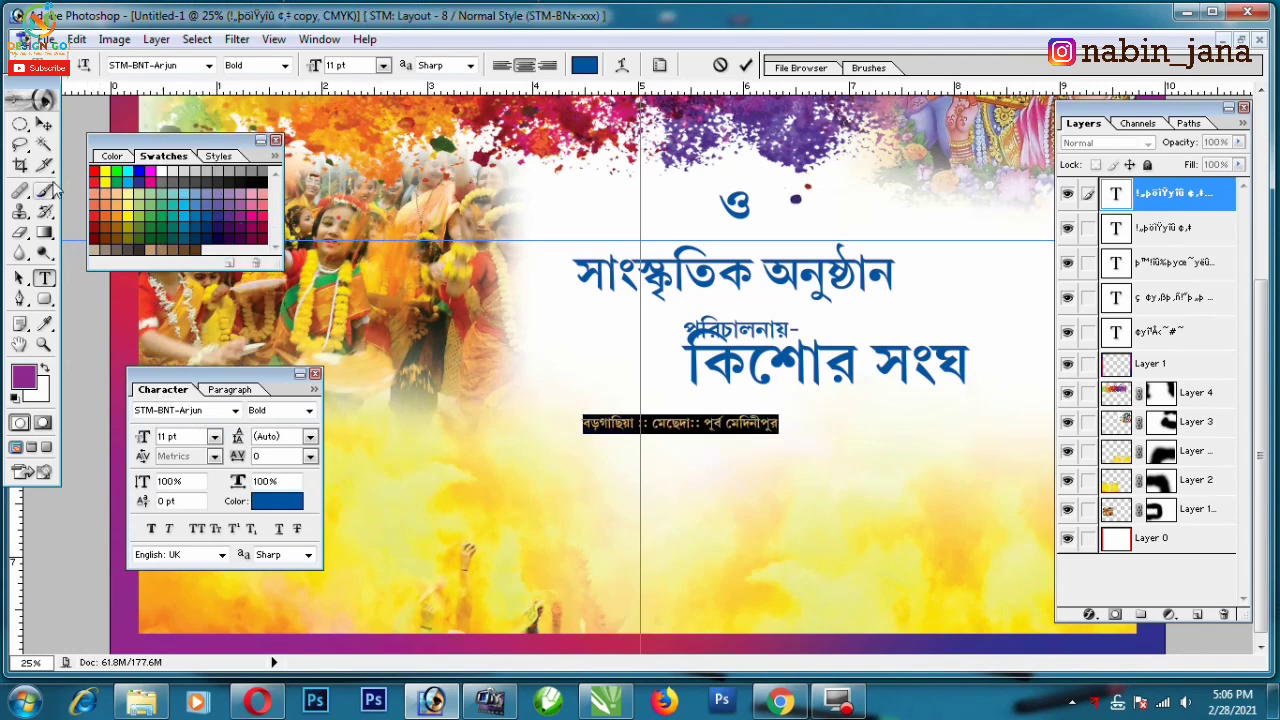
click(44, 124)
key(ctrl+t)
drag(780, 432, 875, 434)
key(Return)
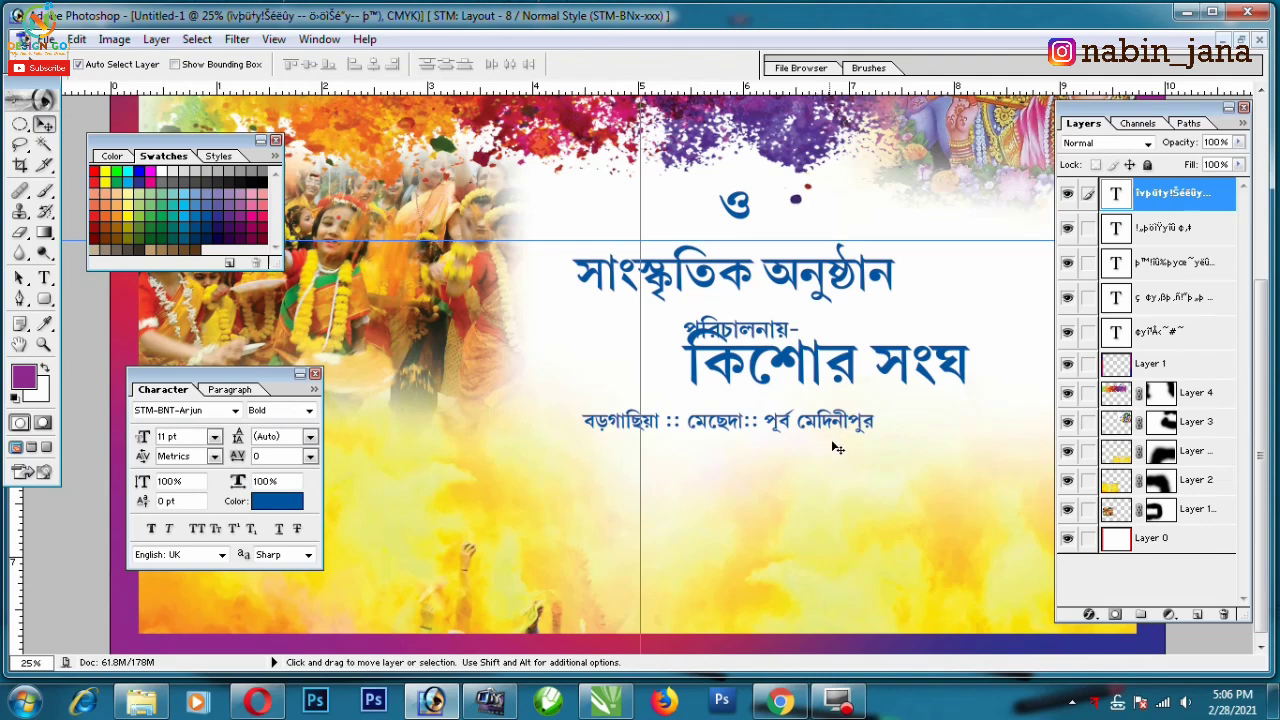
- Duplicate the location line downward and retype it as the dates '৬-১০ ই চৈত্র, ১৪২৫' and '(ইং-২১-২৫ শে মার্চ, ২০১৯)'
drag(781, 445, 781, 499)
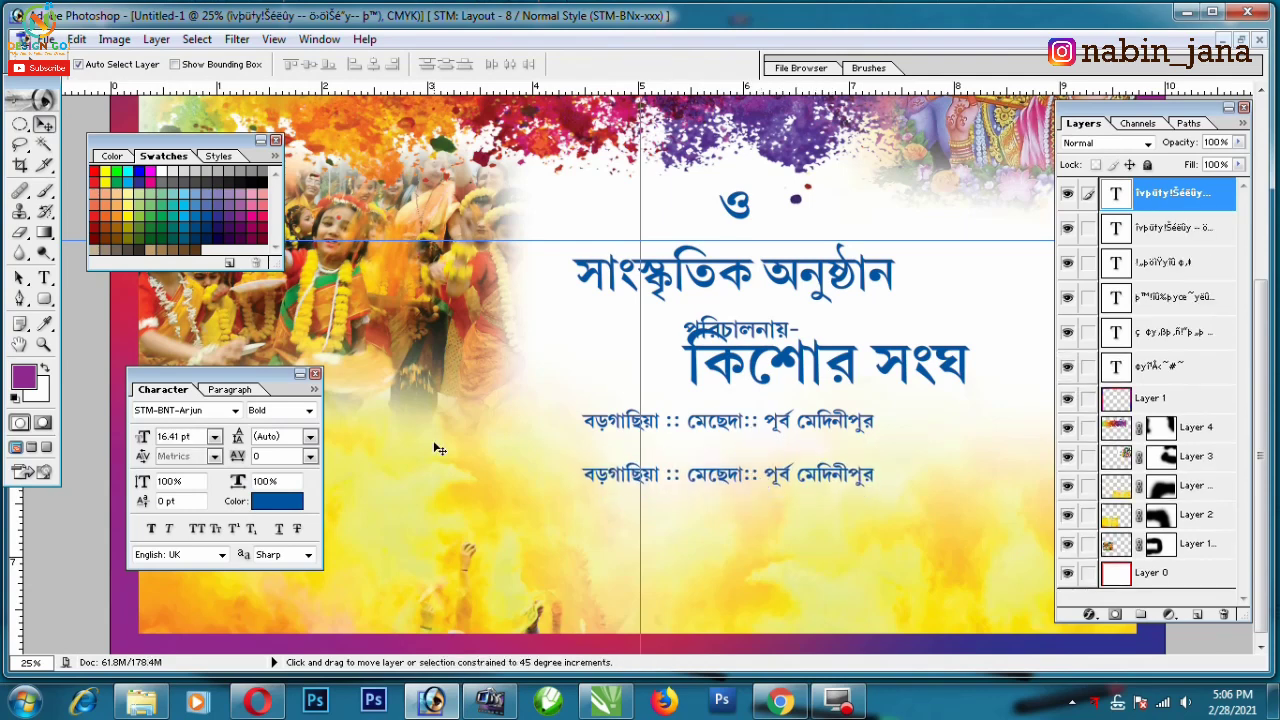
click(43, 278)
triple_click(712, 462)
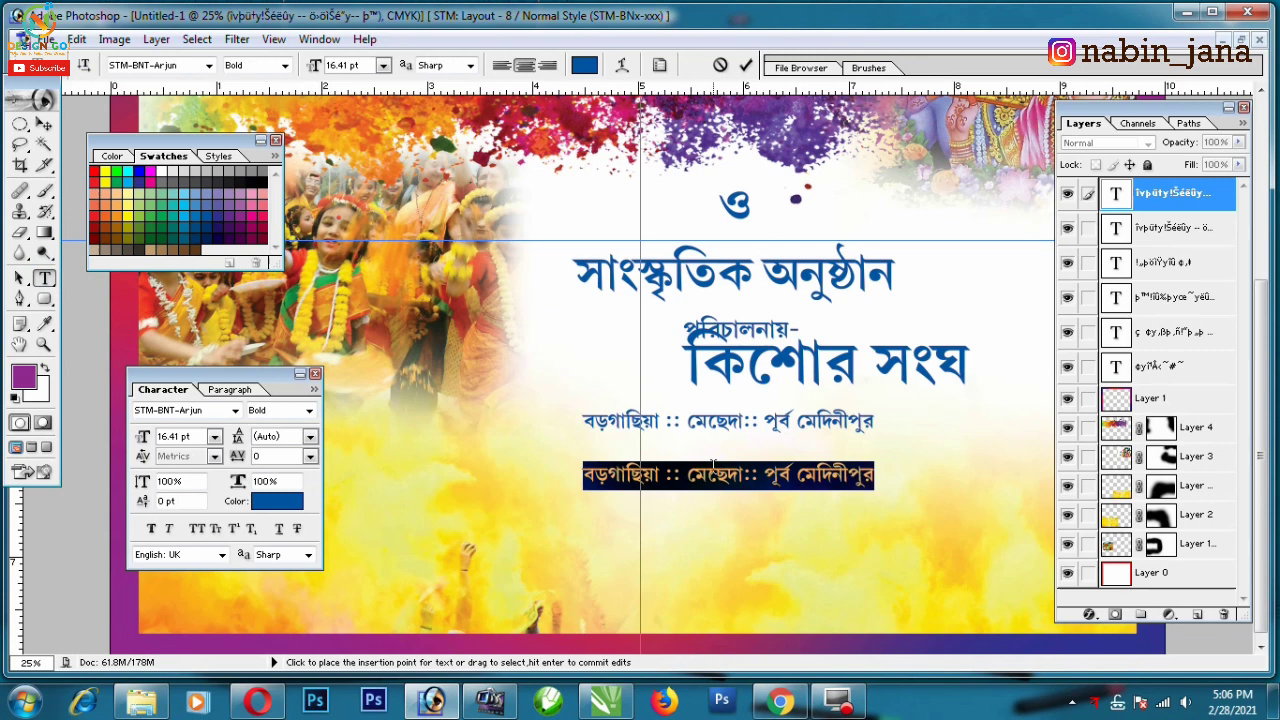
text(৬-১০ ই চৈত্র)
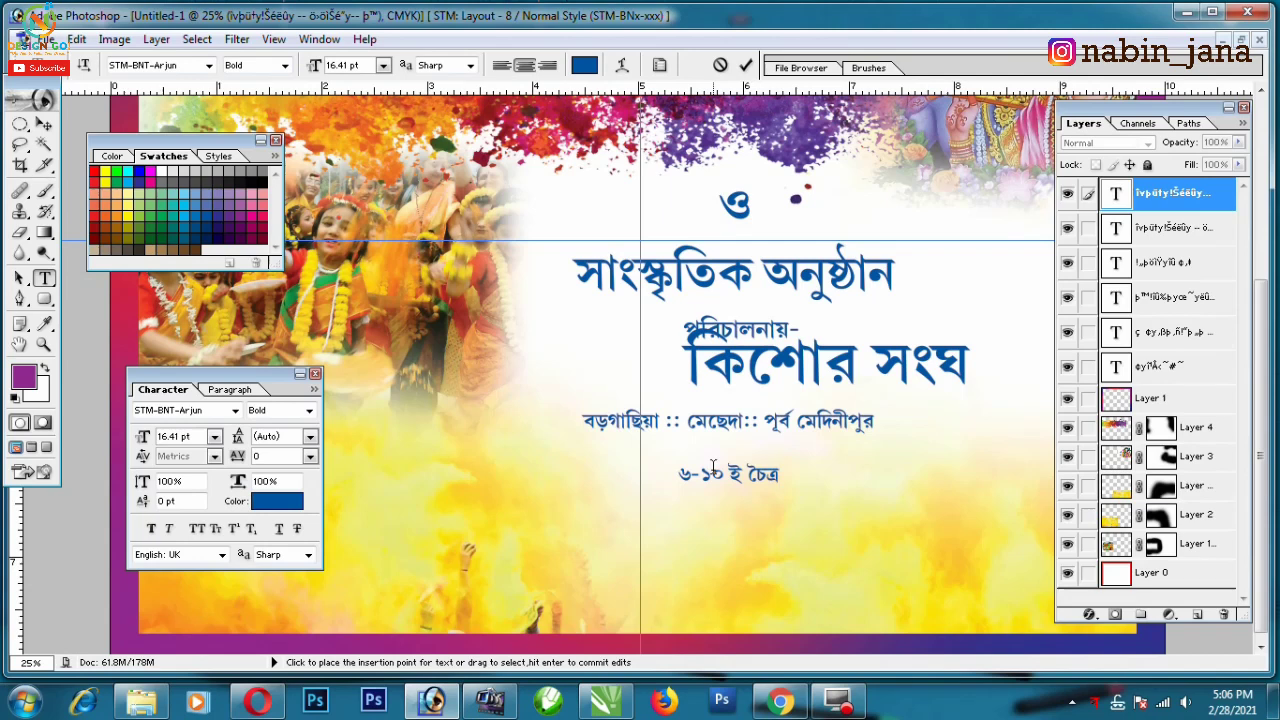
text(, ১৪২)
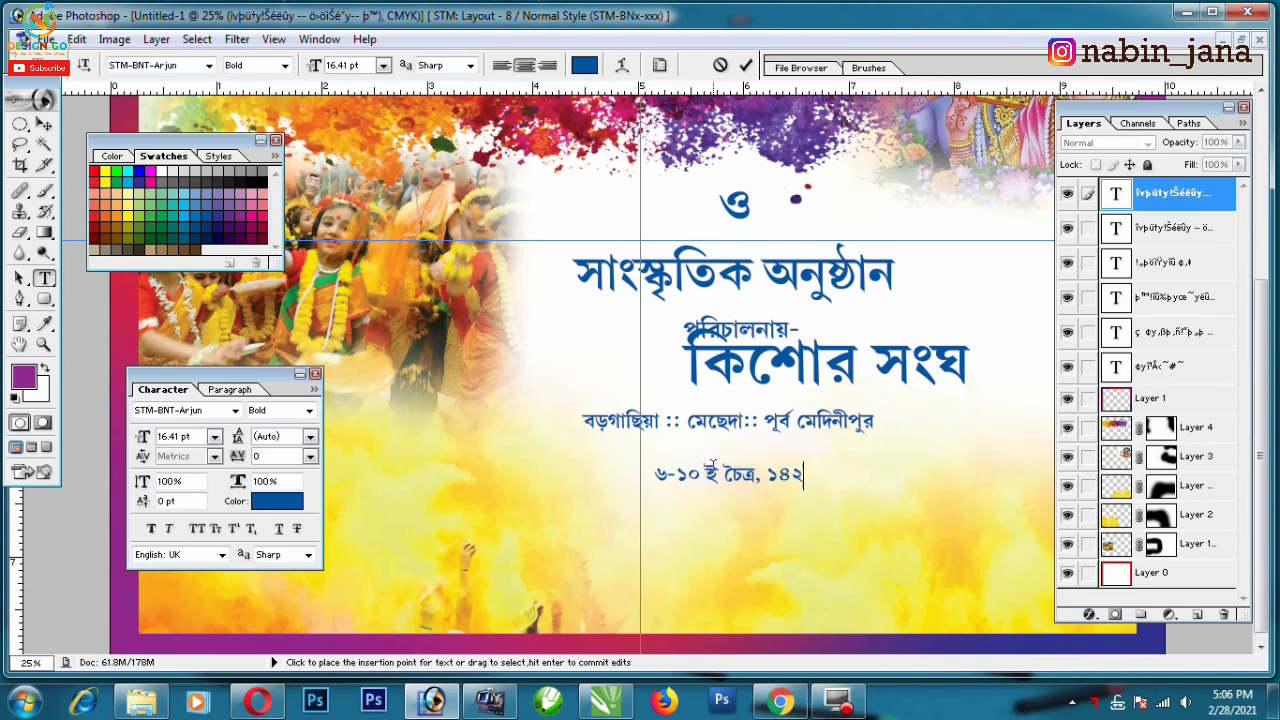
text(৫)
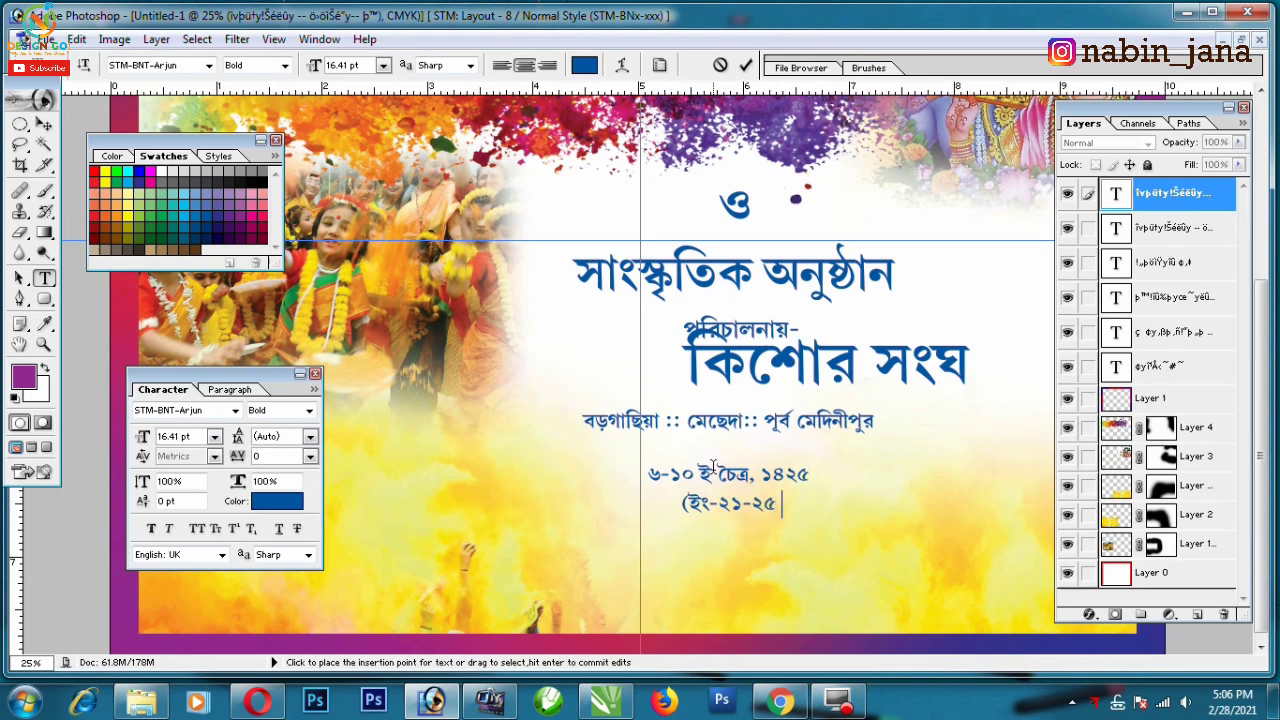
text(শে)
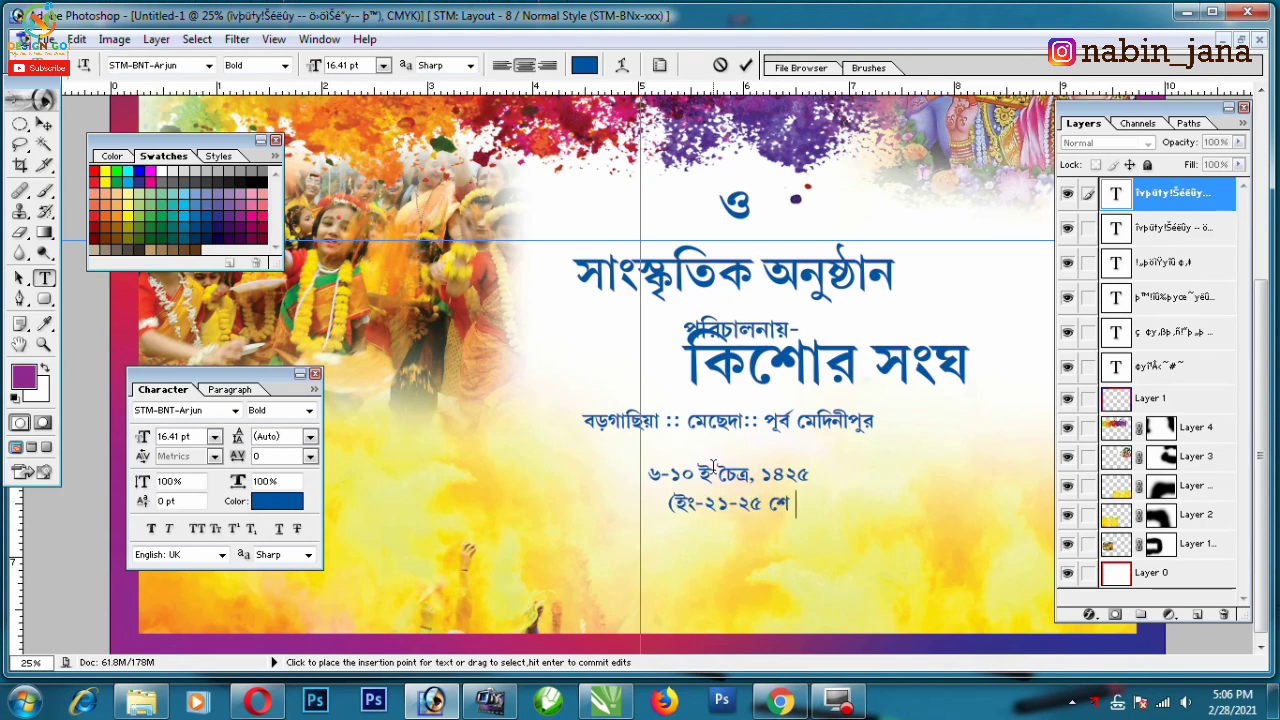
text( মার্চ)
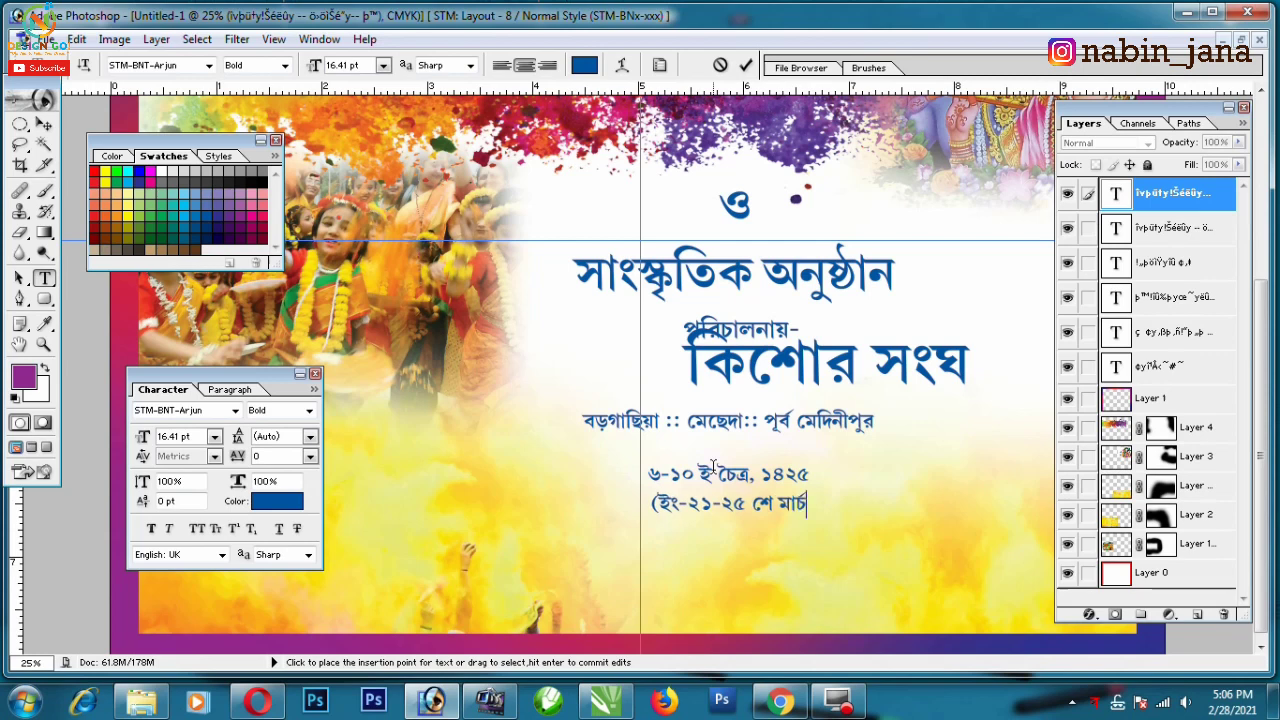
text(,)
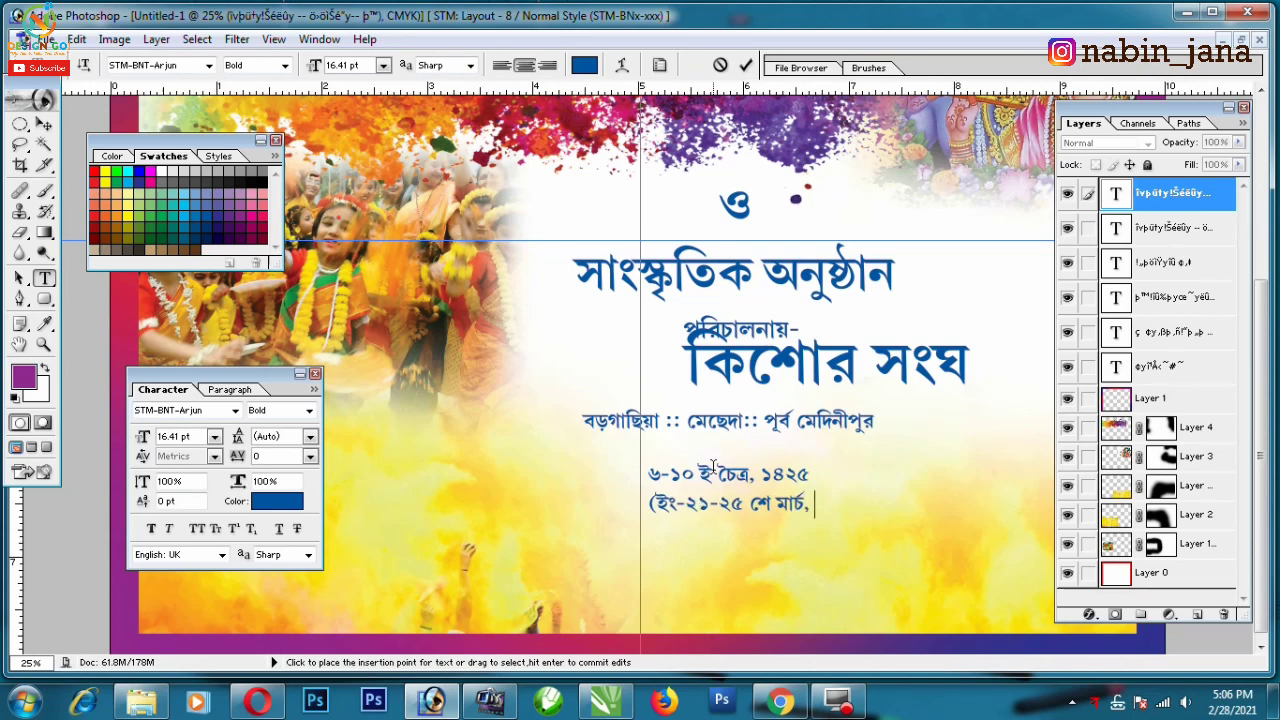
text( ২০১৯))
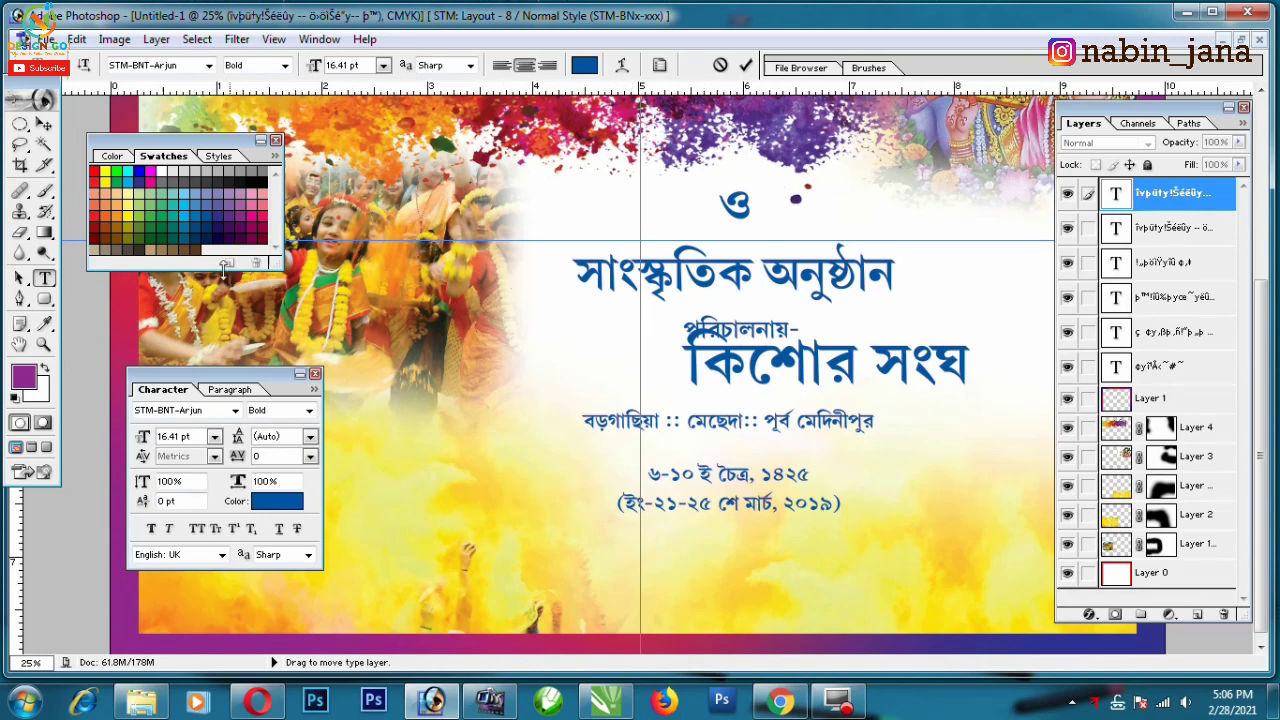
click(44, 123)
- Place a small scaled-down copy of the সার্বজনীন heading above its left end
scroll(40, 110, up, 2)
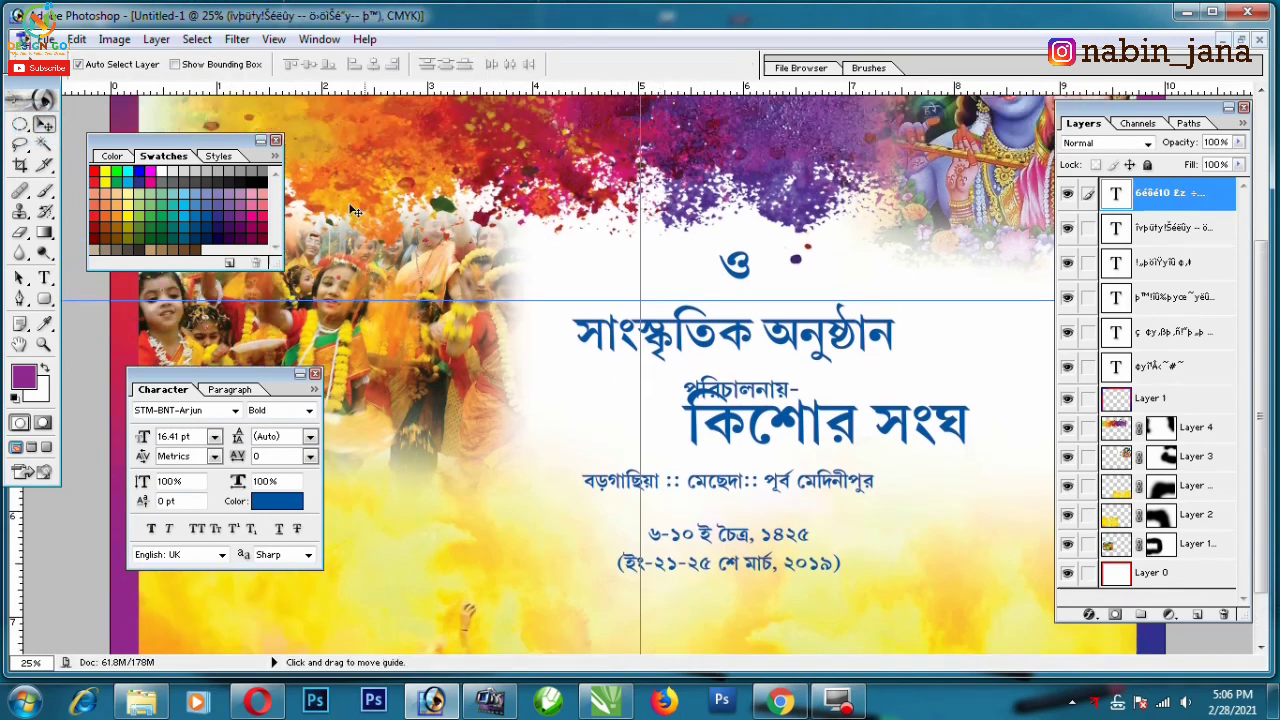
scroll(40, 110, up, 2)
mouse_move(218, 152)
mouse_down()
mouse_move(218, 209)
mouse_move(446, 457)
mouse_up()
scroll(407, 222, up, 5)
scroll(407, 222, up, 1)
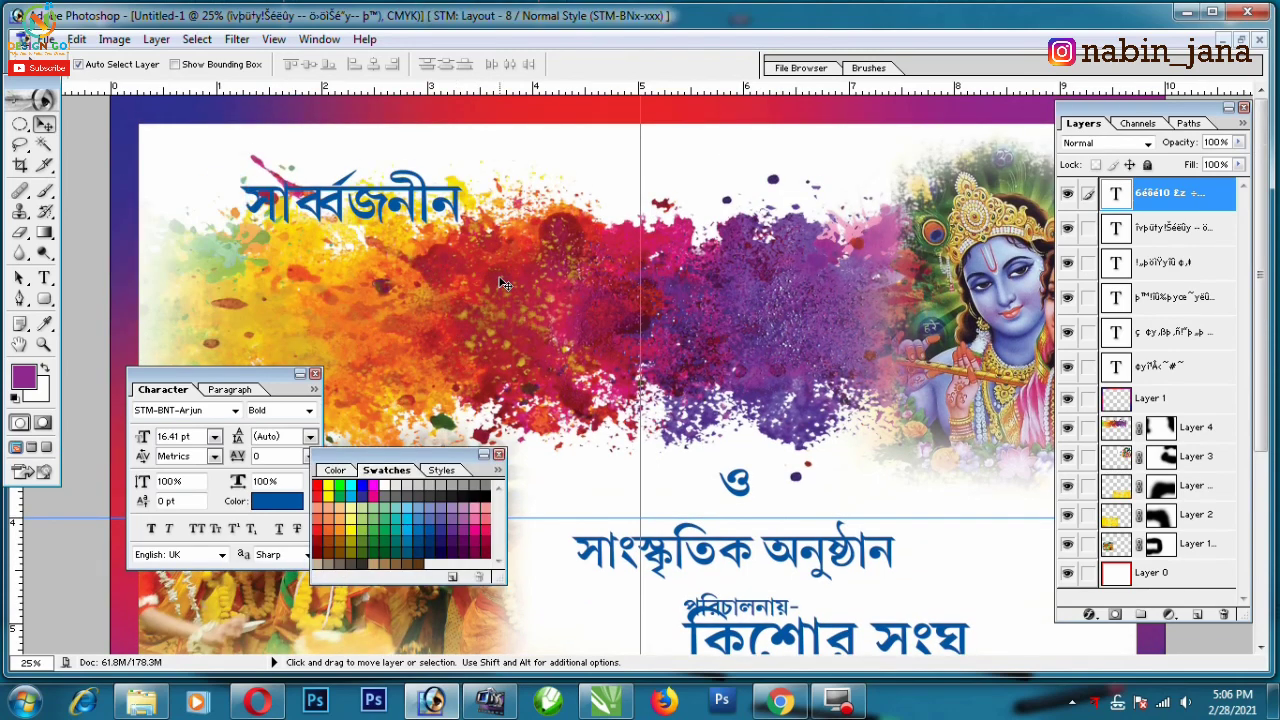
drag(408, 208, 323, 151)
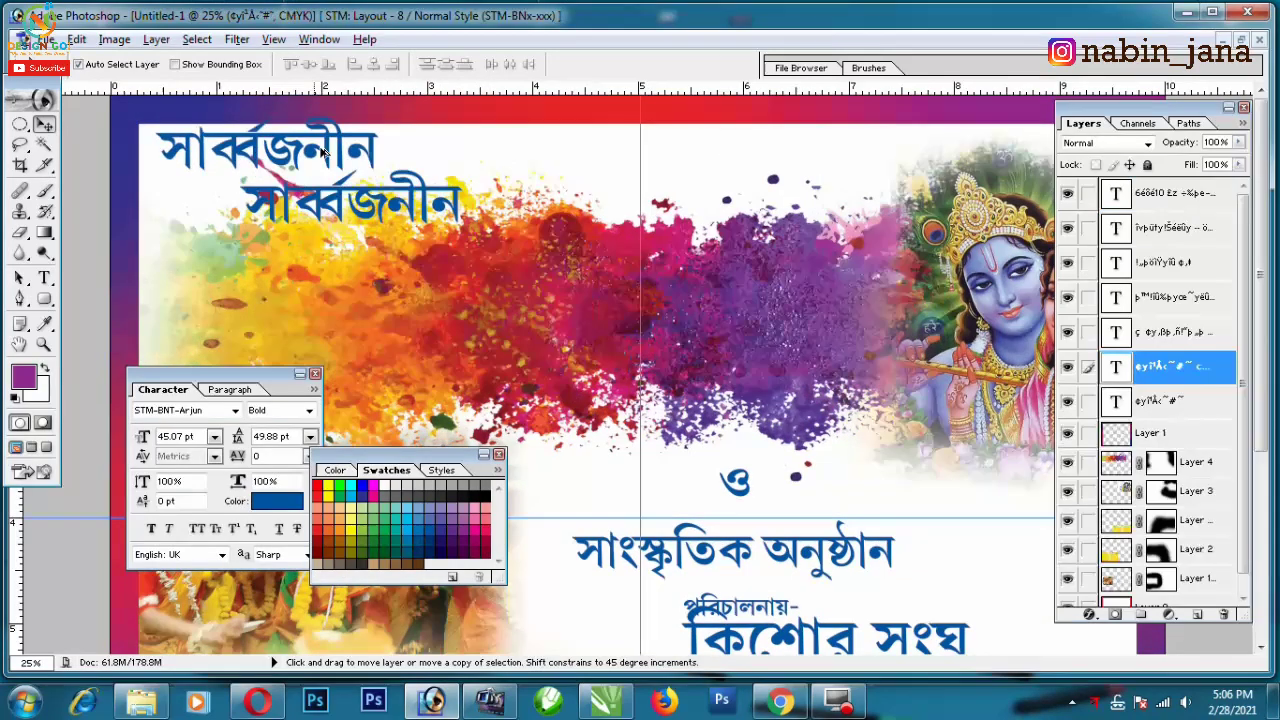
key(ctrl+t)
drag(375, 117, 258, 141)
key(Return)
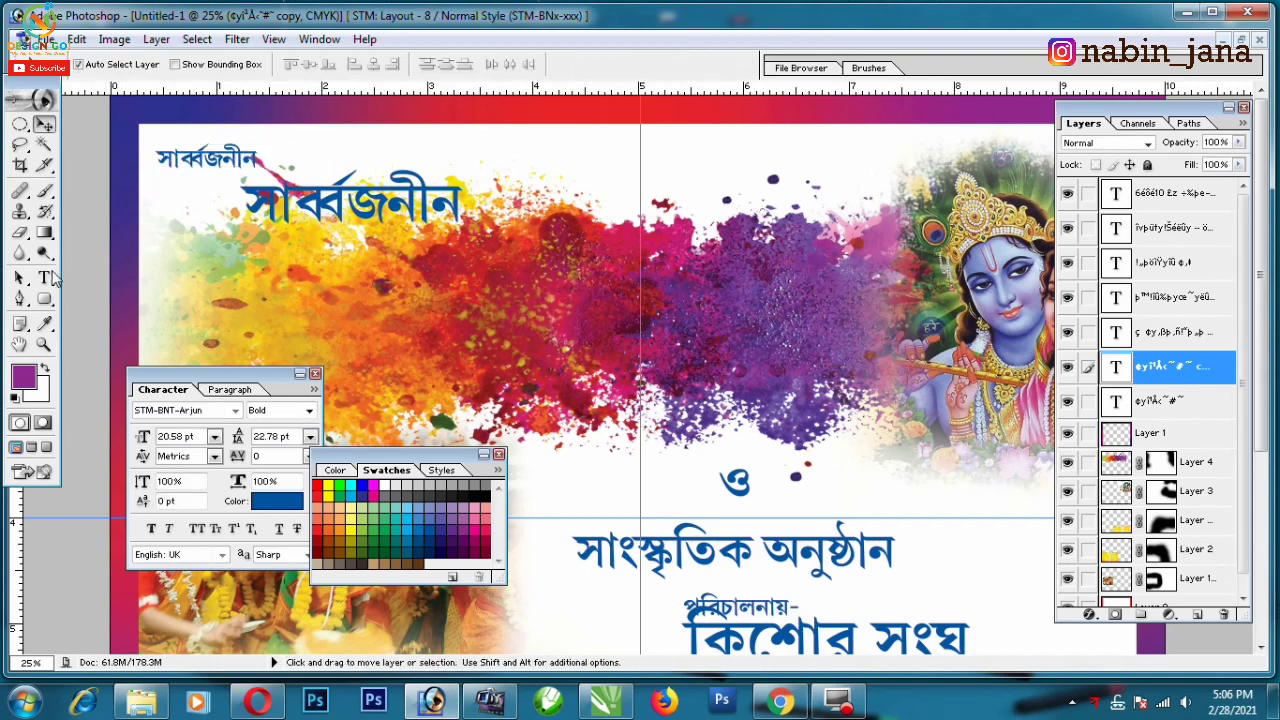
- Retype the small copy as '২২ তম বর্ষ'
key(t)
double_click(221, 145)
text(2)
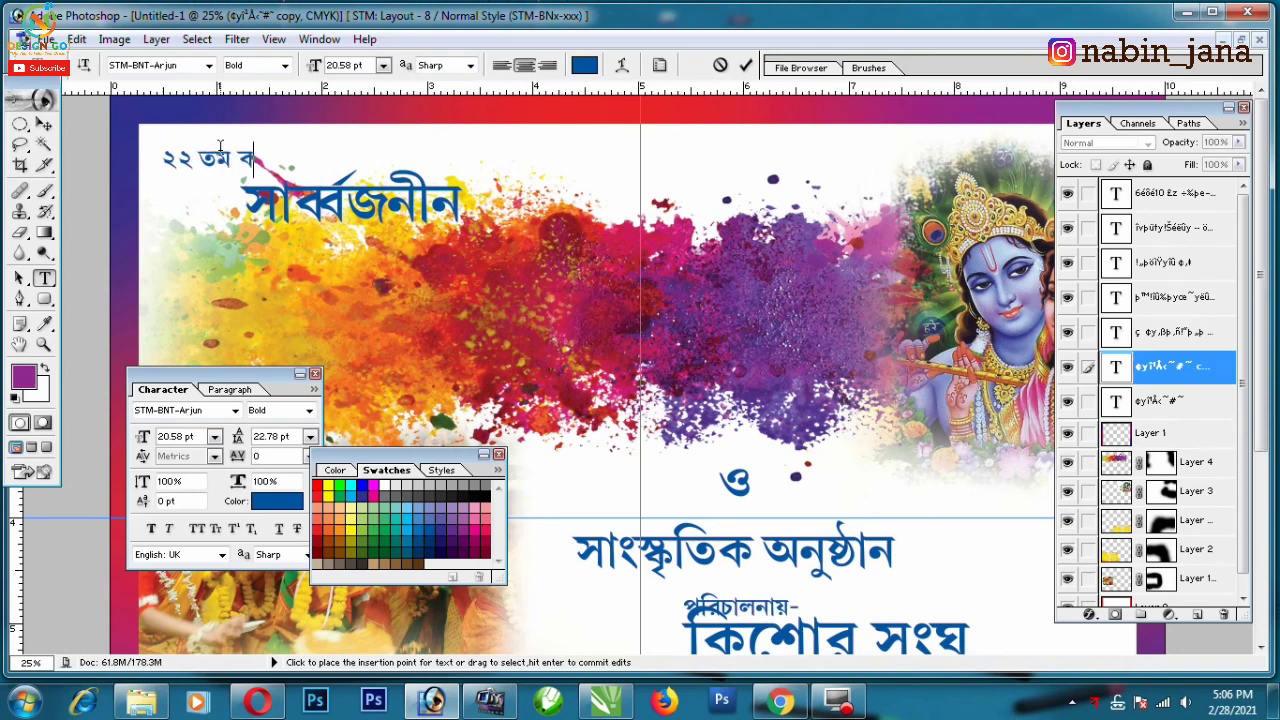
text(র্ষ)
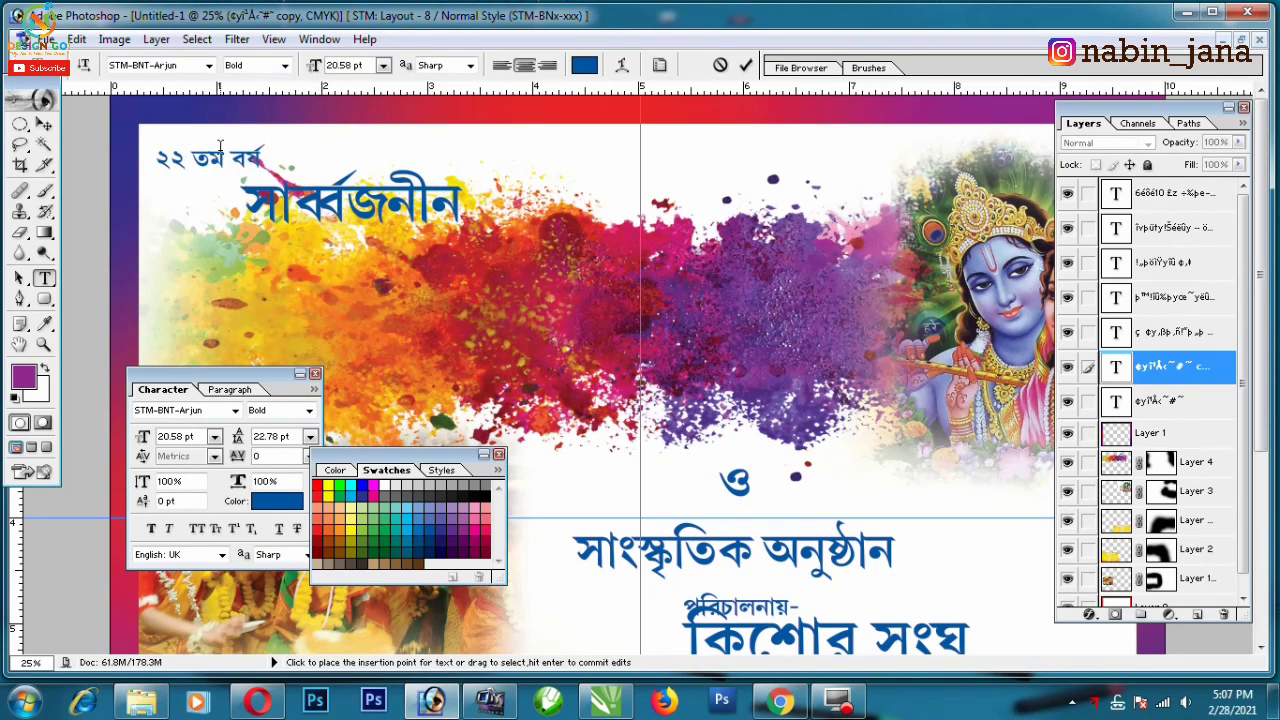
click(44, 123)
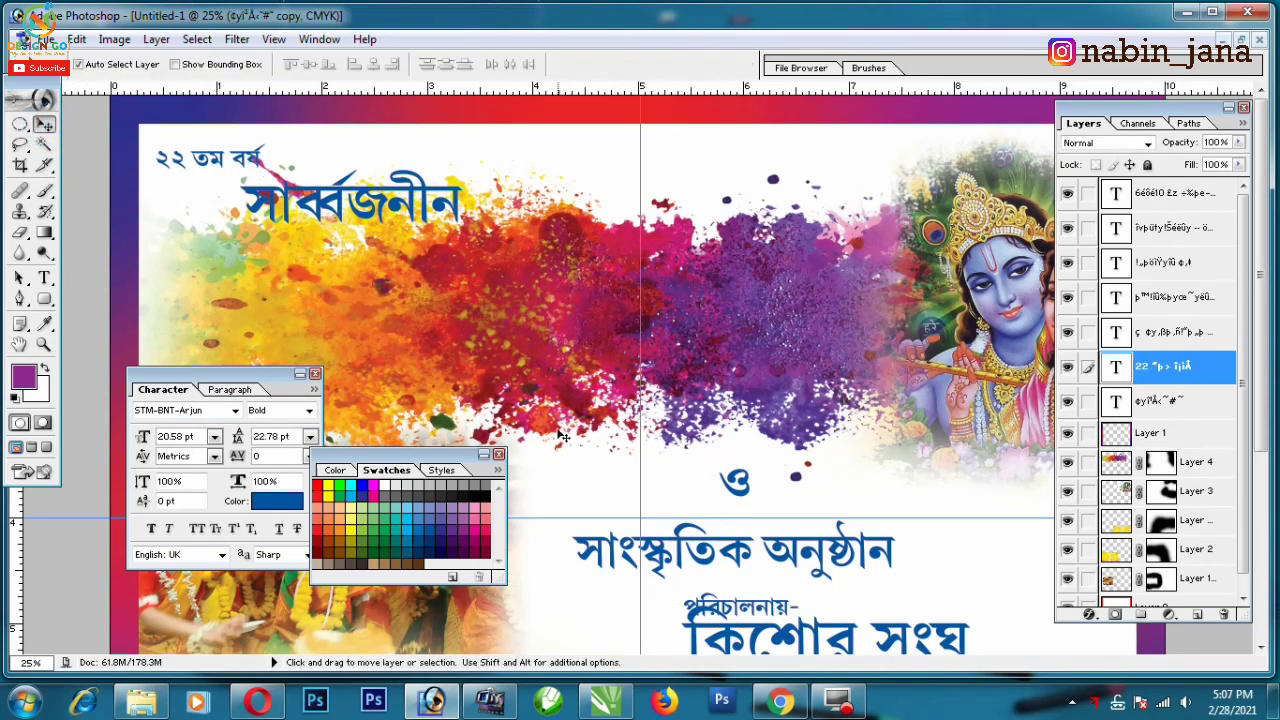
key(ctrl+minus)
key(ctrl+minus)
drag(400, 454, 183, 549)
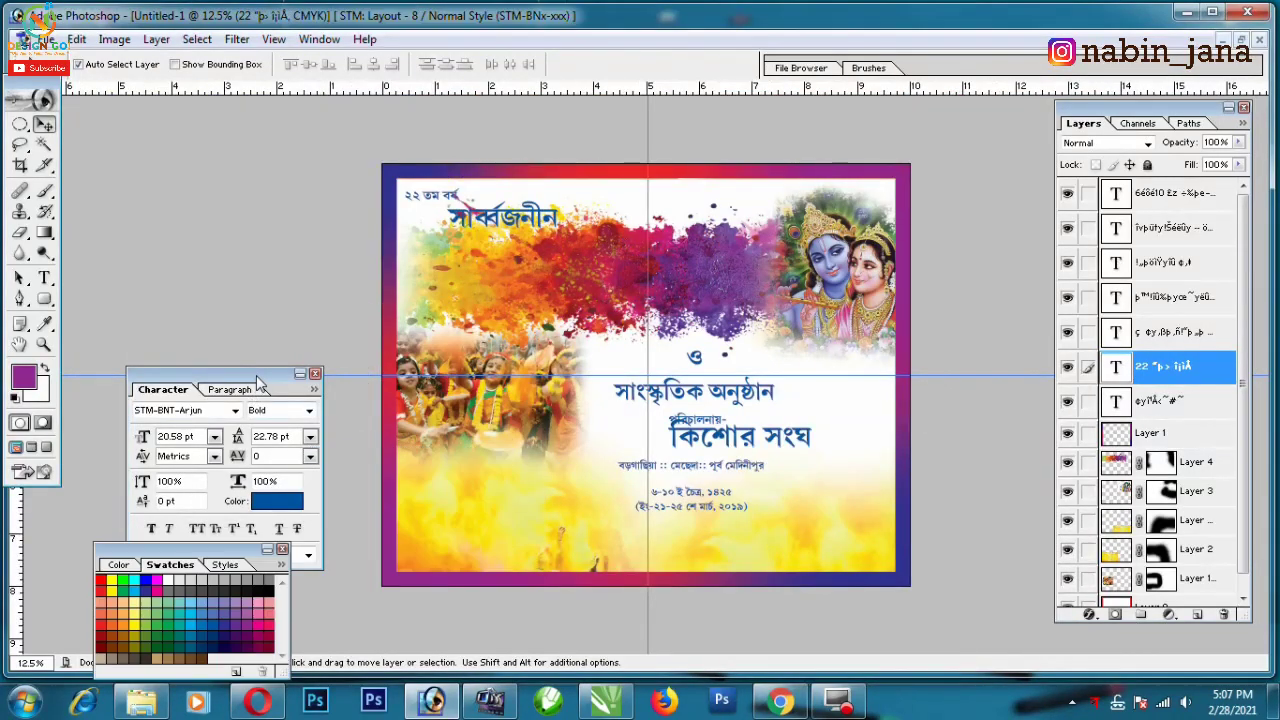
- Restore the banner window, move it right, and minimize the stock document
drag(256, 375, 248, 224)
key(ctrl+plus)
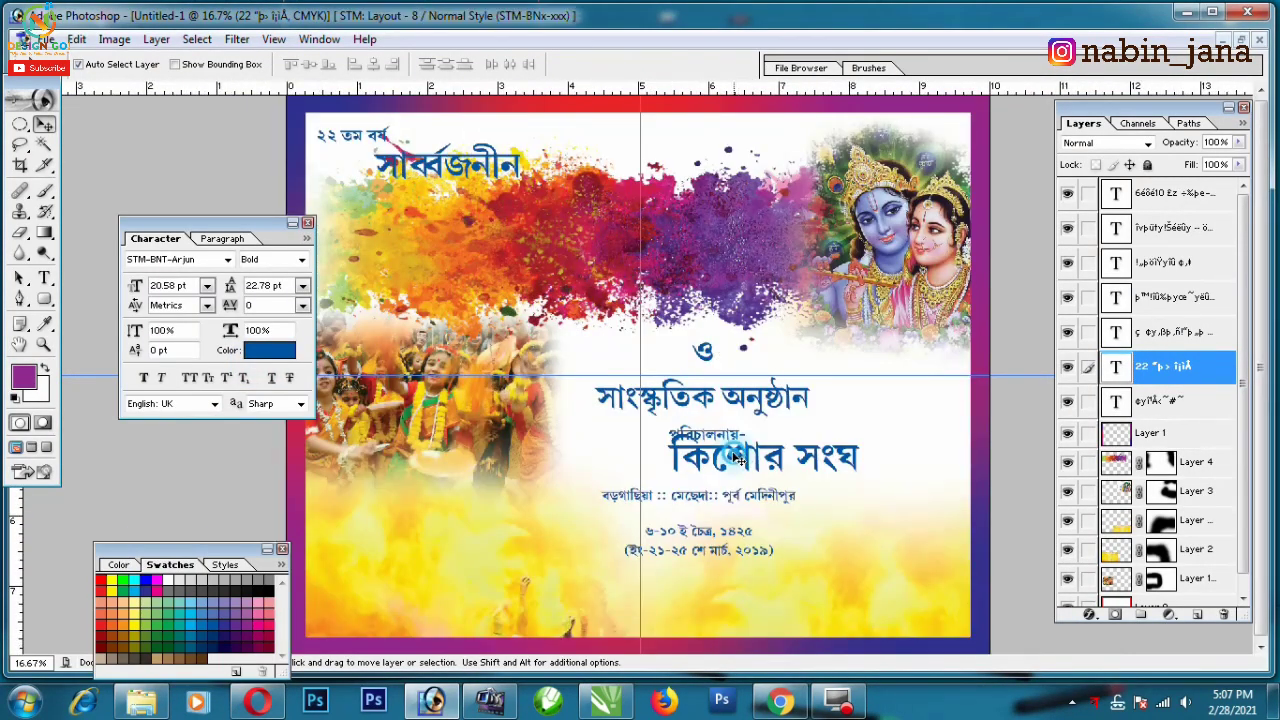
click(737, 457)
click(1240, 39)
drag(703, 202, 800, 202)
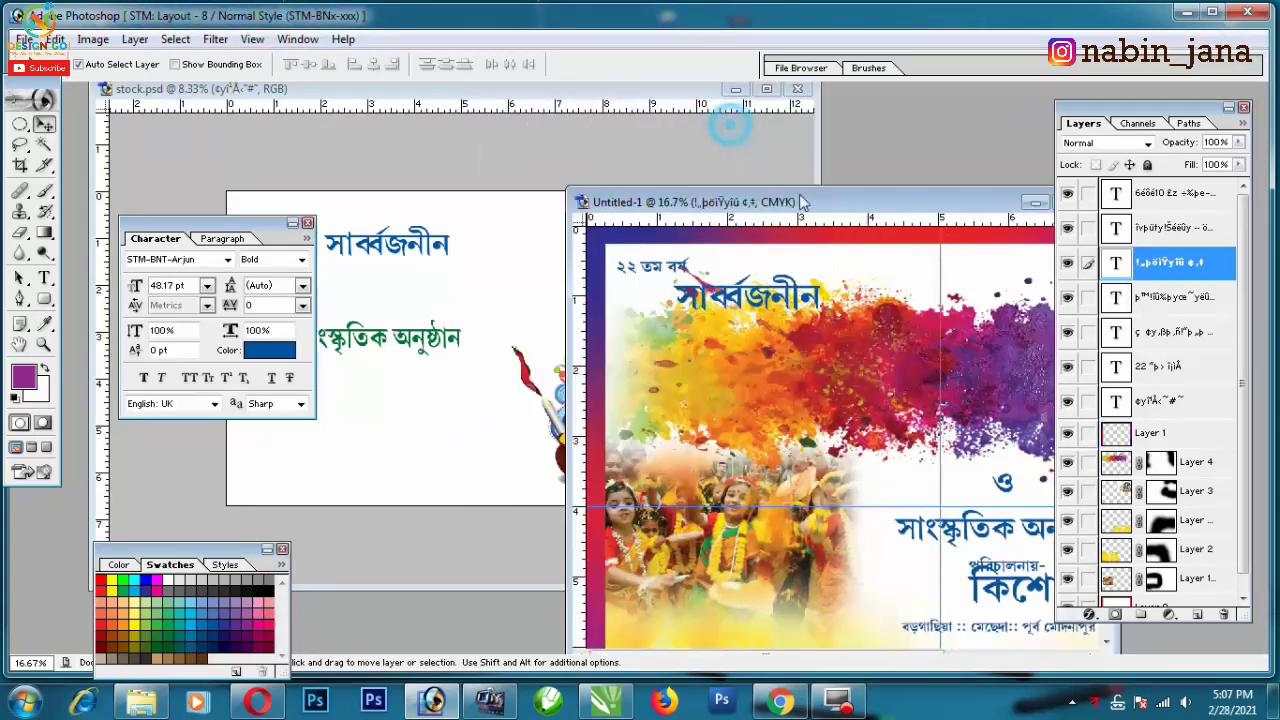
click(666, 154)
click(736, 89)
- Create a new A4 document at 400 ppi resolution
click(24, 39)
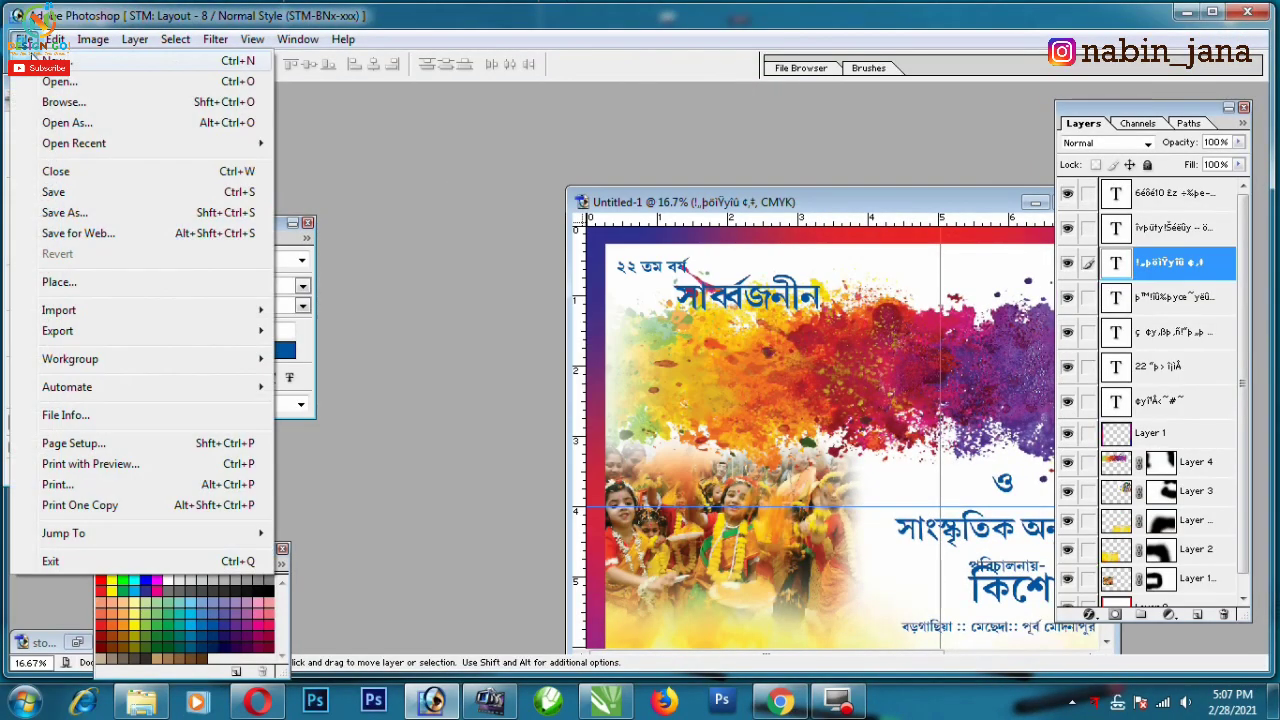
click(50, 60)
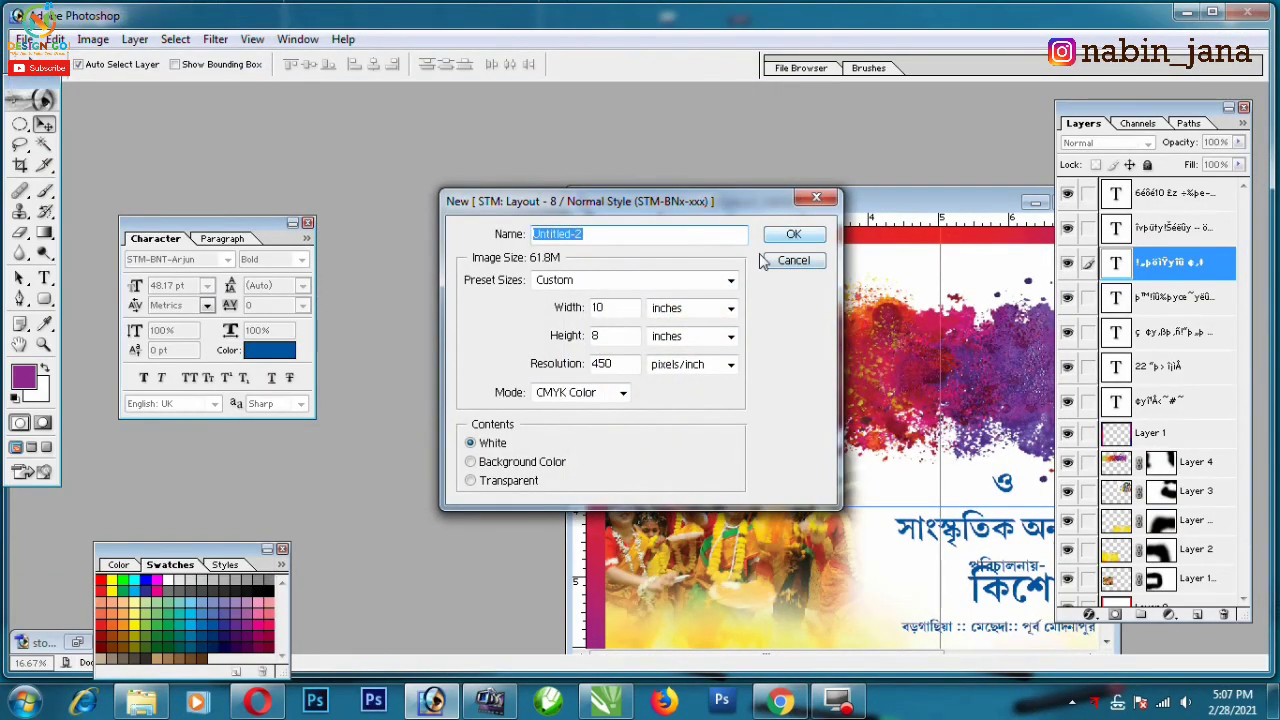
click(731, 280)
click(575, 410)
double_click(610, 363)
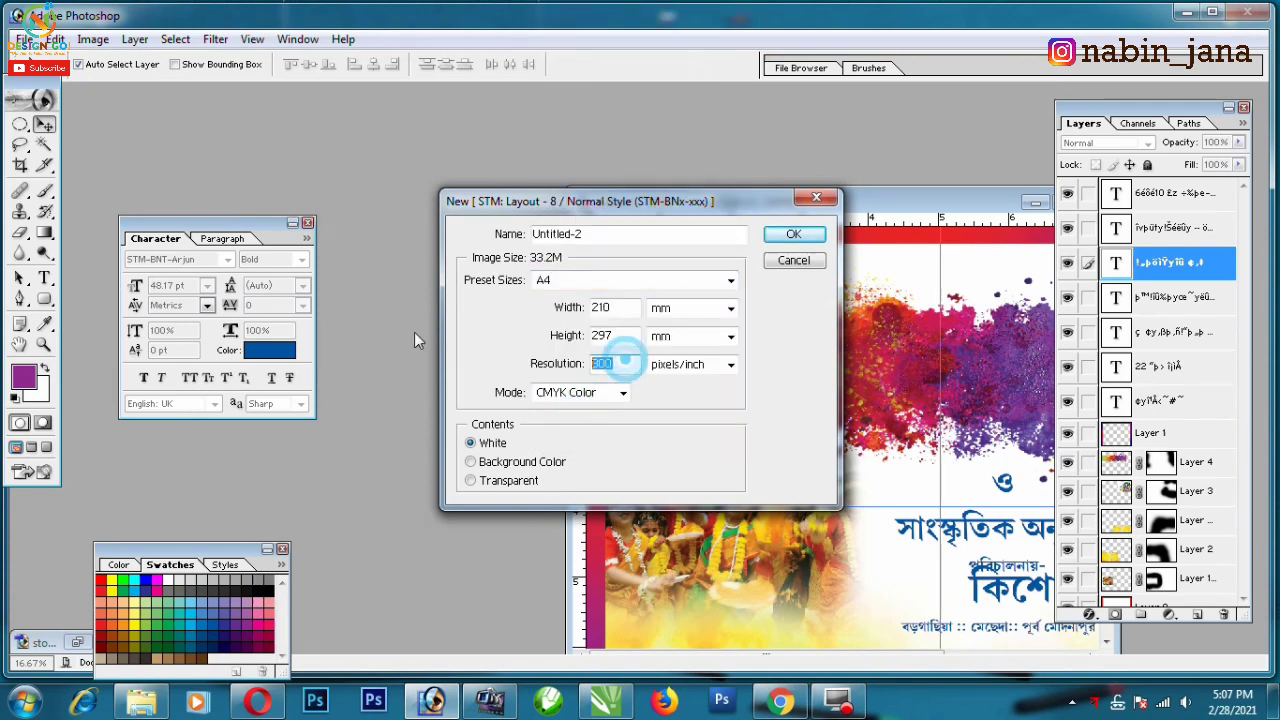
text(400)
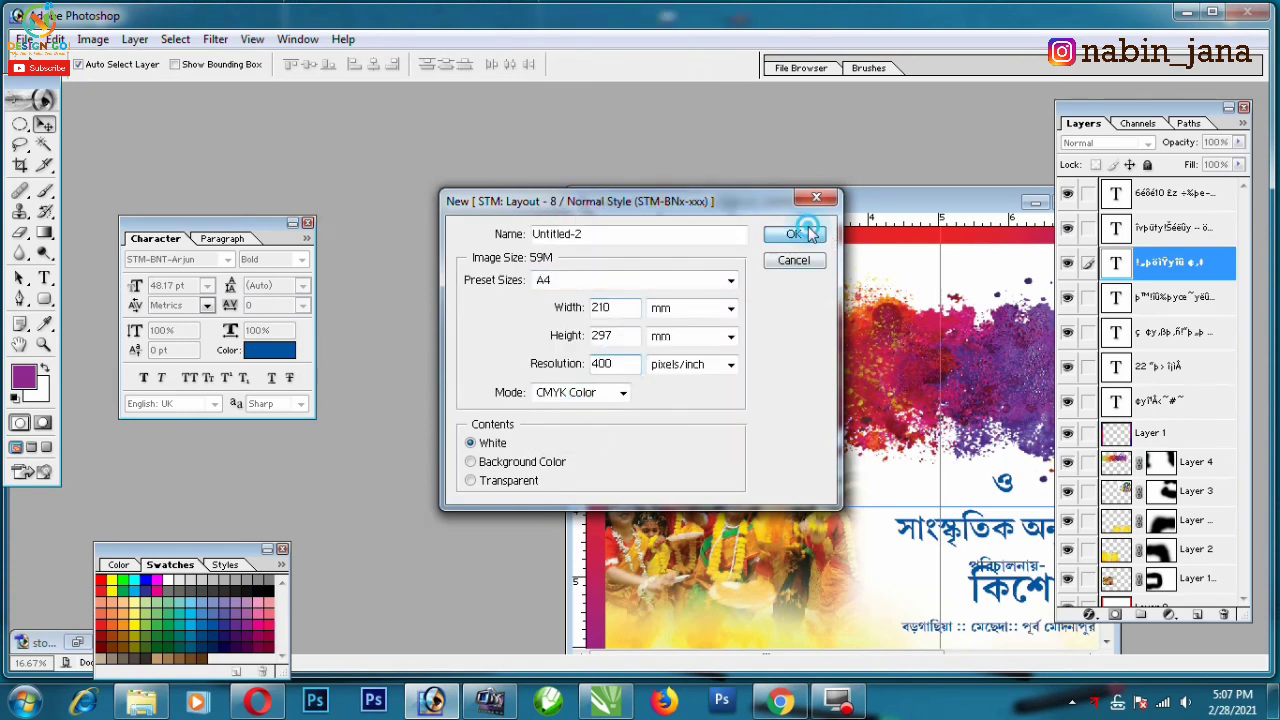
click(812, 234)
- Save the banner as a PSD in D:\PERSONAL\YouTube\P-122 dole Utsav
key(ctrl+s)
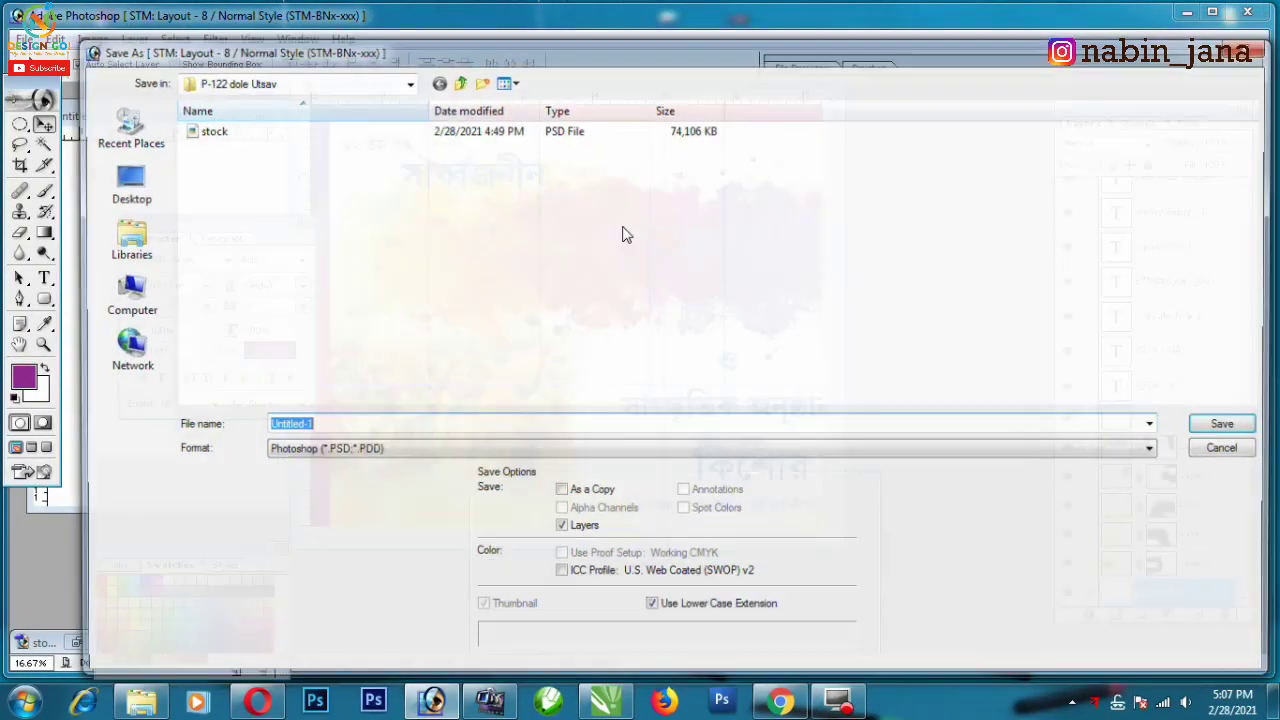
click(126, 295)
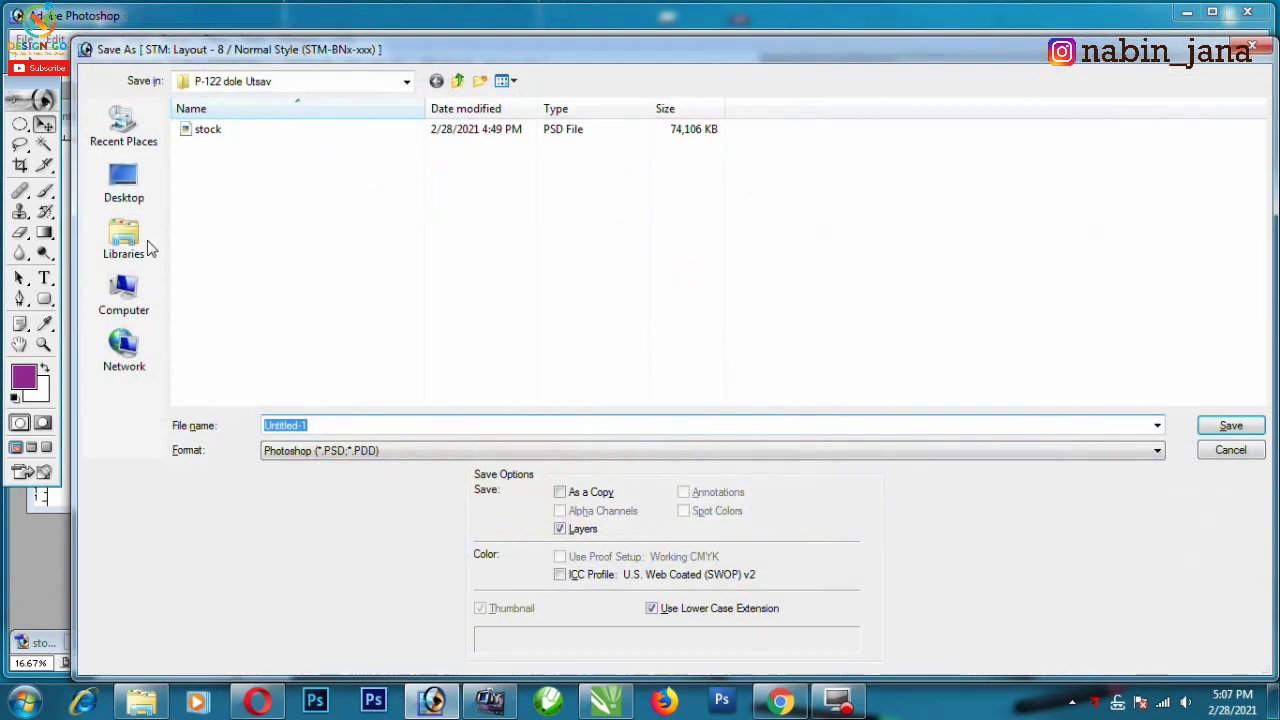
click(124, 292)
double_click(470, 150)
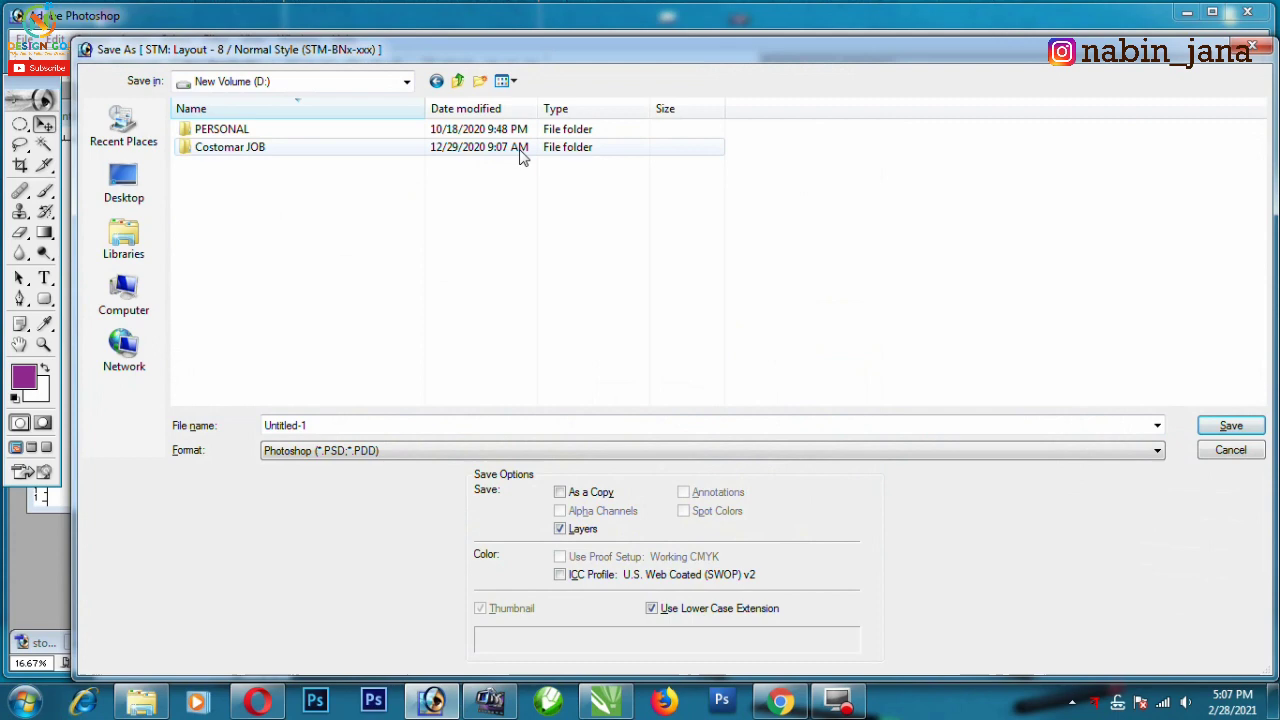
double_click(306, 129)
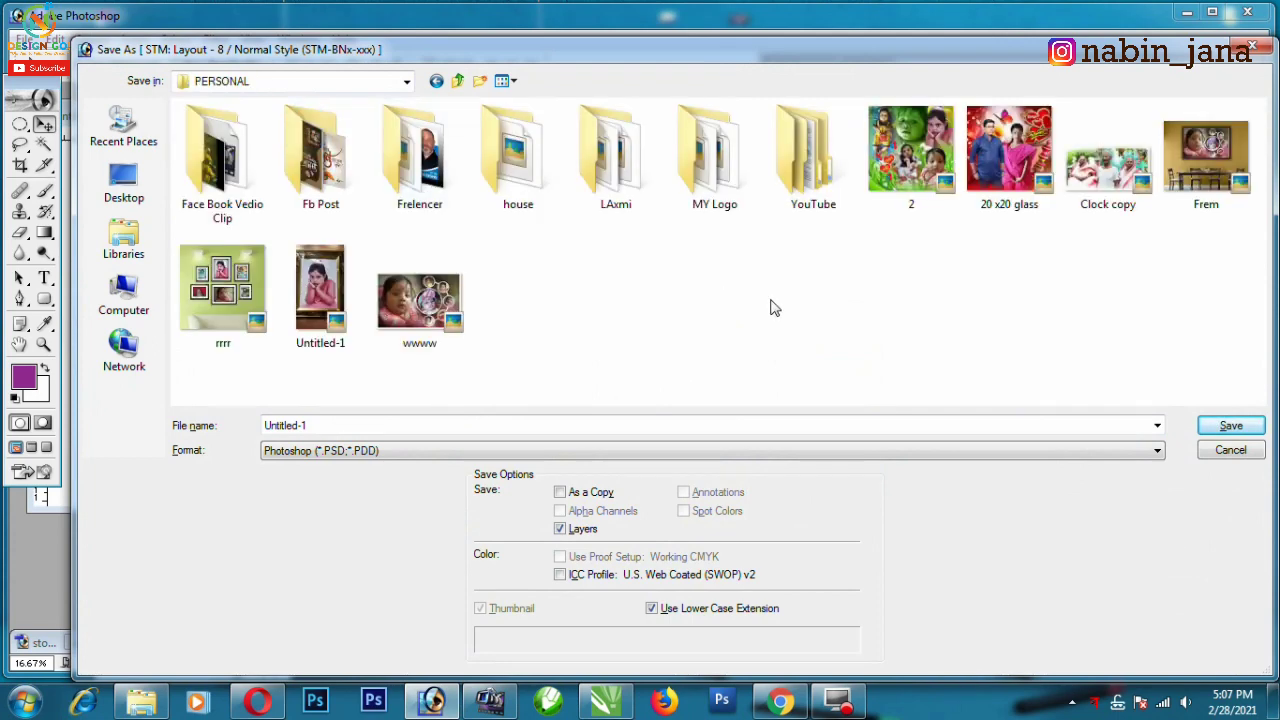
double_click(813, 155)
scroll(1070, 340, down, 5)
scroll(1070, 340, down, 5)
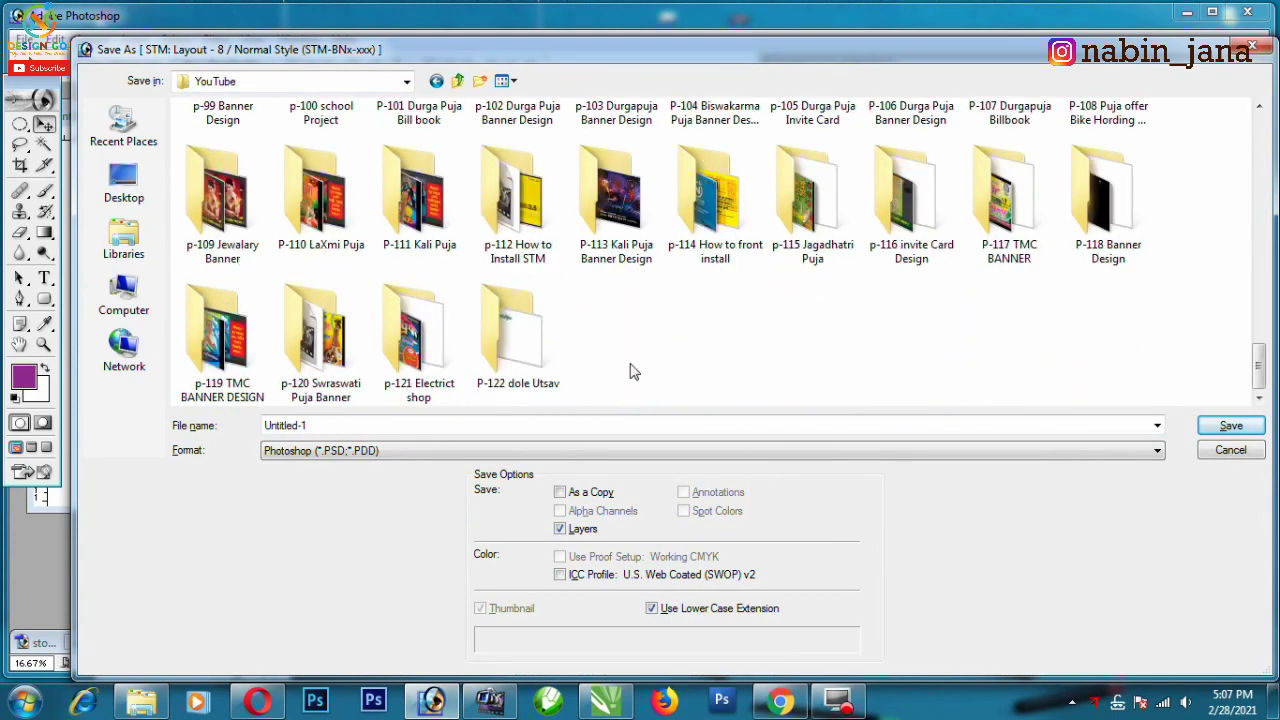
double_click(515, 335)
double_click(363, 425)
key(BackSpace)
text(PSD)
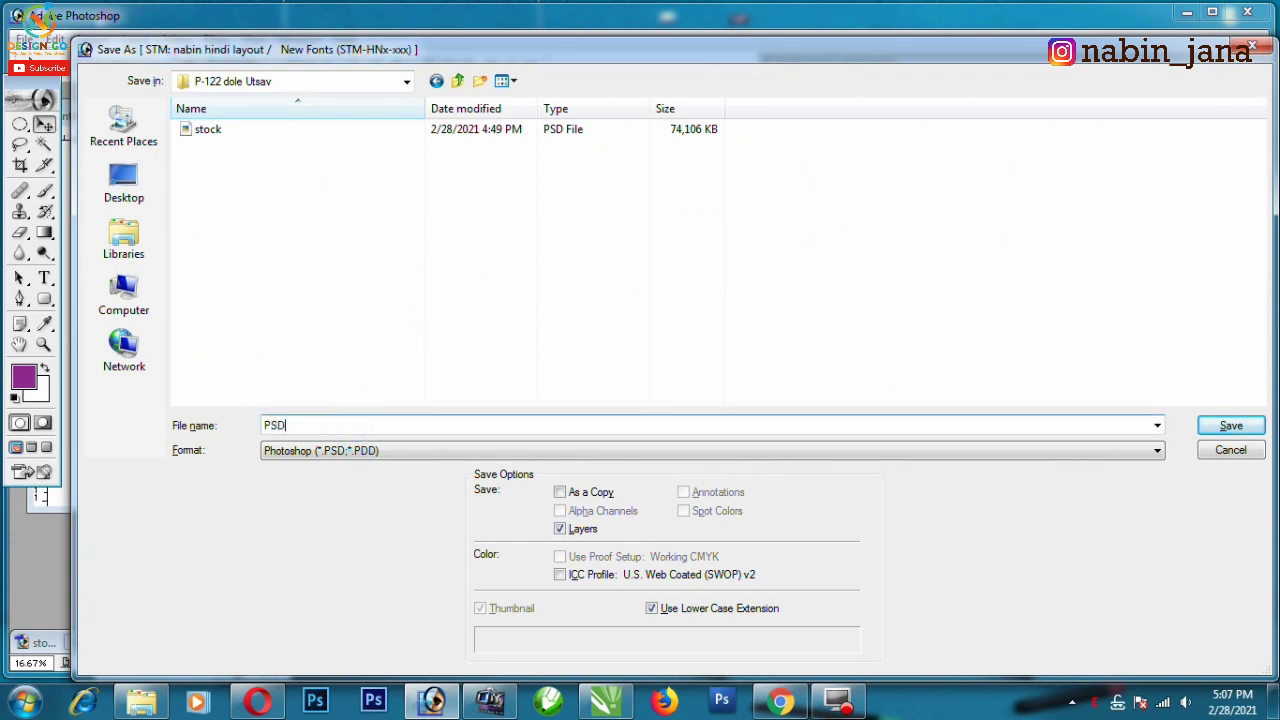
key(Return)
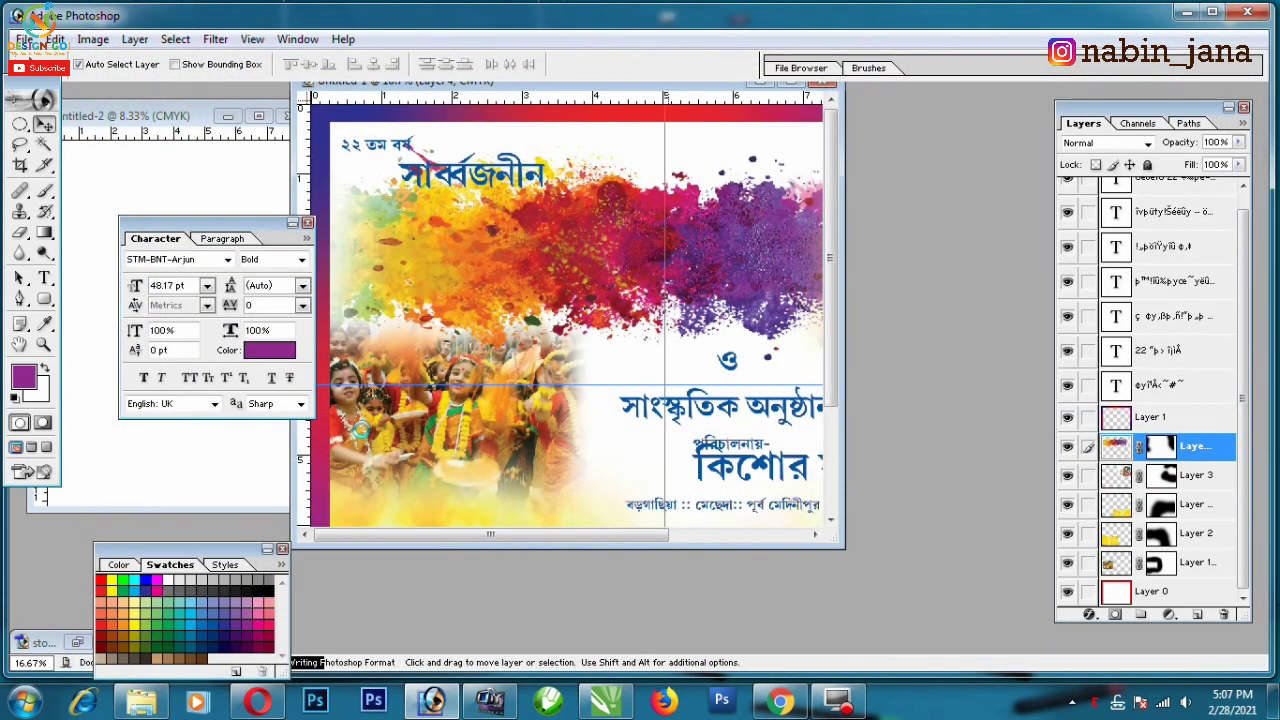
- Maximize Untitled-2 and rotate its canvas 90° CW to landscape
click(230, 190)
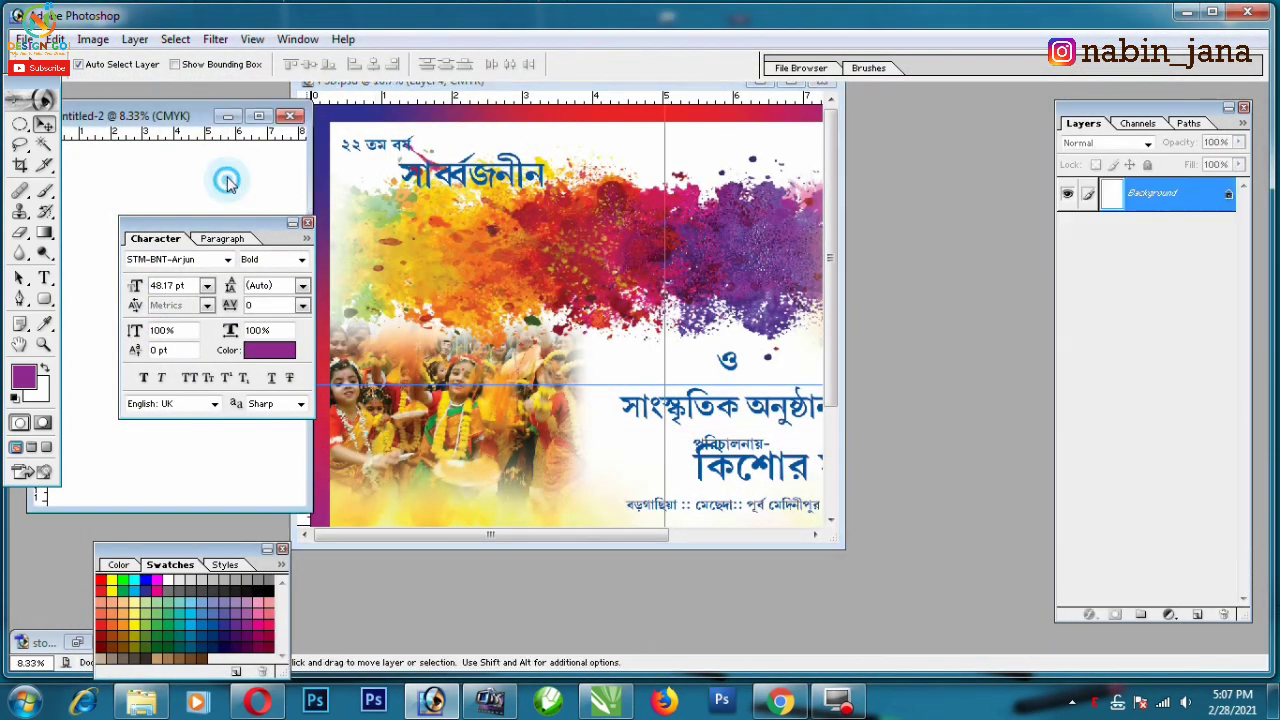
click(258, 116)
key(alt+i)
key(e)
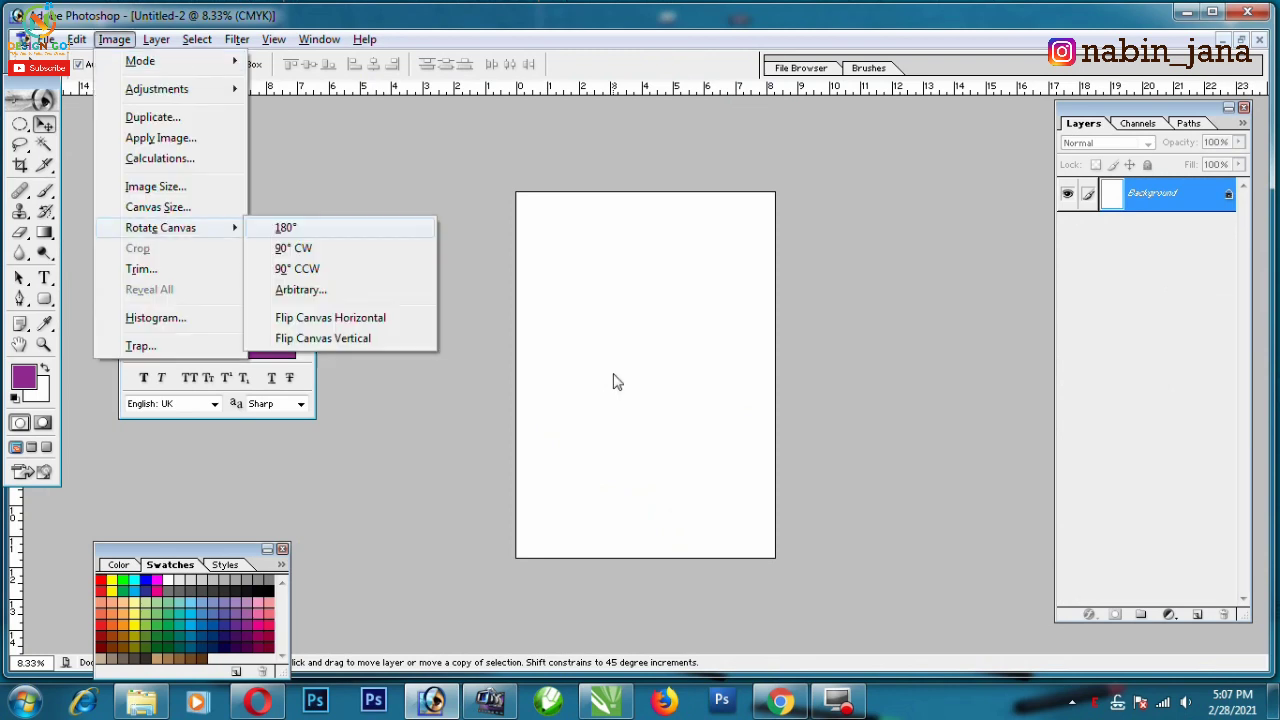
key(Return)
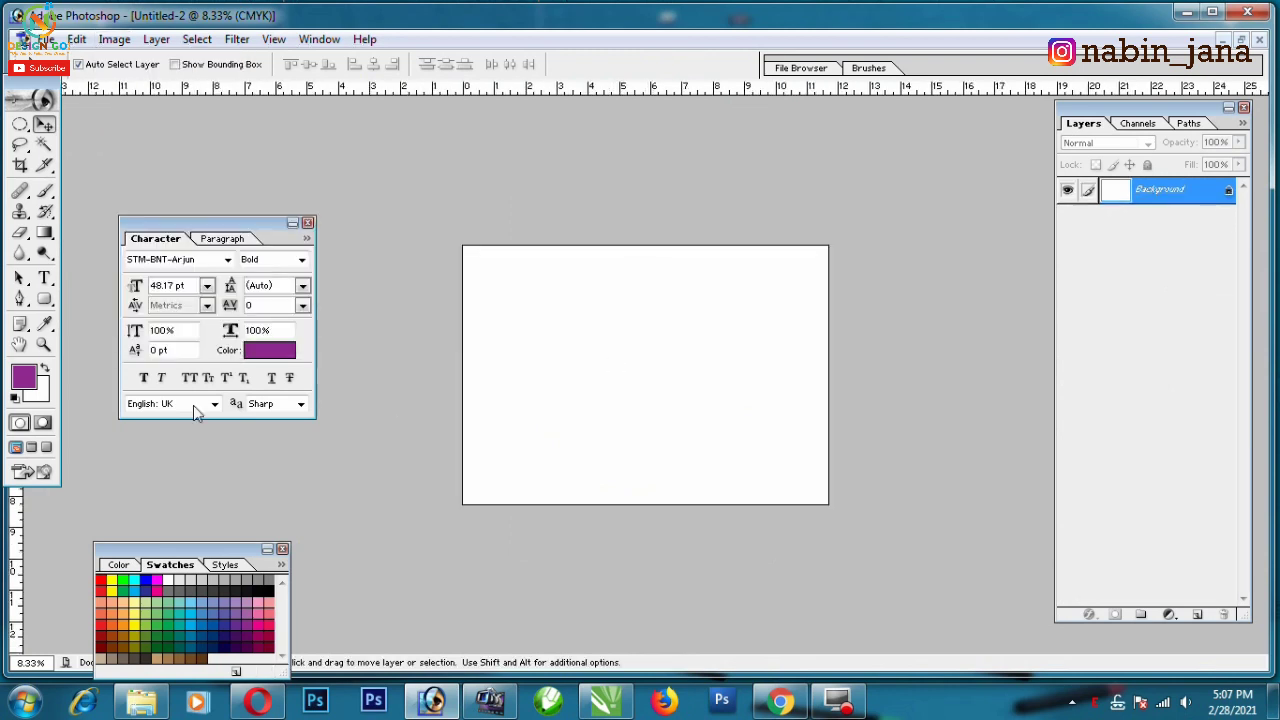
key(ctrl+plus)
- Type the title text 'Avwg' and set it in the Shorif Shishir ANSI font
click(44, 278)
click(486, 316)
text(Avwg)
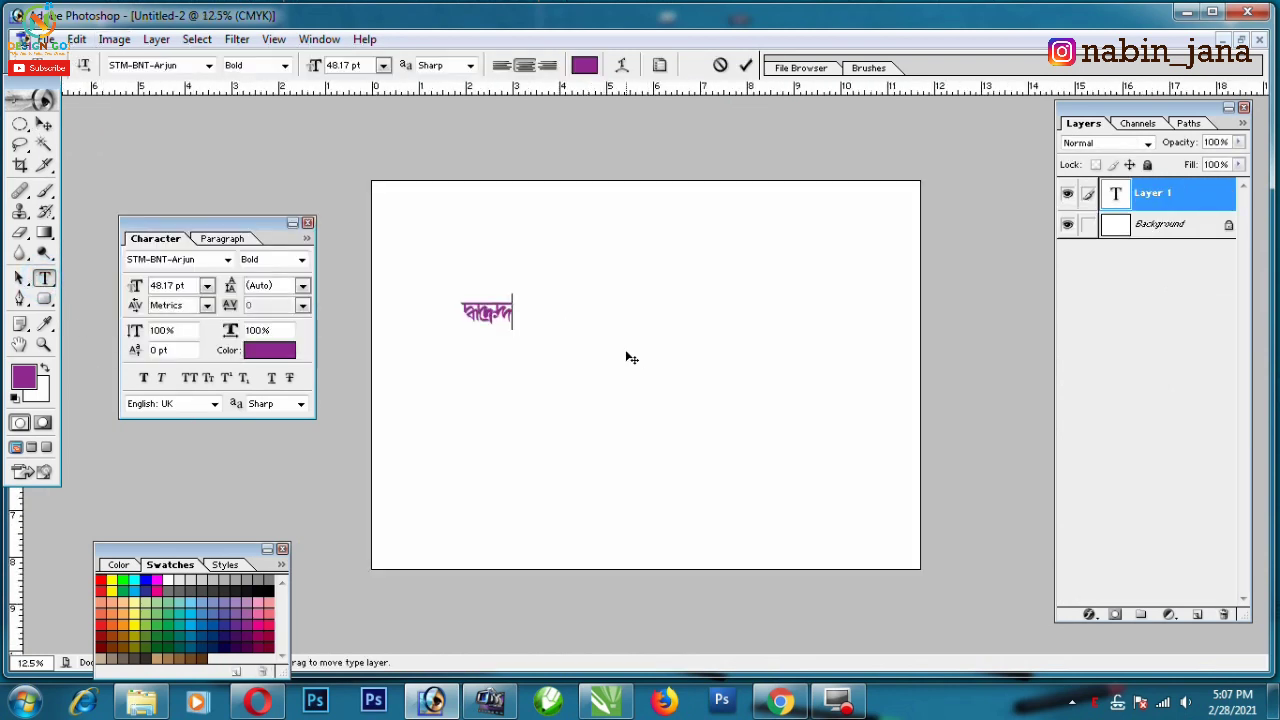
key(ctrl+a)
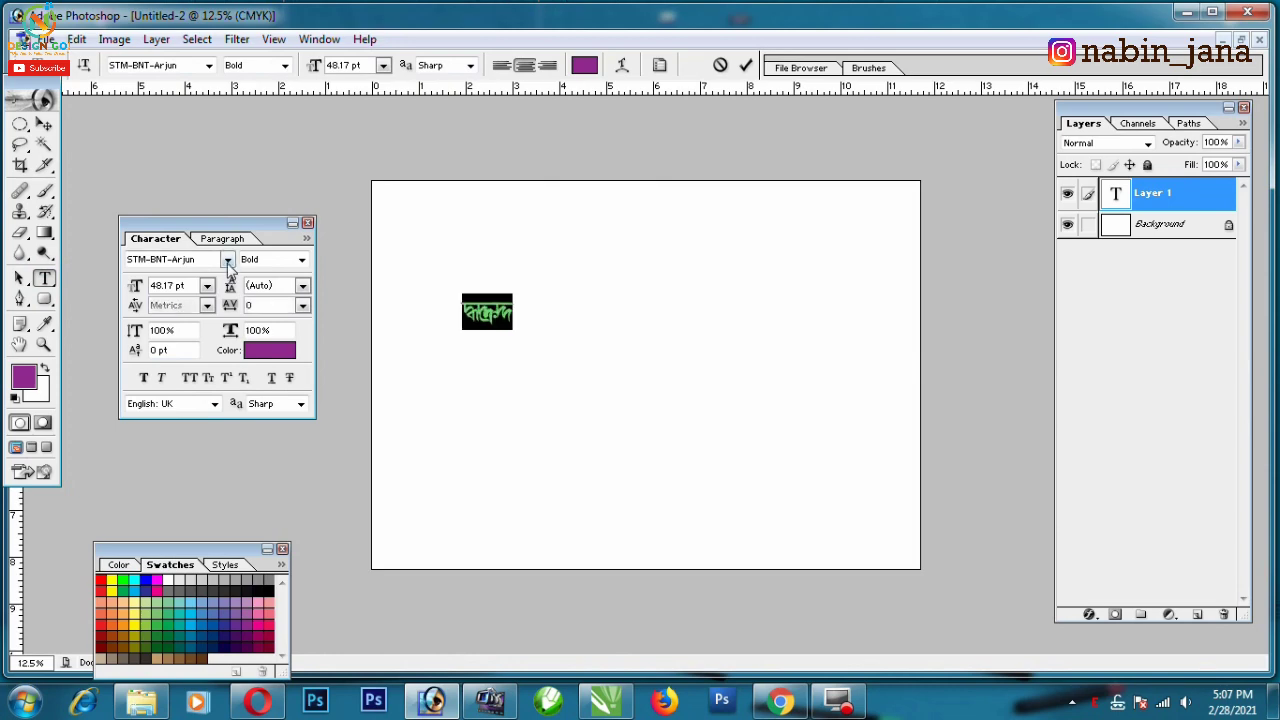
click(228, 260)
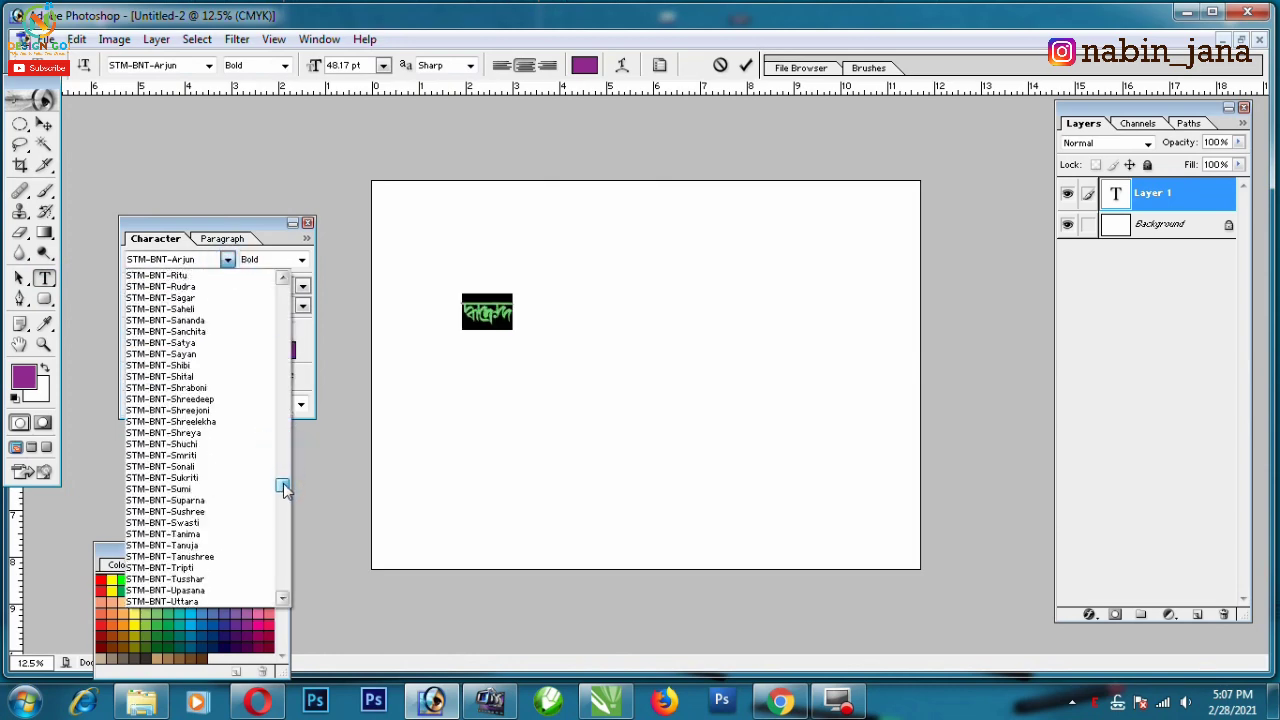
drag(285, 456, 281, 527)
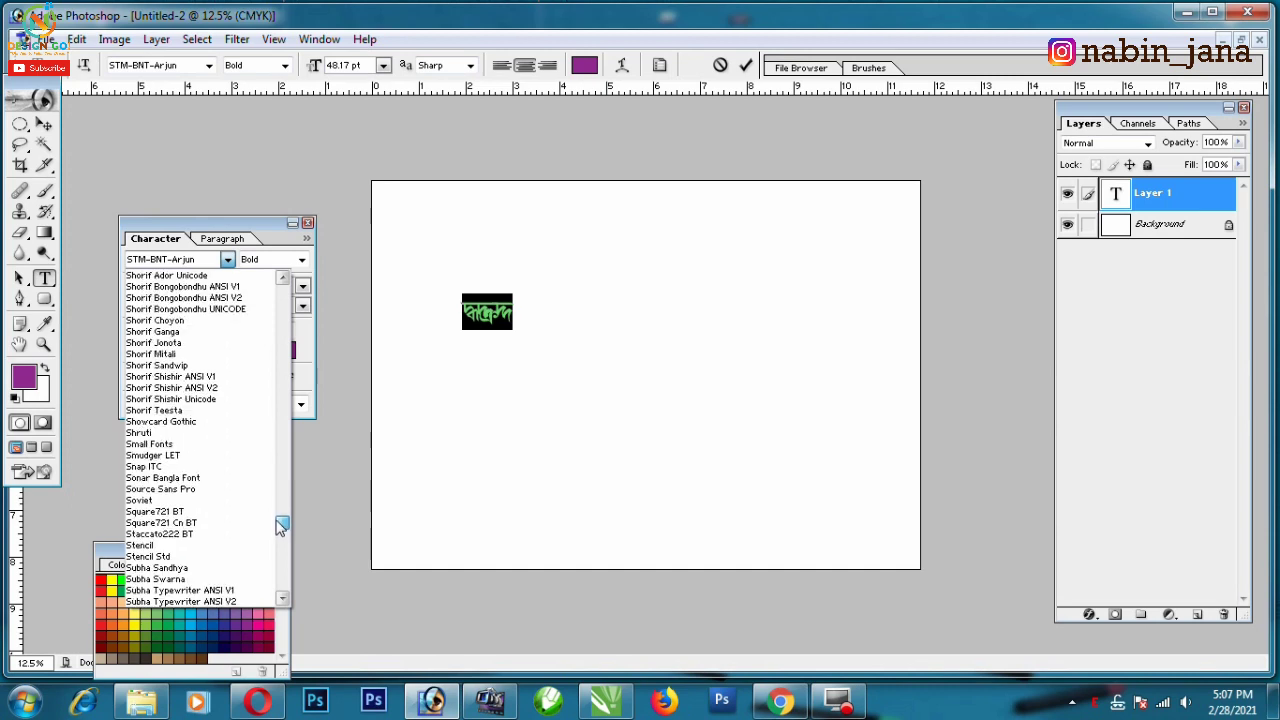
click(213, 388)
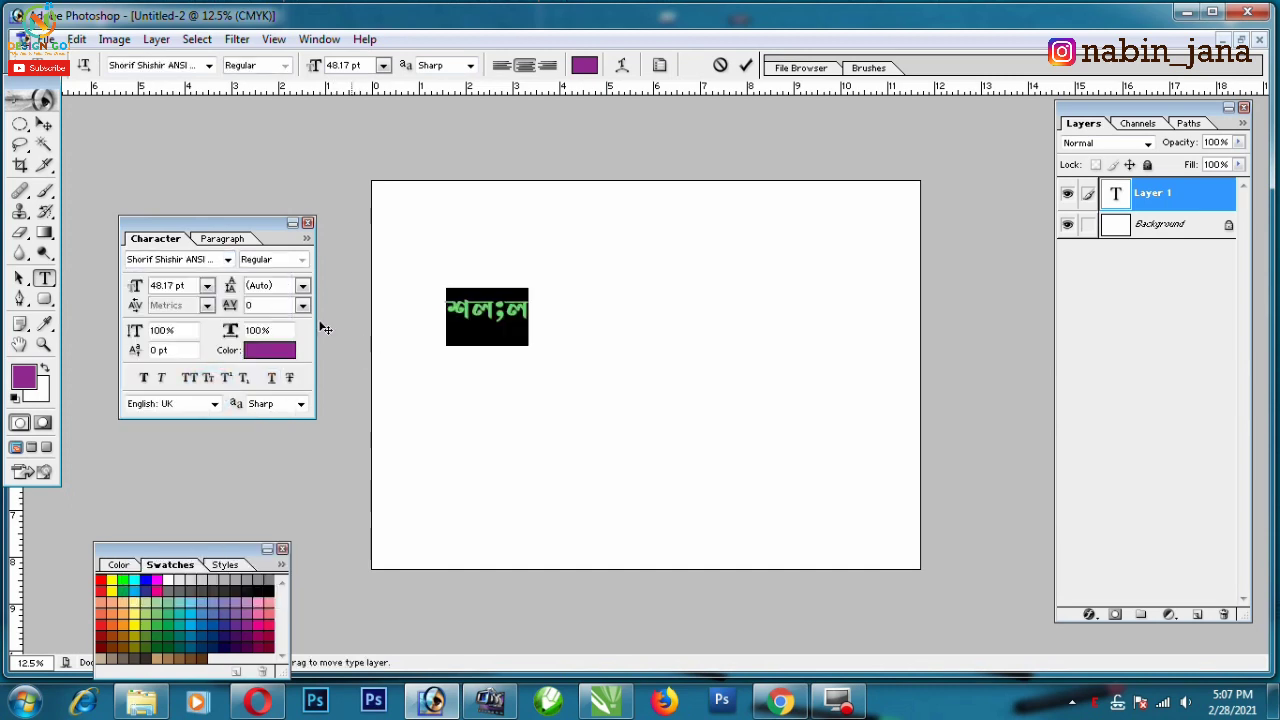
- Enlarge the title to about 210.9% and bring up the Bangla keyboard layout options
click(44, 124)
key(ctrl+t)
drag(540, 292, 650, 271)
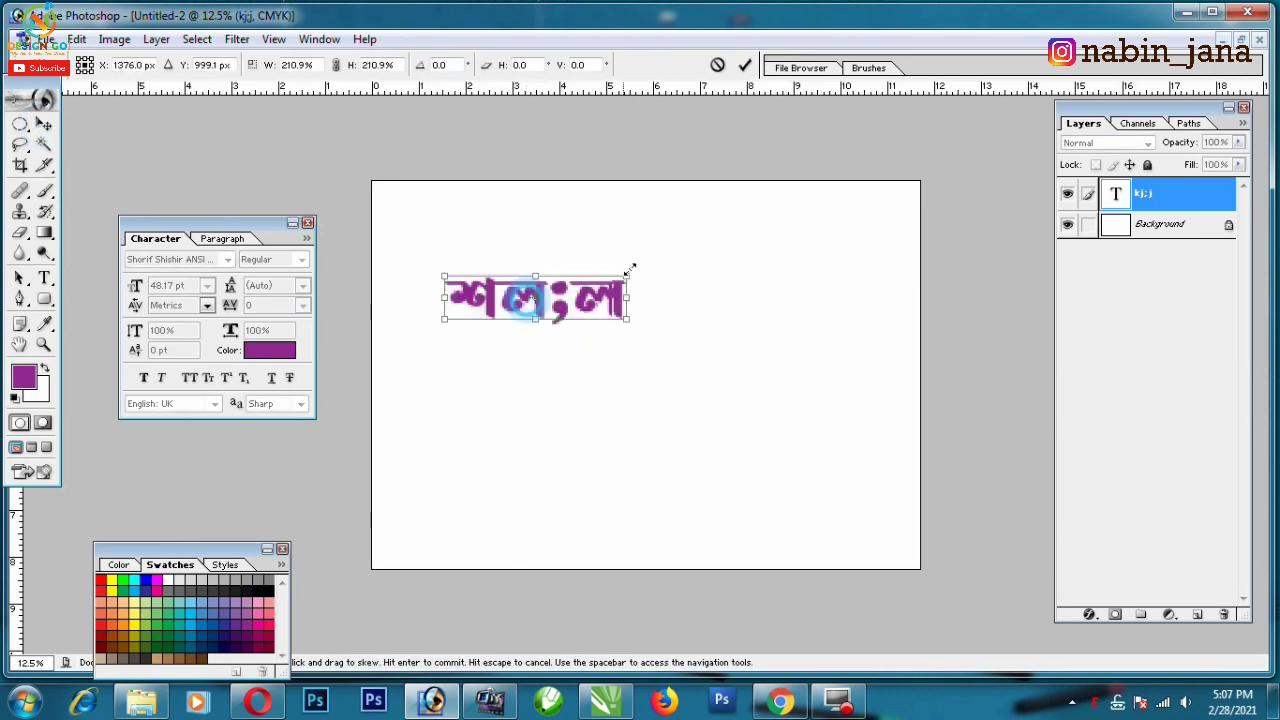
key(Return)
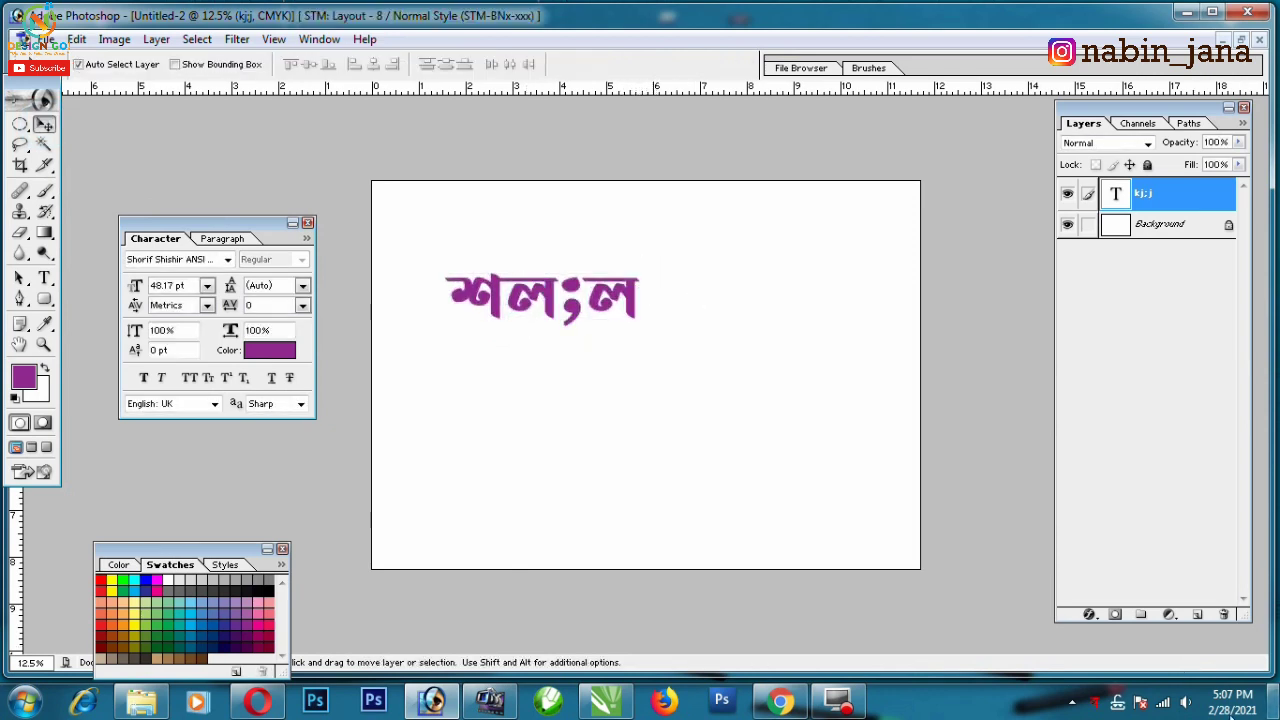
right_click(1118, 705)
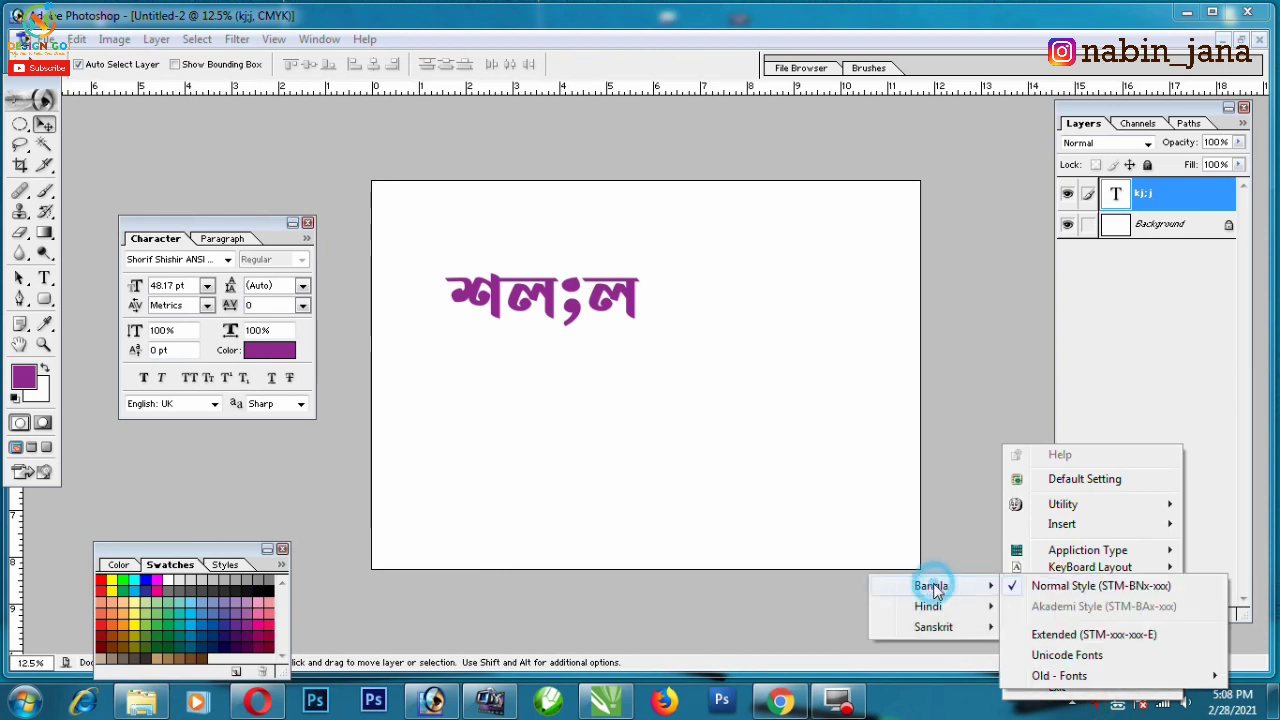
mouse_move(931, 586)
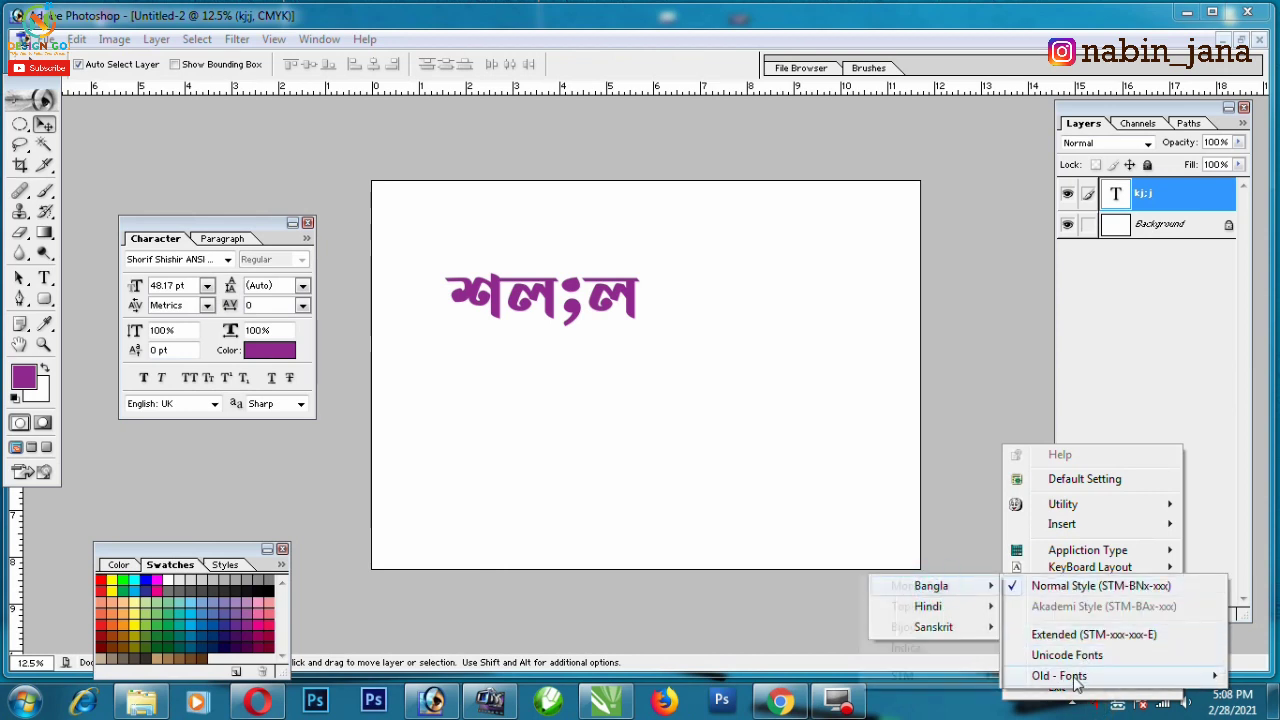
- Switch to the Bangla Bijoy layout and retype the purple title as দোল
click(905, 626)
click(44, 278)
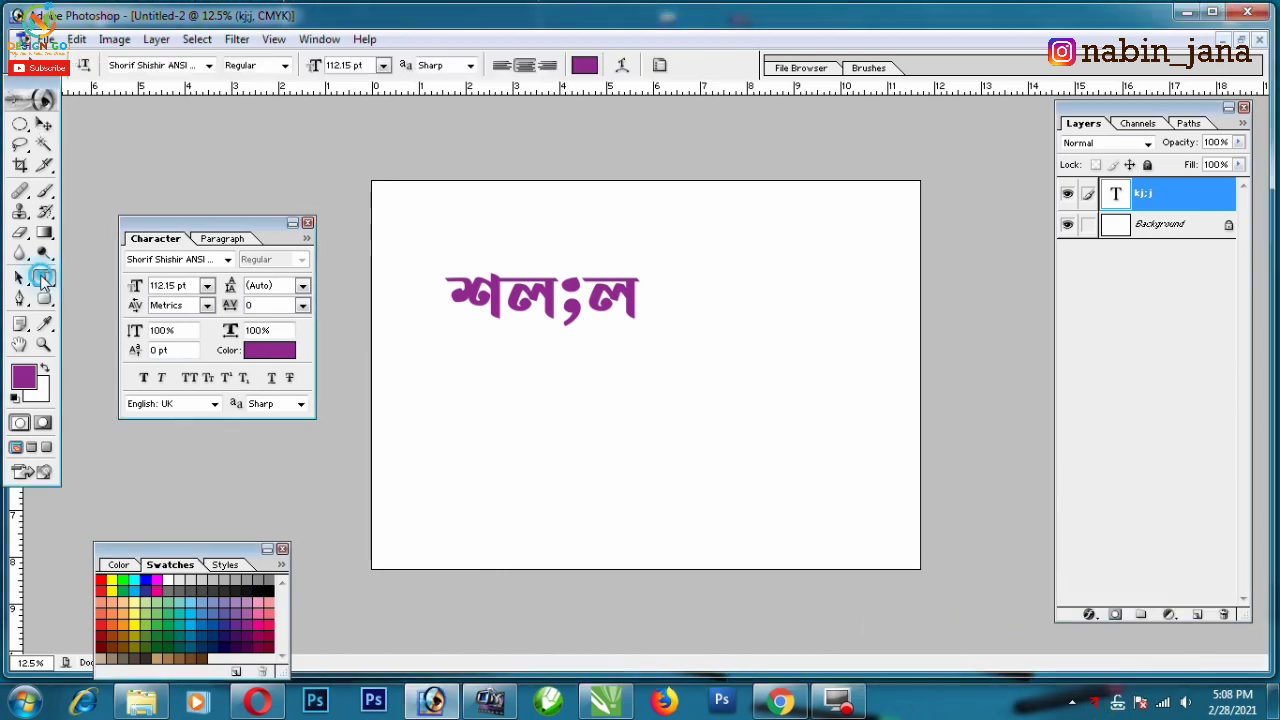
click(499, 289)
key(ctrl+a)
text(m)
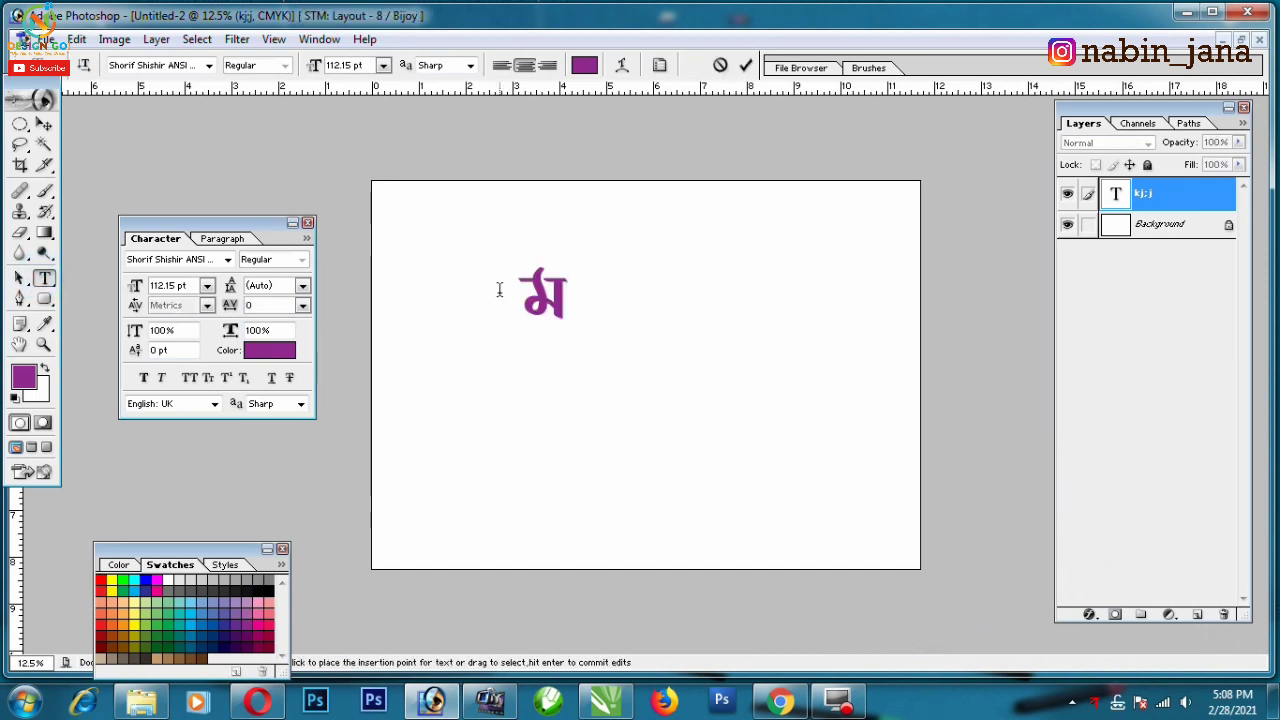
key(BackSpace)
text(e)
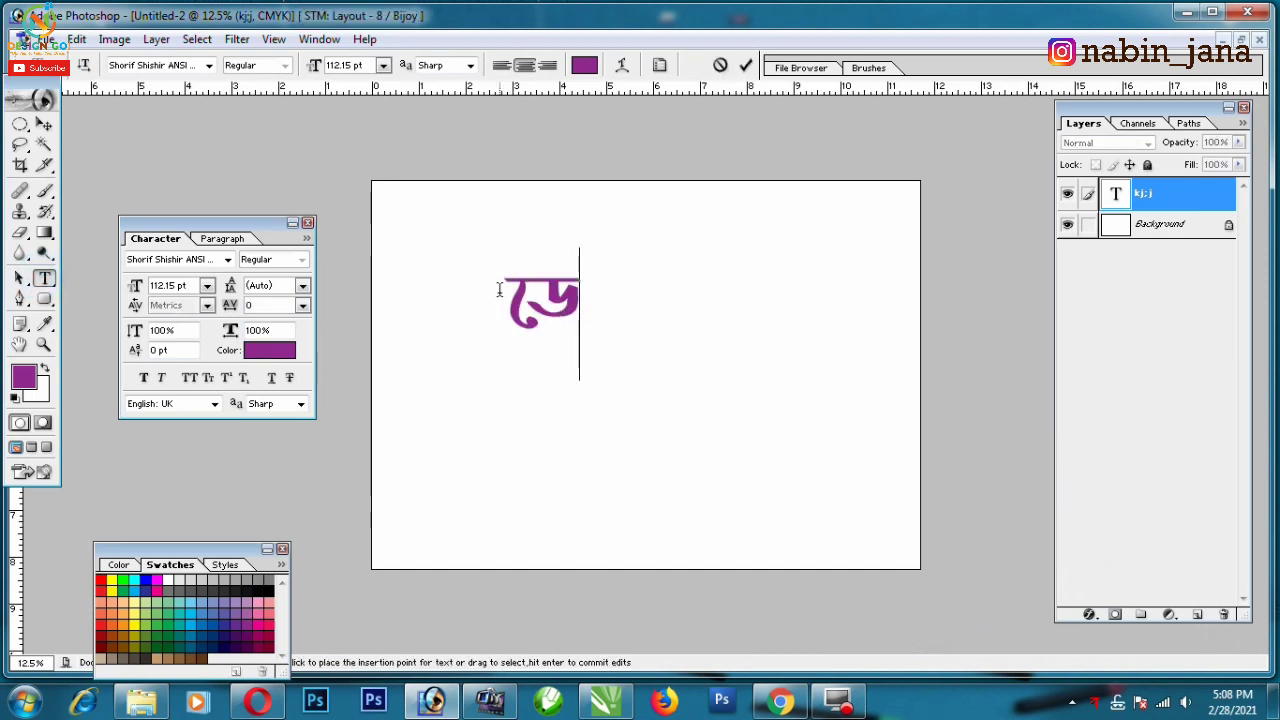
key(BackSpace)
text(lf)
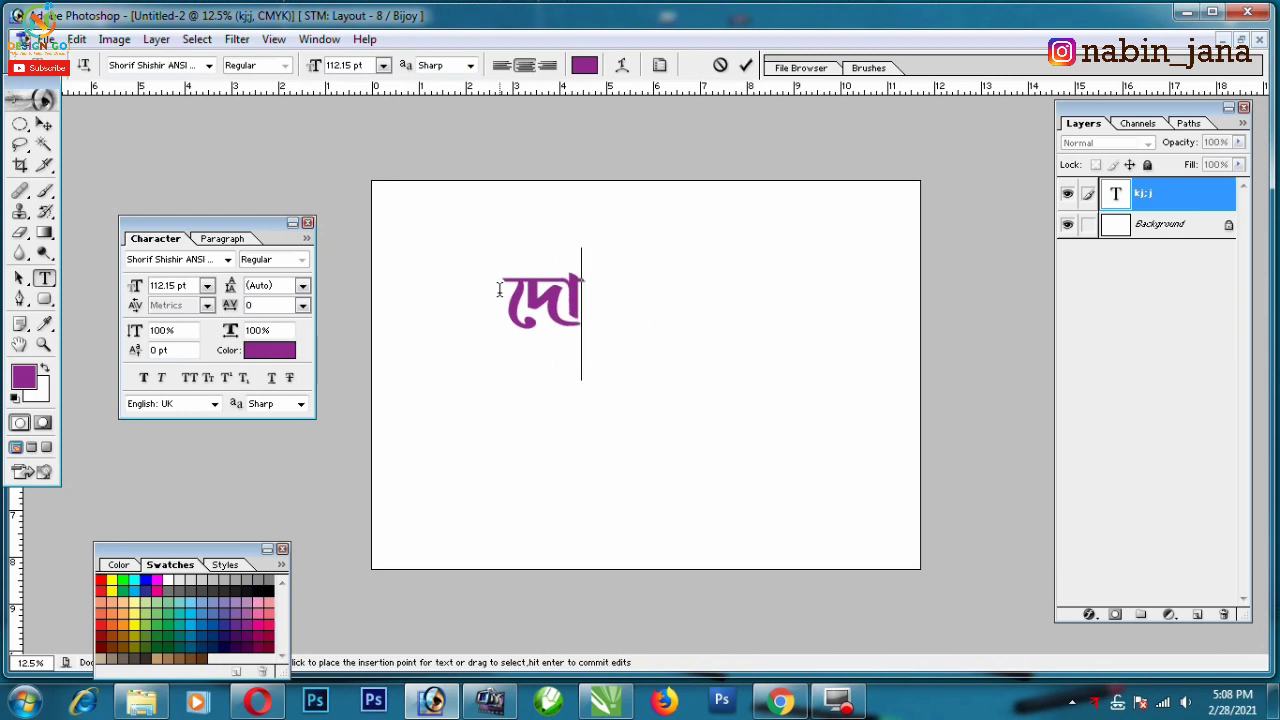
text(V)
key(ctrl+a)
- Set দোল in Shorif Shishir ANSI V1 and drag it left and slightly down
click(228, 260)
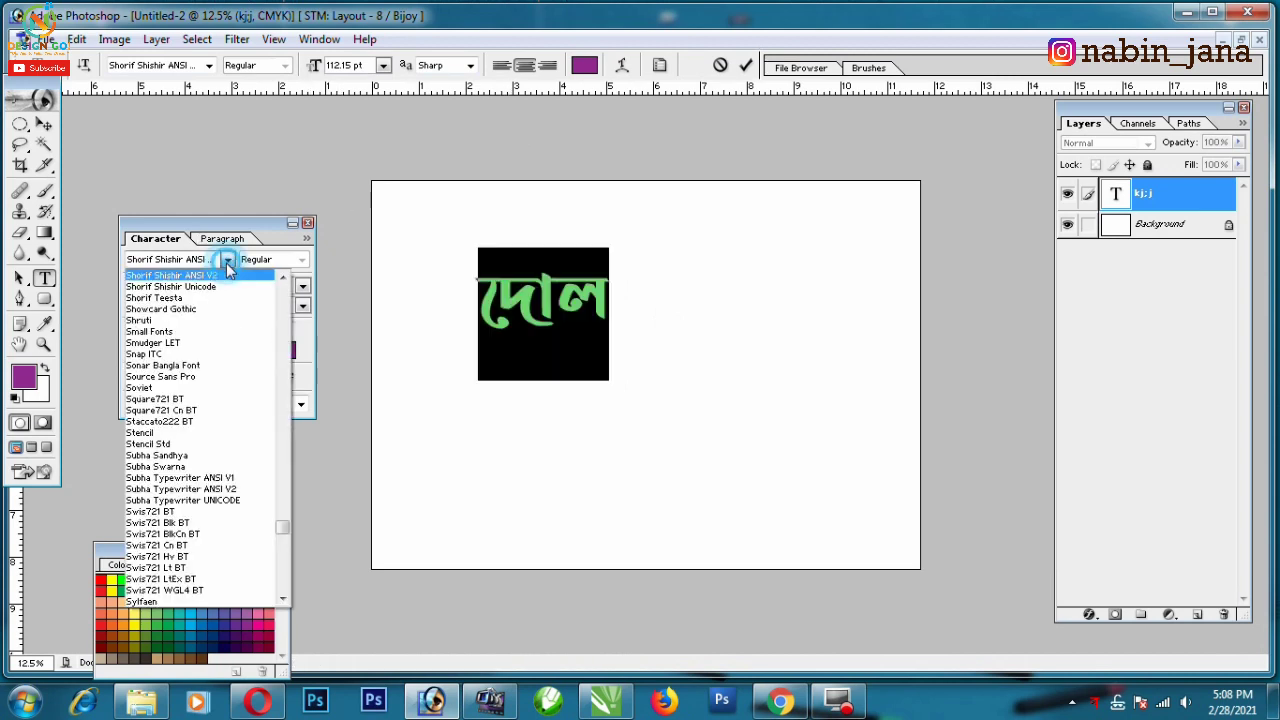
click(205, 286)
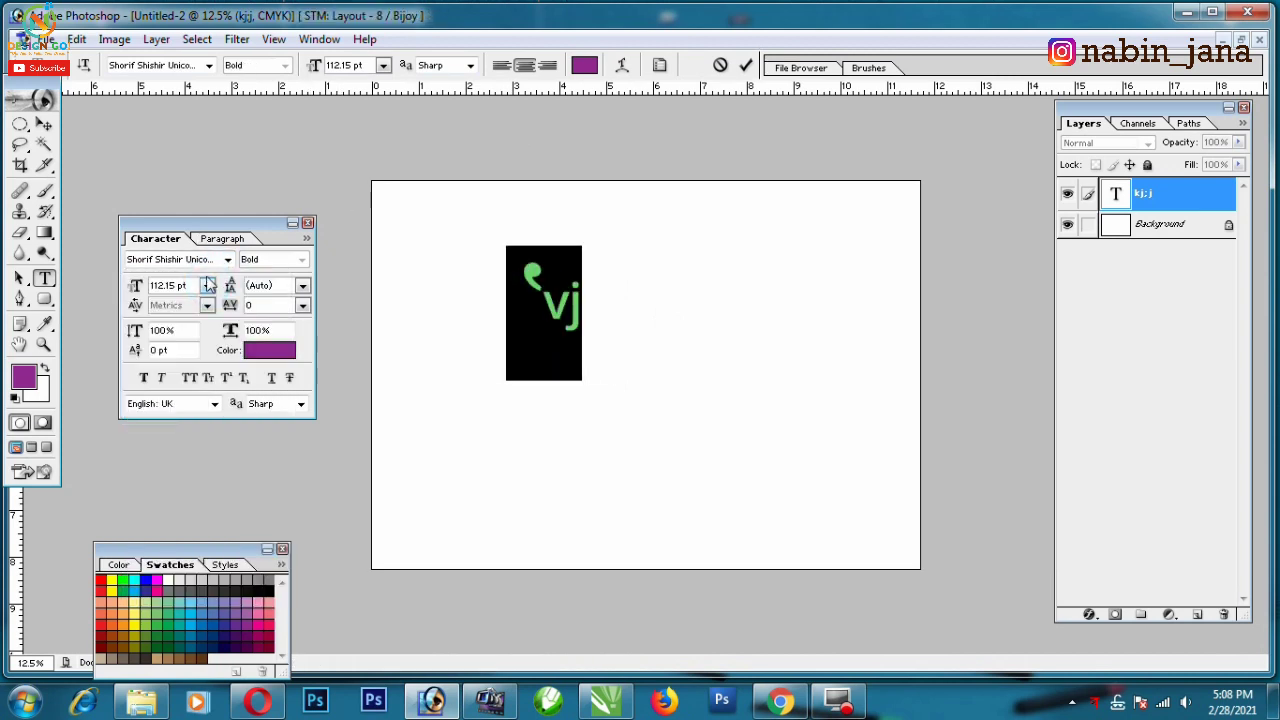
click(208, 262)
key(Up)
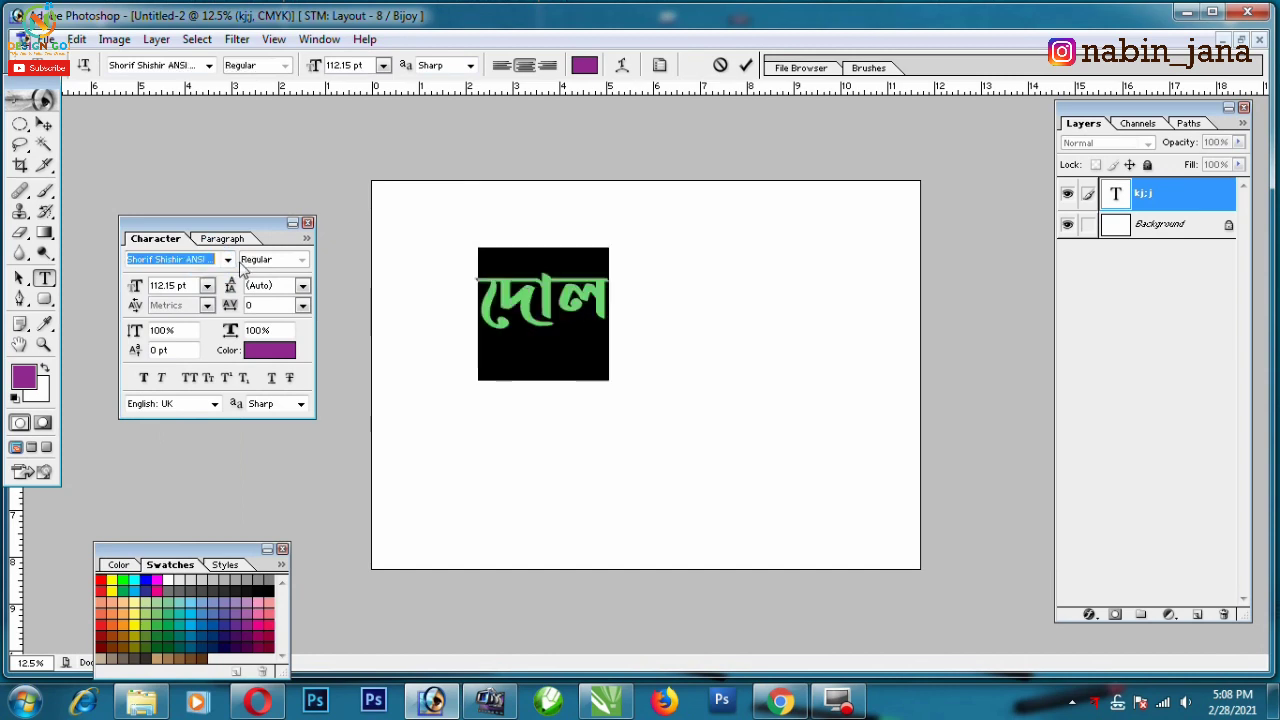
key(Up)
key(Up)
key(Up)
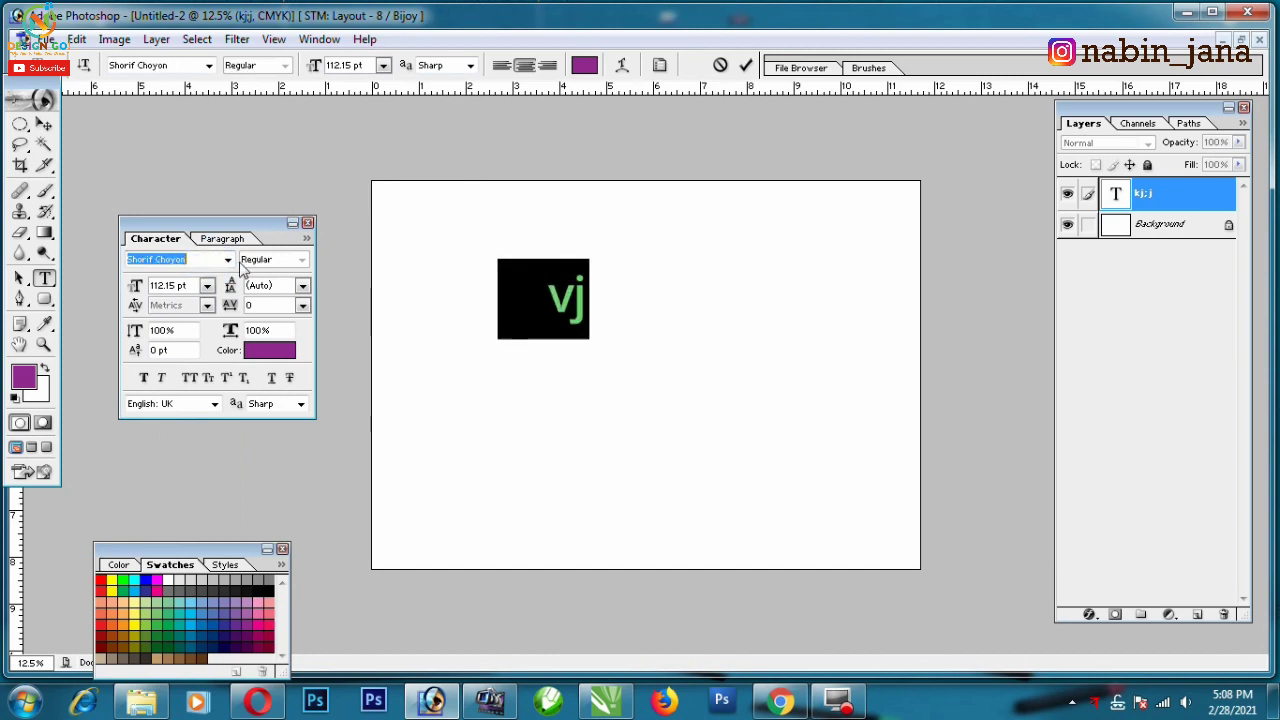
key(Up)
key(Up)
key(Up)
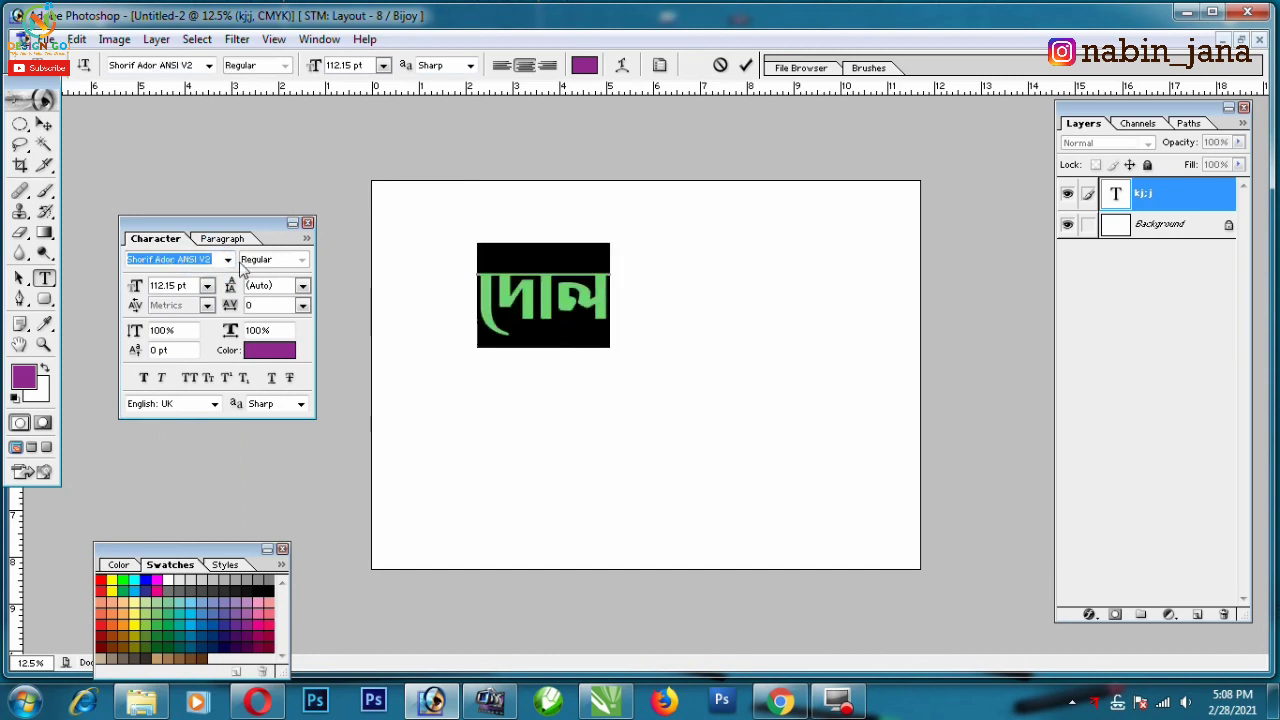
key(Down)
click(228, 260)
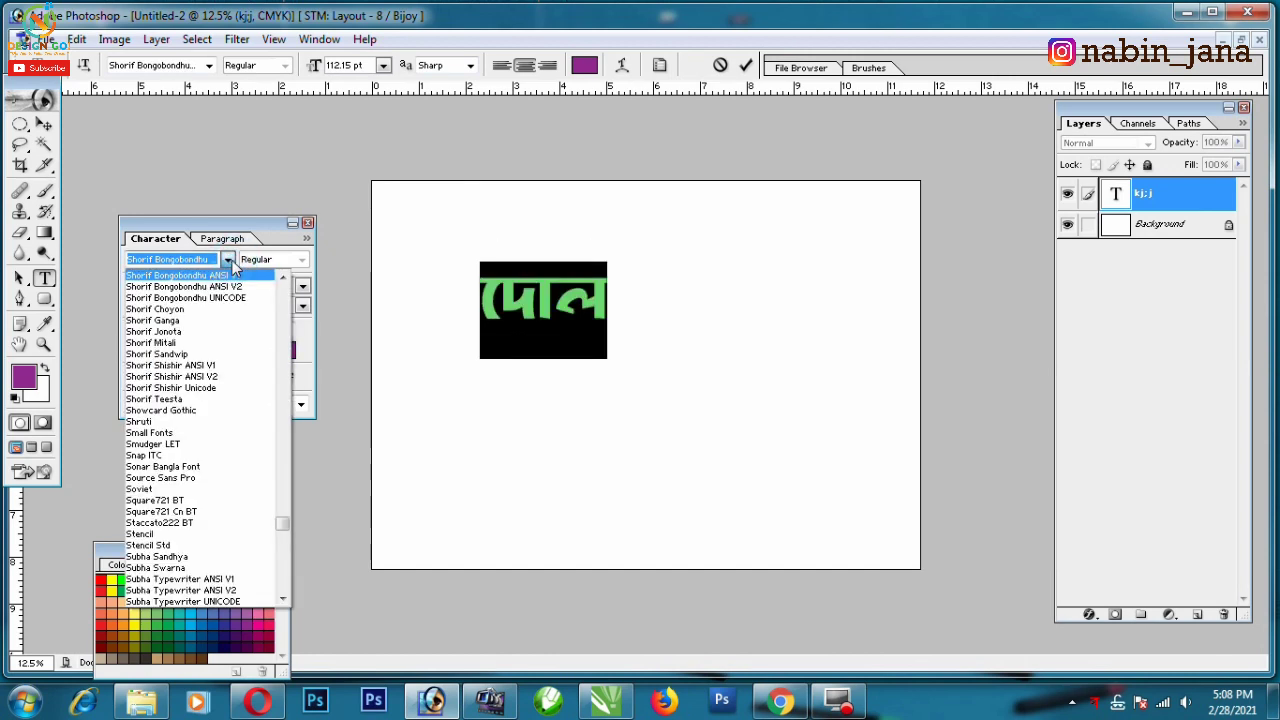
click(222, 368)
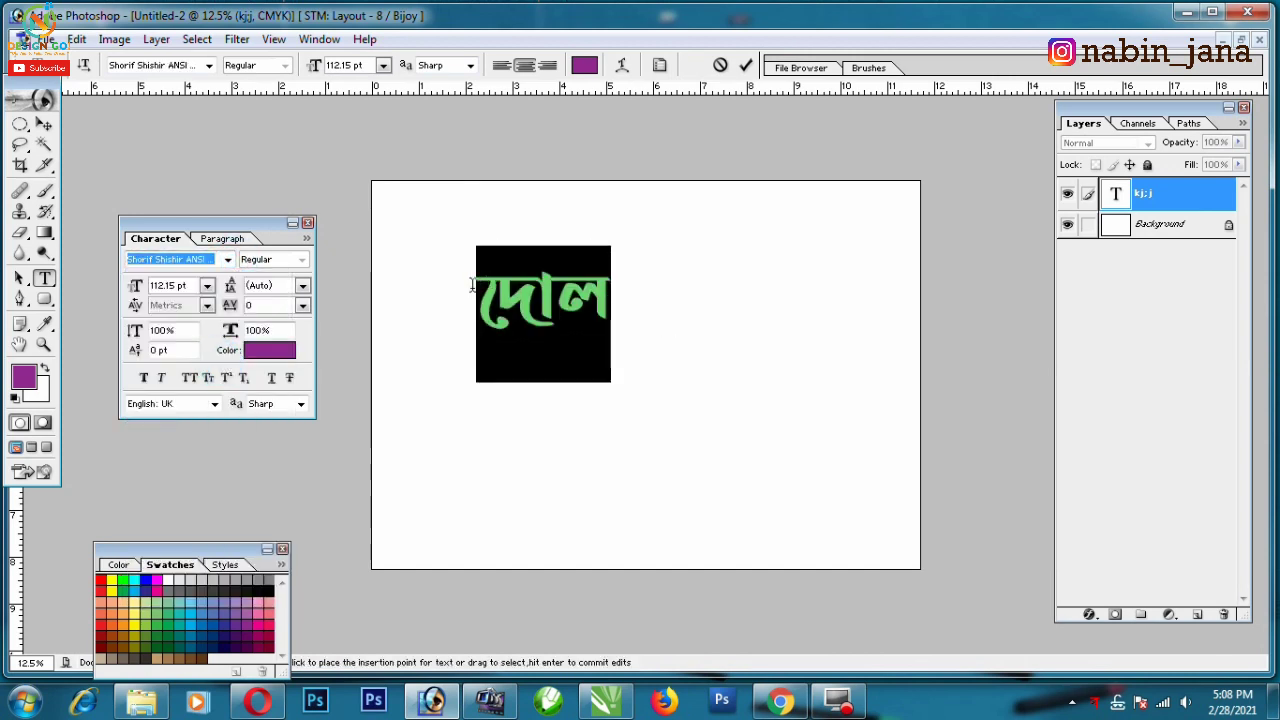
click(43, 124)
mouse_move(542, 290)
mouse_down()
mouse_move(518, 298)
mouse_move(729, 332)
mouse_up()
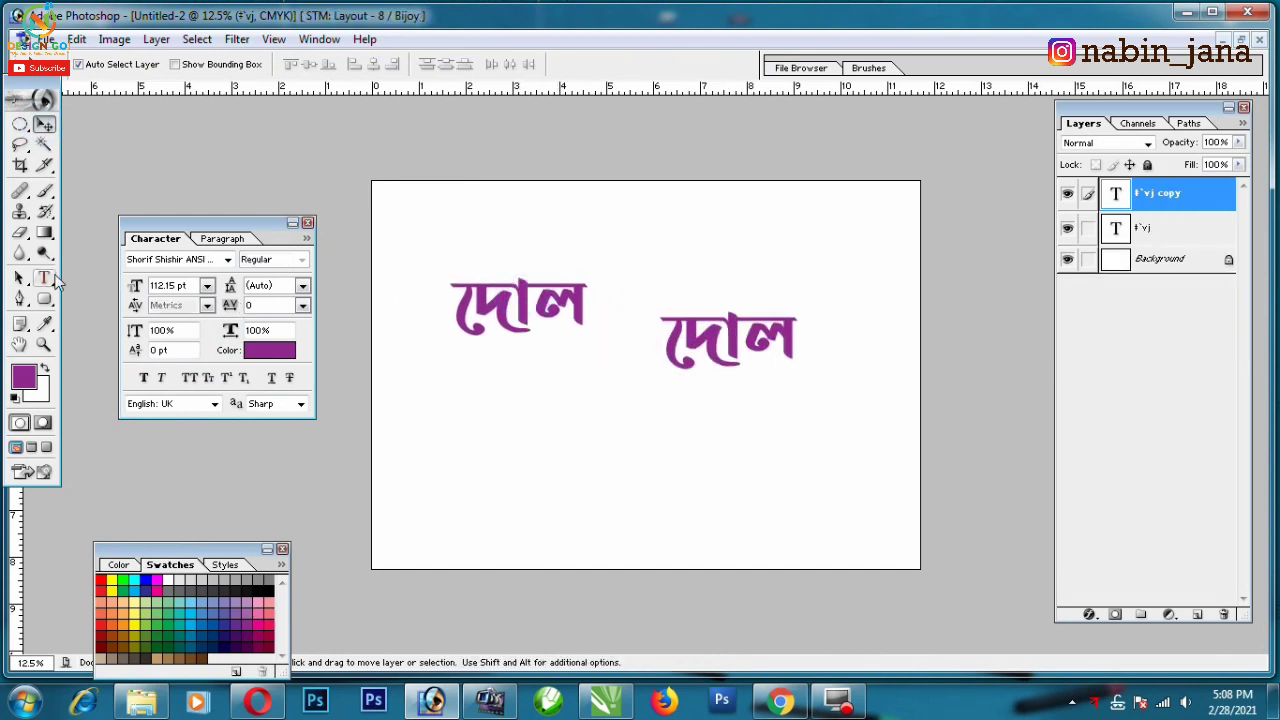
- Duplicate the দোল layer and change the copy's text to a single উ
key(t)
double_click(710, 330)
text(উ)
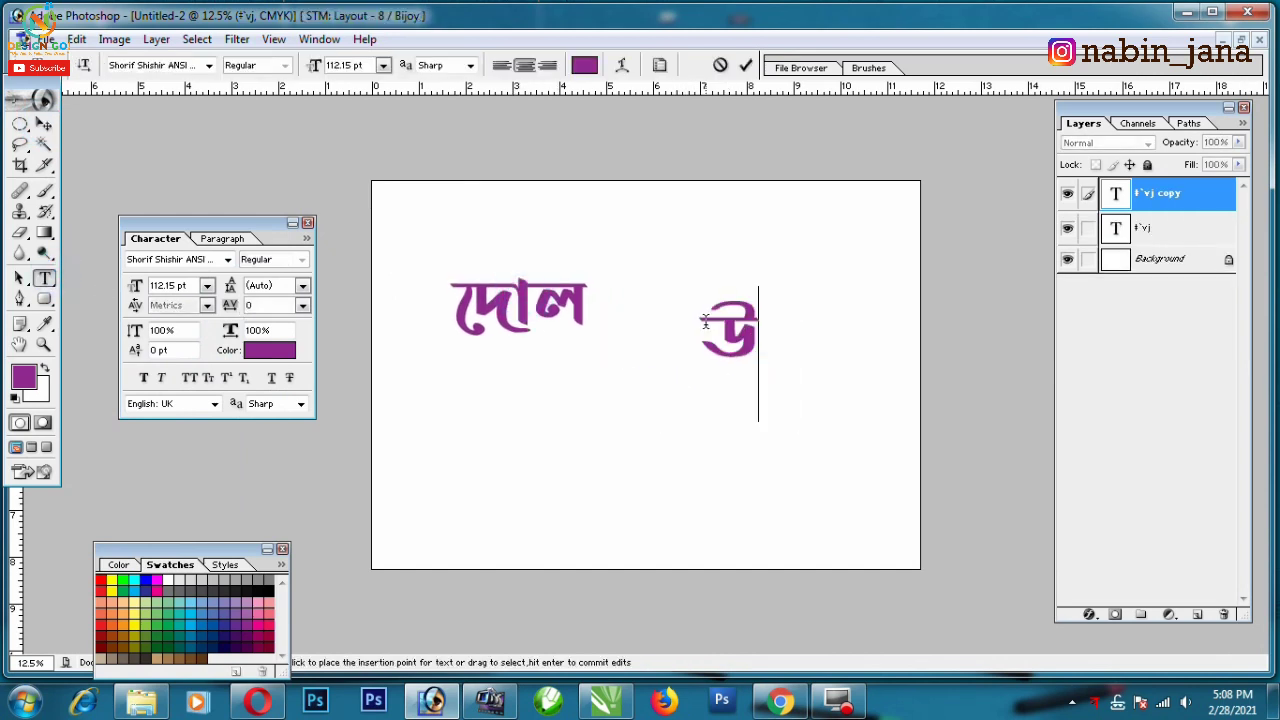
text(ৎ)
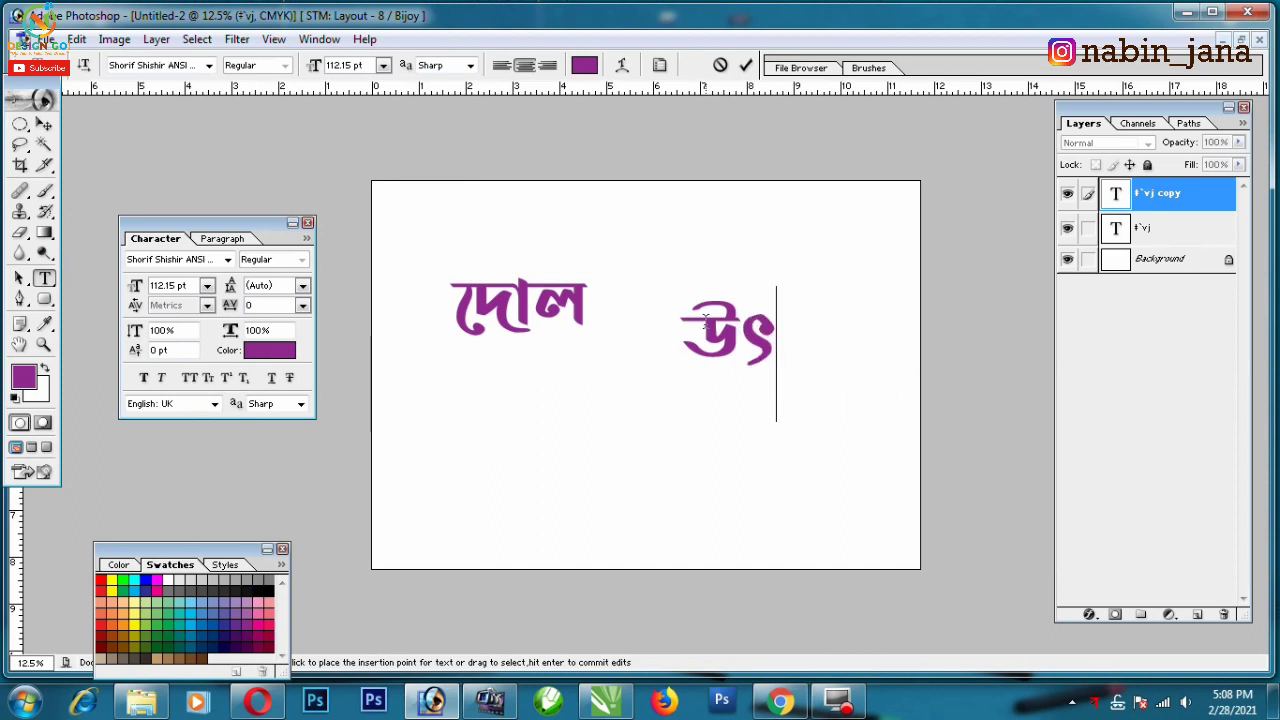
text(me)
click(44, 124)
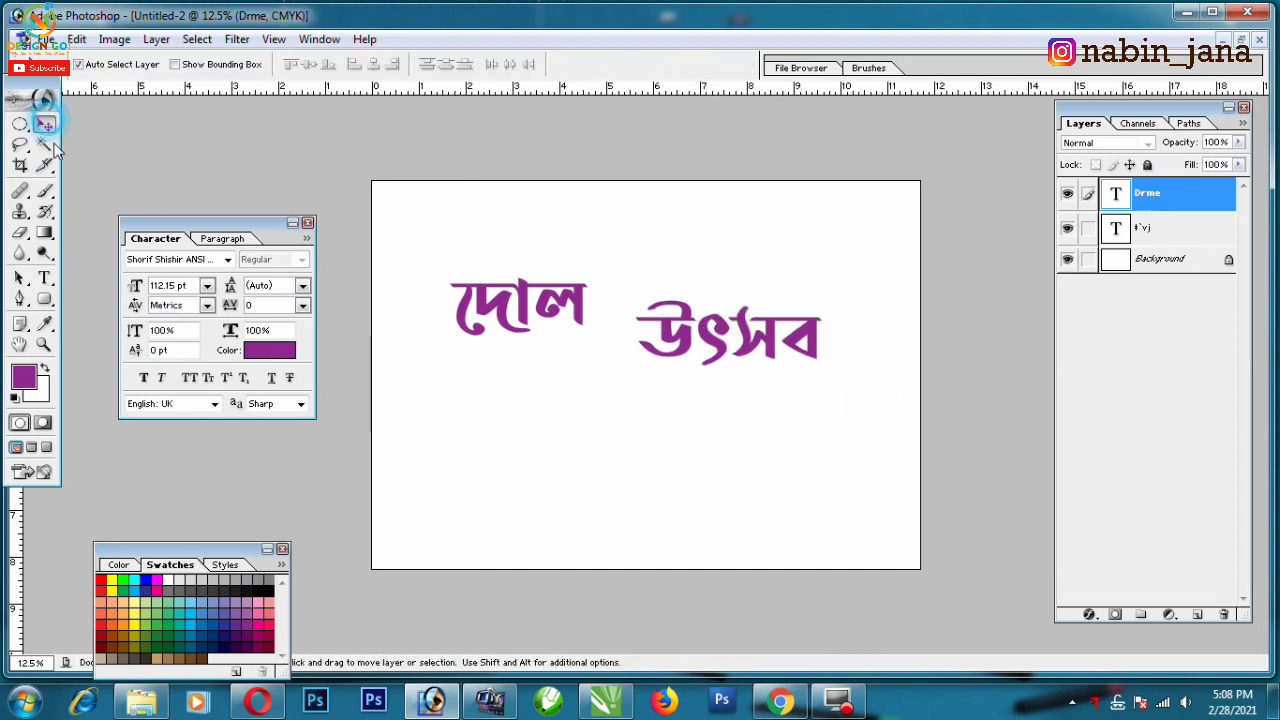
click(44, 278)
drag(700, 335, 822, 335)
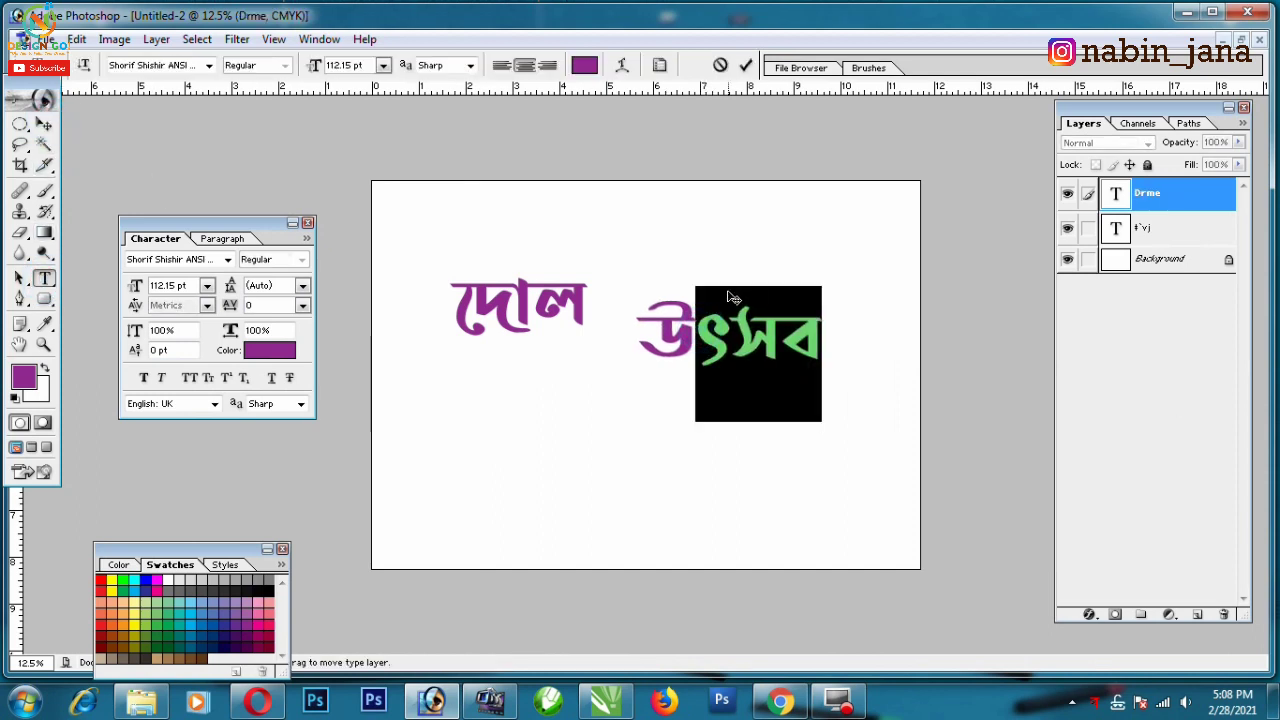
key(BackSpace)
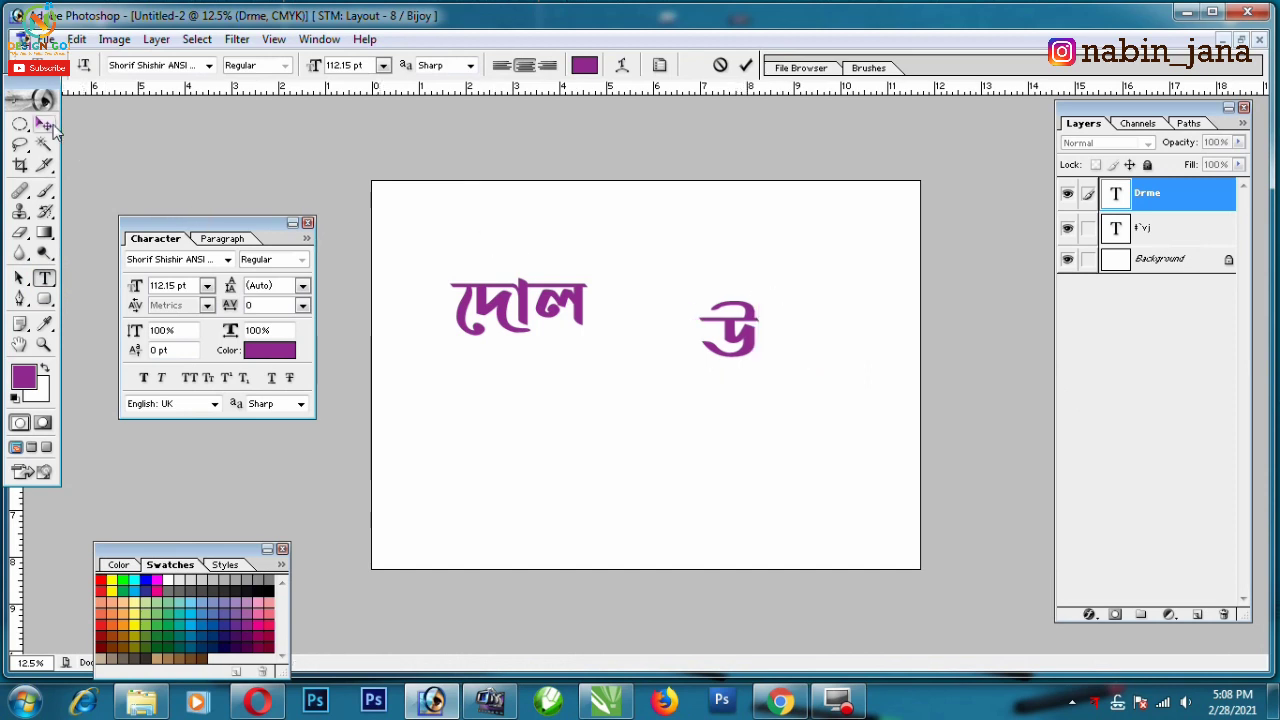
click(44, 124)
- Scale the উ up to about 314.6% beside দোল
key(ctrl+t)
mouse_move(762, 292)
mouse_down()
mouse_move(818, 222)
mouse_move(697, 283)
mouse_up()
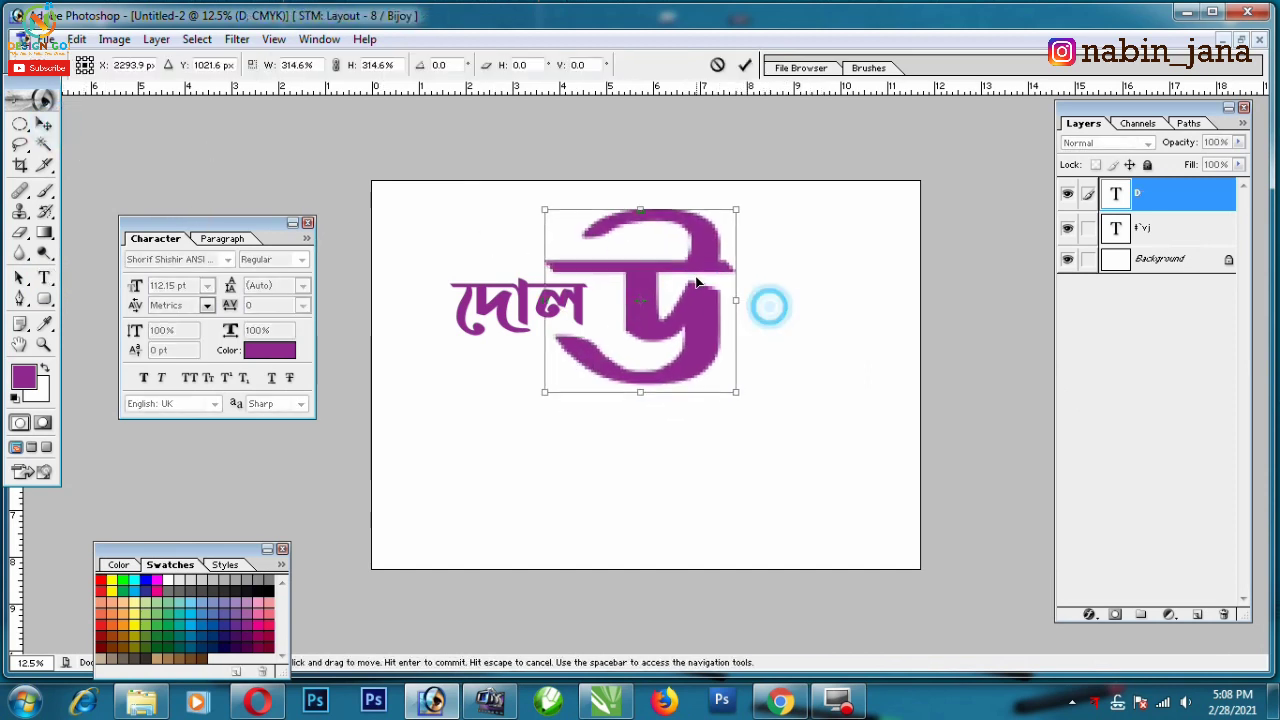
key(Return)
key(ctrl+plus)
- Rasterize the large উ layer and nudge it right and down, clear of দোল
right_click(1176, 196)
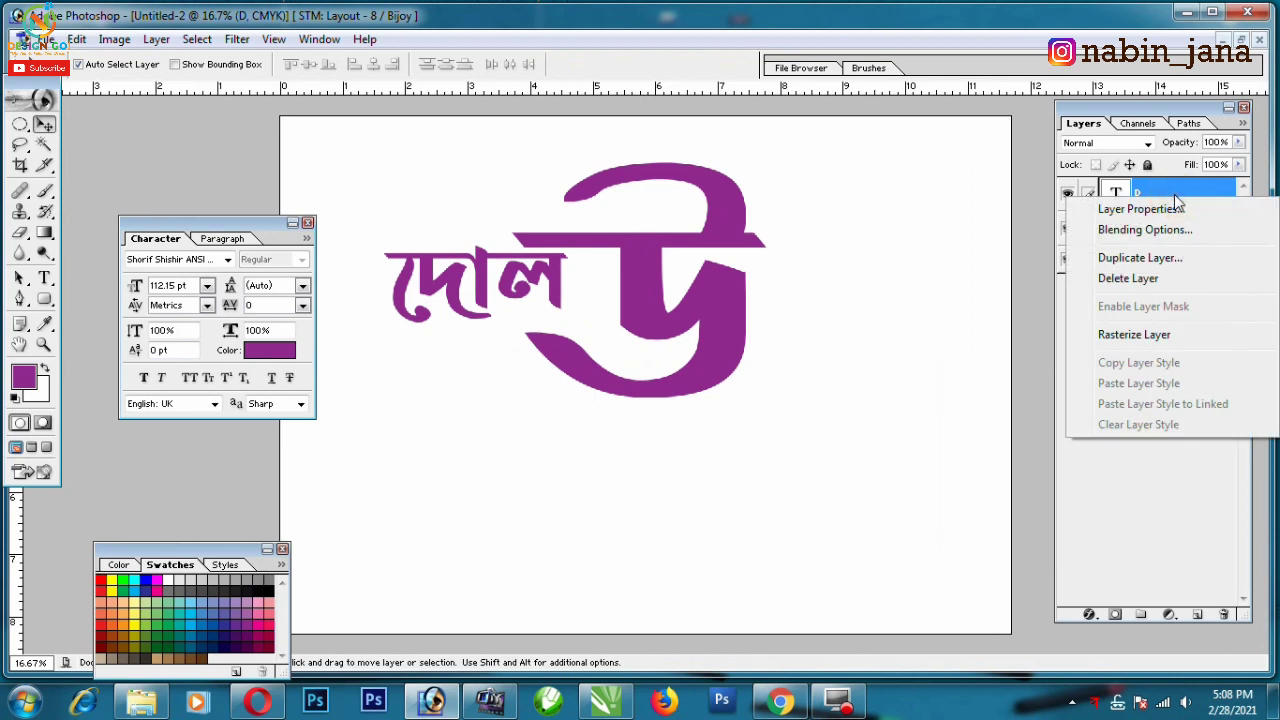
click(1131, 336)
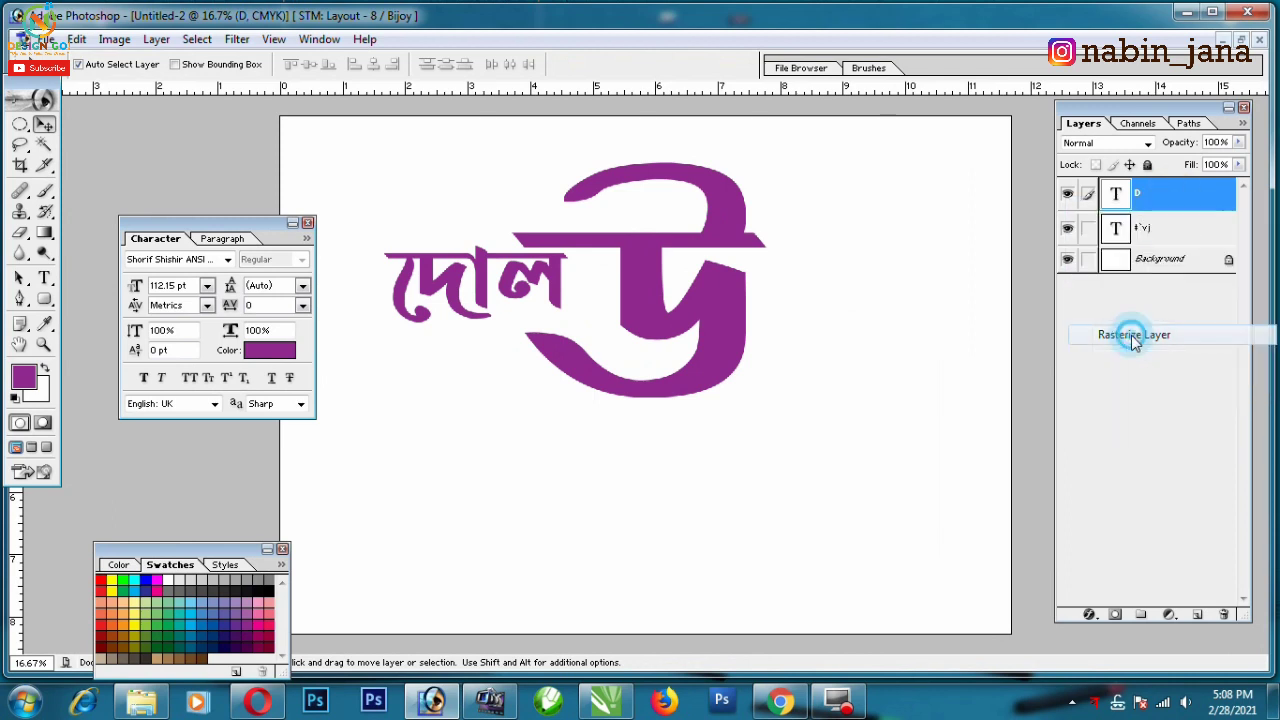
drag(634, 258, 712, 278)
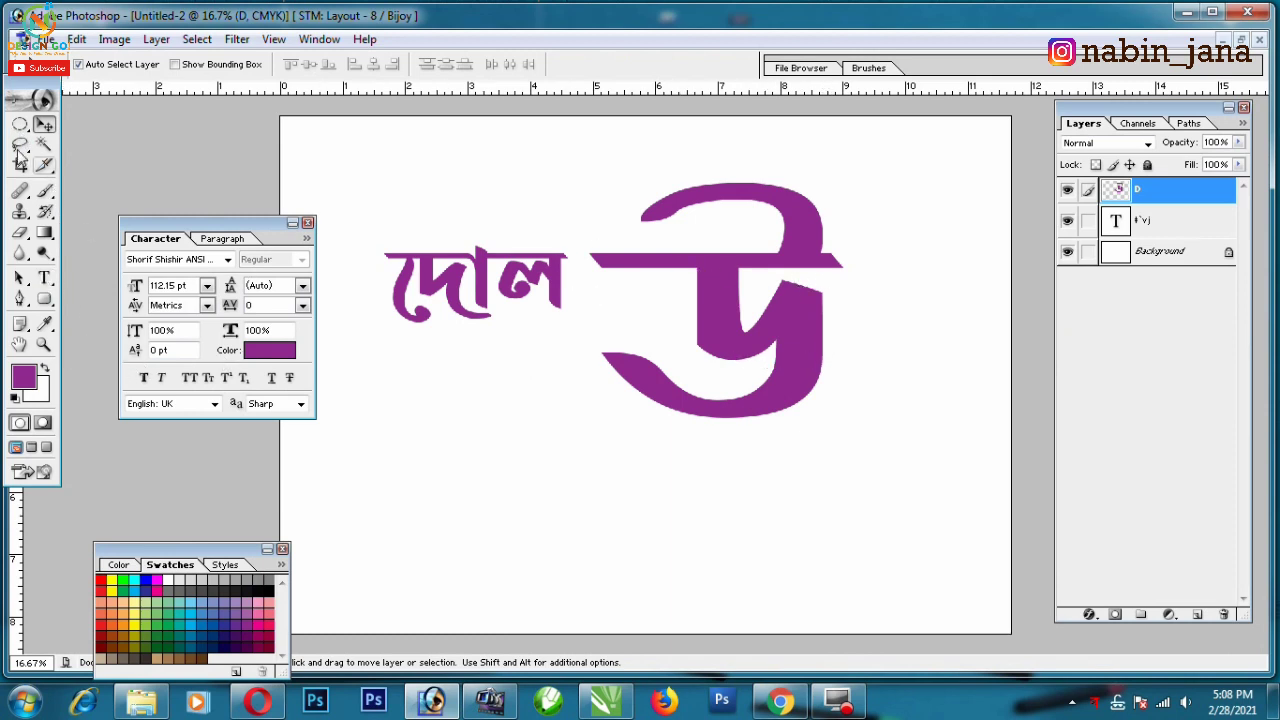
- Trim the part of the big letter's top bar that overlaps the দোল word
click(19, 124)
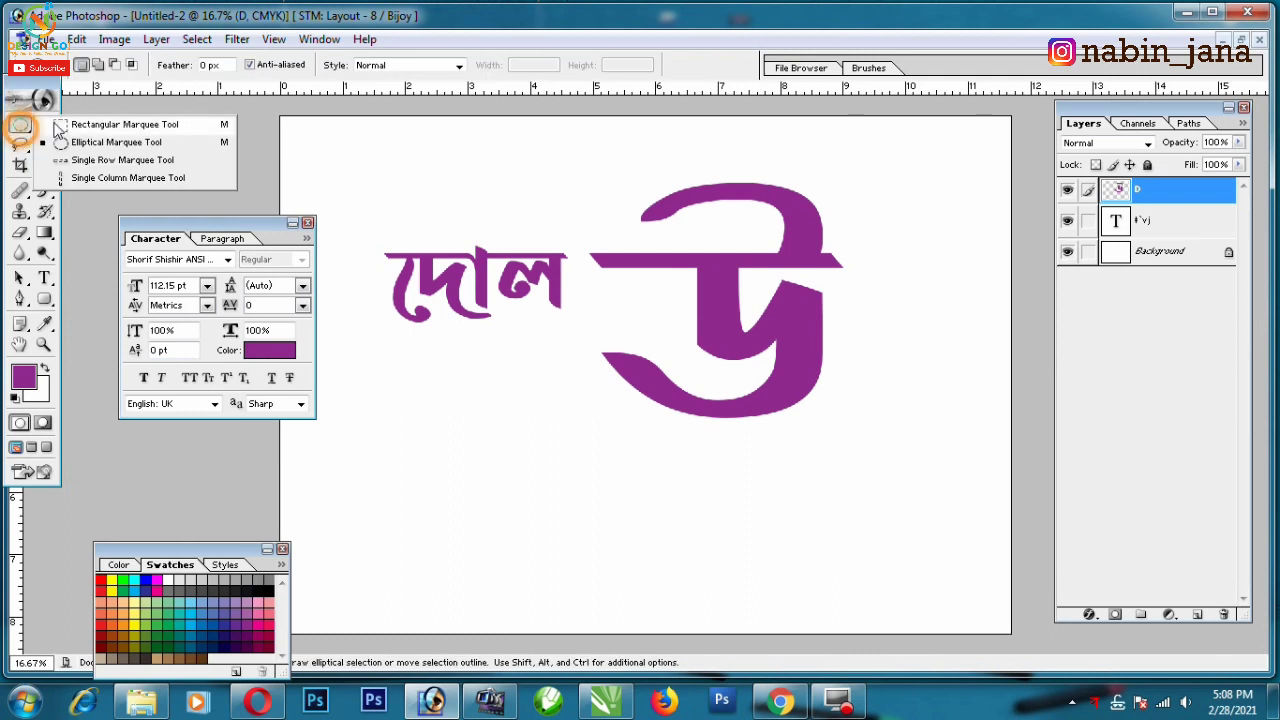
click(108, 128)
drag(503, 222, 692, 308)
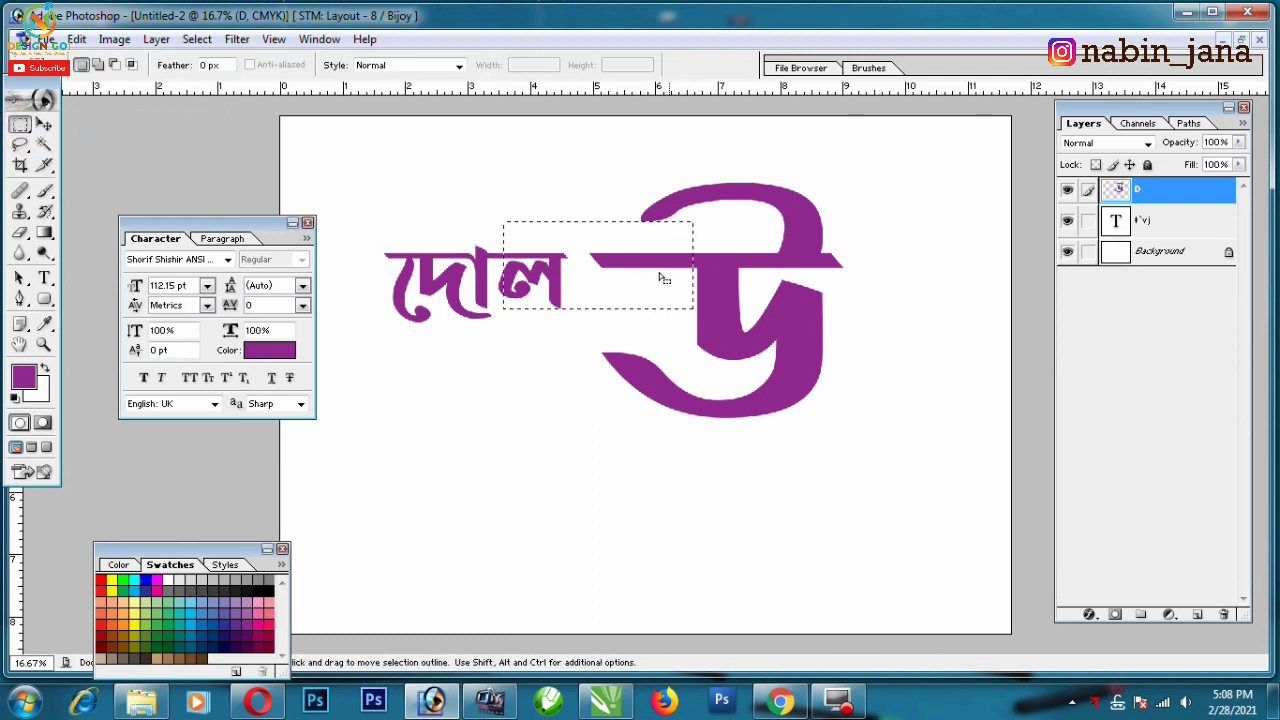
drag(556, 241, 689, 290)
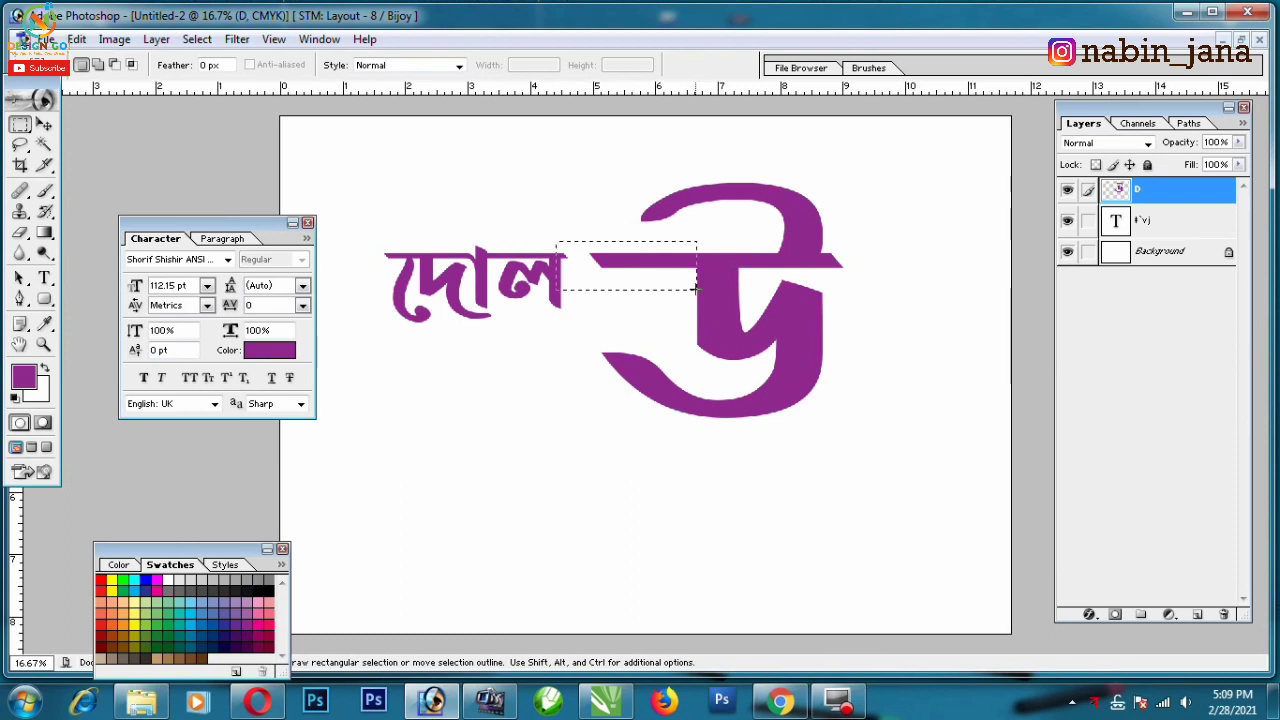
key(Delete)
key(ctrl+d)
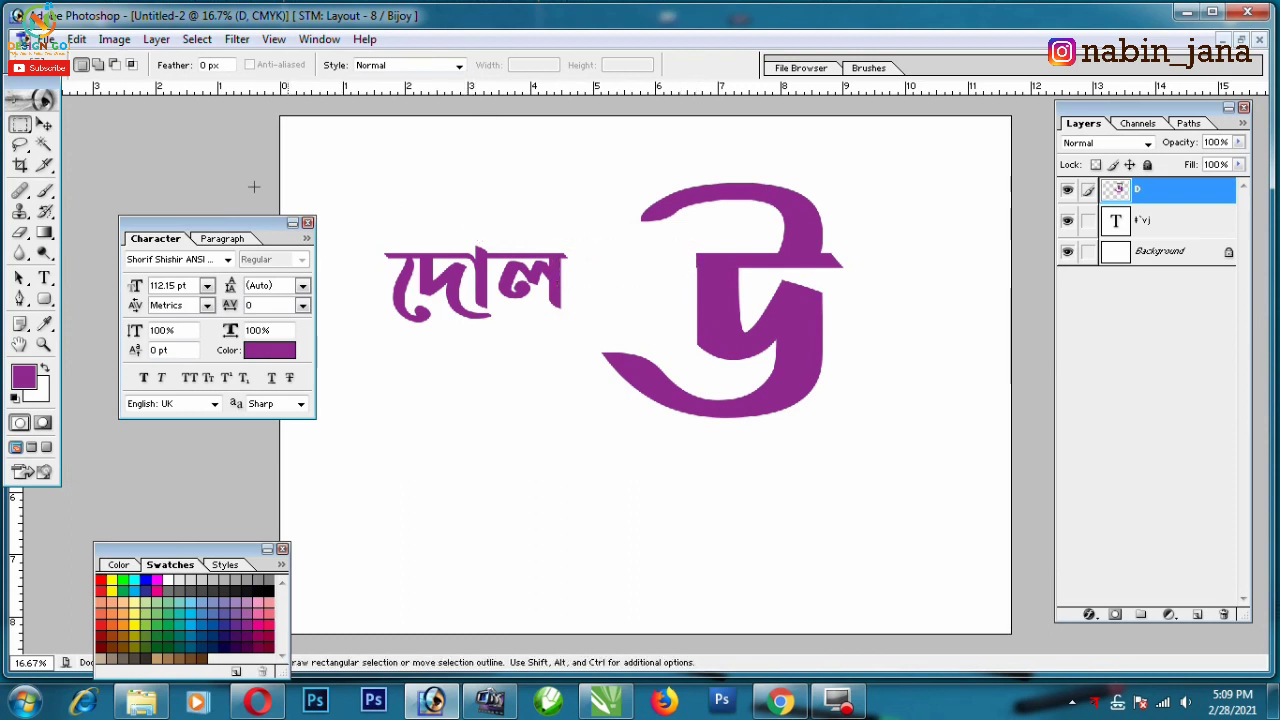
- Enlarge the দোল text layer with Free Transform
click(44, 126)
ctrl+click(540, 278)
key(ctrl+t)
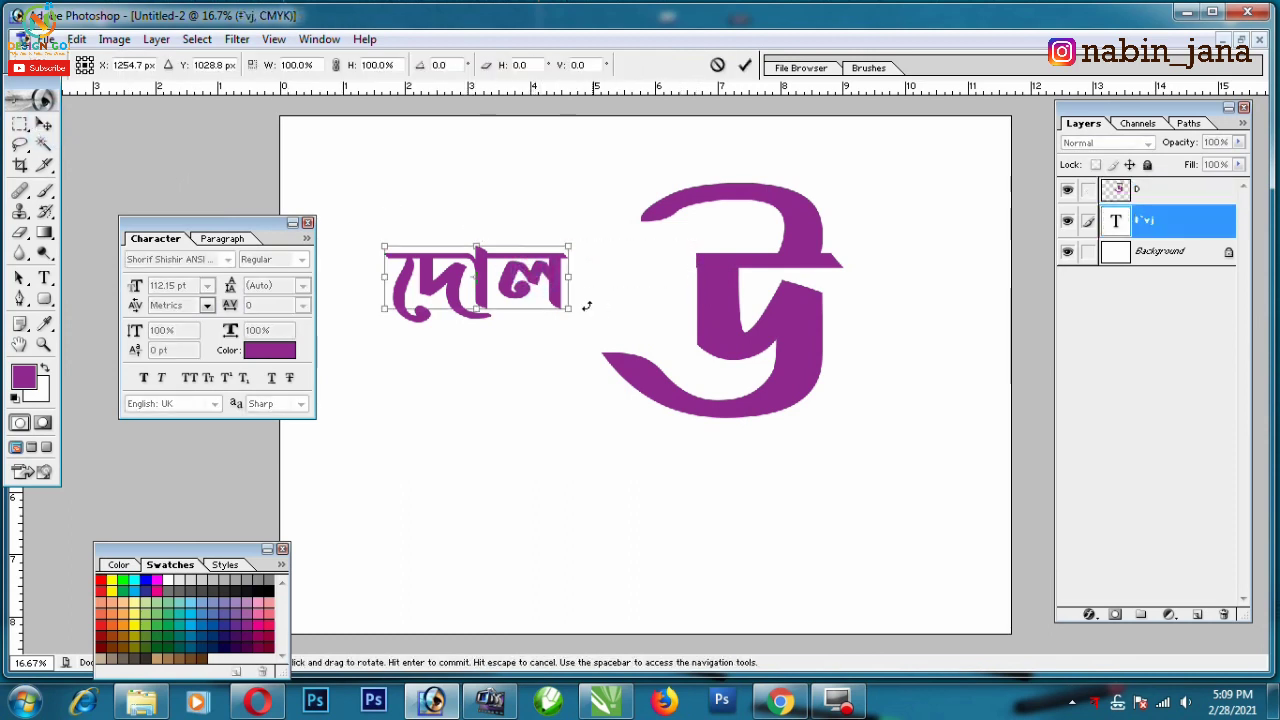
drag(573, 311, 694, 341)
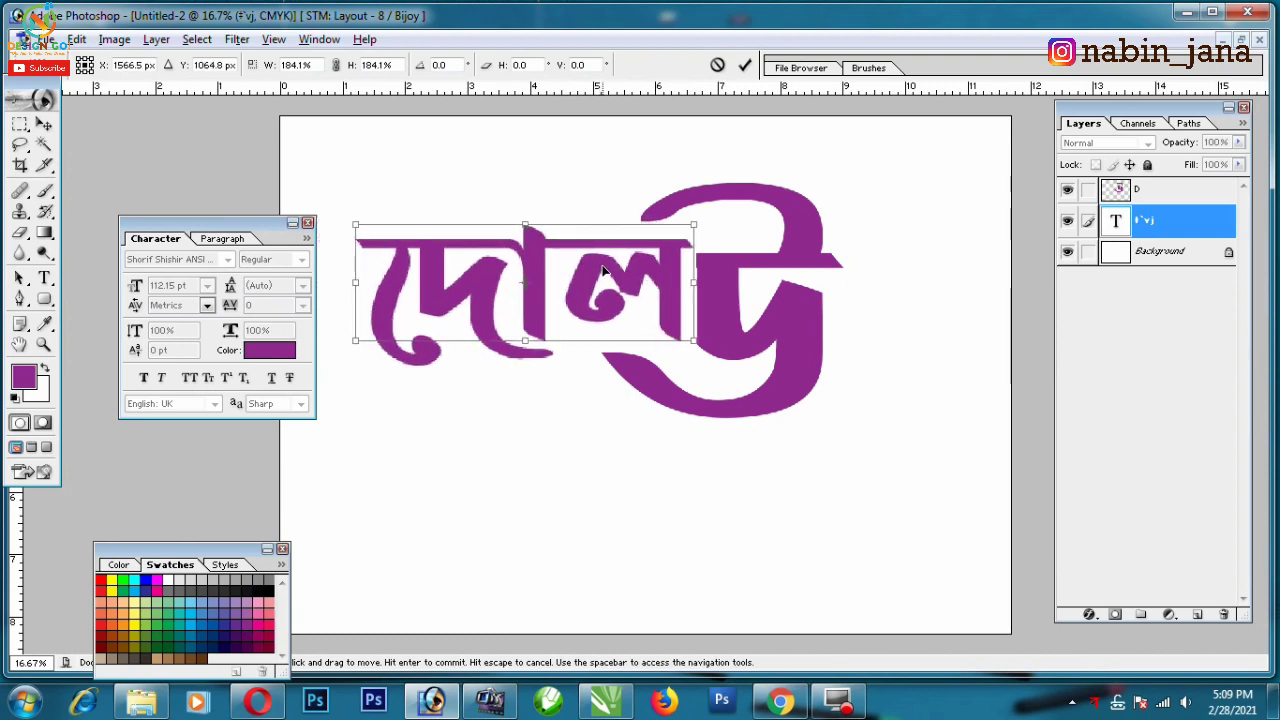
key(Return)
key(ctrl+minus)
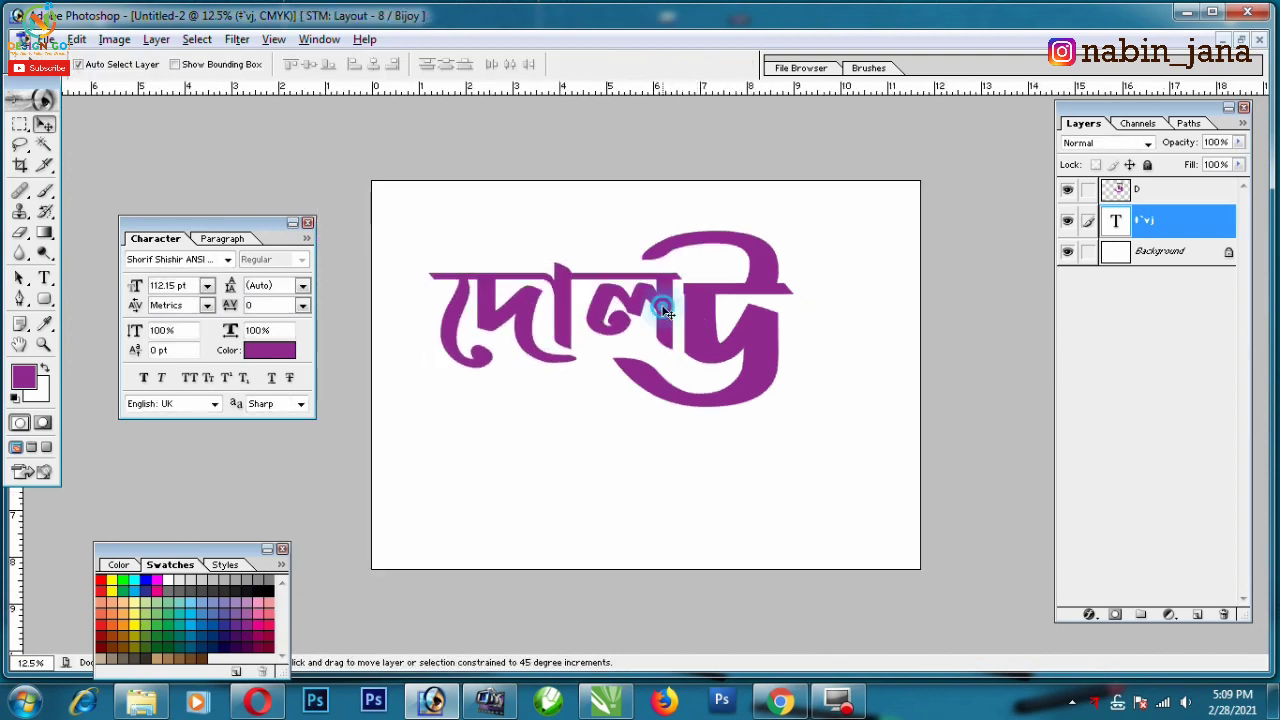
- Shrink দোল to fit snugly beside the big letter, then duplicate it to the right
key(ctrl+t)
key(Return)
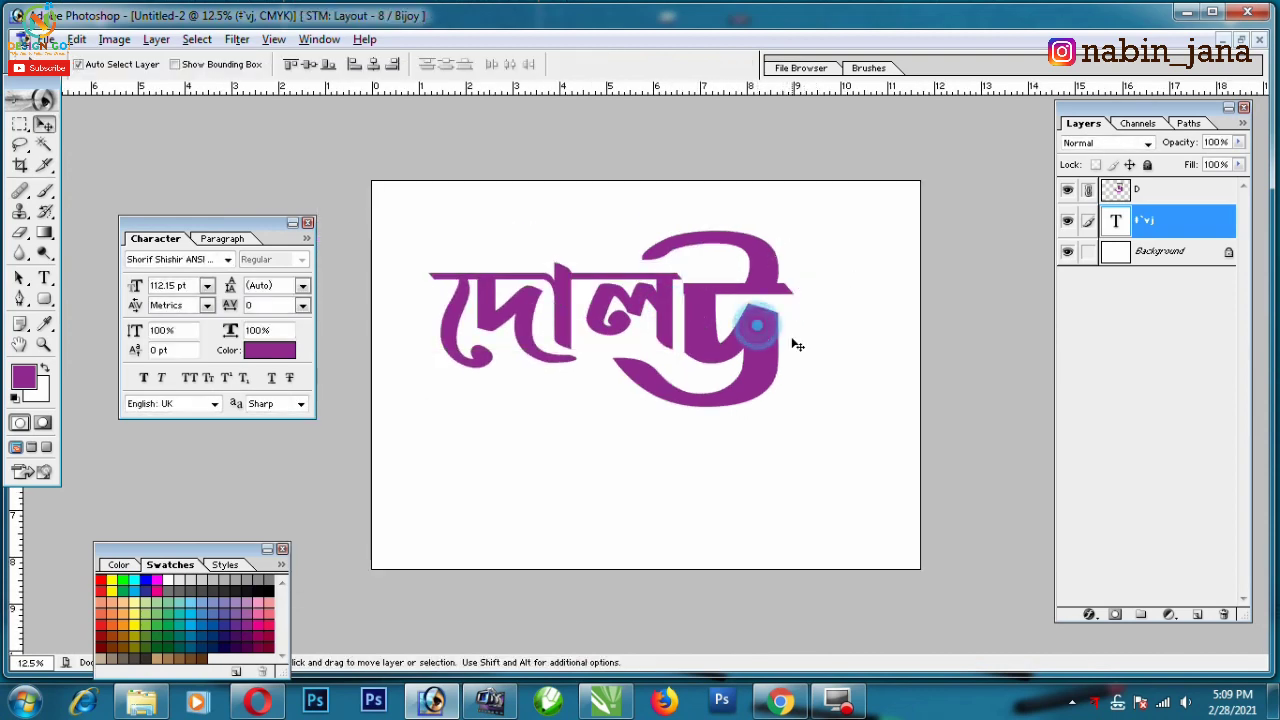
key(ctrl+t)
drag(790, 405, 623, 330)
mouse_move(596, 286)
mouse_down()
mouse_move(561, 281)
mouse_move(790, 325)
mouse_up()
key(Return)
click(1088, 189)
- Retype the copied text as ৎসব and move it beside the big letter, spelling দোল উৎসব
click(44, 278)
click(754, 347)
double_click(757, 347)
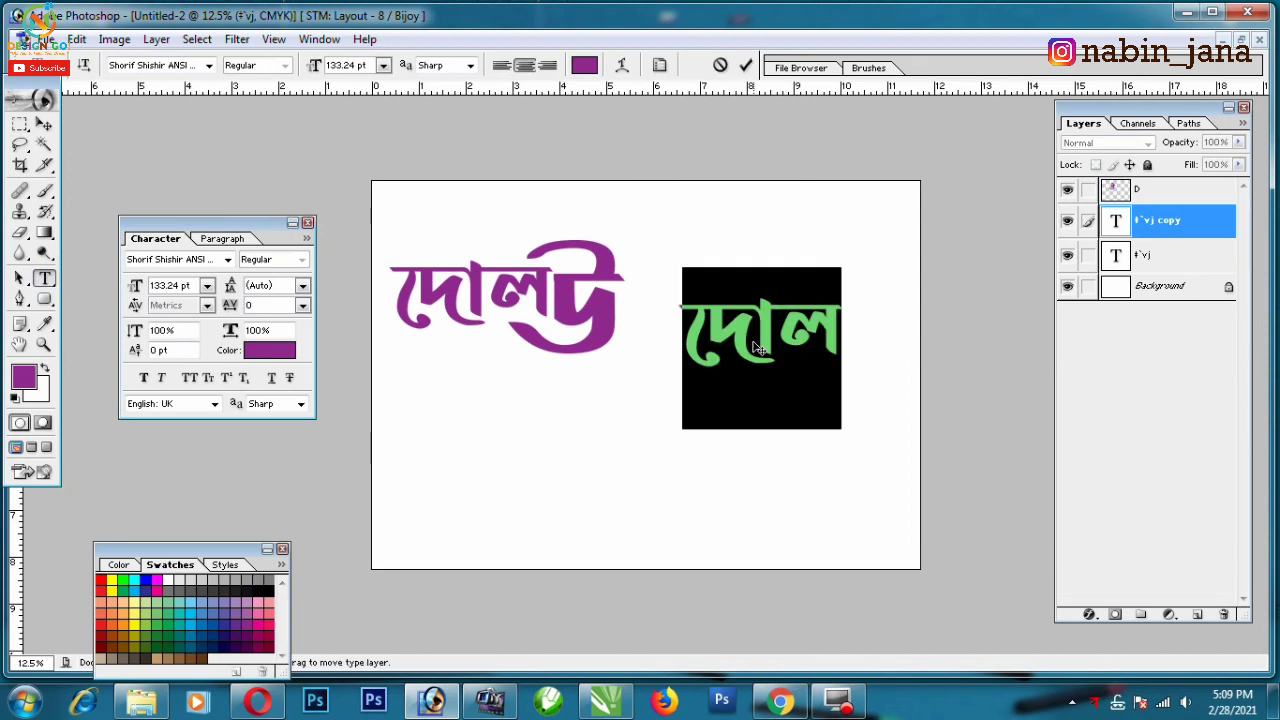
text(rme)
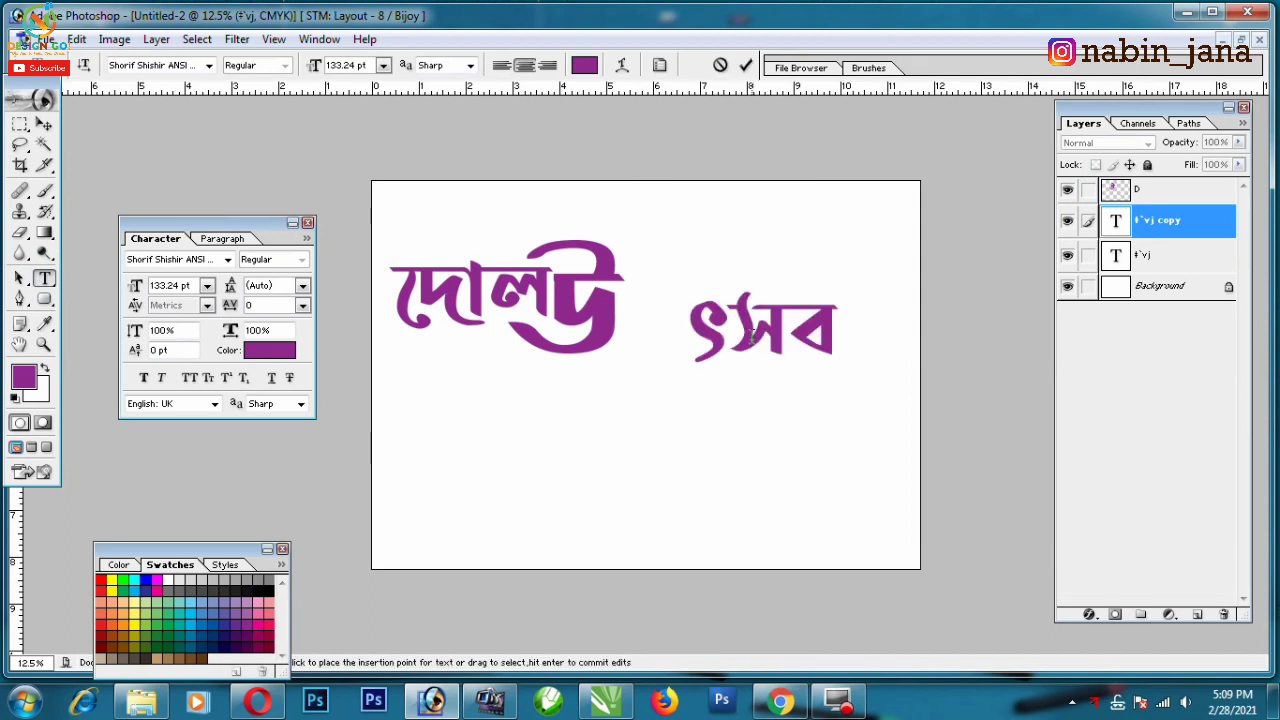
click(44, 124)
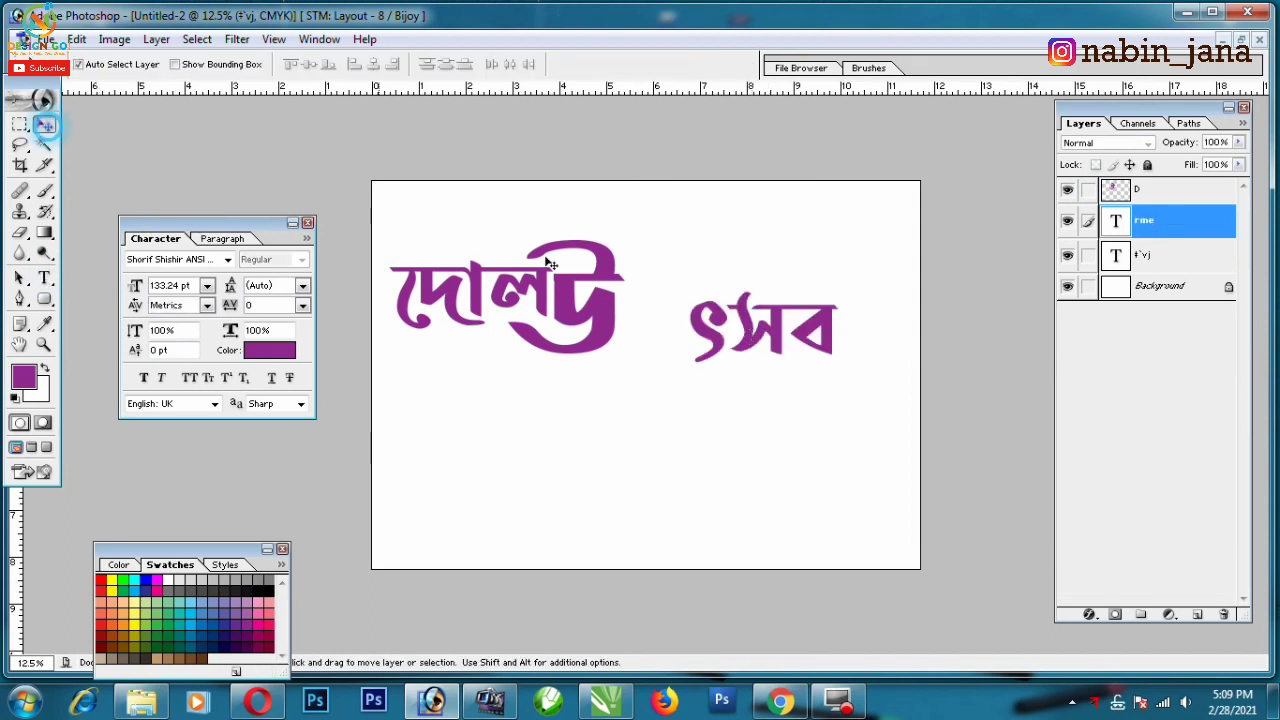
drag(756, 342, 663, 326)
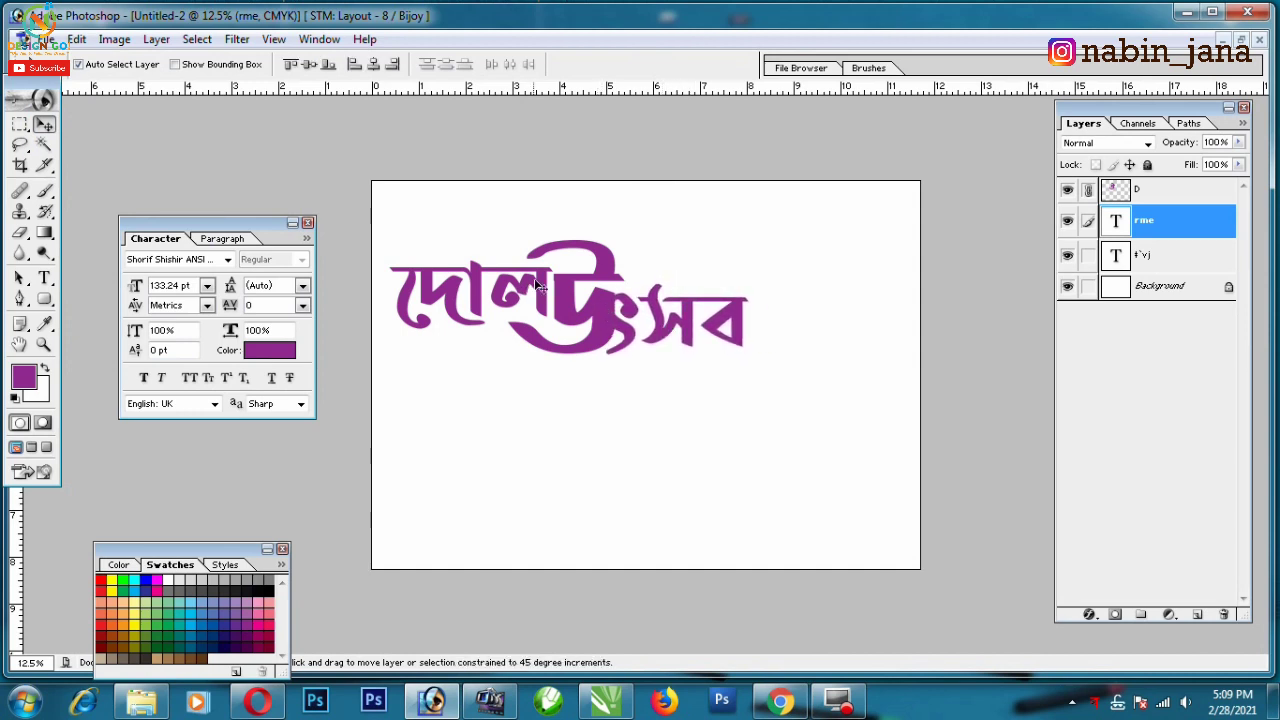
drag(538, 287, 538, 305)
- Drag the purple title into PSD.psd and scale it over the colour splash
click(1241, 39)
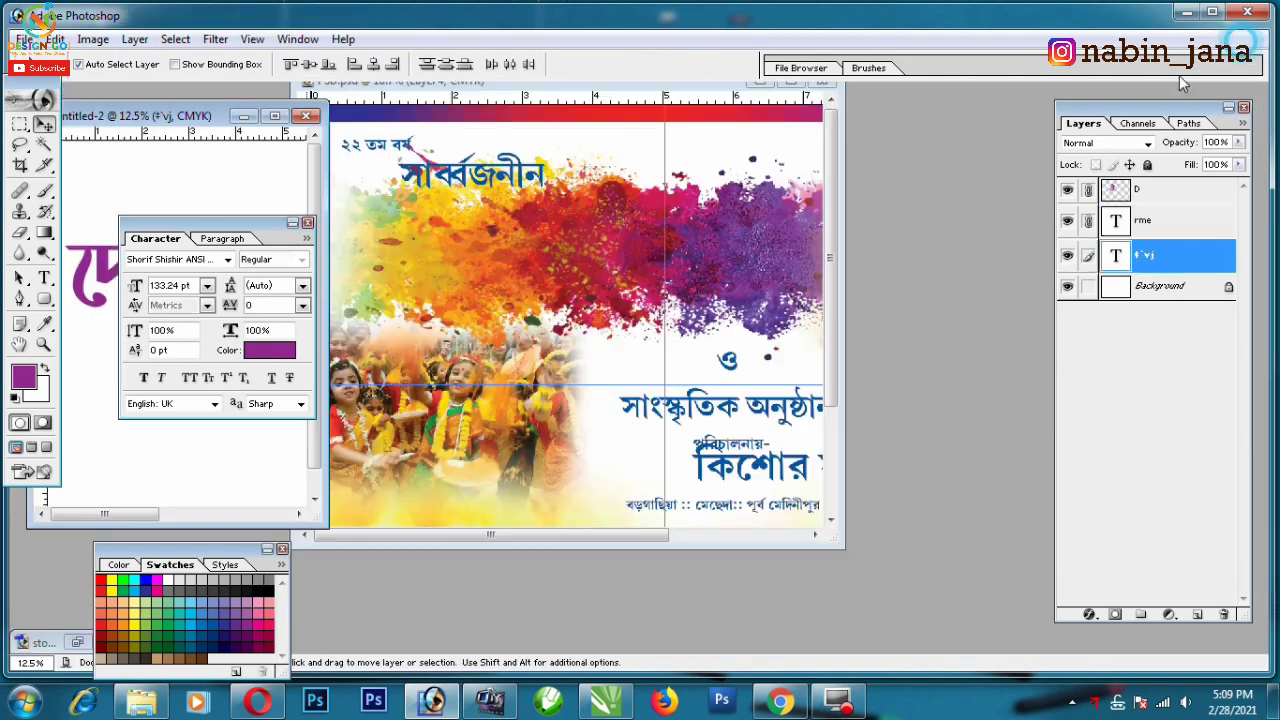
drag(115, 298, 787, 125)
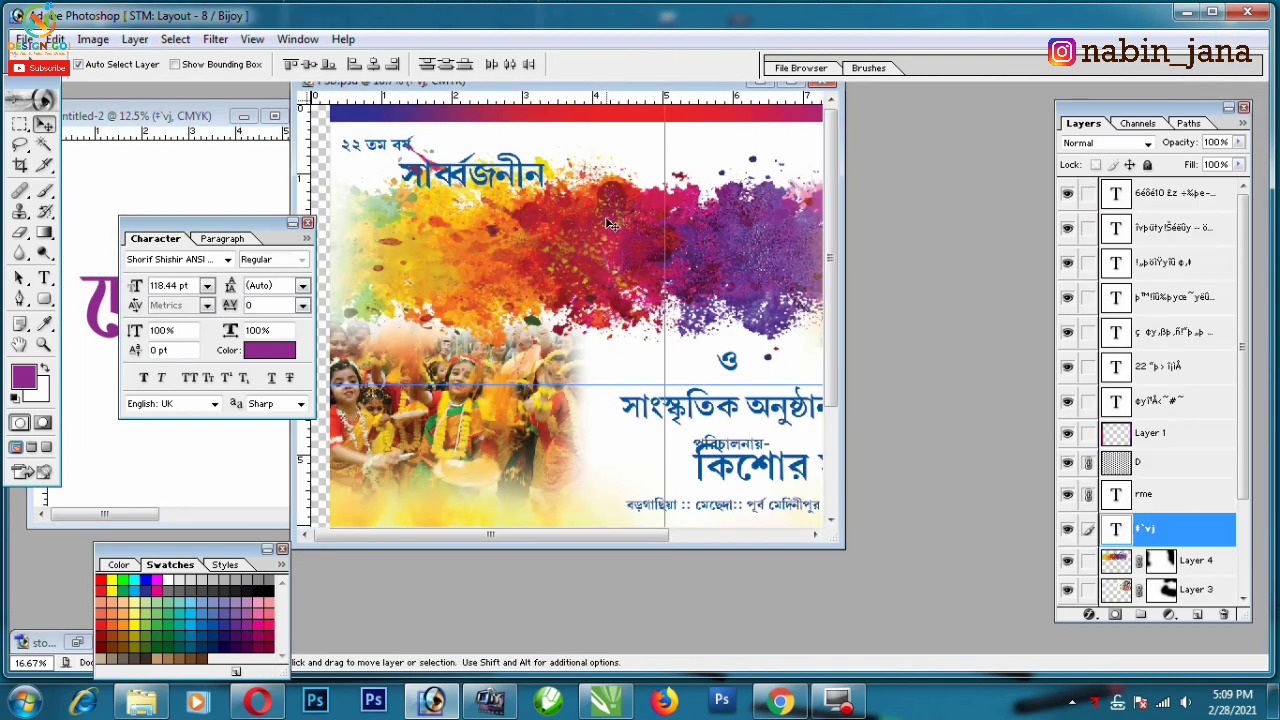
click(800, 87)
key(ctrl+t)
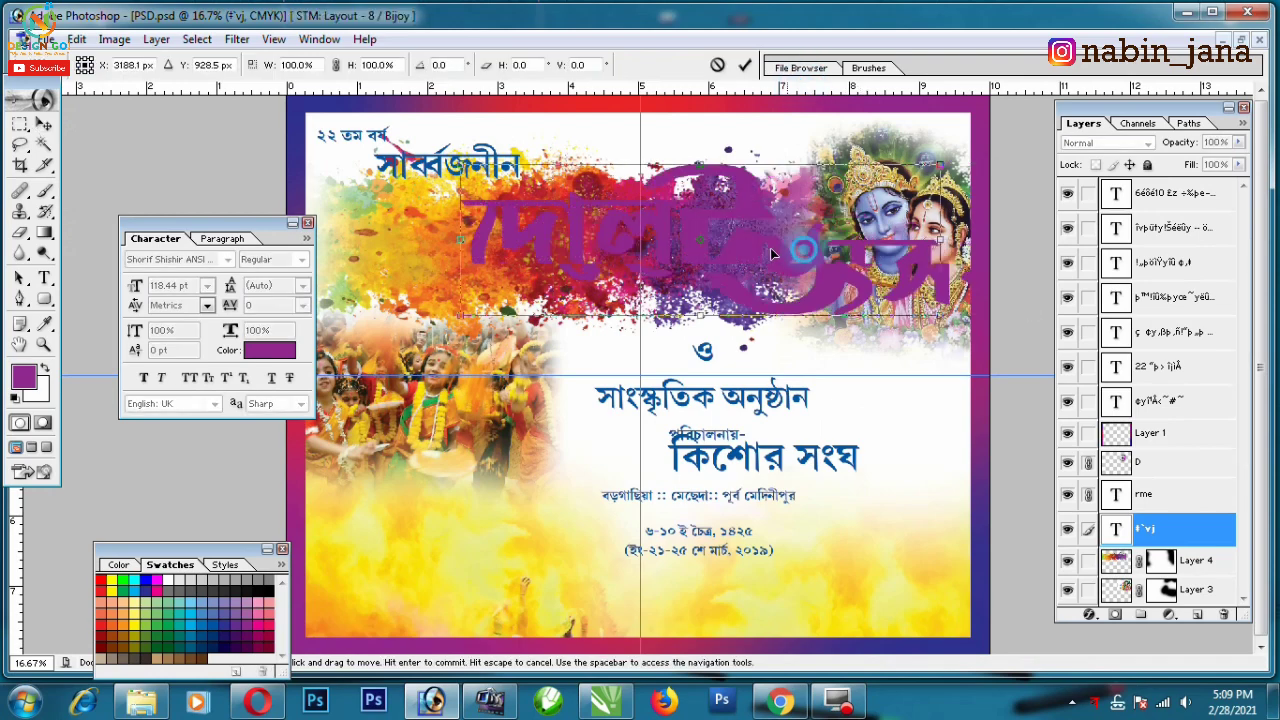
mouse_move(720, 250)
mouse_down()
mouse_move(702, 258)
mouse_move(719, 257)
mouse_up()
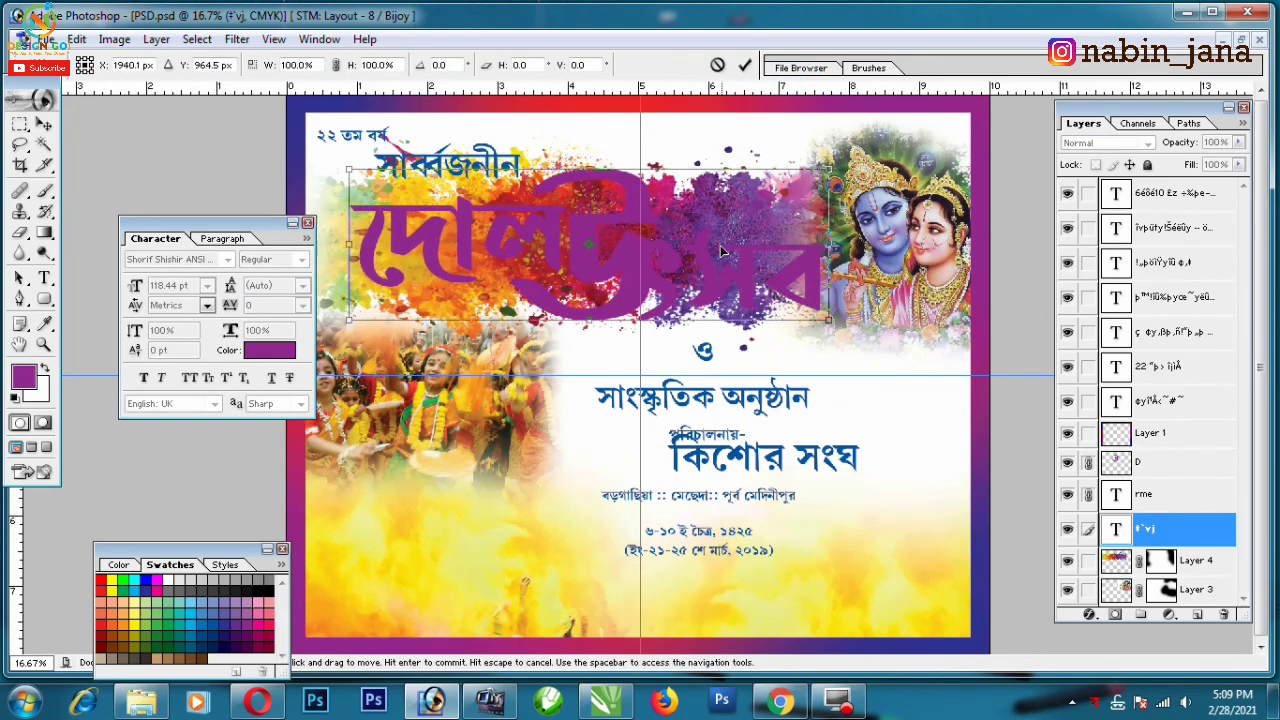
drag(824, 320, 802, 312)
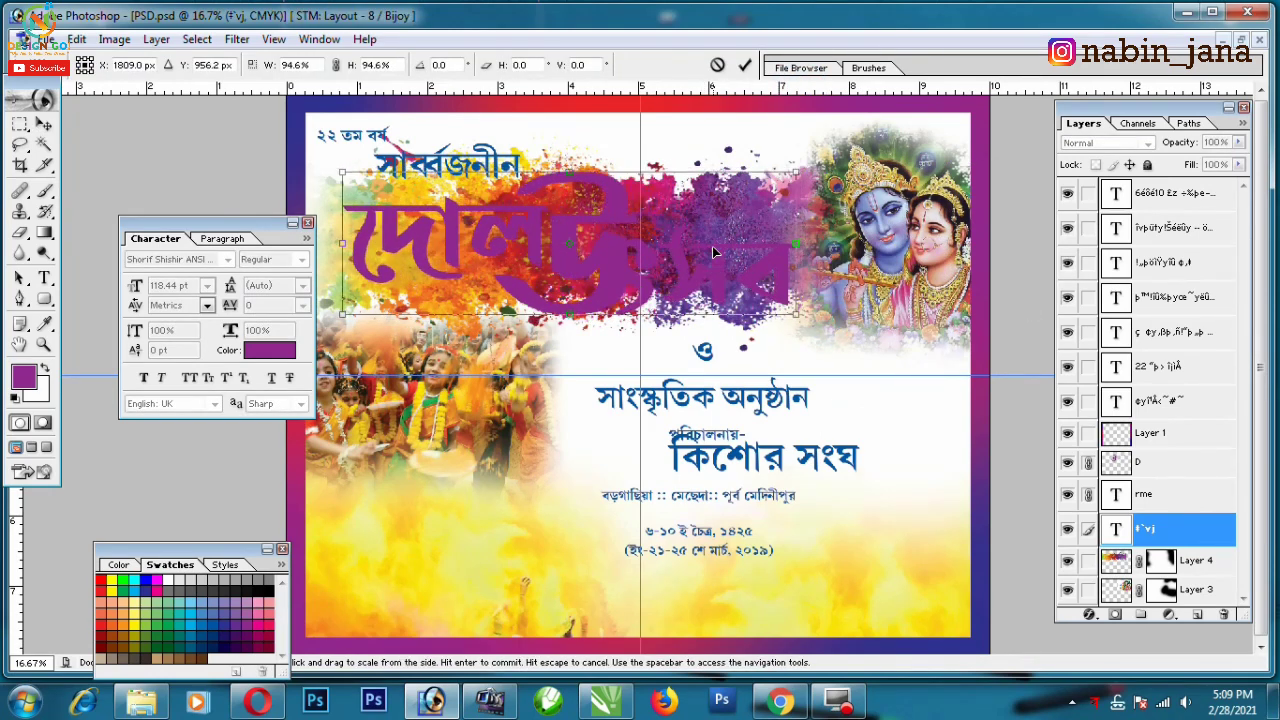
drag(347, 312, 333, 318)
drag(677, 217, 749, 225)
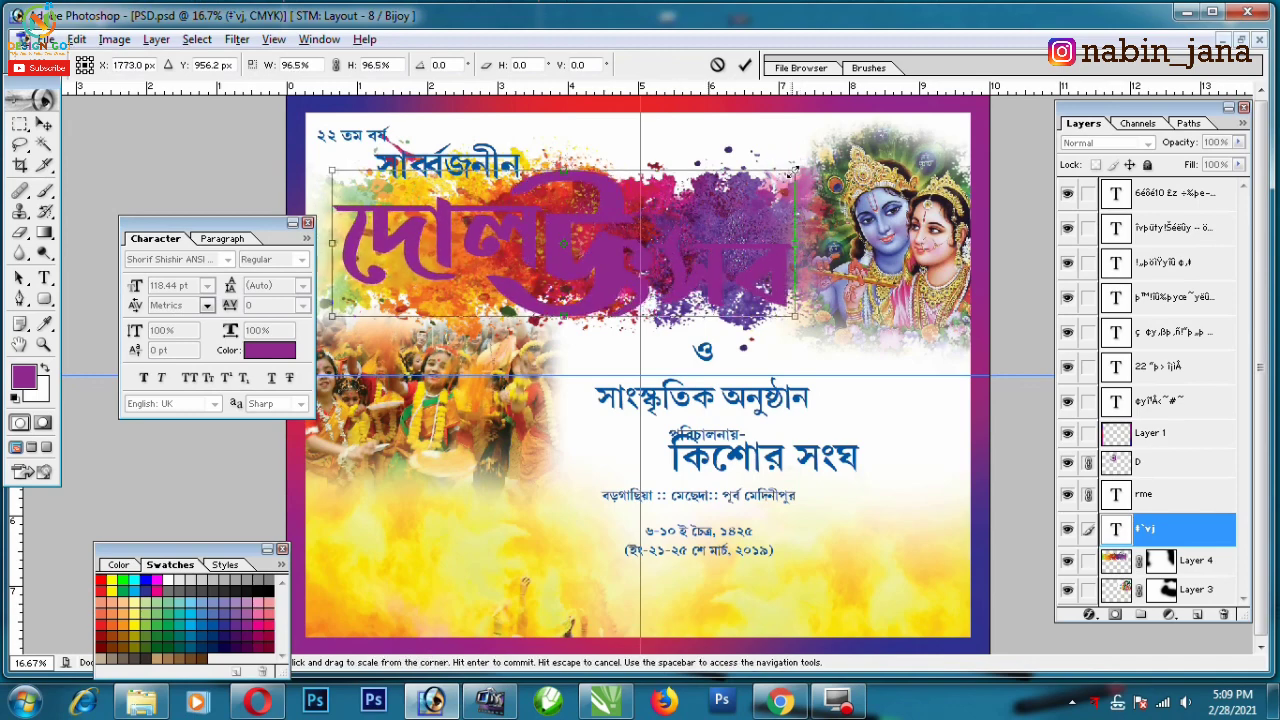
key(Return)
- Nudge and slightly enlarge ৎসব, then unlink it from the big letter and দোল
click(765, 240)
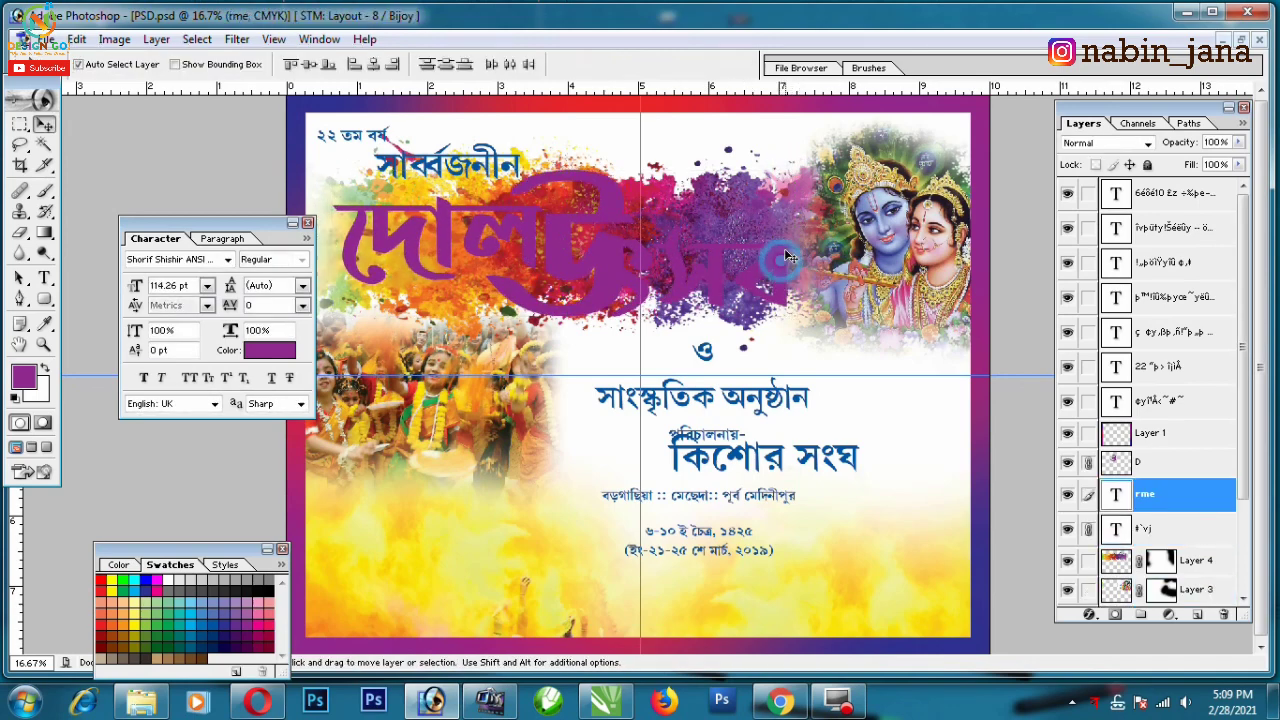
drag(780, 277, 790, 281)
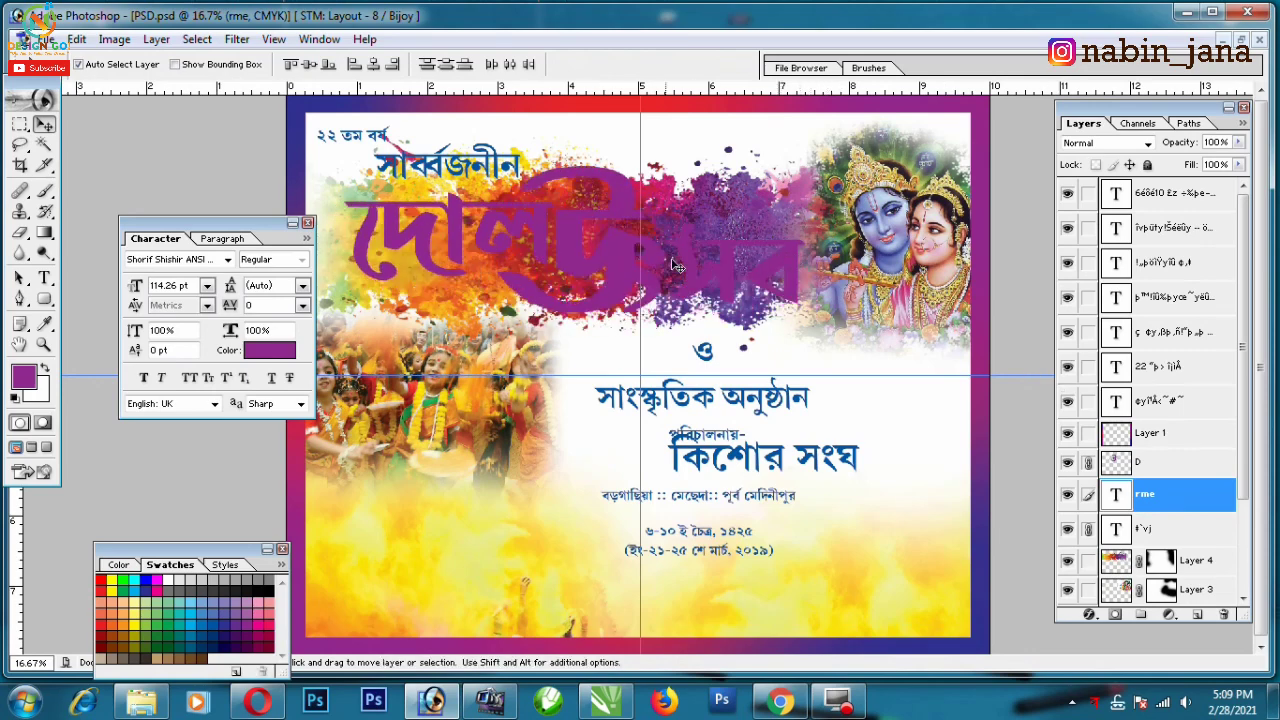
key(ctrl+t)
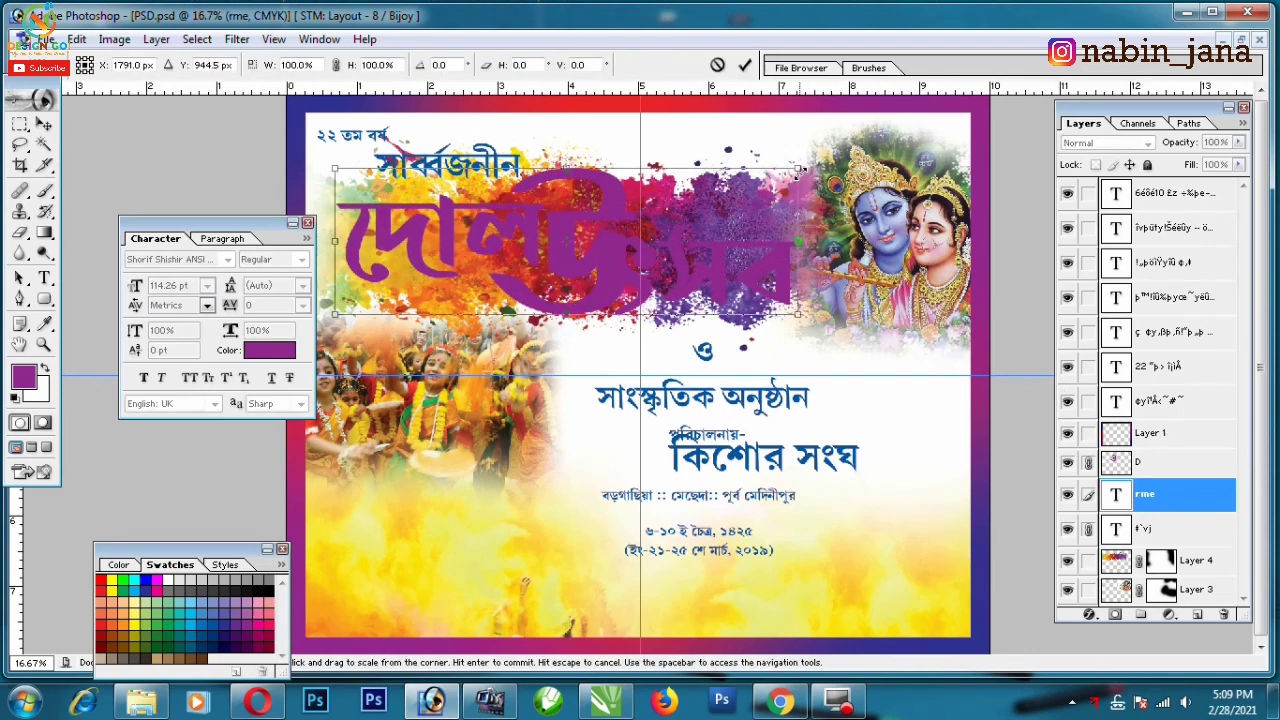
drag(805, 169, 808, 164)
key(Return)
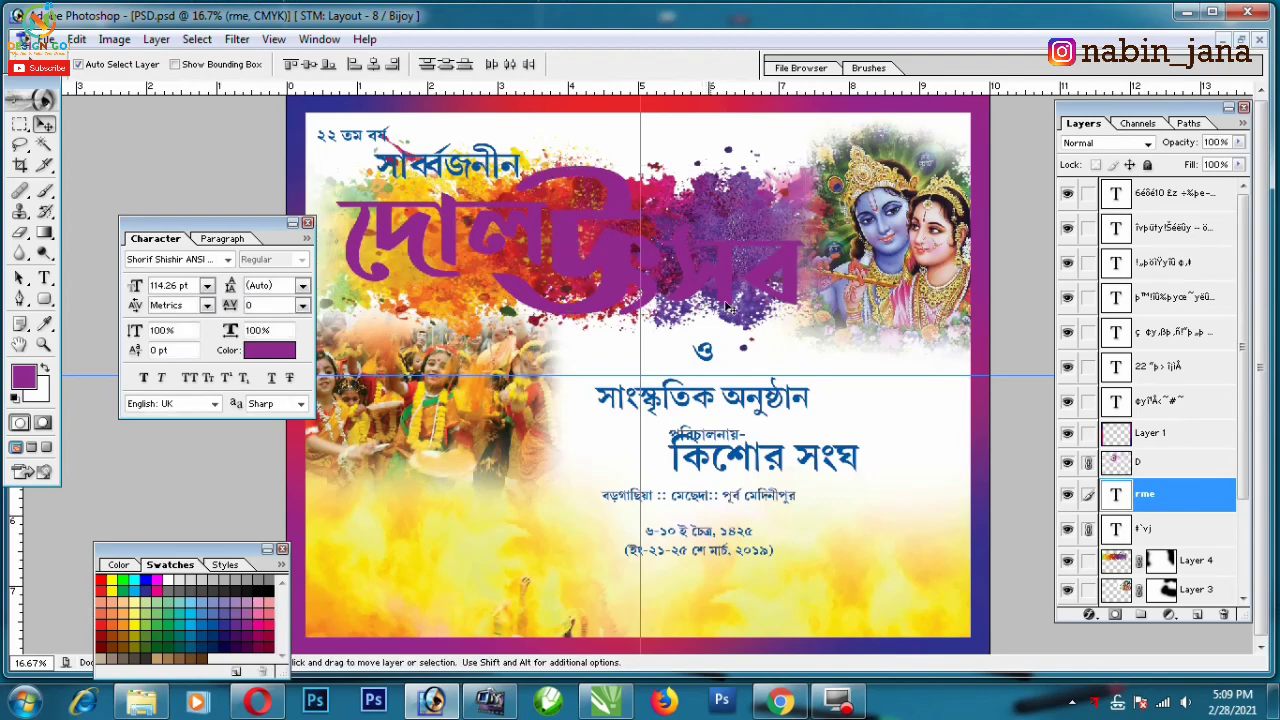
click(1088, 461)
click(1088, 528)
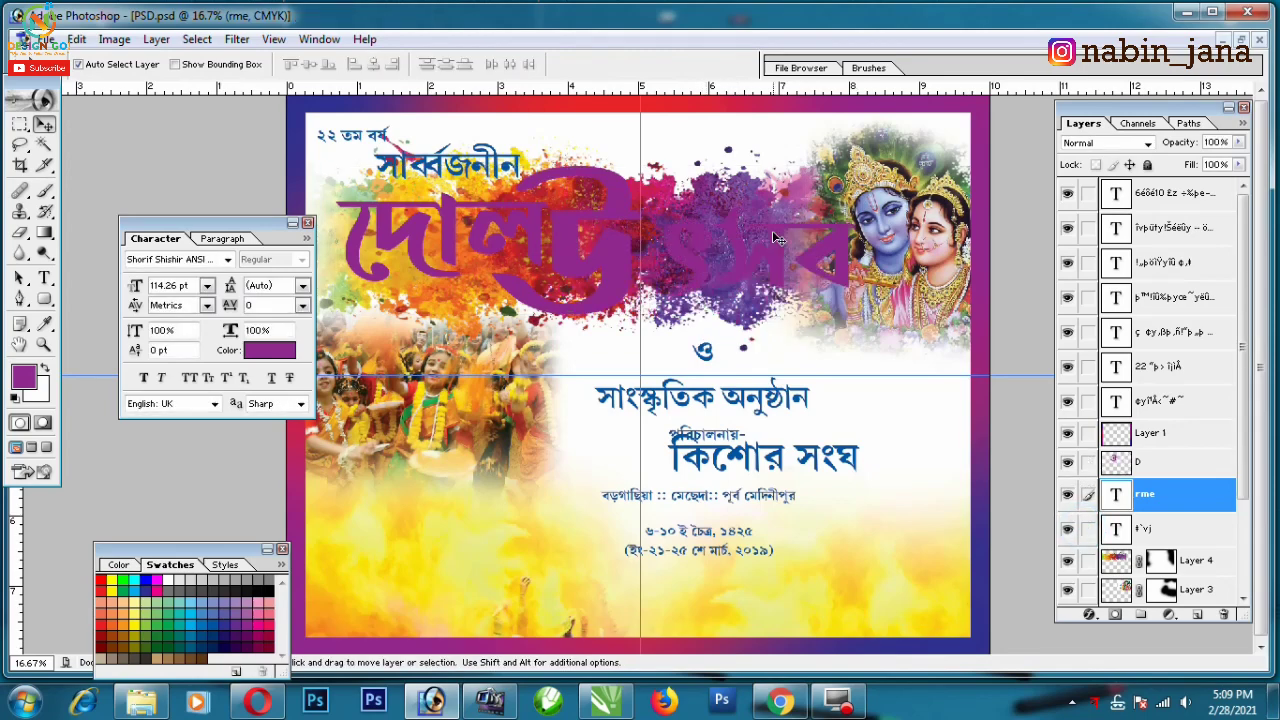
- Add a 29 px white stroke to the ৎসব layer
click(1088, 614)
click(1110, 620)
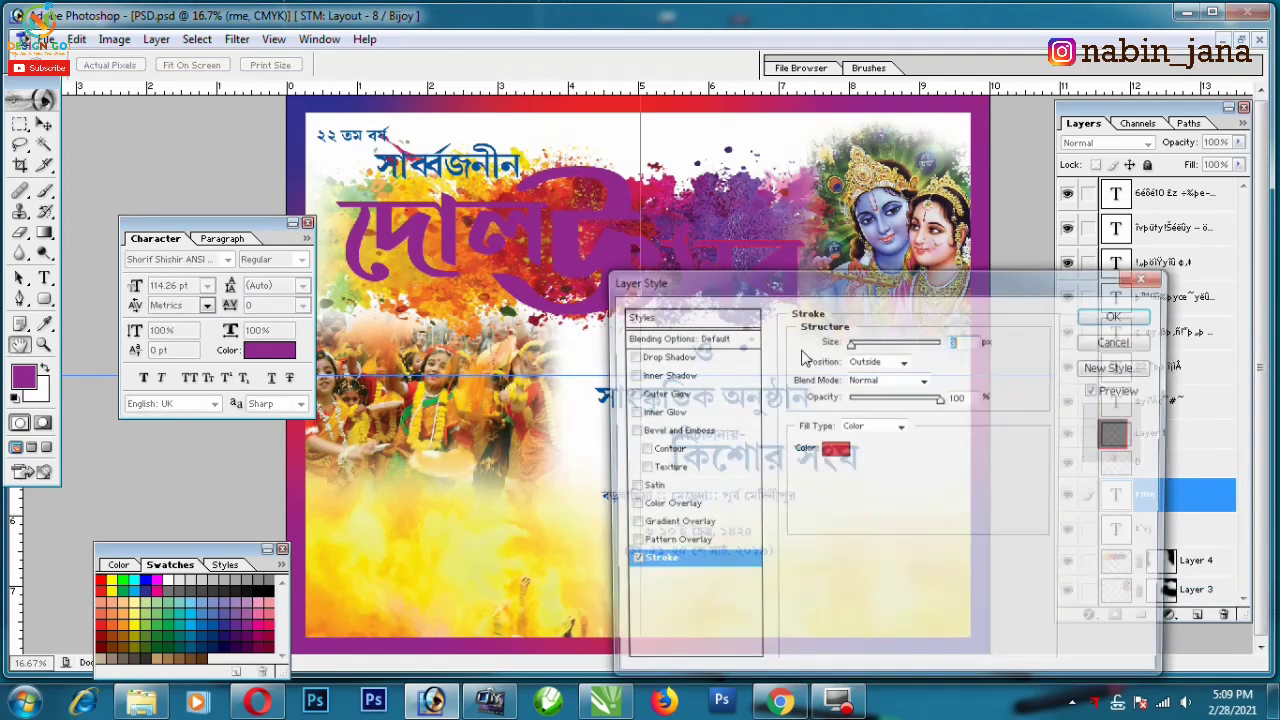
drag(850, 341, 865, 343)
click(833, 449)
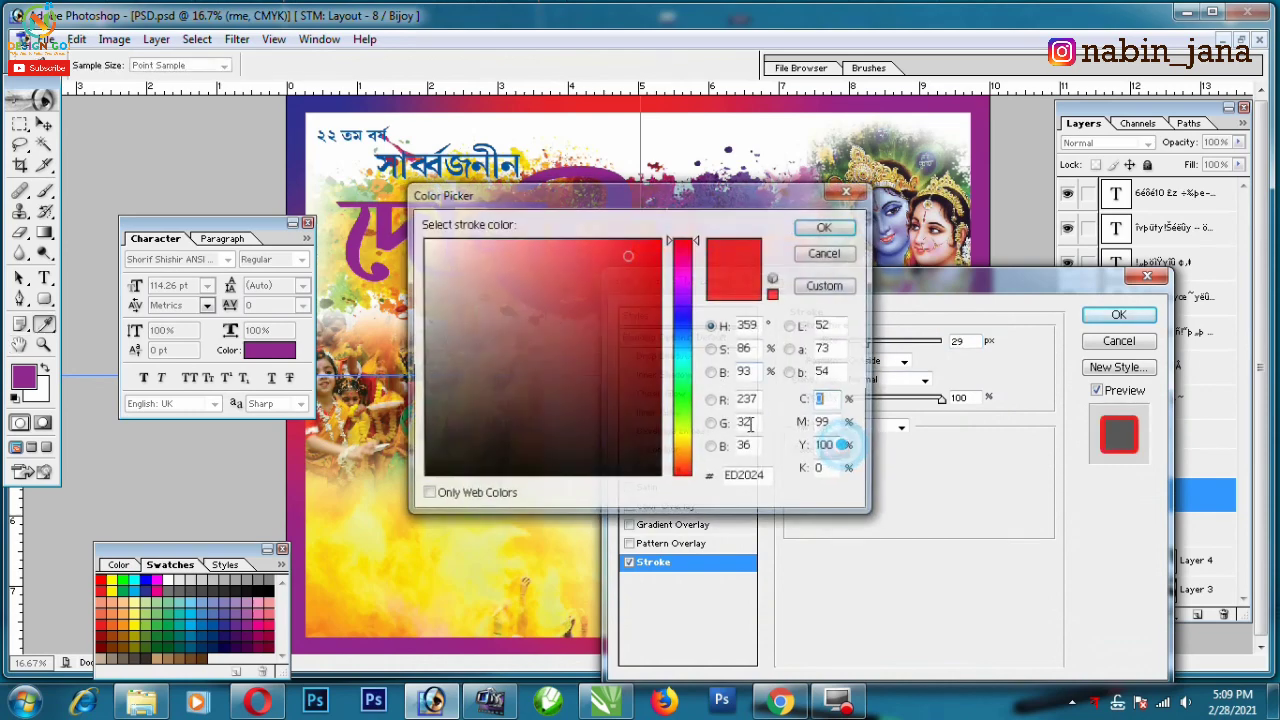
click(424, 167)
click(826, 223)
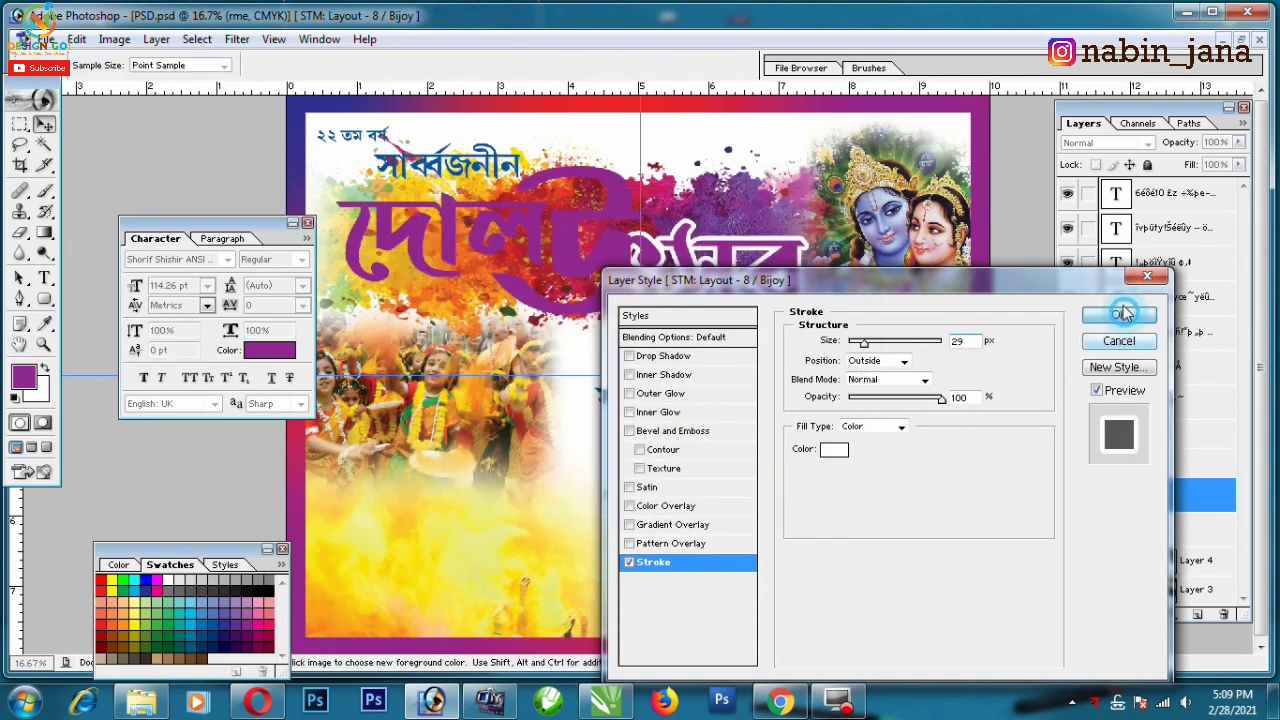
click(1120, 313)
- Zoom in on the title, check the দোল and big letter layers, and nudge ৎসব slightly
key(ctrl+plus)
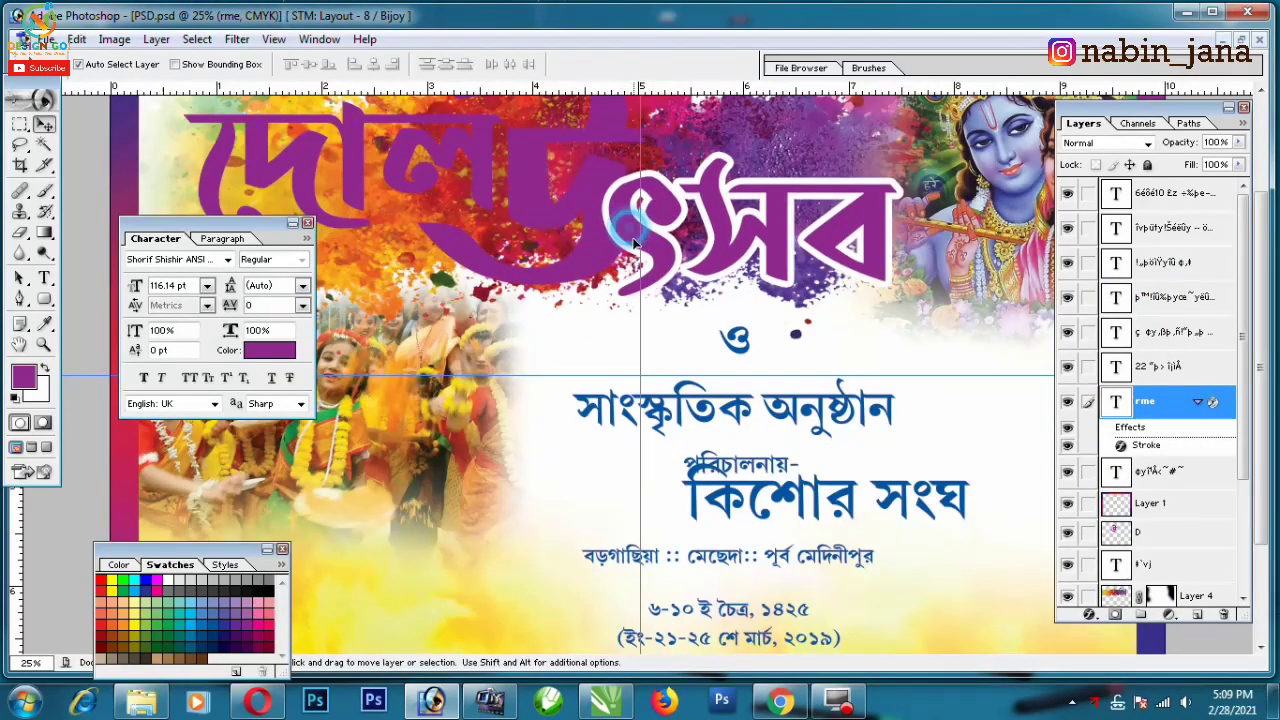
drag(566, 179, 567, 303)
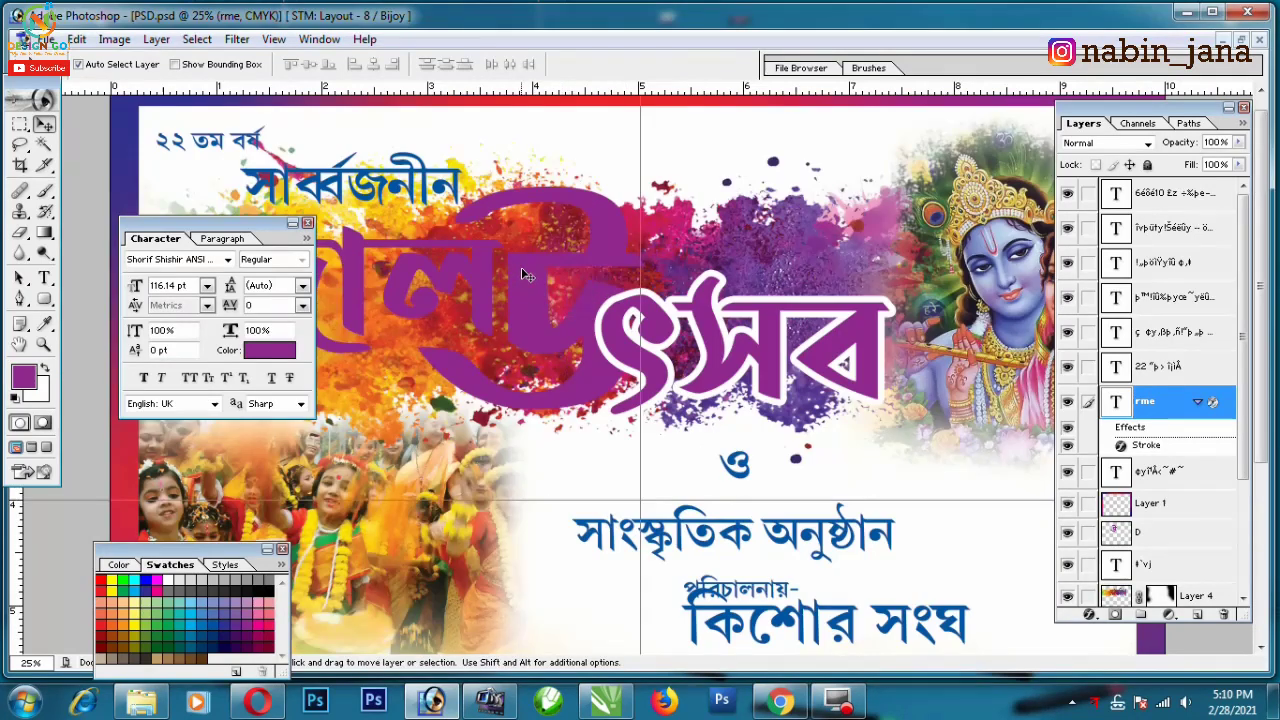
click(522, 263)
click(532, 308)
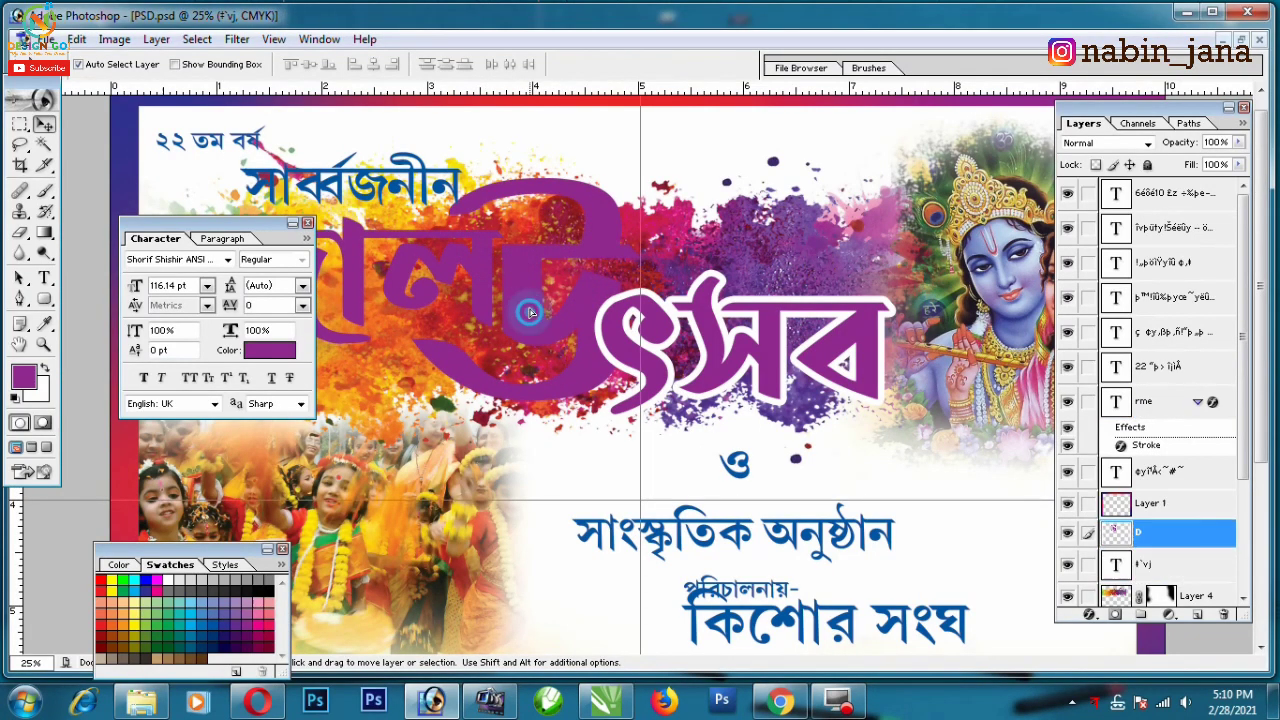
drag(622, 341, 630, 345)
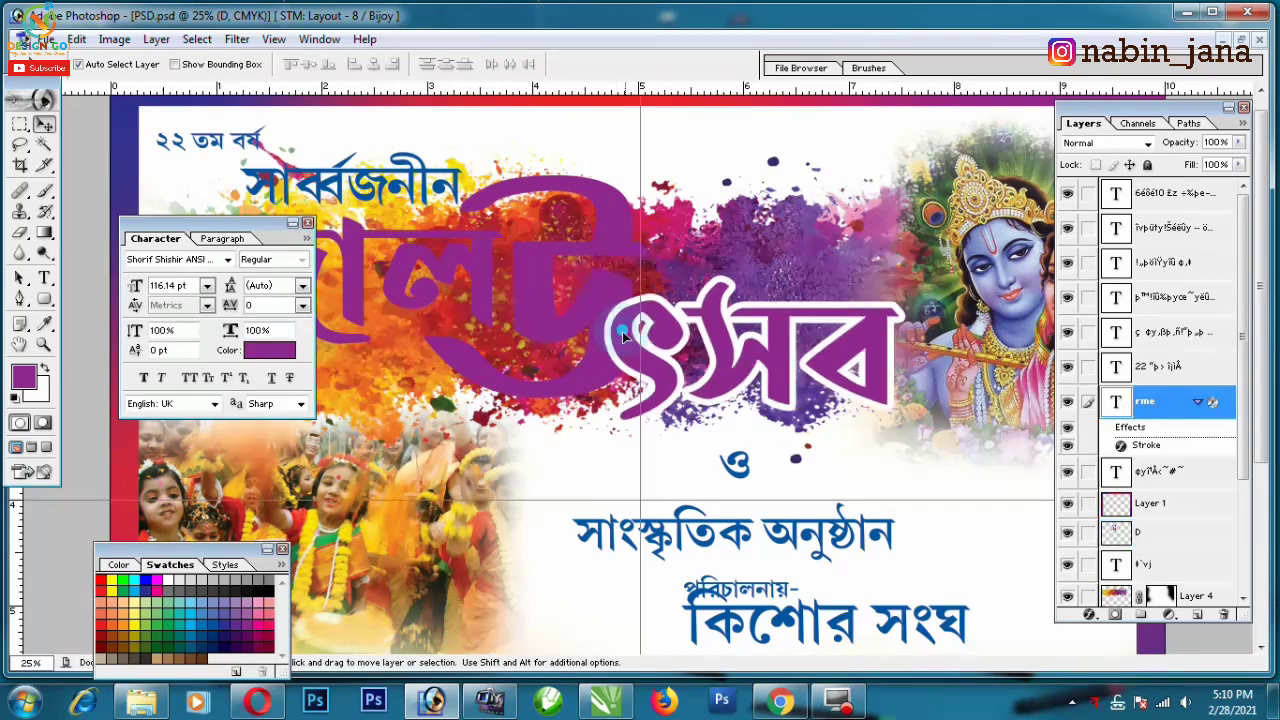
- Rasterize the ৎসব lettering layer, hide it, and add empty Layer 5 above it
right_click(1180, 410)
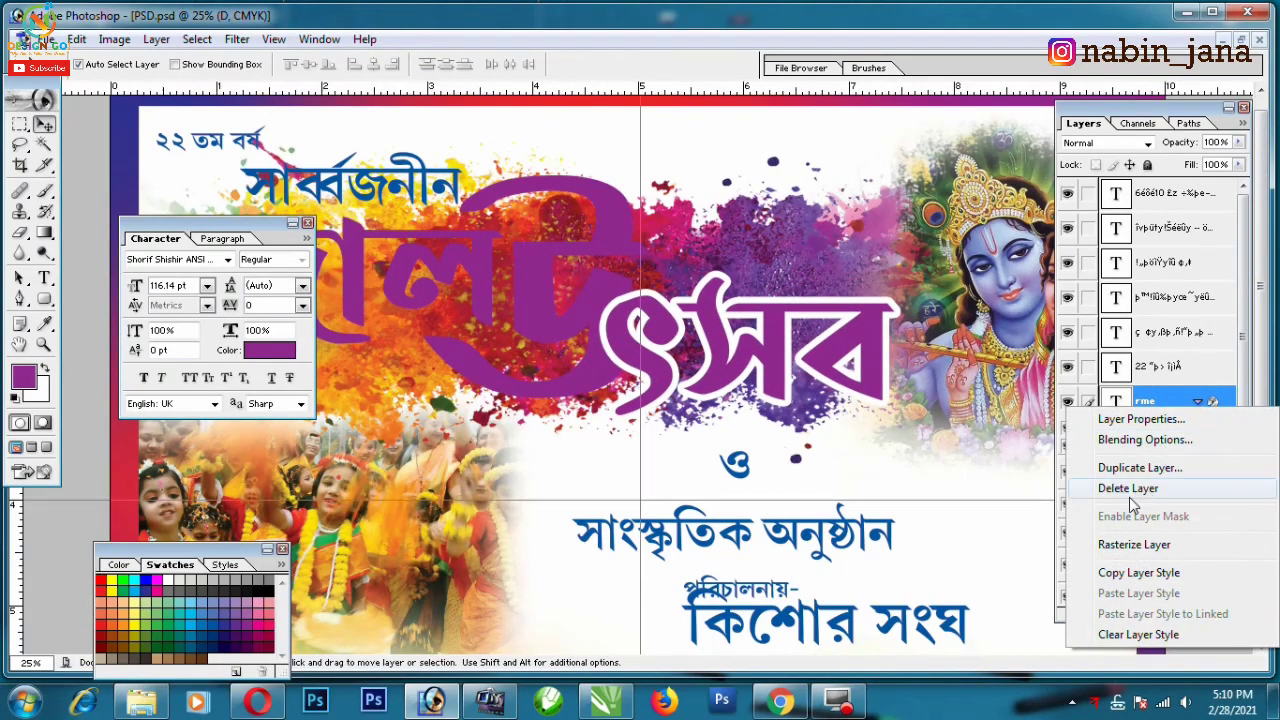
click(1132, 544)
click(45, 145)
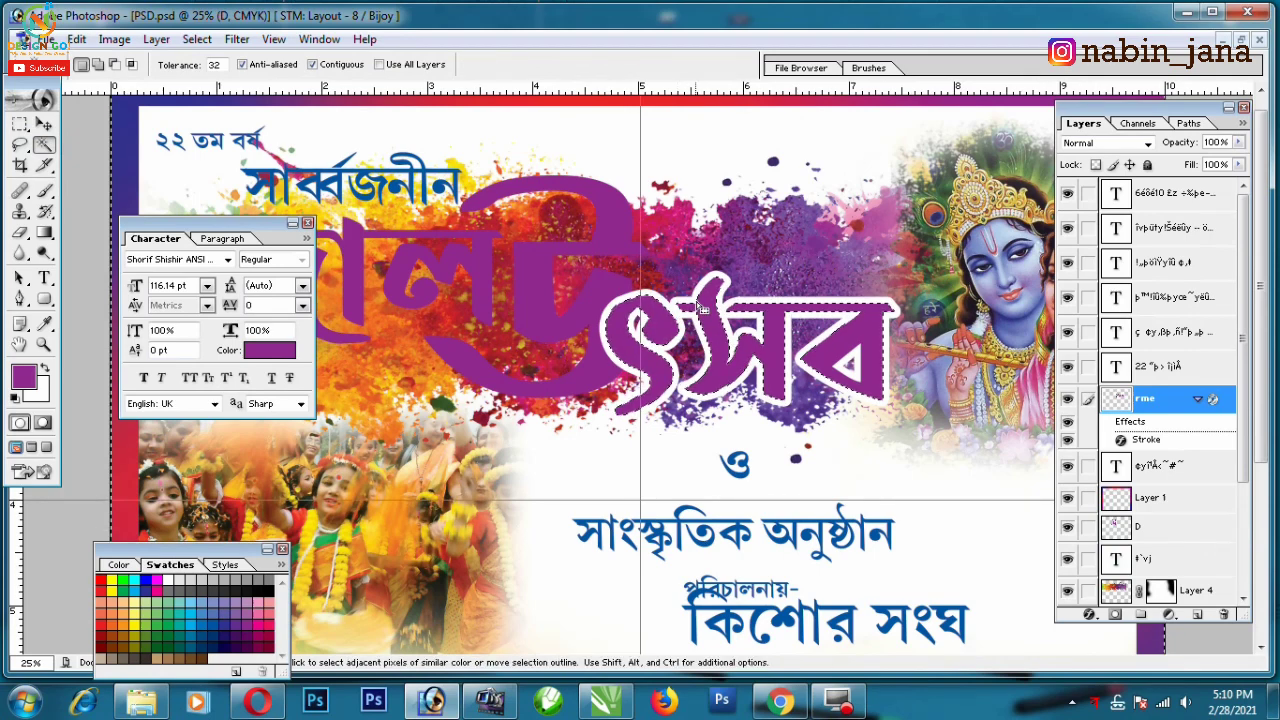
click(1068, 399)
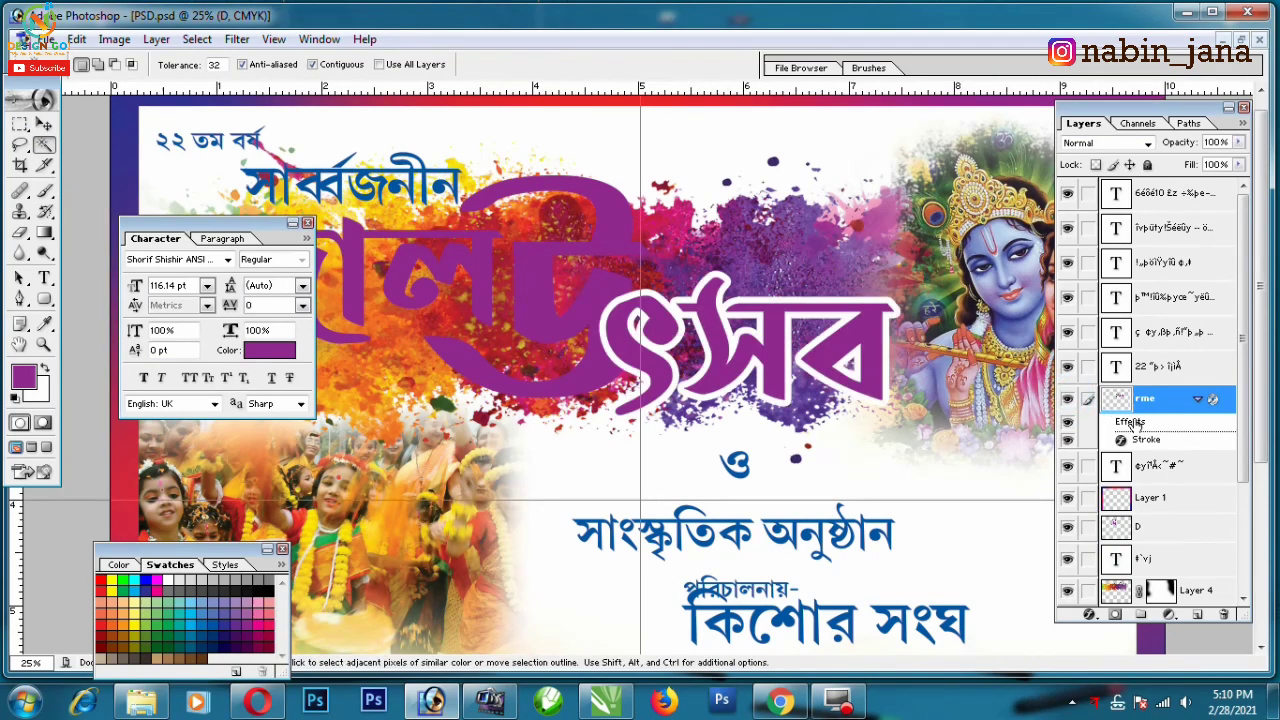
click(1195, 616)
click(1158, 431)
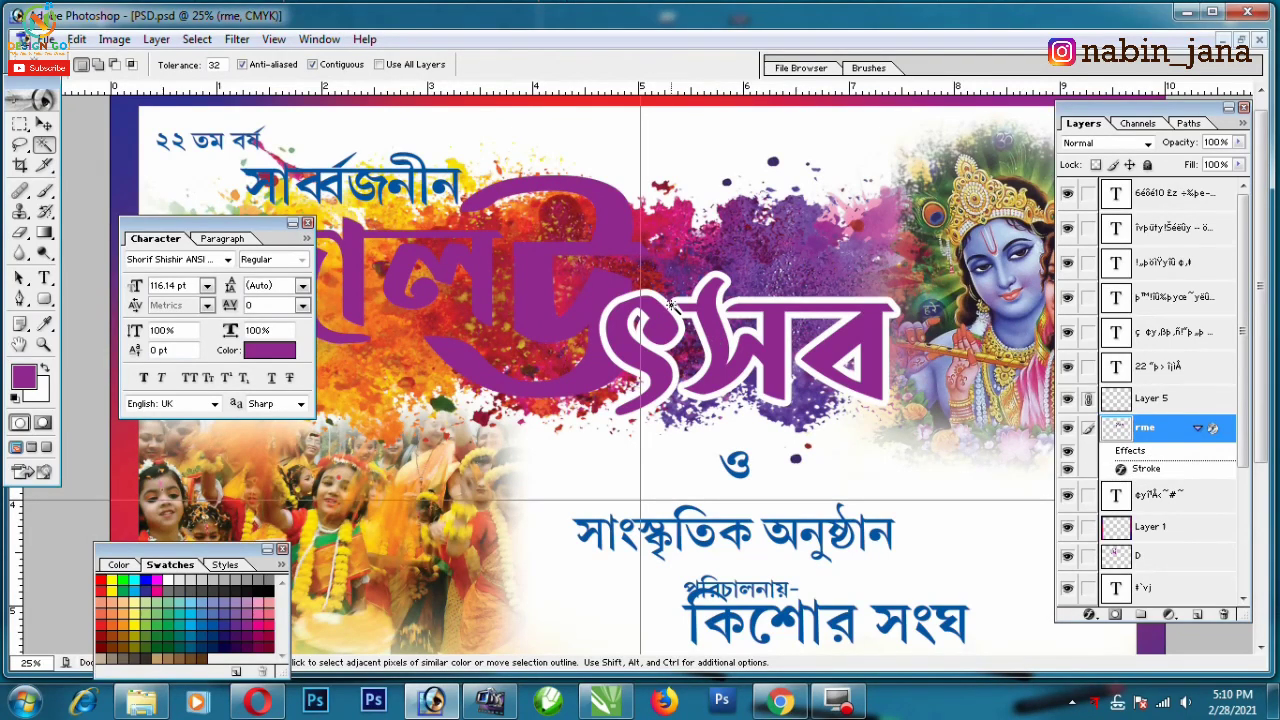
- Merge the lettering into Layer 5 and refill its outline selection with white
click(1155, 400)
key(ctrl+e)
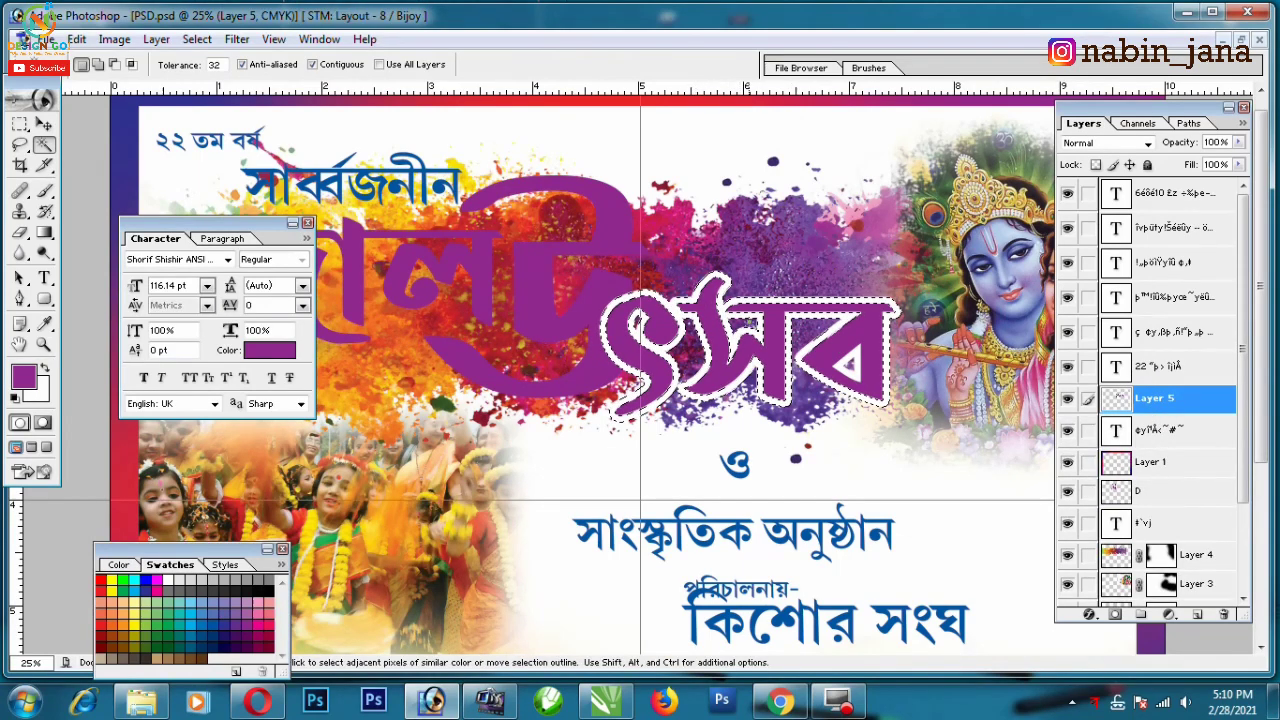
click(748, 325)
key(Delete)
key(ctrl+BackSpace)
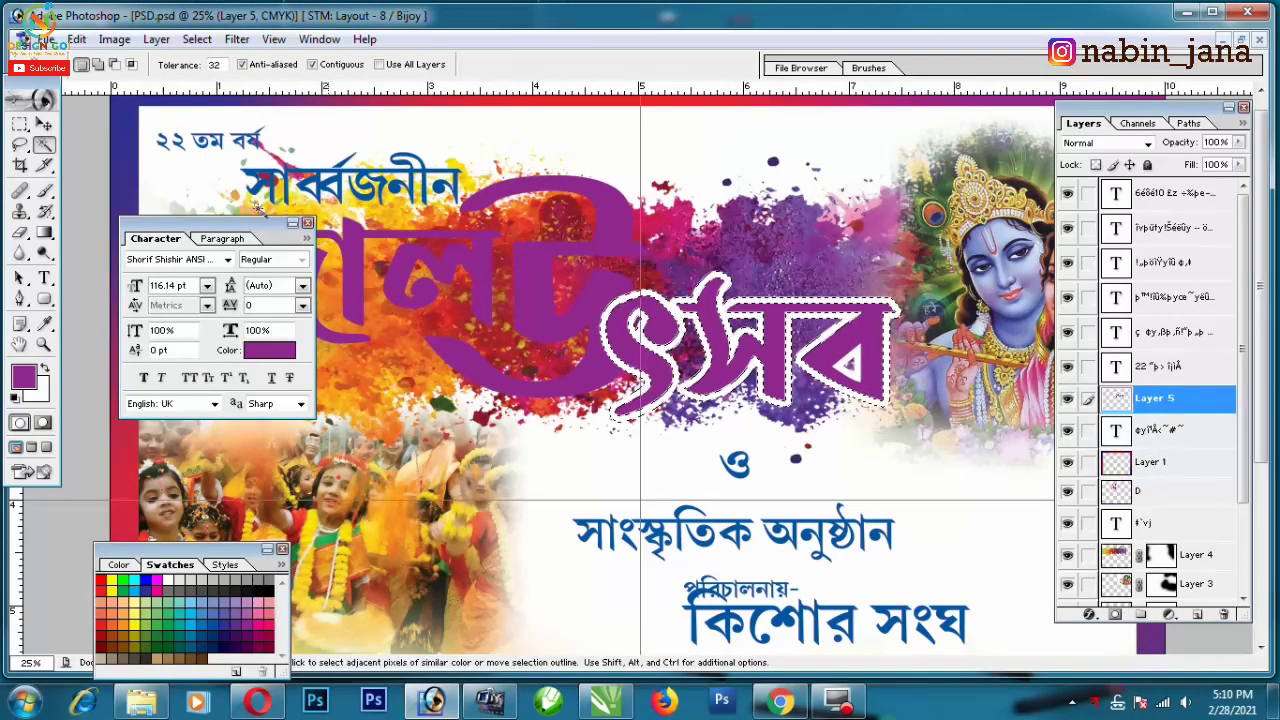
click(44, 124)
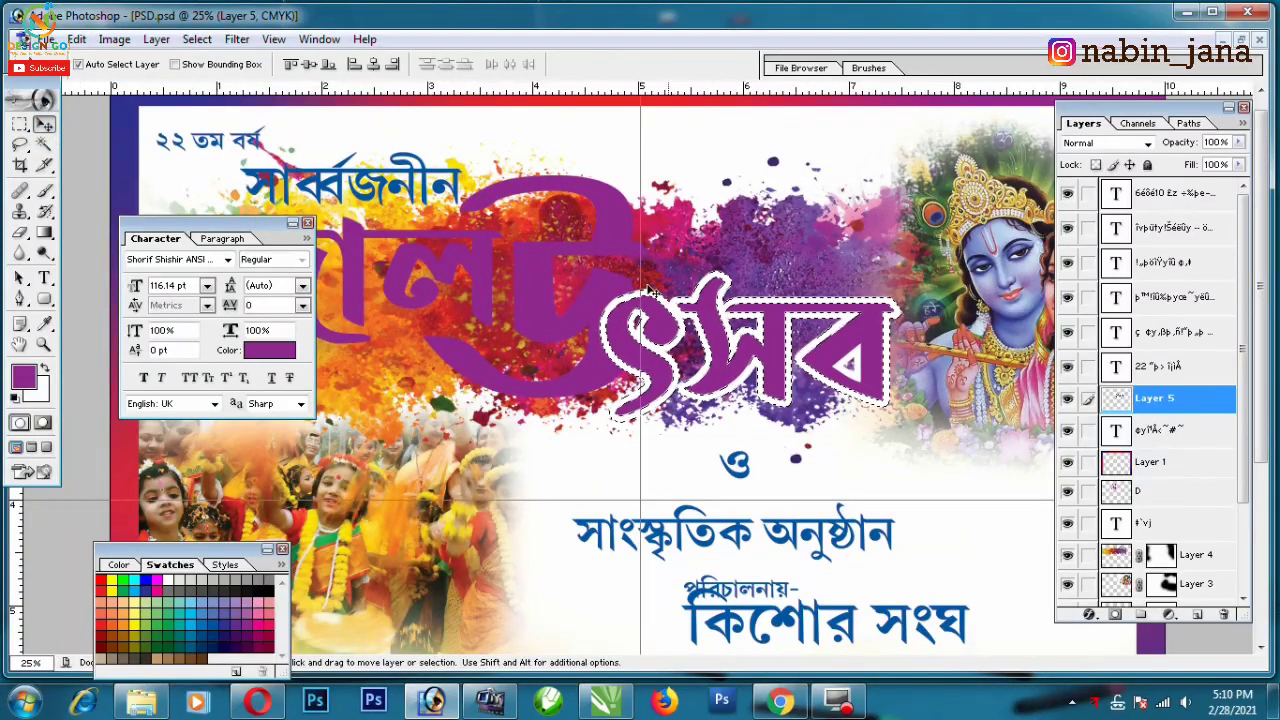
click(600, 287)
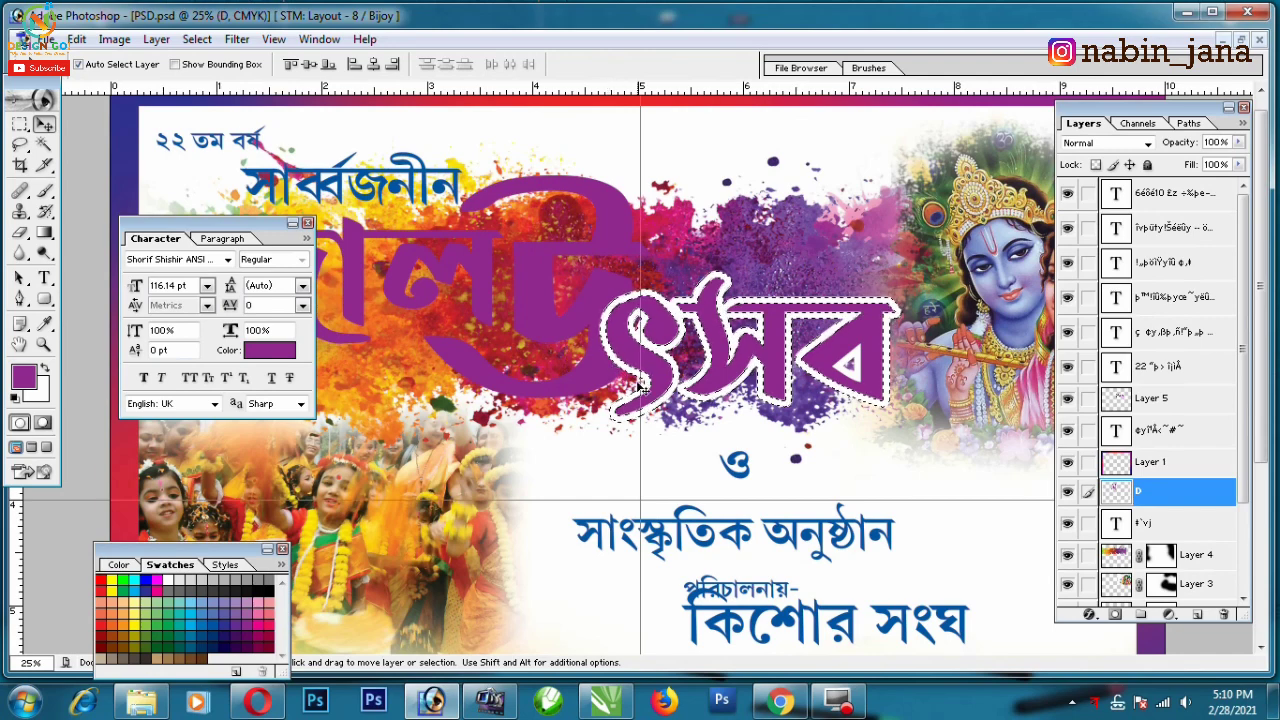
click(688, 349)
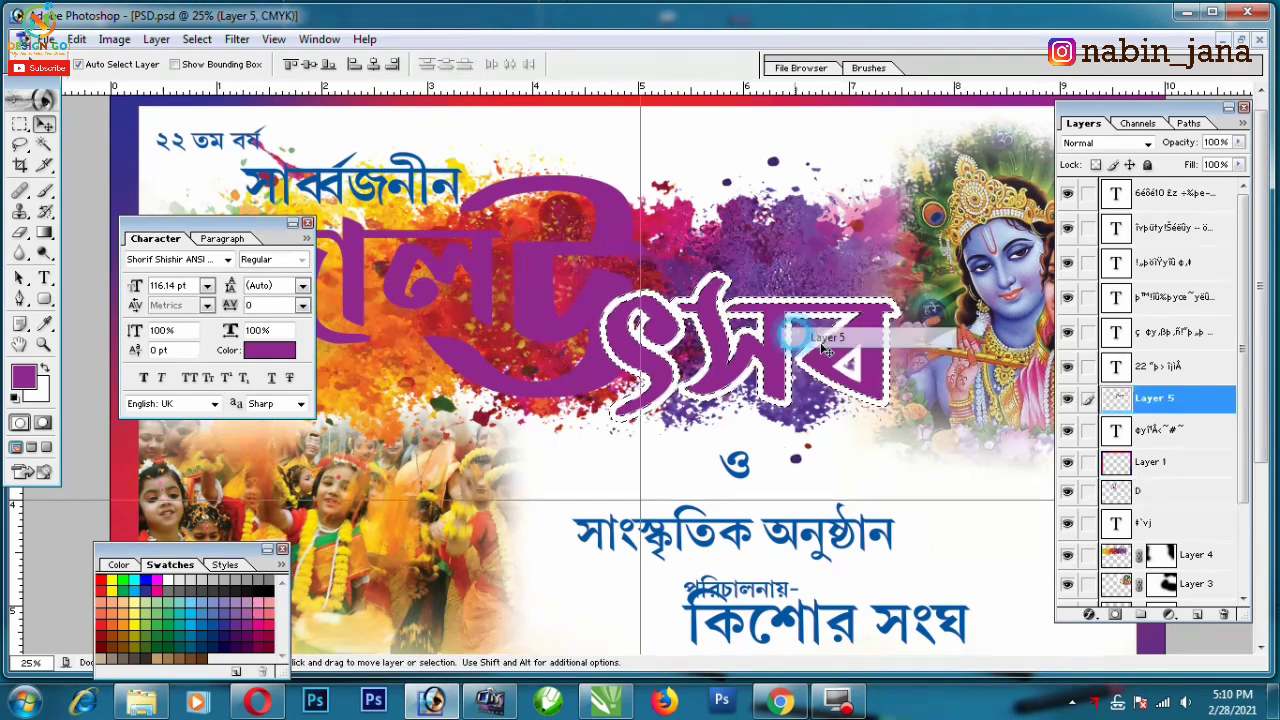
drag(688, 349, 790, 360)
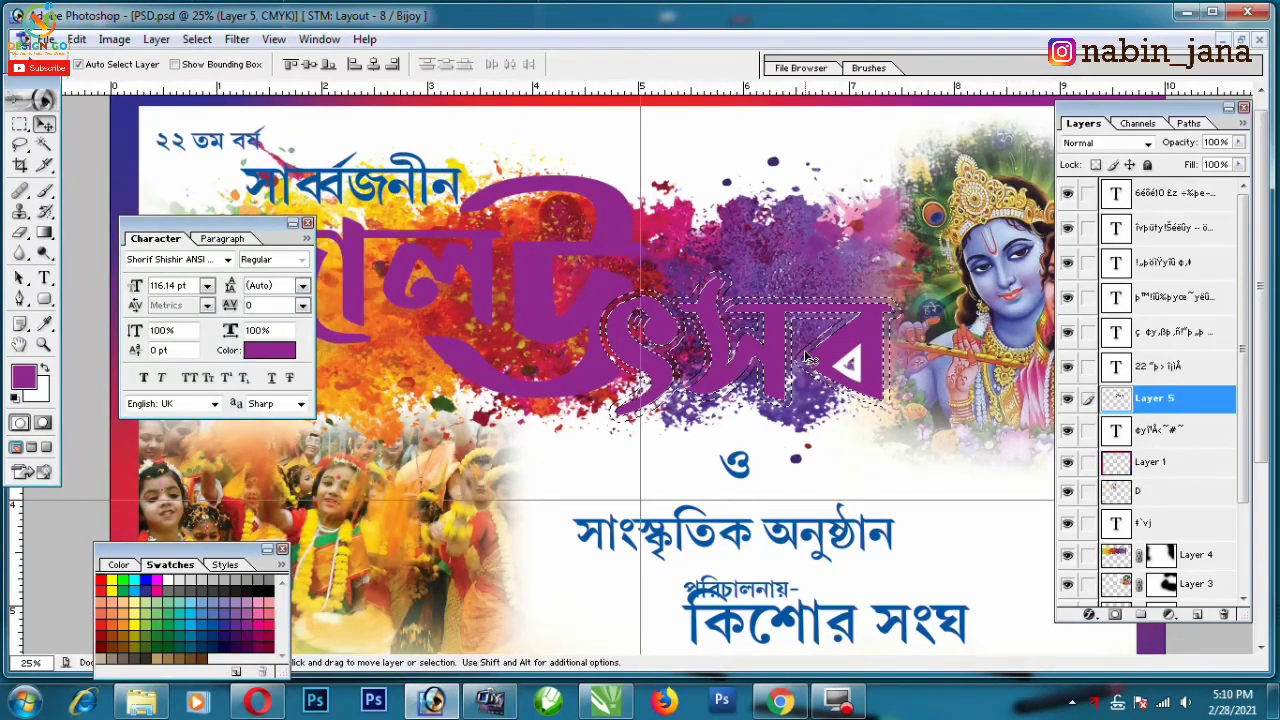
key(ctrl+z)
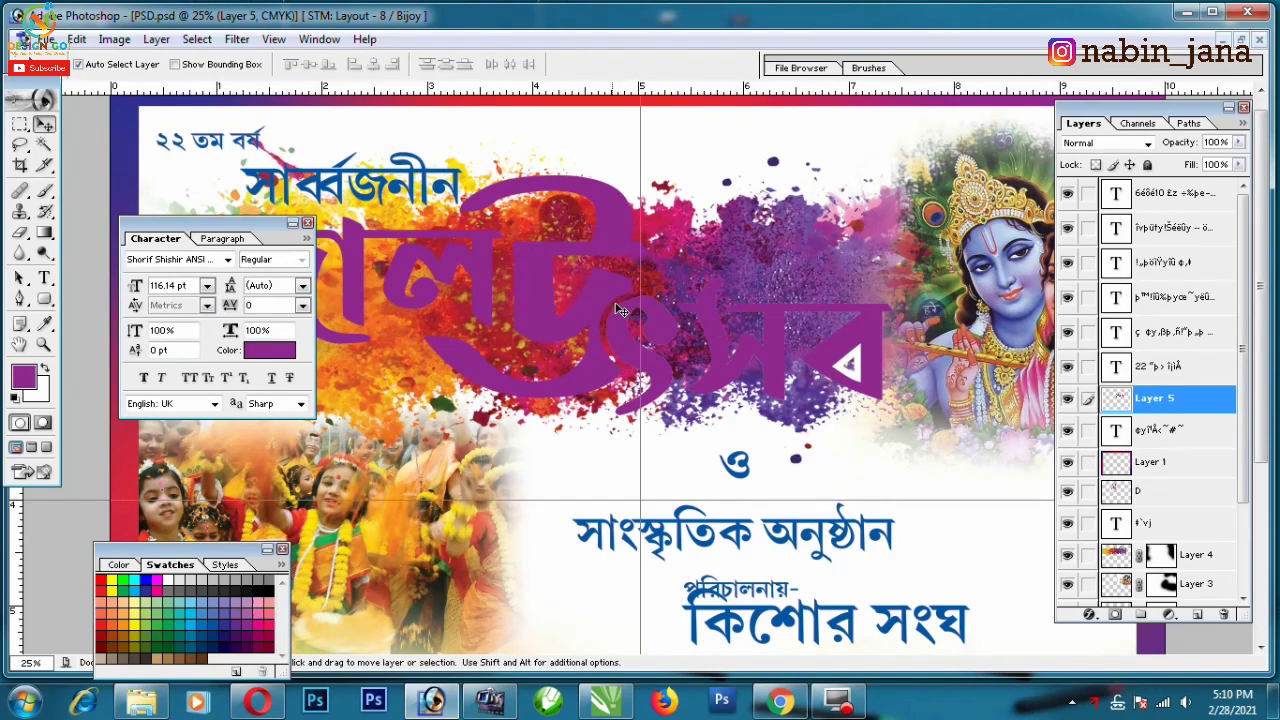
- Merge the linked layers into layer D and select the white triangle inside the lettering
click(620, 299)
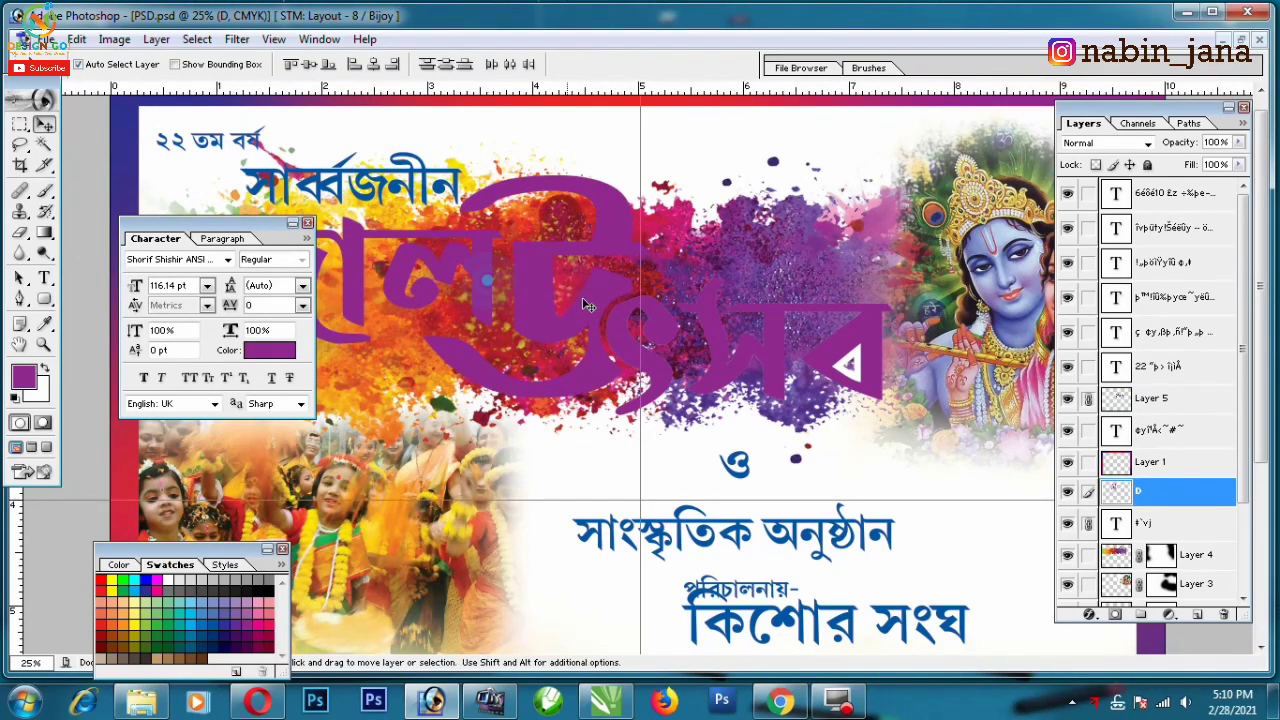
key(ctrl+minus)
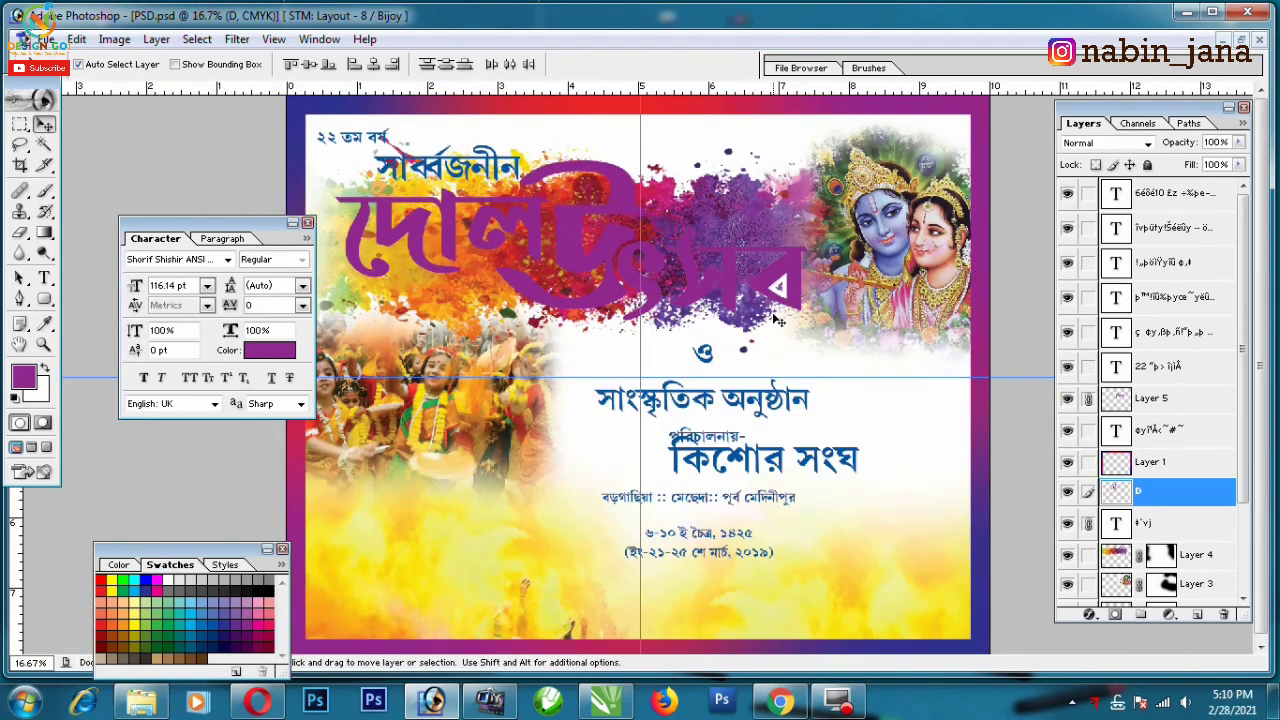
key(ctrl+e)
key(ctrl+plus)
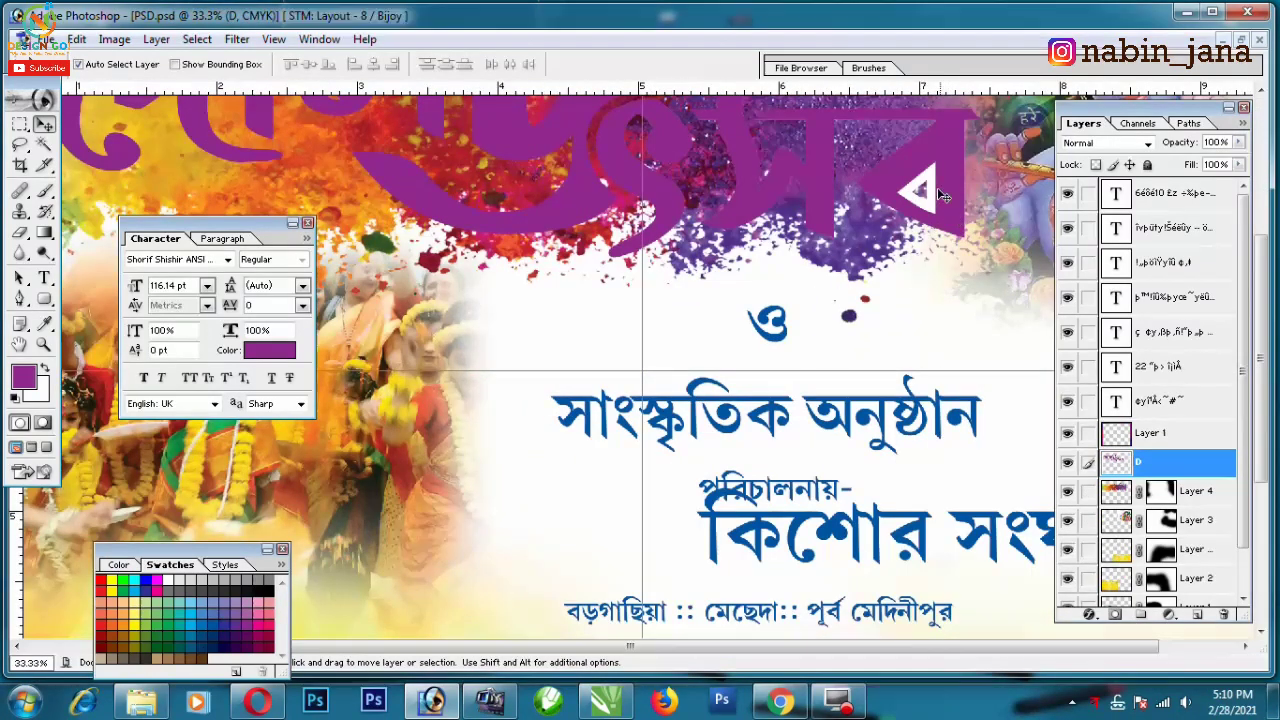
click(44, 145)
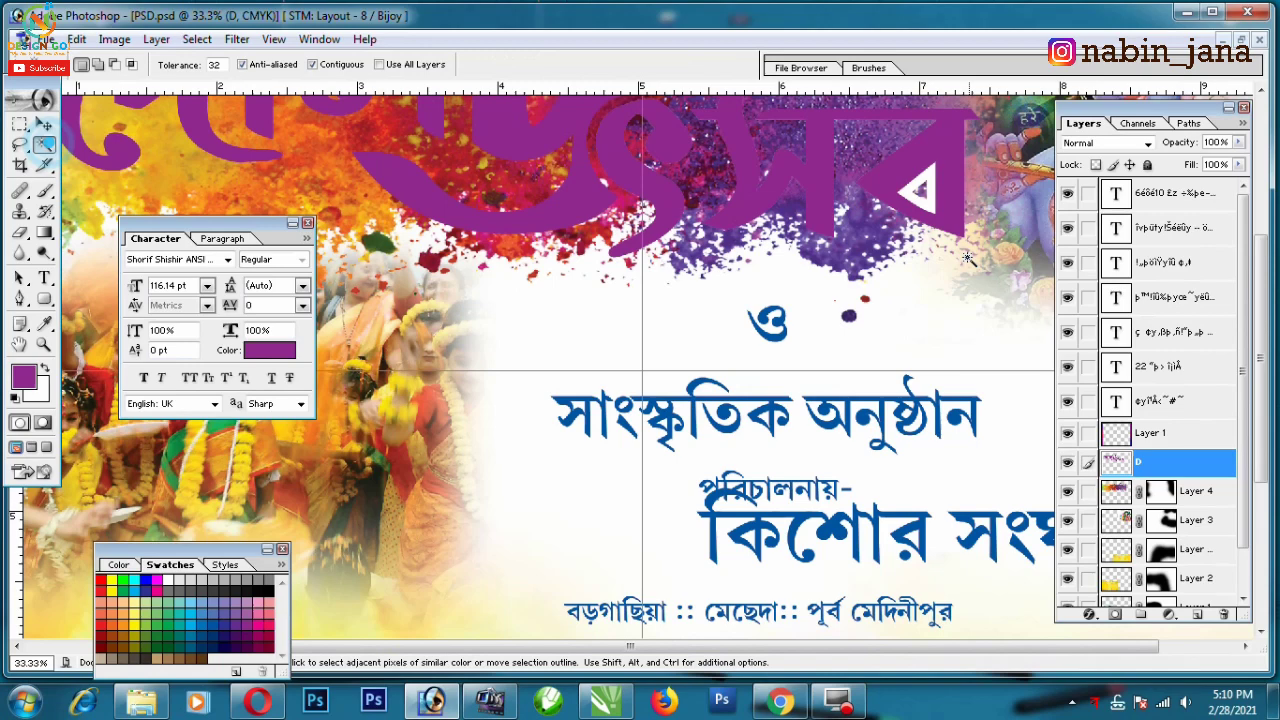
click(932, 205)
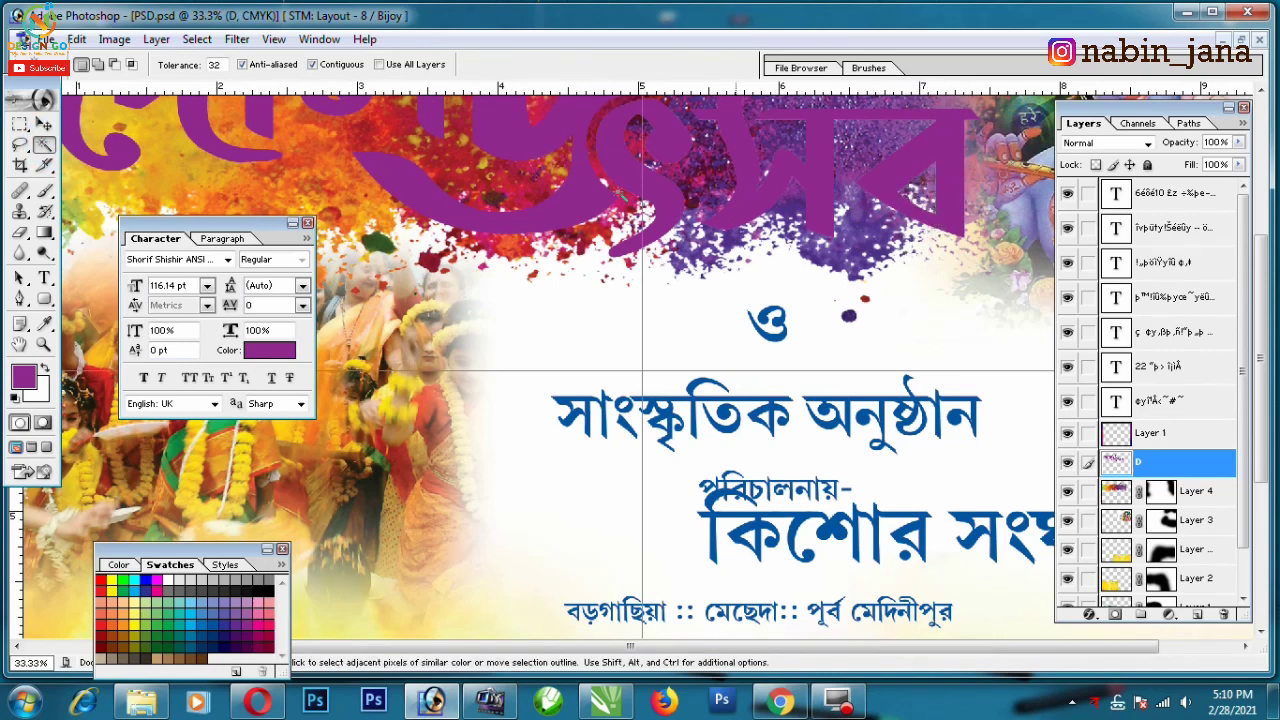
key(ctrl+minus)
click(44, 124)
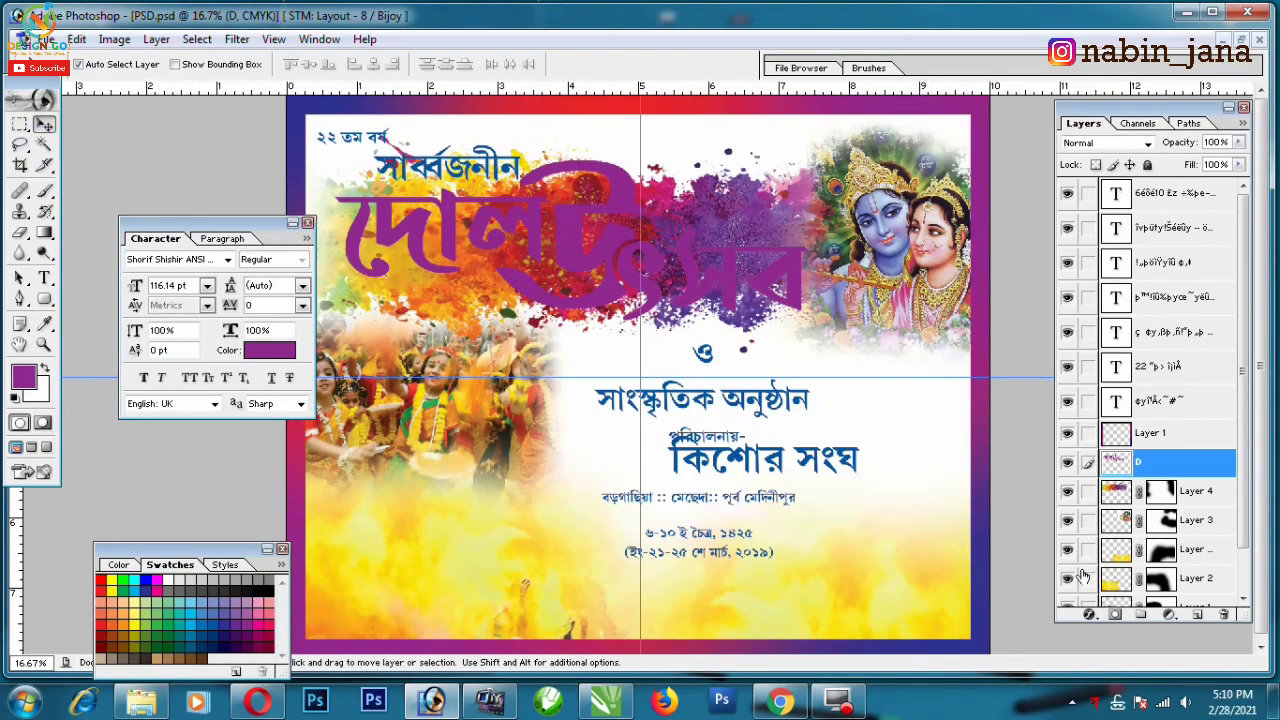
- Apply a yellow Color Overlay to title layer D
click(1089, 614)
click(1146, 540)
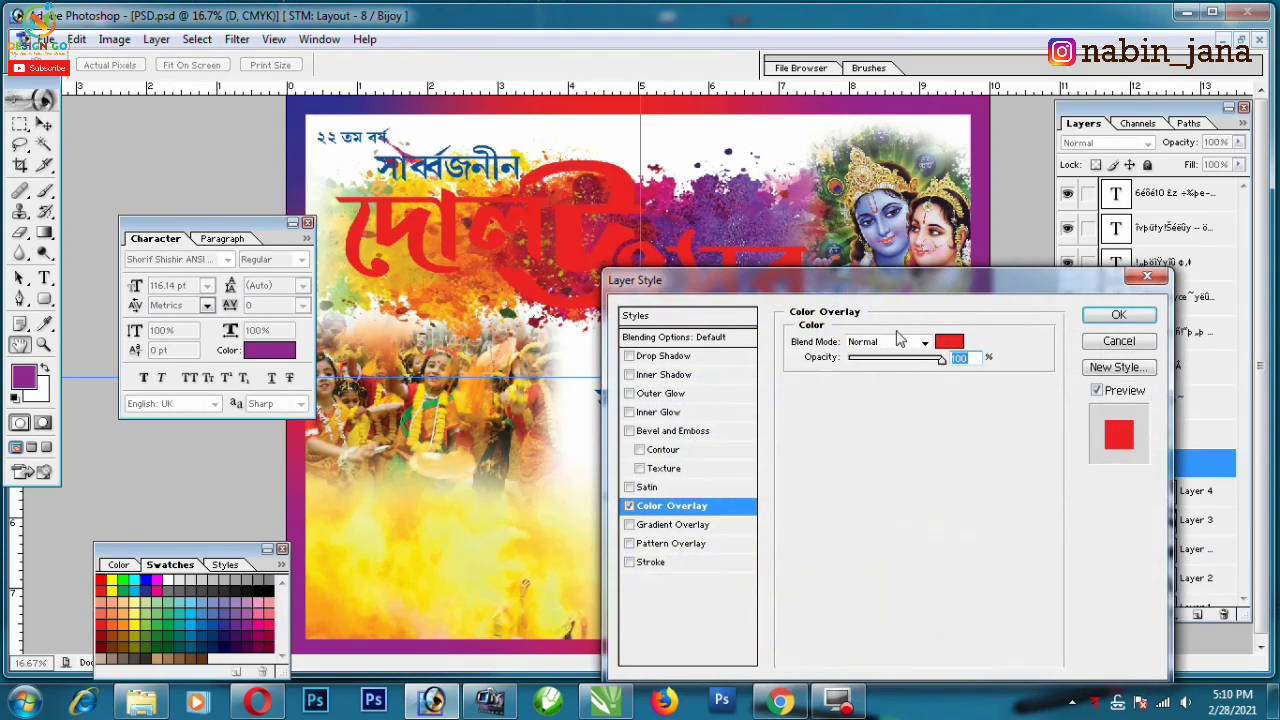
click(949, 342)
click(112, 584)
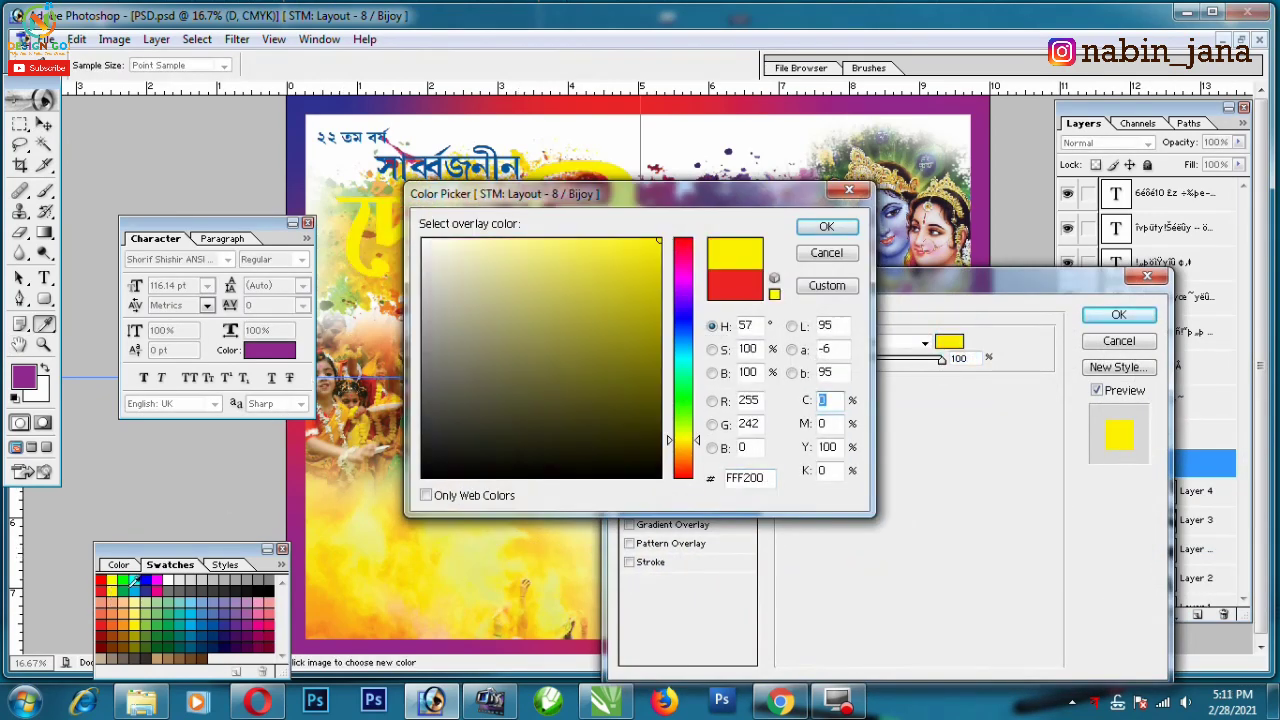
click(826, 227)
click(1118, 315)
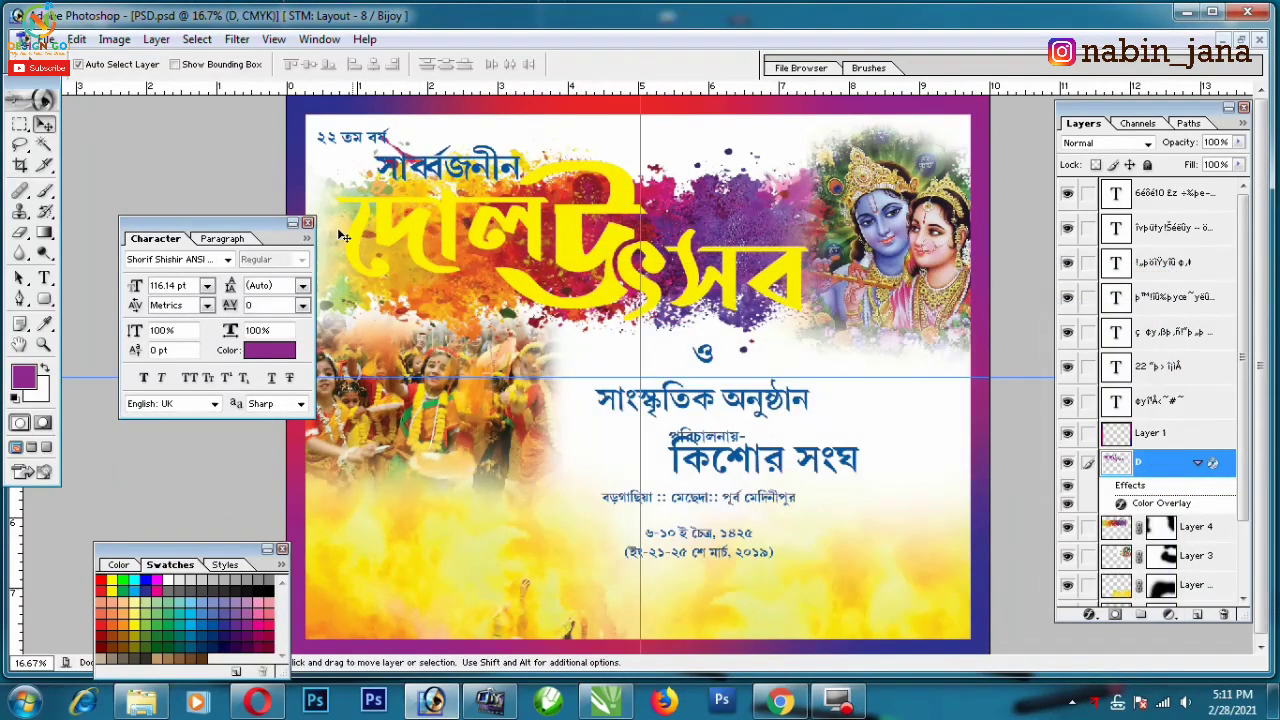
drag(260, 215, 184, 175)
- Try a Levels adjustment on Layer 4's colour splash, cancel it, and reselect layer D
click(644, 236)
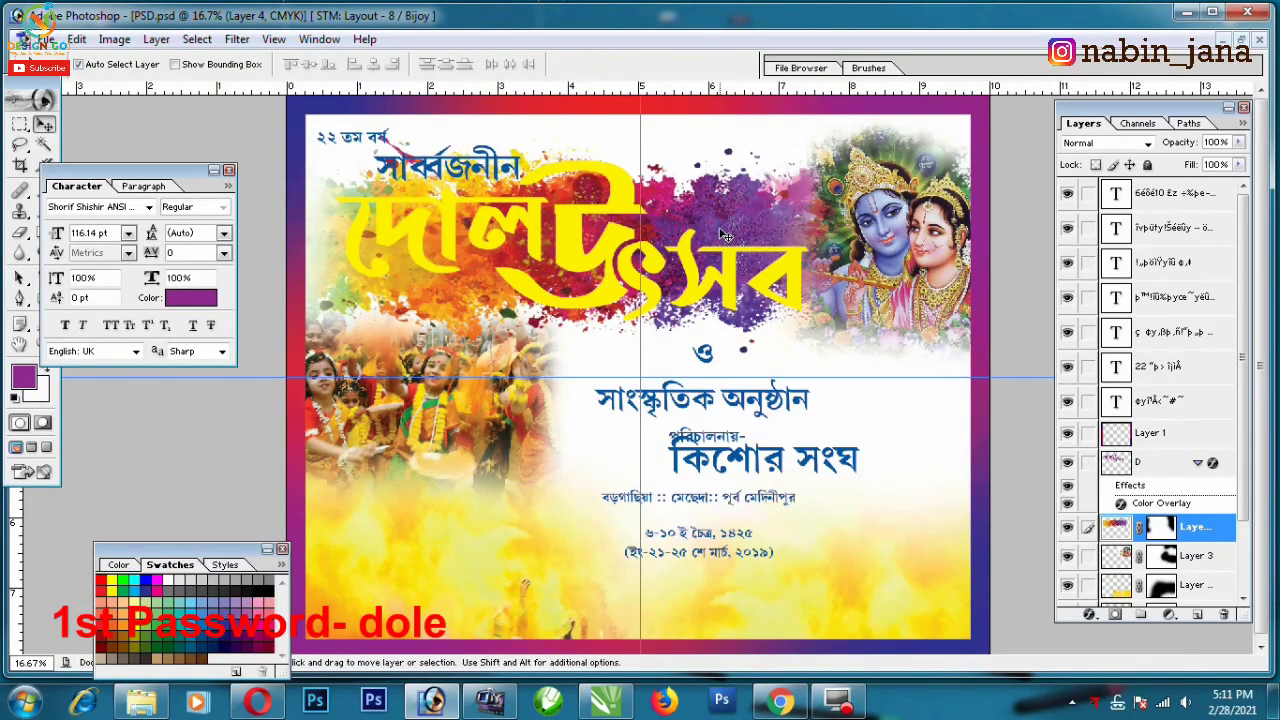
key(ctrl+l)
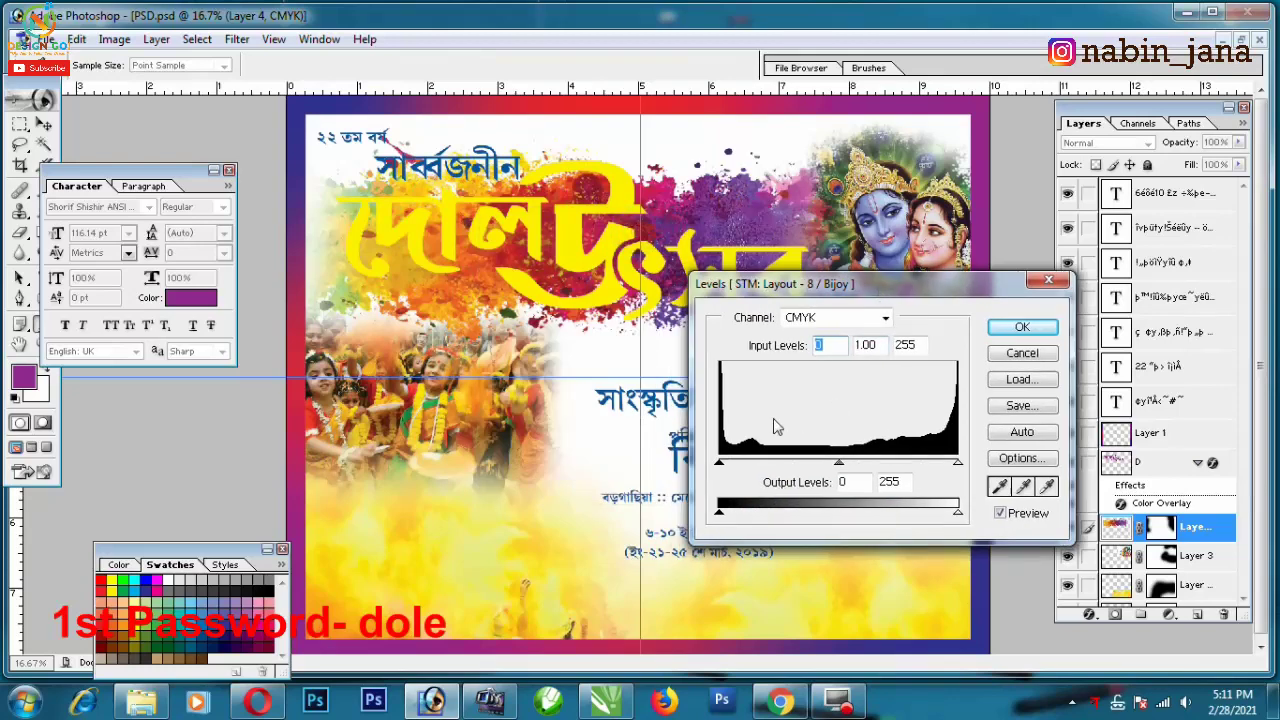
drag(728, 466, 826, 470)
click(1024, 355)
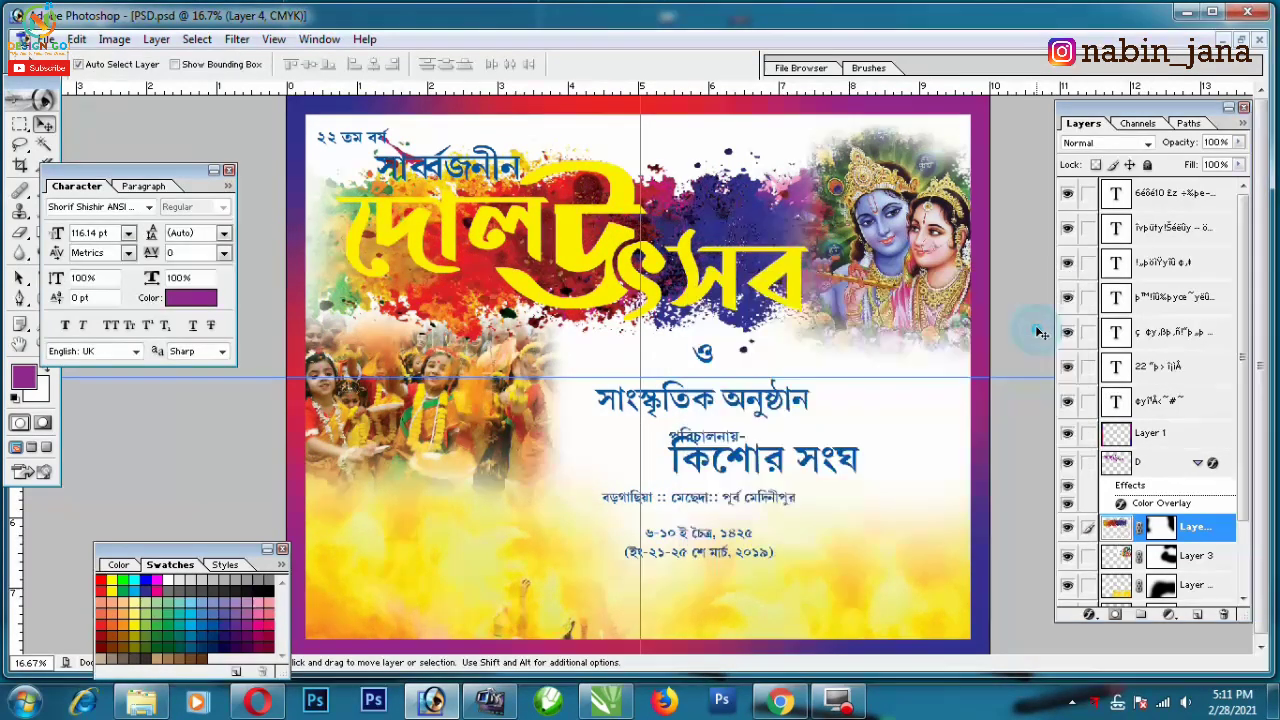
click(680, 268)
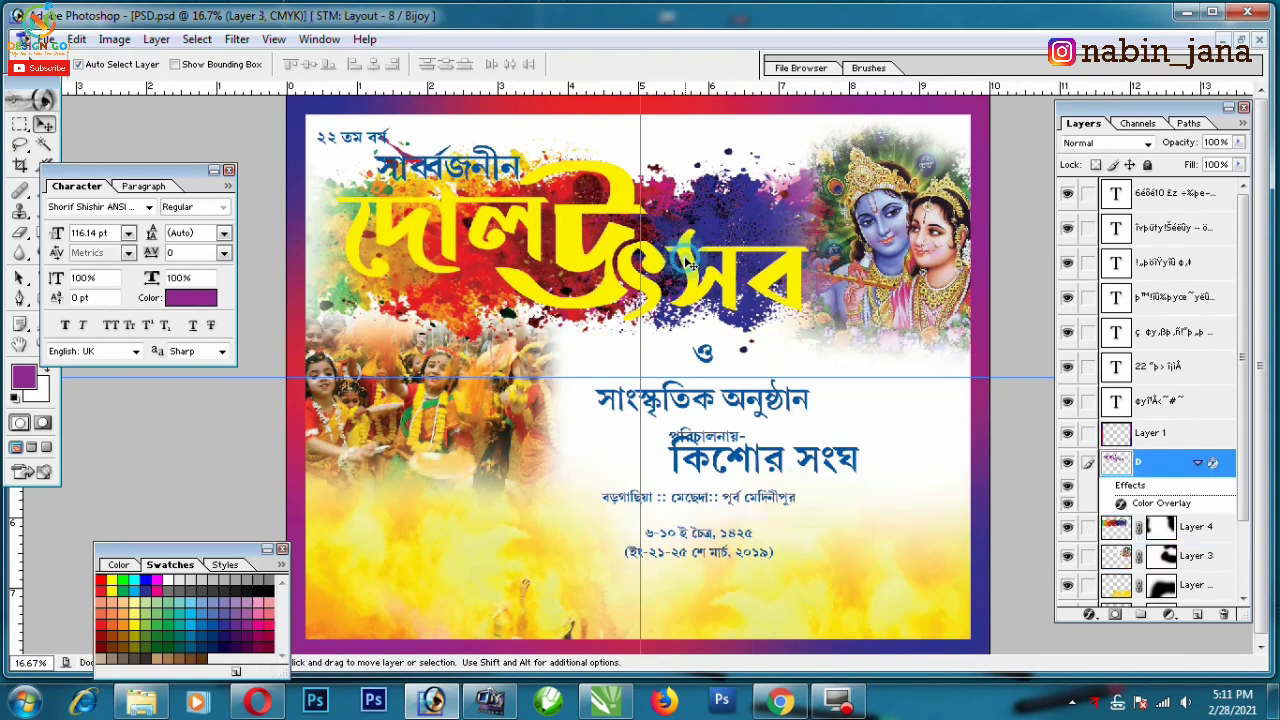
- Add a Drop Shadow to layer D with 100 opacity and a larger distance
click(1094, 614)
click(1125, 408)
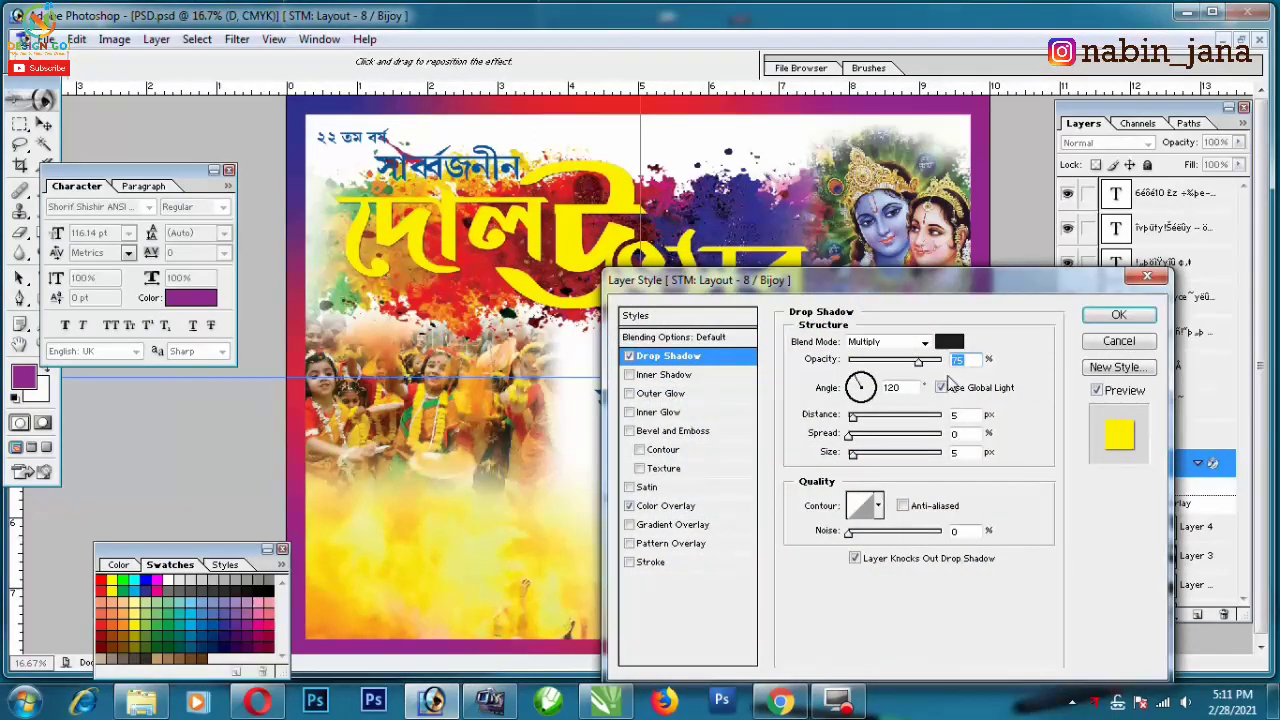
text(100)
drag(853, 452, 893, 420)
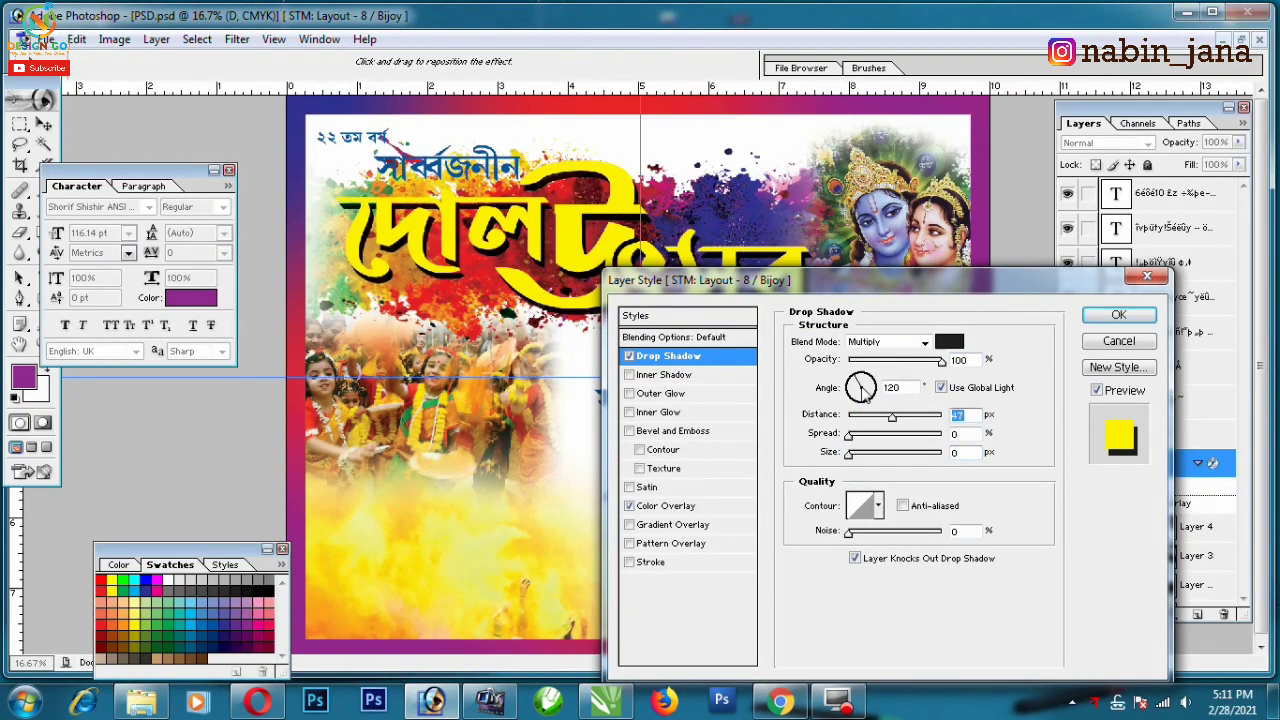
- Add an enlarged purple Outer Glow in Multiply mode to the title and apply the effects
click(660, 393)
mouse_move(849, 486)
mouse_down()
mouse_move(887, 487)
mouse_move(871, 469)
mouse_up()
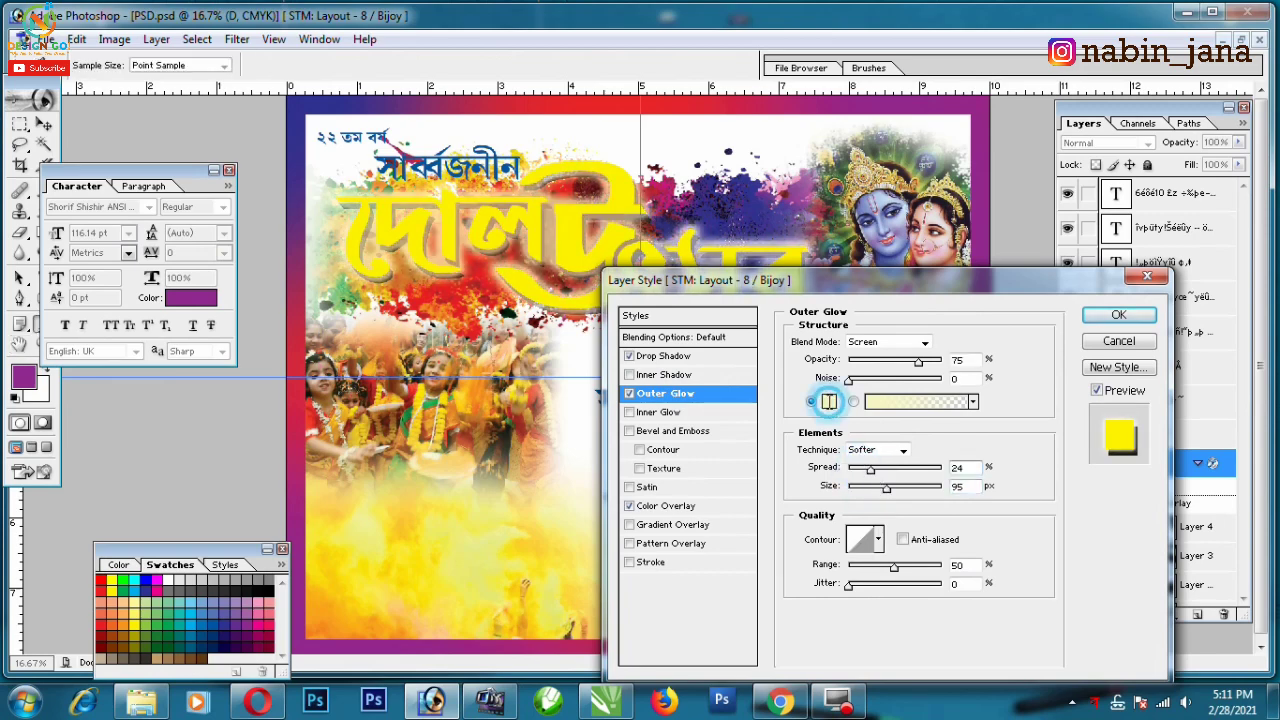
click(829, 401)
drag(757, 222, 785, 256)
click(789, 222)
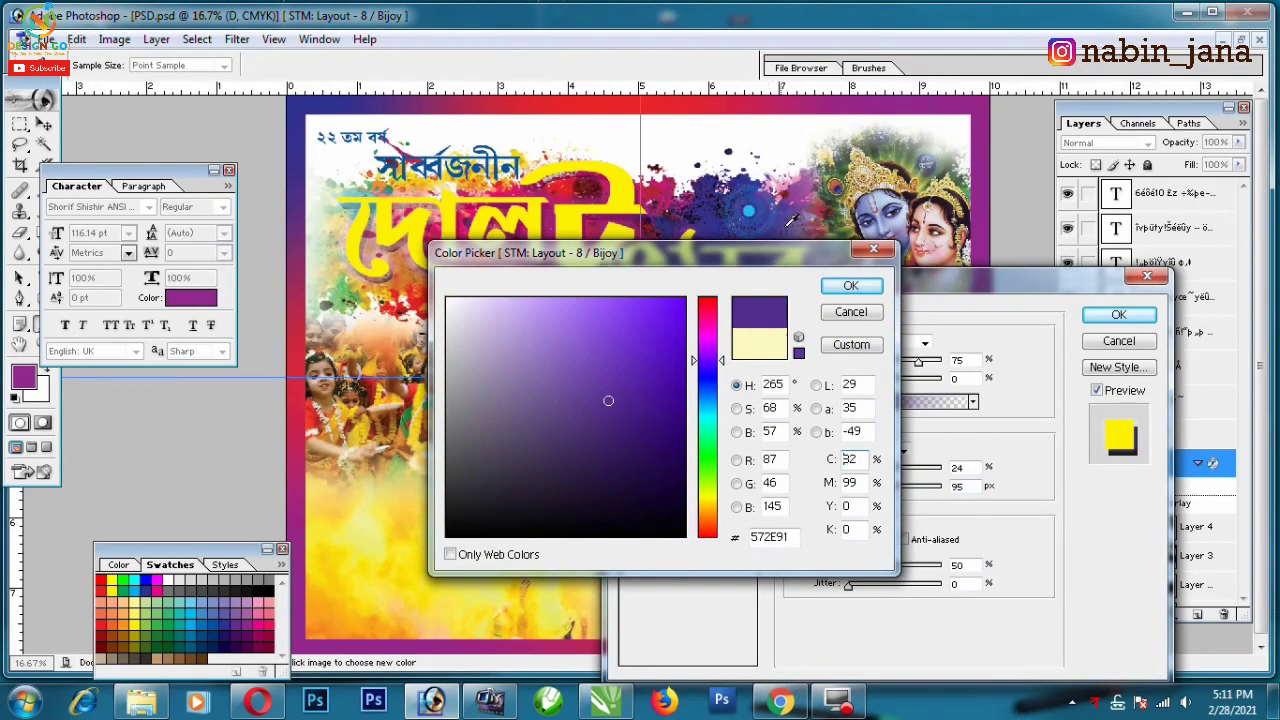
click(850, 286)
click(924, 342)
click(869, 401)
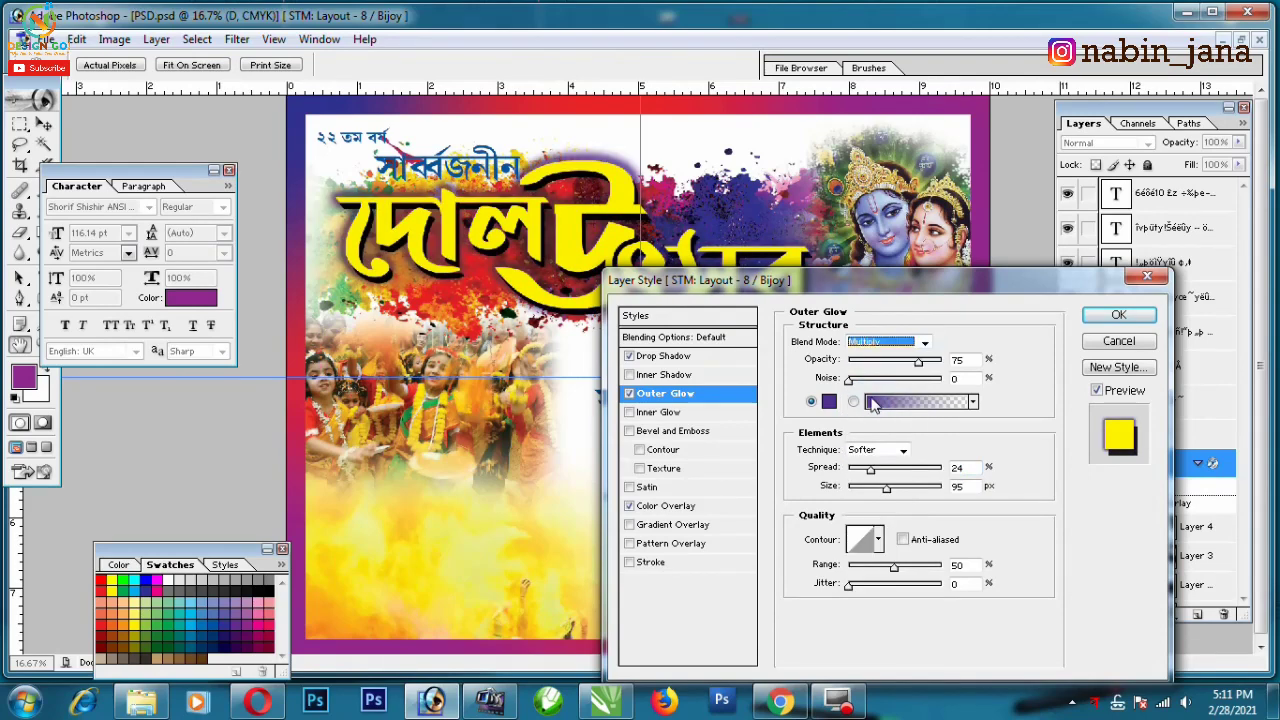
click(1117, 313)
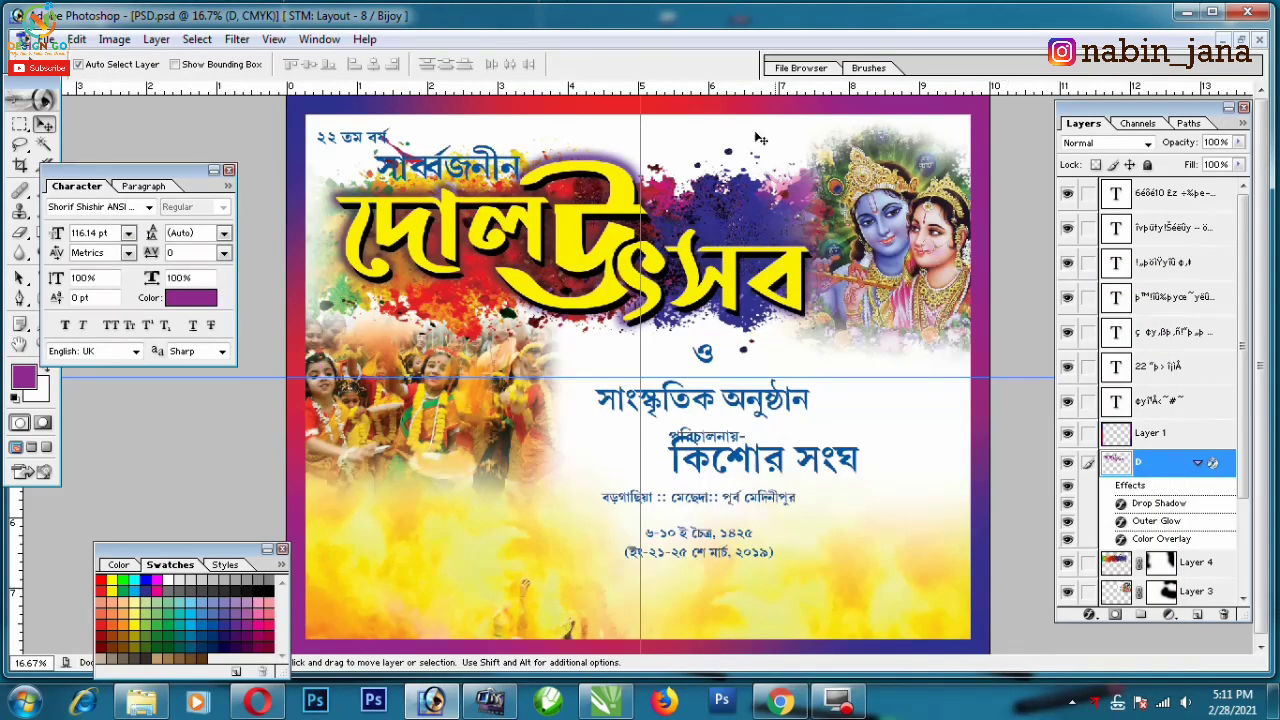
key(ctrl+minus)
- Select colour-splash Layer 4 and pick dark green as the brush colour
key(ctrl+plus)
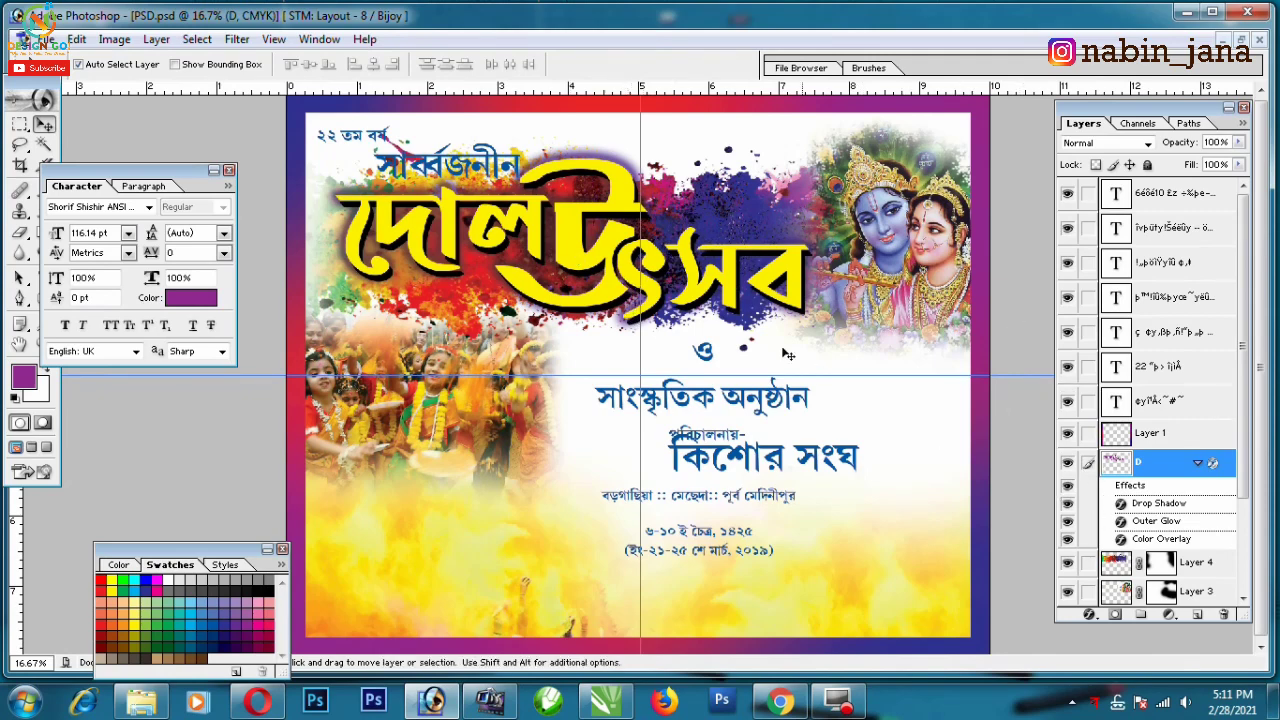
drag(95, 171, 123, 213)
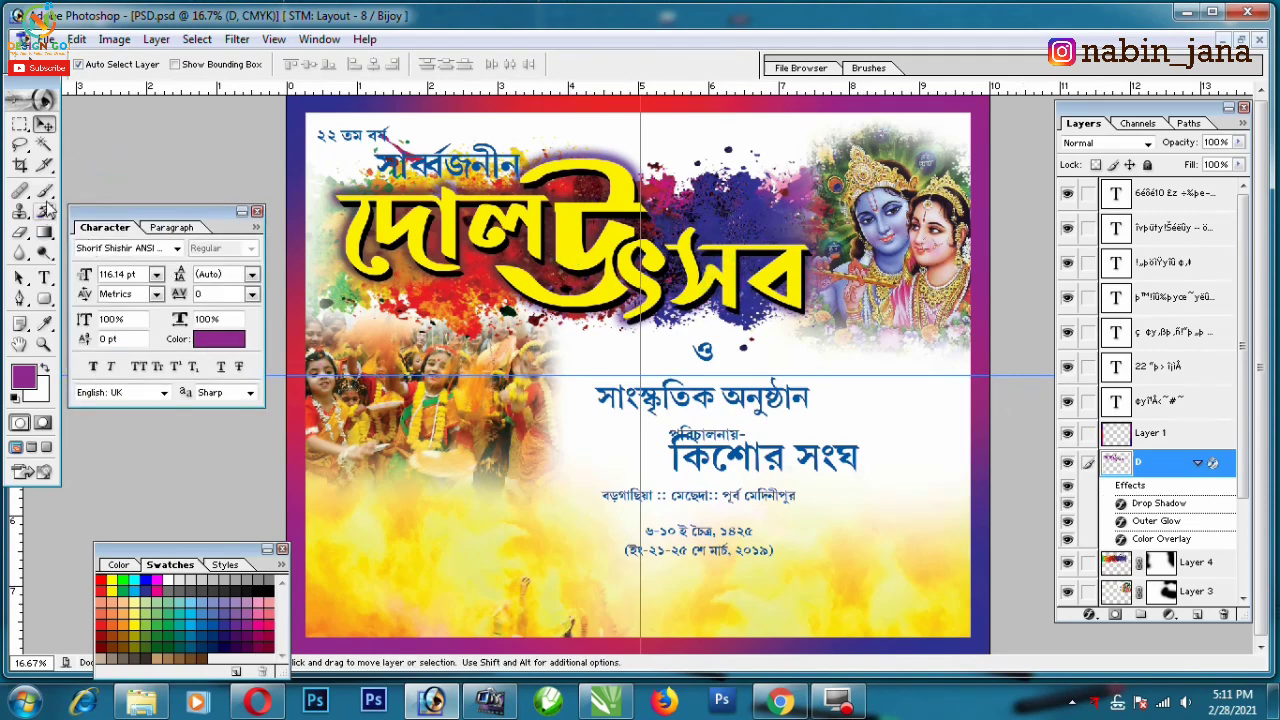
click(45, 195)
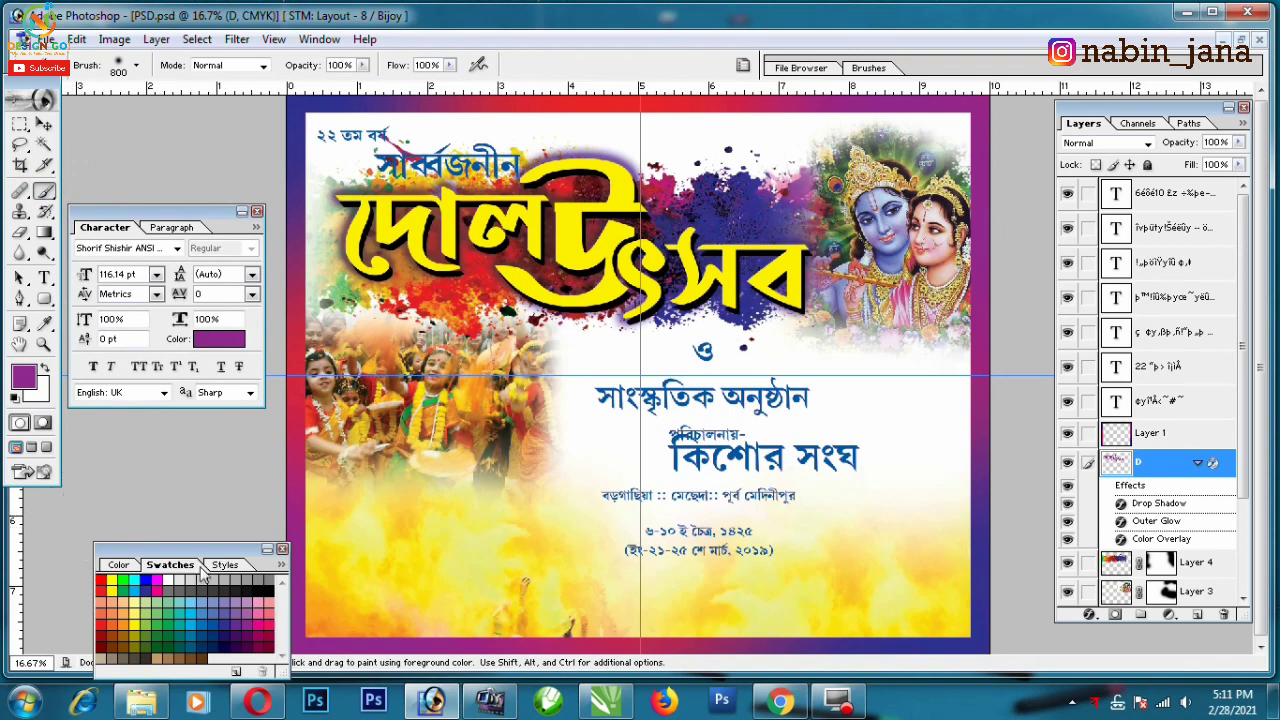
click(44, 124)
click(340, 216)
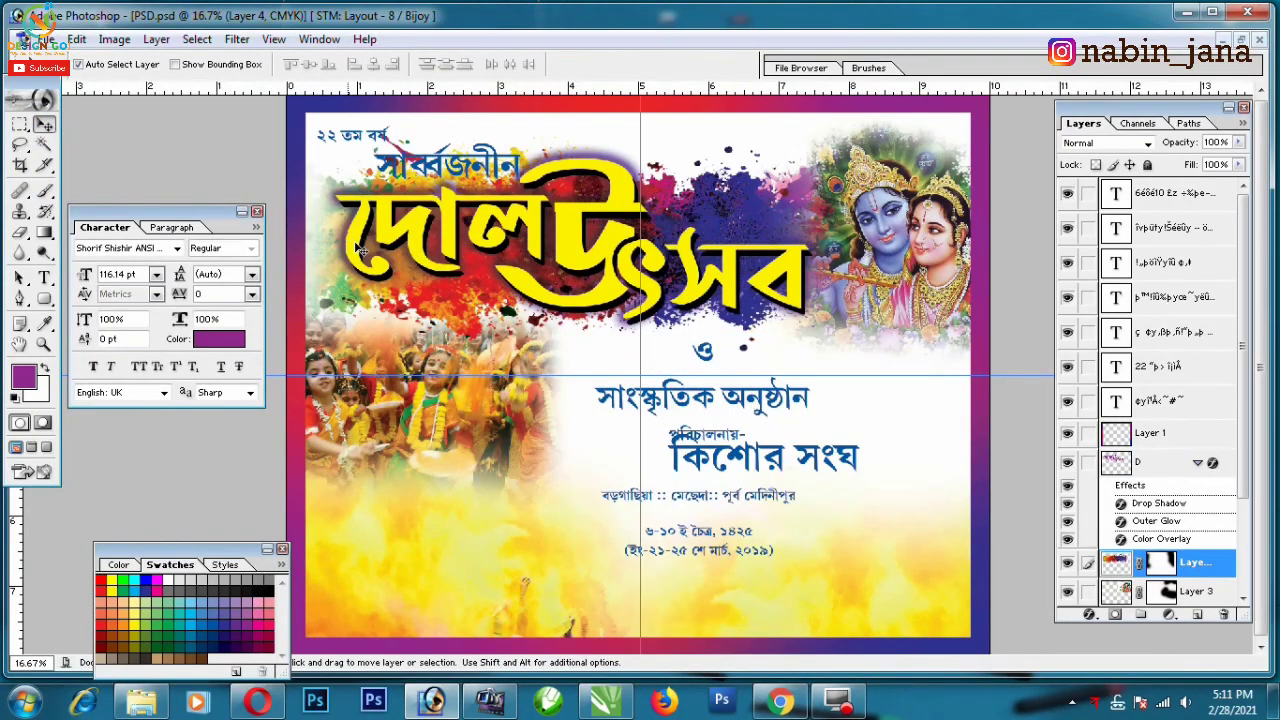
click(45, 192)
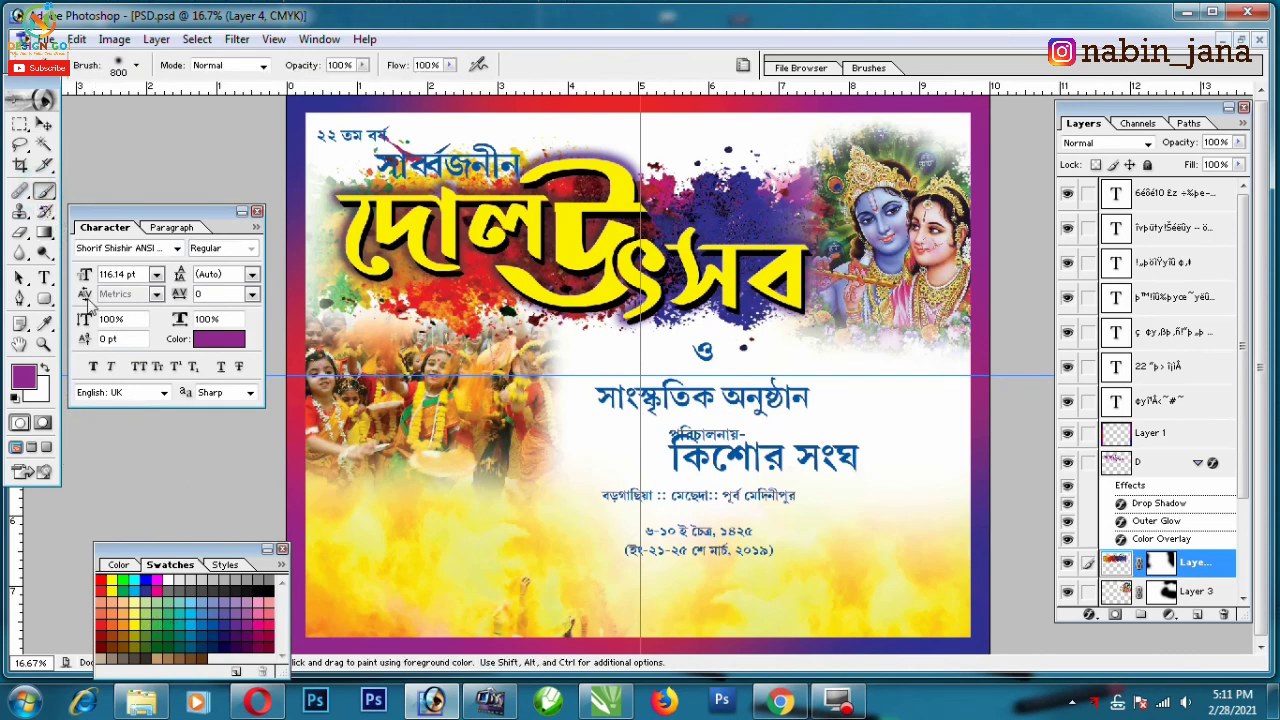
click(158, 631)
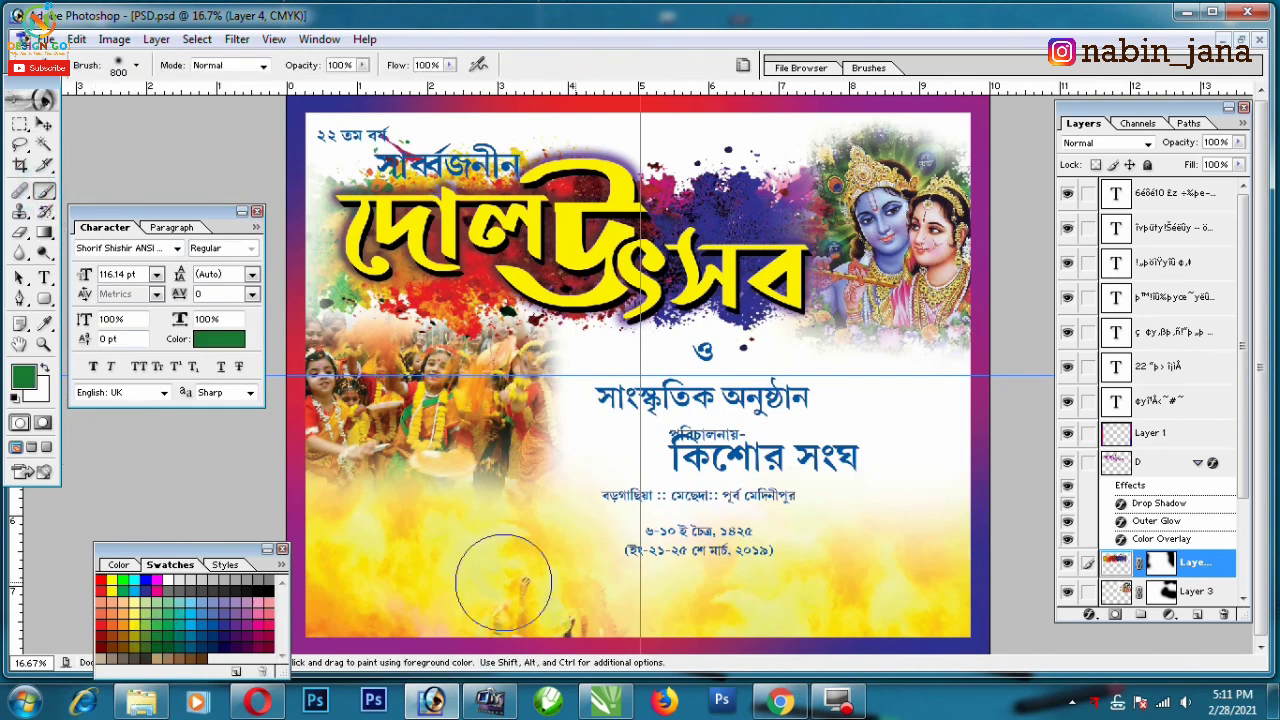
- Paint dark green on a new layer over the headline and drag a splash copy down
click(1197, 616)
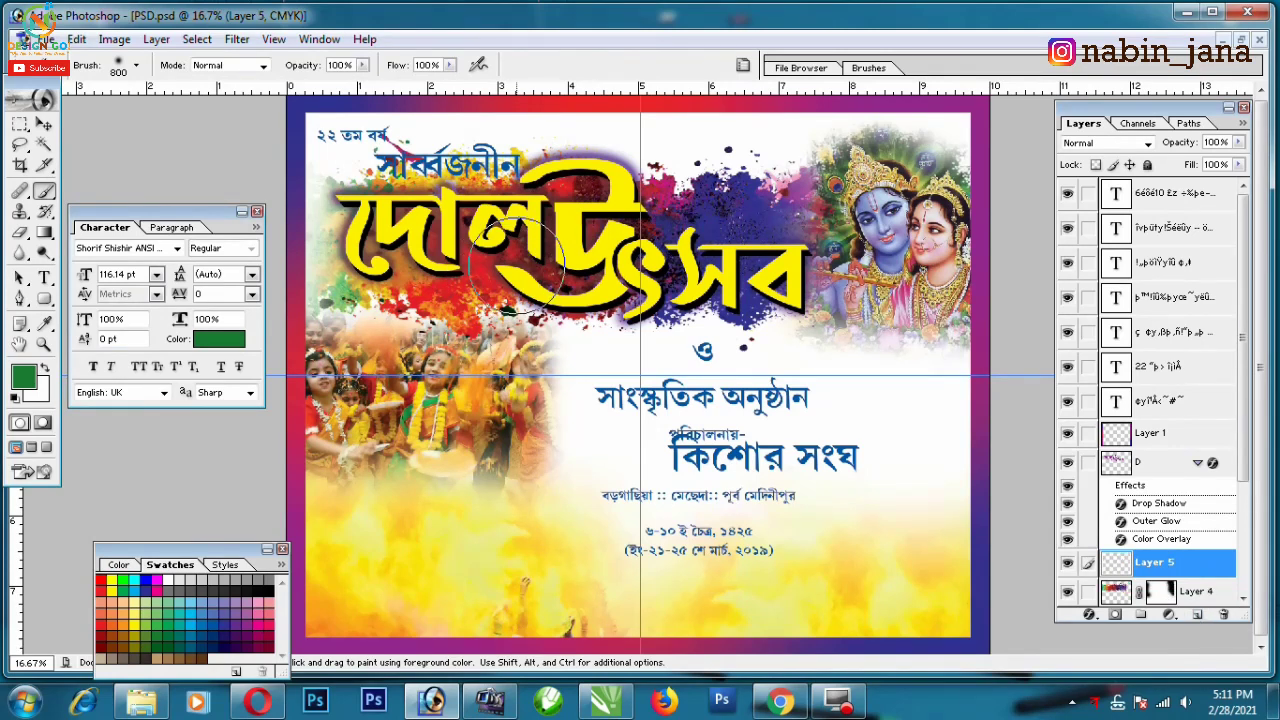
drag(517, 265, 492, 240)
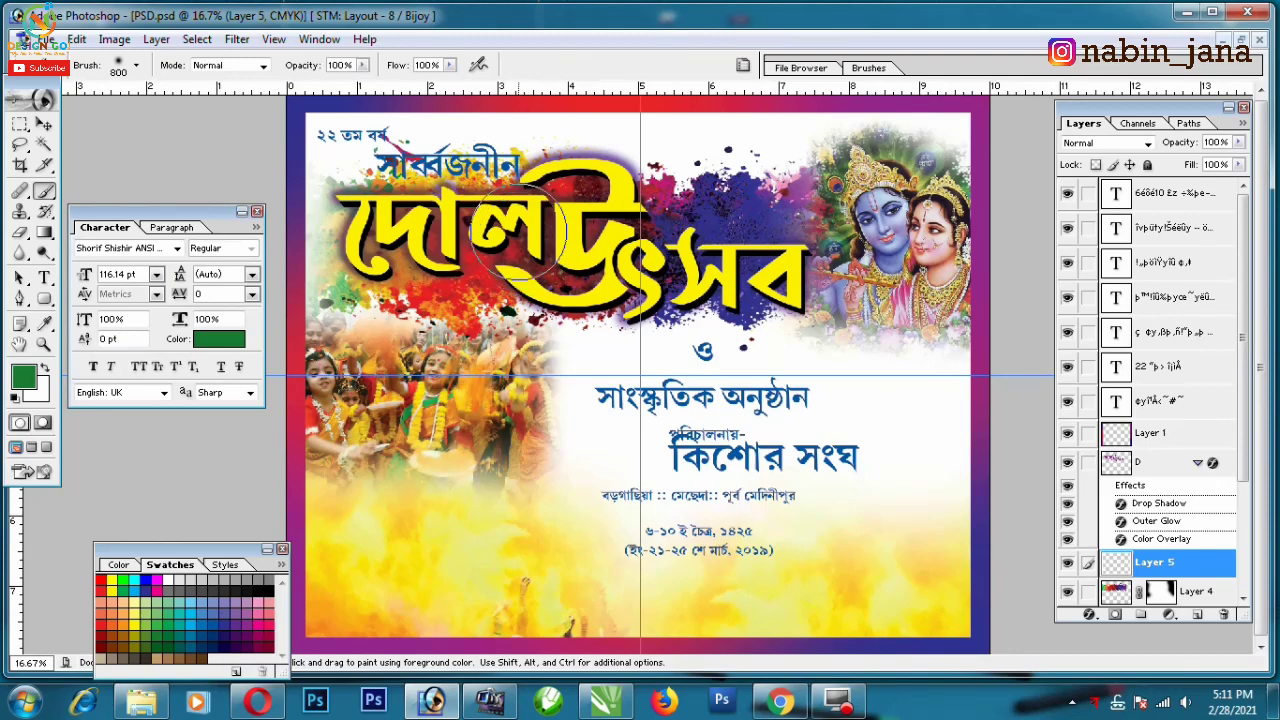
click(44, 125)
drag(760, 215, 785, 398)
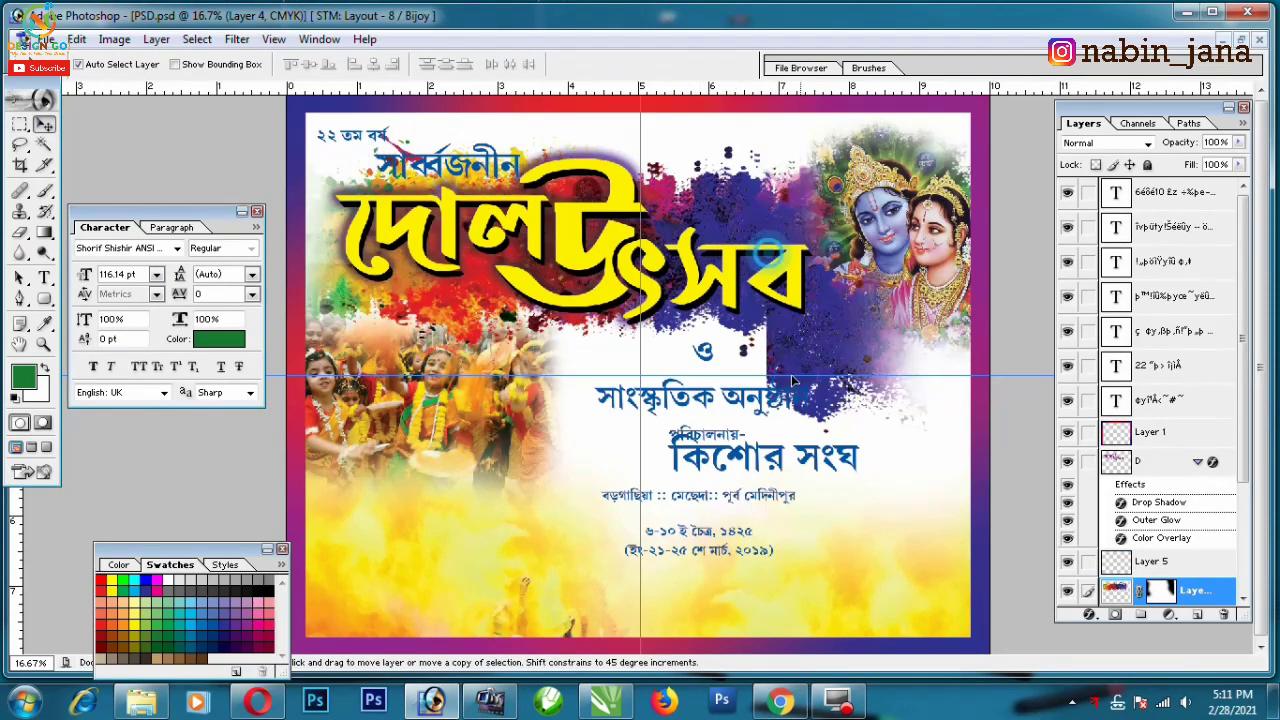
- Shift the copied splash's hue to +126 with Hue/Saturation
key(ctrl+u)
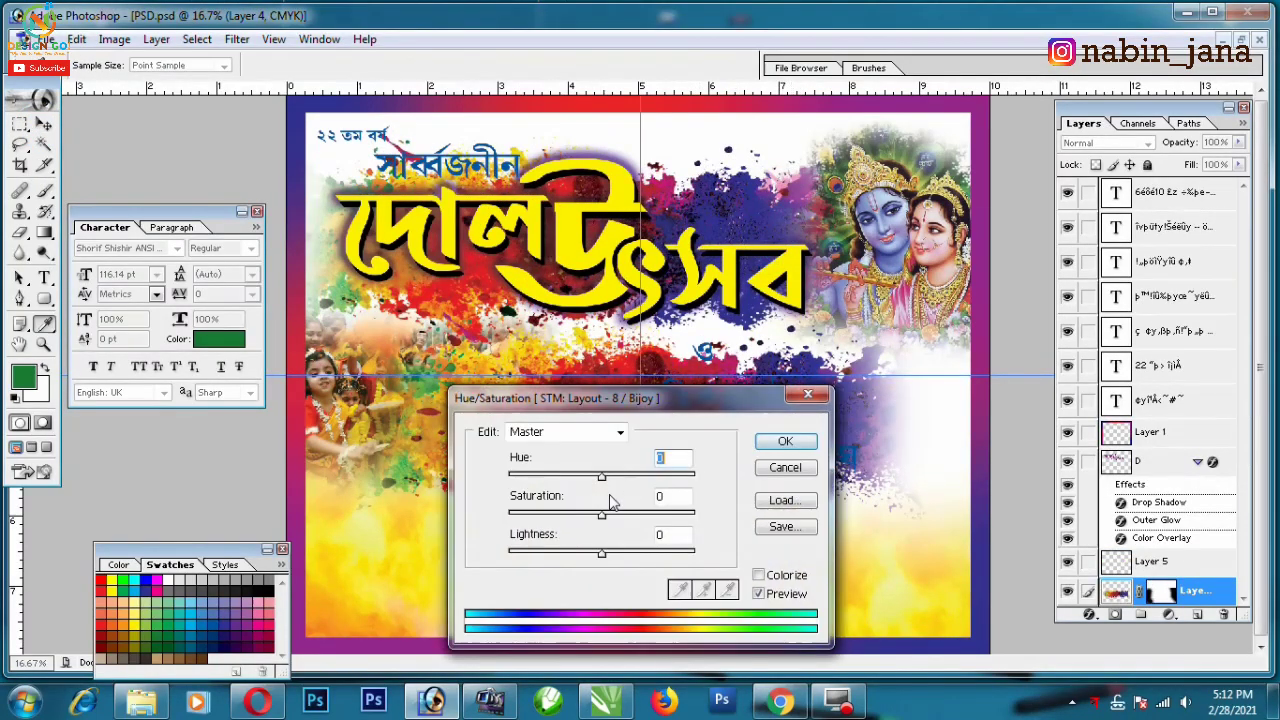
drag(601, 475, 686, 480)
drag(672, 406, 829, 450)
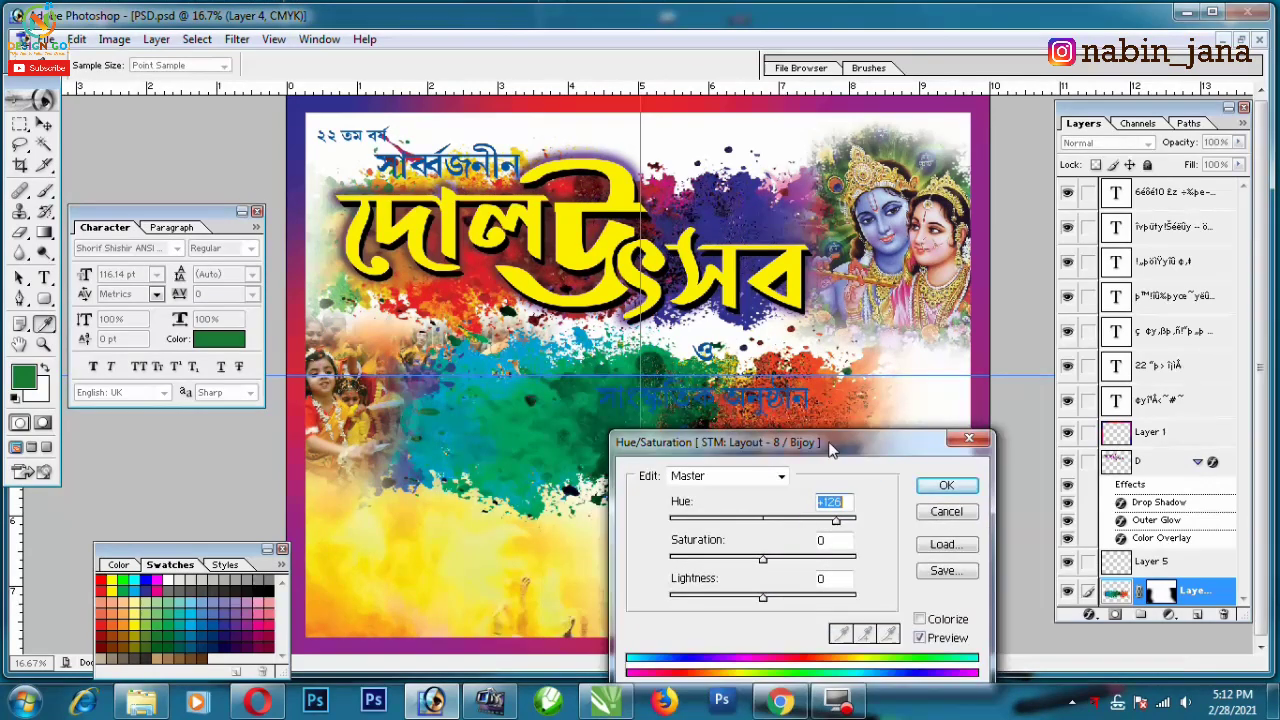
click(952, 487)
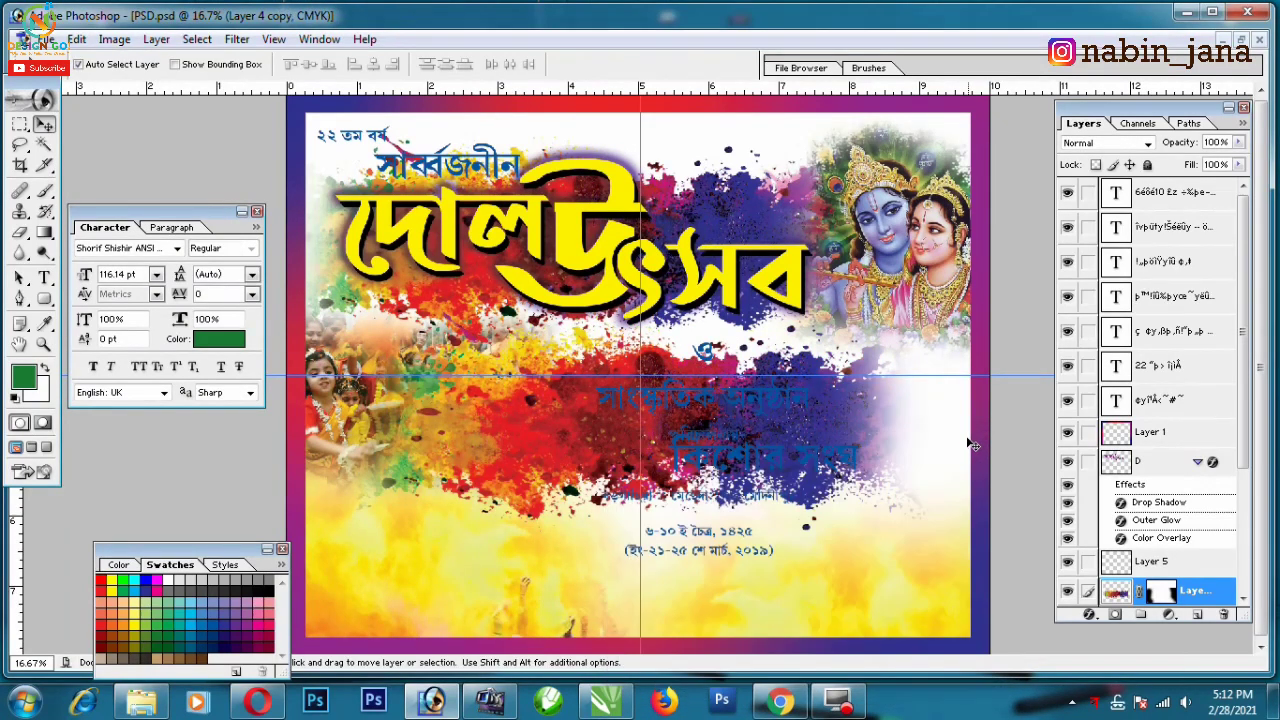
- Duplicate the splash, shift the copy's hue to -180, and move it behind the headline's left side
key(ctrl+j)
key(ctrl+u)
drag(763, 520, 670, 521)
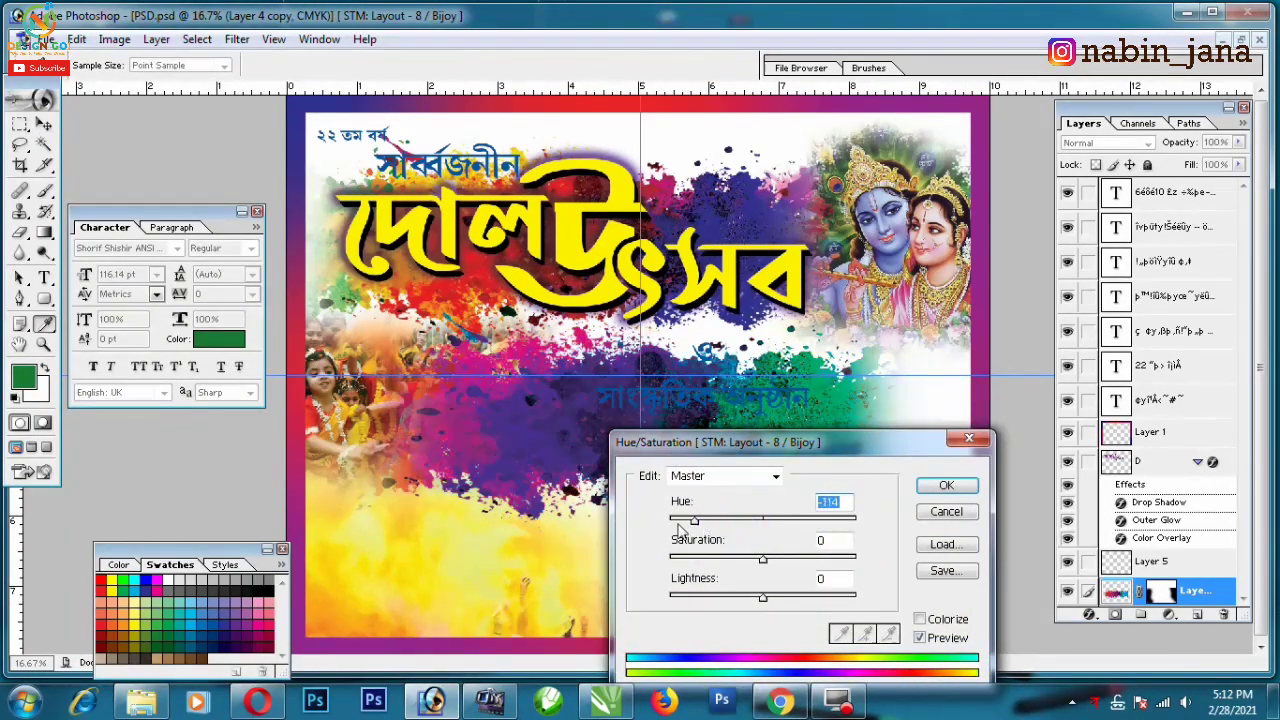
click(946, 486)
key(v)
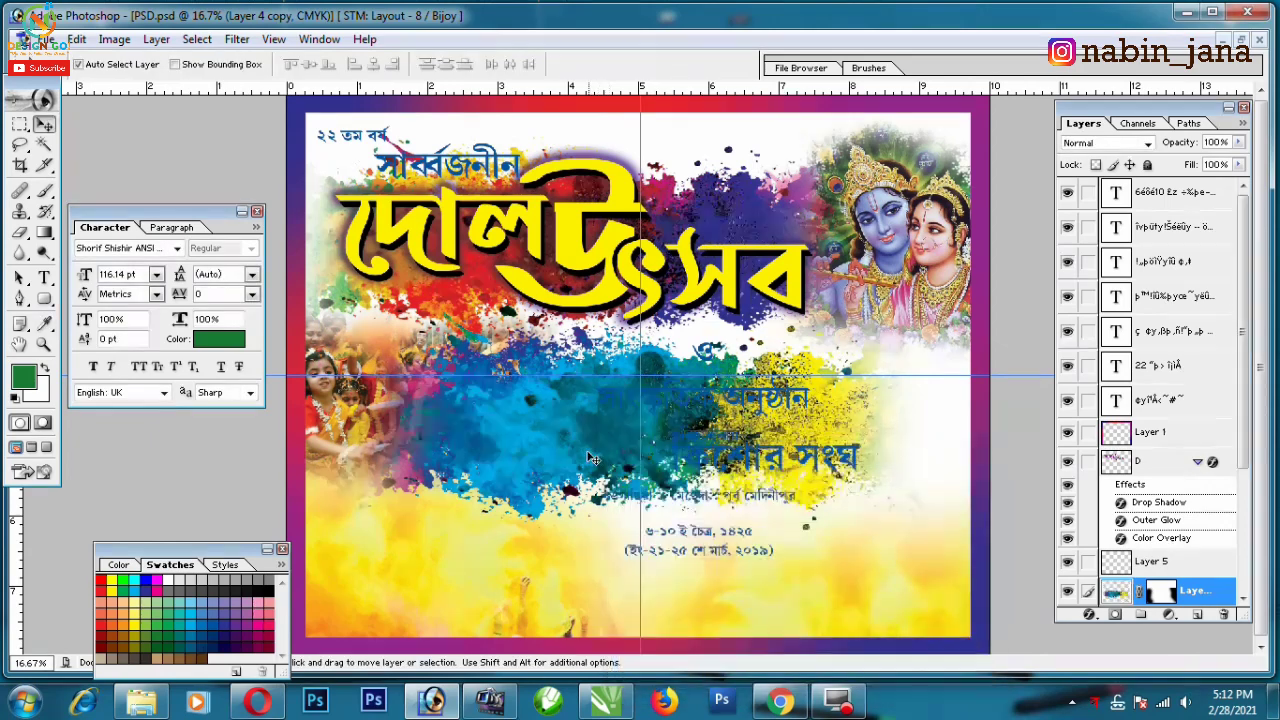
drag(513, 267, 326, 204)
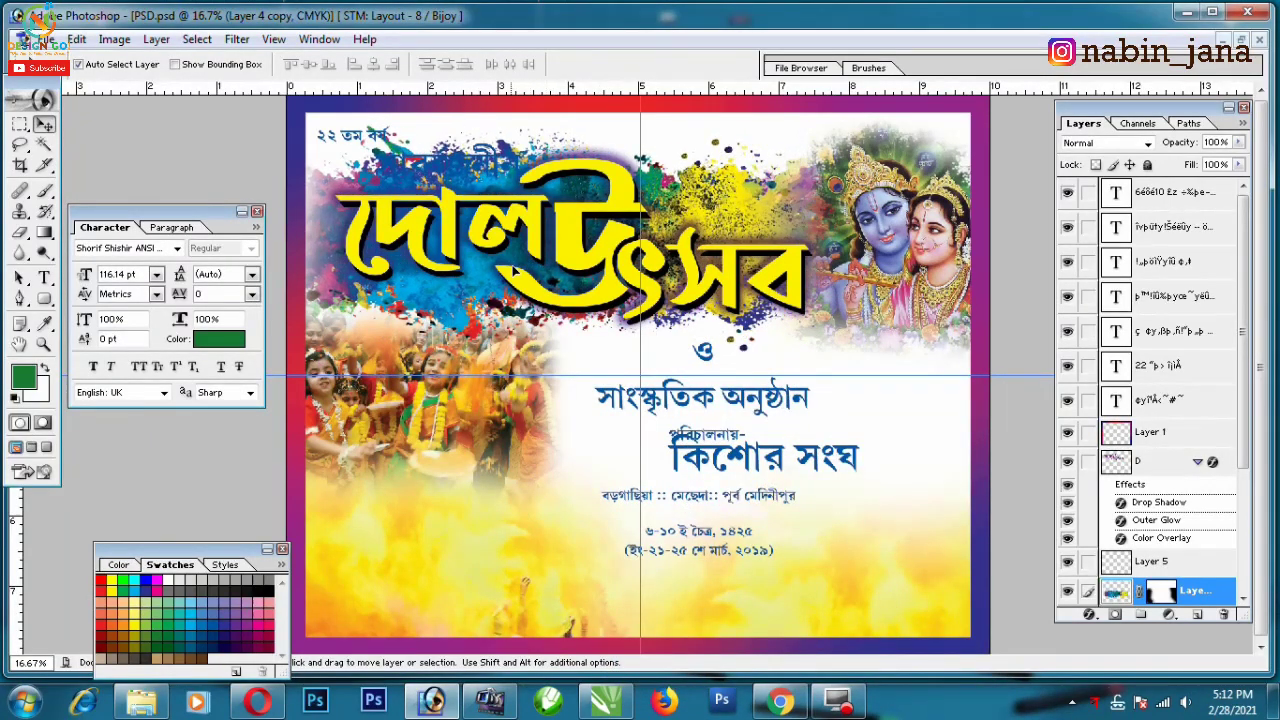
- Erase the excess splash around the headline with the Eraser
click(19, 233)
mouse_move(735, 180)
mouse_down()
mouse_move(725, 215)
mouse_move(620, 240)
mouse_up()
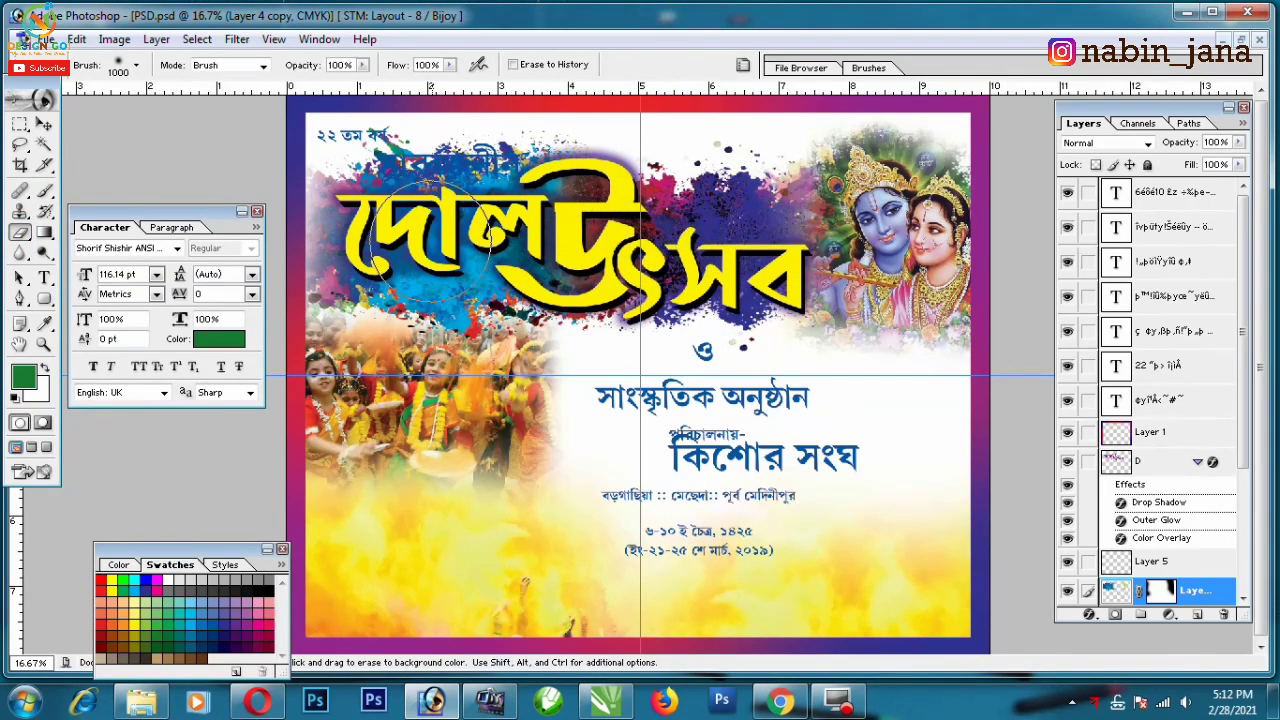
key(ctrl+minus)
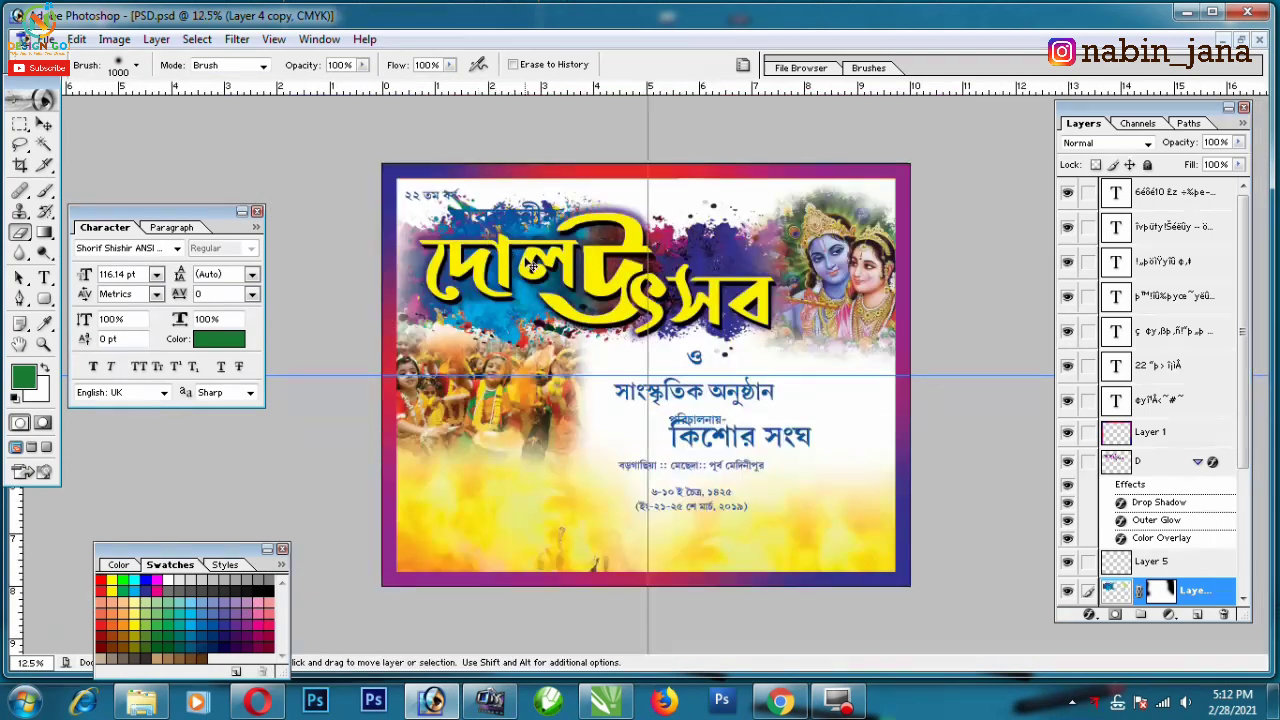
key(ctrl+plus)
- Try a colour overlay on the splash layer, discard it, and select headline layer D
key(v)
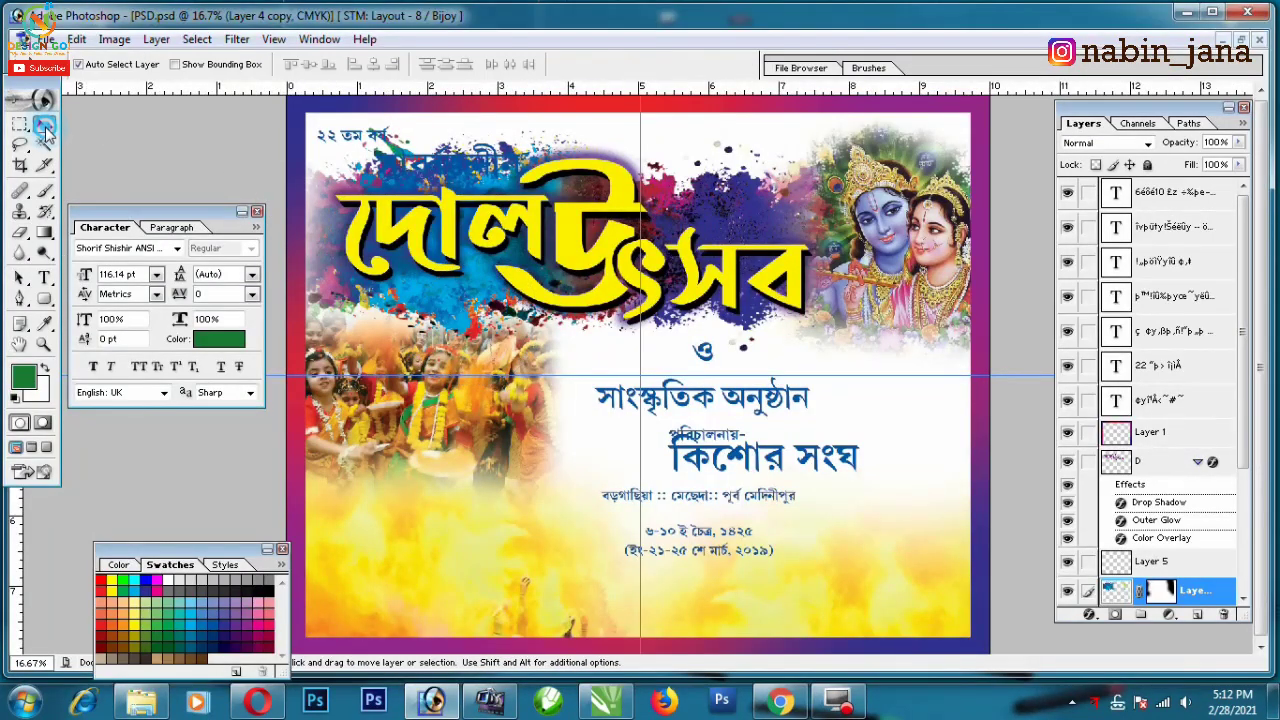
click(1089, 614)
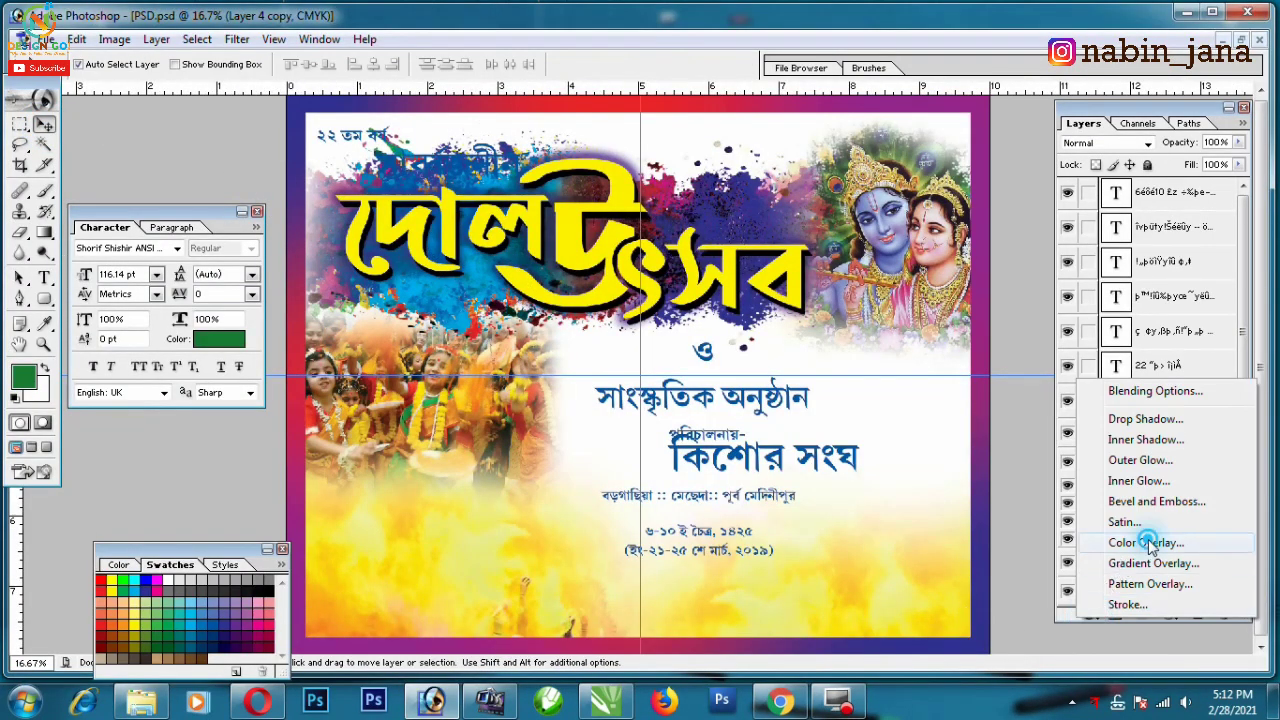
click(1143, 534)
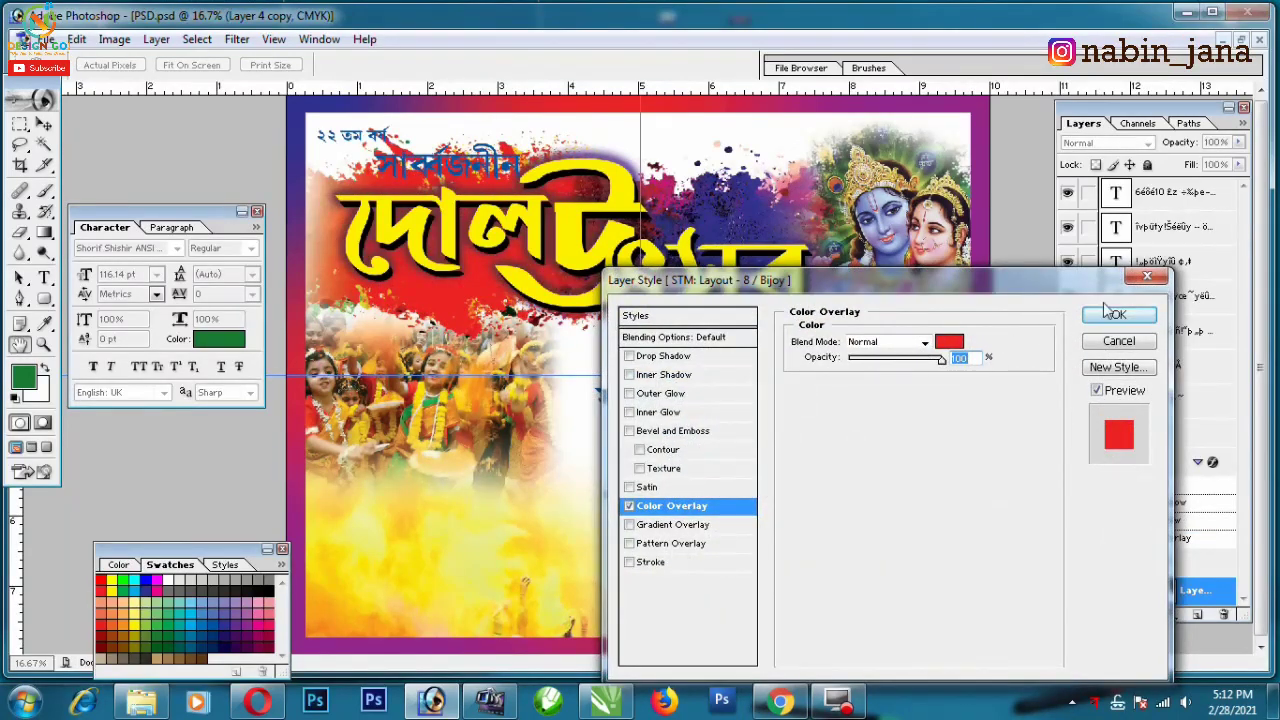
click(1147, 277)
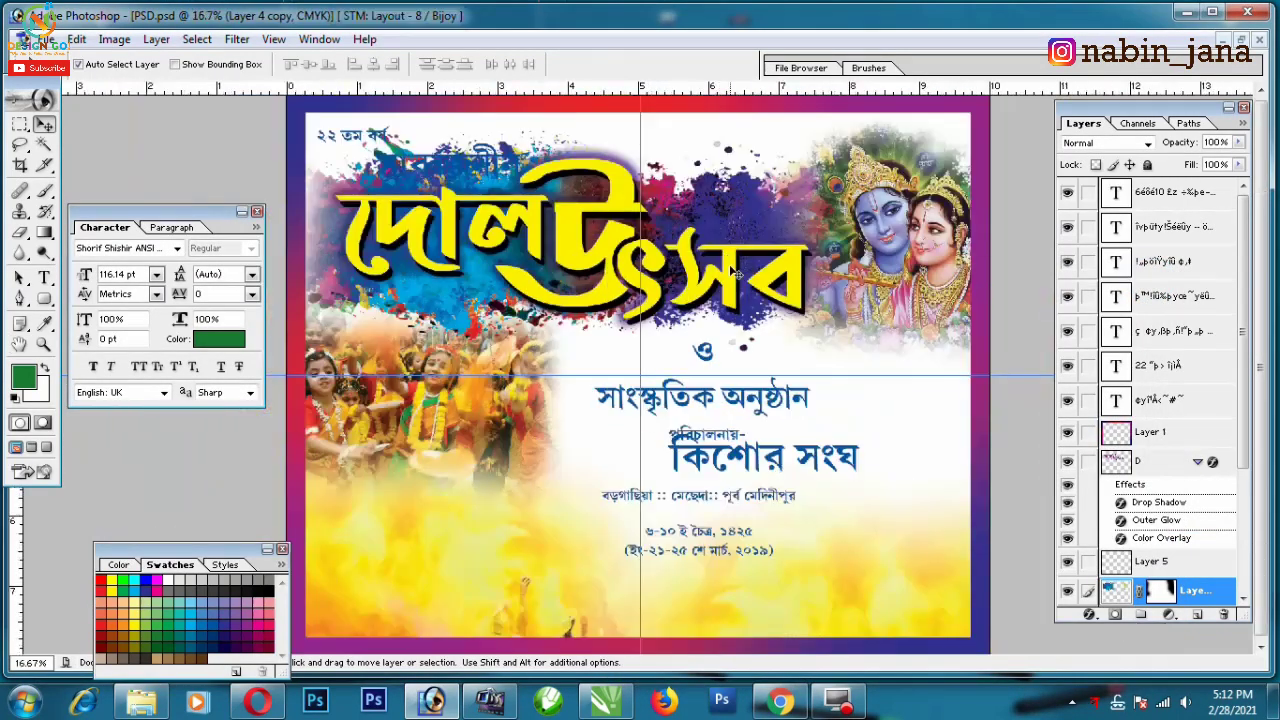
click(1147, 482)
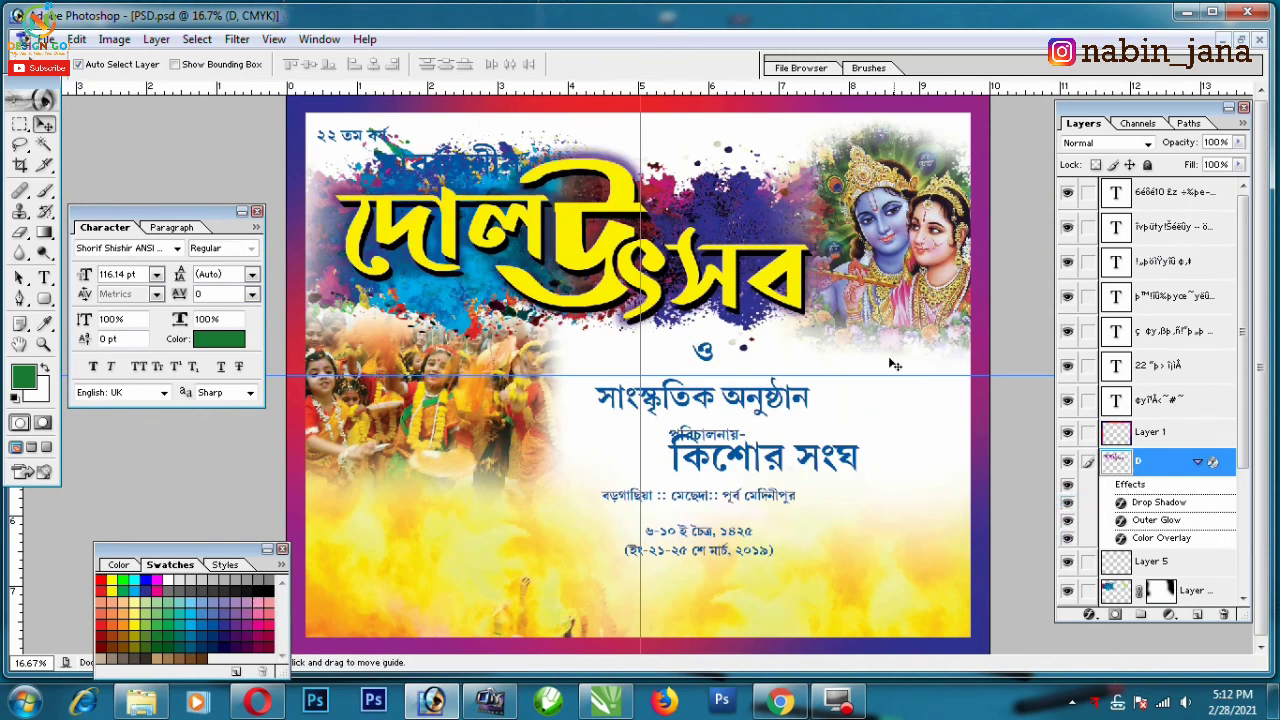
- Duplicate layer D, undo it, and toggle D's visibility and one effect off and on
key(ctrl+j)
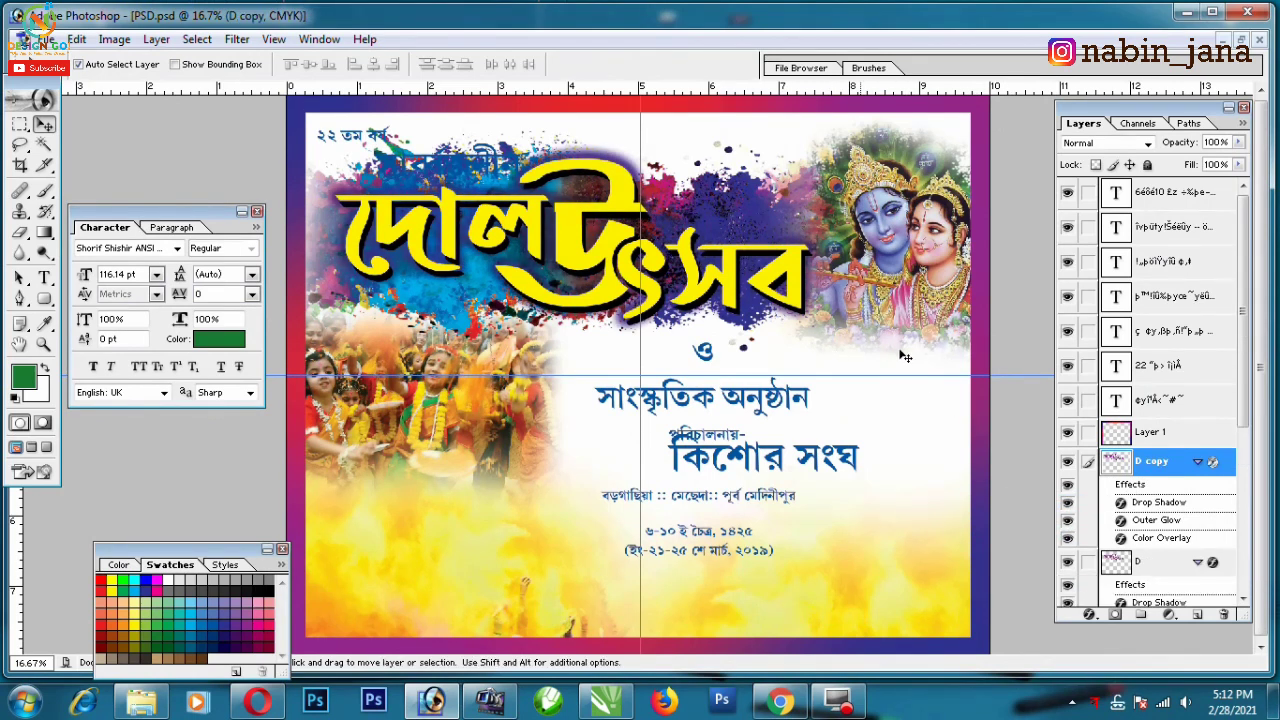
key(ctrl+z)
click(1067, 461)
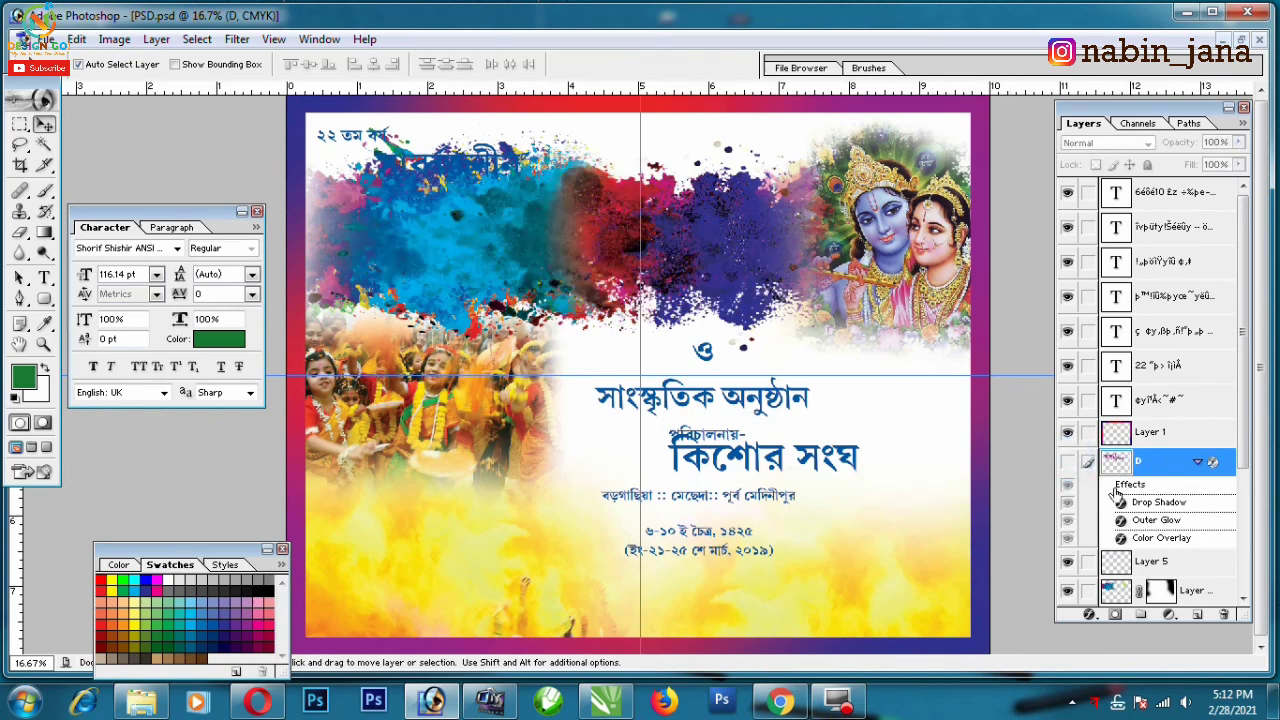
click(1067, 461)
click(1067, 520)
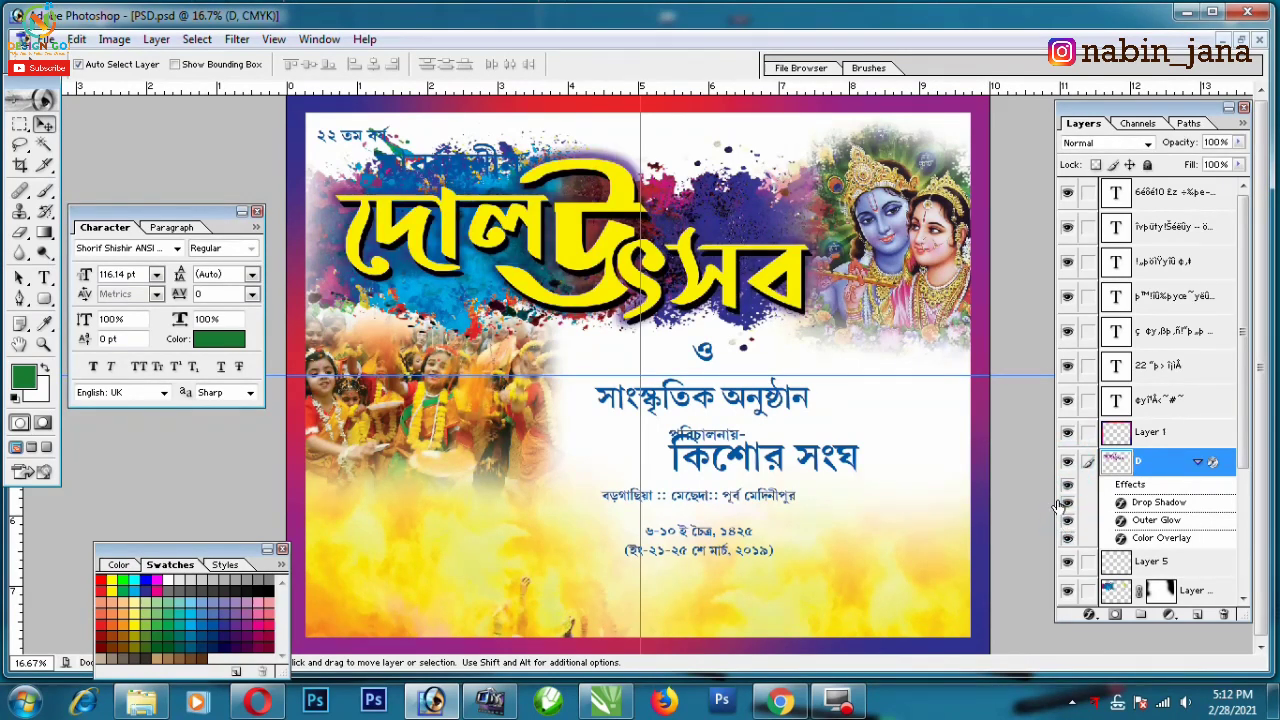
- Duplicate layer D again and enlarge D copy's outer glow to 131 px
key(ctrl+j)
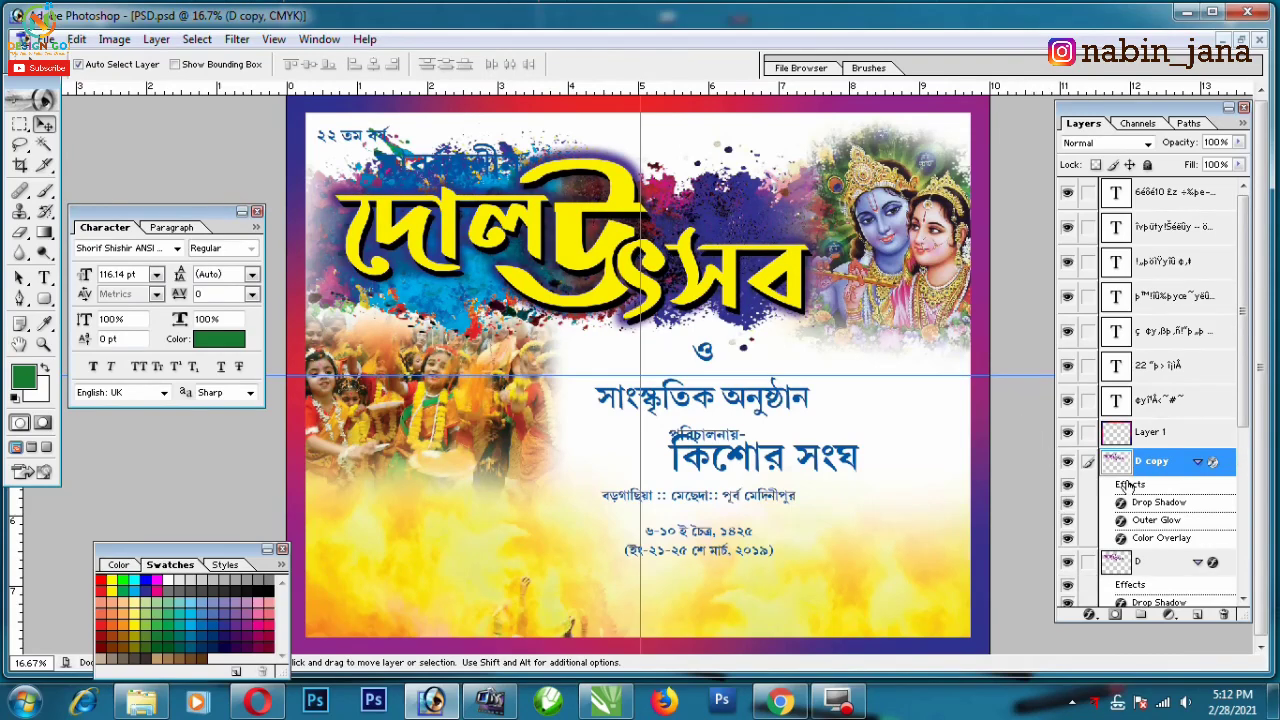
double_click(1160, 502)
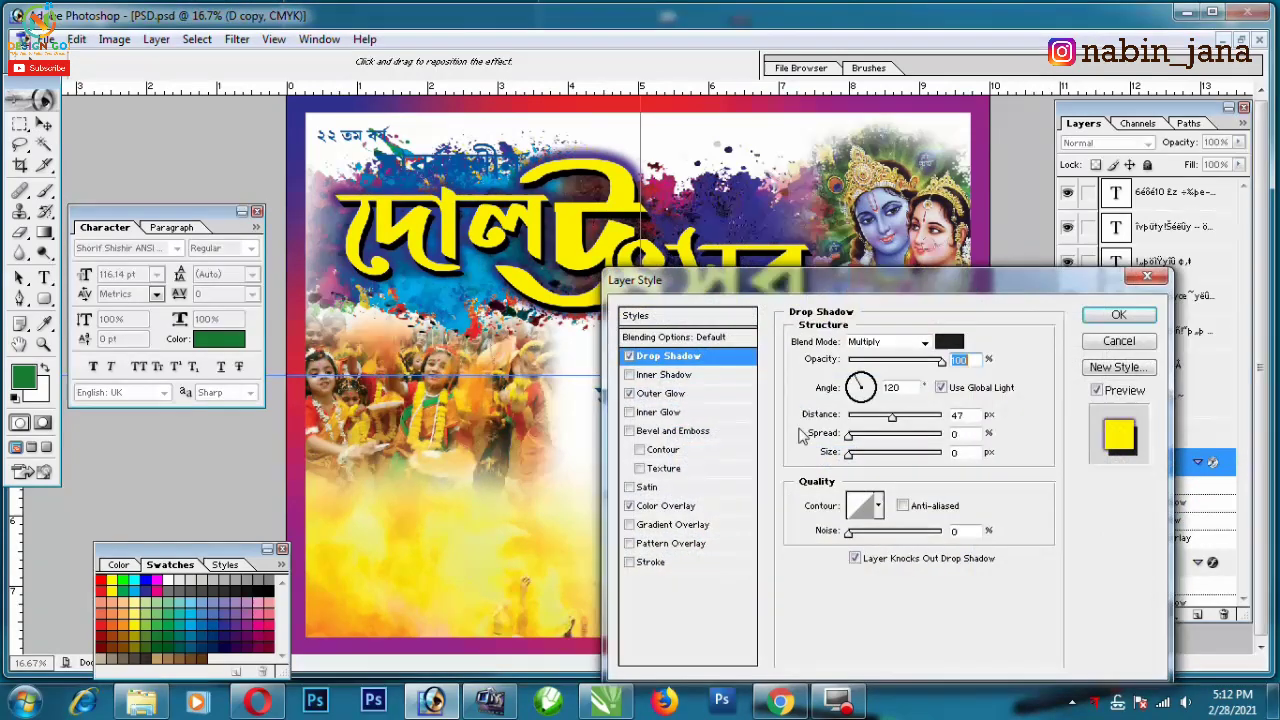
click(665, 393)
drag(886, 491, 899, 489)
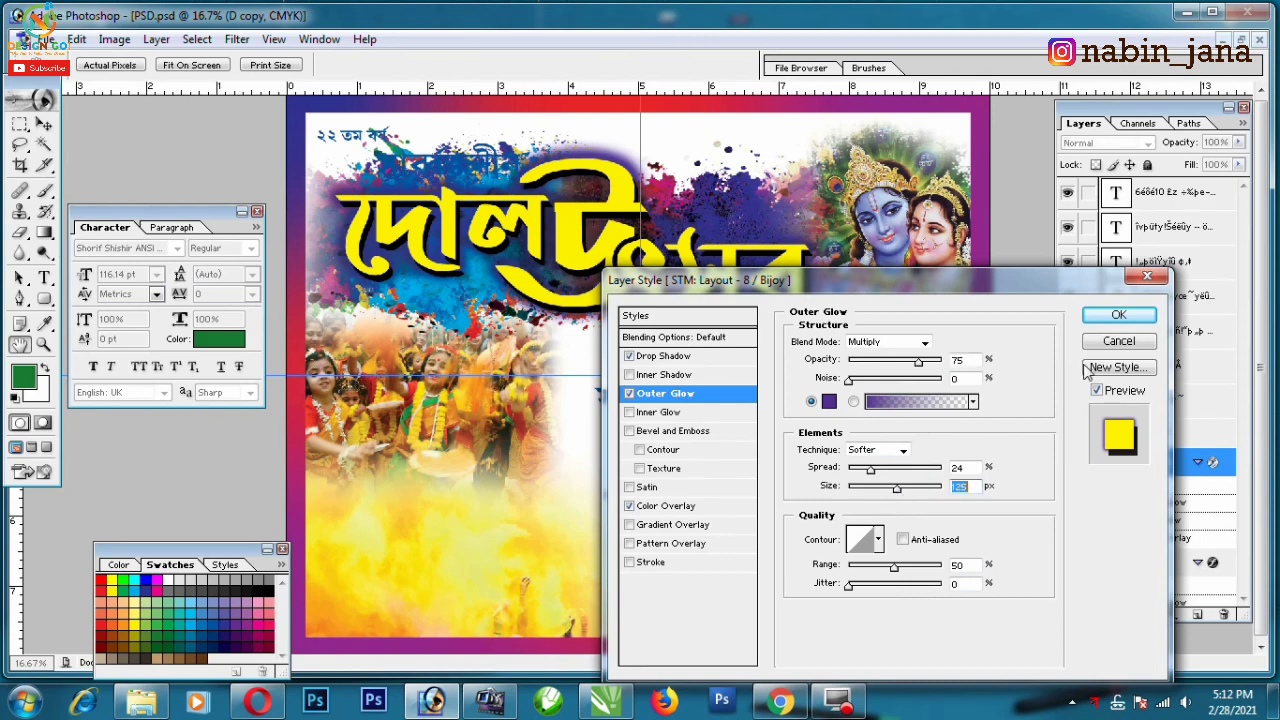
click(1118, 314)
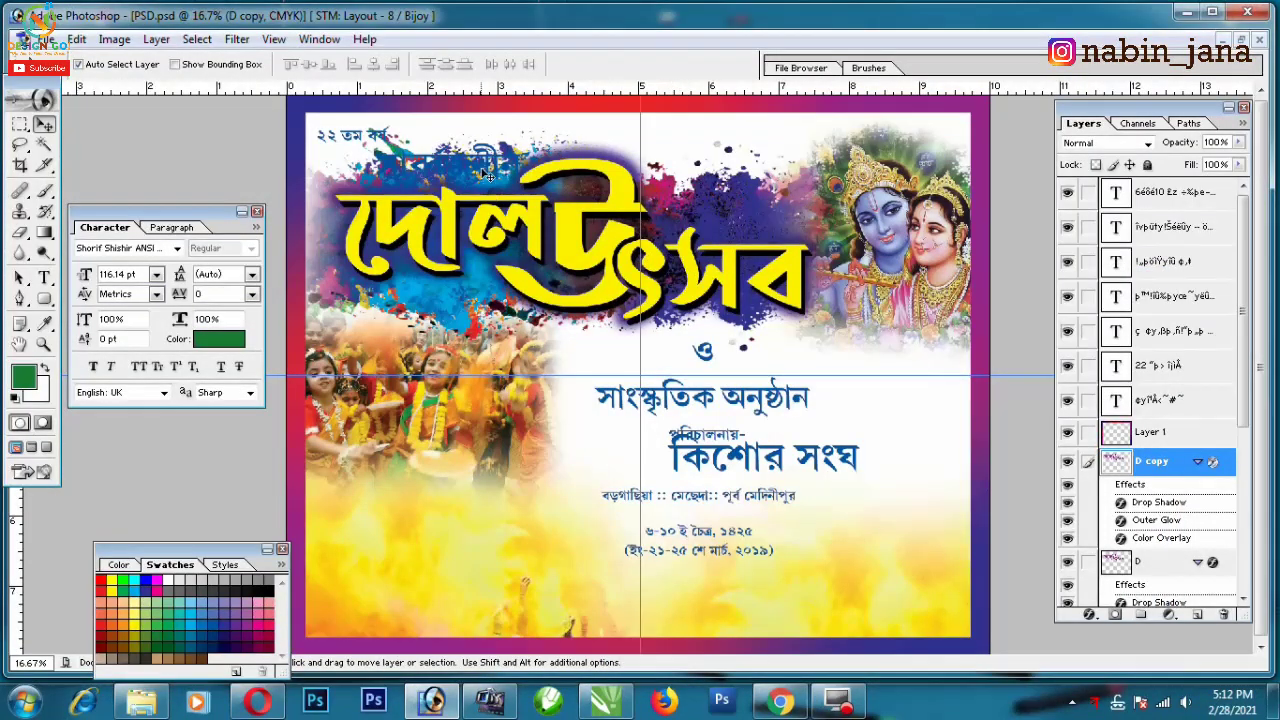
click(500, 170)
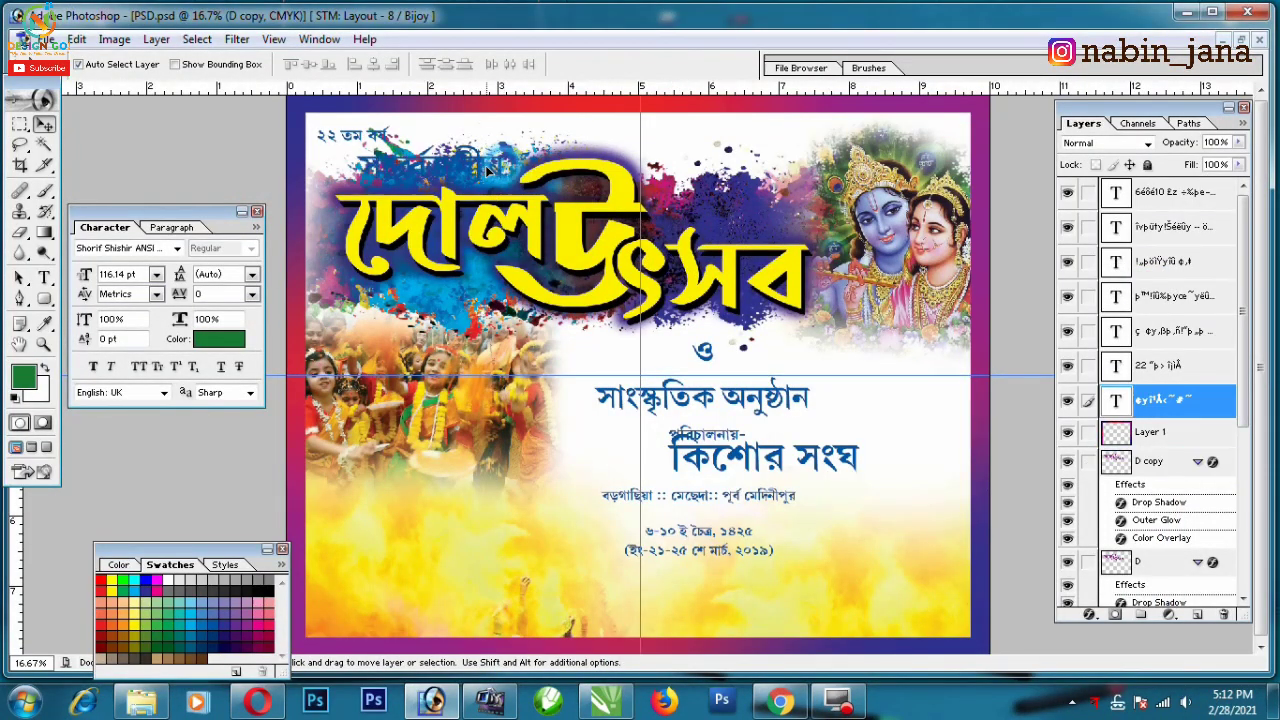
- Add a white stroke around the সার্বজনীন heading
click(1092, 616)
click(1150, 600)
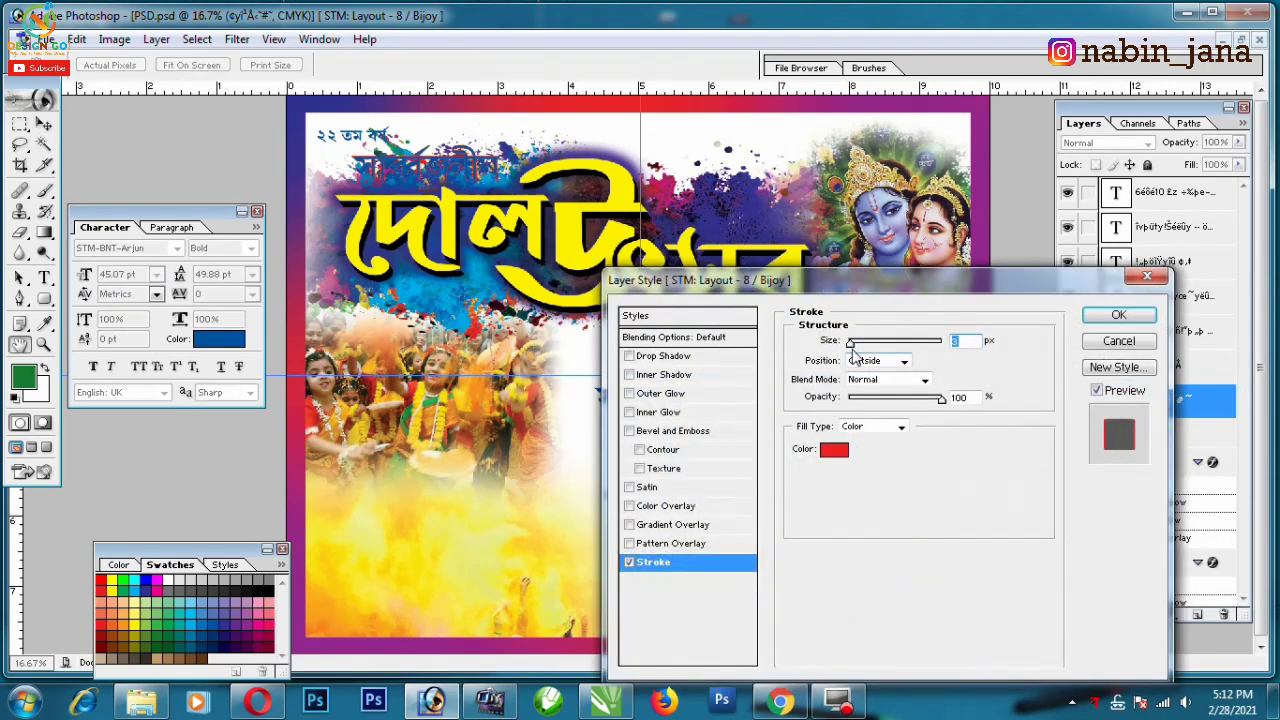
click(834, 449)
click(446, 279)
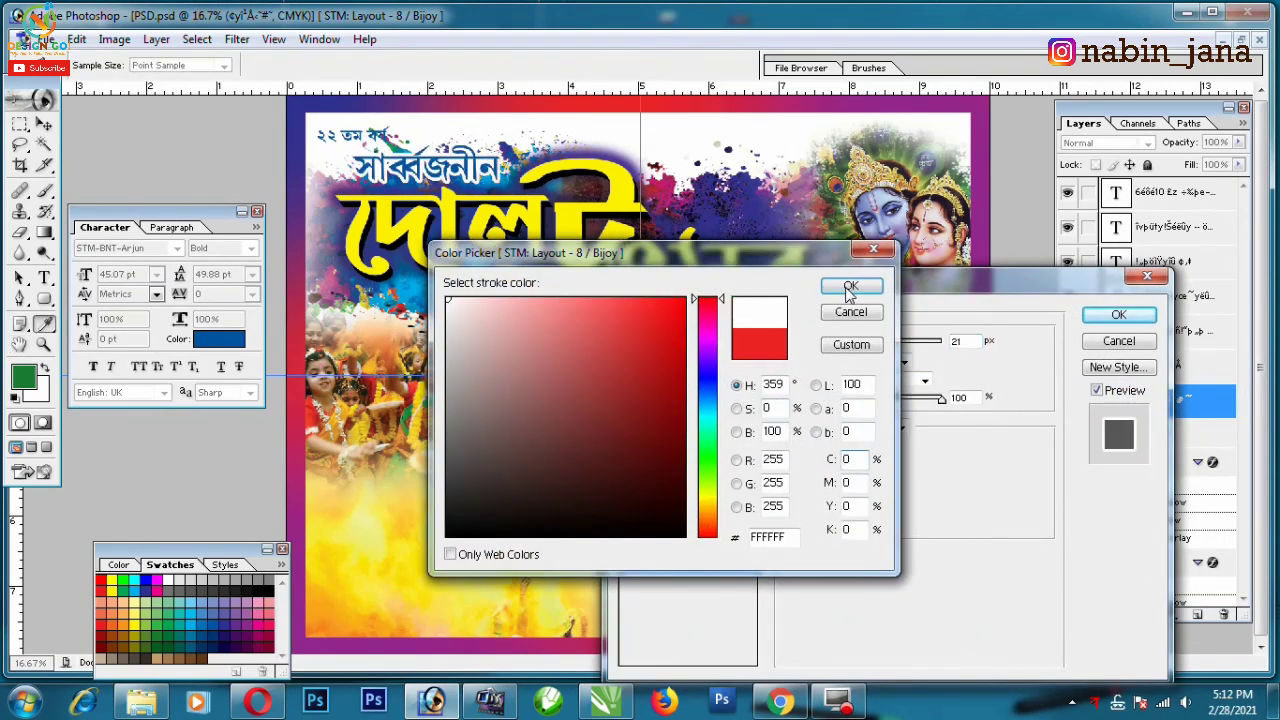
click(849, 282)
- Turn on the red colour overlay, thin the stroke to 18 px, and add an outer glow (spread 24, size 68)
click(672, 505)
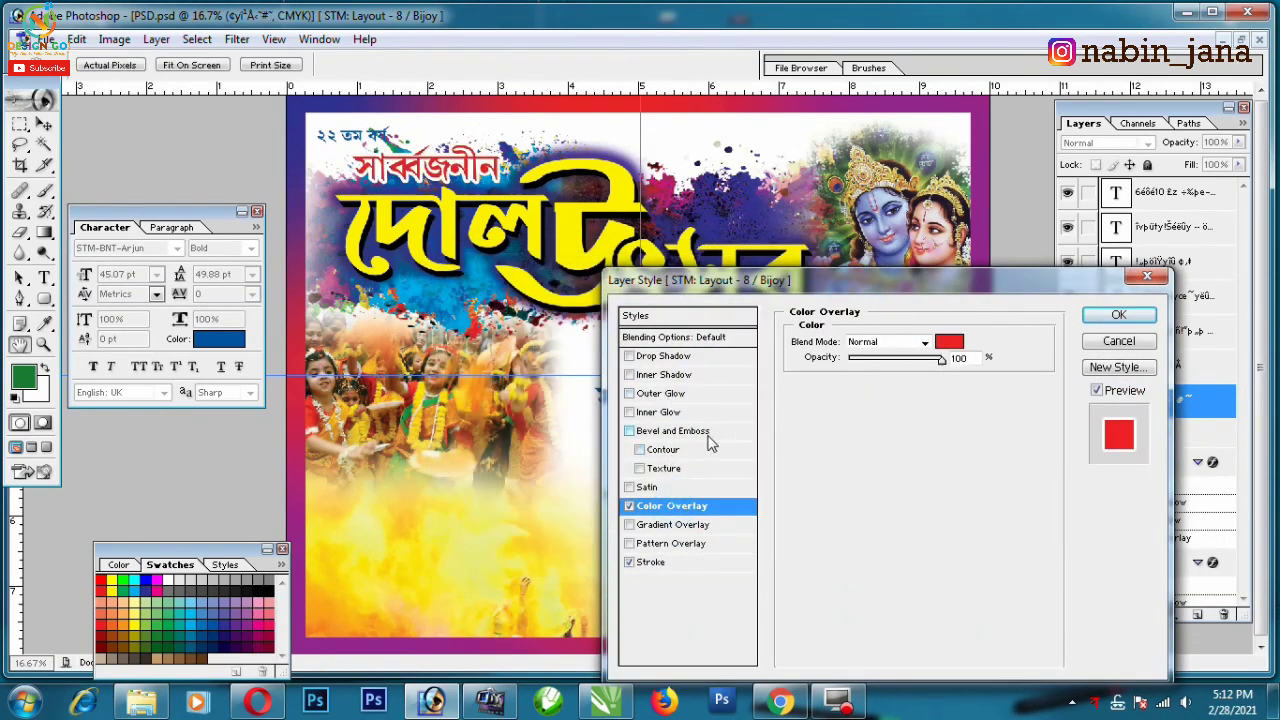
click(652, 563)
drag(864, 345, 862, 345)
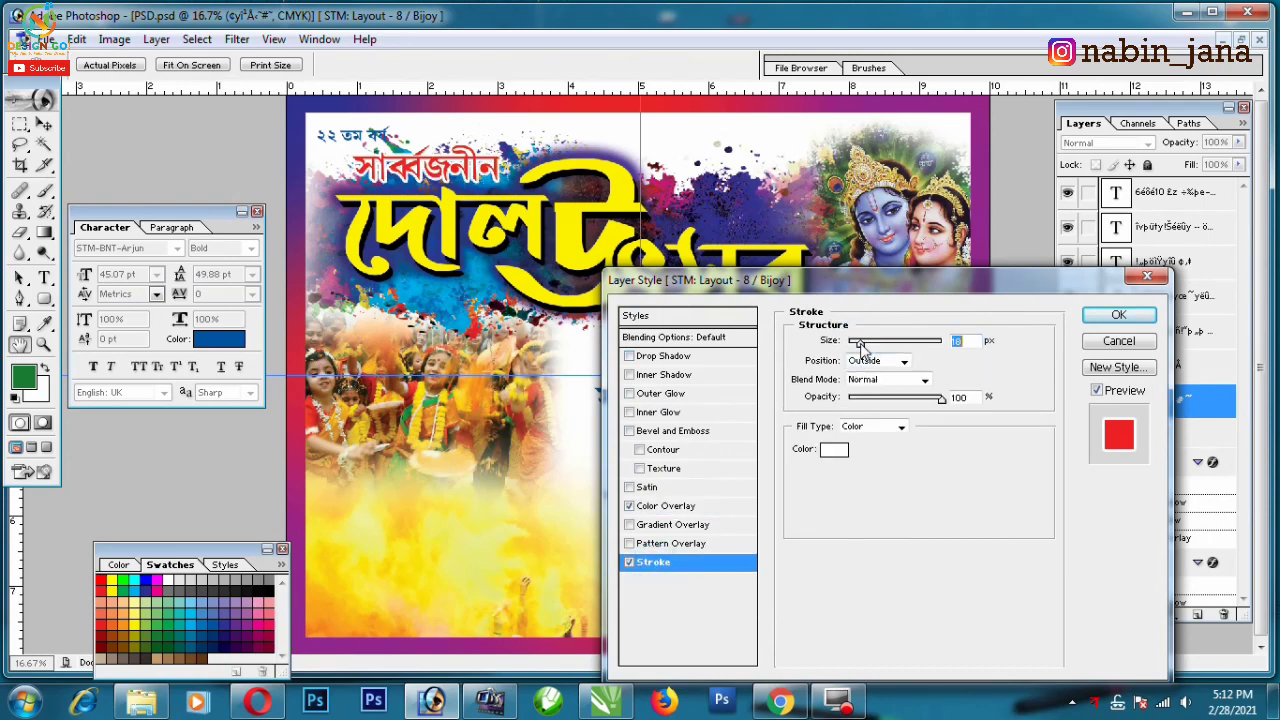
click(670, 393)
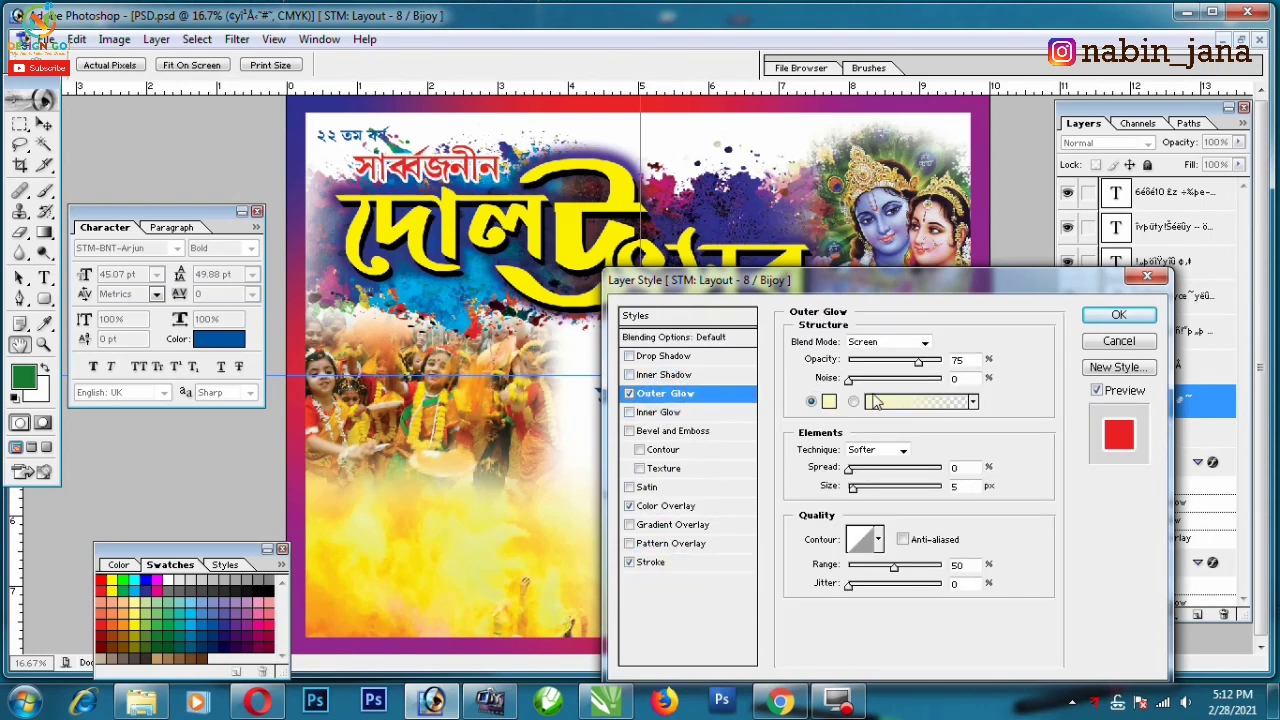
mouse_move(864, 486)
mouse_down()
mouse_move(877, 486)
mouse_move(870, 468)
mouse_up()
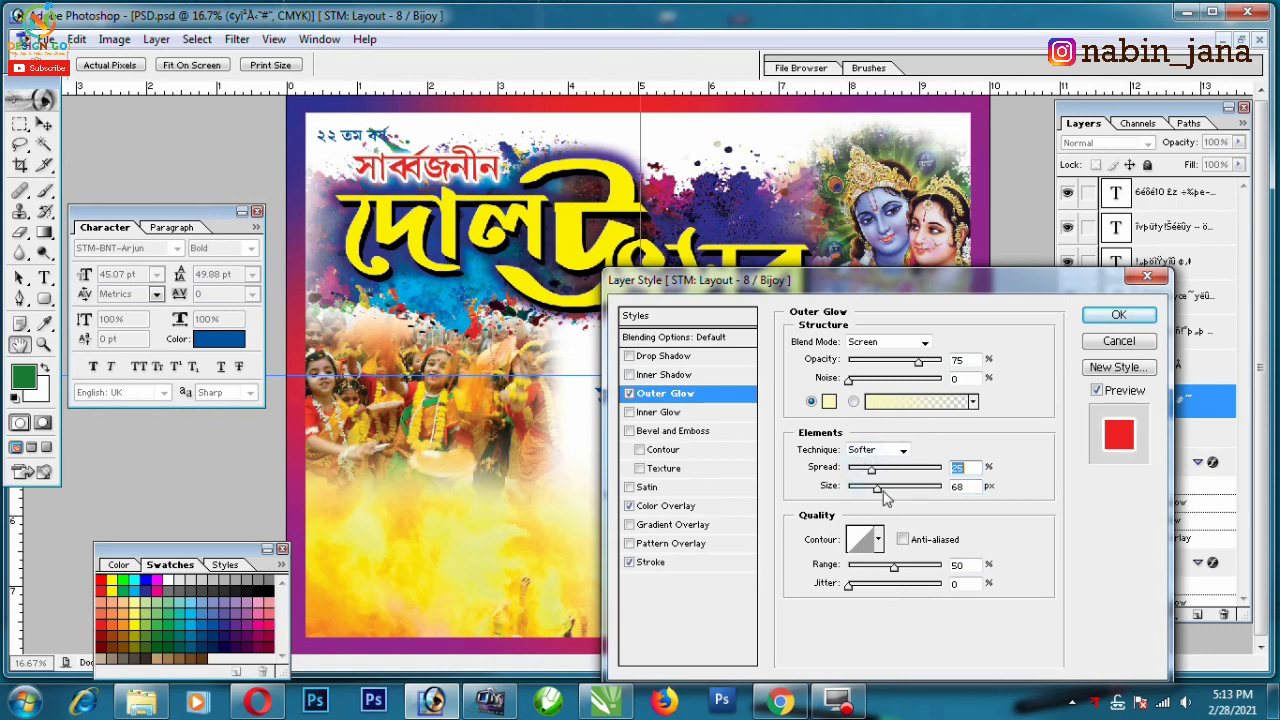
click(1119, 318)
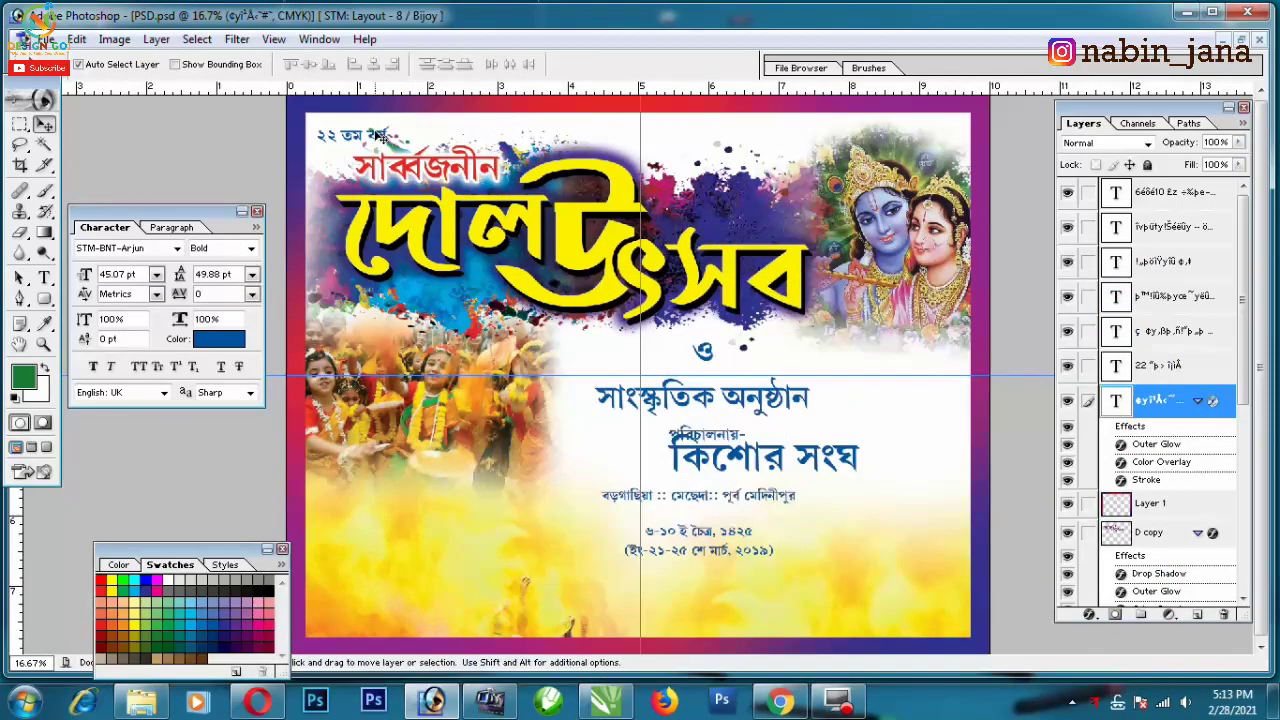
- Move the ২২ তম বর্ষ label to the top centre and nudge the সার্বজনীন heading up-left
mouse_move(368, 140)
mouse_down()
mouse_move(708, 147)
mouse_move(798, 165)
mouse_up()
key(ctrl+t)
key(Return)
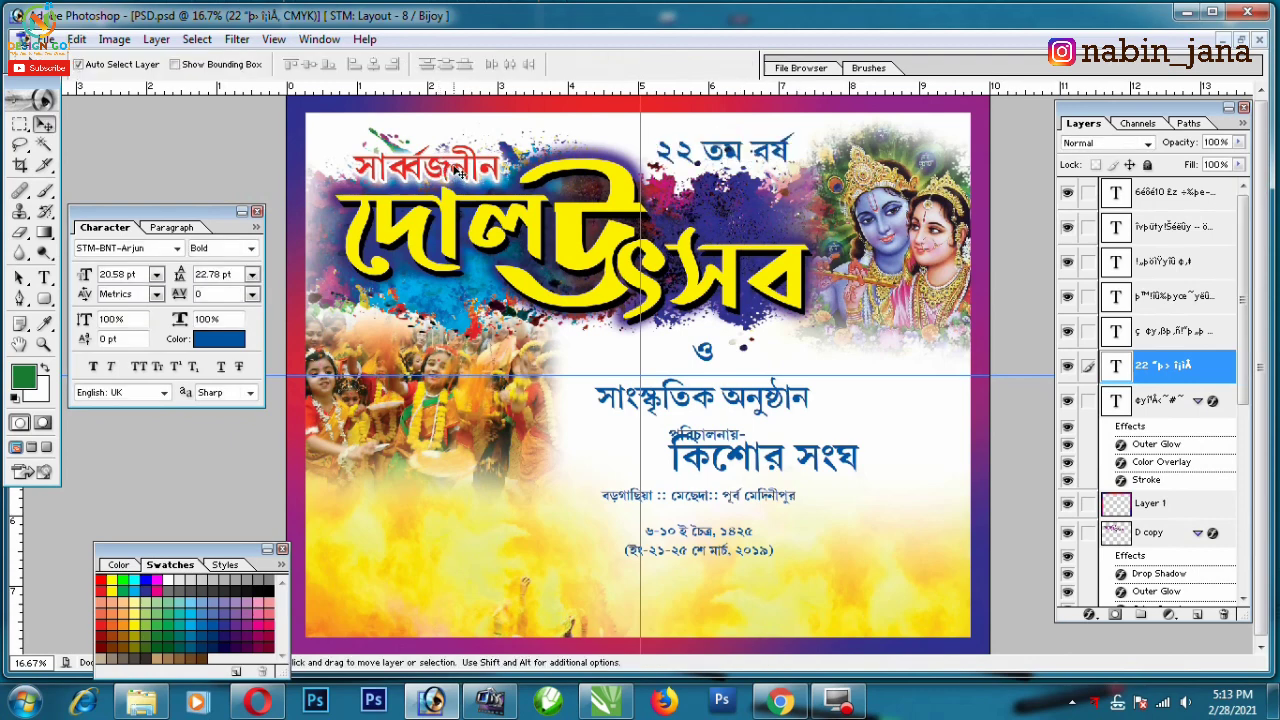
drag(452, 168, 448, 163)
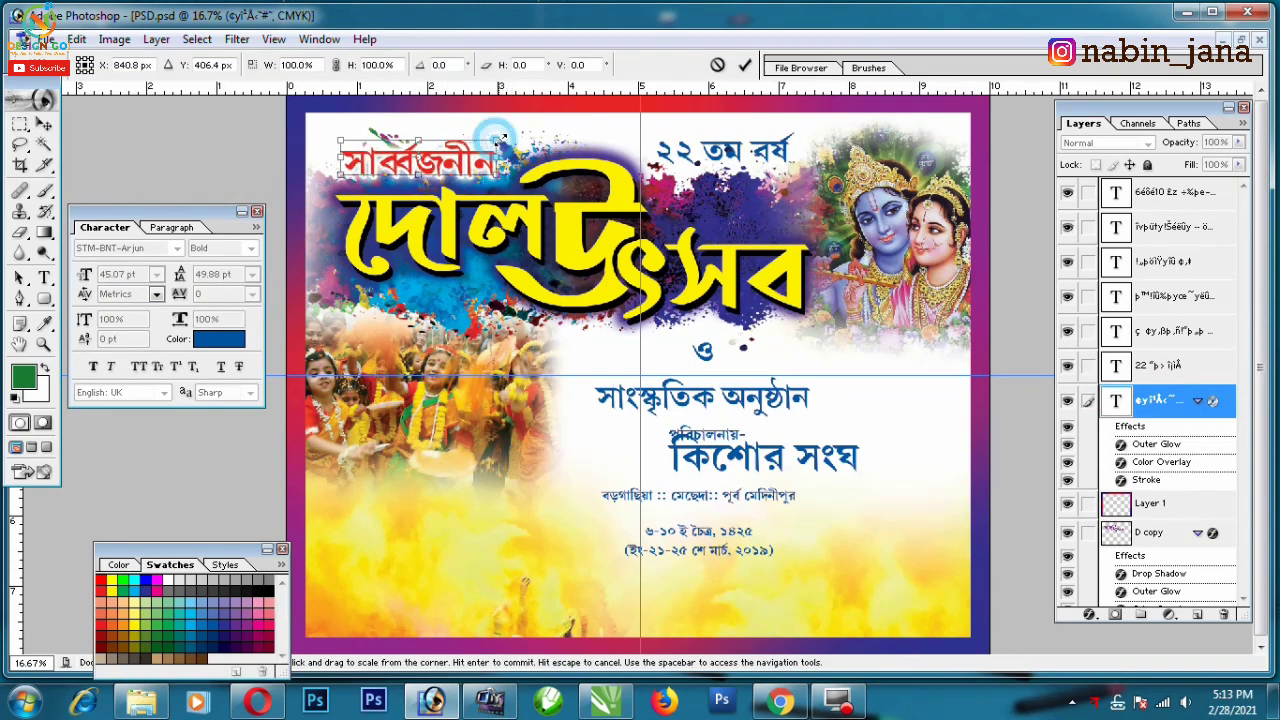
key(Return)
- Set the ২২ তম বর্ষ label in the STM-BNT-Annesha font
click(43, 277)
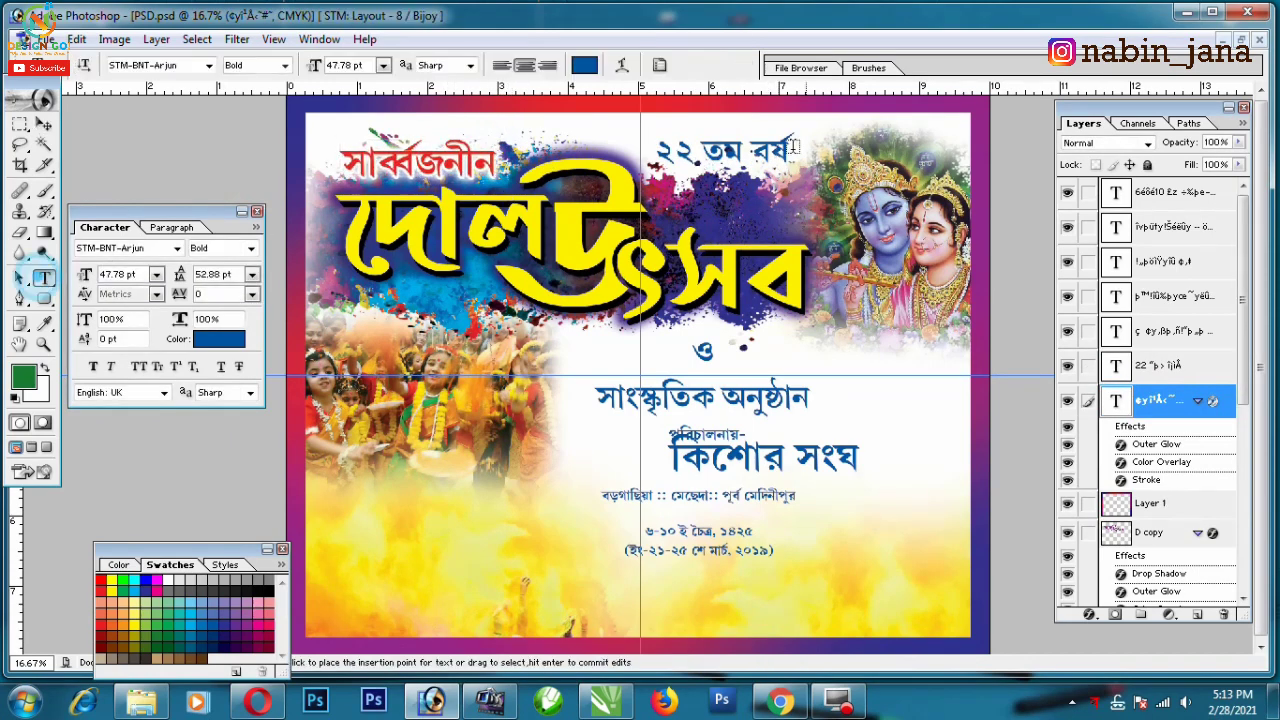
drag(678, 155, 788, 172)
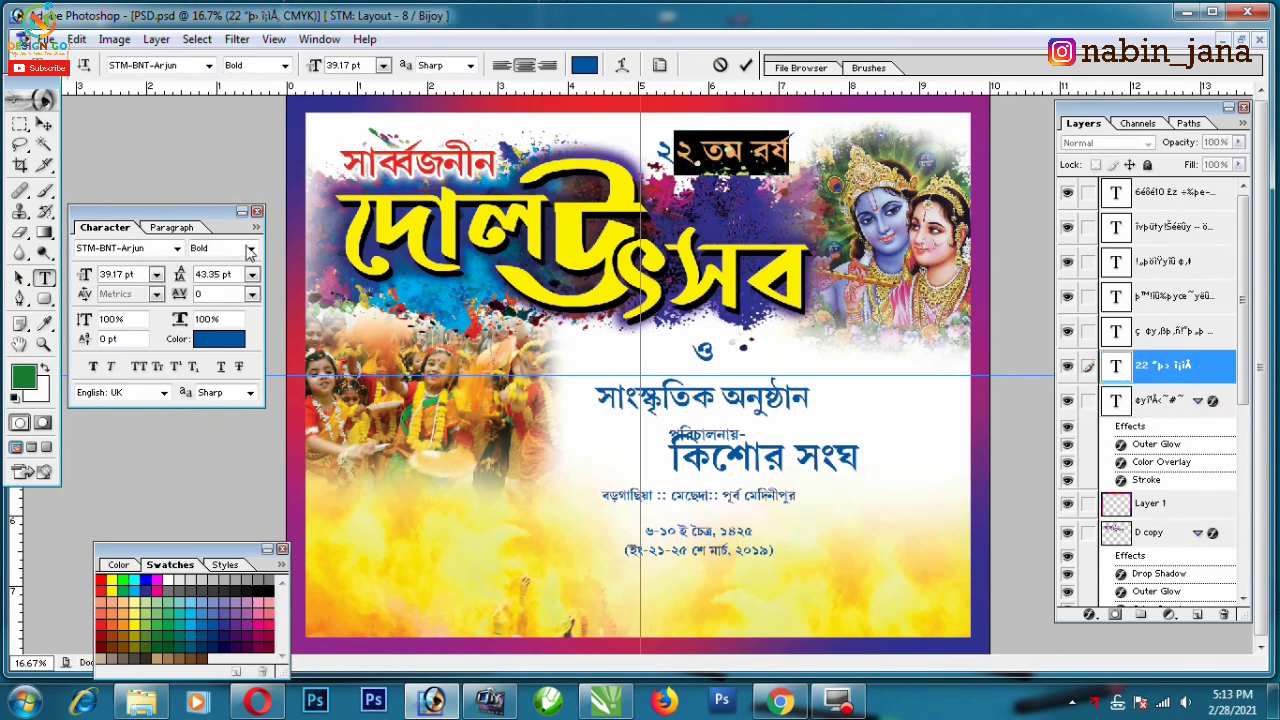
key(Up)
key(Up)
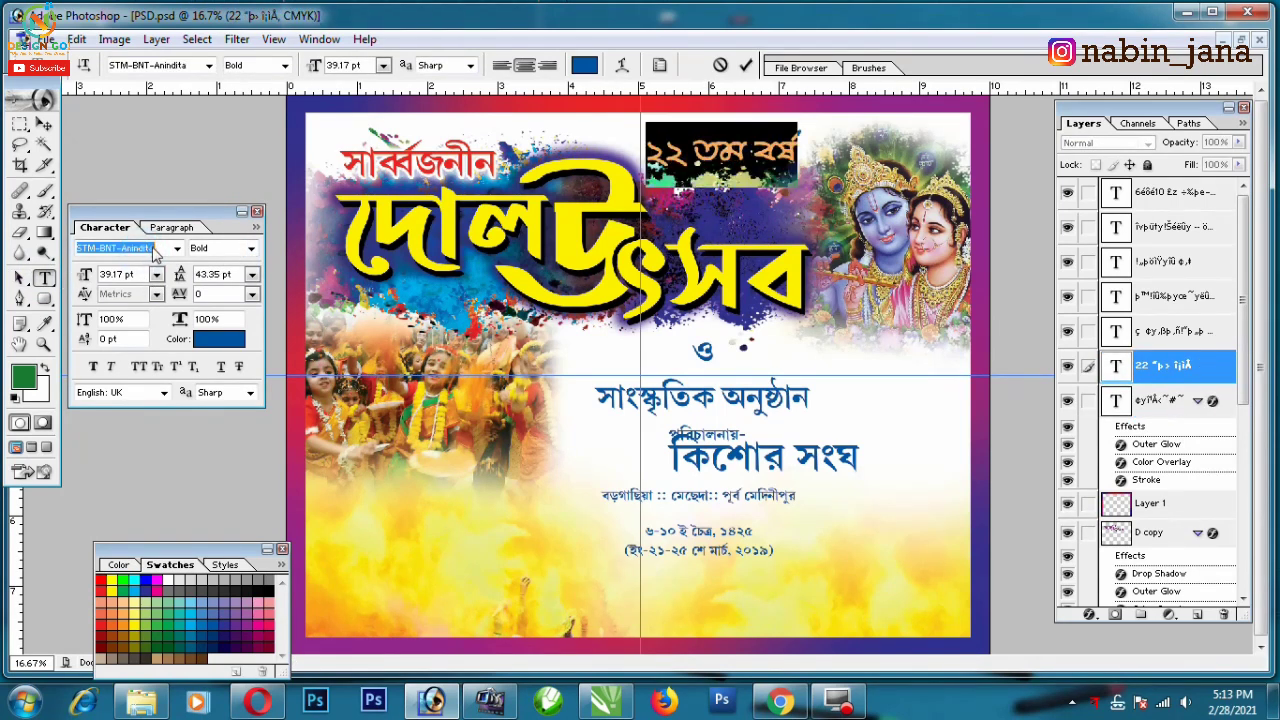
key(Up)
key(Down)
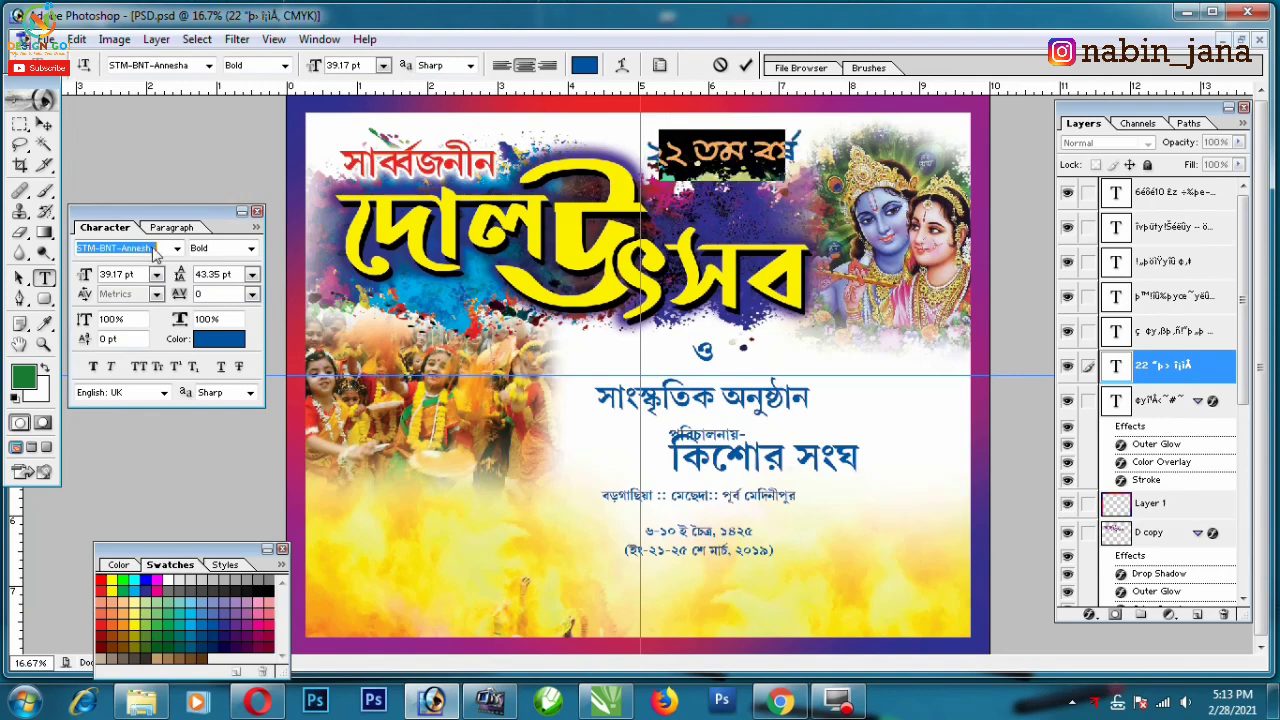
key(Down)
key(Return)
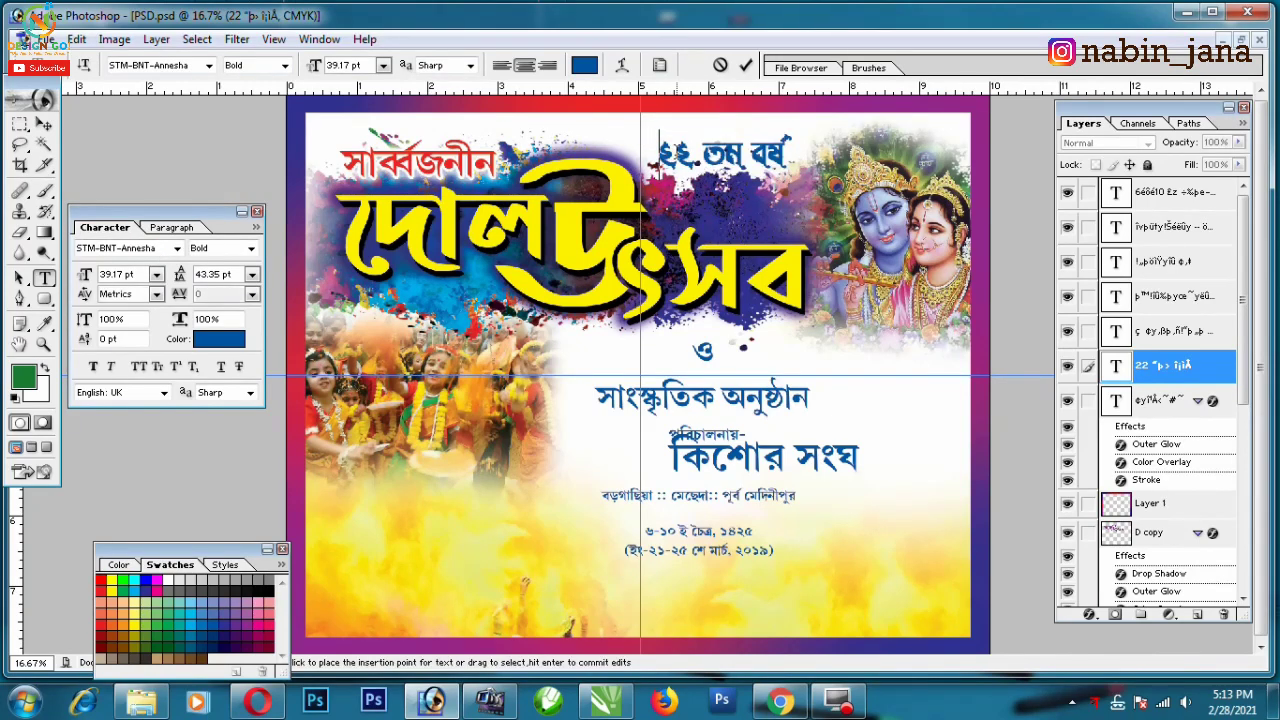
- Retype the label as a single ২ and shift it slightly up-left
text(2)
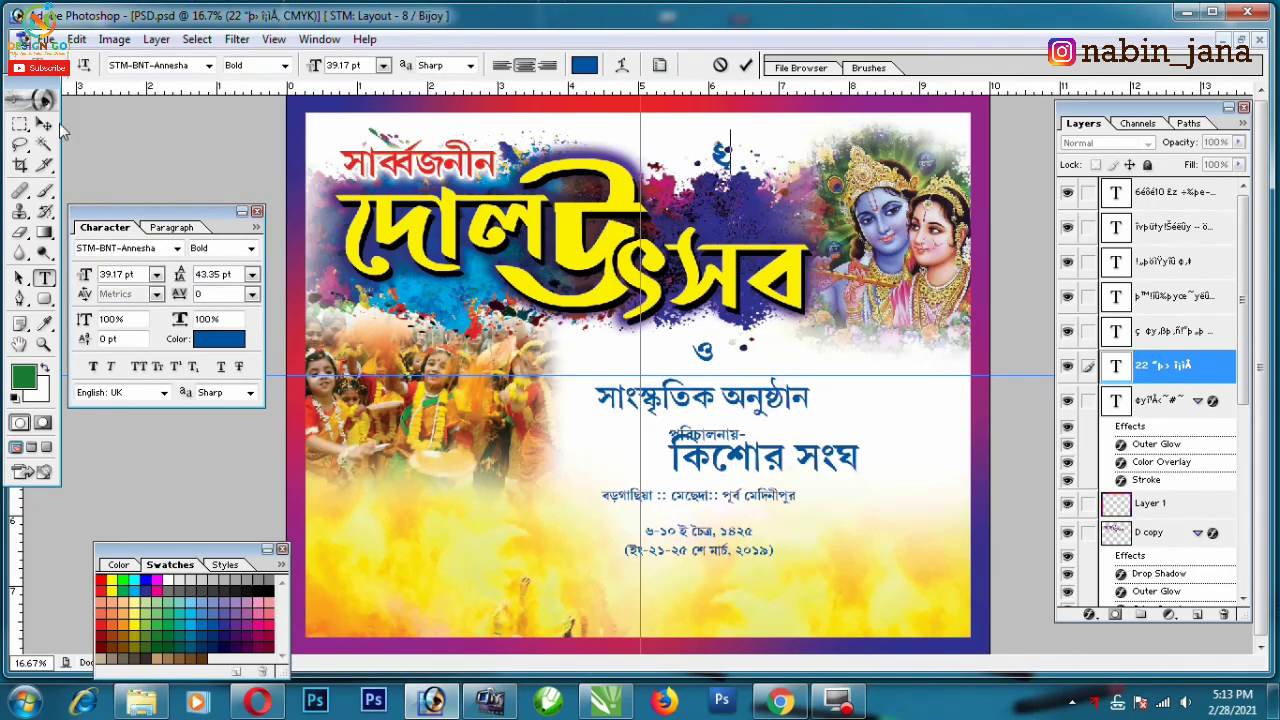
click(44, 124)
drag(712, 162, 677, 155)
- Give the ২ layer a red colour overlay
click(1090, 614)
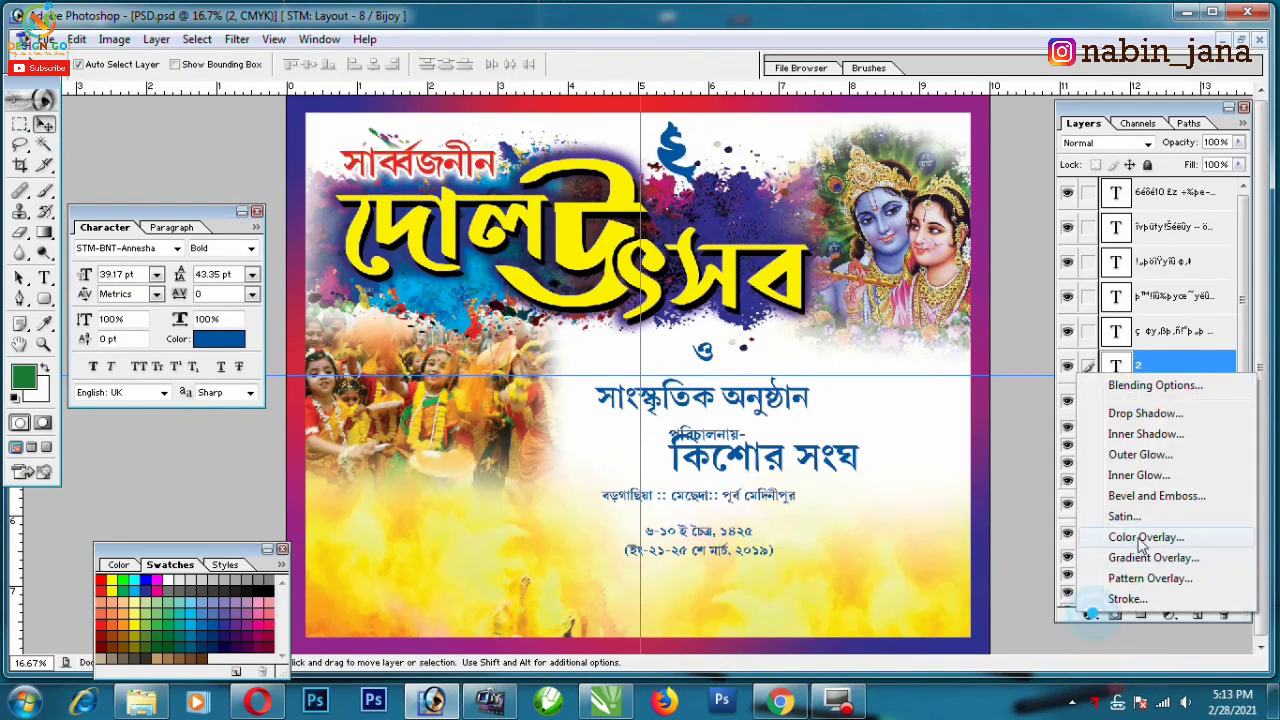
click(1140, 531)
key(Return)
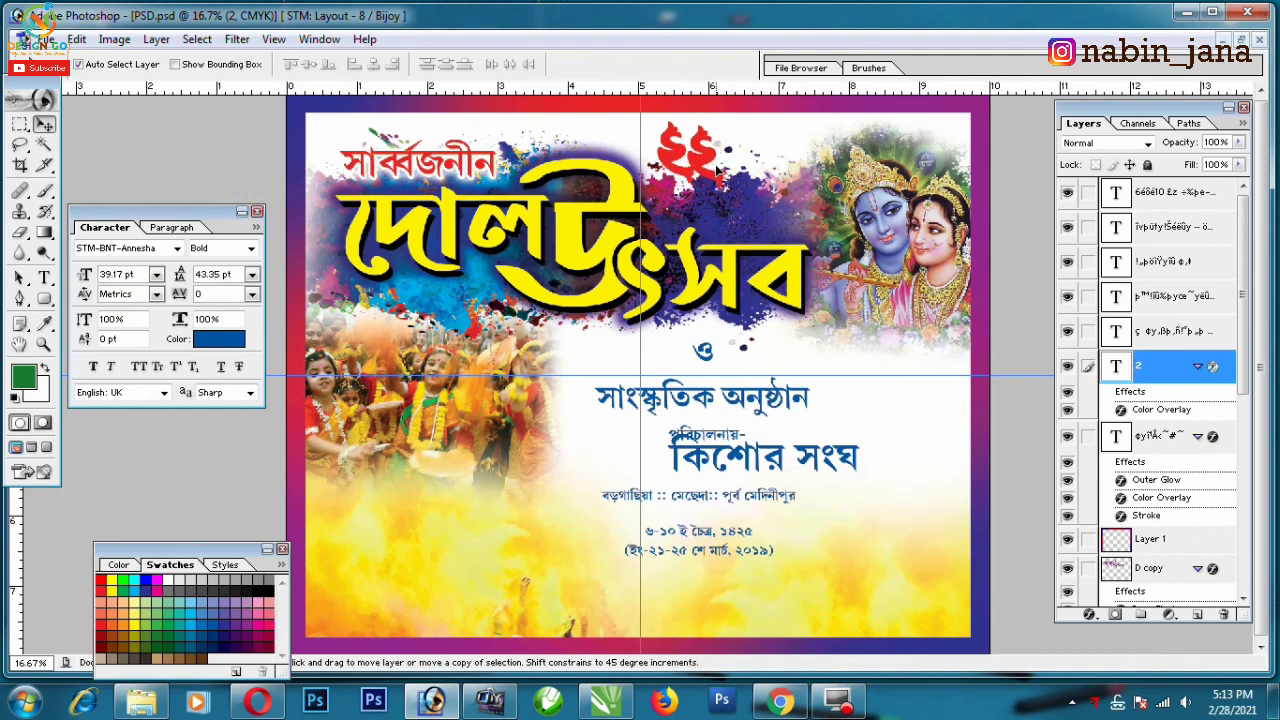
- Duplicate the ২ layer and change the copy's colour overlay to black
key(ctrl+j)
click(1090, 614)
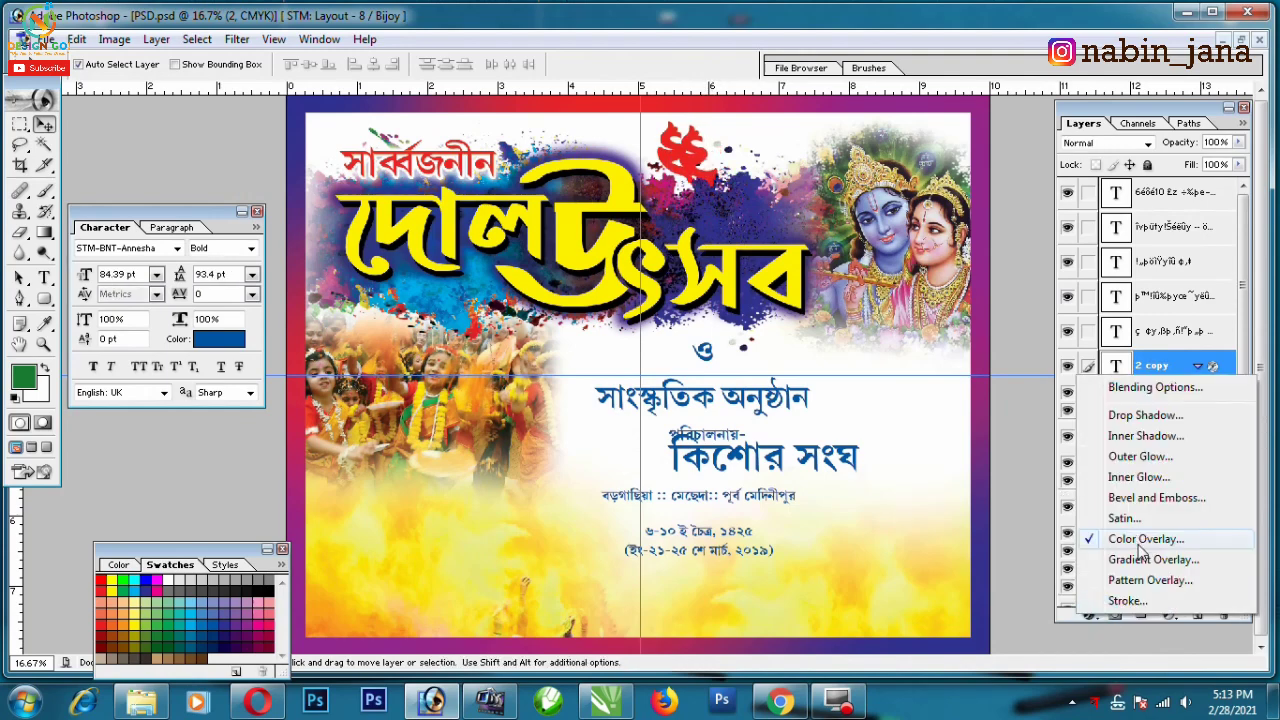
click(1080, 531)
click(947, 340)
drag(660, 480, 680, 557)
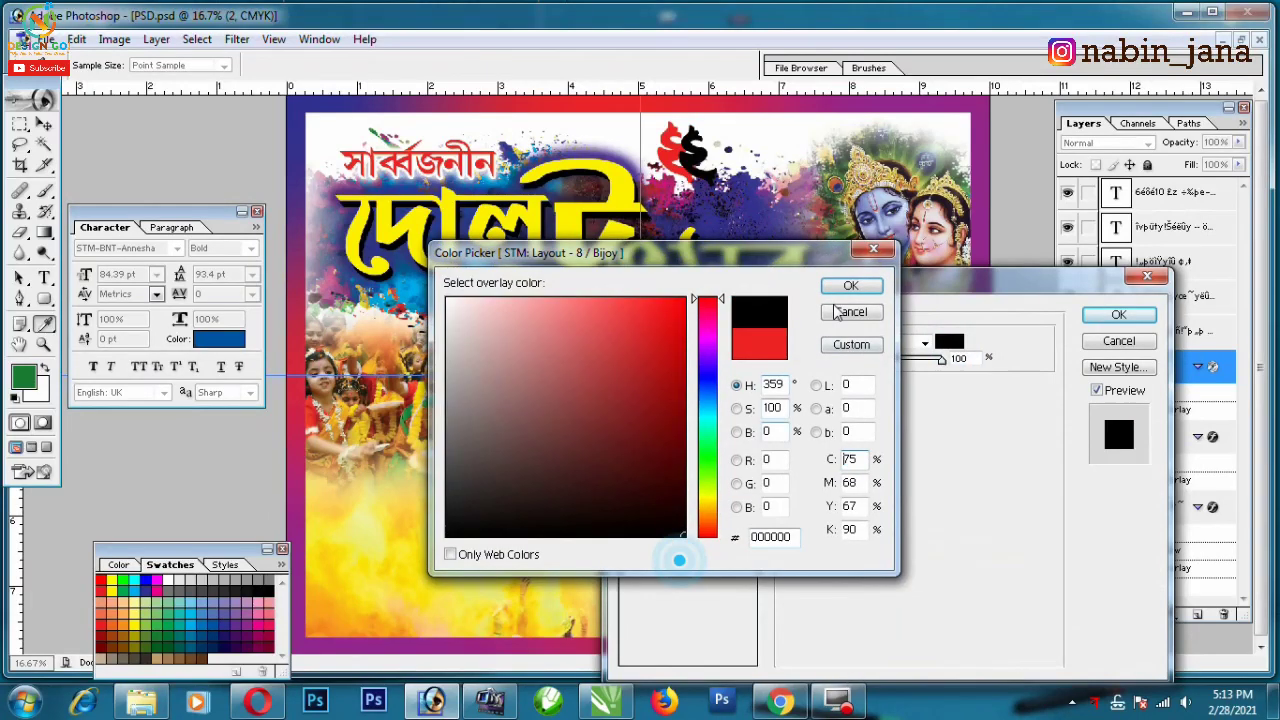
click(848, 286)
key(Return)
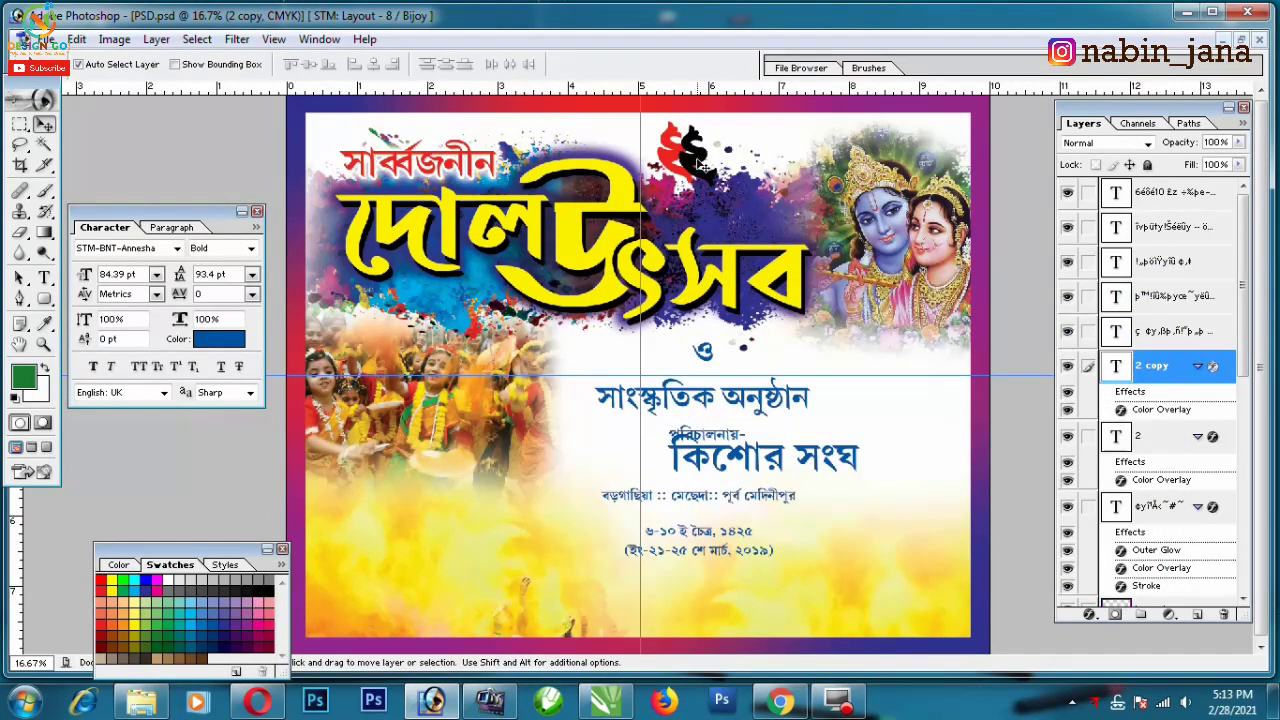
- Place another ২ copy to the right, add the text তম বর্ষ, and shrink it to about half size
drag(695, 150, 750, 160)
click(44, 278)
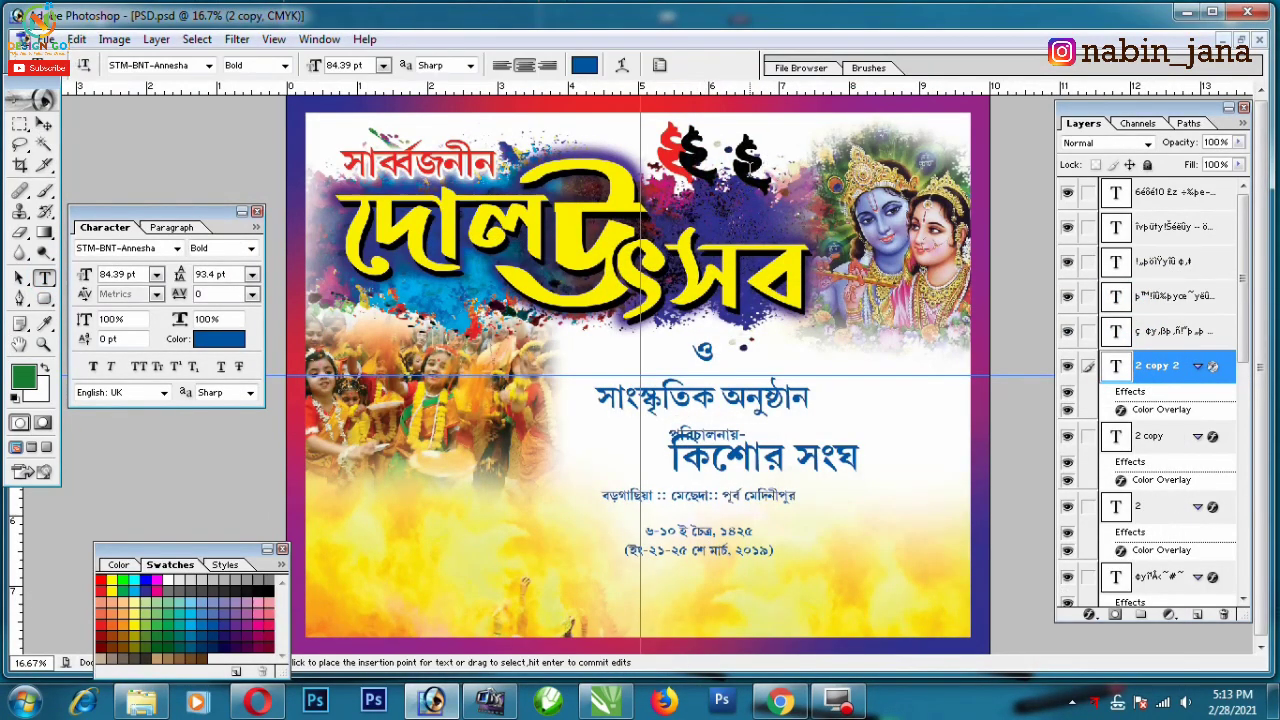
click(752, 165)
text(তম বর্ষ)
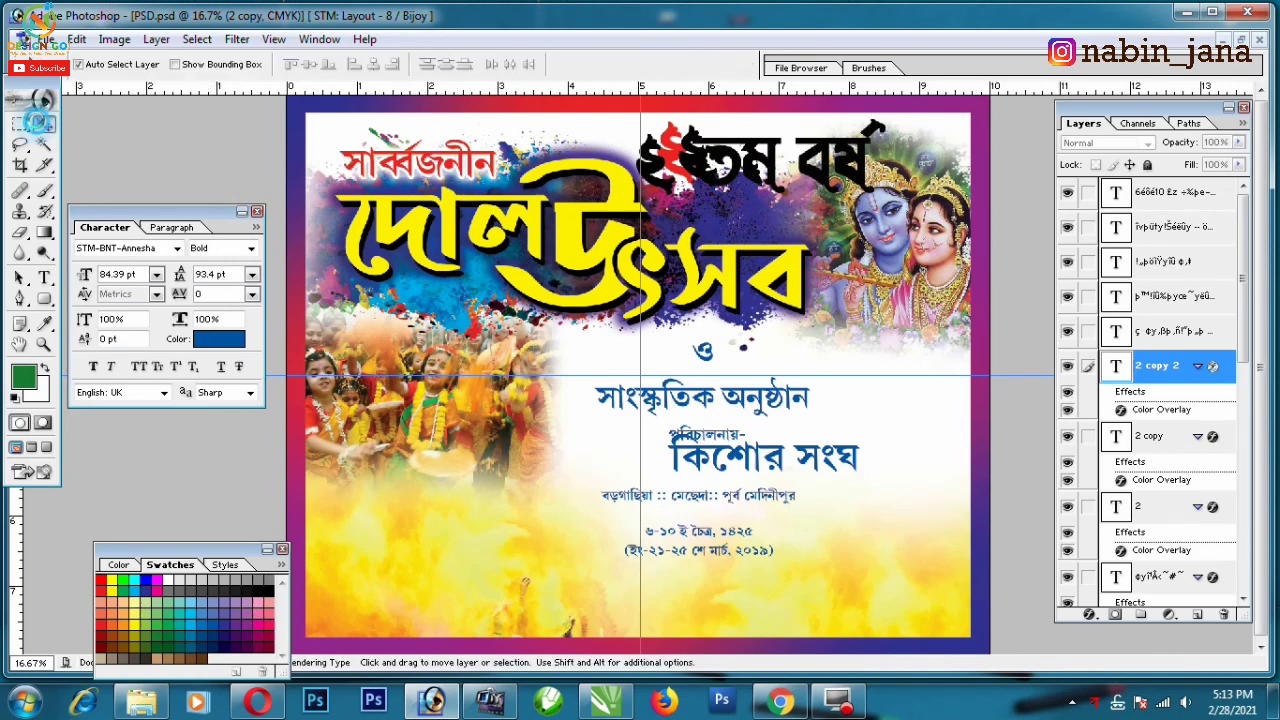
key(ctrl+t)
drag(882, 120, 818, 138)
key(Return)
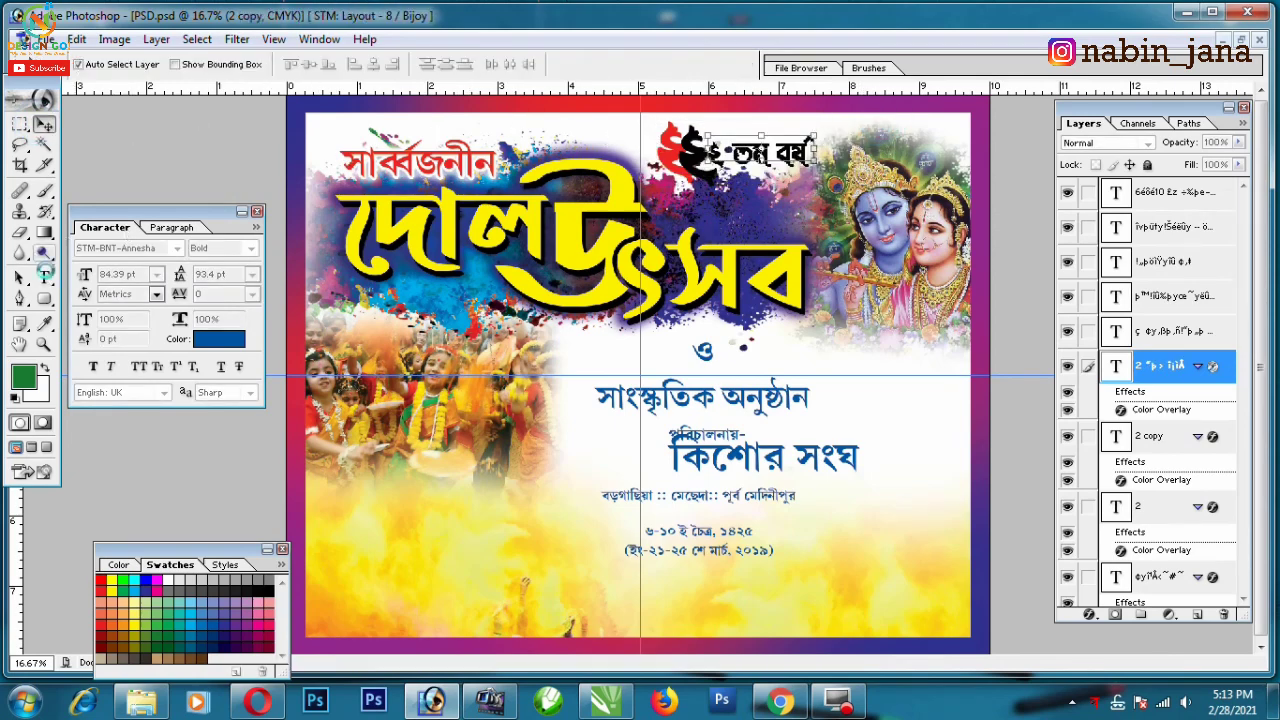
click(44, 278)
click(714, 150)
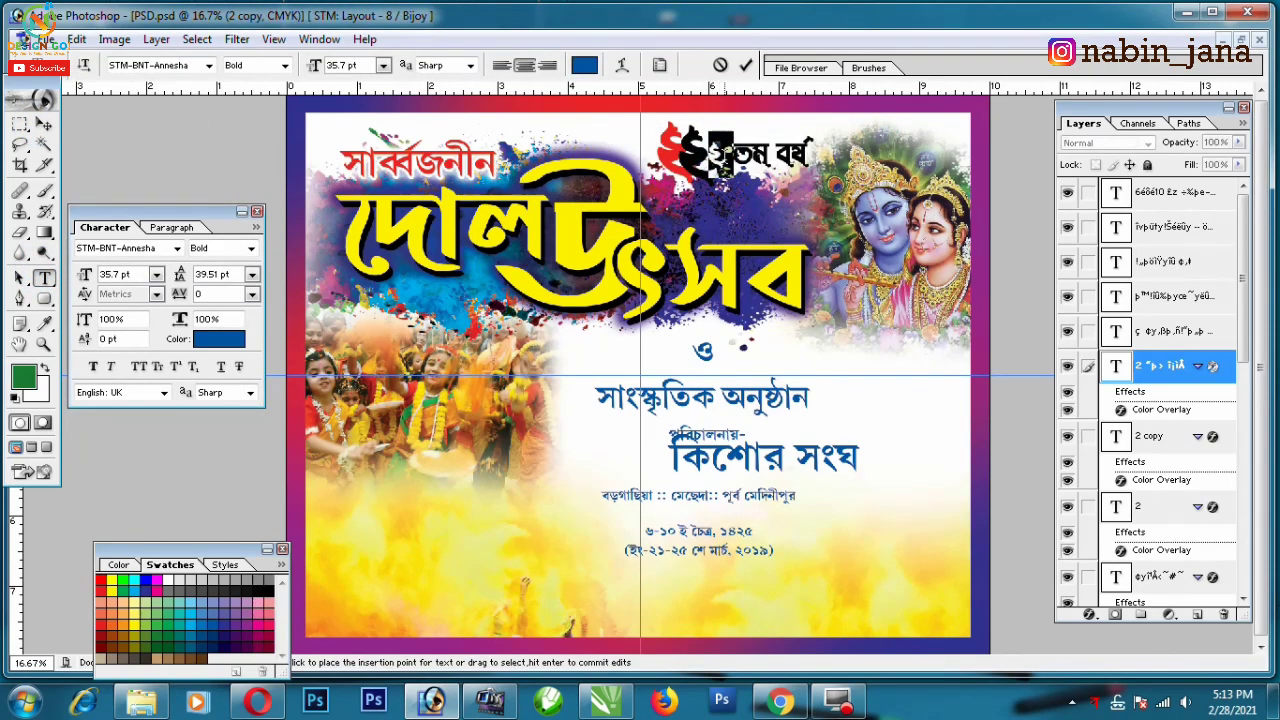
click(44, 123)
- Zoom to 33.3% and give the black ২ a thick white stroke
key(ctrl+plus)
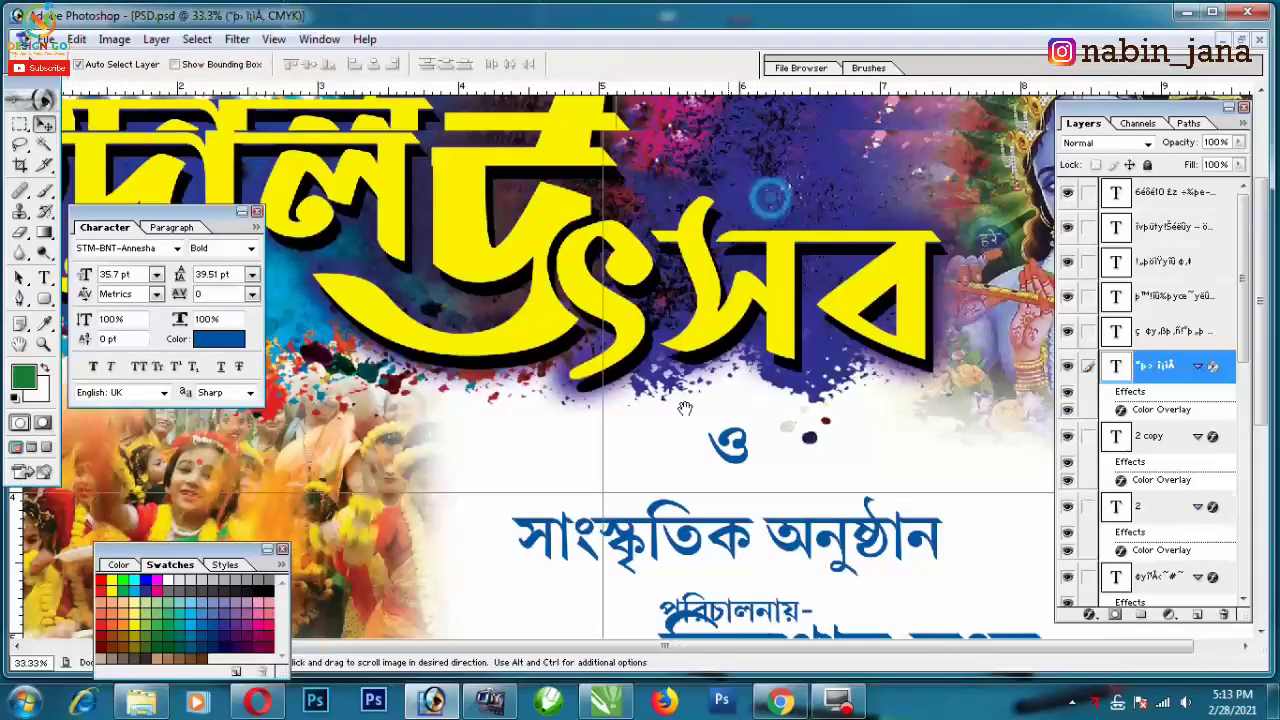
drag(760, 186, 850, 456)
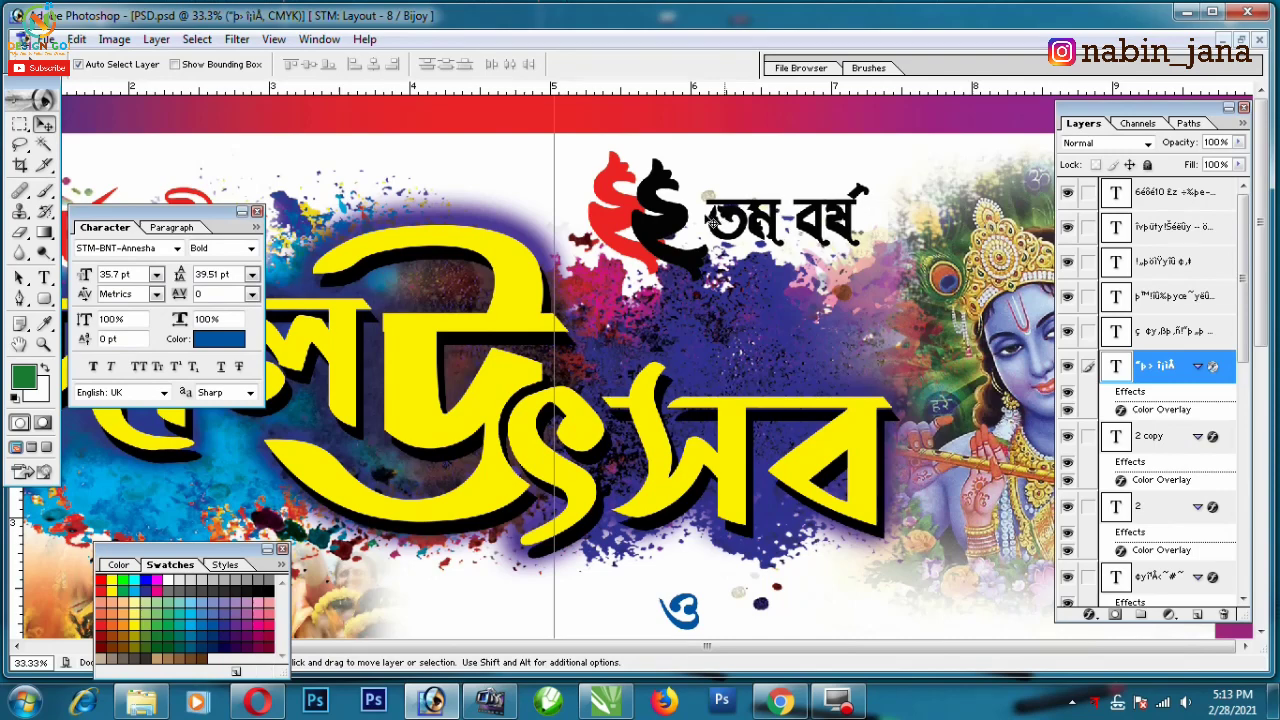
click(660, 235)
click(1087, 615)
click(1125, 600)
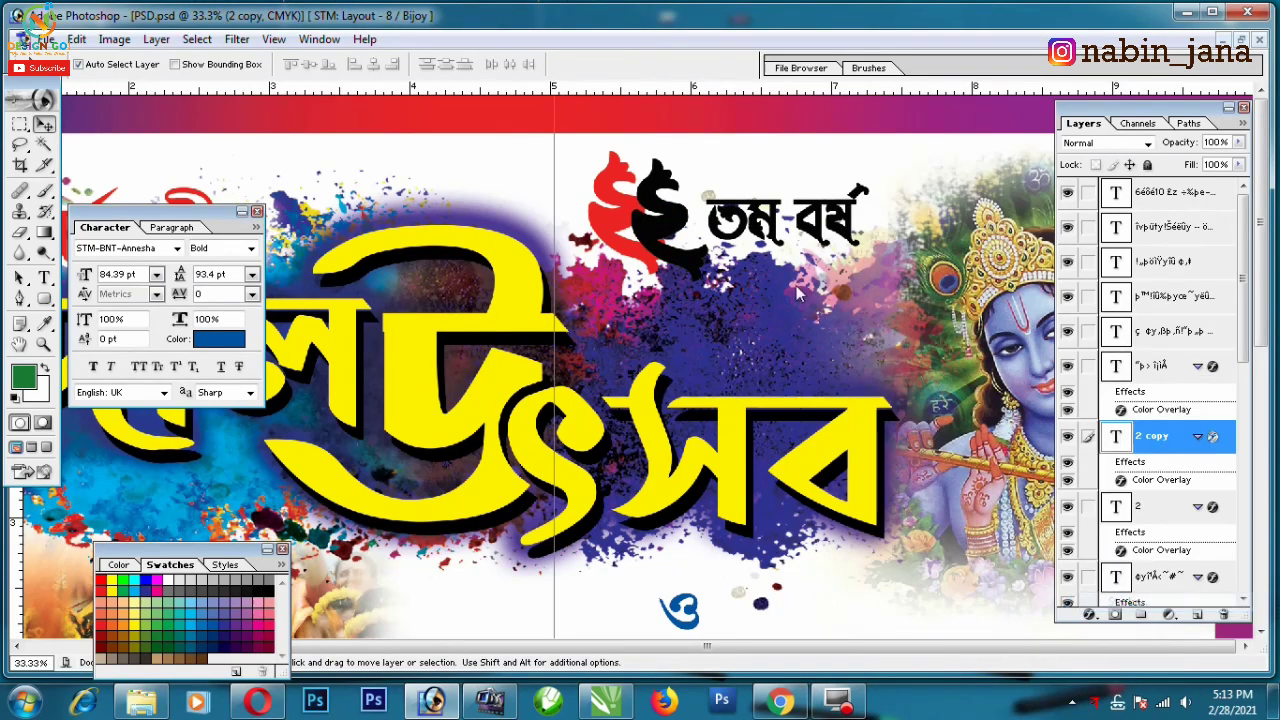
click(834, 449)
click(543, 316)
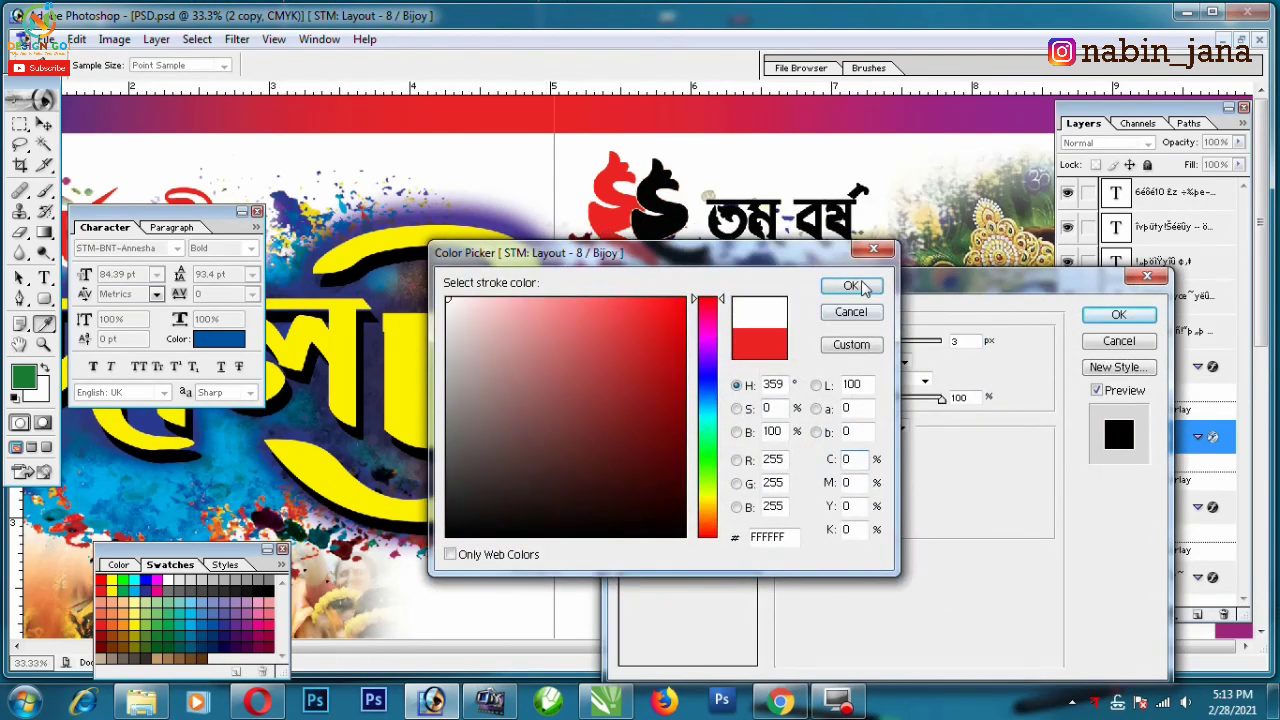
click(852, 286)
drag(850, 342, 868, 344)
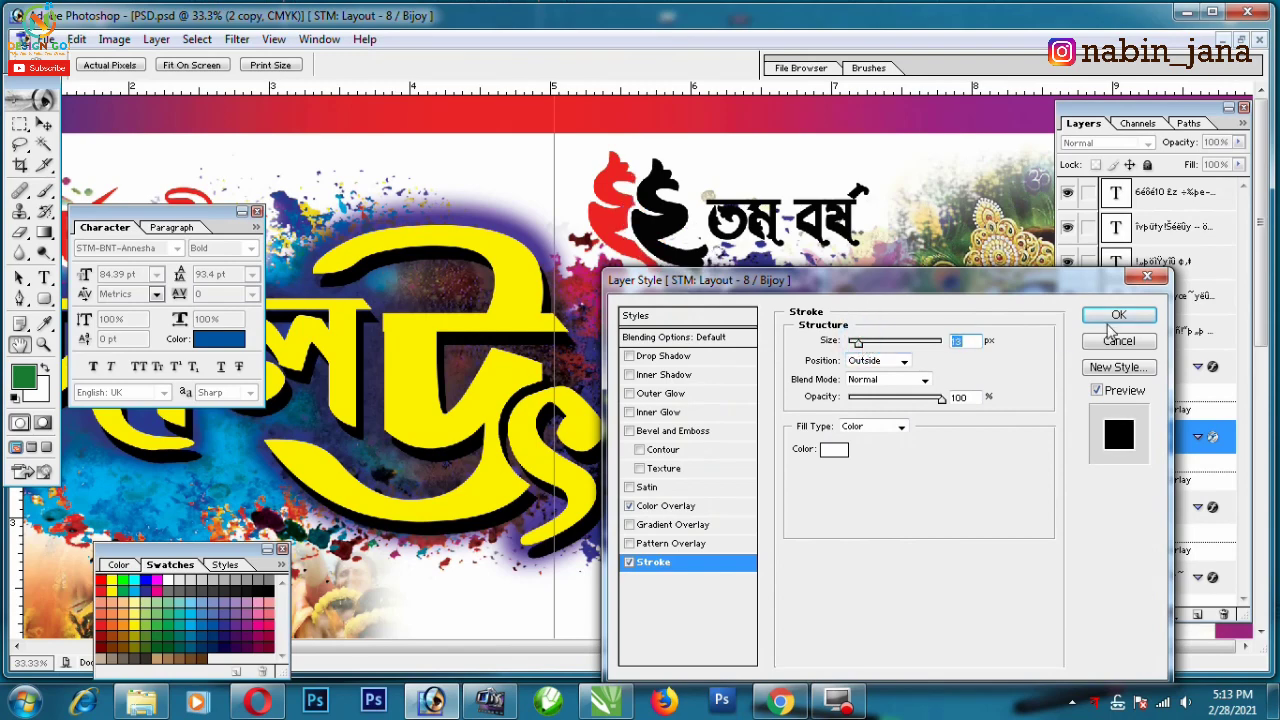
click(1118, 315)
- Copy the black ২'s layer style and paste it onto the red ২ layer
right_click(1158, 428)
key(Escape)
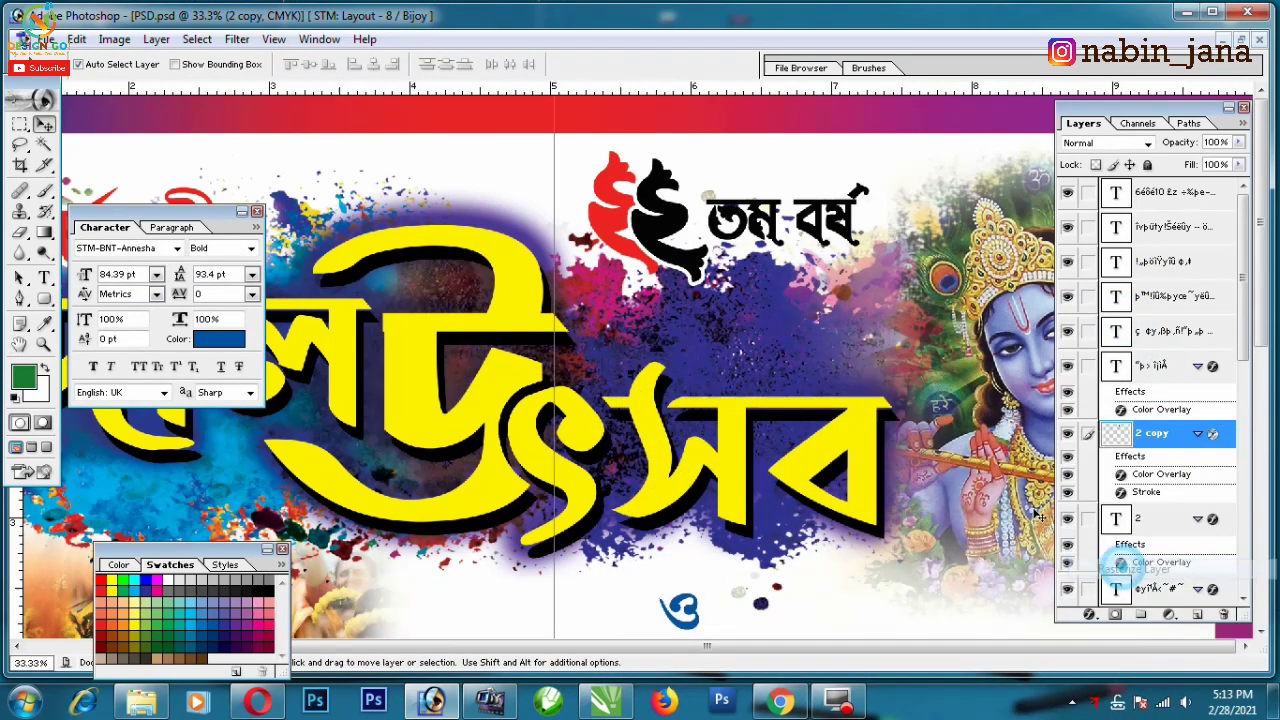
right_click(1126, 445)
click(1139, 369)
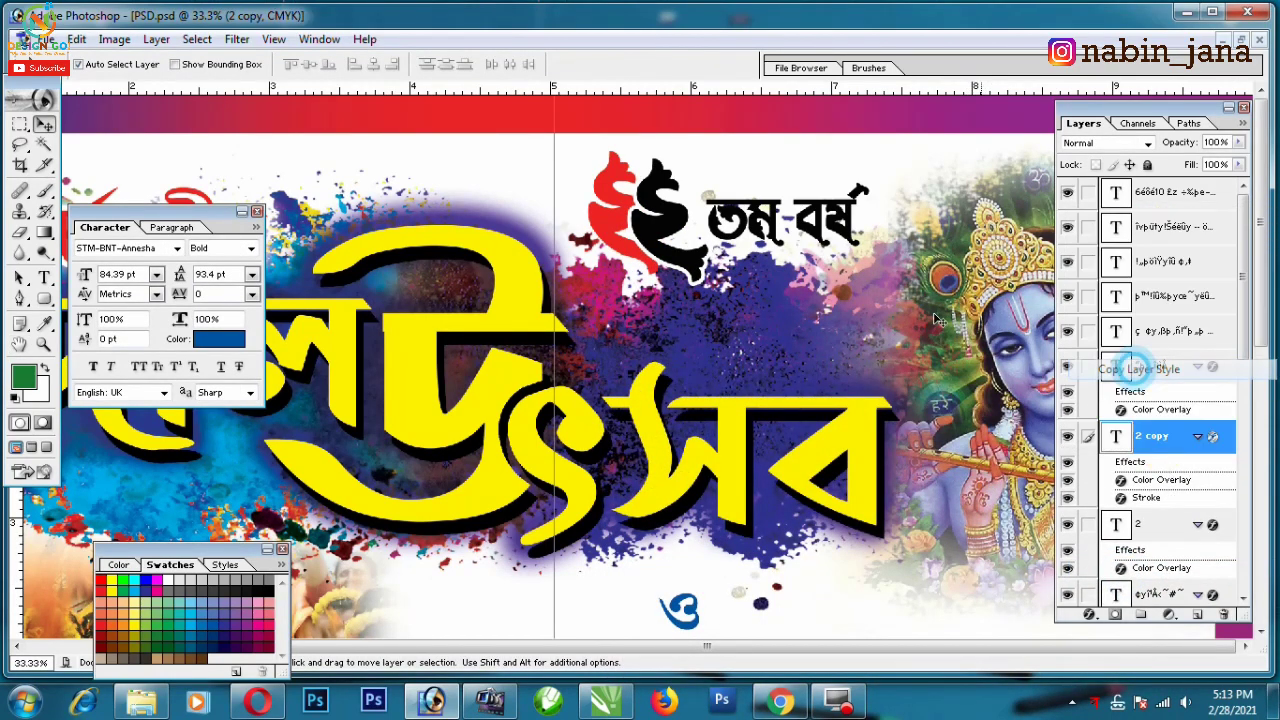
click(1165, 524)
right_click(1182, 534)
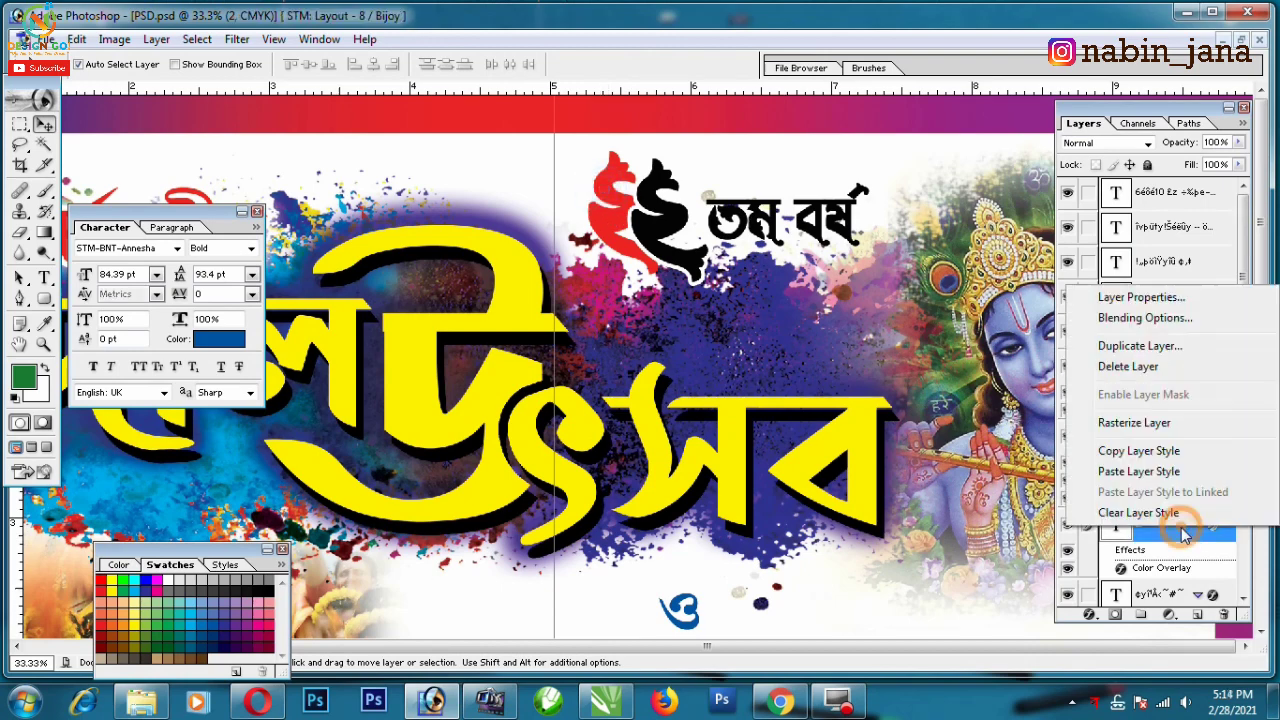
click(1138, 471)
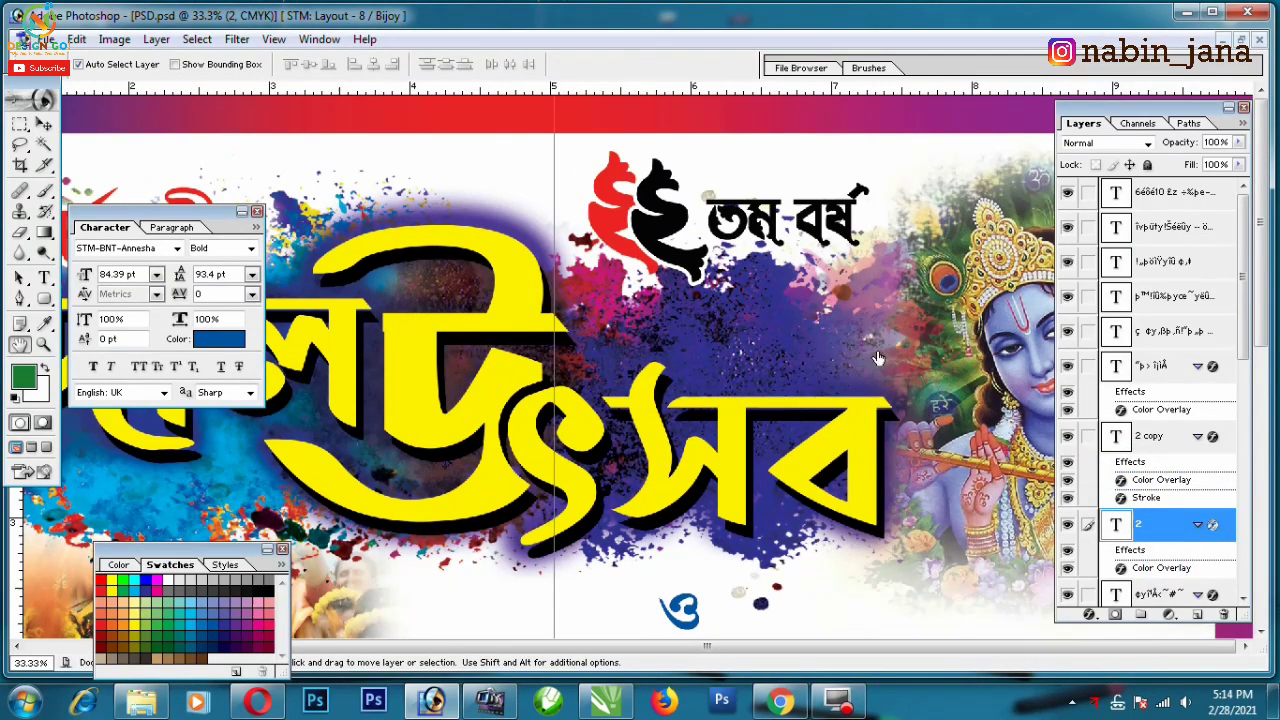
- Add a white outline stroke to the তম বর্ষ text
click(651, 563)
click(820, 440)
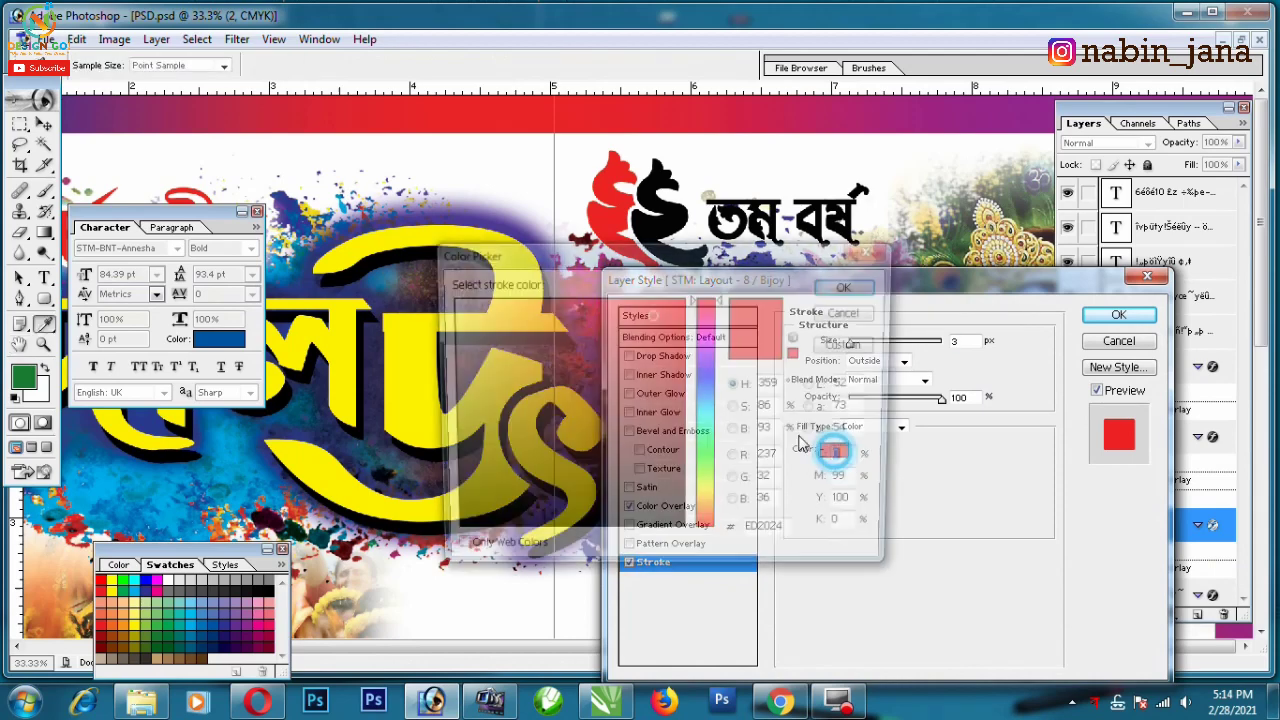
click(866, 288)
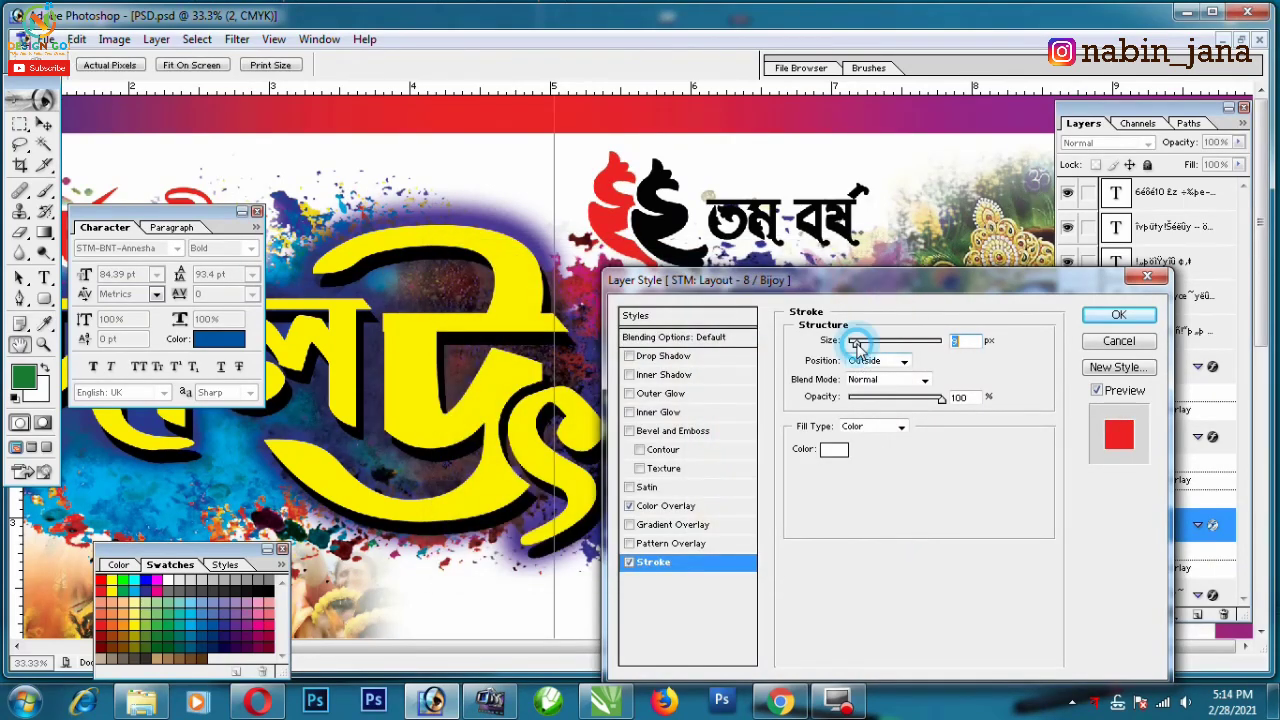
click(1090, 320)
click(1140, 368)
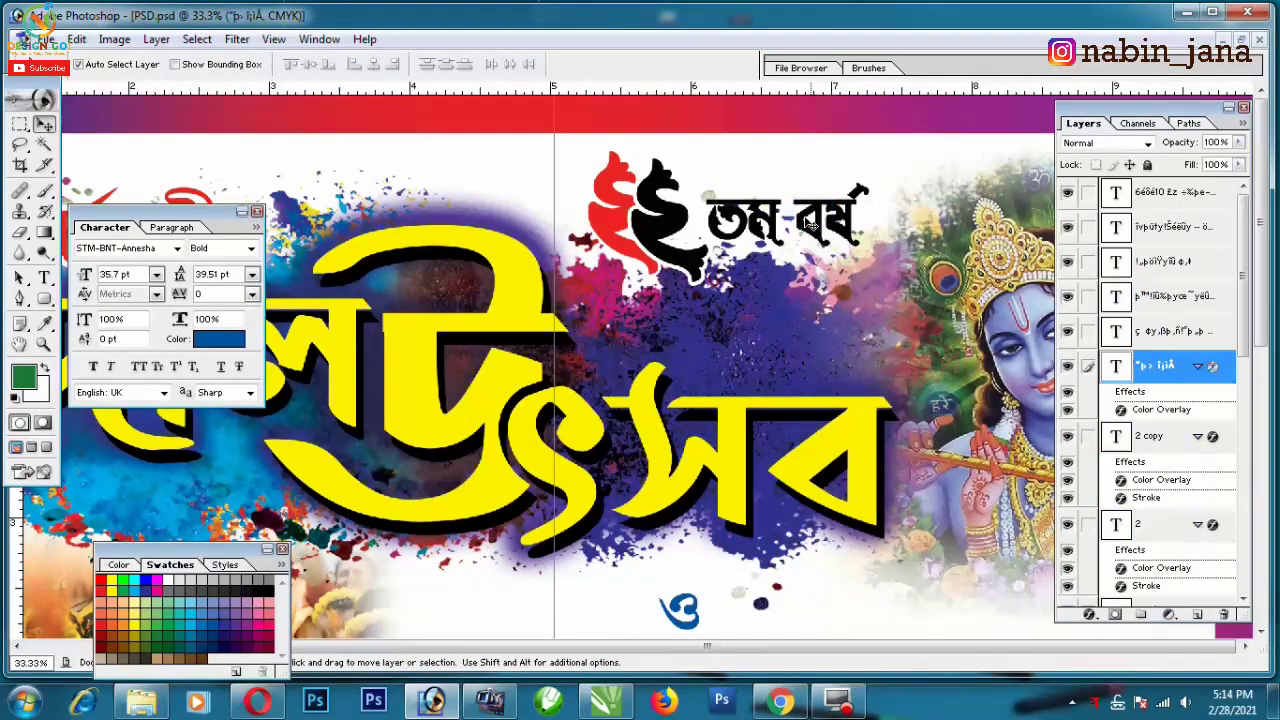
right_click(1167, 367)
click(1140, 552)
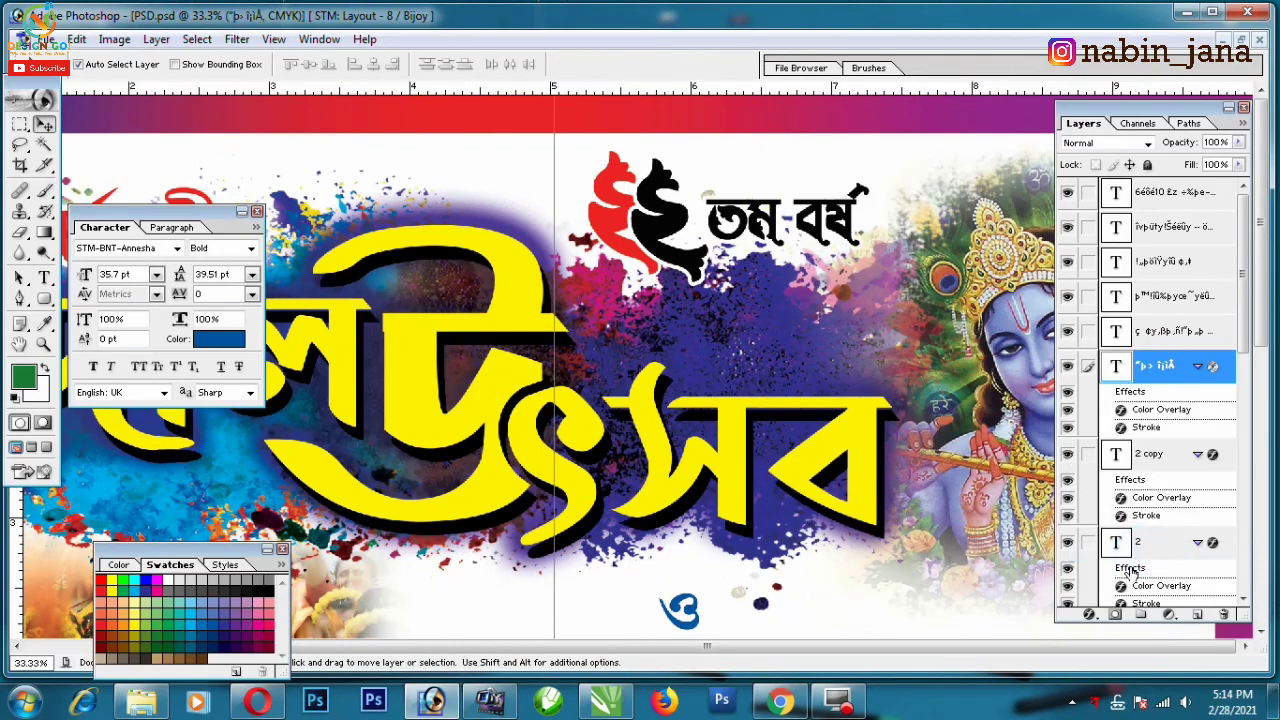
- Change the তম বর্ষ text's colour overlay to green 197B30 and zoom to fit the poster
click(1090, 614)
click(1140, 540)
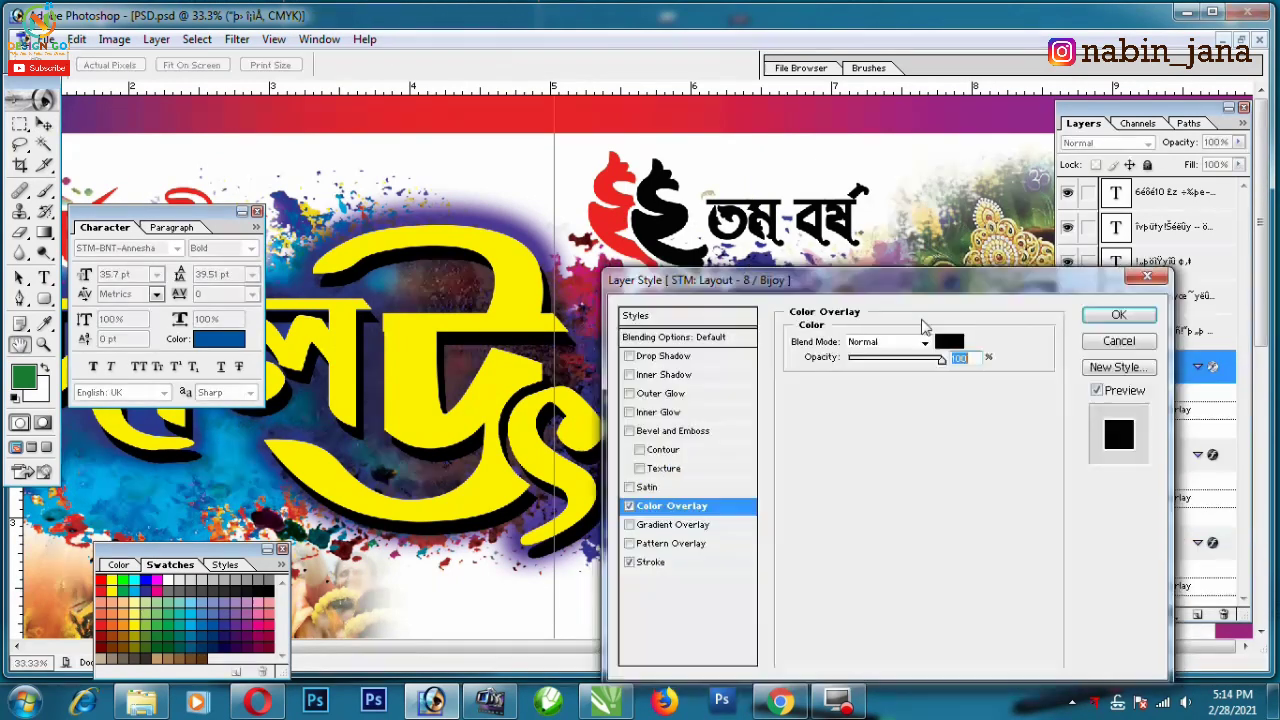
click(950, 341)
click(166, 632)
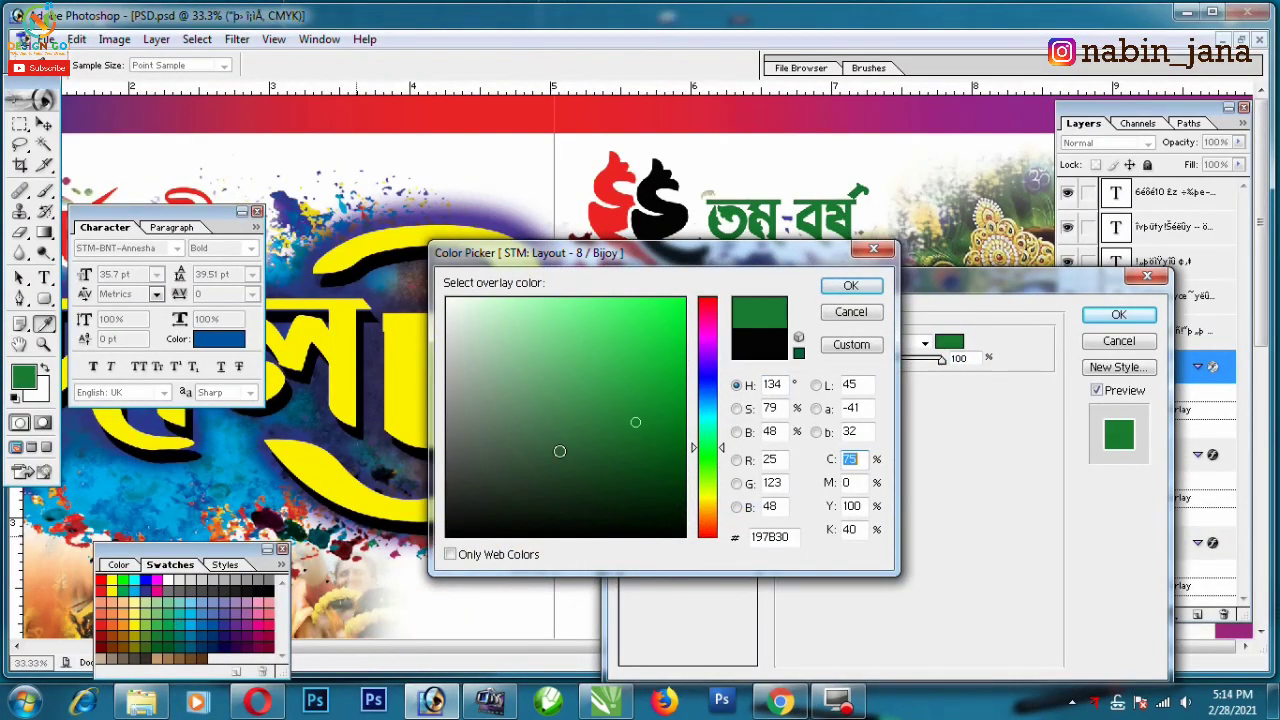
click(865, 286)
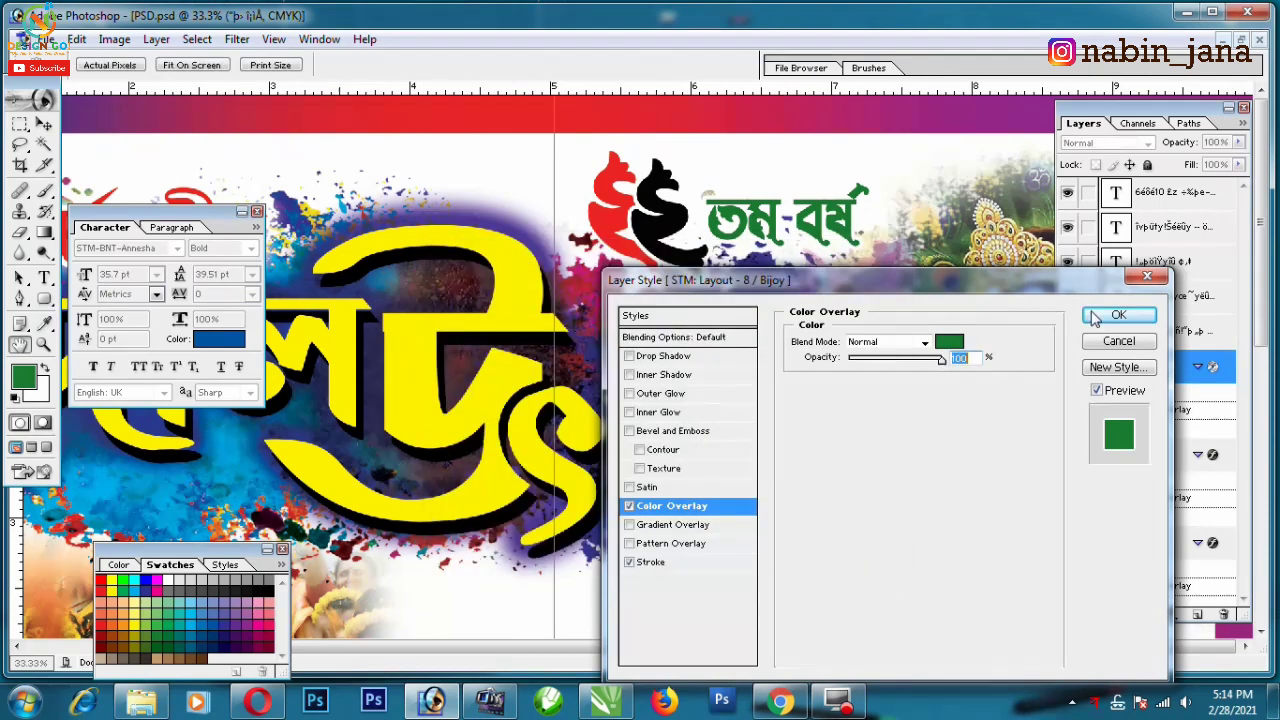
click(1118, 314)
key(ctrl+minus)
key(ctrl+minus)
key(ctrl+minus)
key(ctrl+minus)
key(ctrl+plus)
key(ctrl+plus)
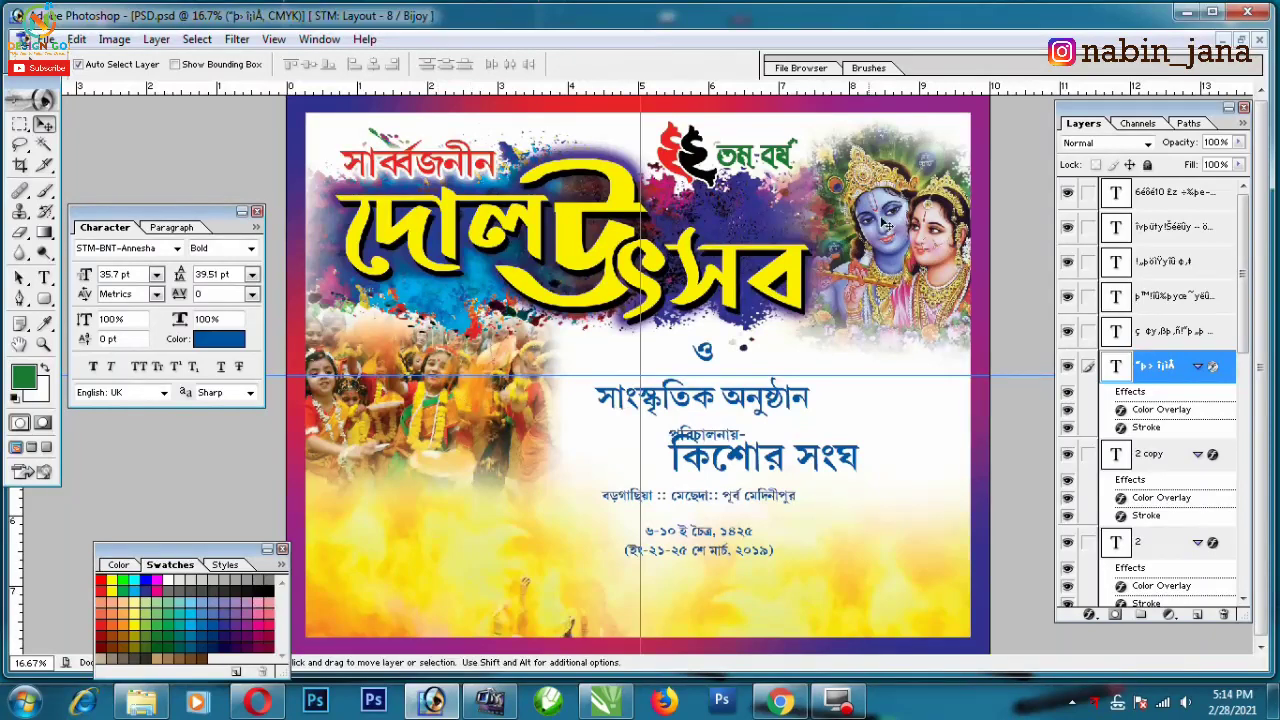
- Duplicate the Krishna picture layer and set the copy's blend mode to Overlay
drag(900, 220, 918, 187)
key(ctrl+z)
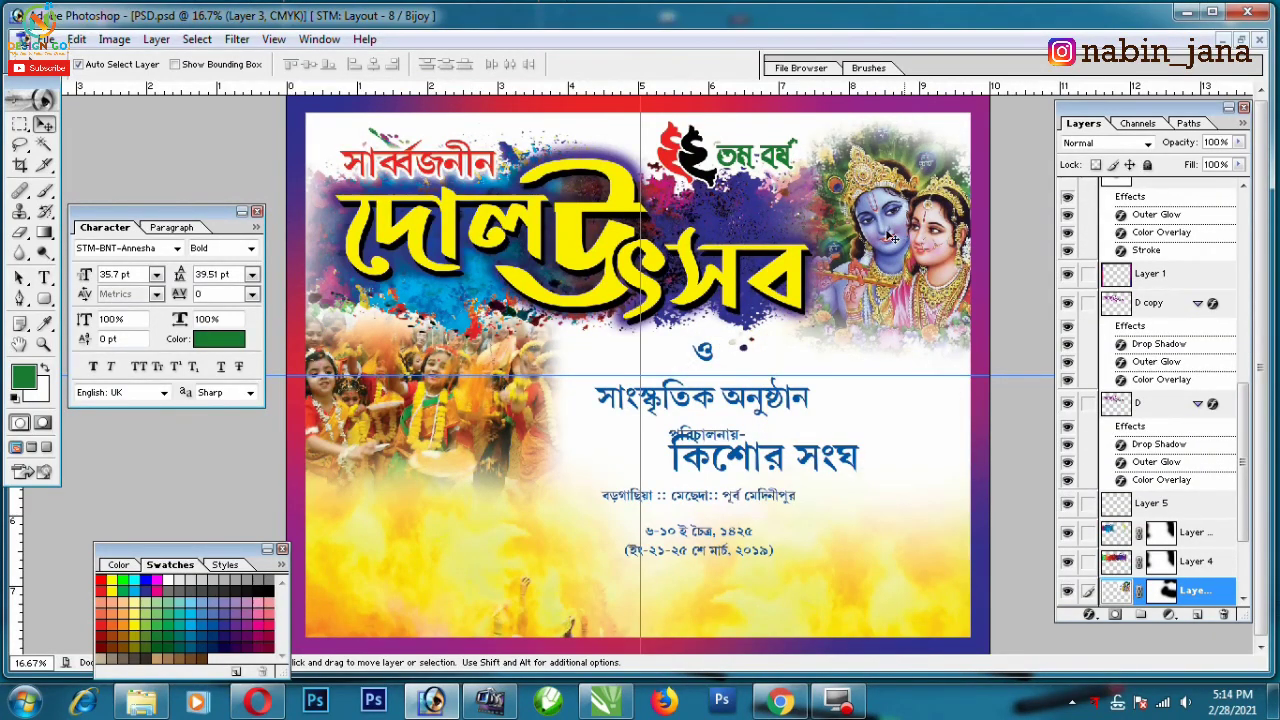
key(ctrl+j)
click(1110, 143)
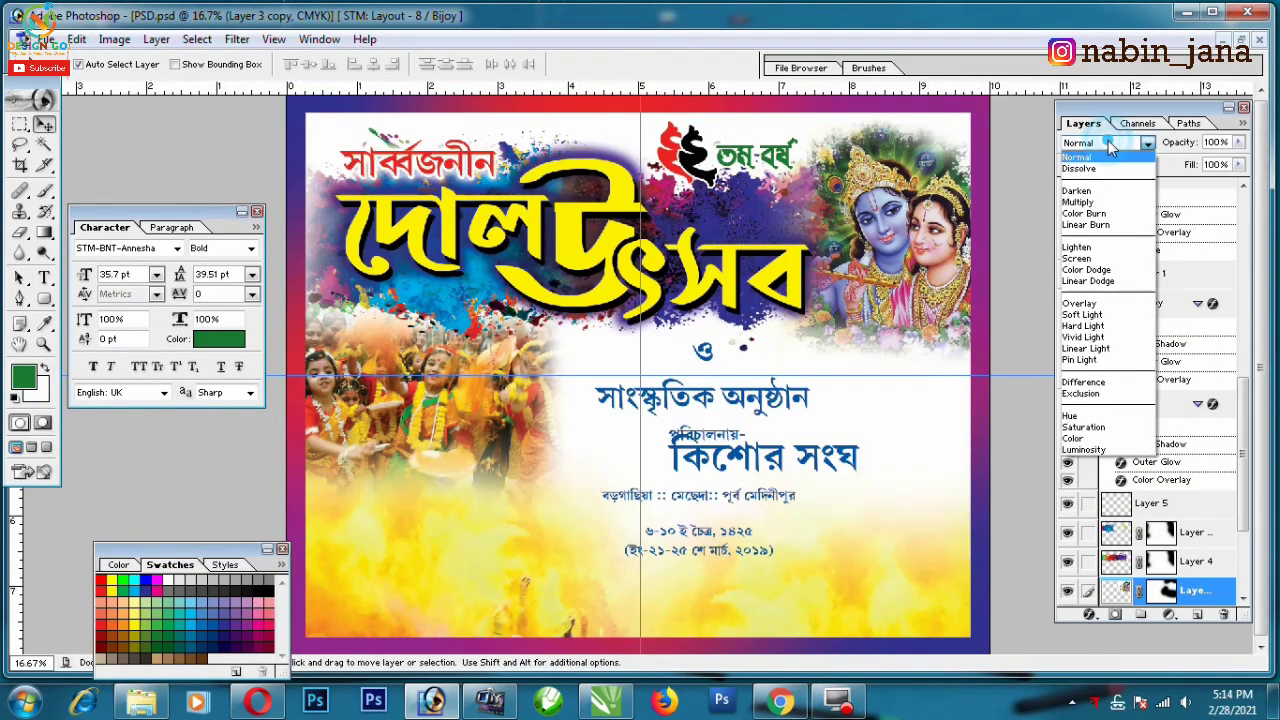
click(1080, 304)
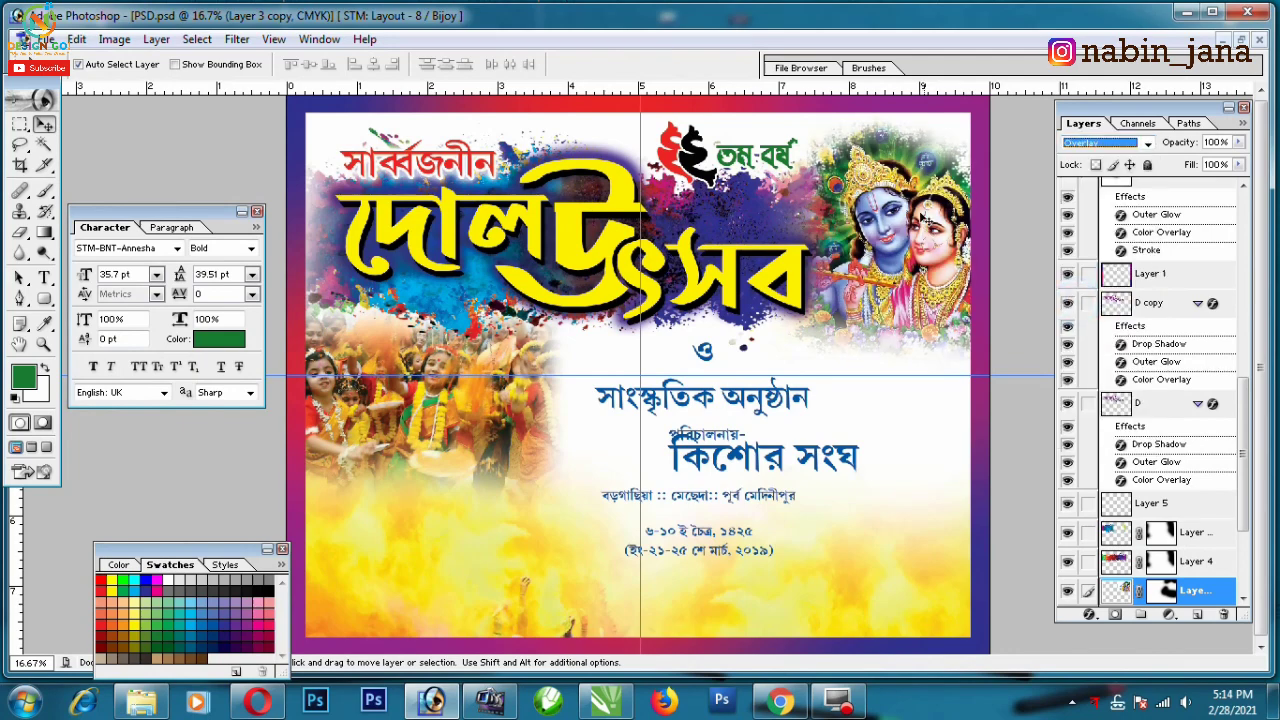
- Duplicate the children's festival photo layer and set the copy's blend mode to Overlay
click(417, 425)
key(ctrl+j)
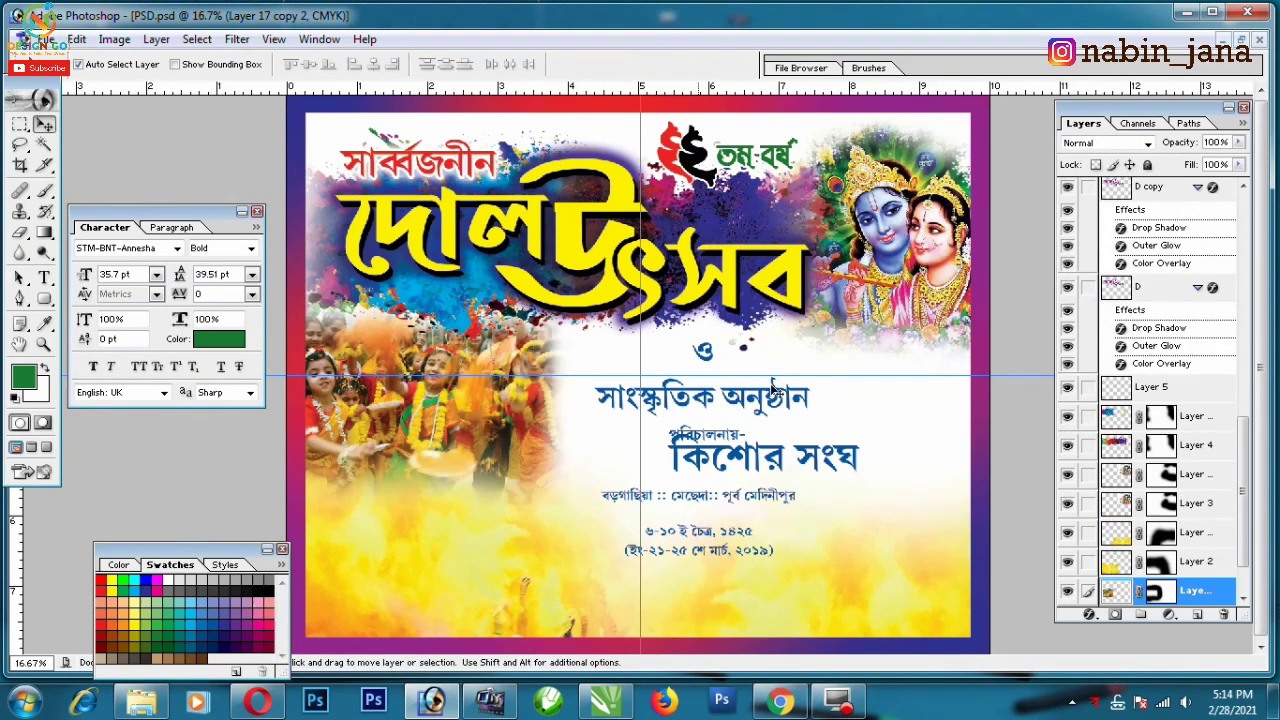
click(1131, 145)
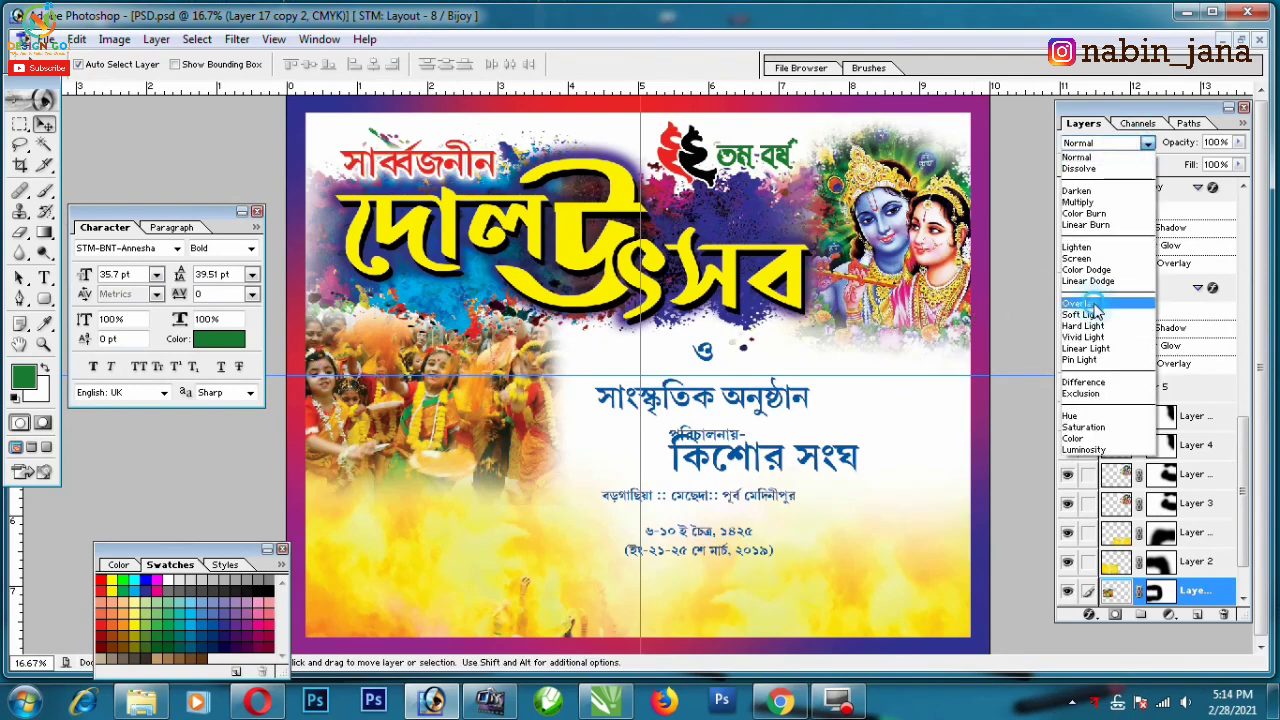
click(1090, 304)
click(1105, 143)
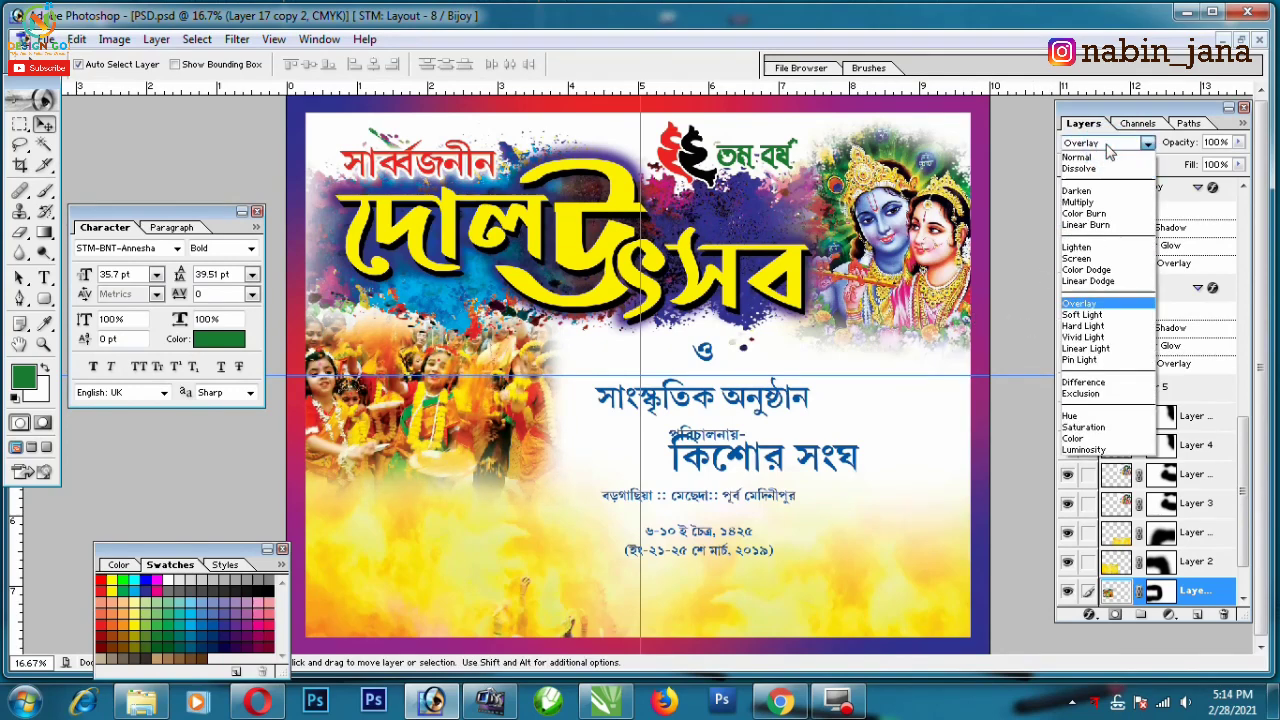
click(668, 432)
- Apply Ctrl+Alt+B on the yellow flame layer, then zoom out and select the background layer
click(475, 560)
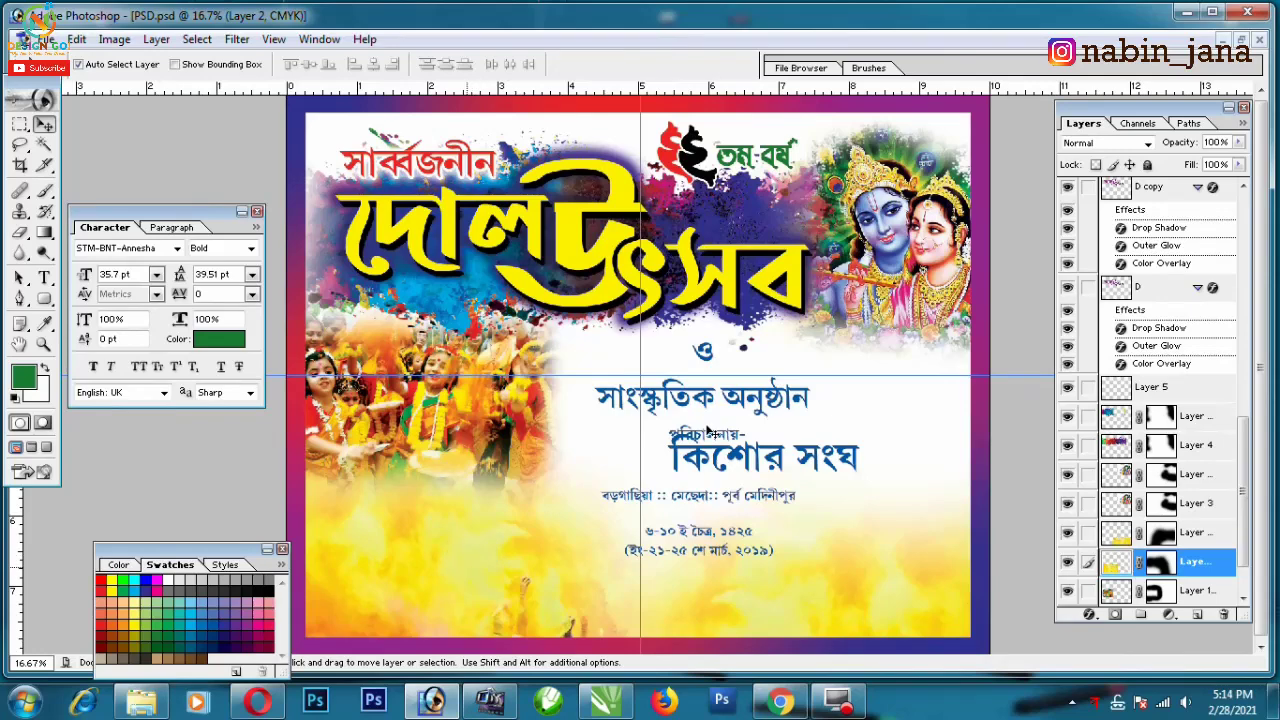
key(ctrl+alt+b)
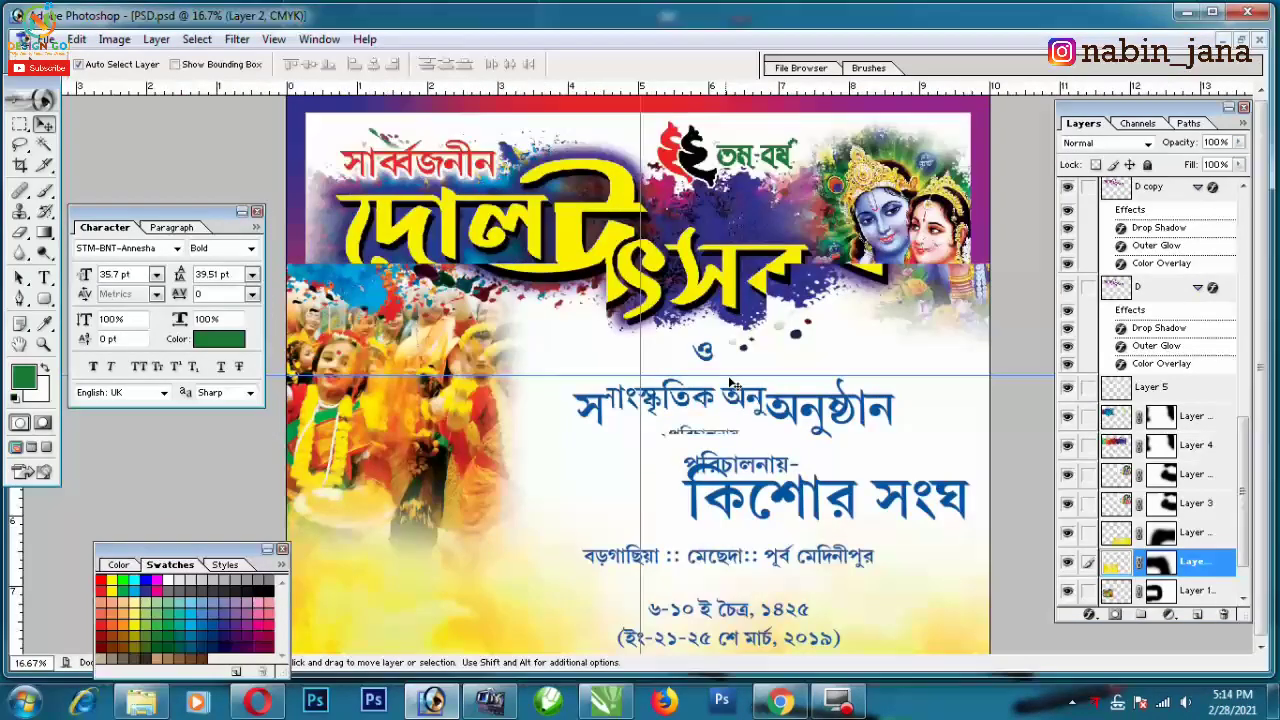
key(ctrl+minus)
click(735, 403)
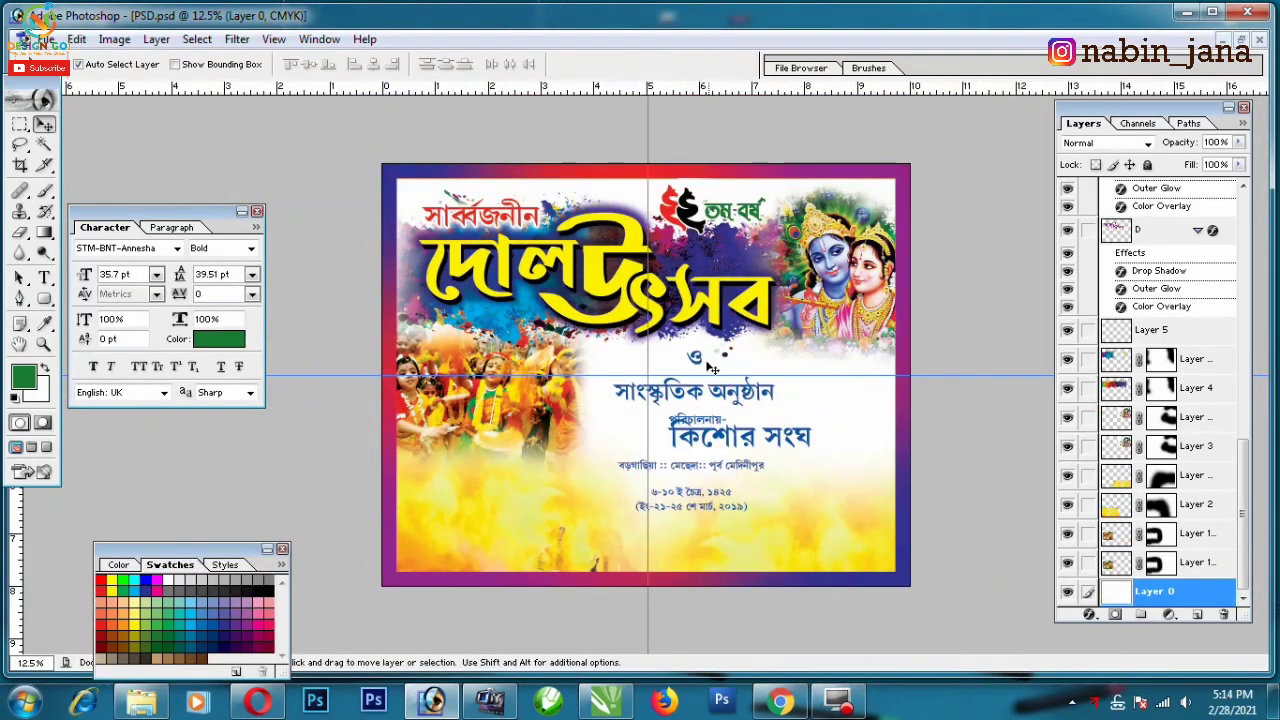
- Nudge the সাংস্কৃতিক অনুষ্ঠান line up-left, then delete its text
drag(712, 368, 707, 355)
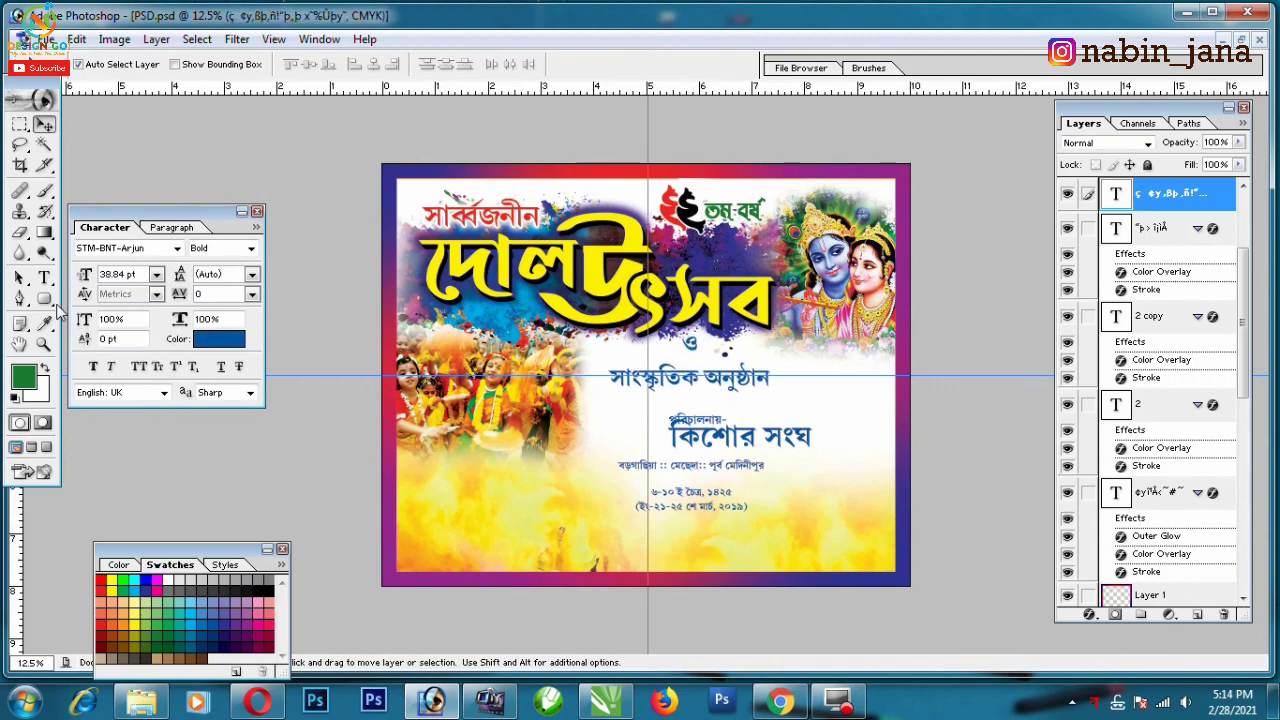
click(44, 277)
drag(608, 378, 775, 378)
key(ctrl+c)
key(BackSpace)
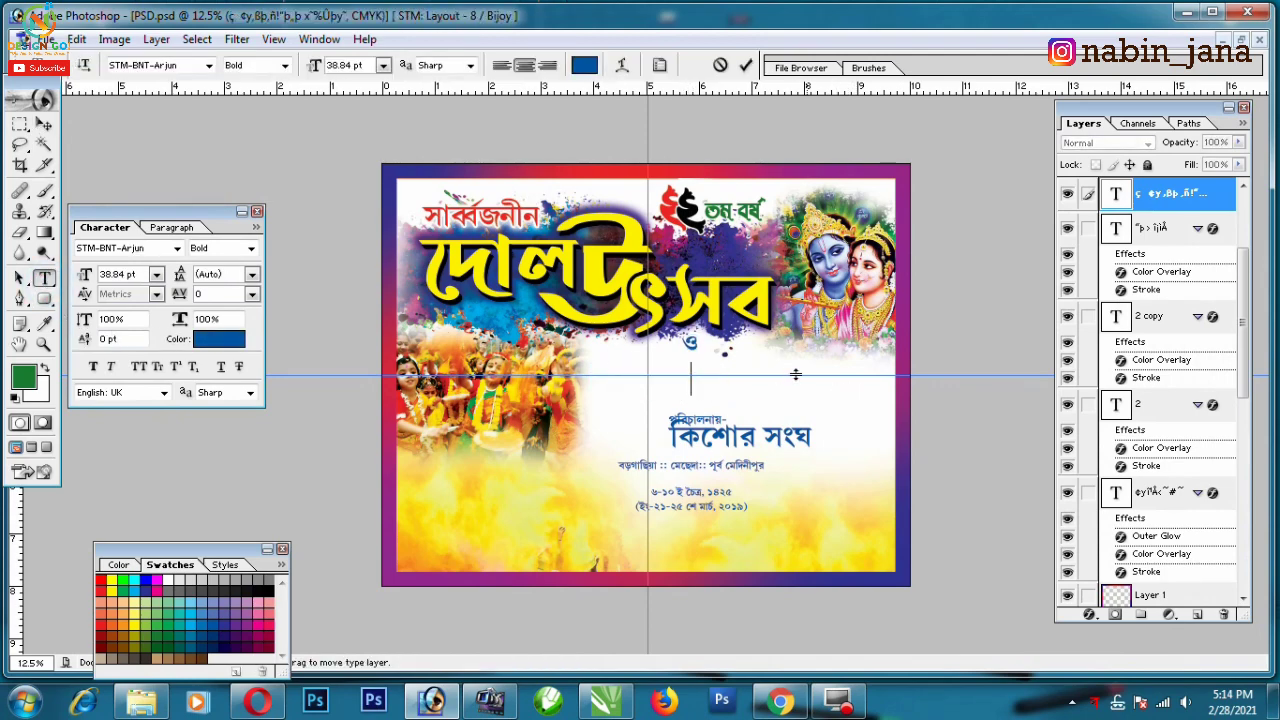
click(44, 124)
key(ctrl+plus)
key(ctrl+plus)
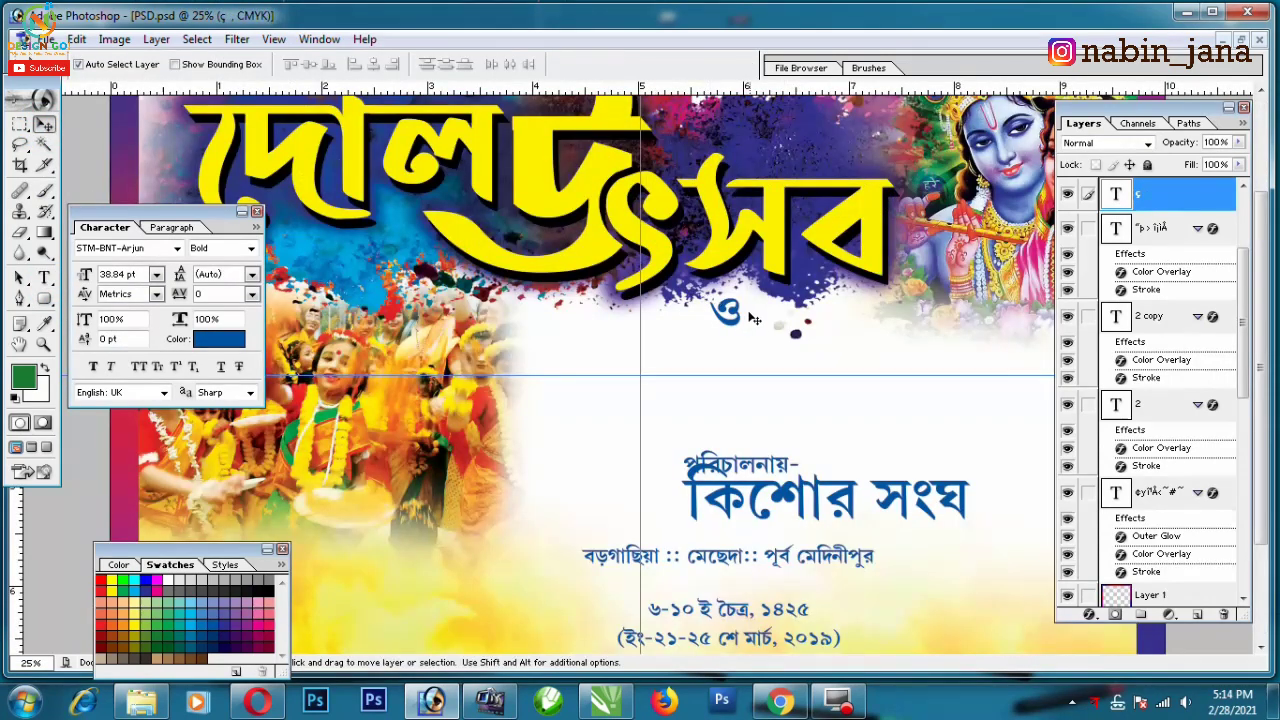
- Duplicate the small ও text and paste the সাংস্কৃতিক অনুষ্ঠান wording into the copy
drag(742, 305, 594, 333)
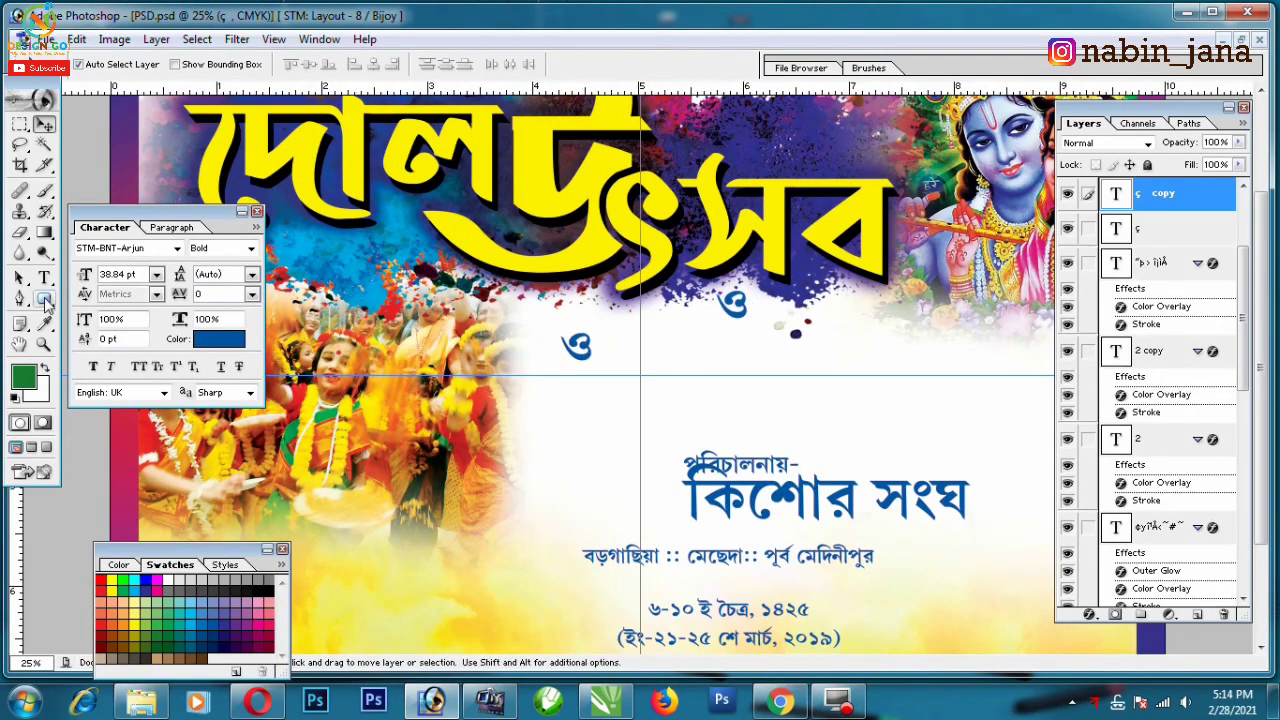
click(44, 277)
double_click(577, 345)
key(ctrl+v)
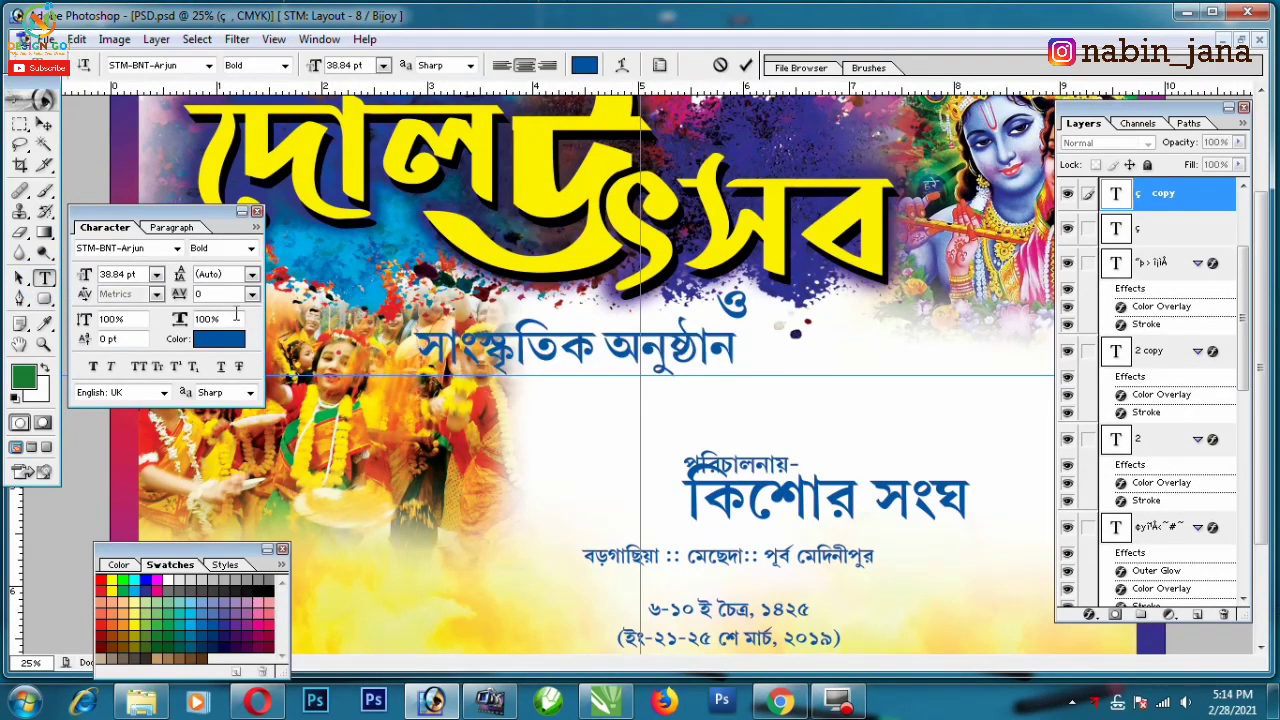
click(44, 124)
- Scale the new সাংস্কৃতিক অনুষ্ঠান line up and shift it right to fit
key(ctrl+t)
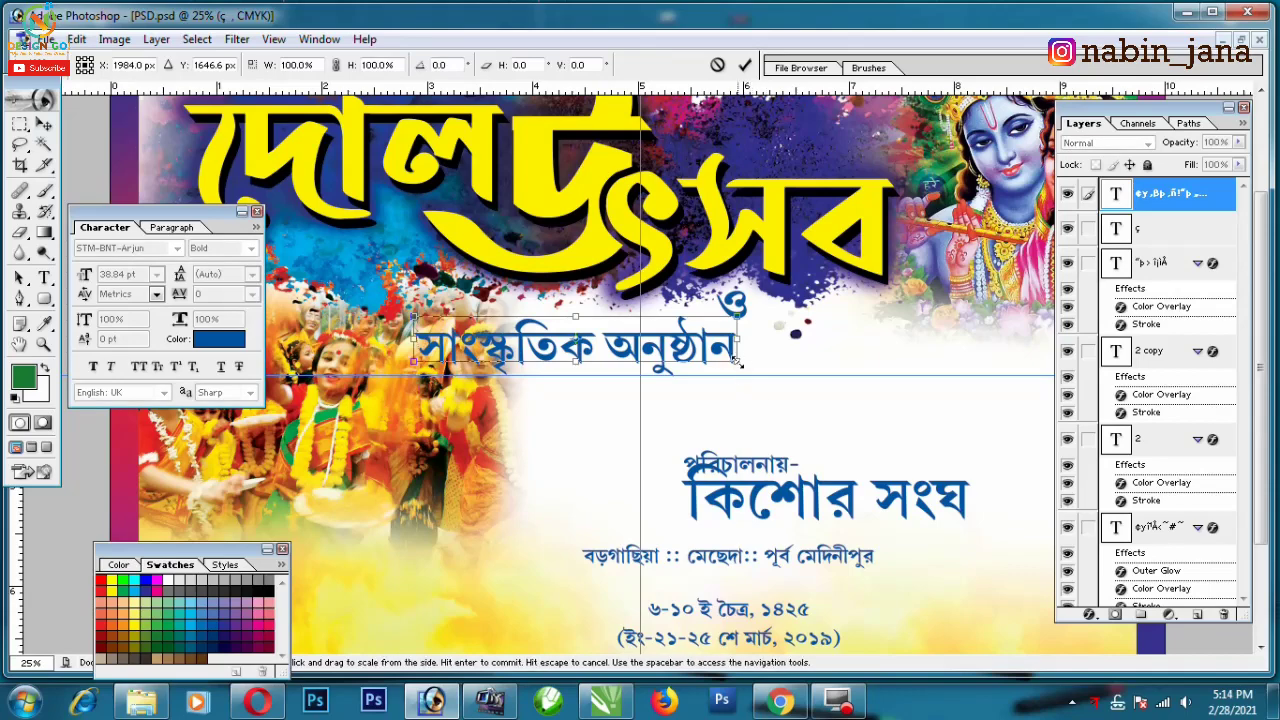
drag(737, 378, 909, 398)
drag(820, 370, 920, 370)
drag(1017, 395, 985, 390)
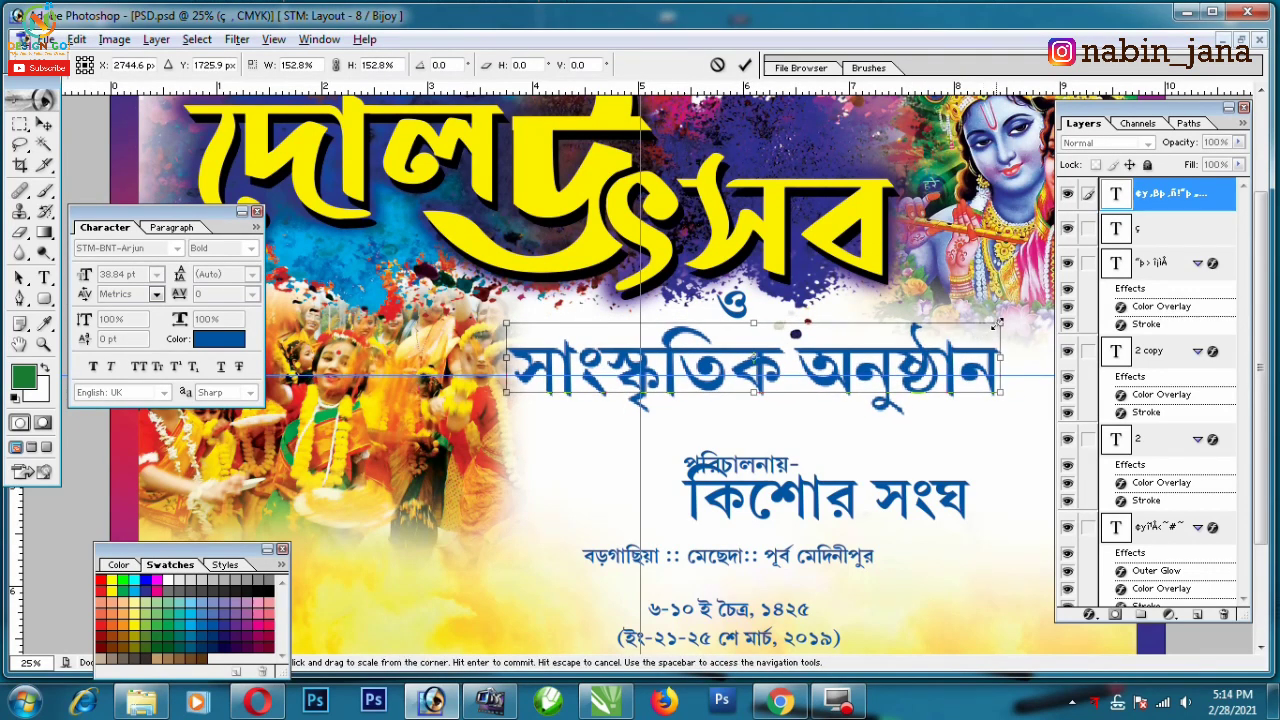
key(Return)
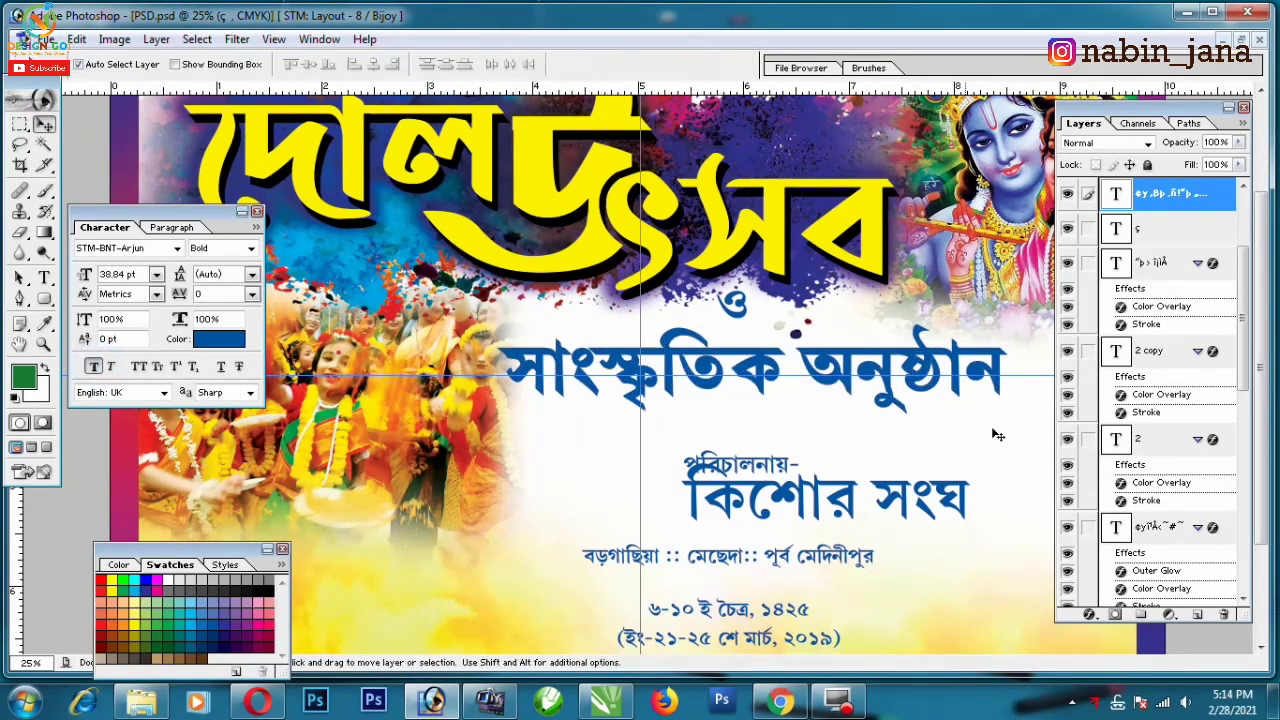
key(ctrl+t)
drag(1008, 341, 995, 341)
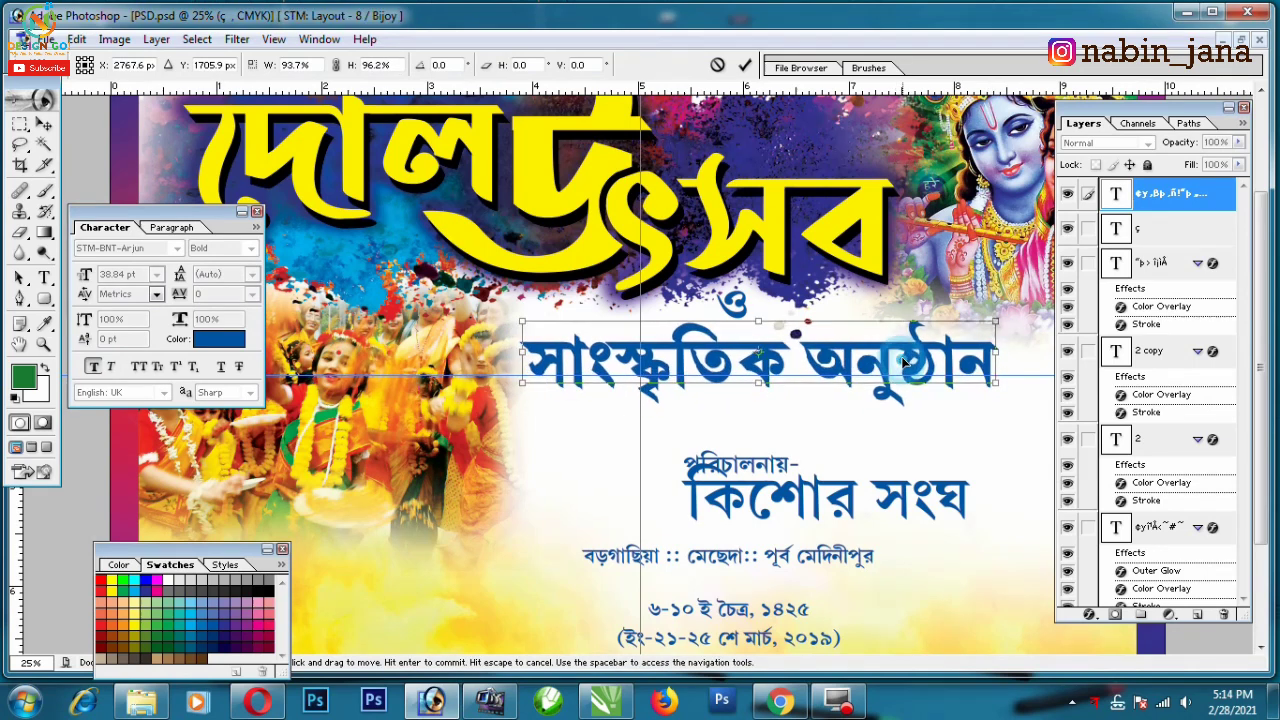
key(Return)
- Give the সাংস্কৃতিক অনুষ্ঠান line a red colour overlay
click(1090, 615)
click(1125, 531)
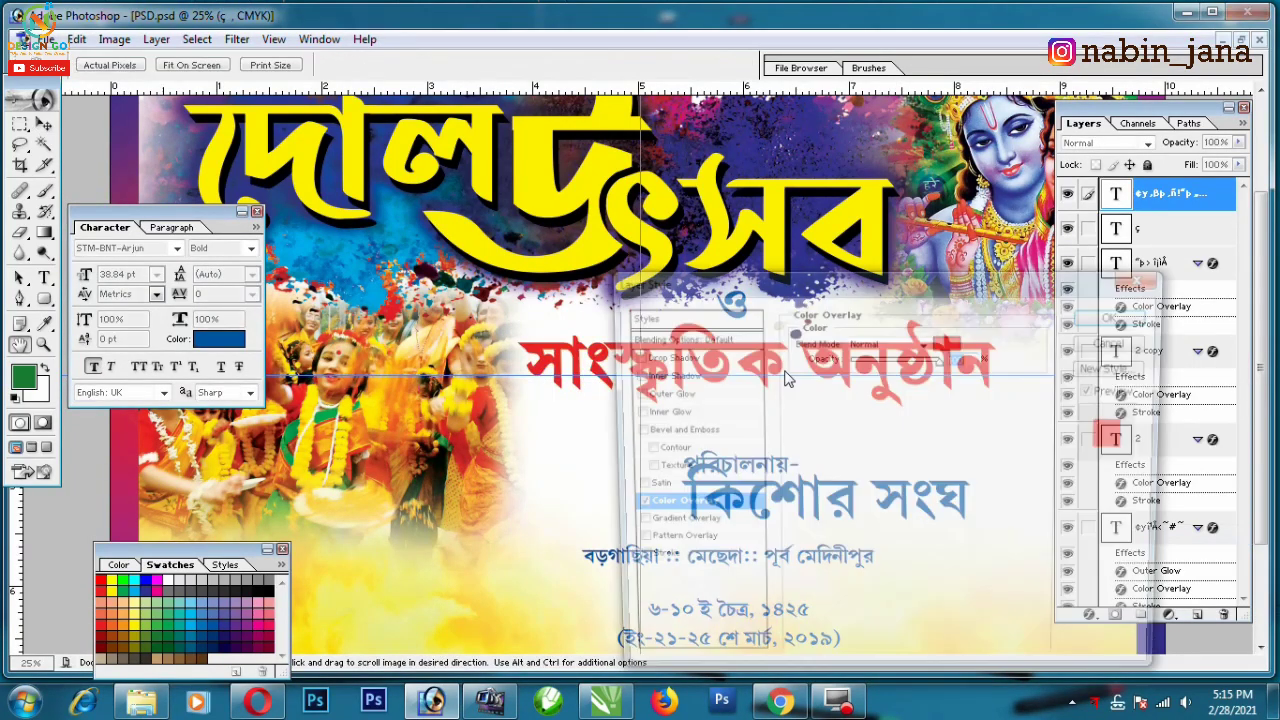
click(1115, 372)
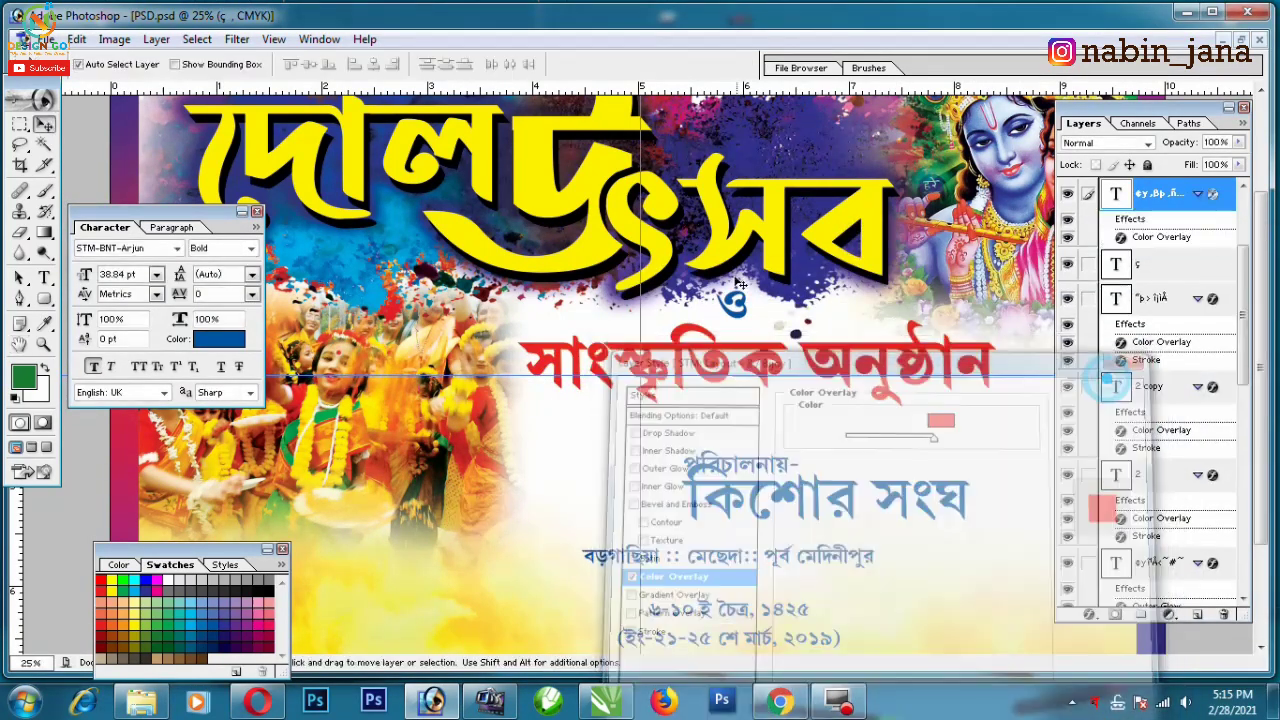
- Change the small ও text colour to purple
click(745, 312)
click(225, 339)
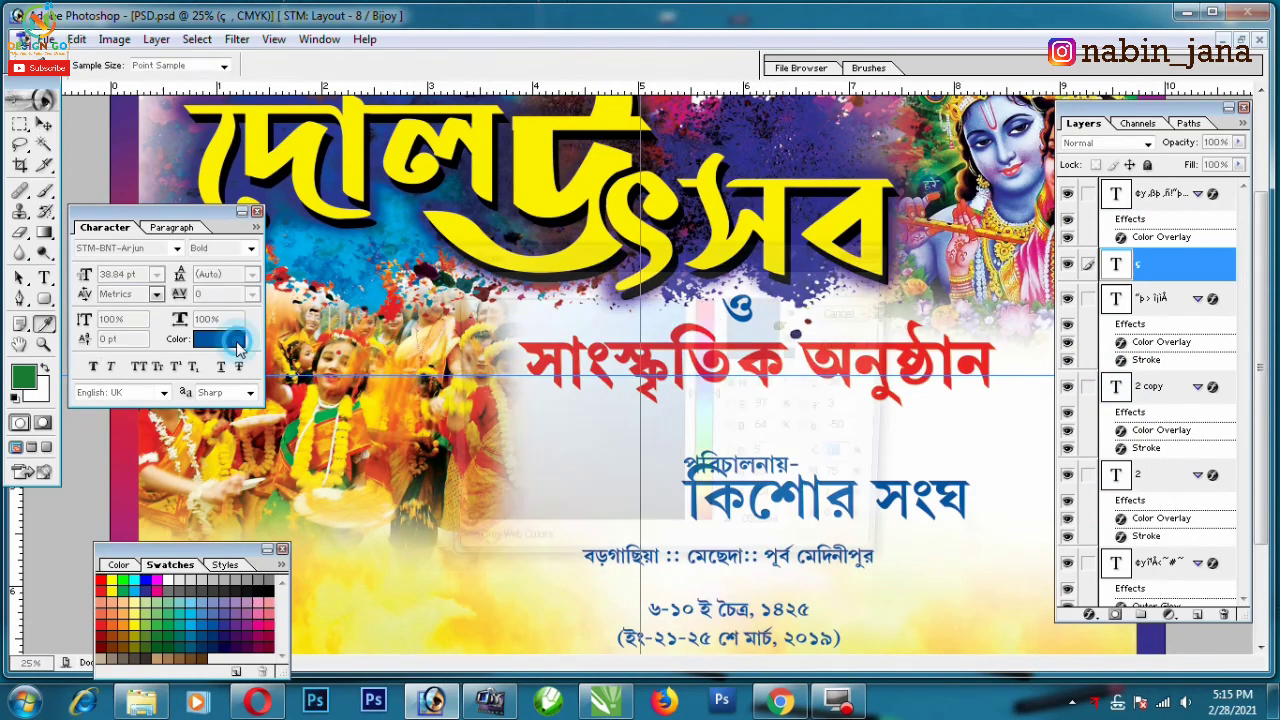
click(244, 627)
click(850, 286)
key(v)
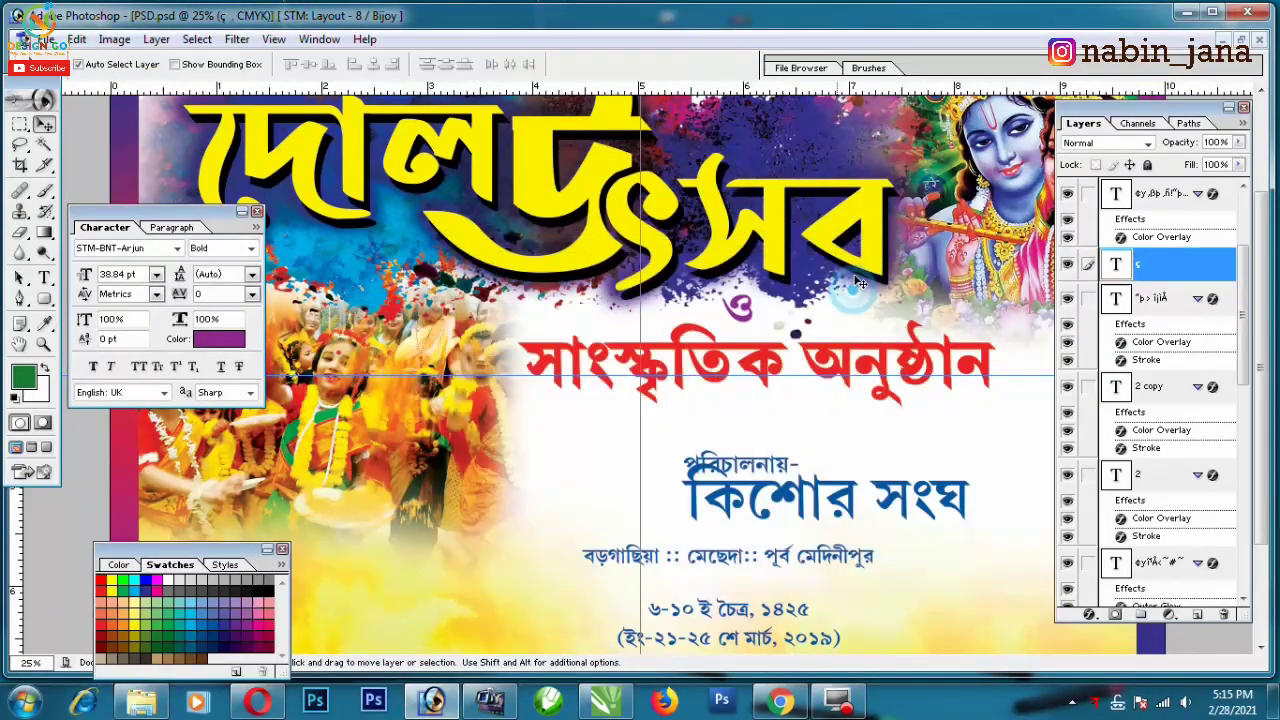
- Set the ও stroke's thickness and colour it white, then fit the poster in view
click(1093, 618)
click(1130, 600)
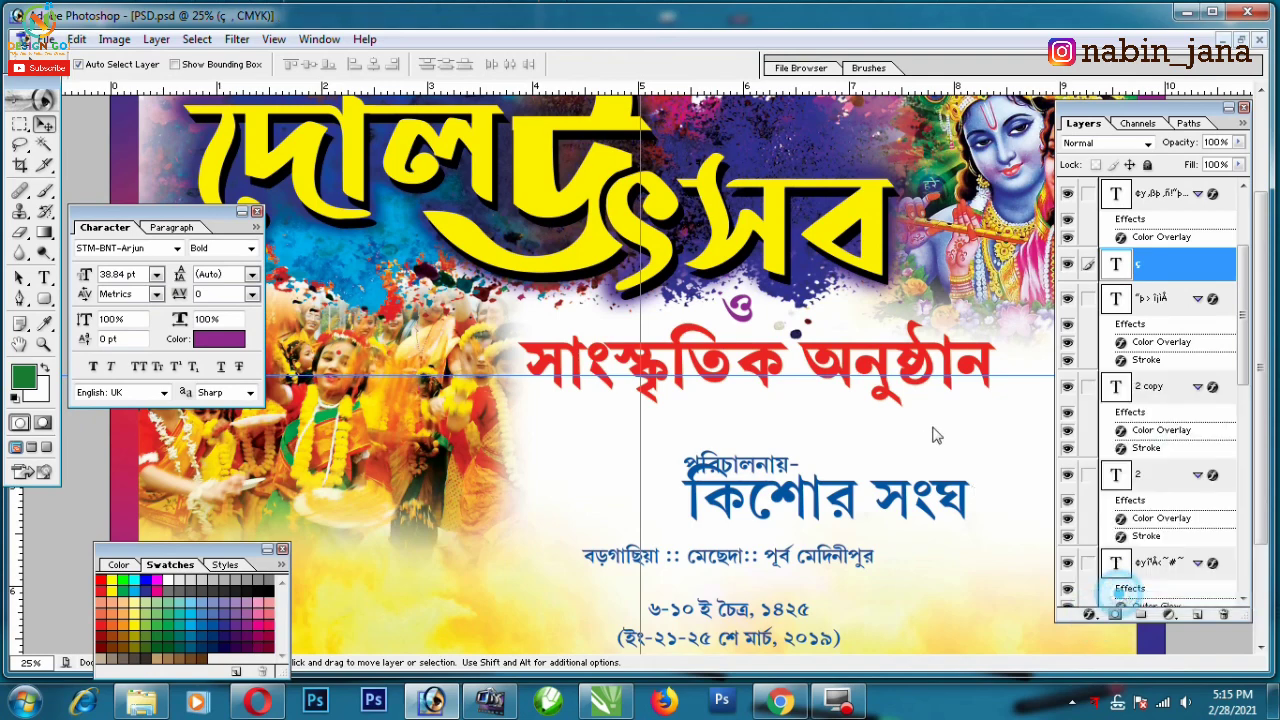
click(855, 413)
click(829, 520)
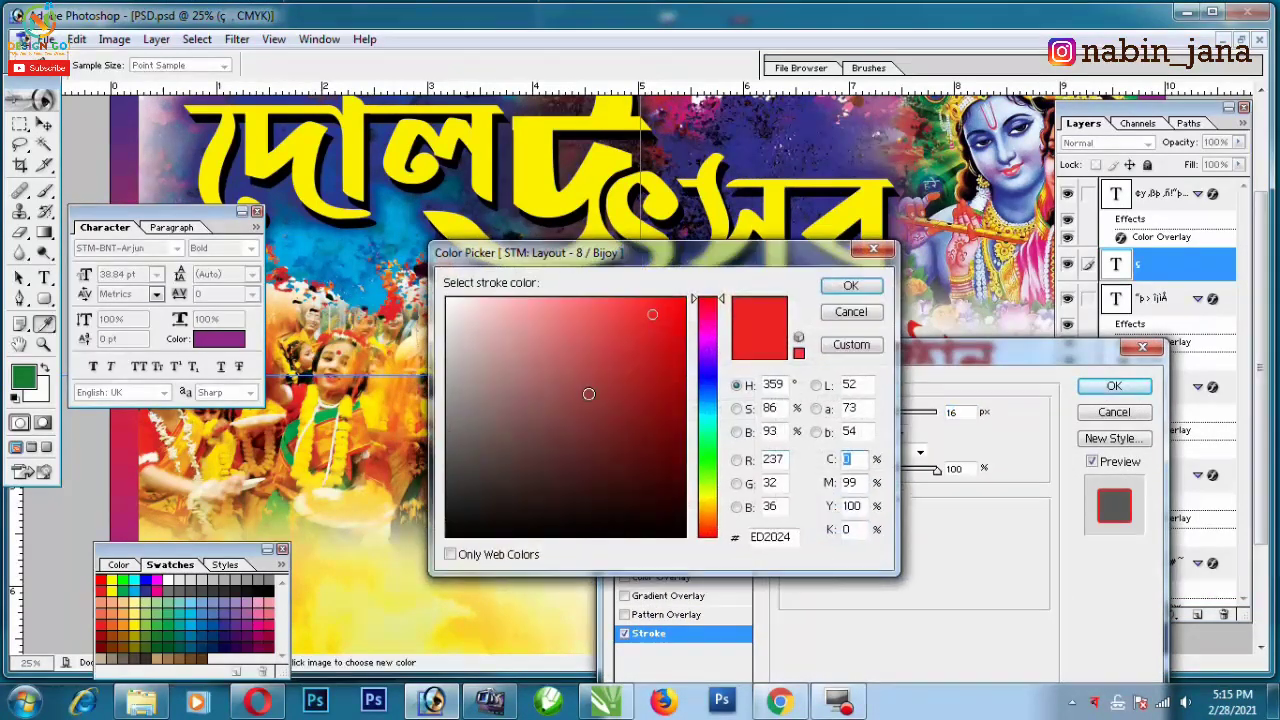
click(446, 293)
click(850, 287)
click(1117, 387)
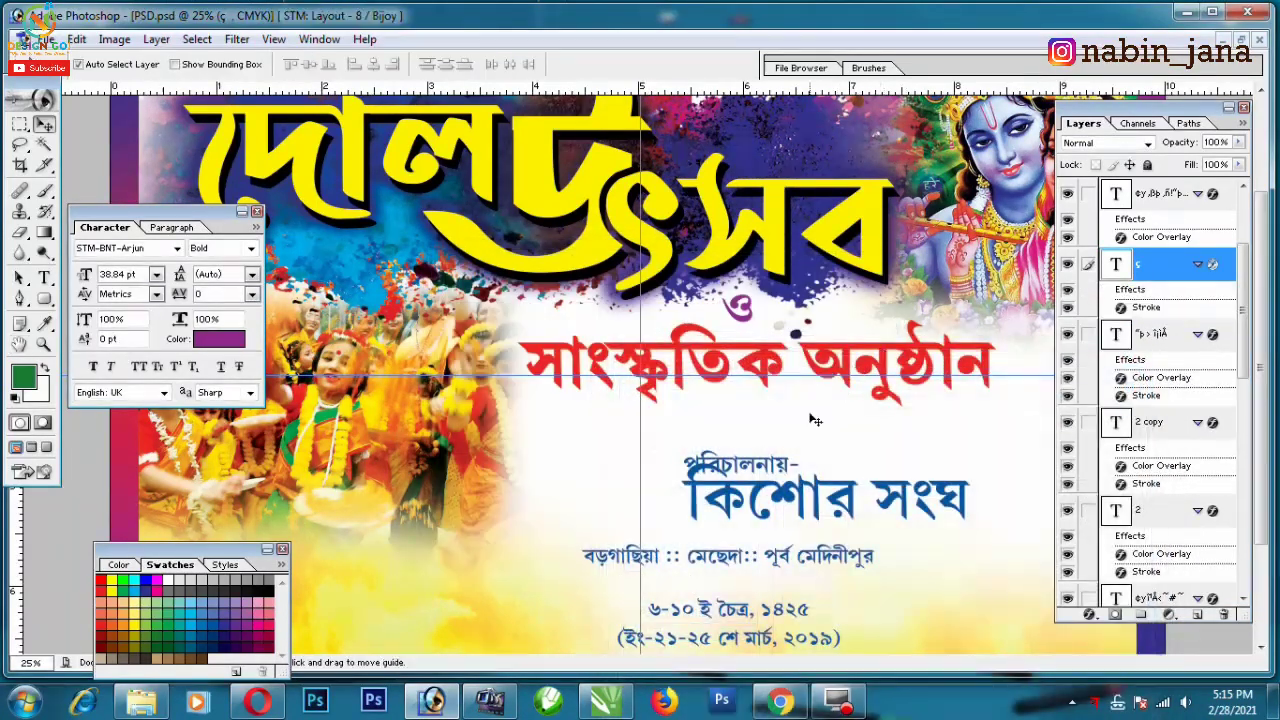
key(ctrl+0)
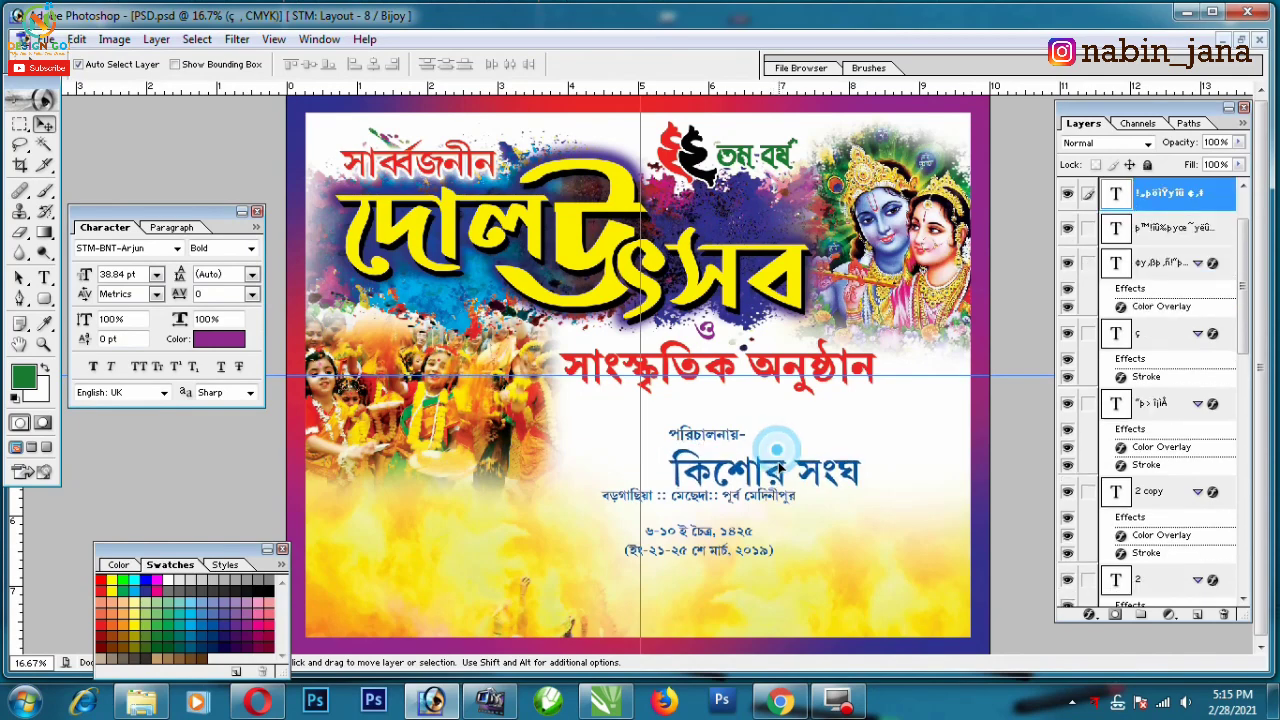
- Move and enlarge কিশোর সংঘ, and set its font to STM-BNT-Ishita
drag(778, 460, 724, 437)
key(ctrl+t)
drag(860, 458, 856, 462)
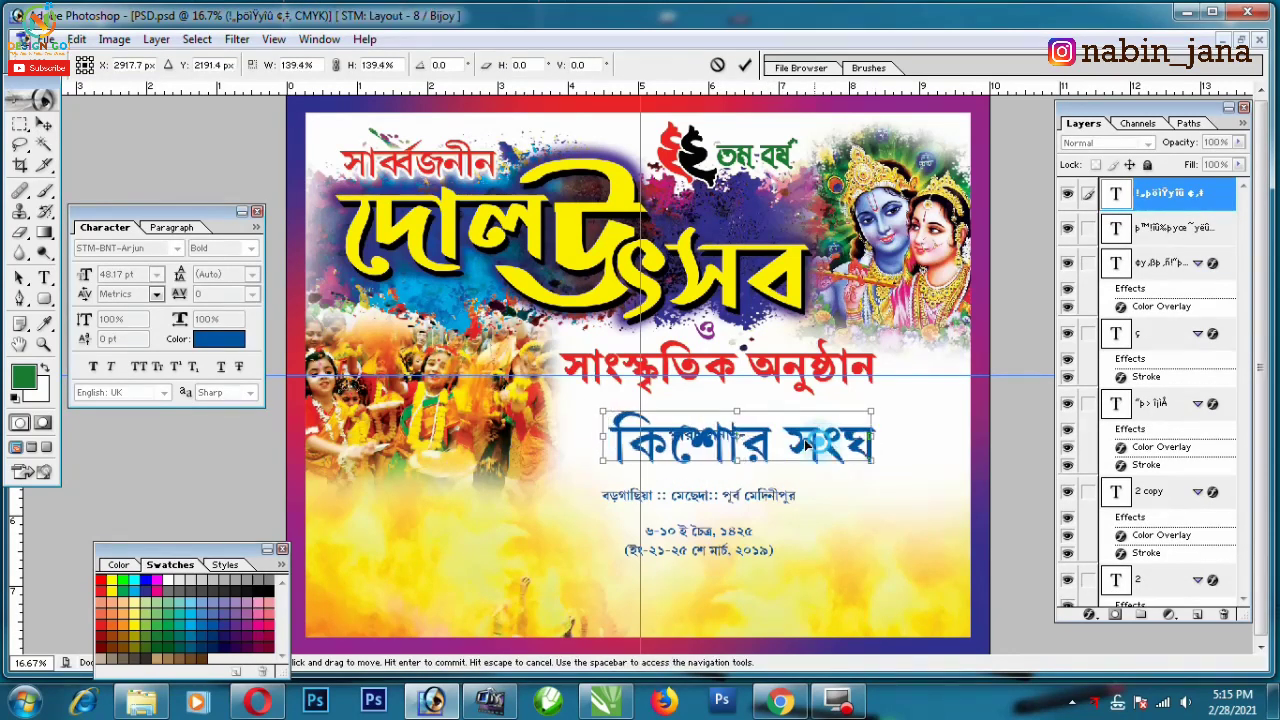
key(Return)
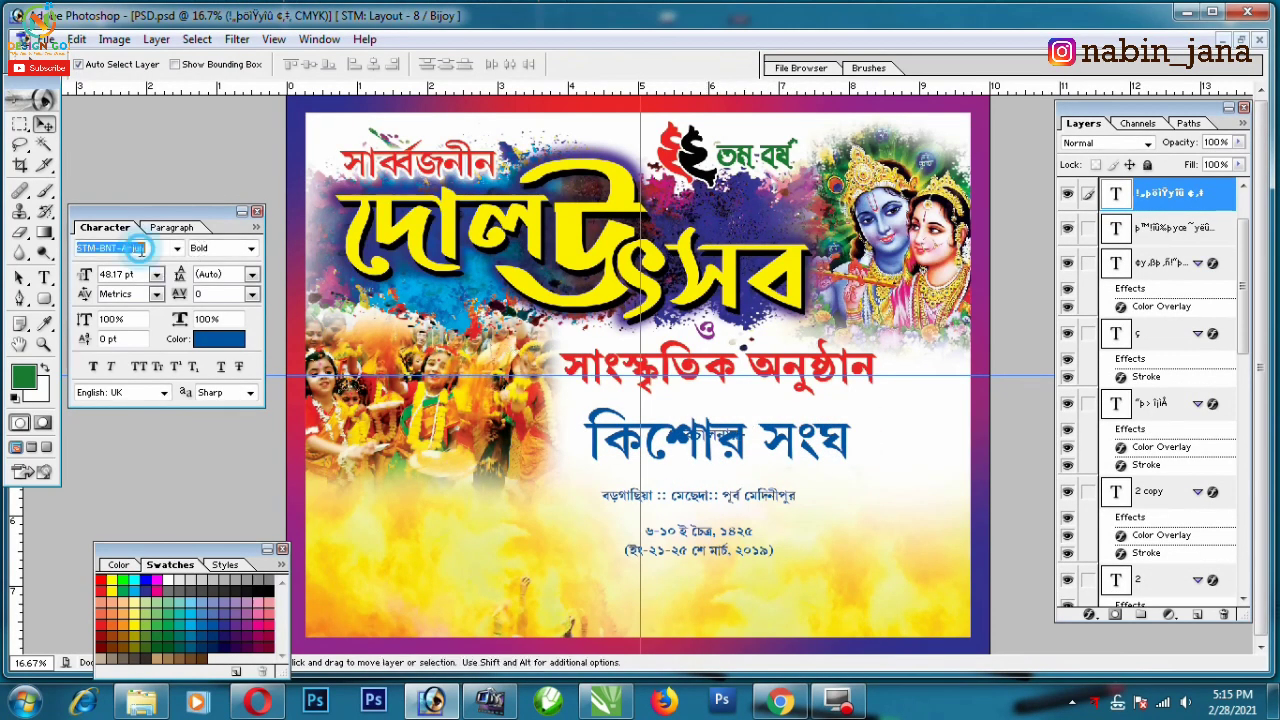
key(Down)
key(Down)
key(Down)
key(Down)
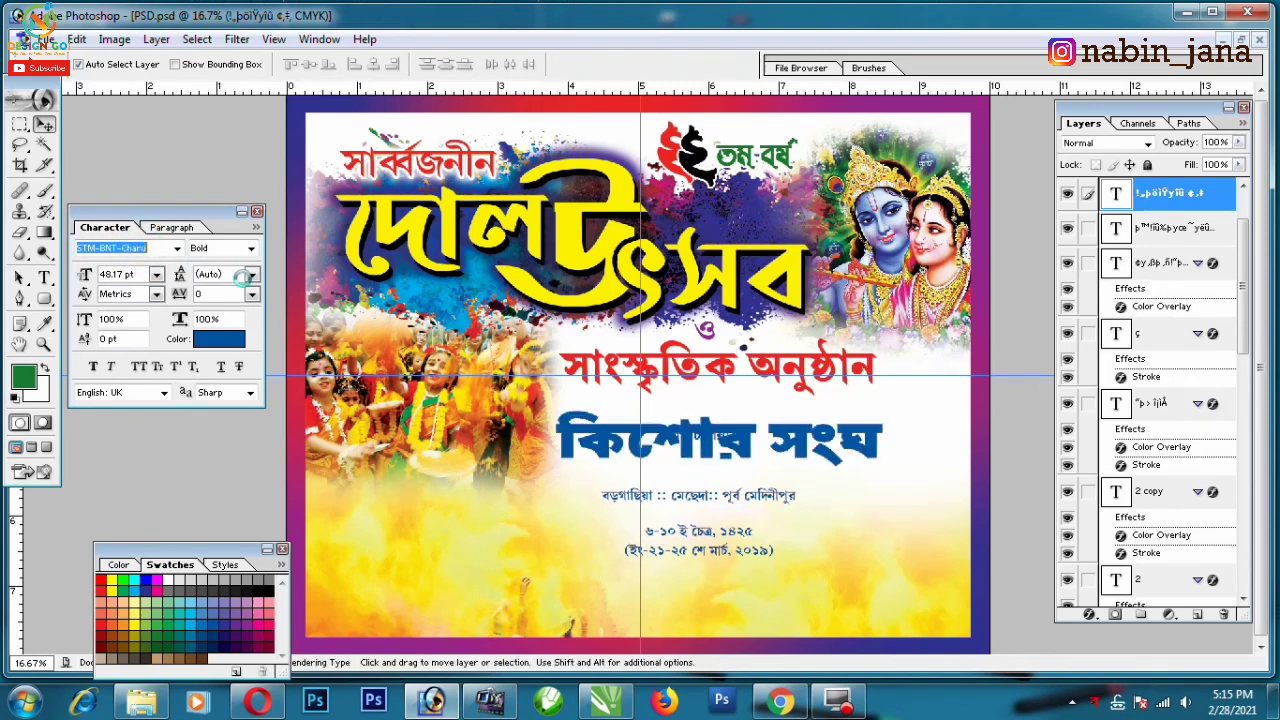
key(Down)
key(Down)
key(Down)
key(Down)
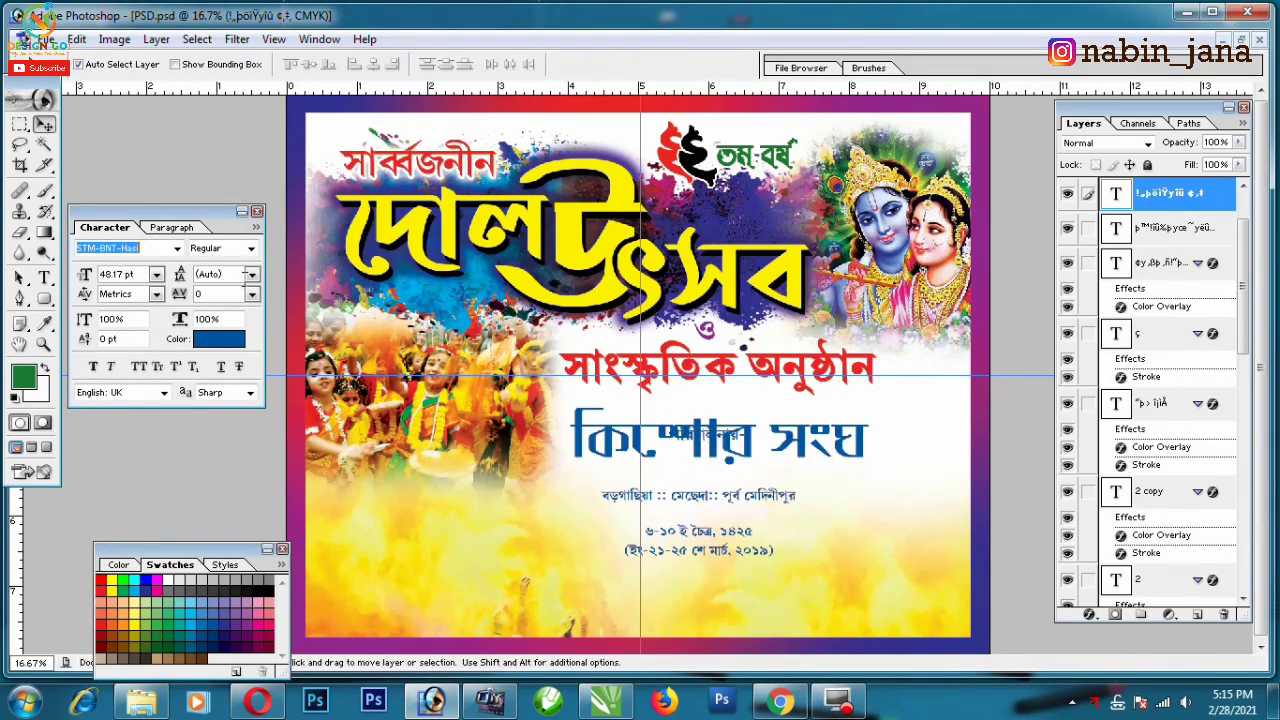
key(Down)
key(Down)
key(Down)
key(Down)
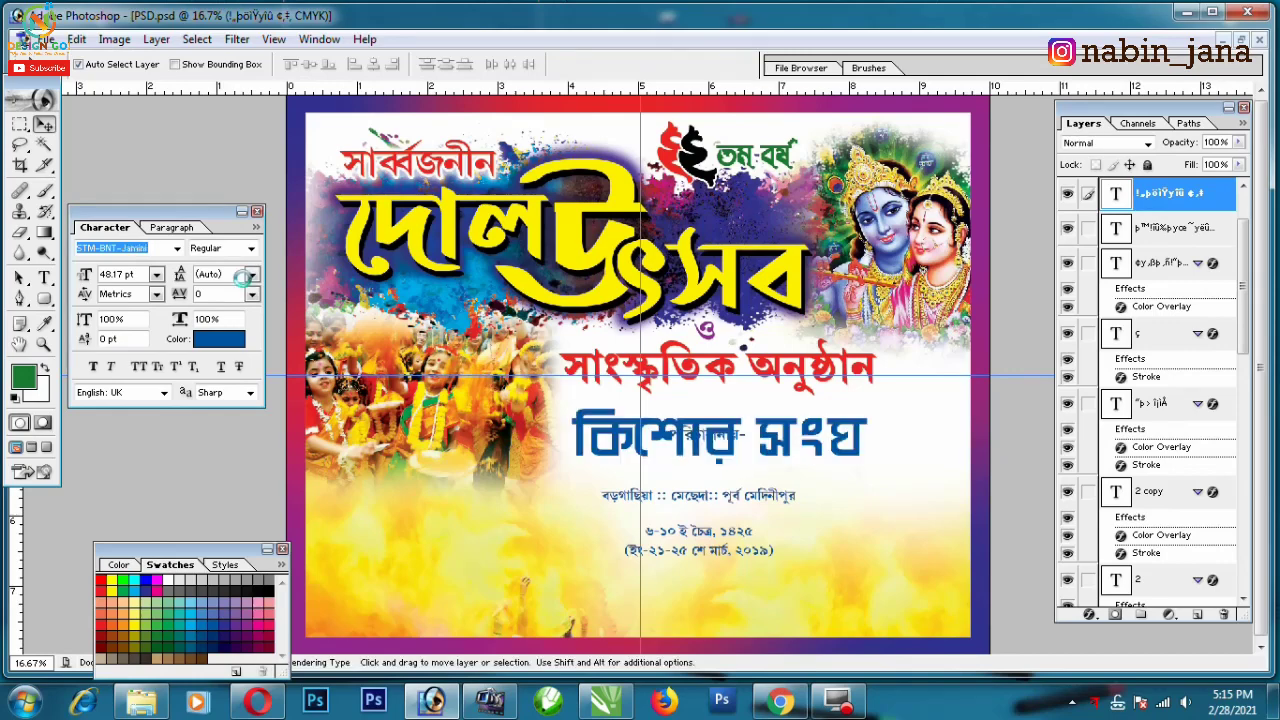
key(Down)
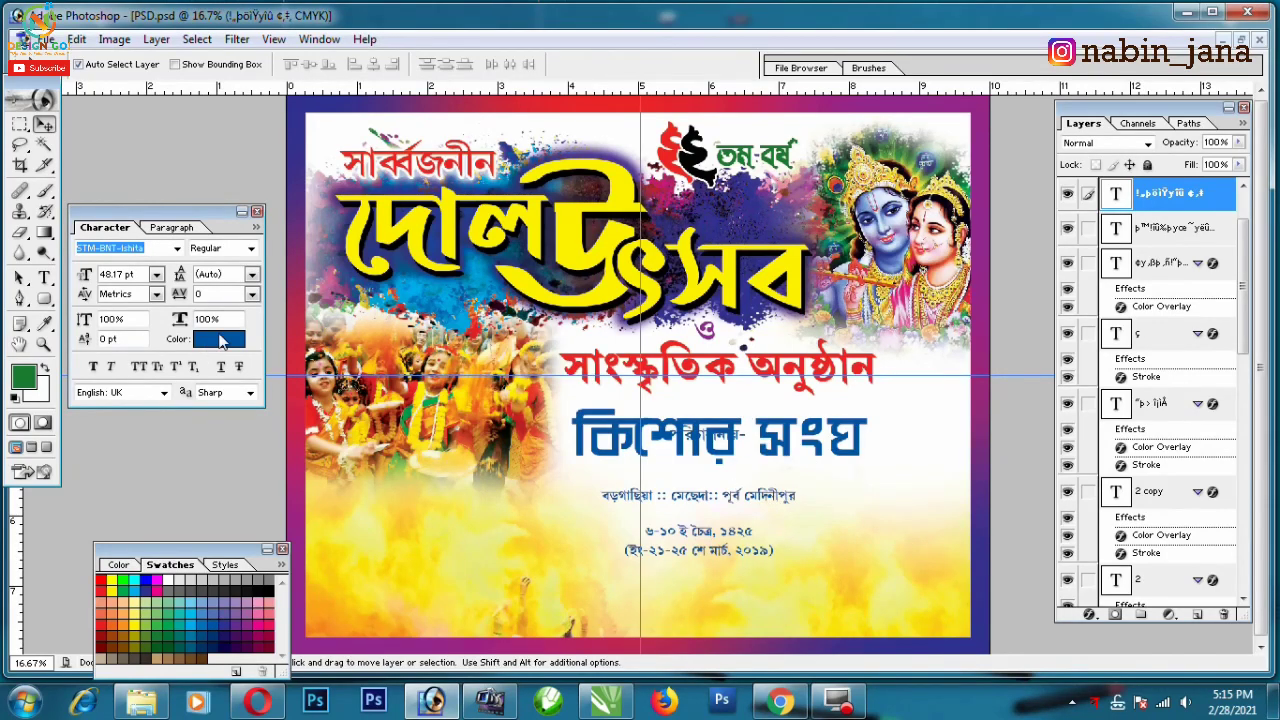
- Colour কিশোর সংঘ magenta with Faux Bold, then shrink it slightly
click(222, 340)
click(158, 580)
click(834, 285)
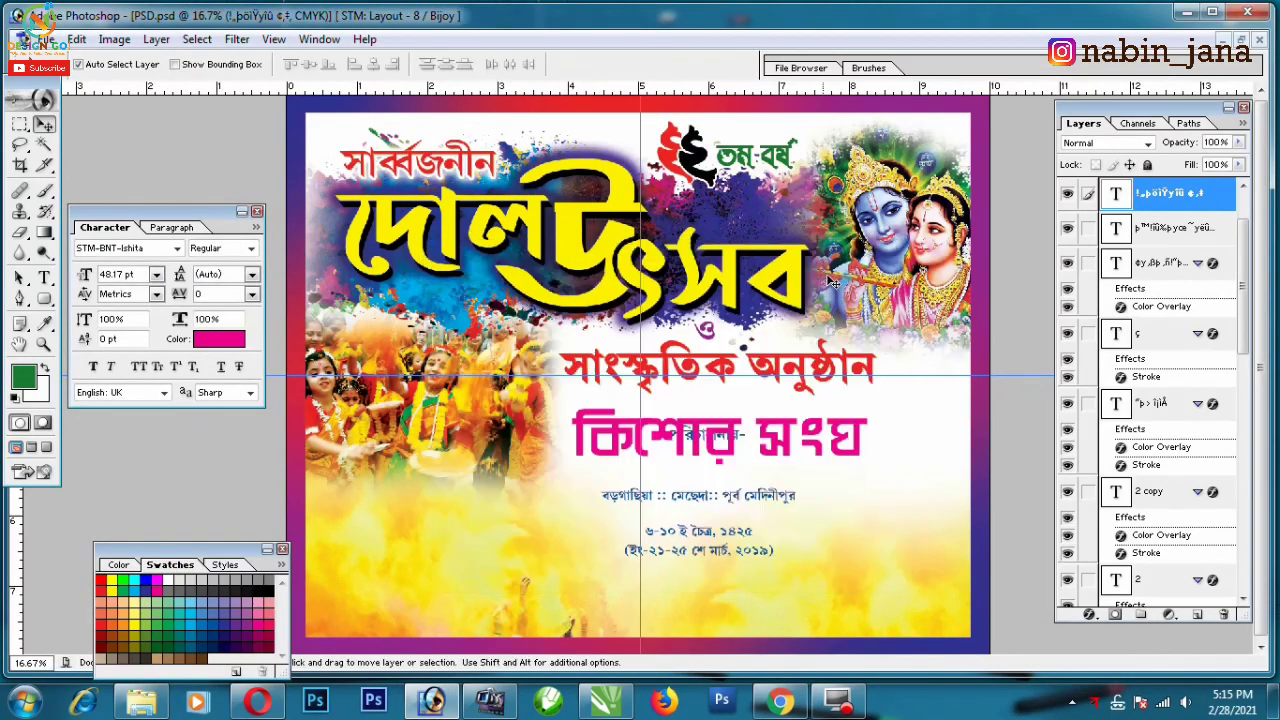
click(93, 367)
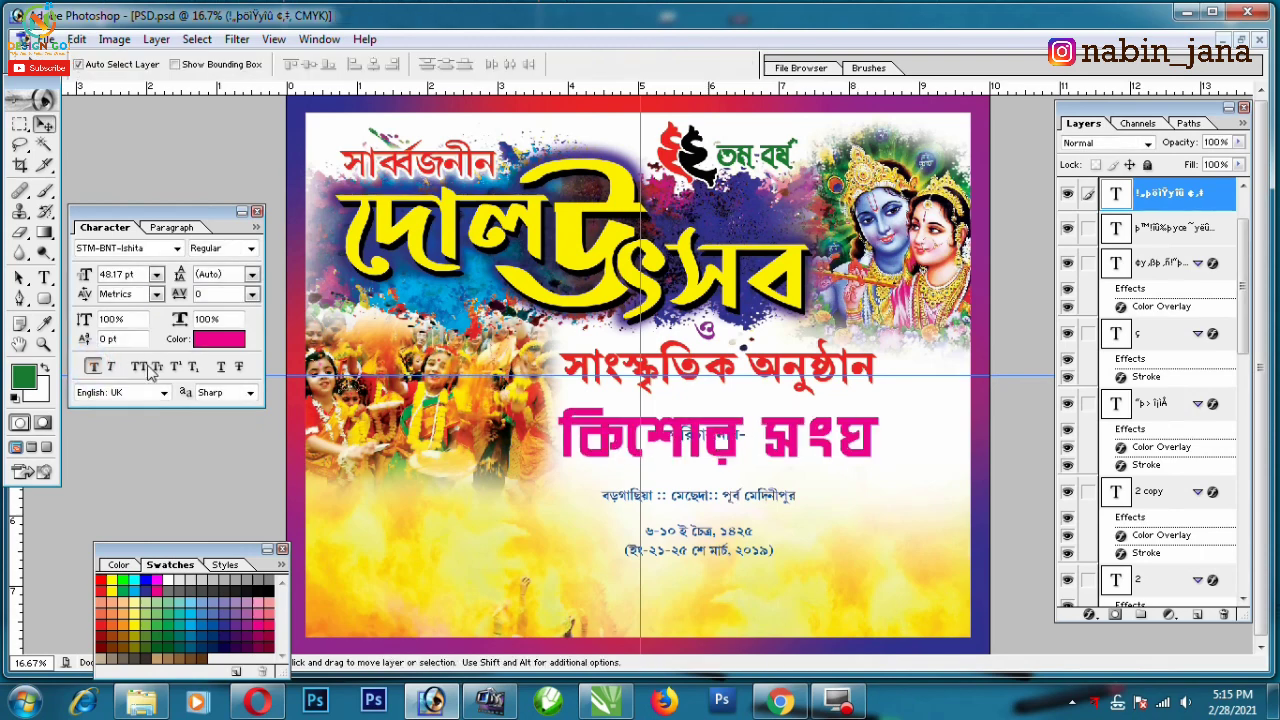
key(ctrl+t)
drag(878, 477, 858, 476)
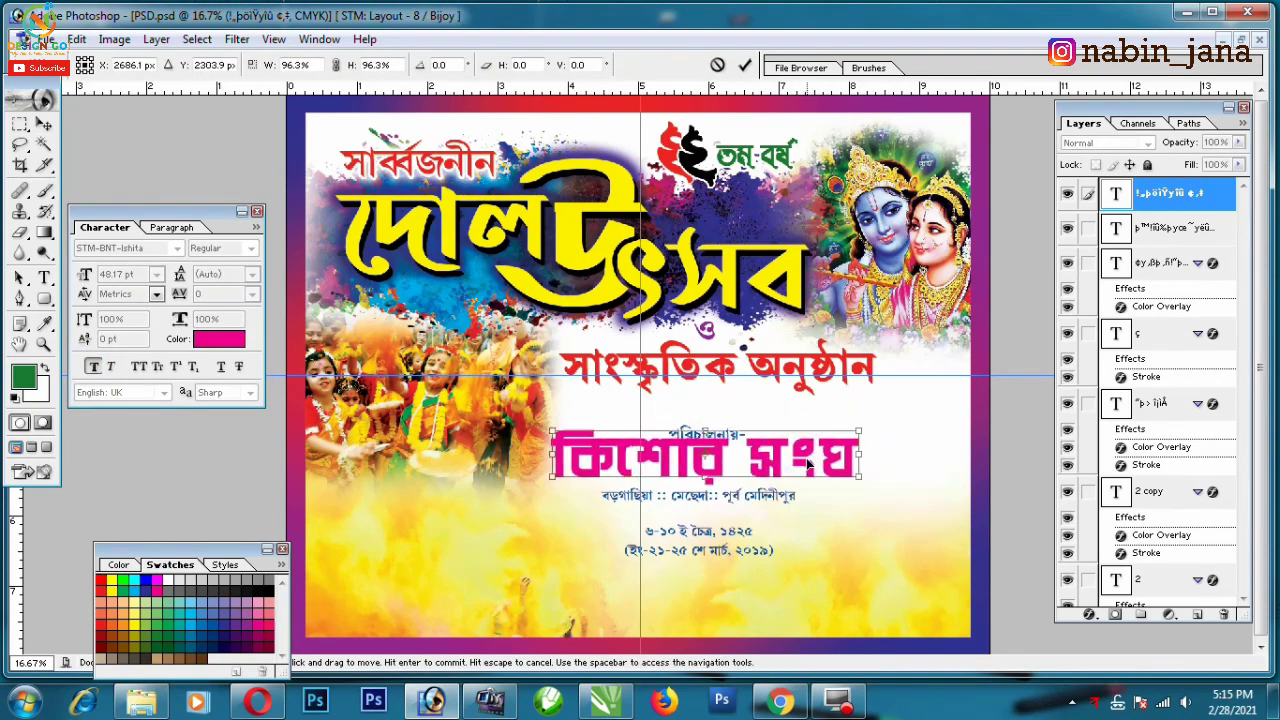
key(Return)
- Zoom in and move পরিচালনায়- up a little
key(ctrl+plus)
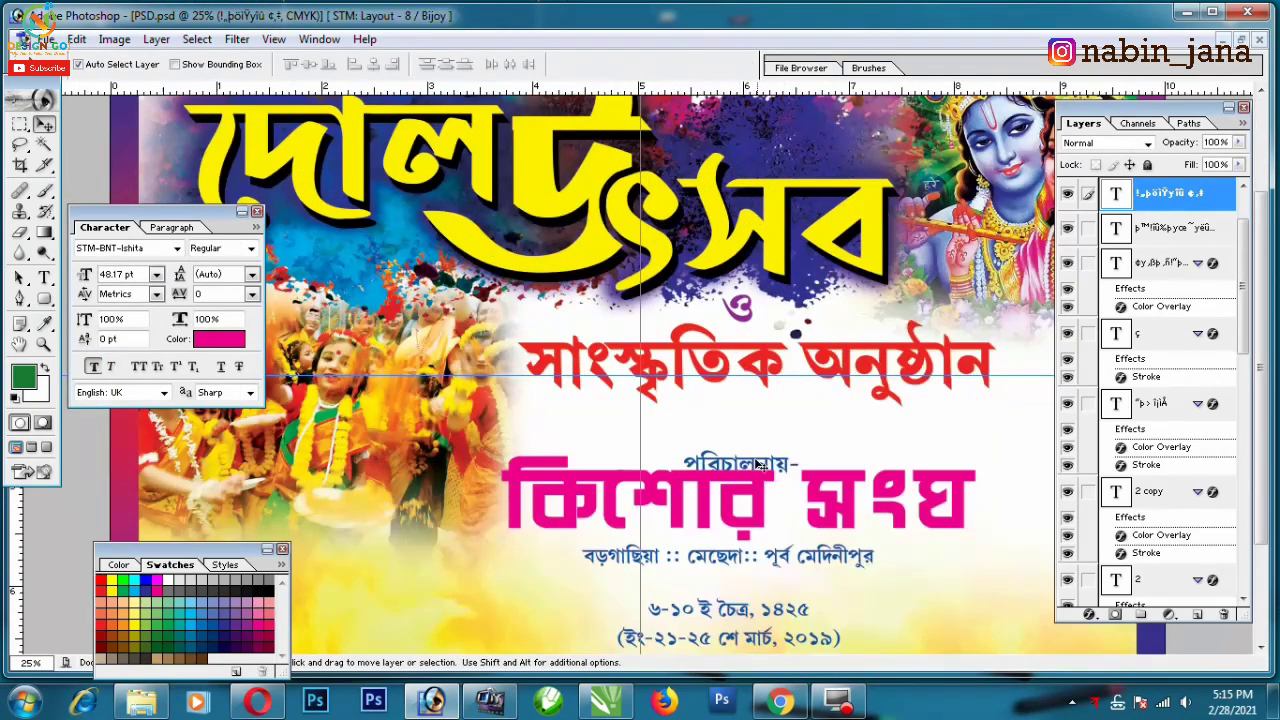
click(755, 463)
drag(770, 475, 728, 440)
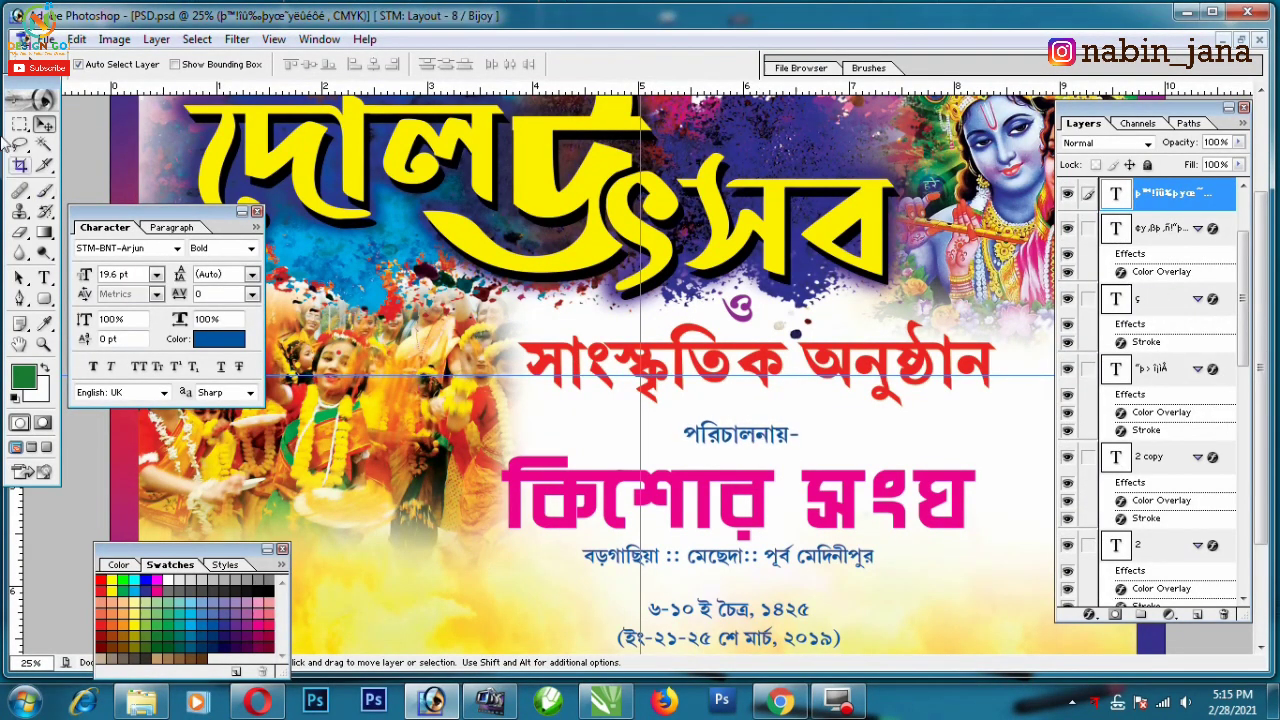
- Draw a green rounded-rectangle pill around পরিচালনায়-, rasterize it, and place it beneath the text
click(19, 125)
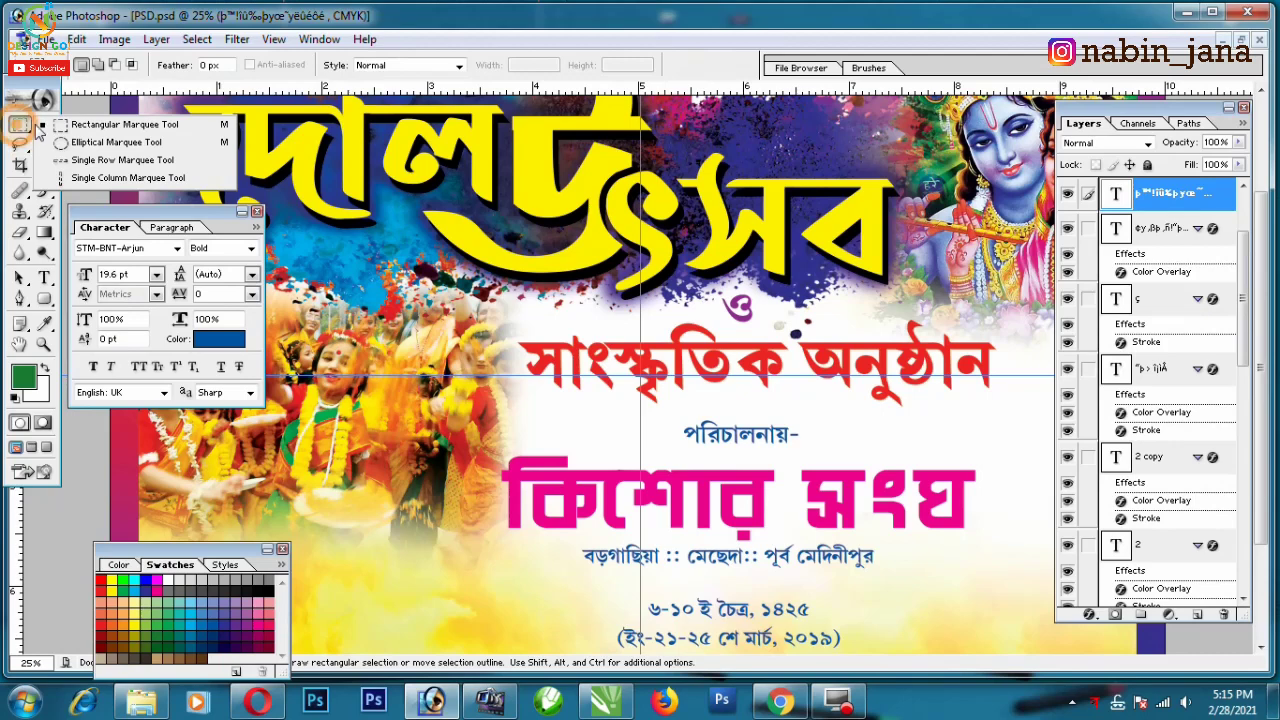
click(43, 296)
click(43, 301)
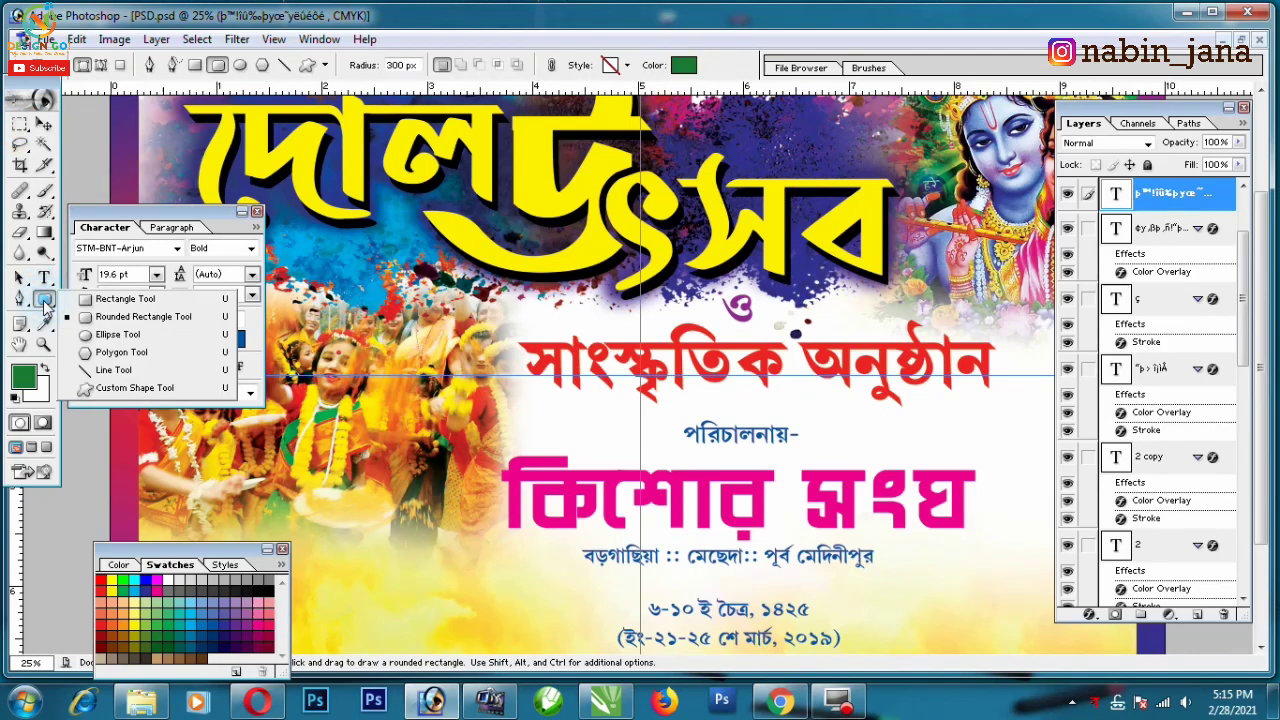
click(217, 65)
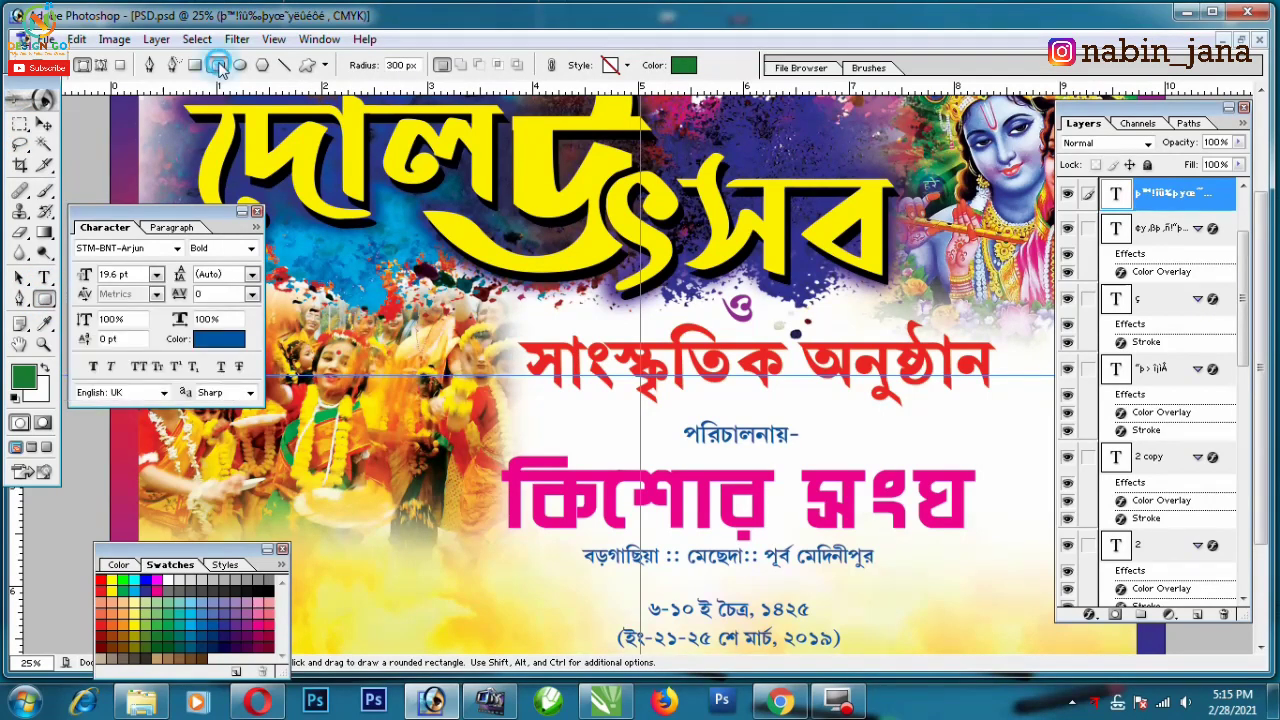
drag(666, 411, 827, 452)
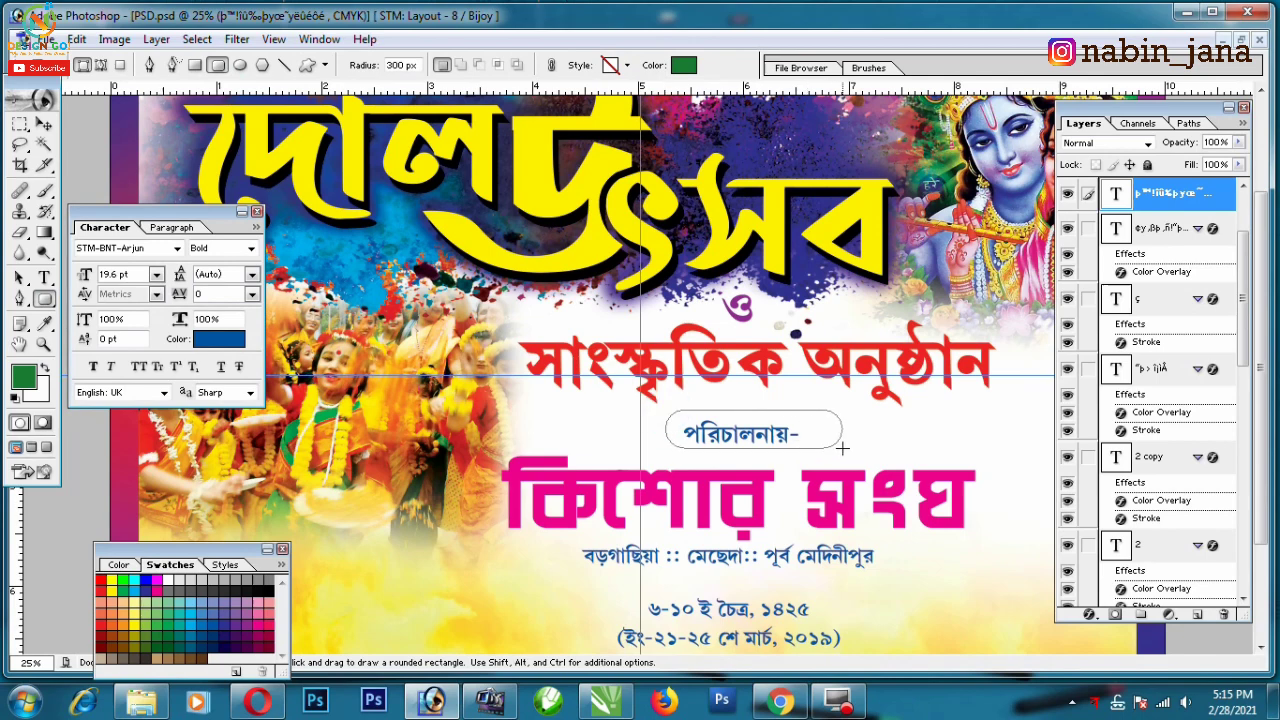
right_click(1150, 192)
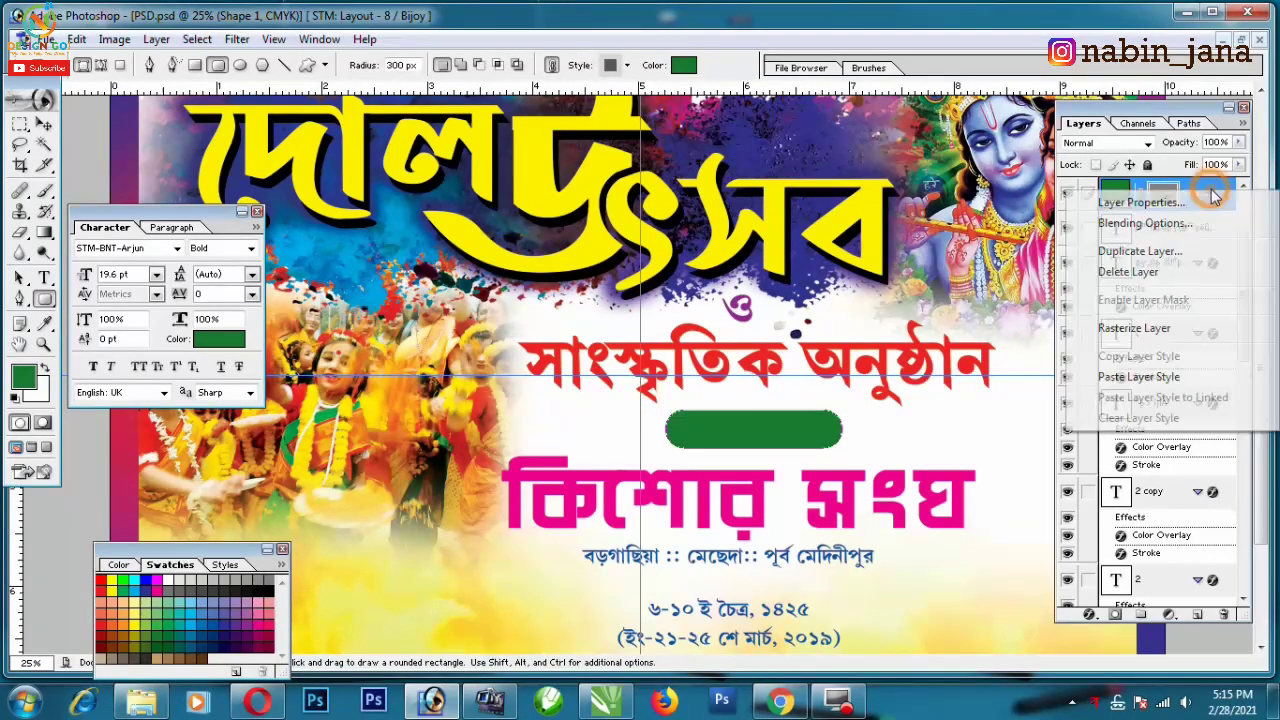
click(1134, 329)
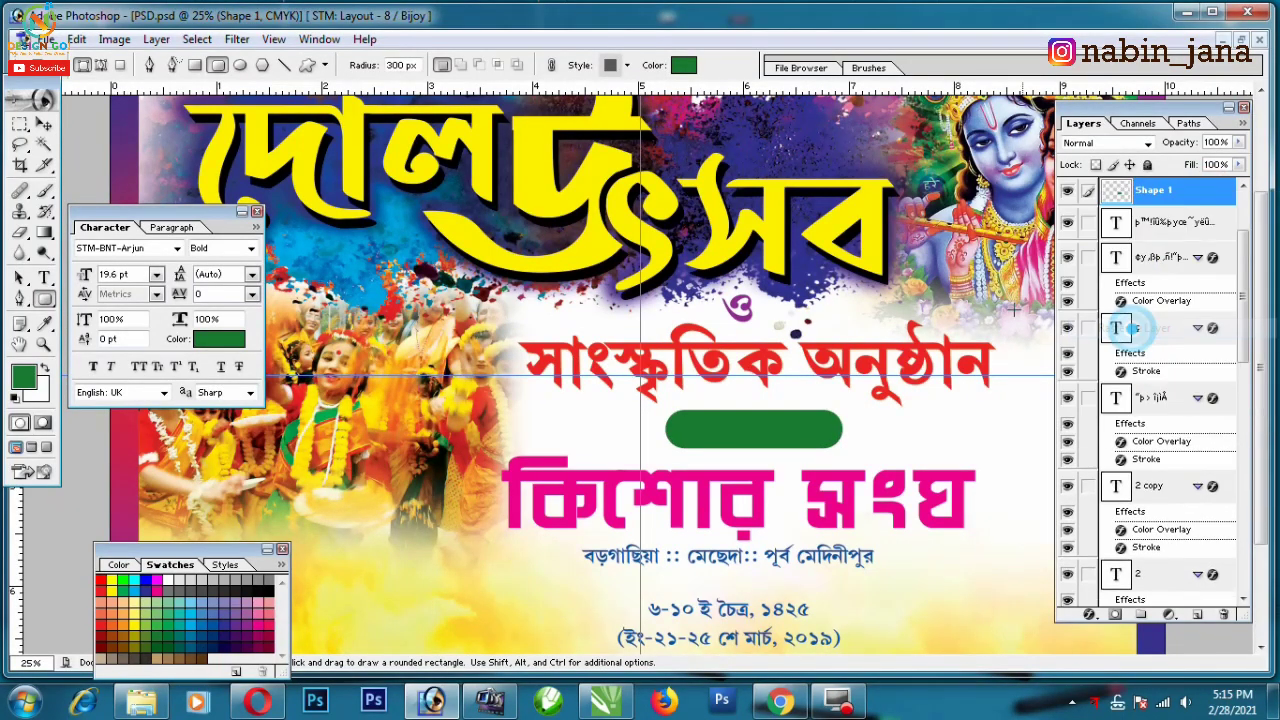
click(44, 124)
drag(786, 436, 775, 442)
key(ctrl+bracketleft)
key(ctrl+bracketleft)
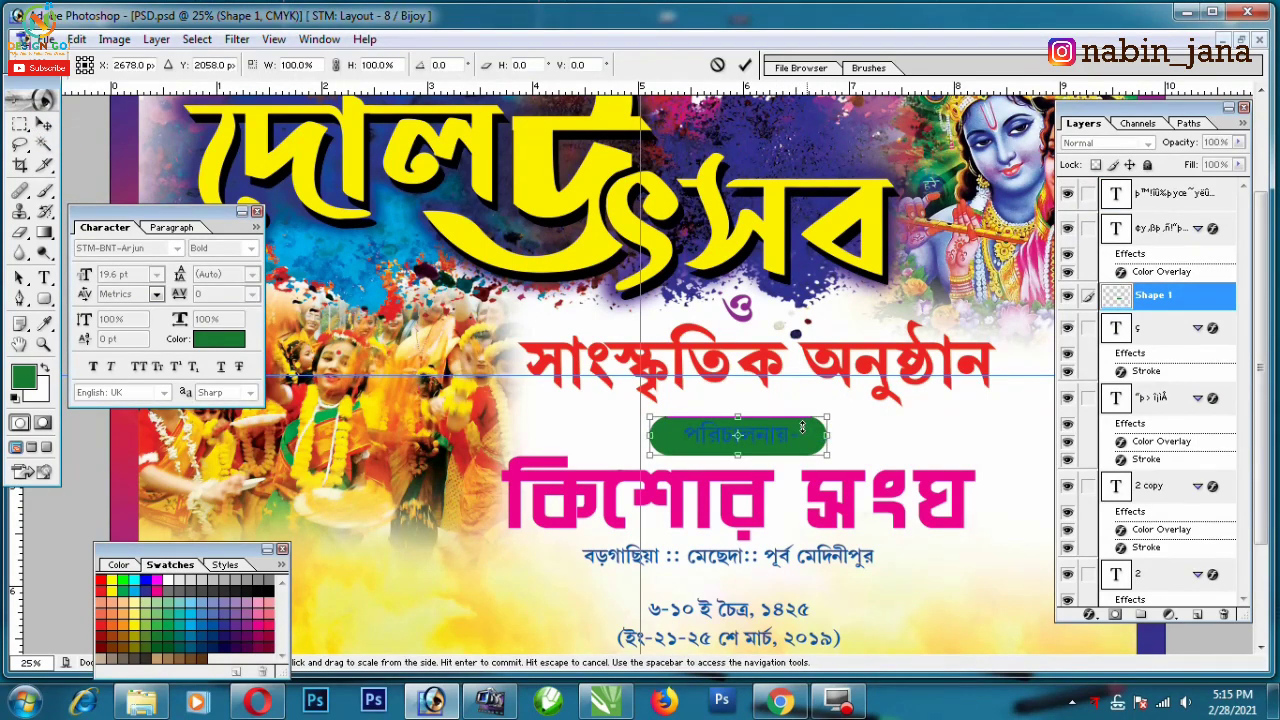
- Enlarge পরিচালনায়- to fill the pill and make it white
click(765, 440)
key(ctrl+t)
drag(796, 450, 815, 450)
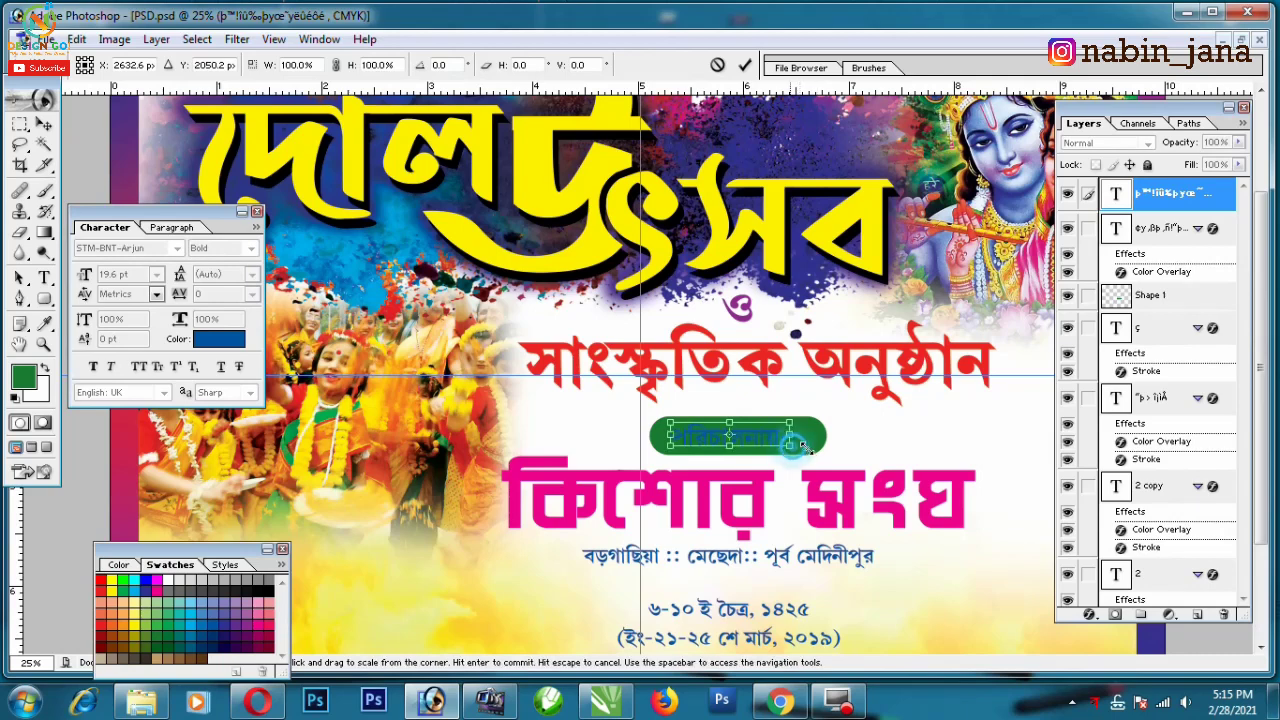
key(Return)
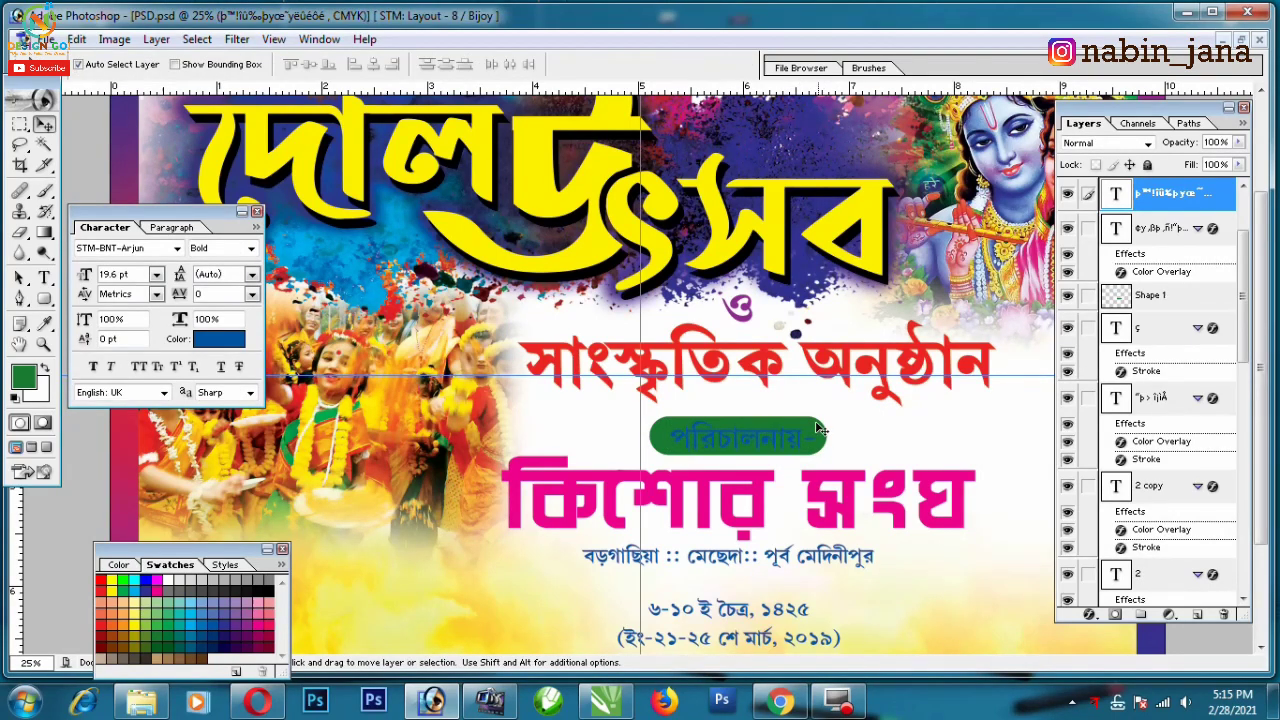
click(237, 342)
click(447, 297)
click(848, 284)
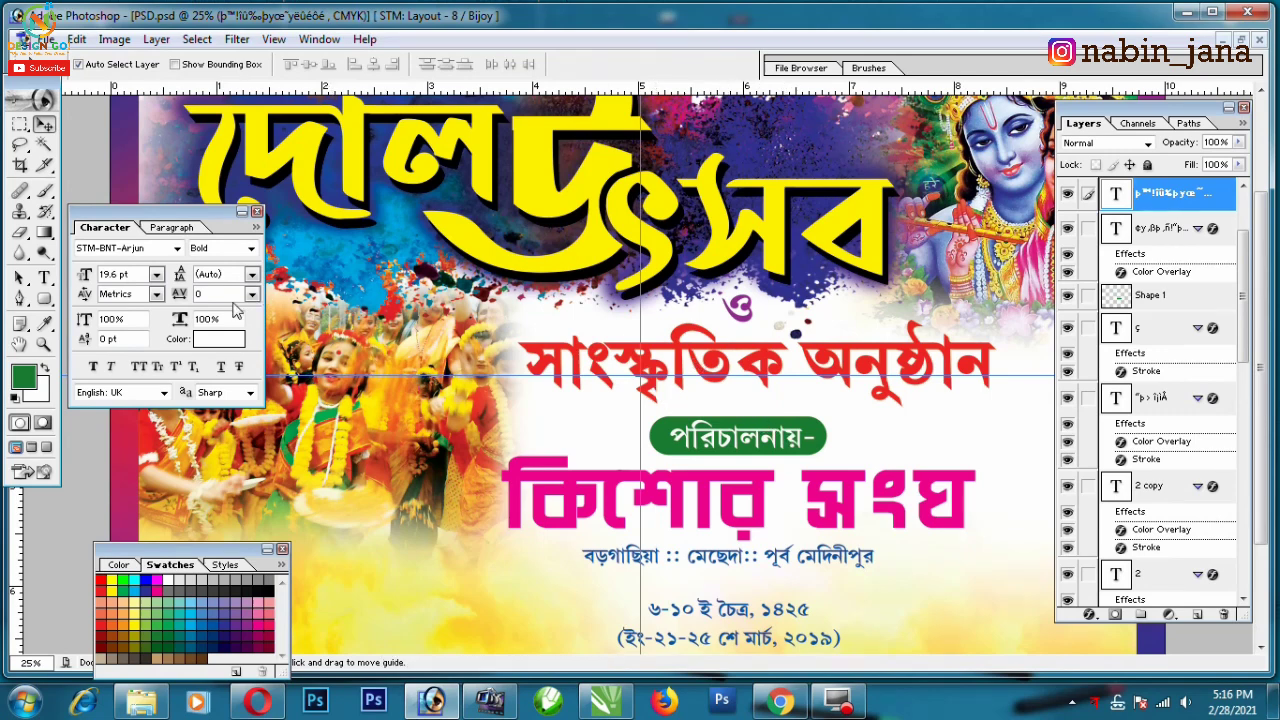
- Pick yellow as the text colour, then select the কিশোর সংঘ layer
click(221, 344)
click(112, 580)
click(846, 284)
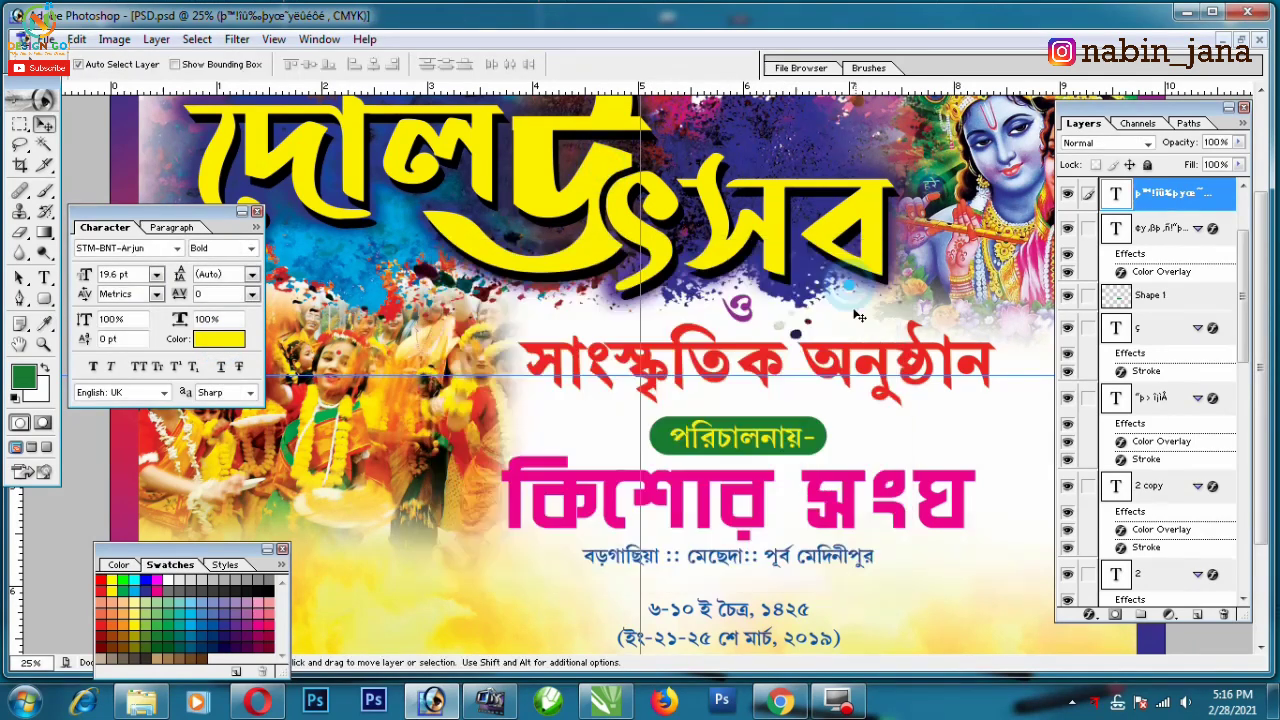
click(745, 480)
- Stretch কিশোর সংঘ slightly taller and thicken its white stroke
key(ctrl+t)
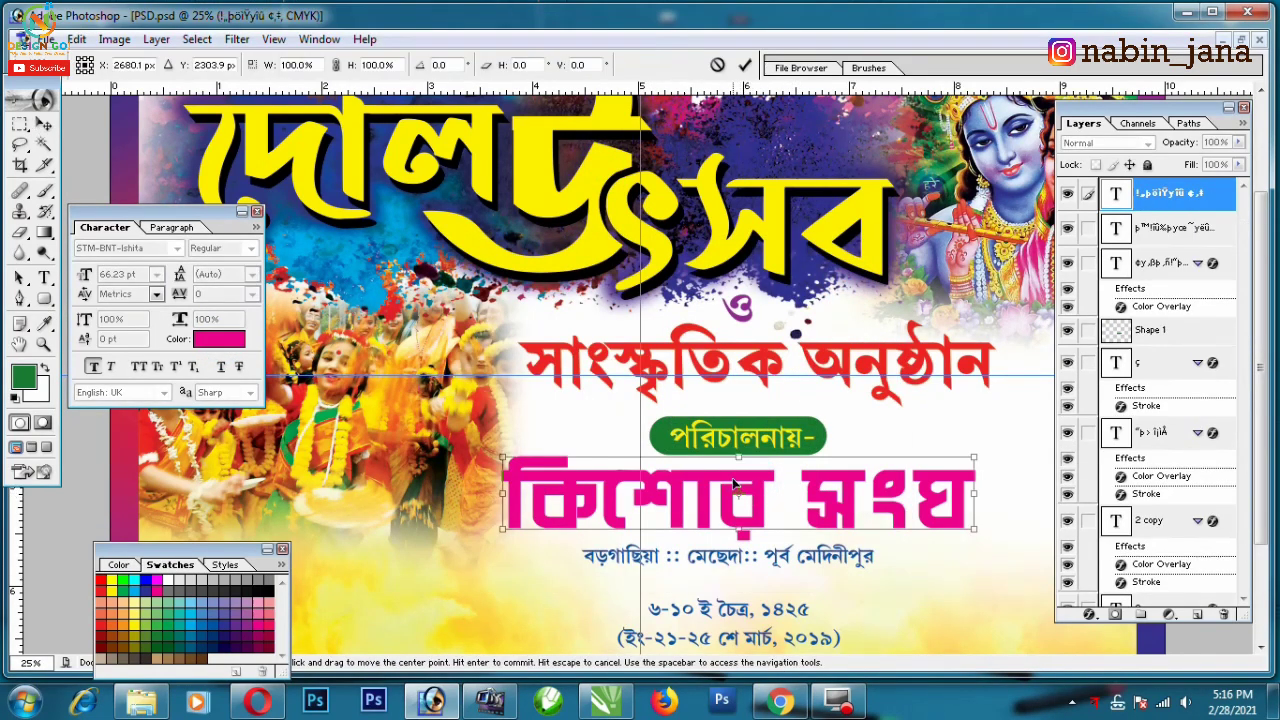
drag(750, 455, 753, 449)
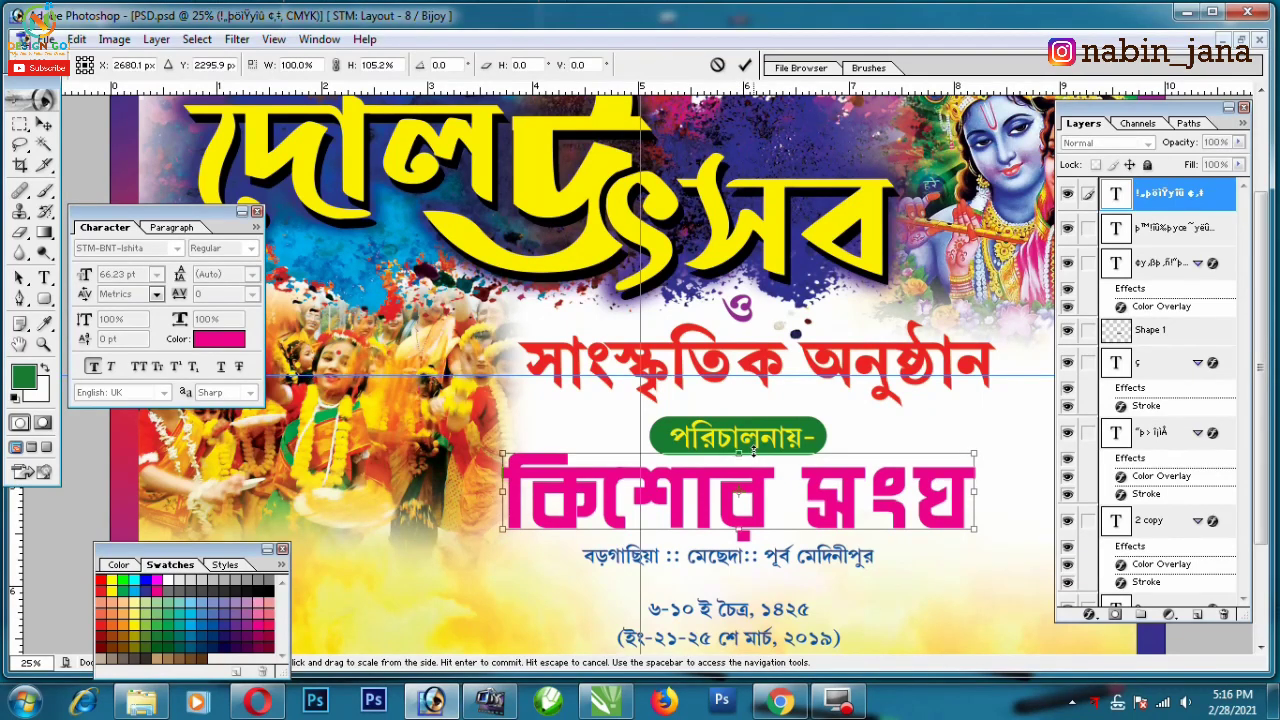
key(Return)
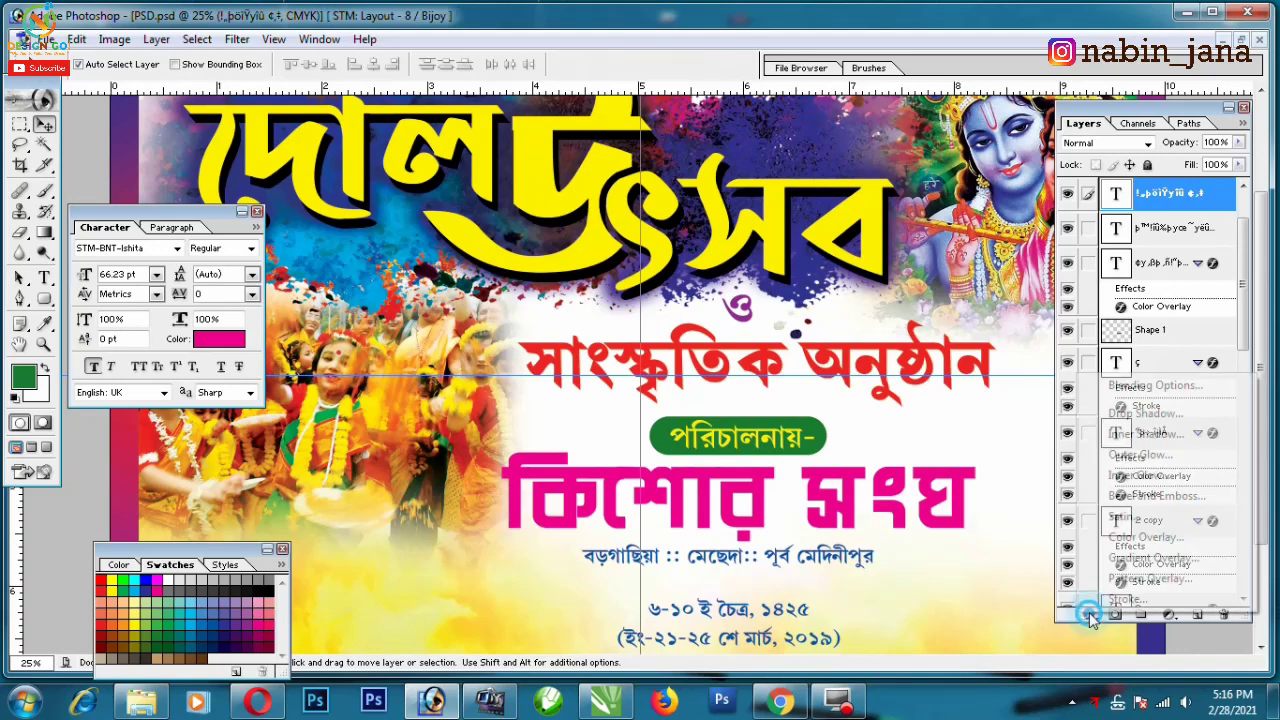
double_click(1140, 580)
click(854, 413)
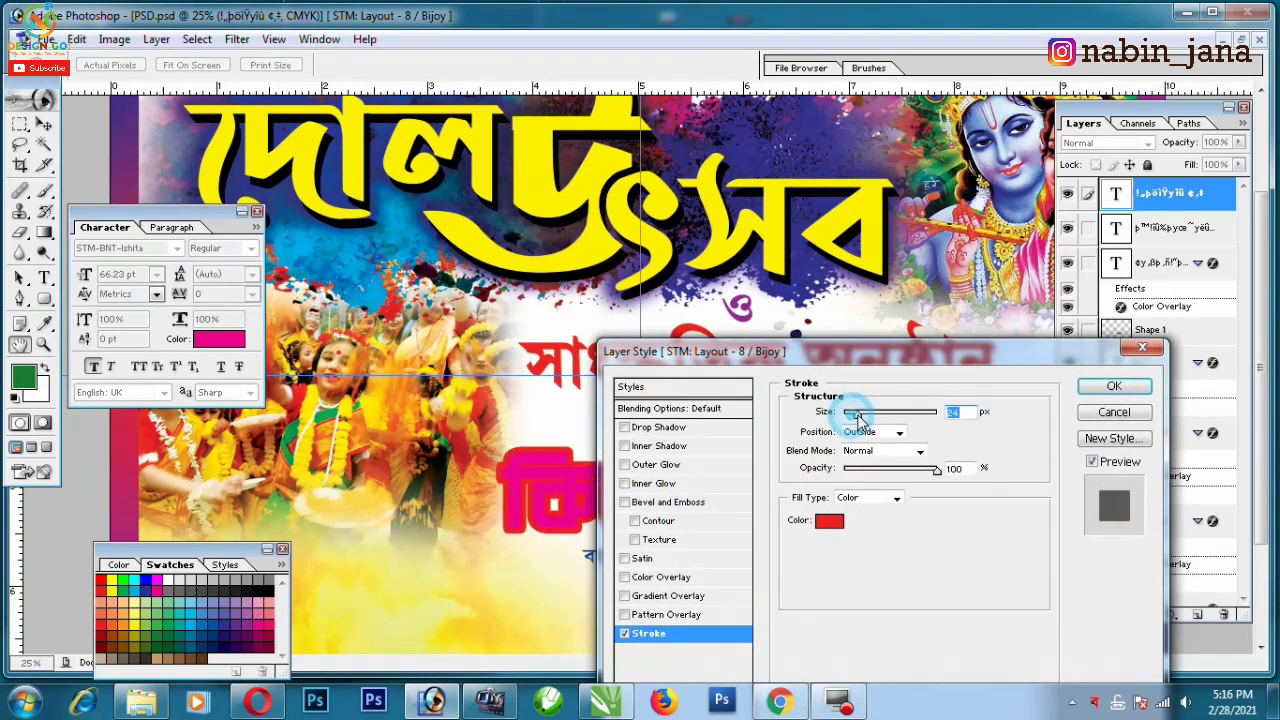
click(829, 520)
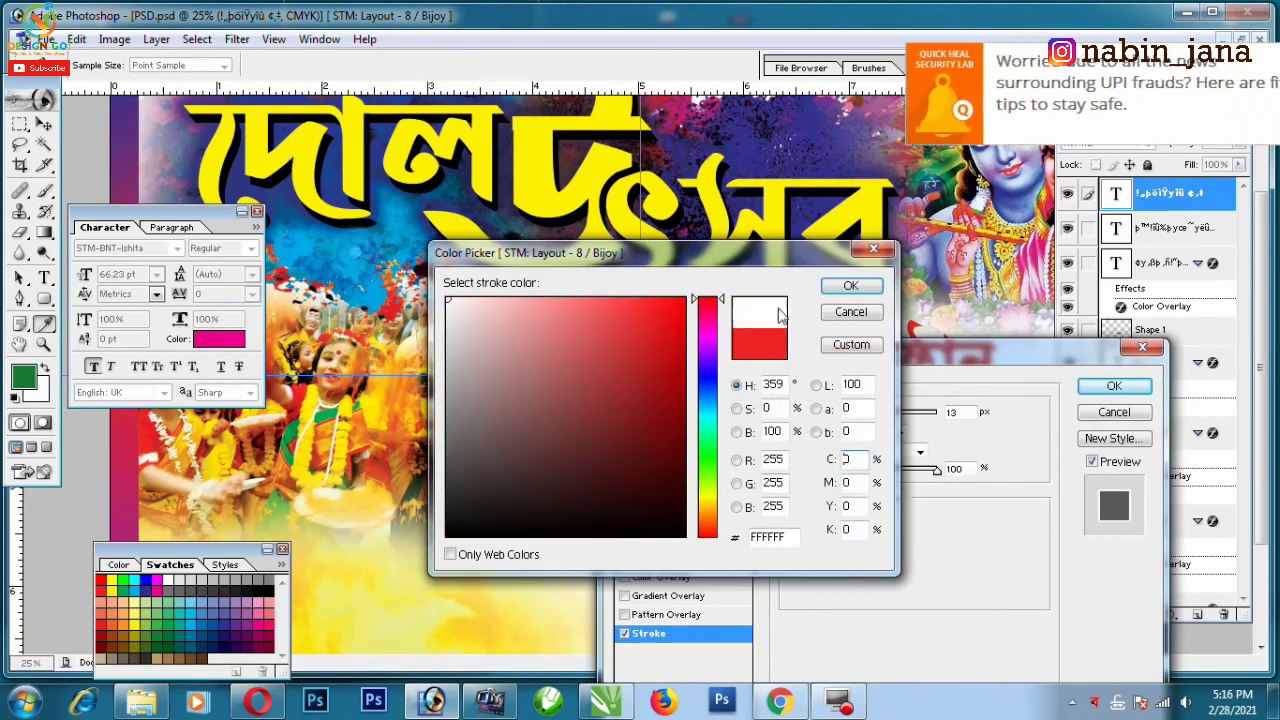
drag(880, 347, 969, 196)
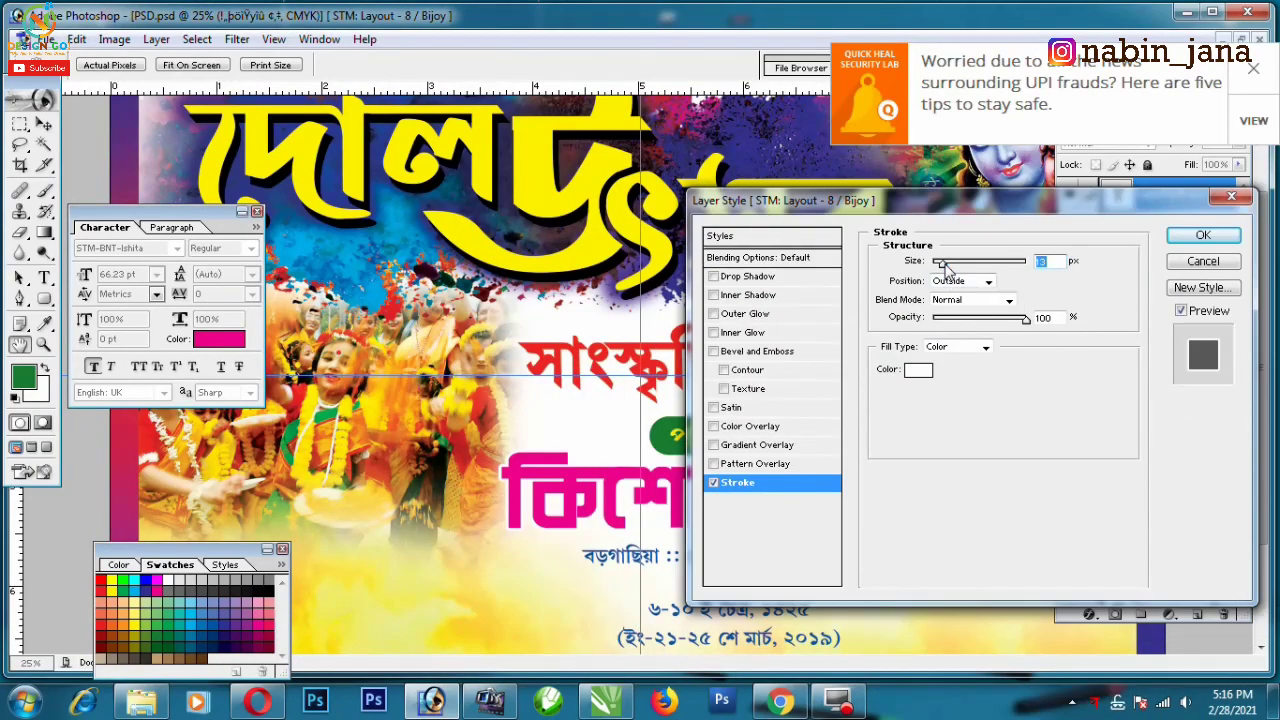
- Add a pink drop shadow with distance 30 and size 29 to কিশোর সংঘ
click(760, 278)
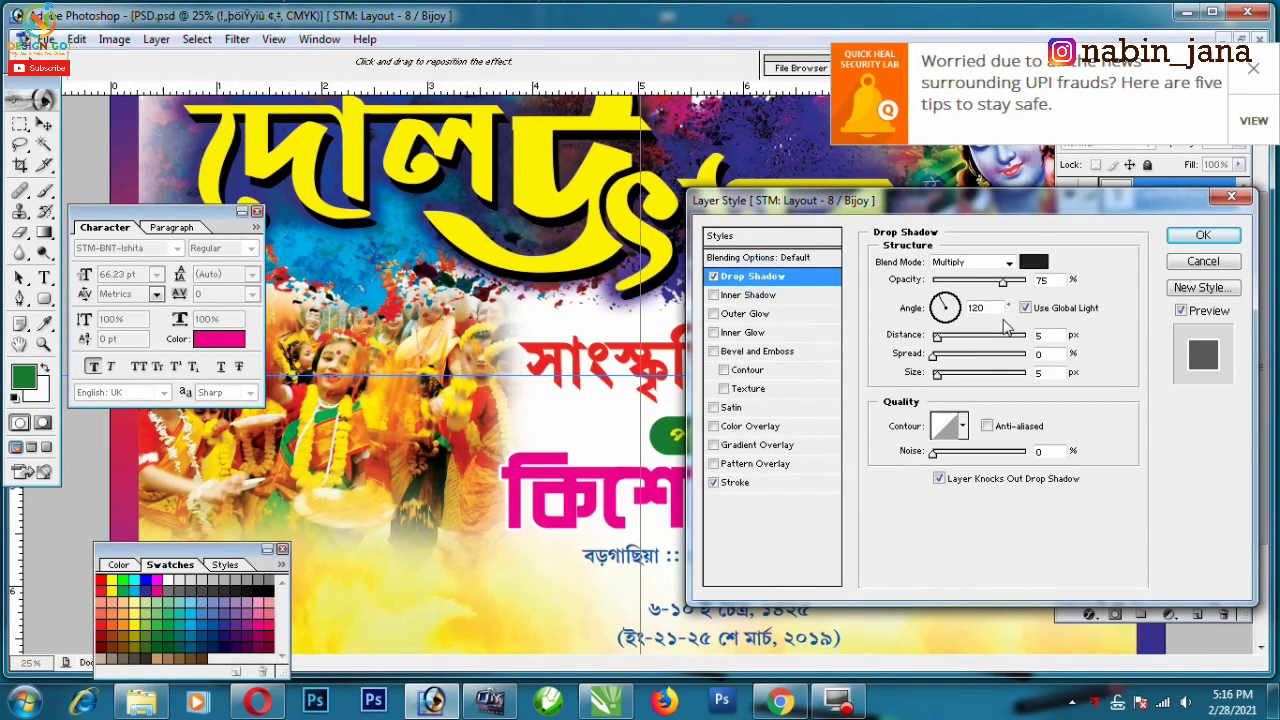
drag(937, 337, 958, 342)
click(944, 374)
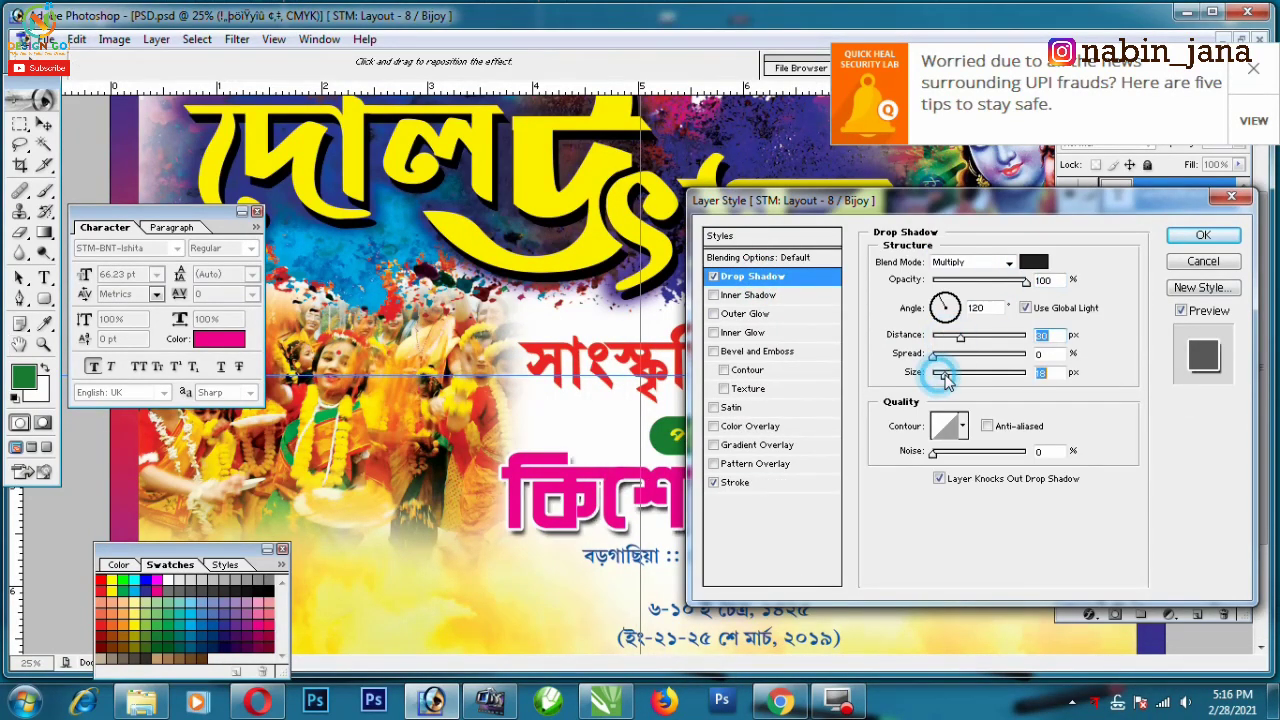
click(1034, 262)
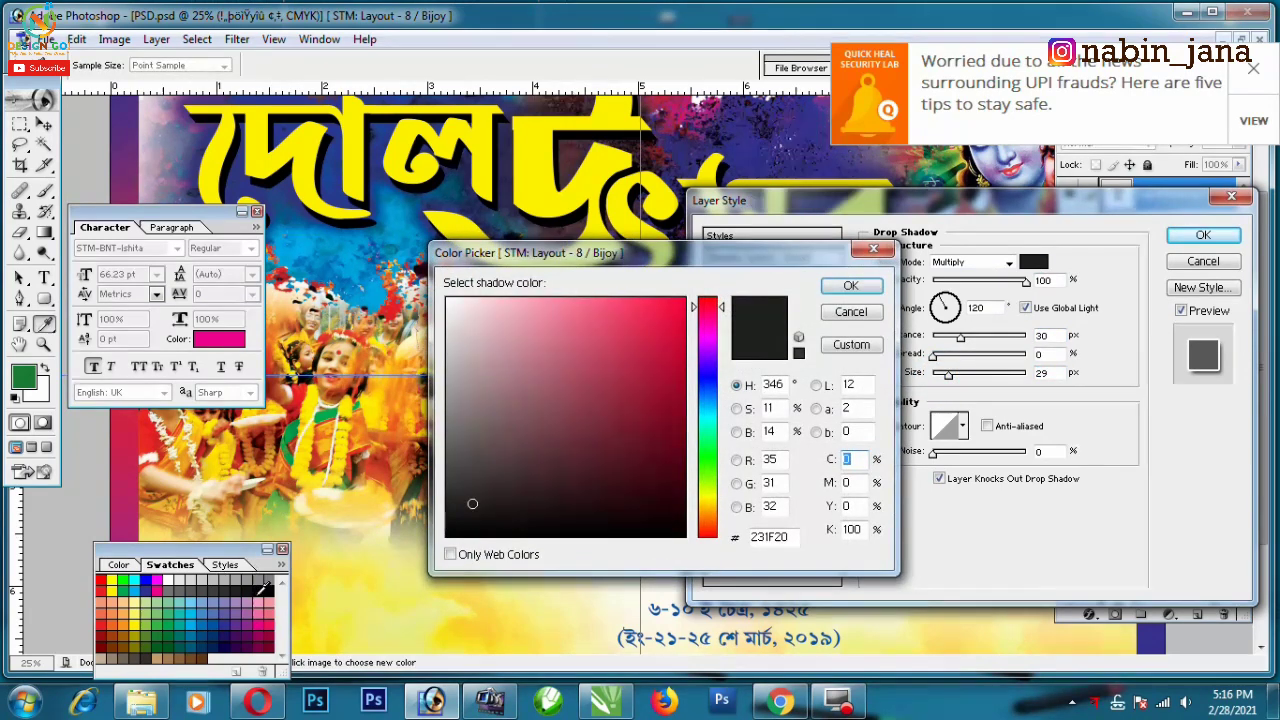
click(261, 618)
click(850, 285)
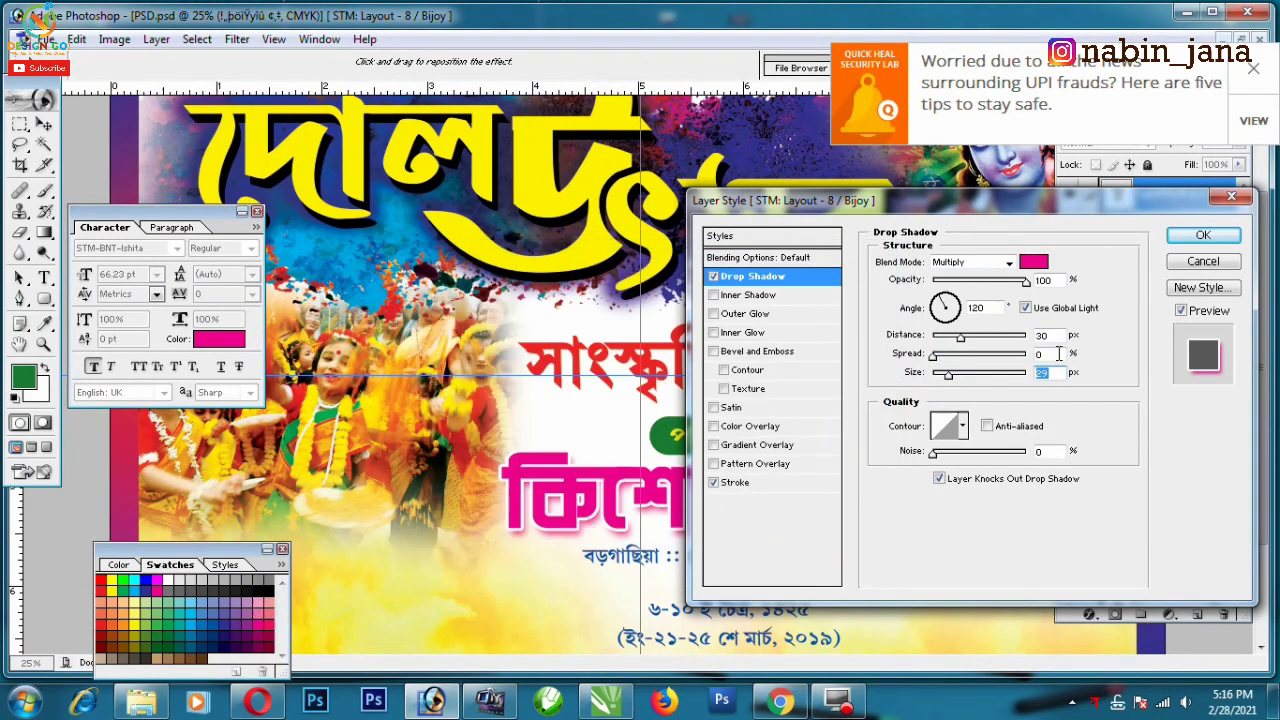
click(1217, 238)
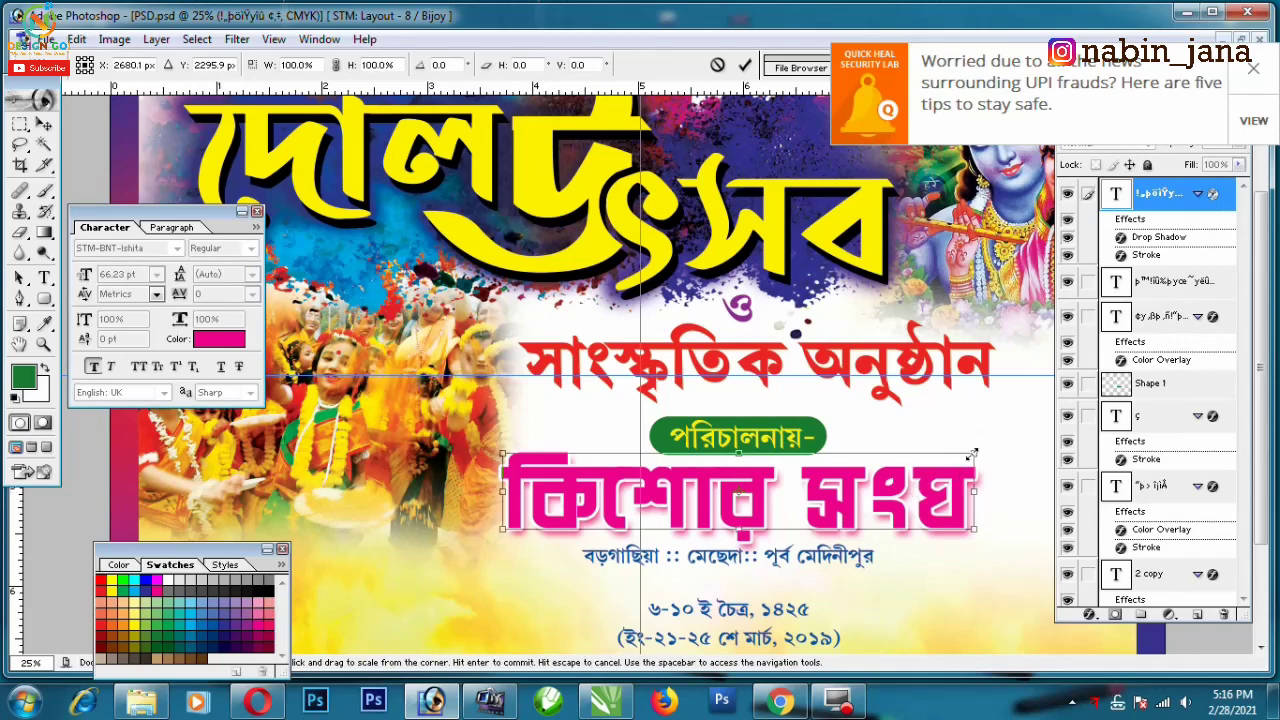
- Commit the heading transform and scroll down the poster
key(Return)
key(ctrl+minus)
key(ctrl+plus)
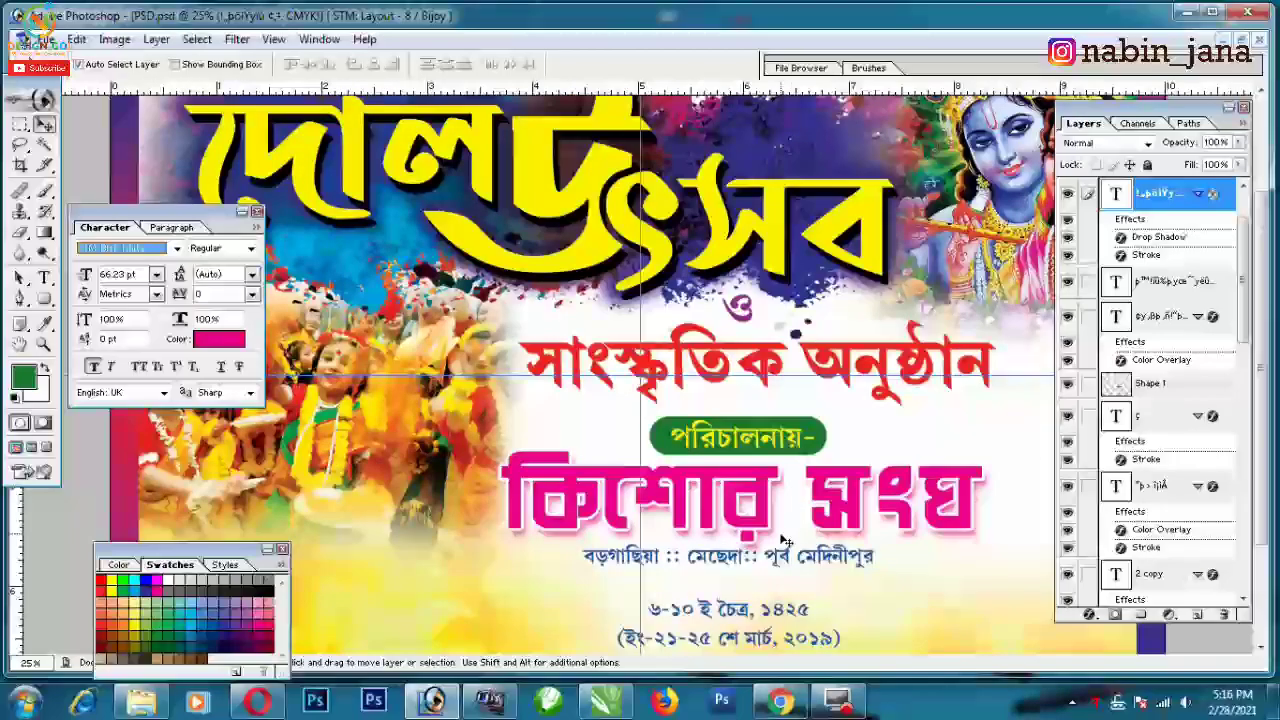
scroll(824, 545, down, 3)
- Select the address line layer and enlarge it around its centre
click(655, 612)
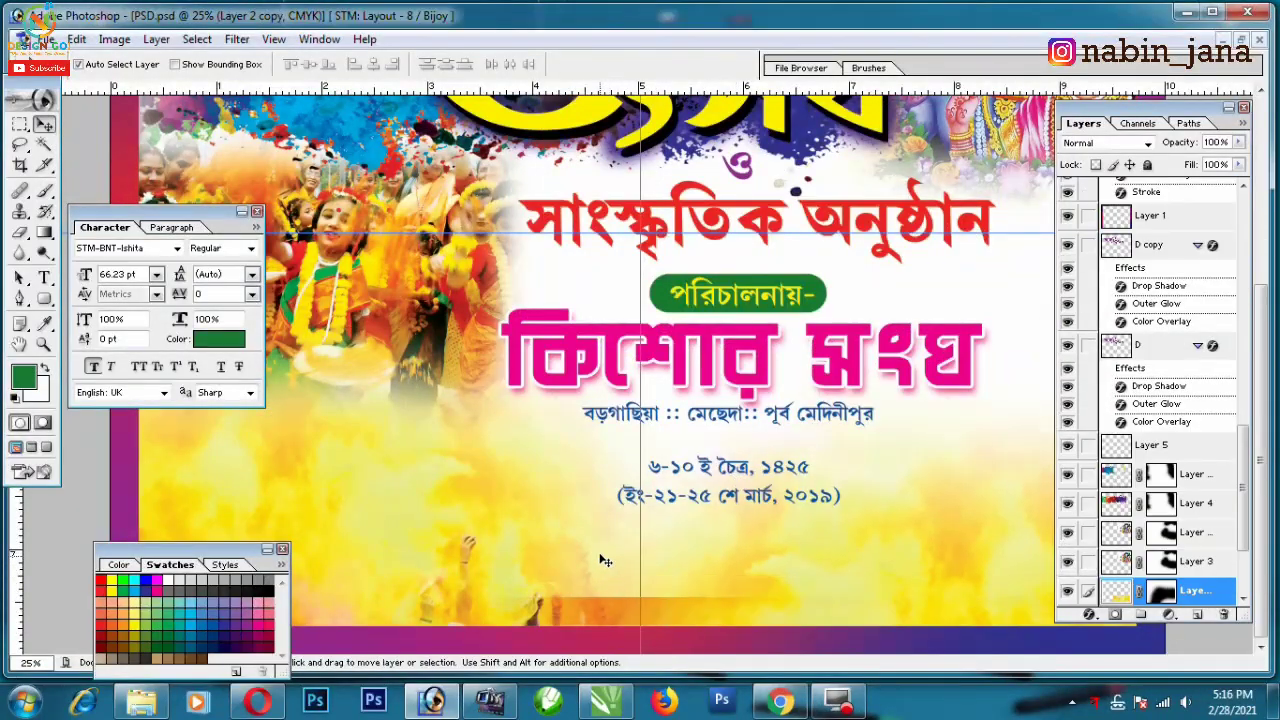
click(612, 607)
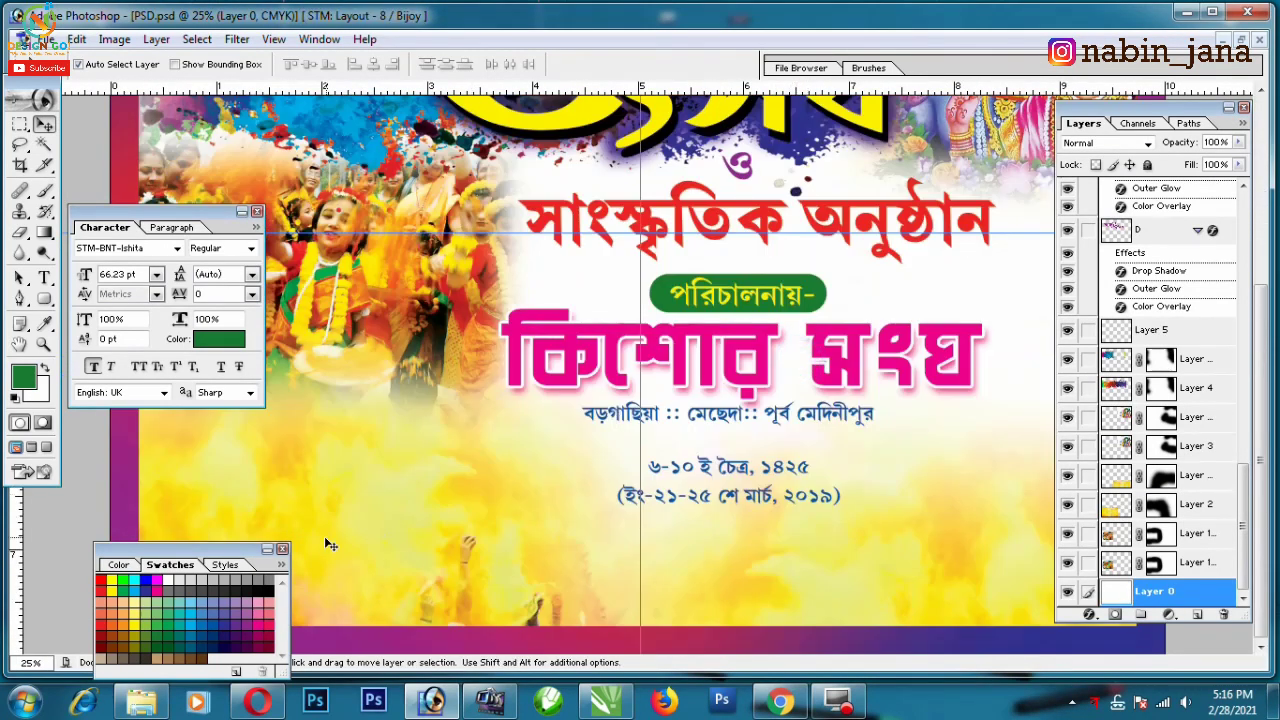
click(330, 545)
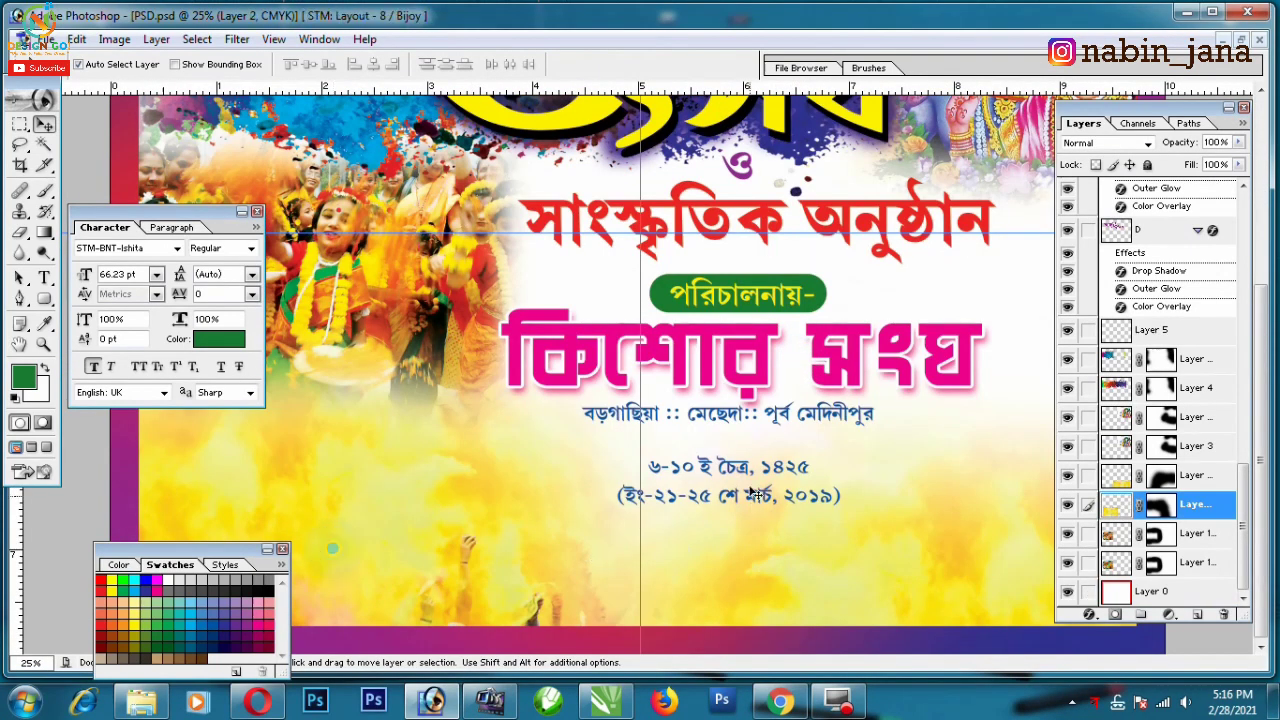
click(743, 422)
key(ctrl+t)
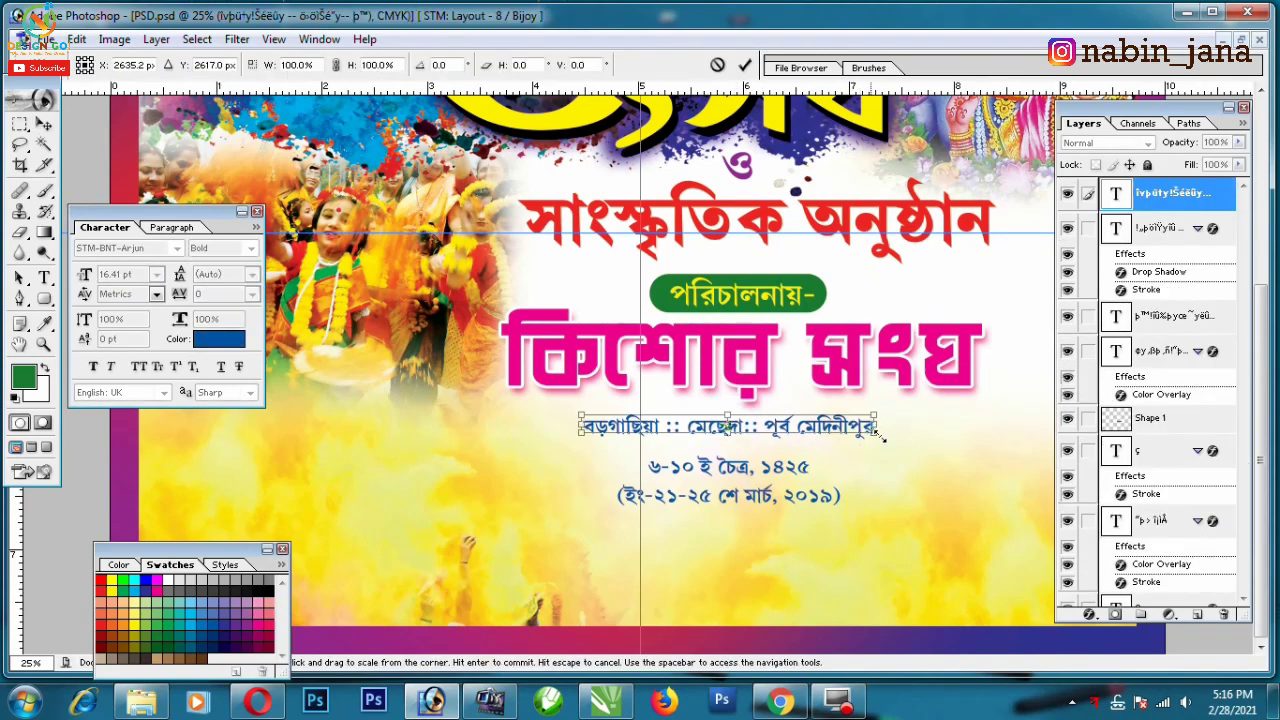
drag(918, 407, 960, 403)
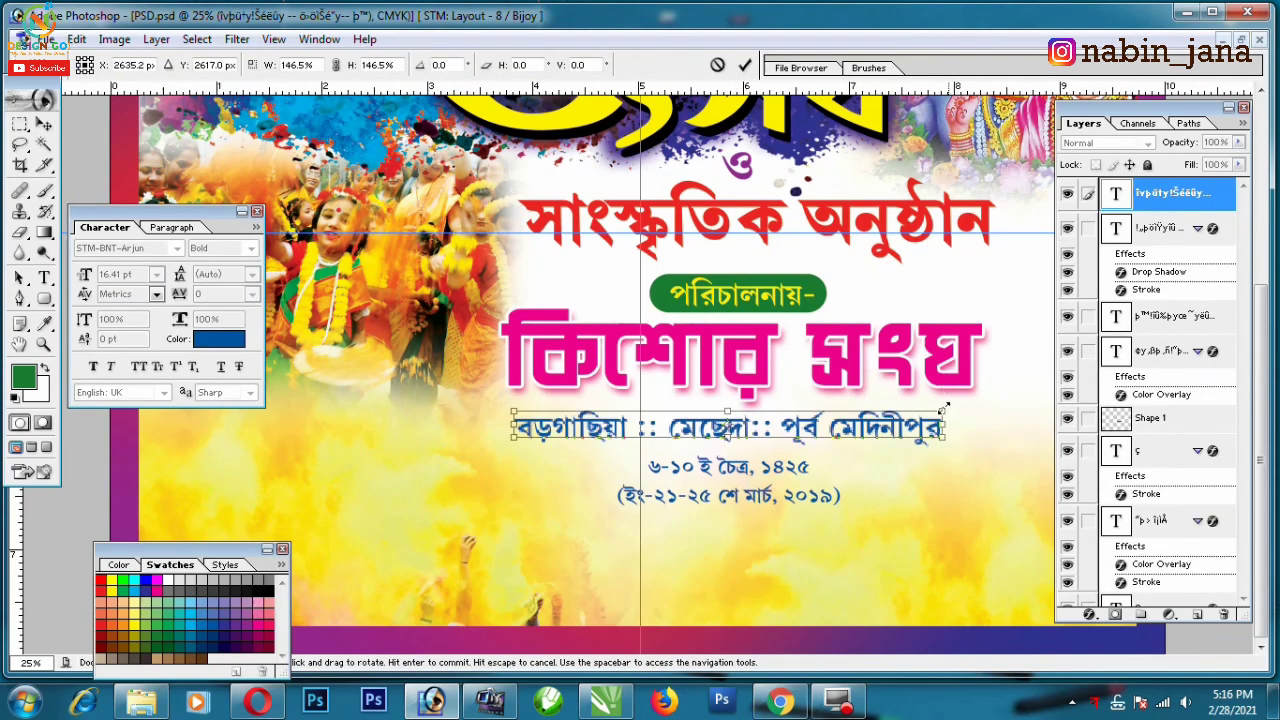
key(Return)
- Make the address text black and enlarge it slightly more
click(219, 339)
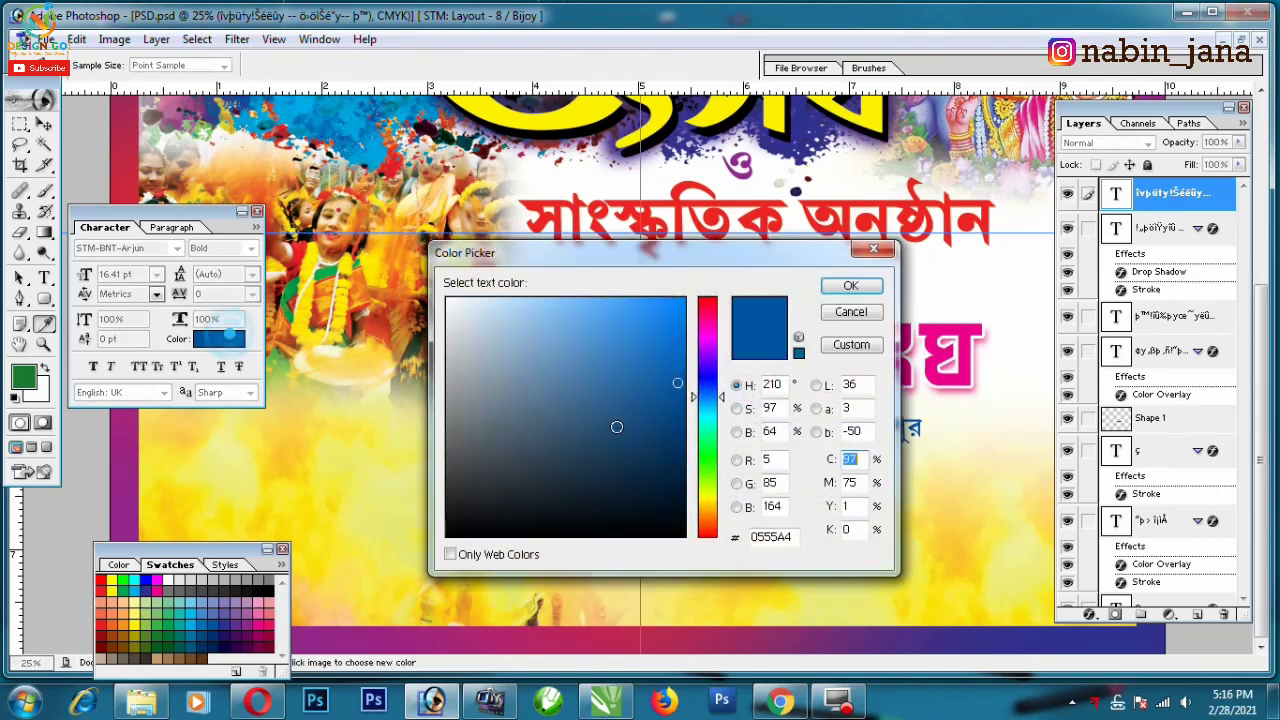
click(525, 535)
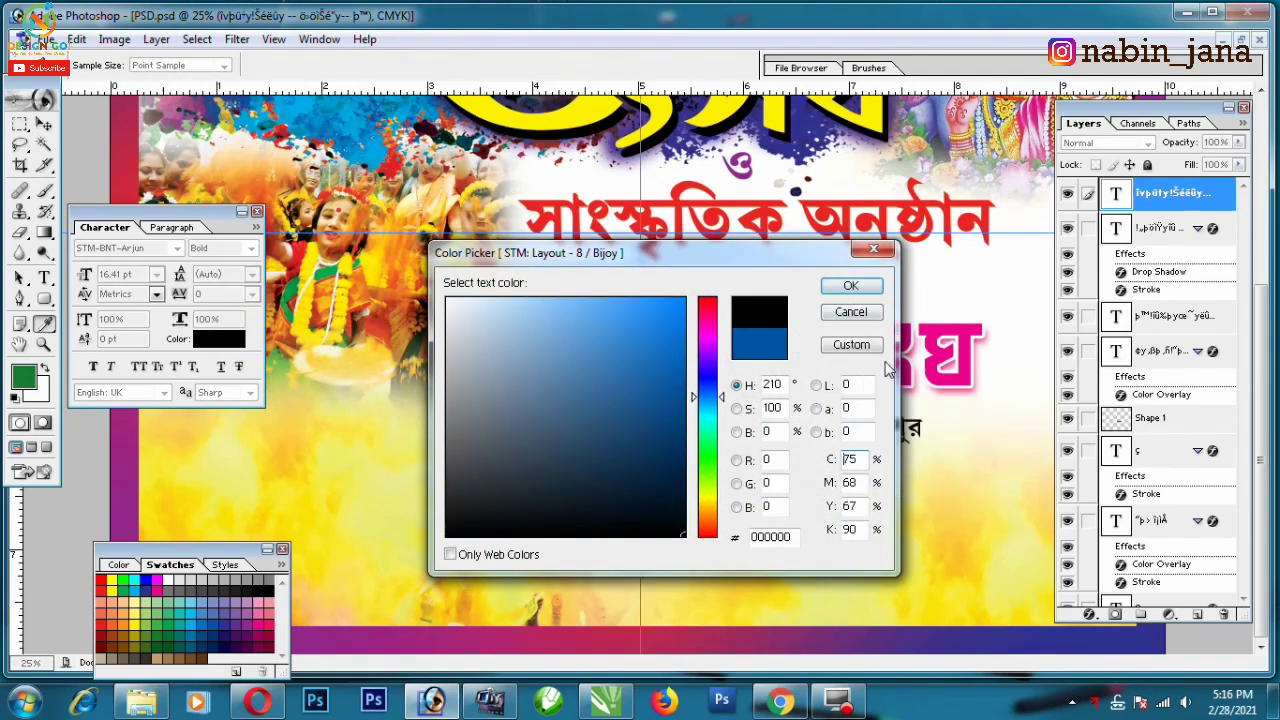
click(850, 285)
key(ctrl+t)
drag(915, 414, 922, 410)
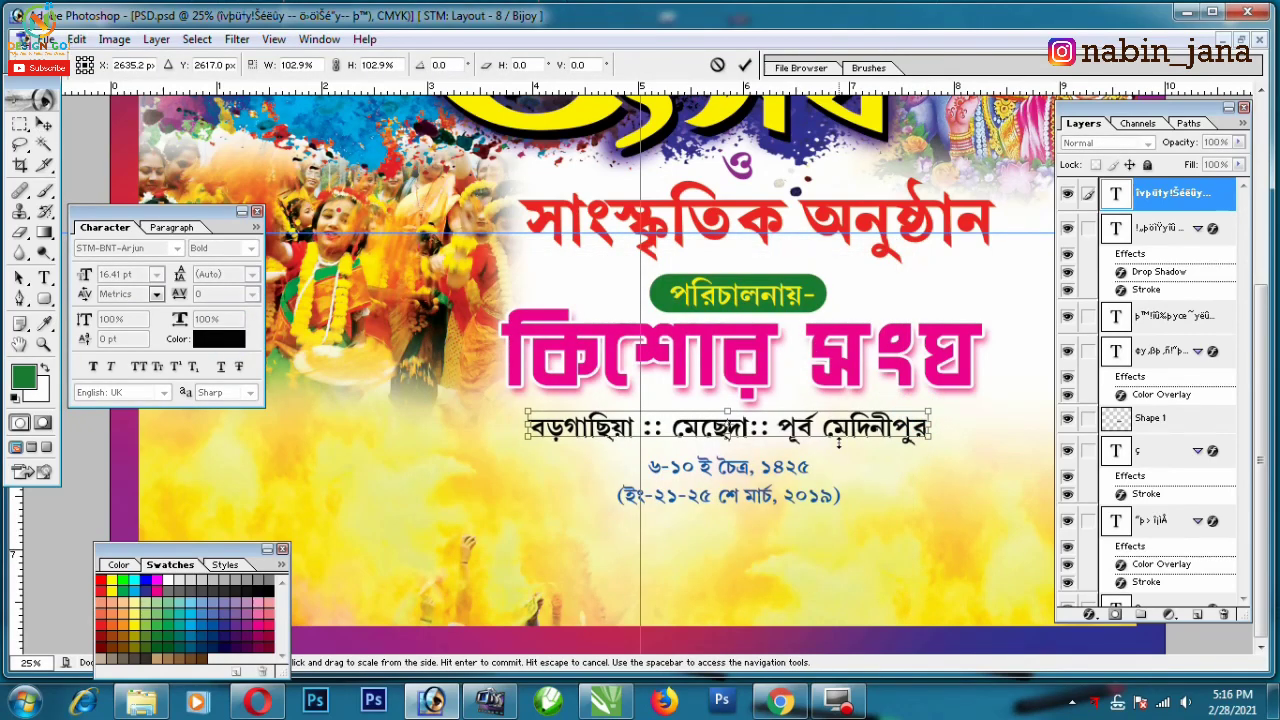
key(Return)
- Move the date lines slightly down and colour them dark red
drag(772, 474, 772, 490)
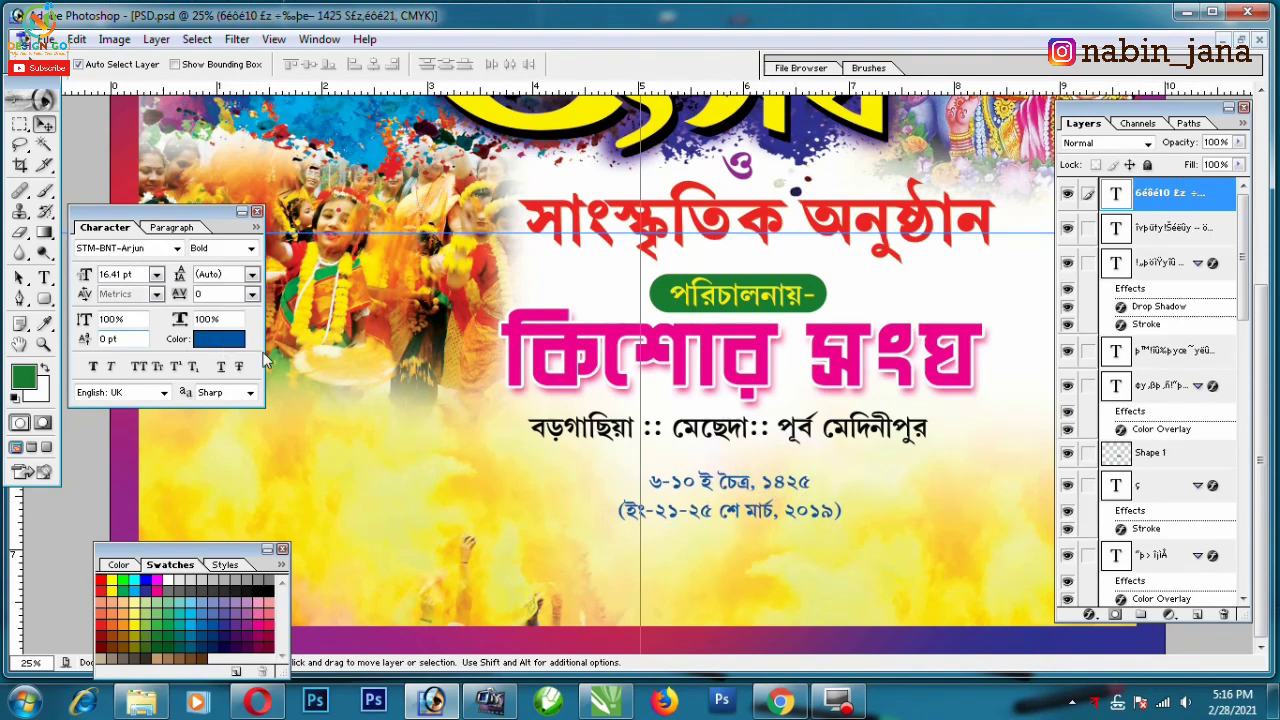
click(219, 339)
click(106, 628)
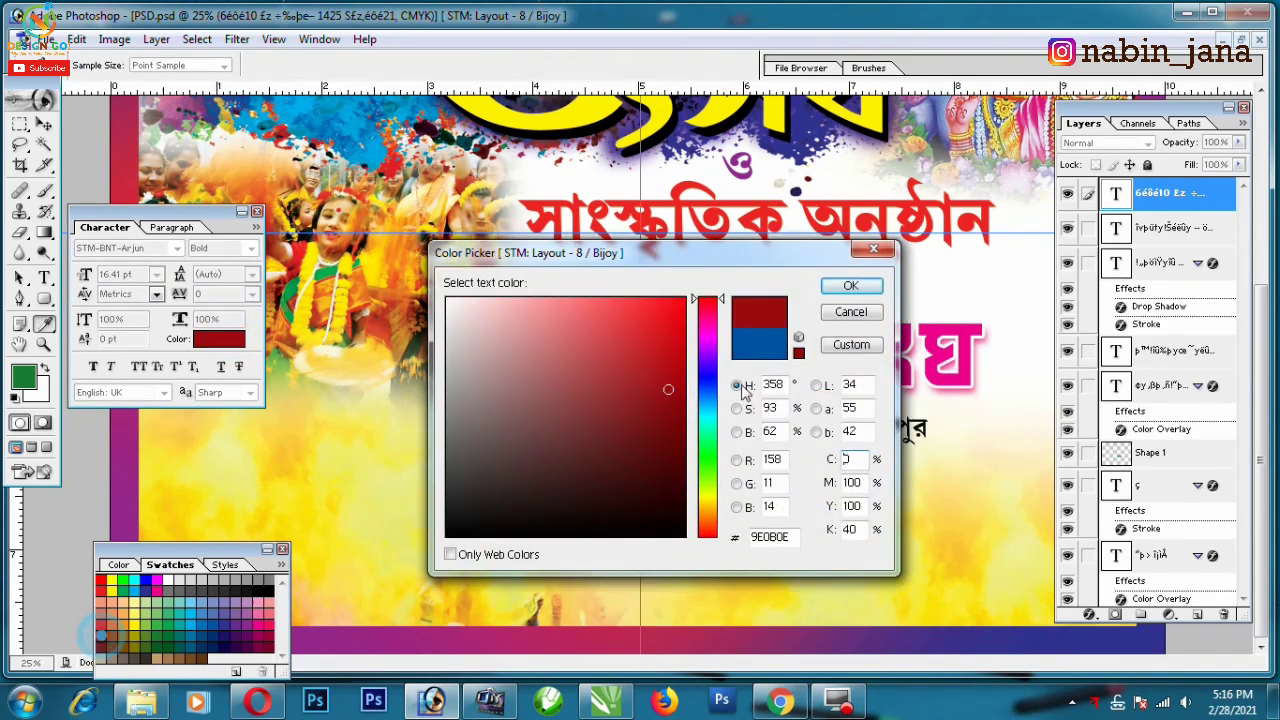
click(850, 287)
- Tighten the date lines' leading to 17.69 pt
click(44, 277)
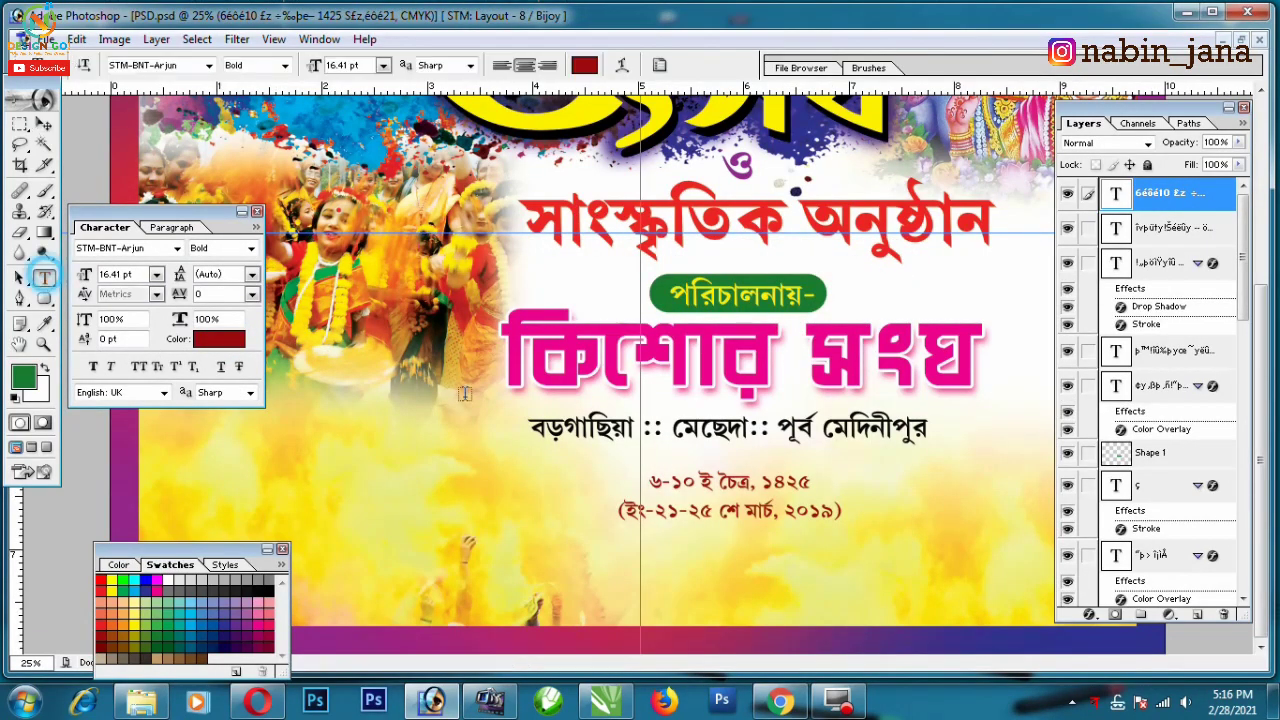
click(798, 483)
key(ctrl+a)
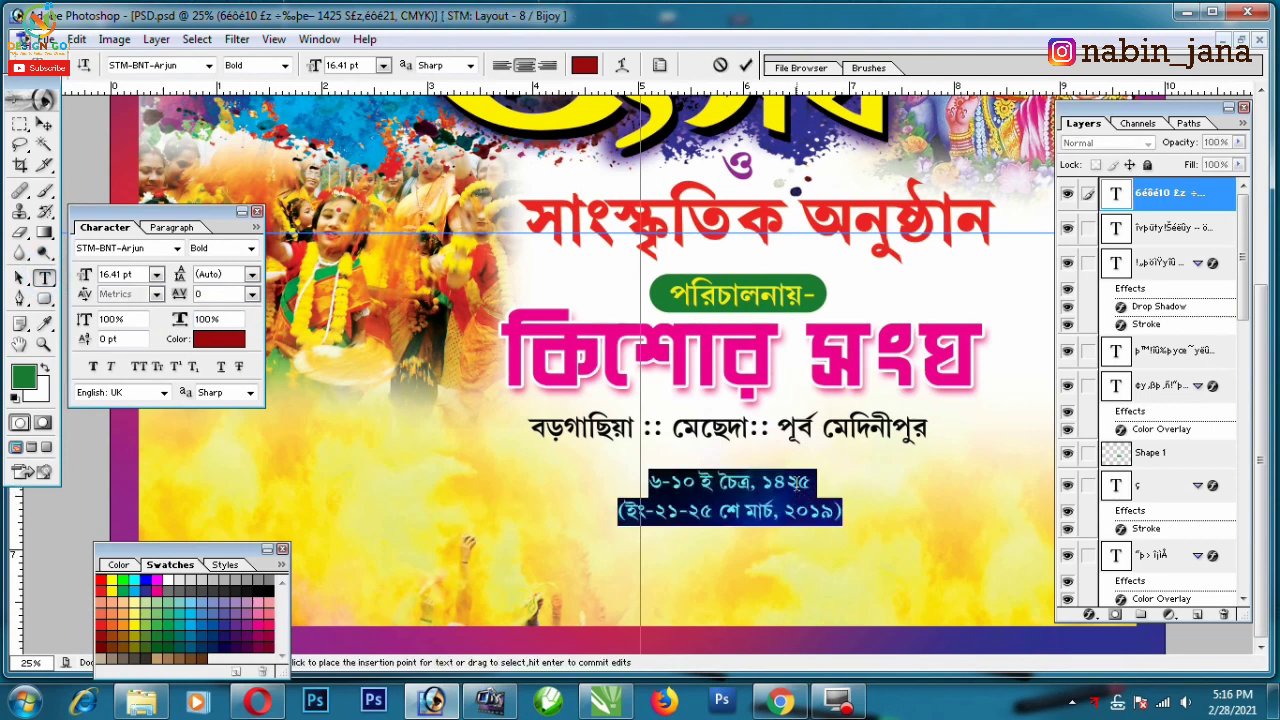
key(alt+Up)
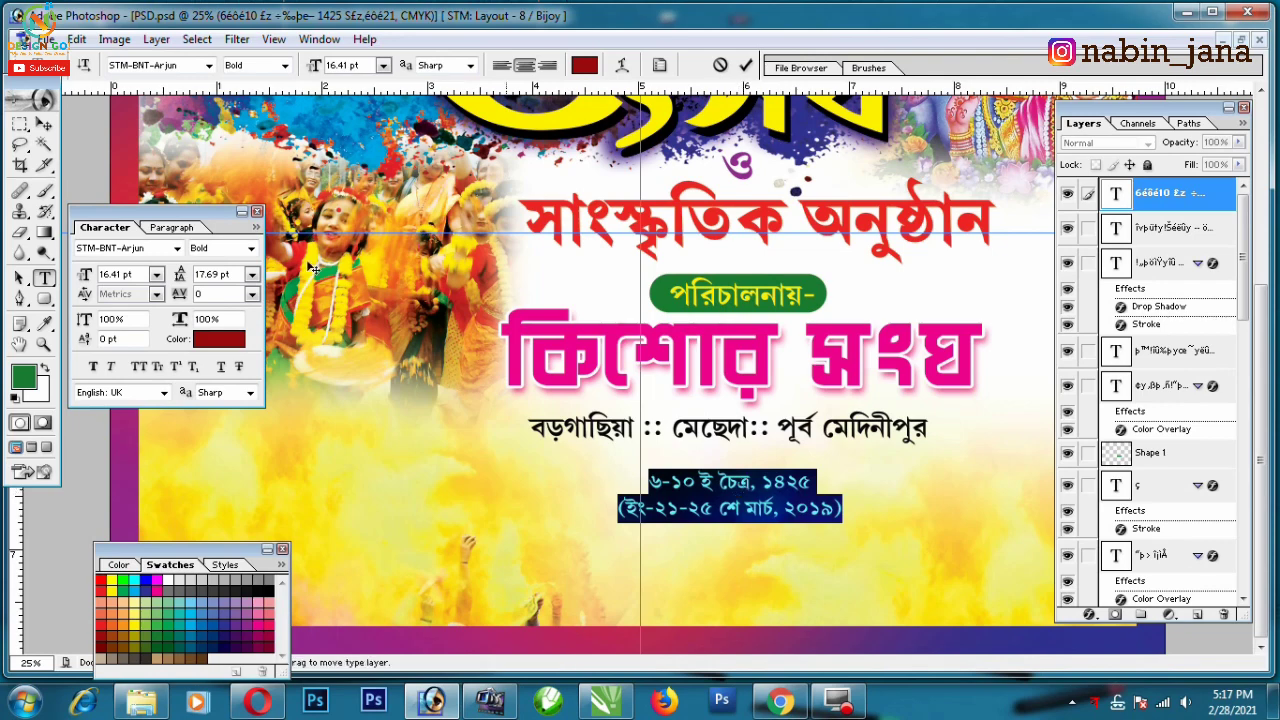
click(44, 123)
- Slightly enlarge the date lines, then add a new layer with elliptical selection and red
key(ctrl+t)
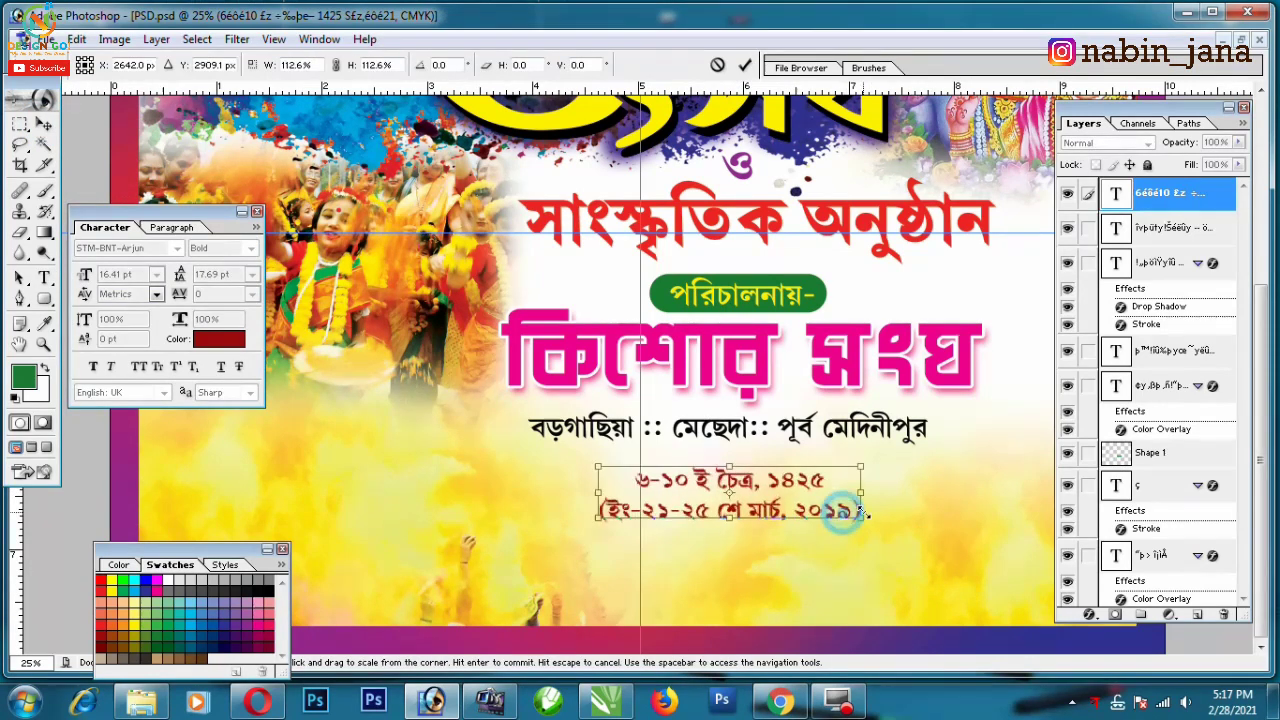
key(Return)
click(20, 124)
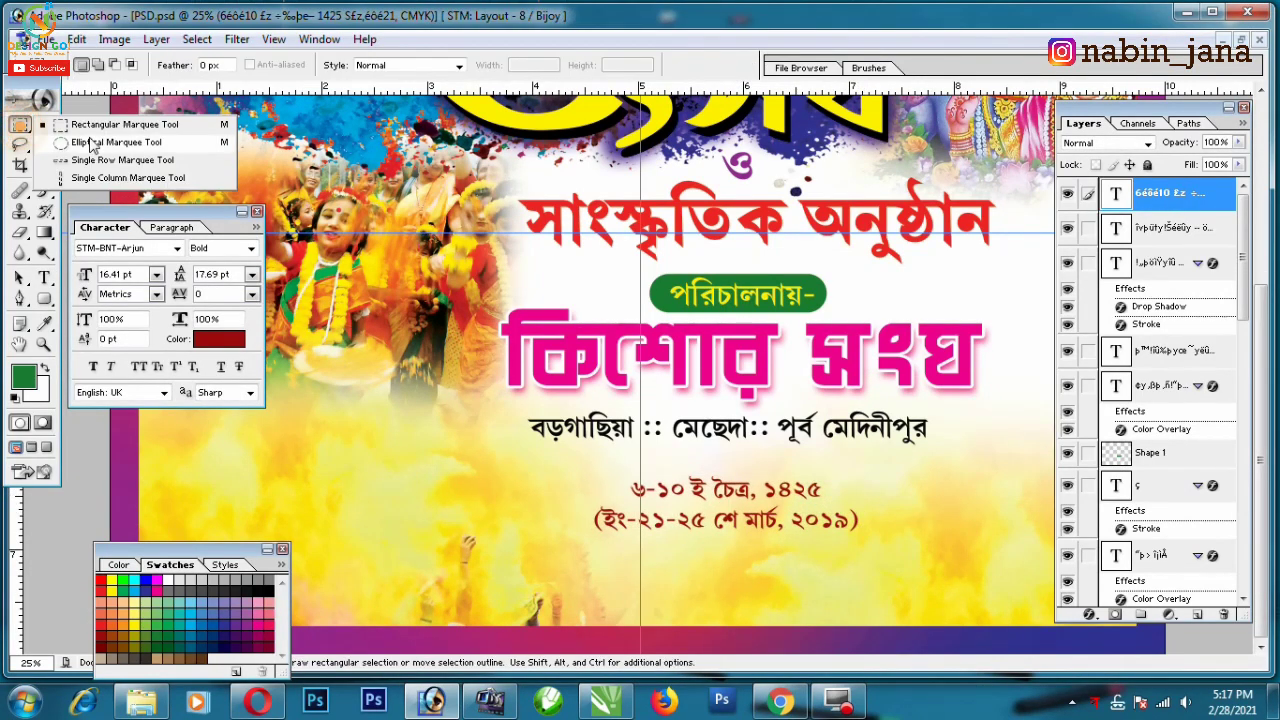
click(112, 142)
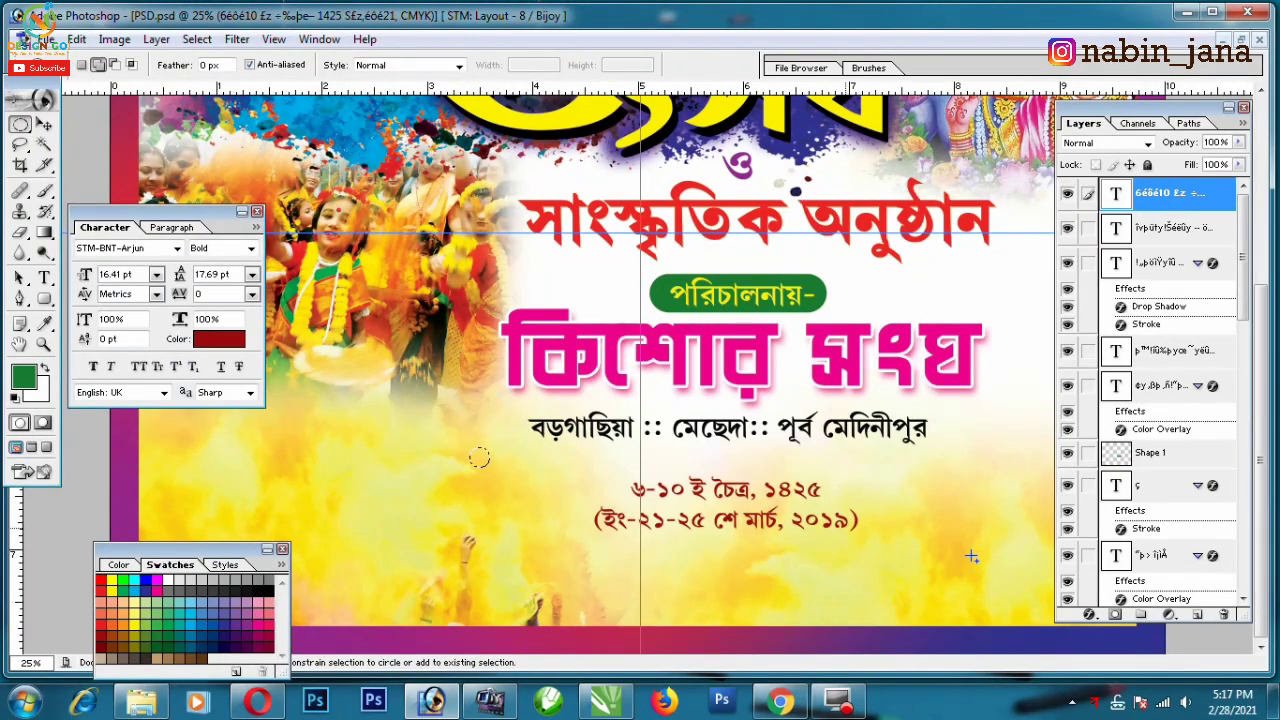
click(1197, 614)
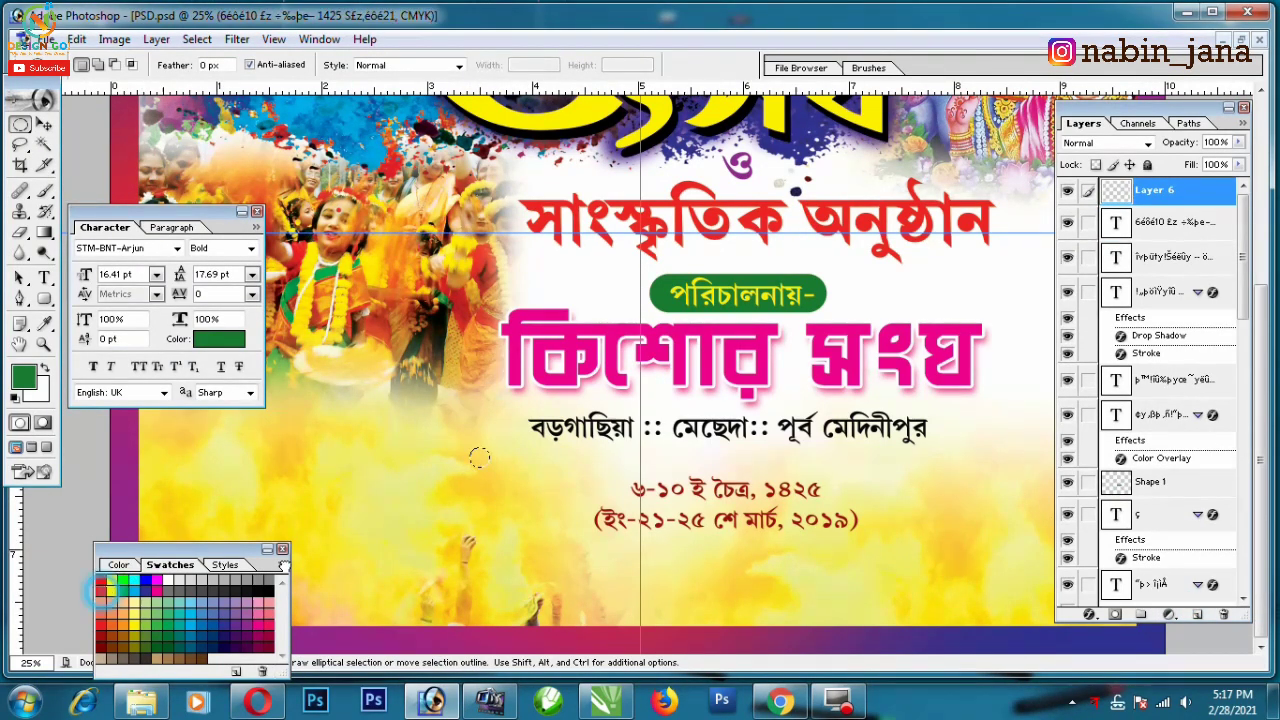
click(479, 457)
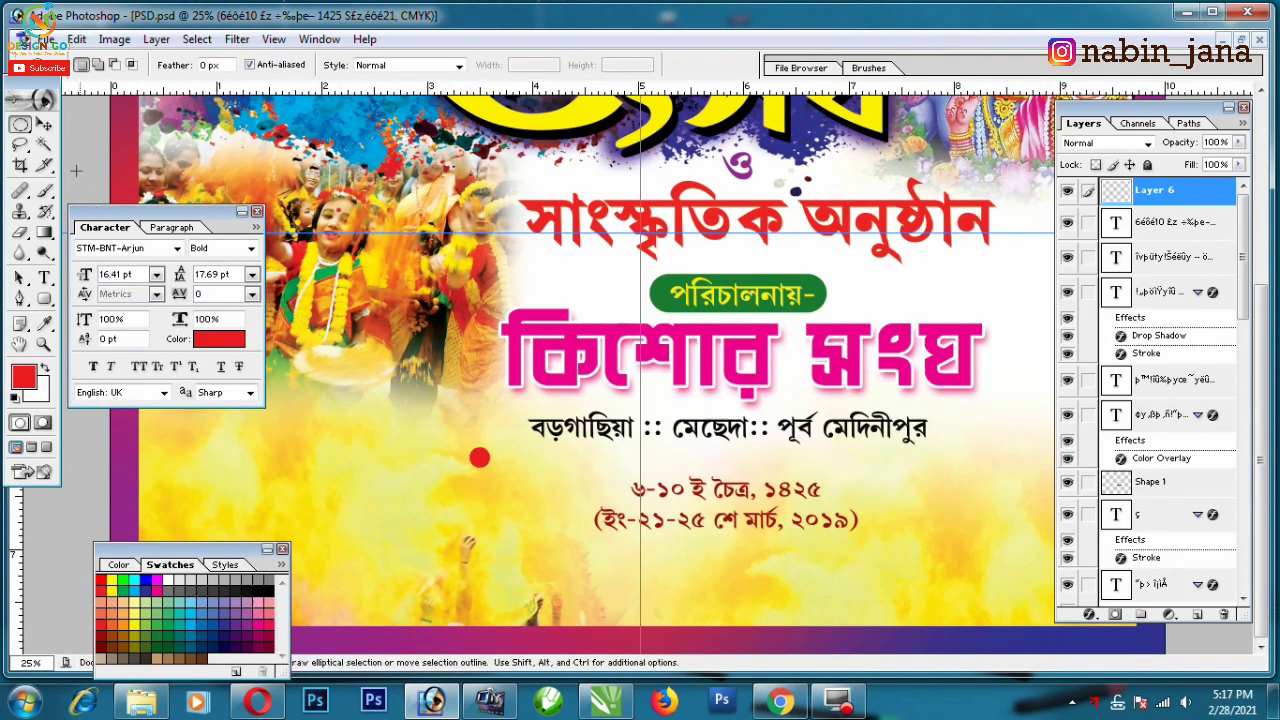
- Resize the red dot left of the date lines and zoom in on it
key(v)
key(ctrl+t)
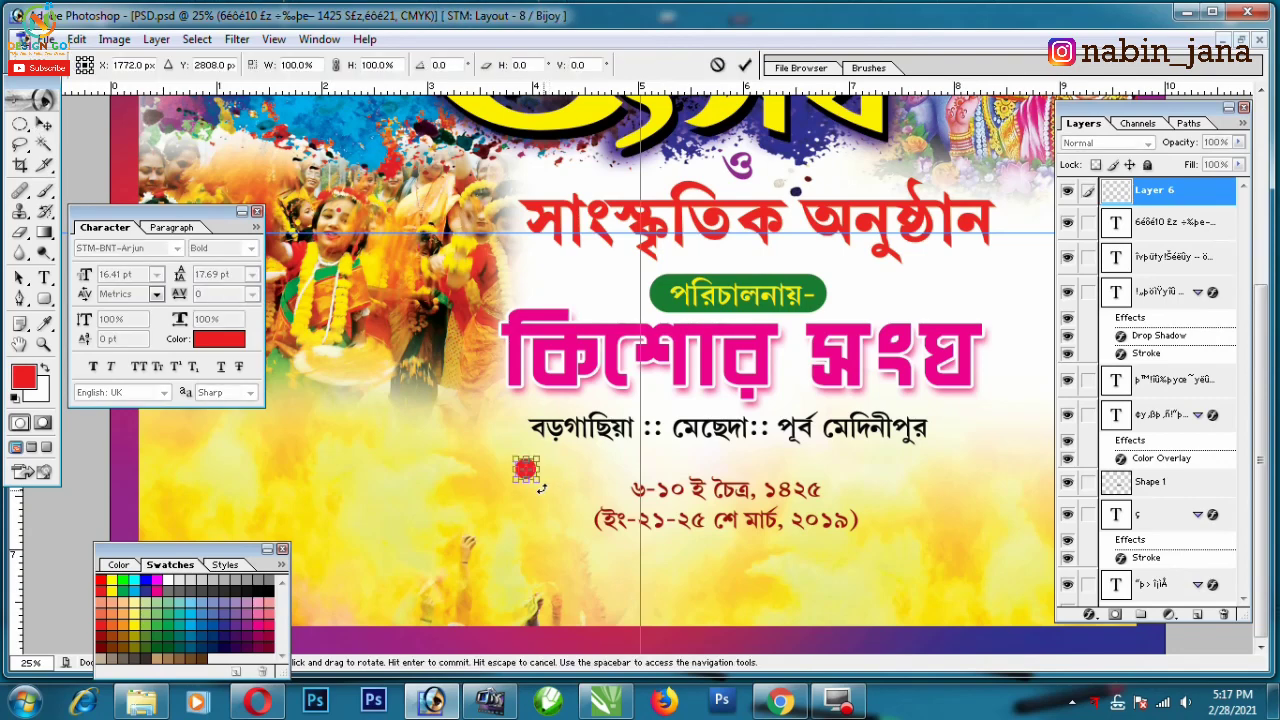
key(Return)
key(ctrl+plus)
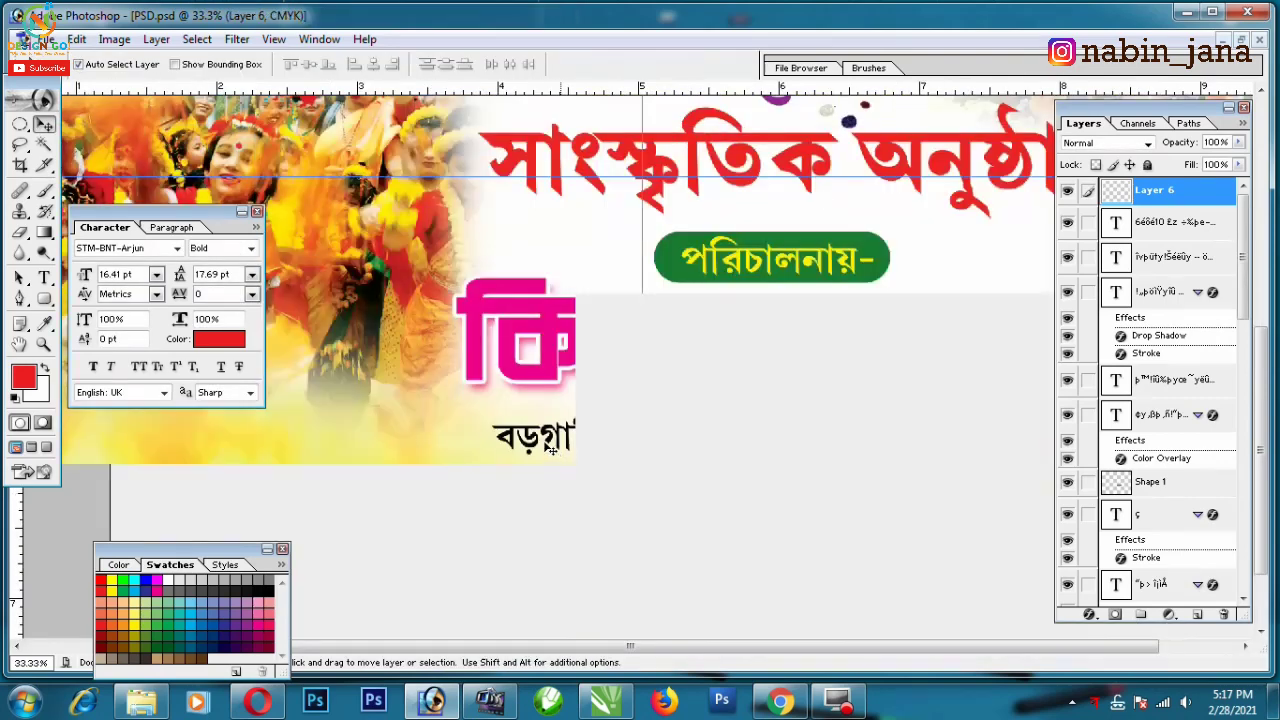
scroll(542, 445, down, 3)
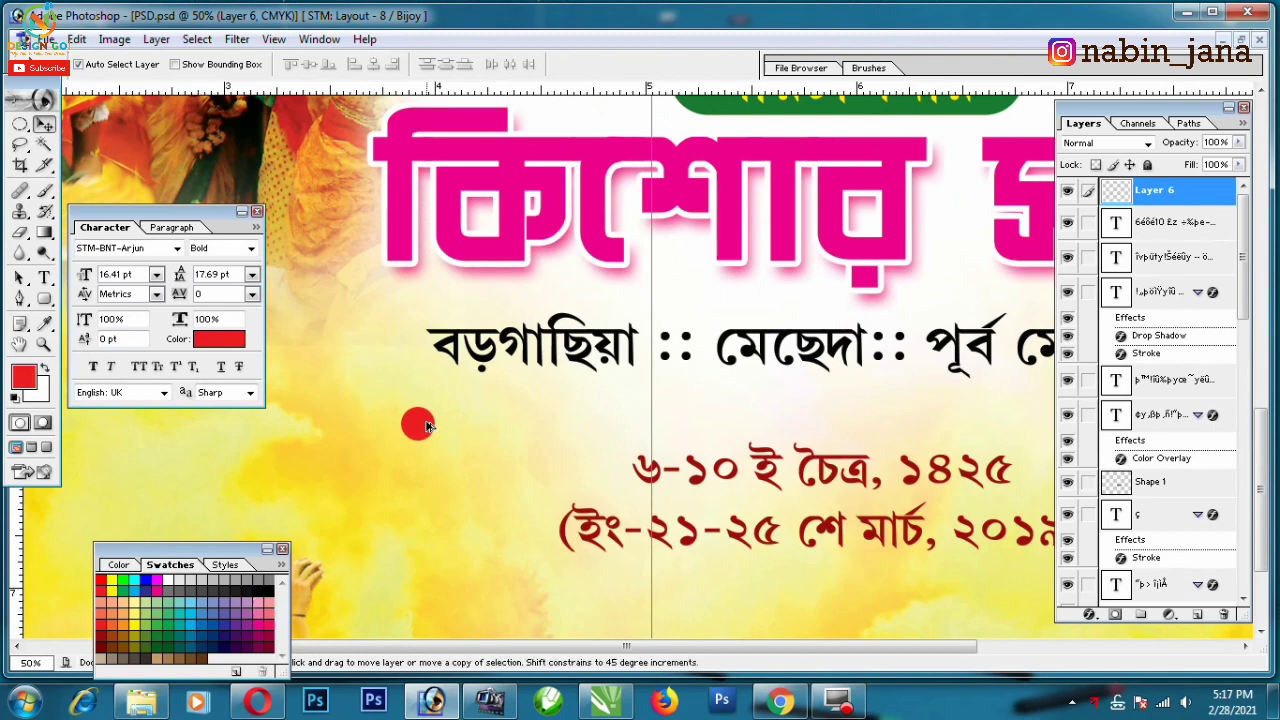
- Copy the red dot beside itself, turn the copy purple, and merge both dots
drag(464, 428, 455, 430)
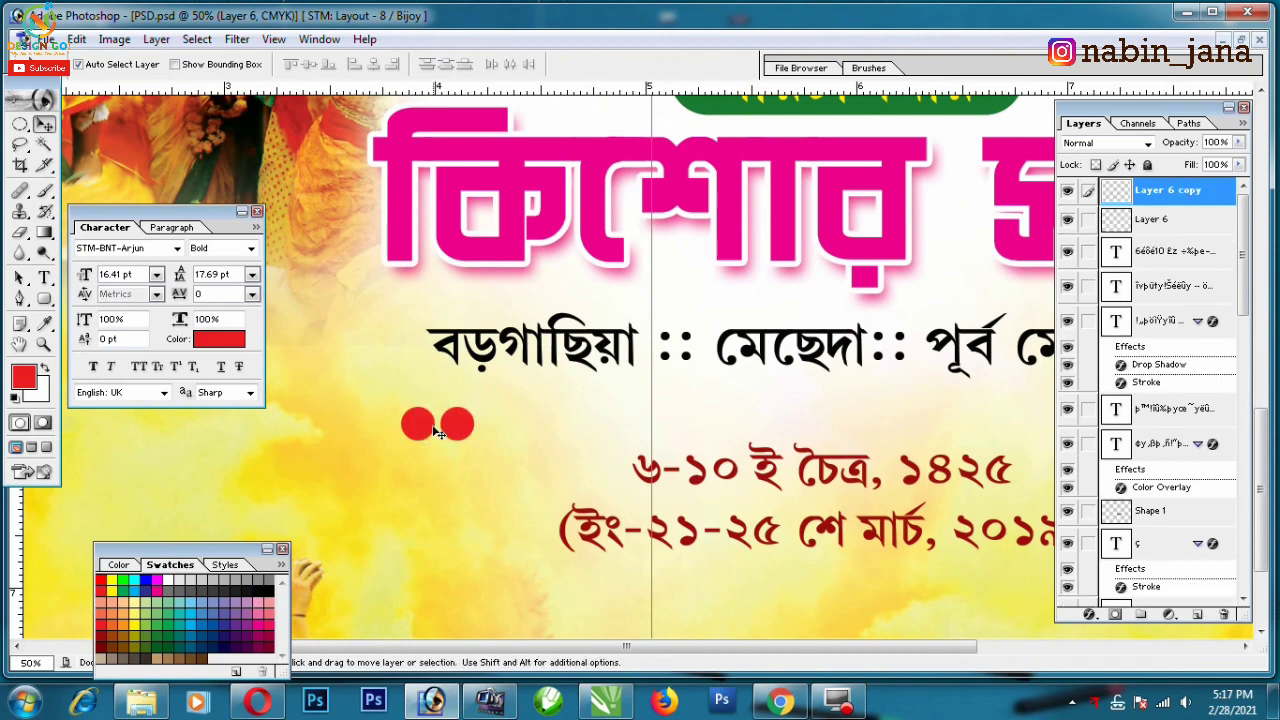
key(ctrl+u)
drag(762, 522, 694, 522)
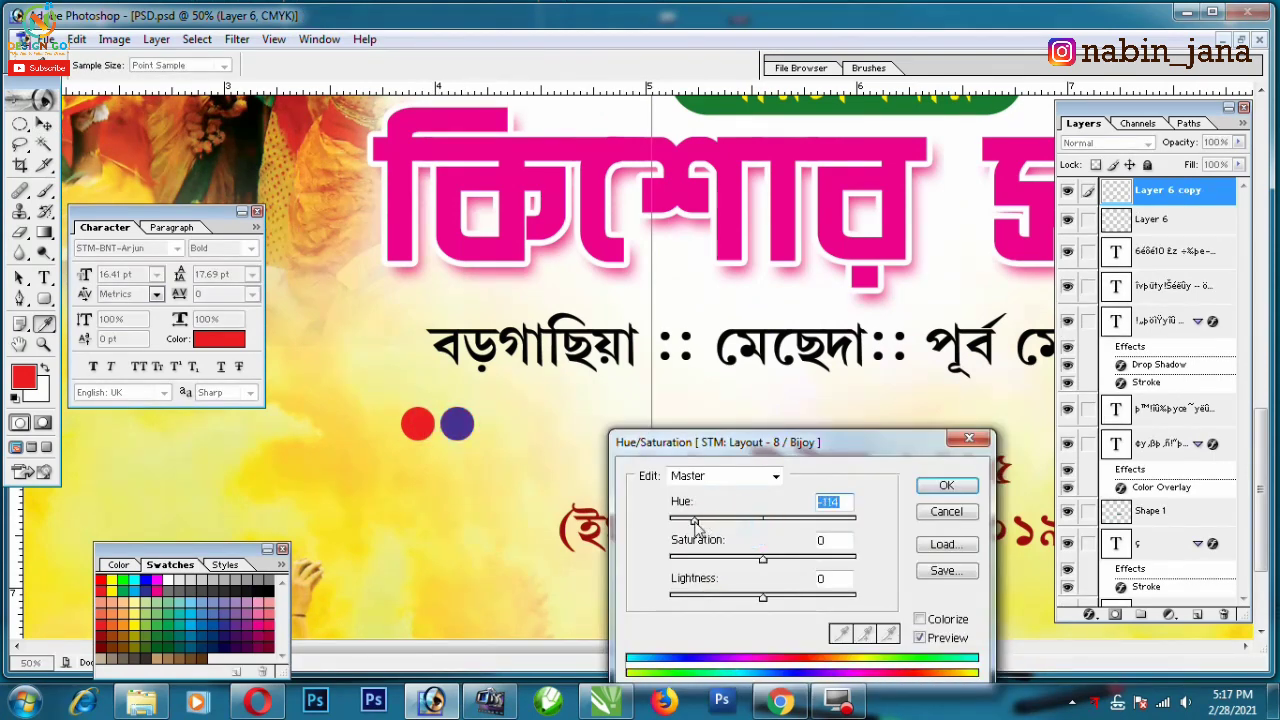
click(945, 485)
click(421, 427)
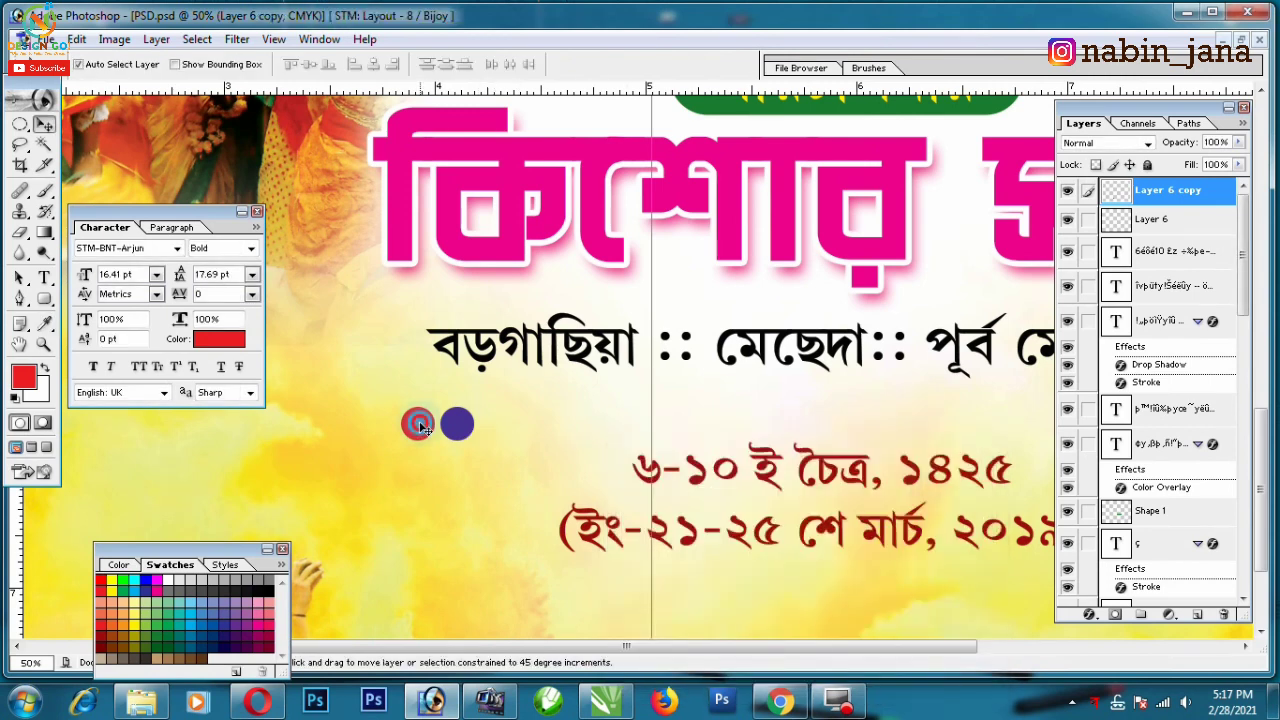
key(ctrl+e)
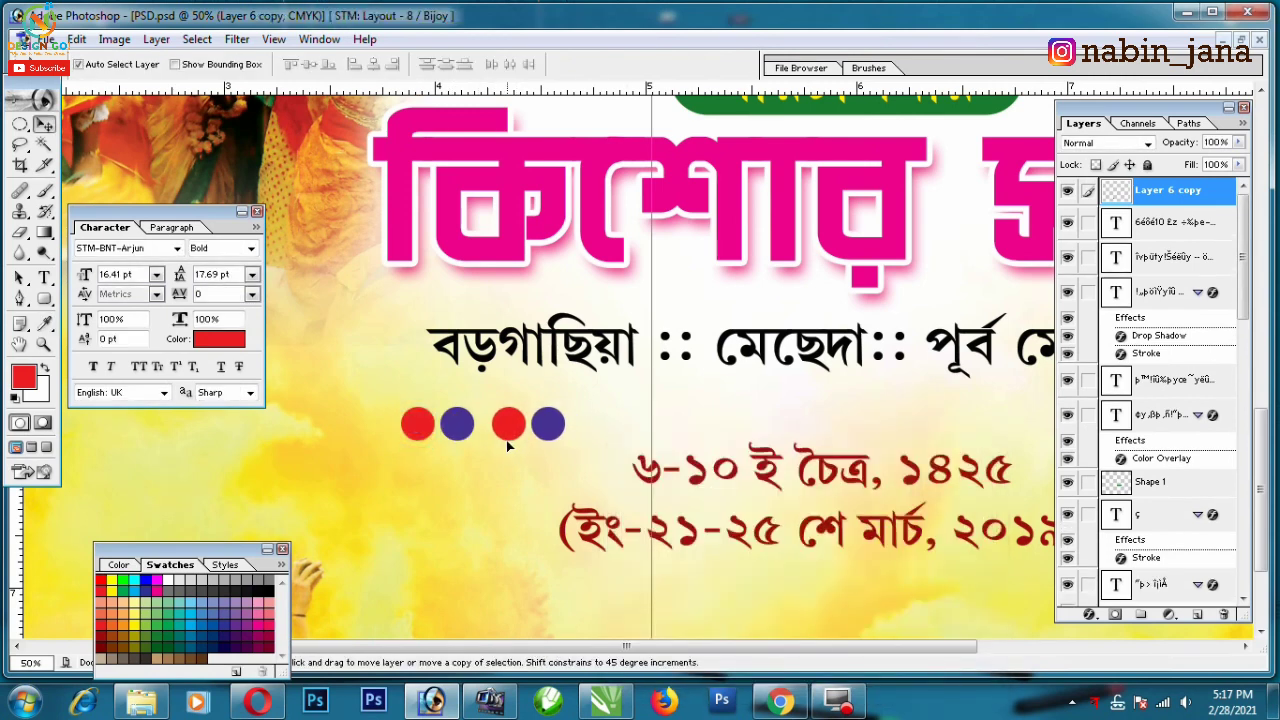
- Duplicate the dot pair with a hue shift and line it up into four dots
key(ctrl+j)
key(ctrl+u)
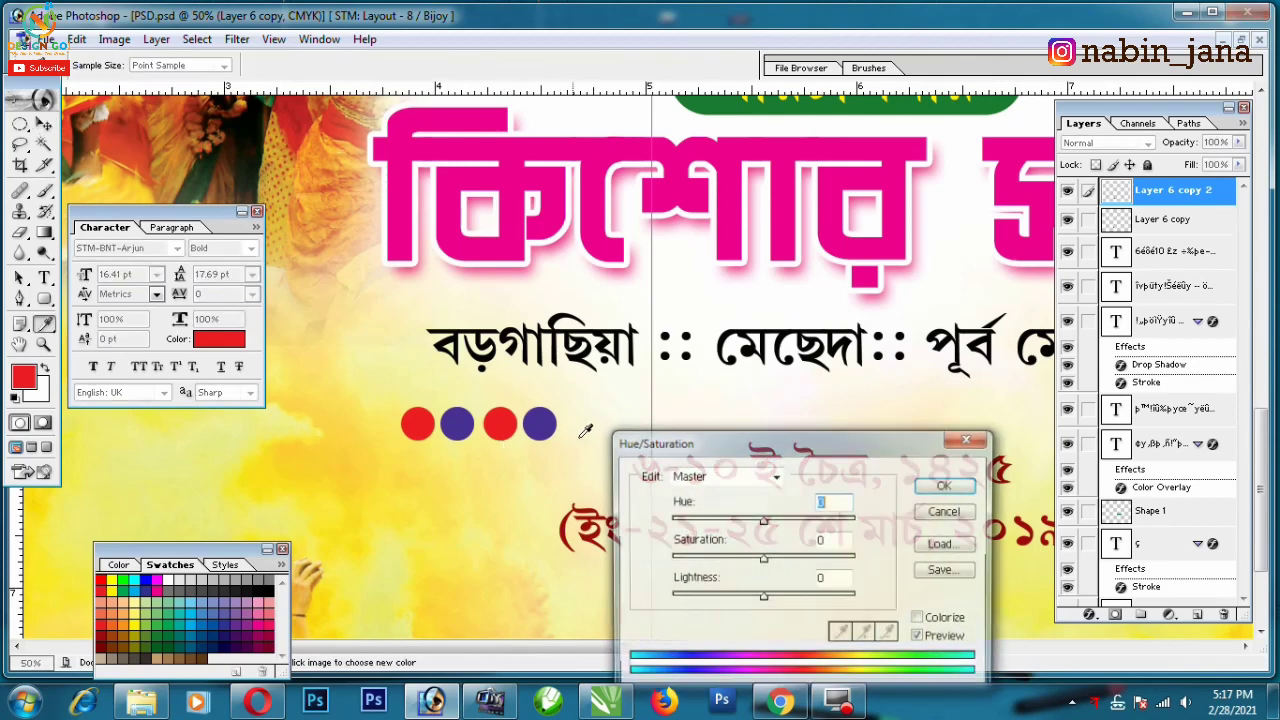
mouse_move(763, 518)
mouse_down()
mouse_move(692, 518)
mouse_move(730, 524)
mouse_up()
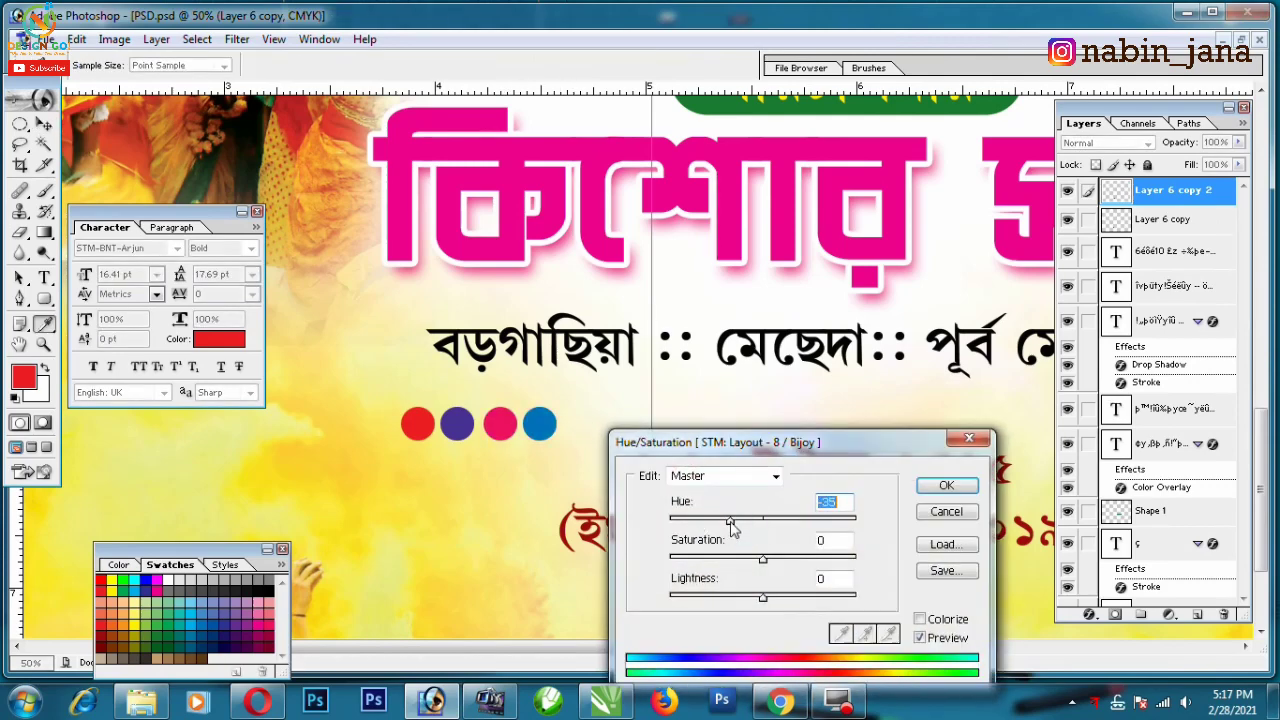
click(946, 485)
key(v)
drag(457, 429, 424, 418)
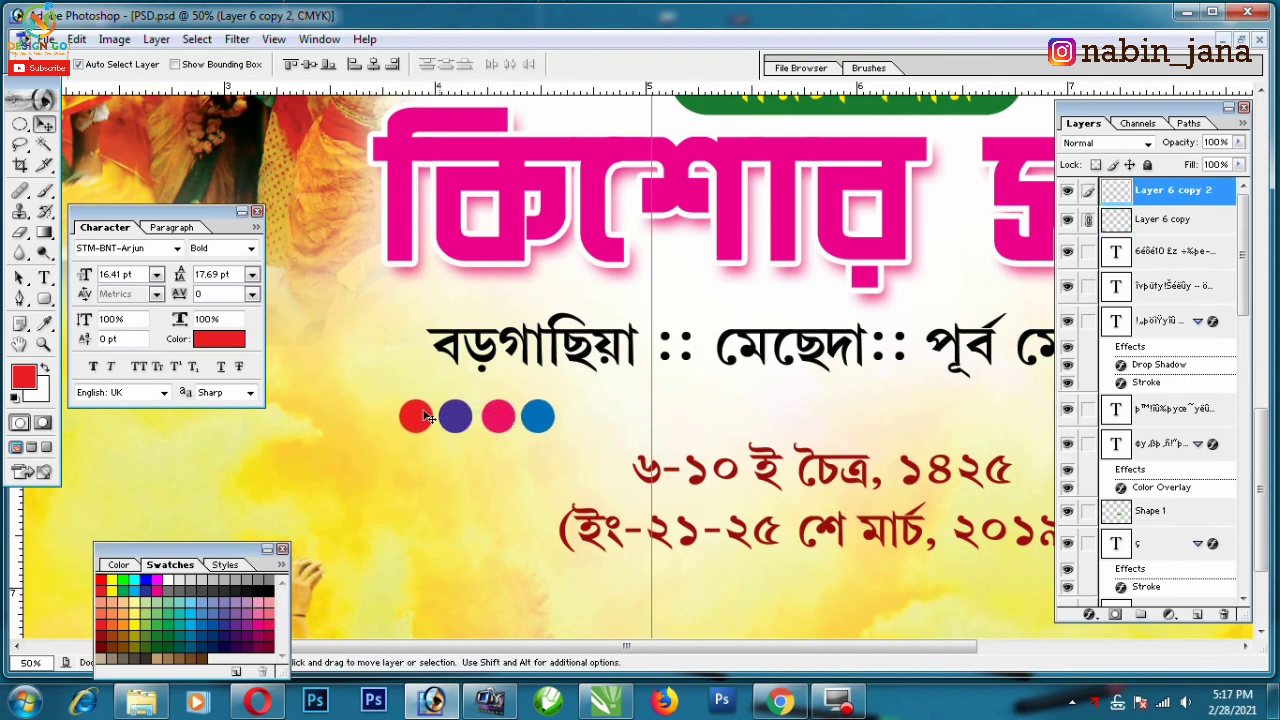
drag(537, 421, 585, 427)
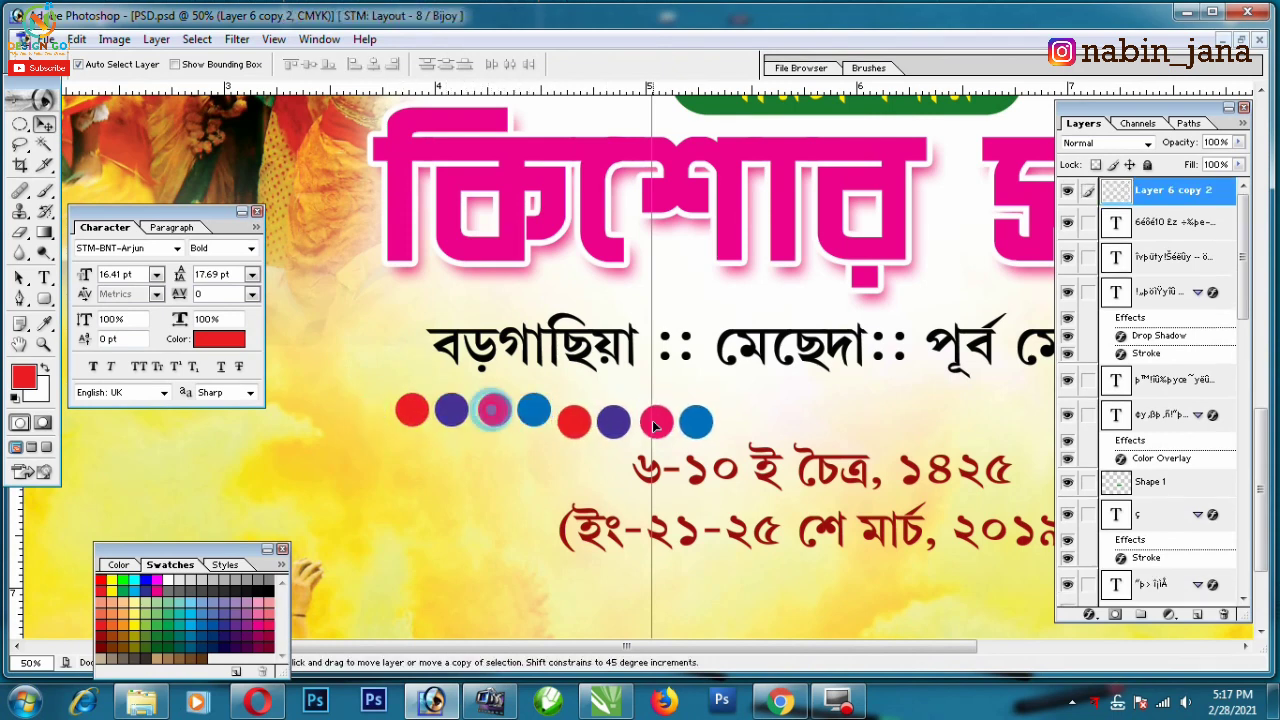
- Recolour another copy of the dots and place it to the right to extend the row
key(i)
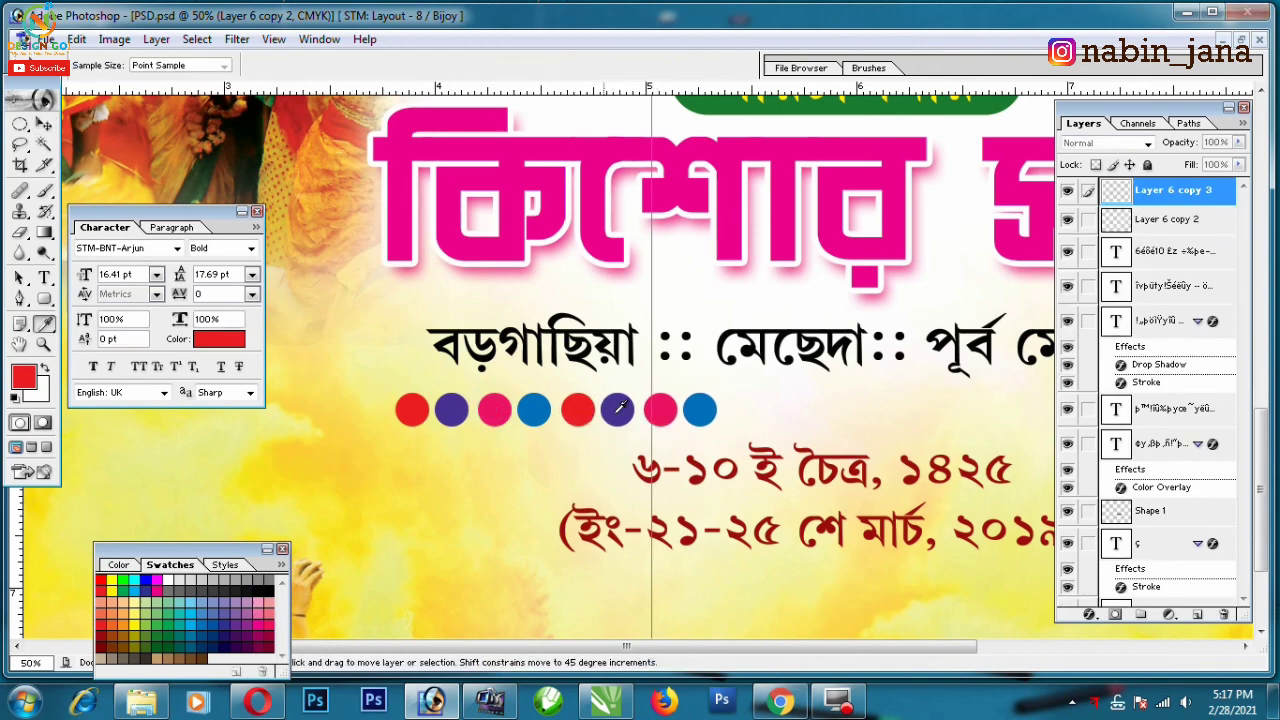
key(ctrl+u)
drag(763, 518, 701, 520)
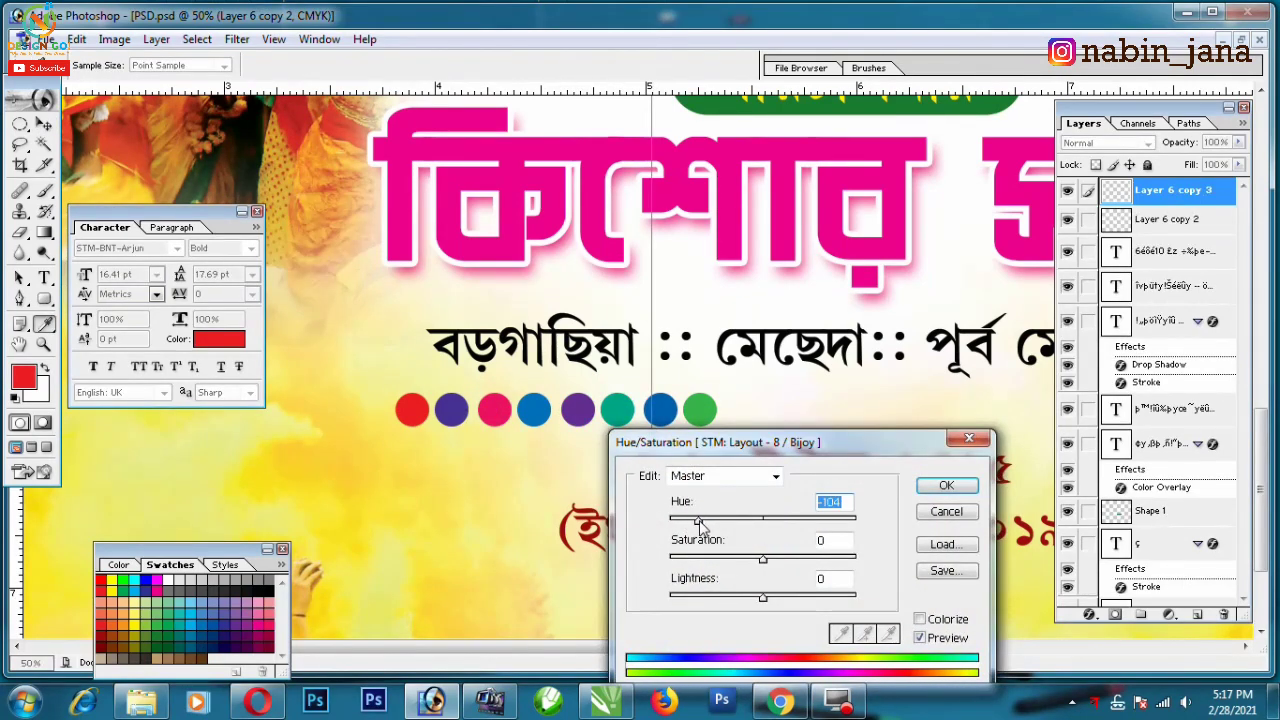
click(946, 485)
key(v)
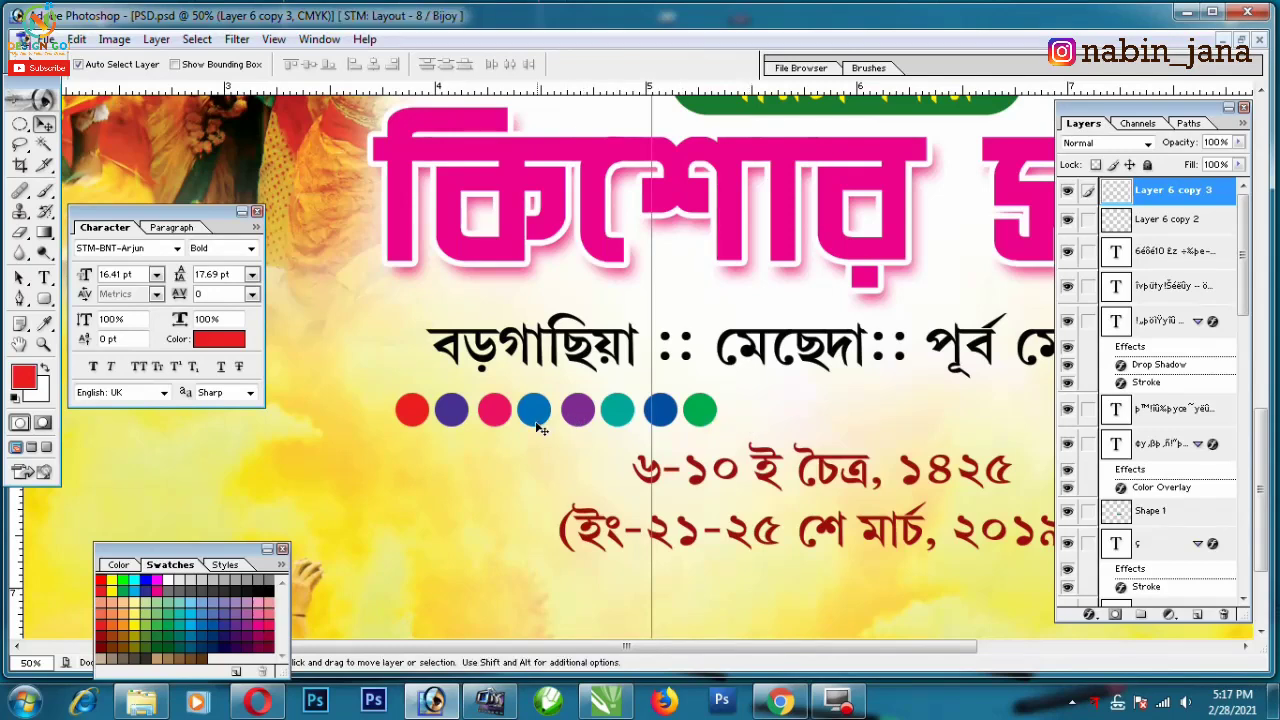
drag(505, 418, 810, 435)
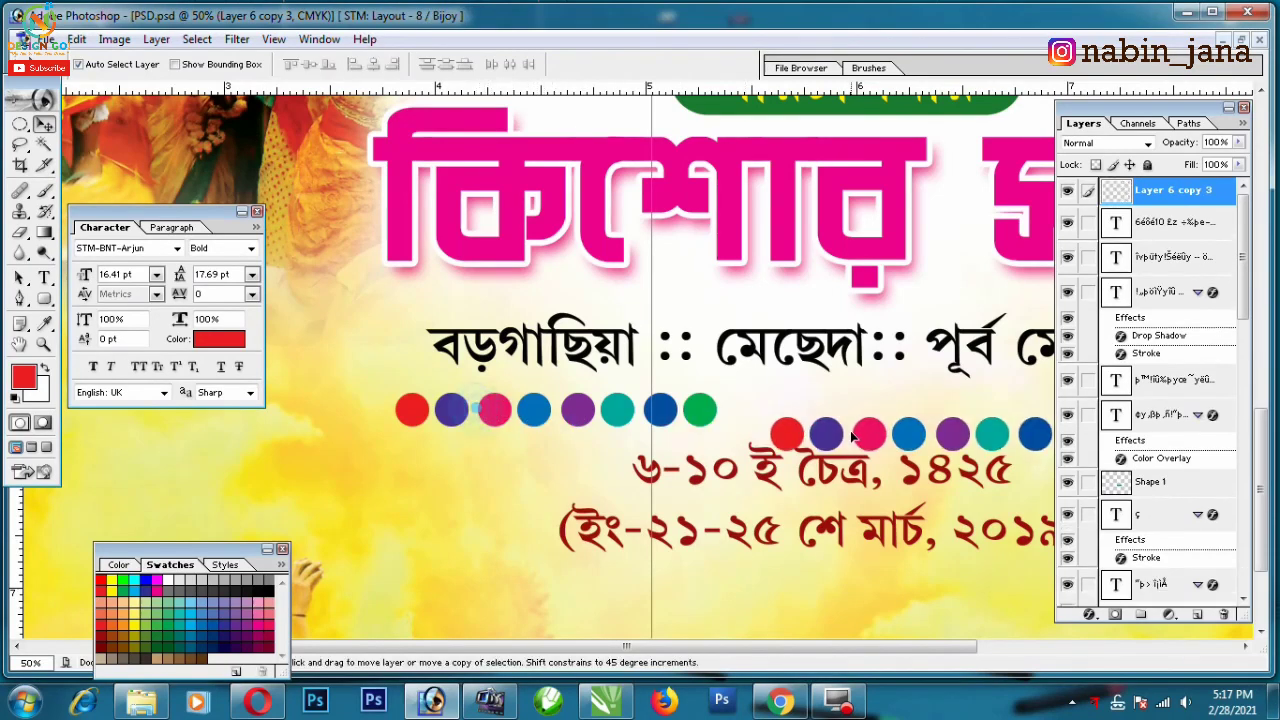
- Recolour the newest dot copy and add another copy further right to lengthen the row
key(ctrl+u)
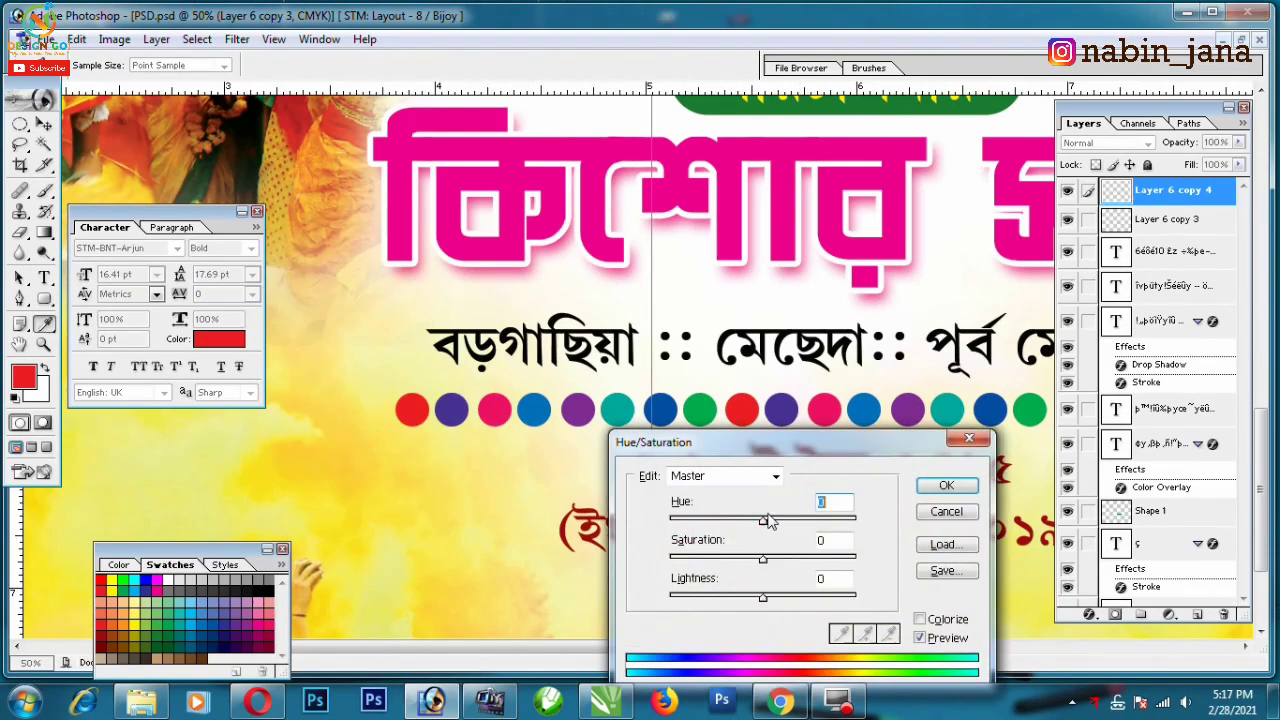
click(946, 485)
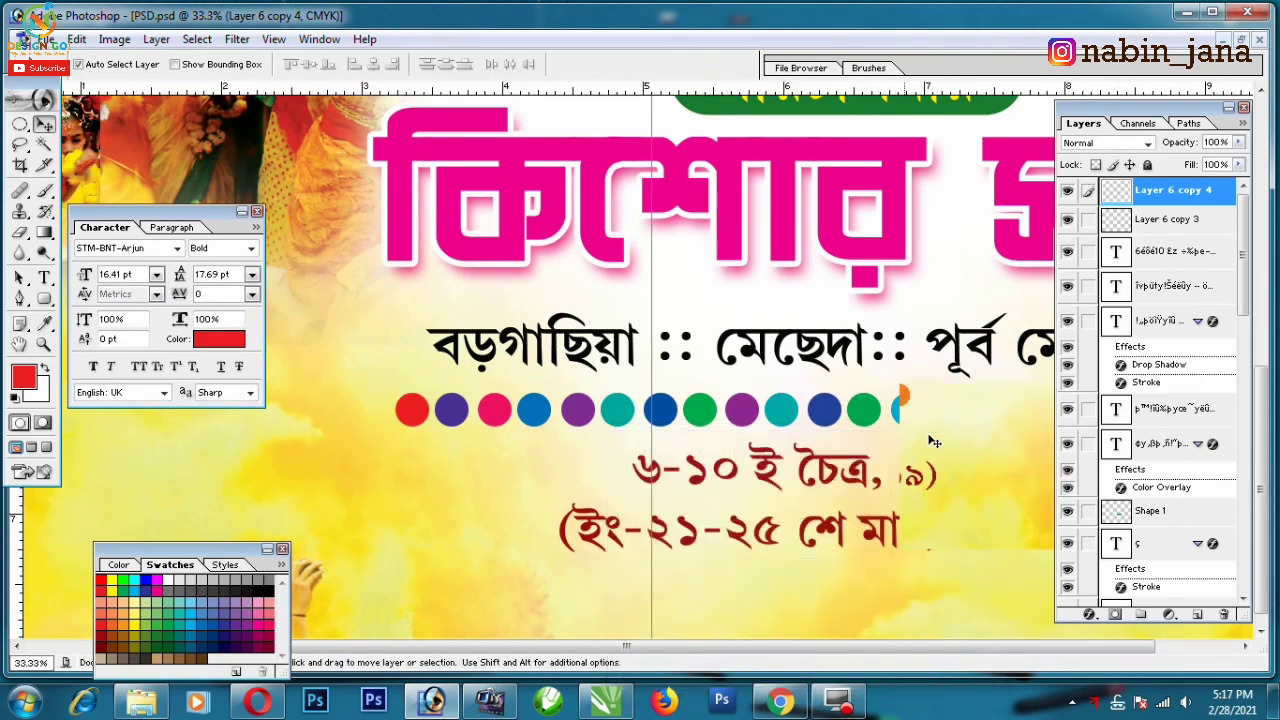
key(ctrl+minus)
drag(603, 464, 835, 466)
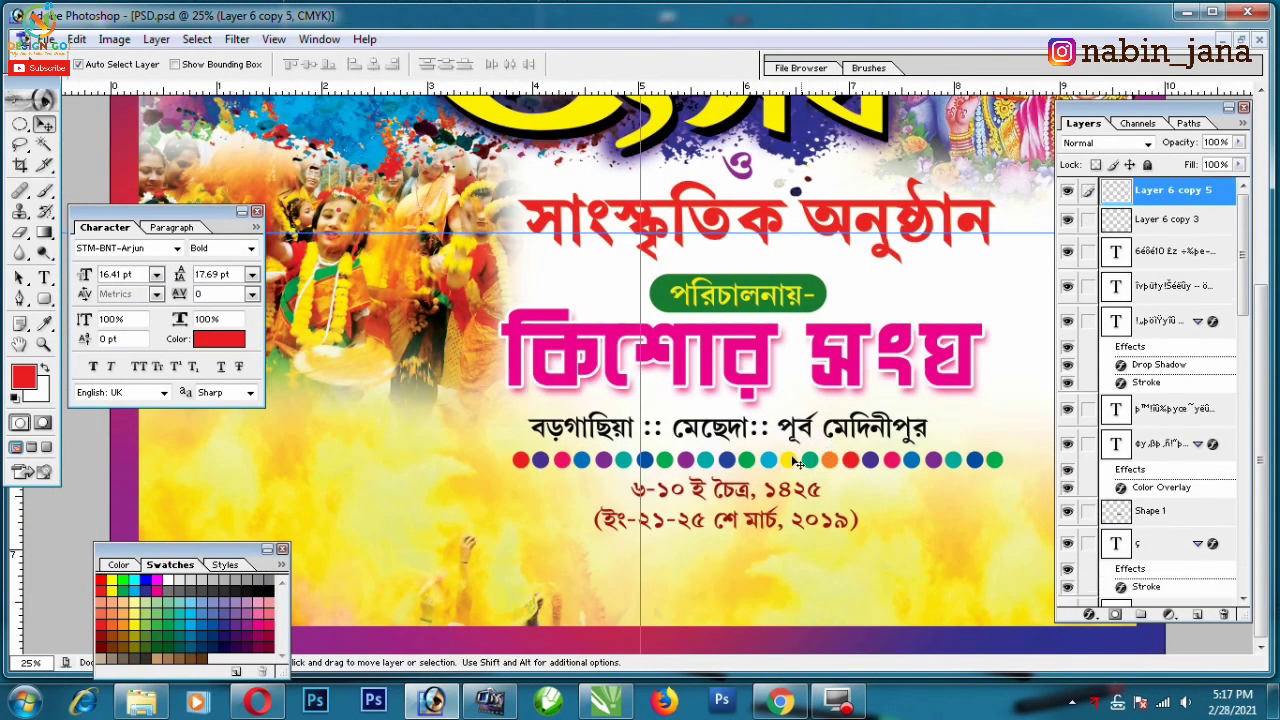
- Align the last dots, merge the row into one layer, and scale it to 83.7%
mouse_move(756, 462)
mouse_down()
mouse_move(697, 452)
mouse_move(727, 467)
mouse_up()
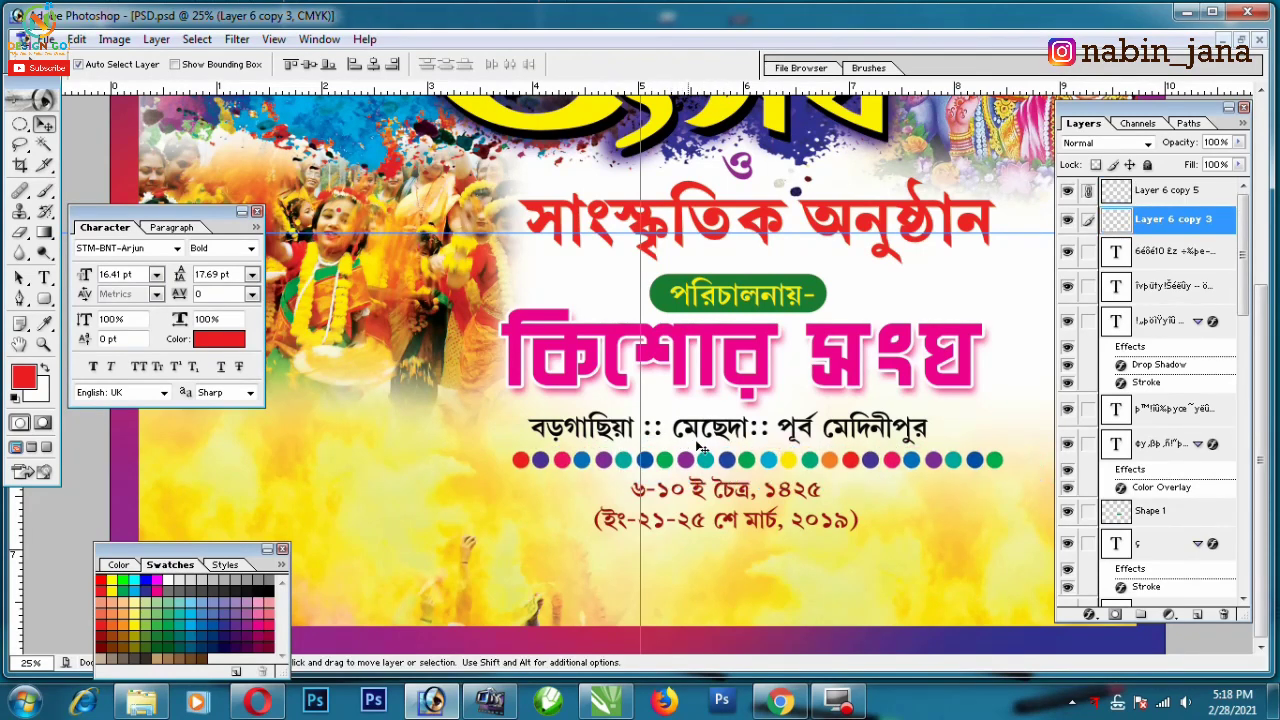
key(ctrl+e)
key(ctrl+t)
drag(1005, 461, 924, 455)
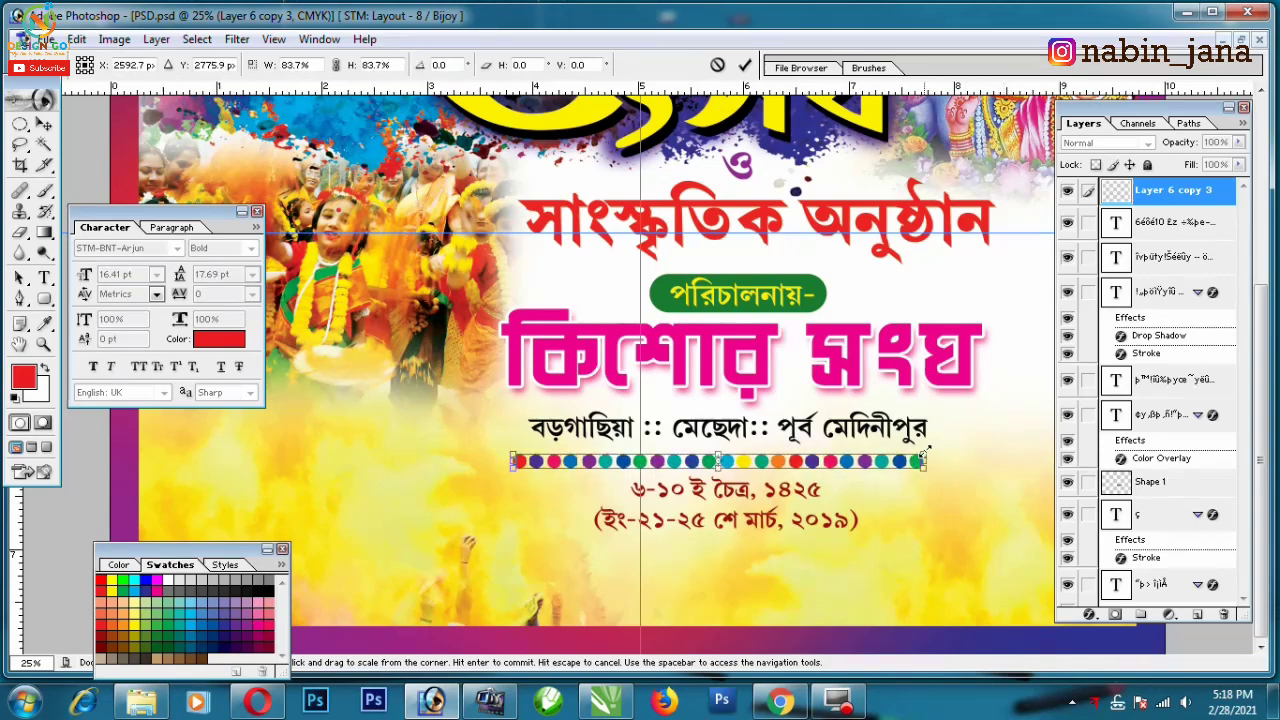
key(Return)
- Place a copy of the dot row below the date lines and shift the yellow fog right
drag(820, 461, 830, 548)
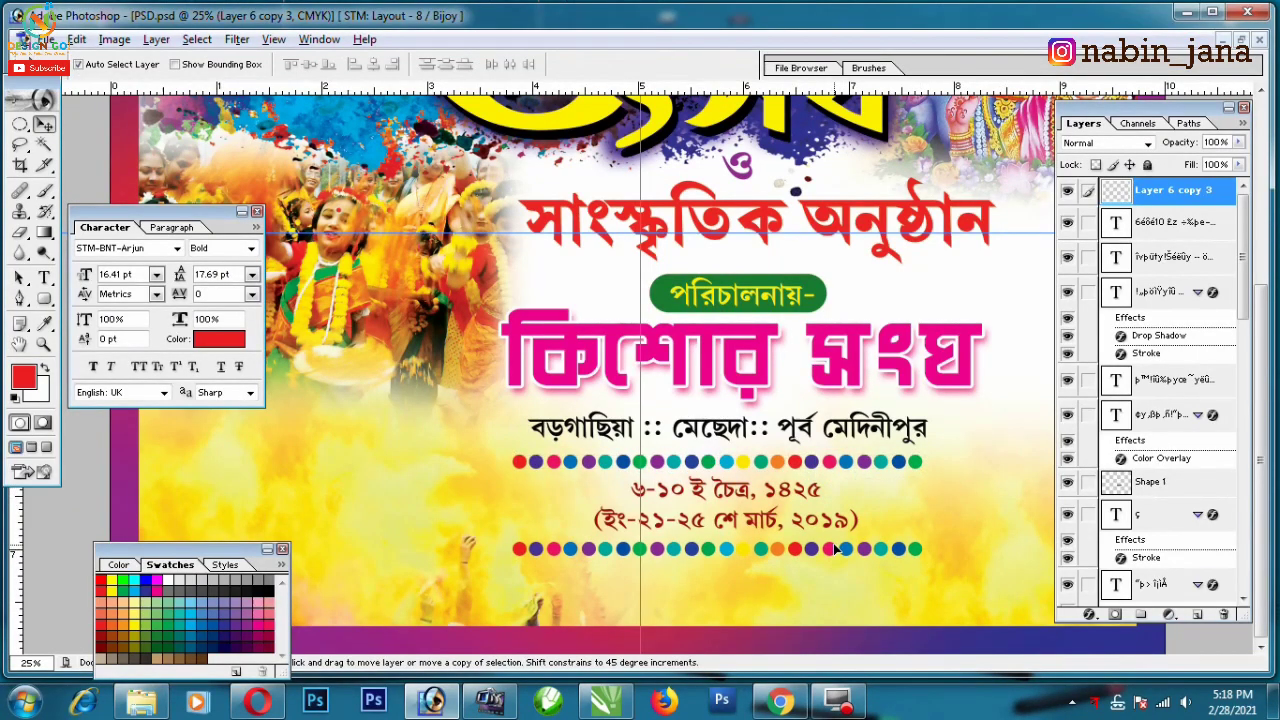
key(ctrl+minus)
key(ctrl+minus)
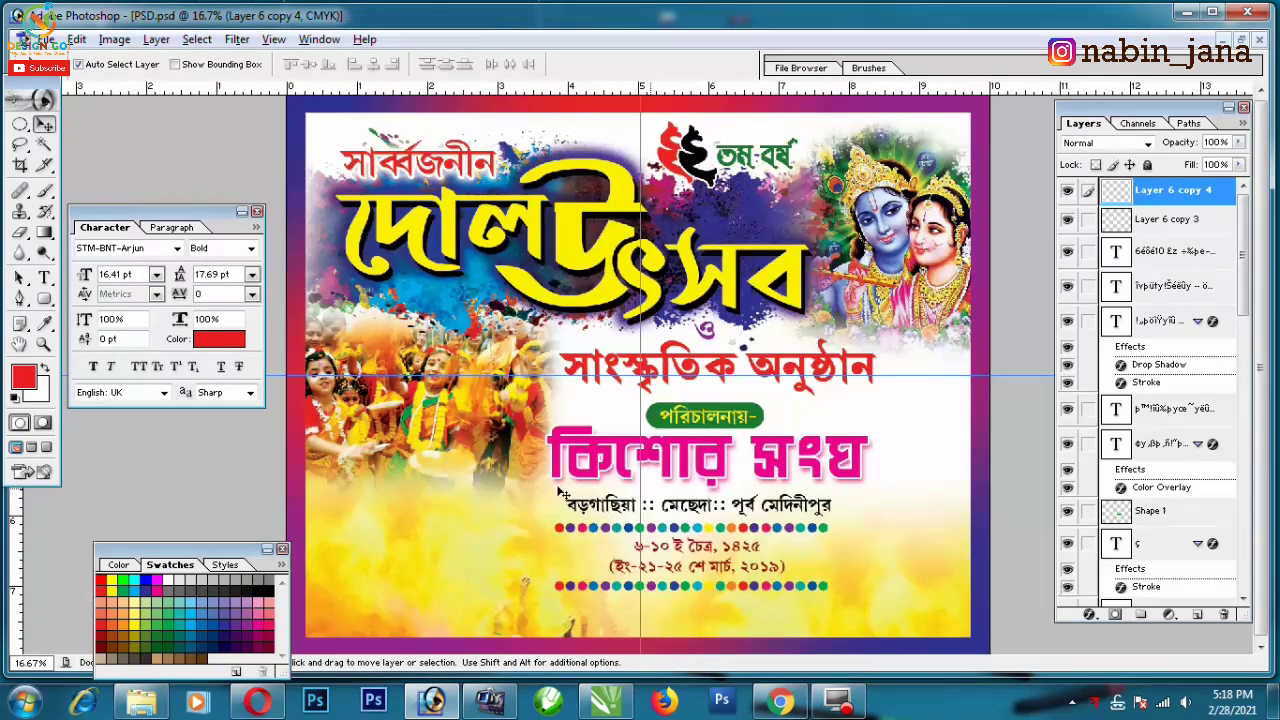
key(ctrl+plus)
mouse_move(398, 557)
mouse_down()
mouse_move(481, 538)
mouse_move(463, 530)
mouse_up()
- Duplicate the yellow fog layer and set the copy's blend mode to Overlay
key(ctrl+j)
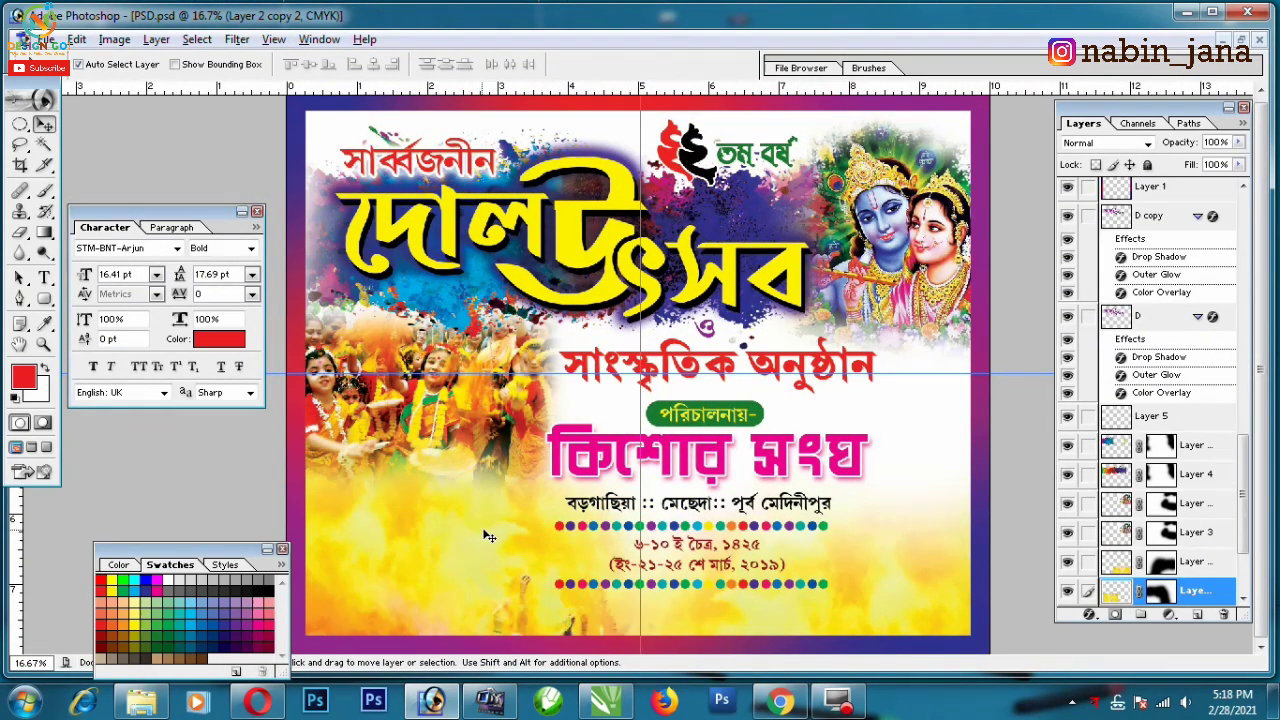
click(1108, 143)
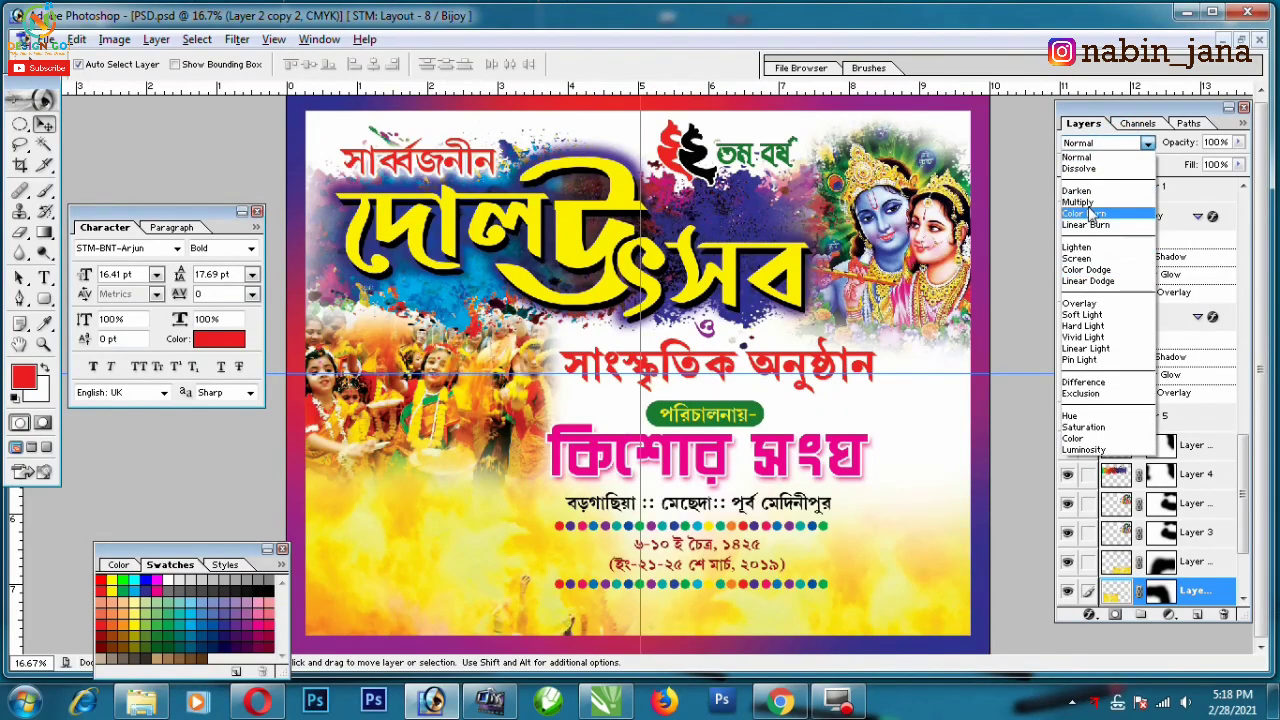
click(1092, 193)
click(1108, 143)
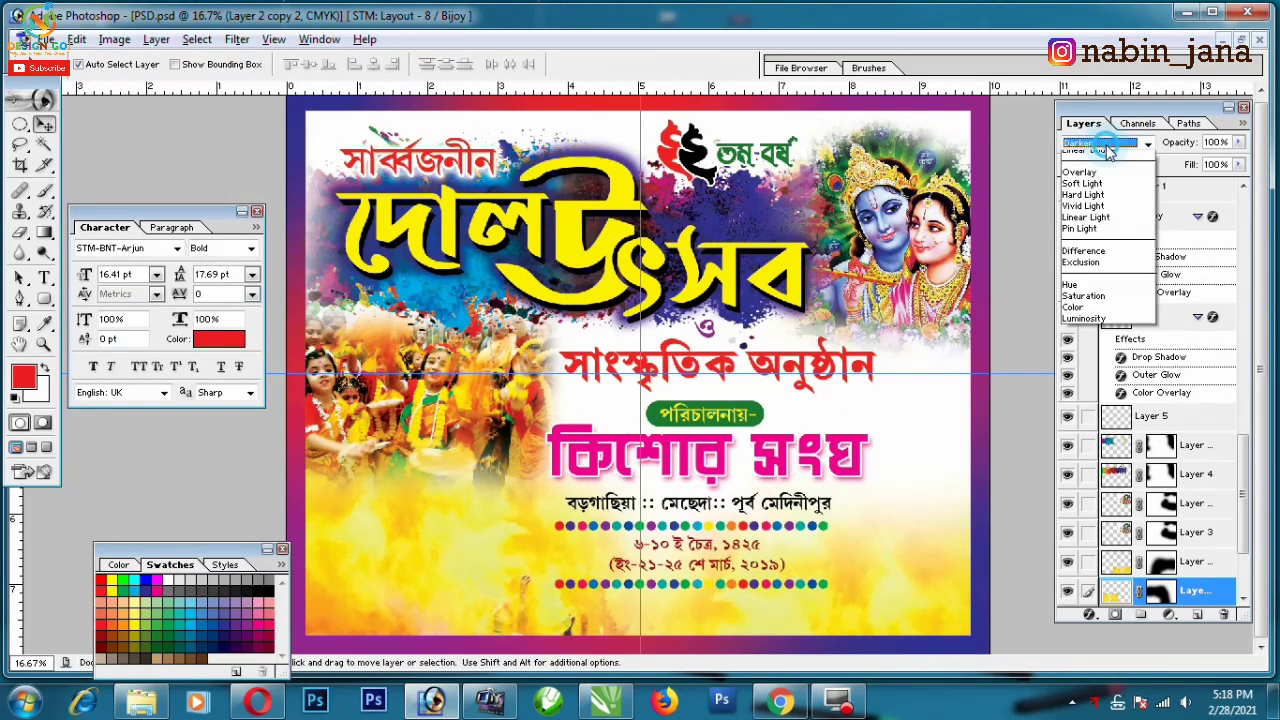
click(1092, 308)
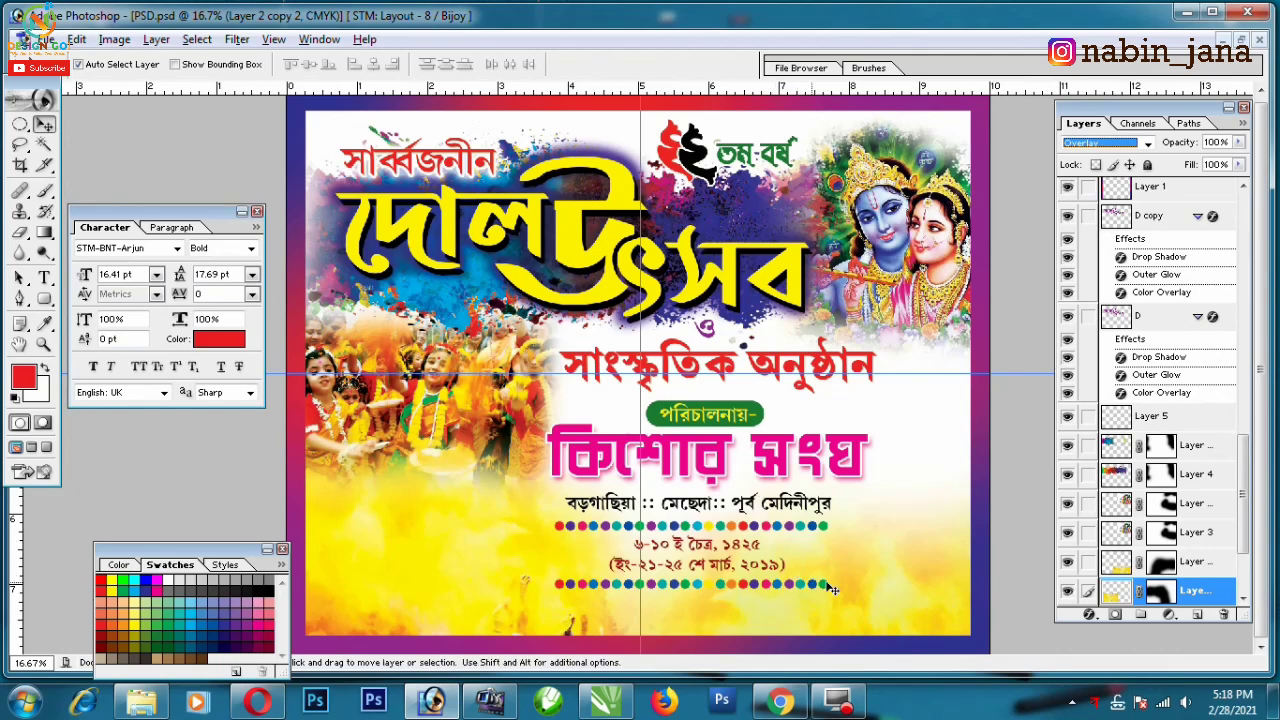
key(alt+bracketright)
- Add a white Stroke layer effect to the date text
key(ctrl+plus)
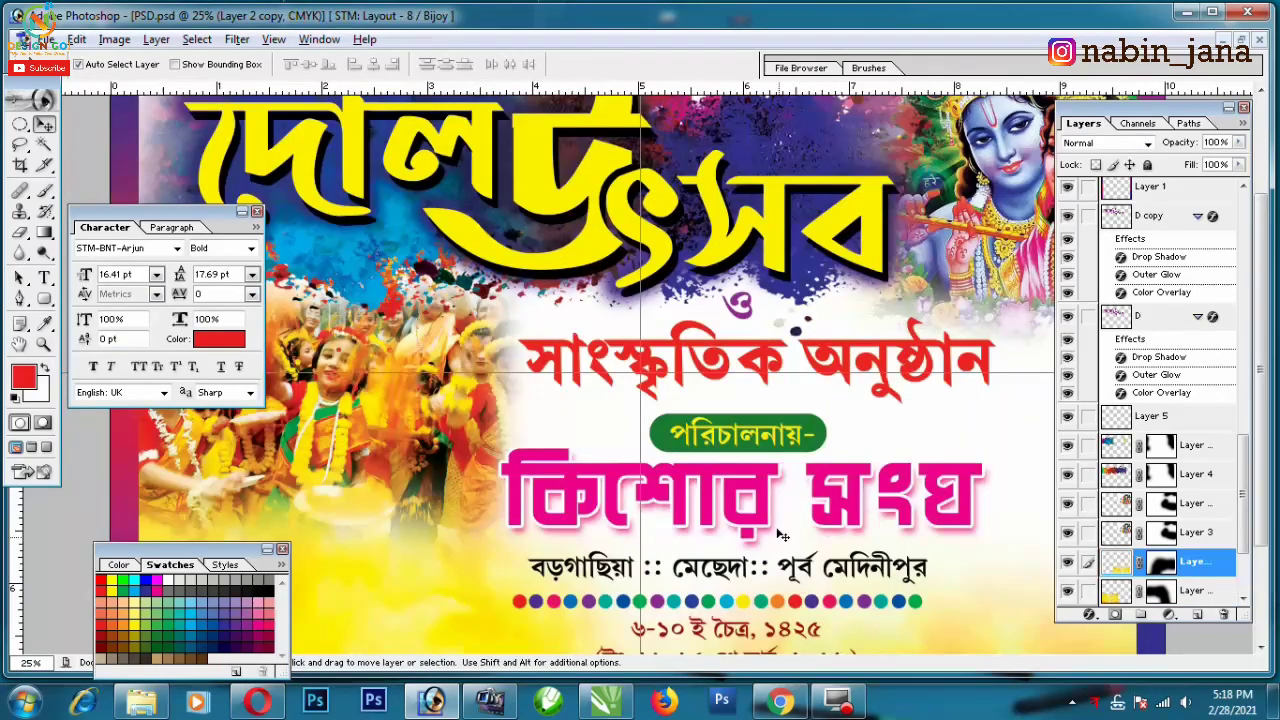
scroll(733, 521, down, 3)
click(733, 521)
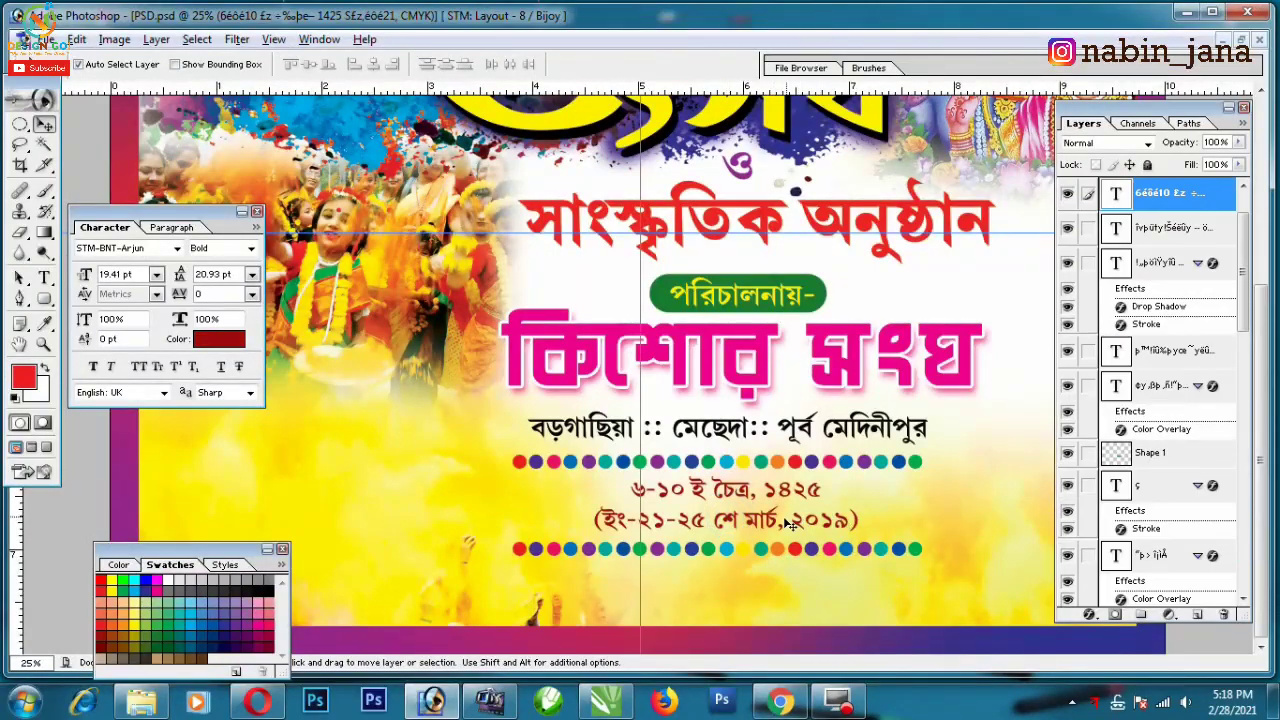
click(1089, 614)
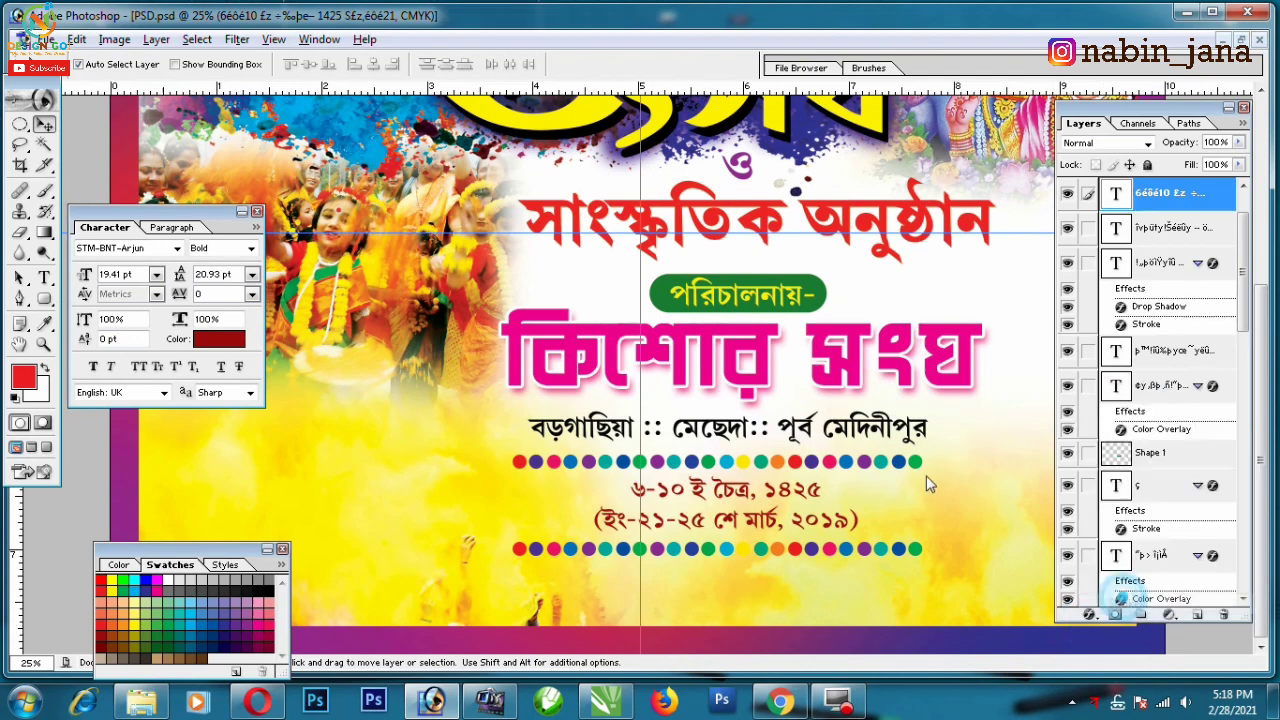
click(1115, 657)
click(919, 369)
click(445, 300)
click(846, 287)
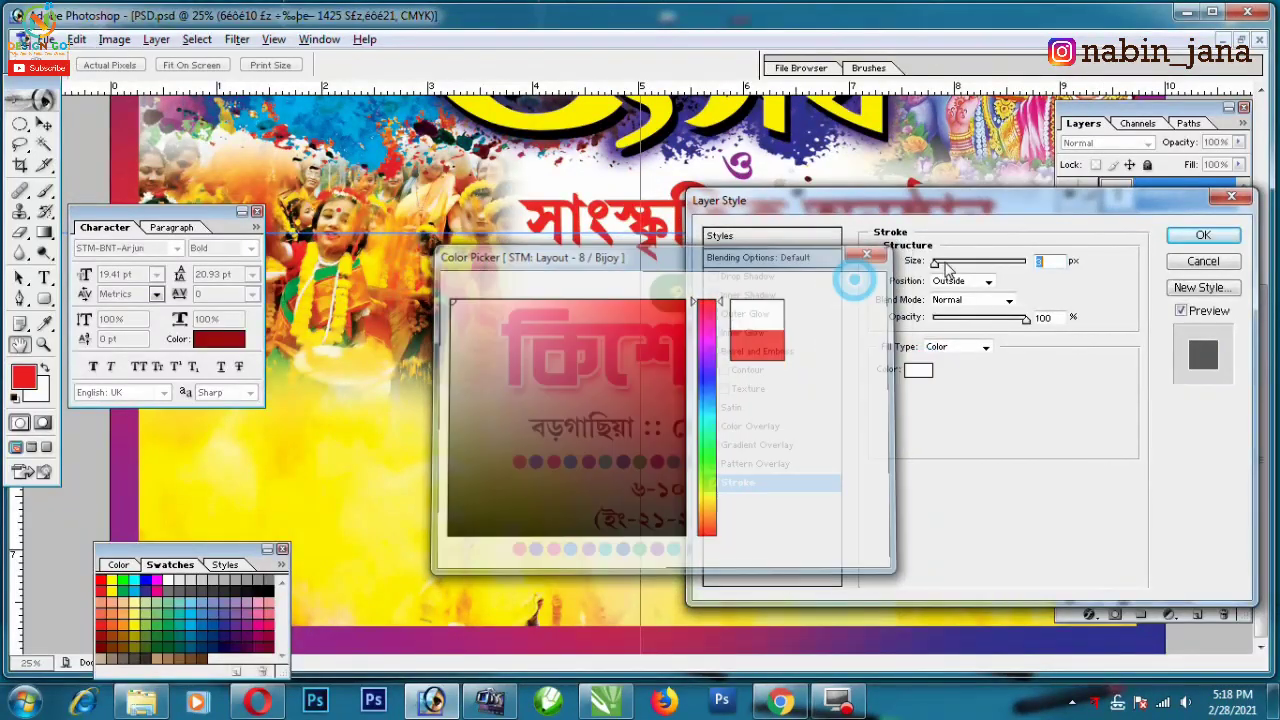
click(942, 262)
click(1203, 235)
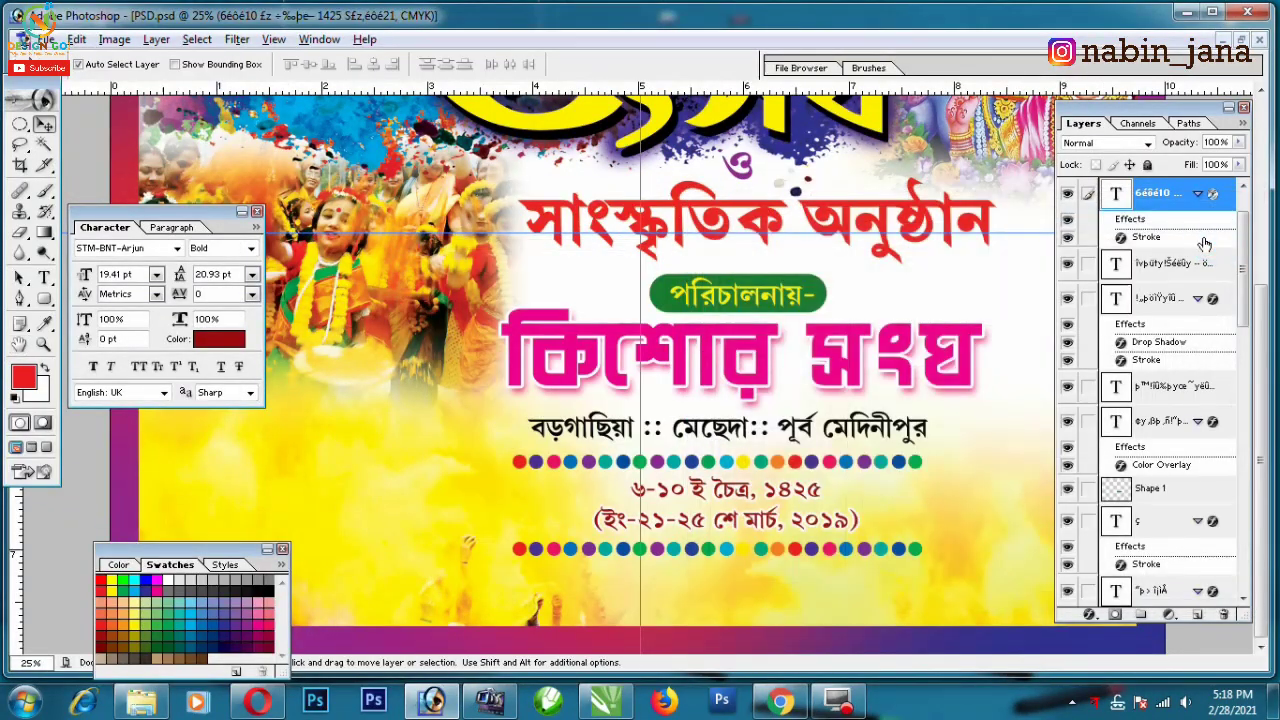
key(ctrl+minus)
key(ctrl+plus)
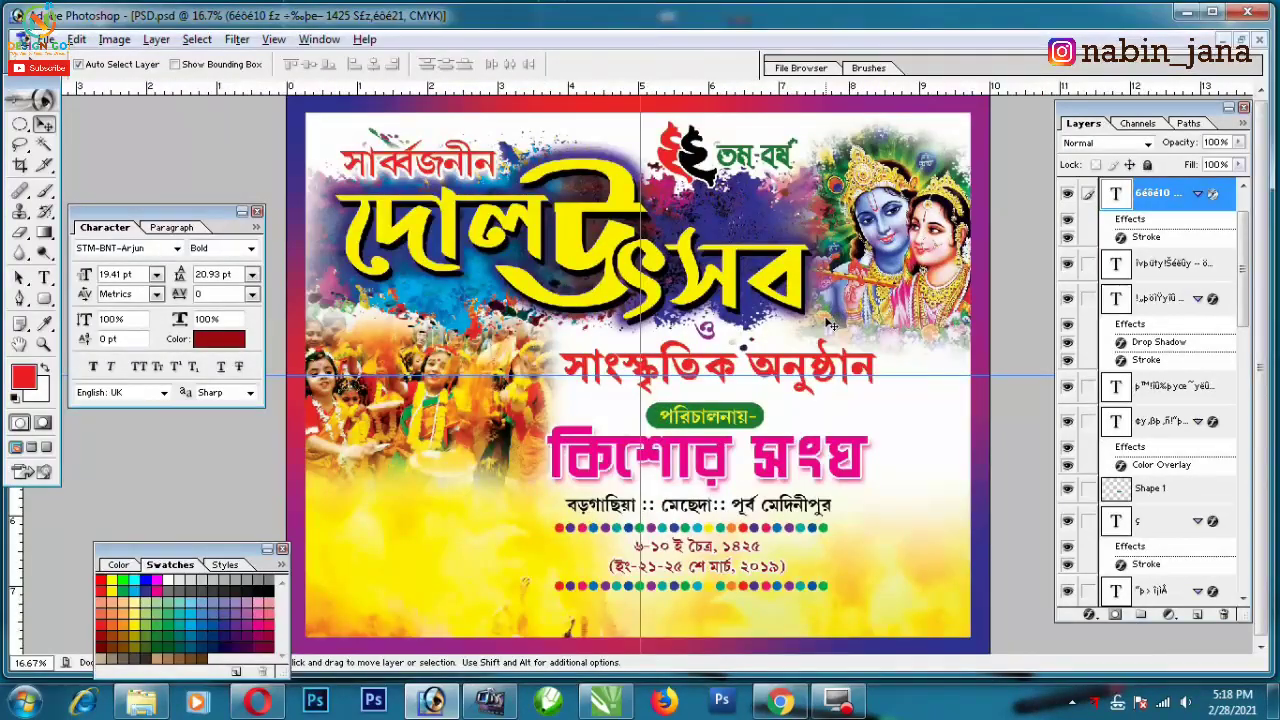
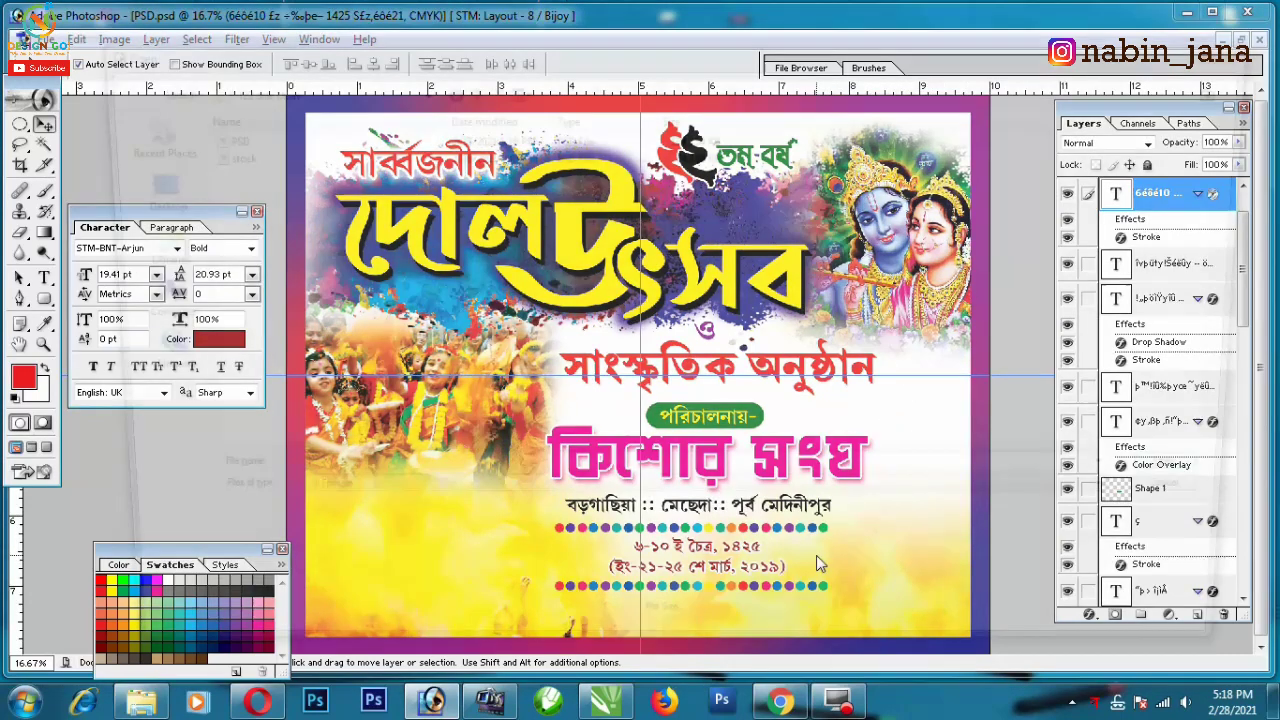
- Open the dancer file 'da nce.PSD' from G: > N Stock > Psd kolka & Shape
key(ctrl+o)
click(130, 300)
double_click(1163, 170)
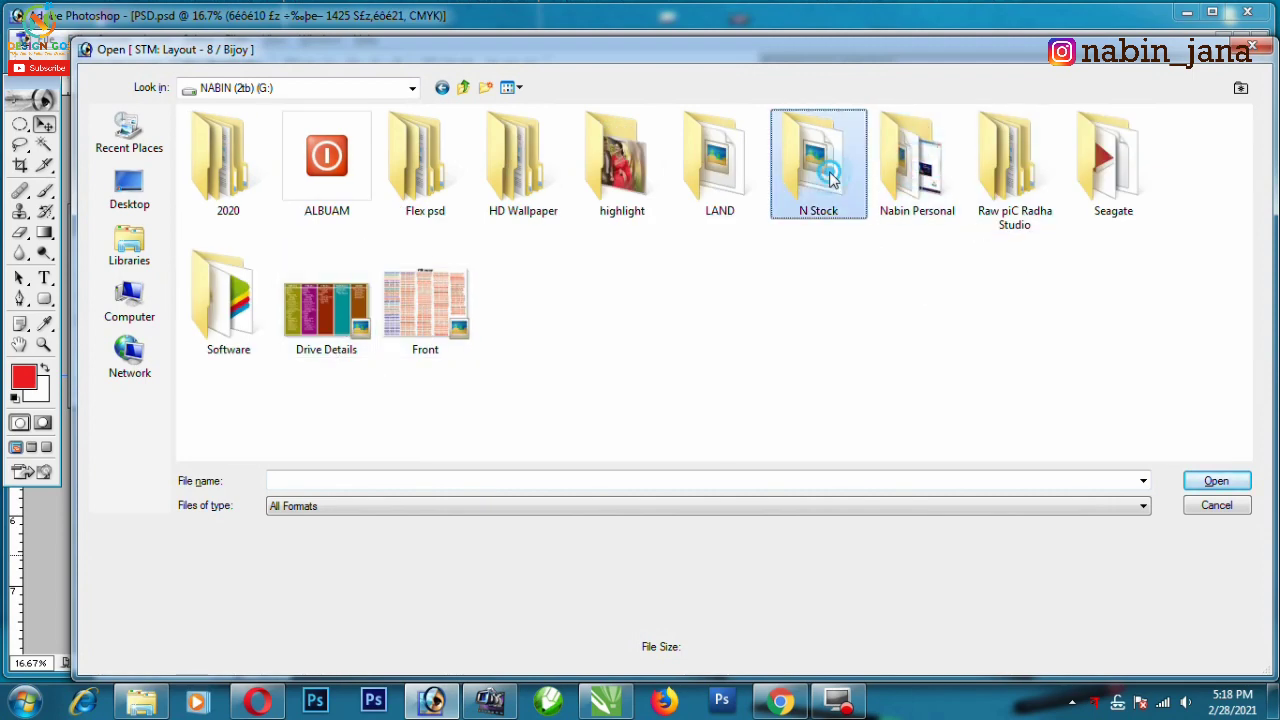
double_click(818, 155)
double_click(350, 278)
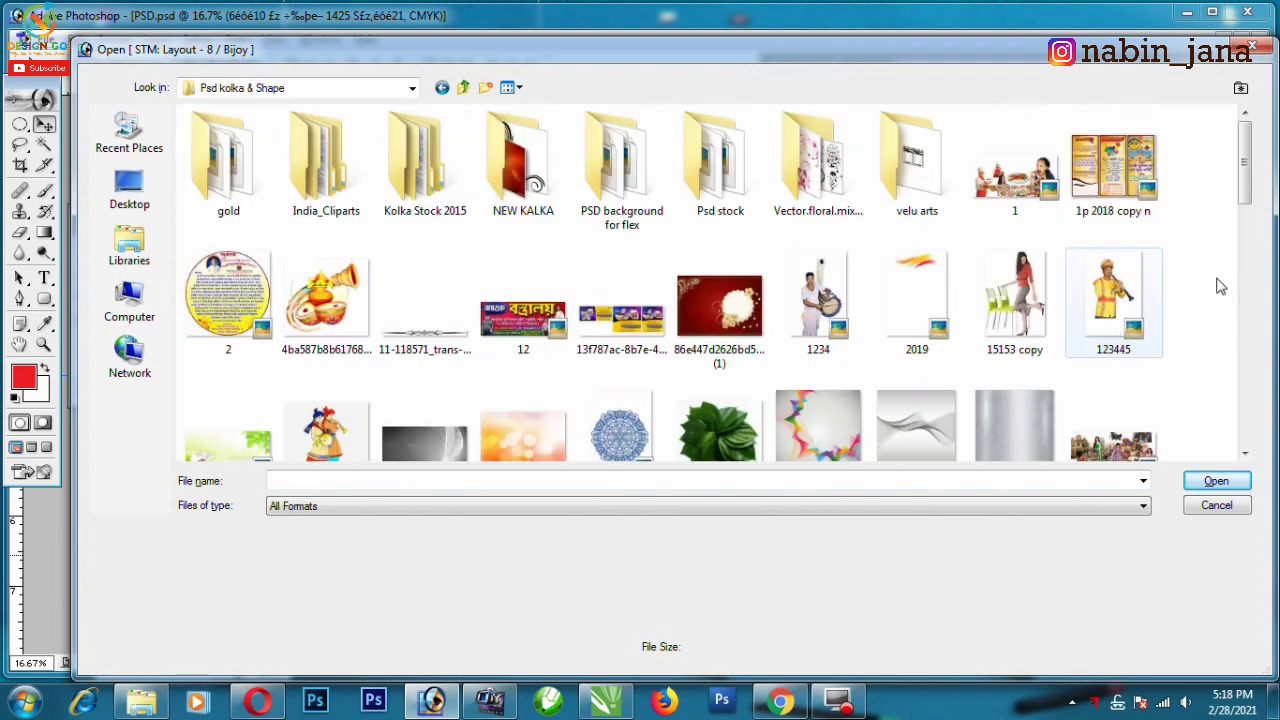
drag(1245, 172, 1243, 290)
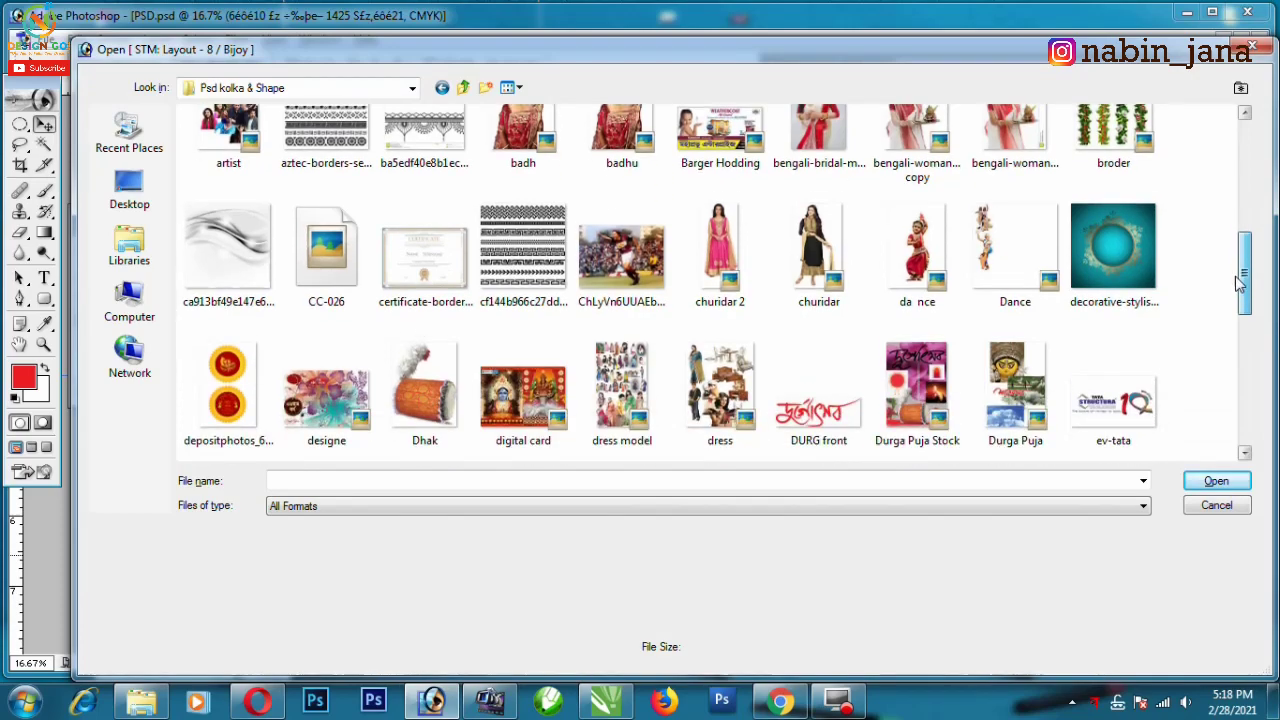
double_click(917, 250)
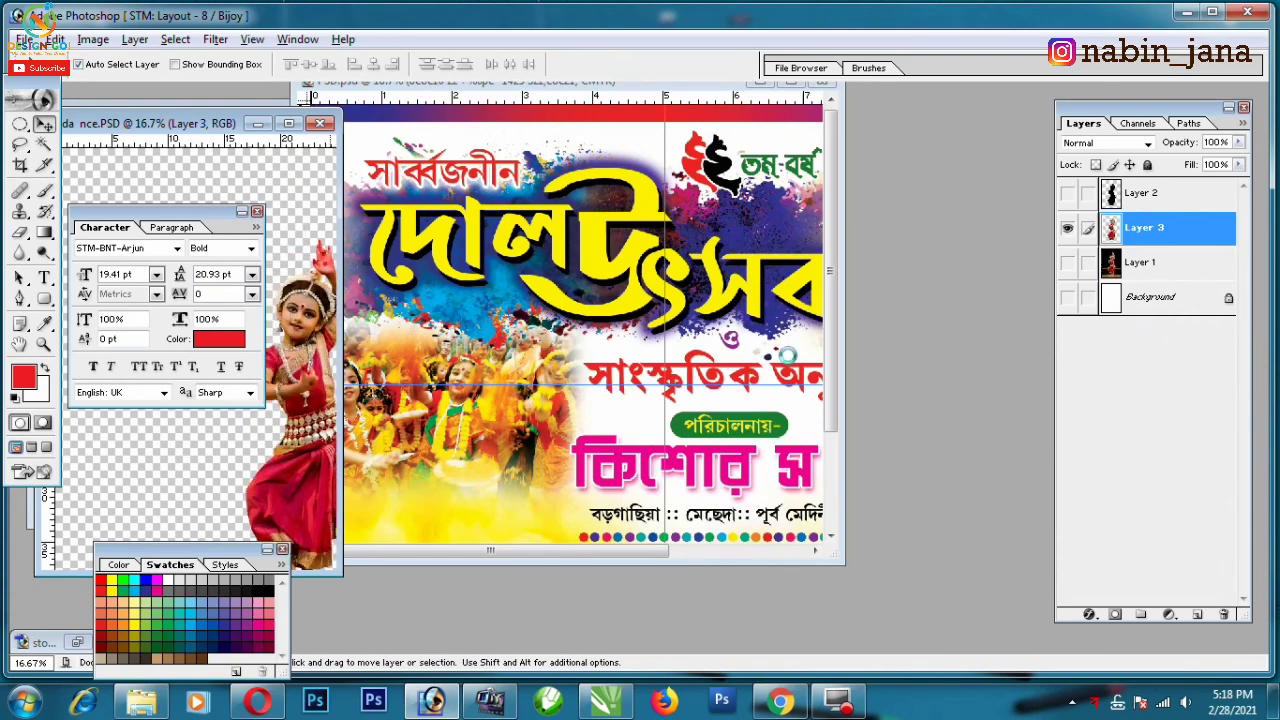
- Bring the dancer into the poster as a new layer and move her to the right side
drag(787, 355, 787, 355)
click(790, 81)
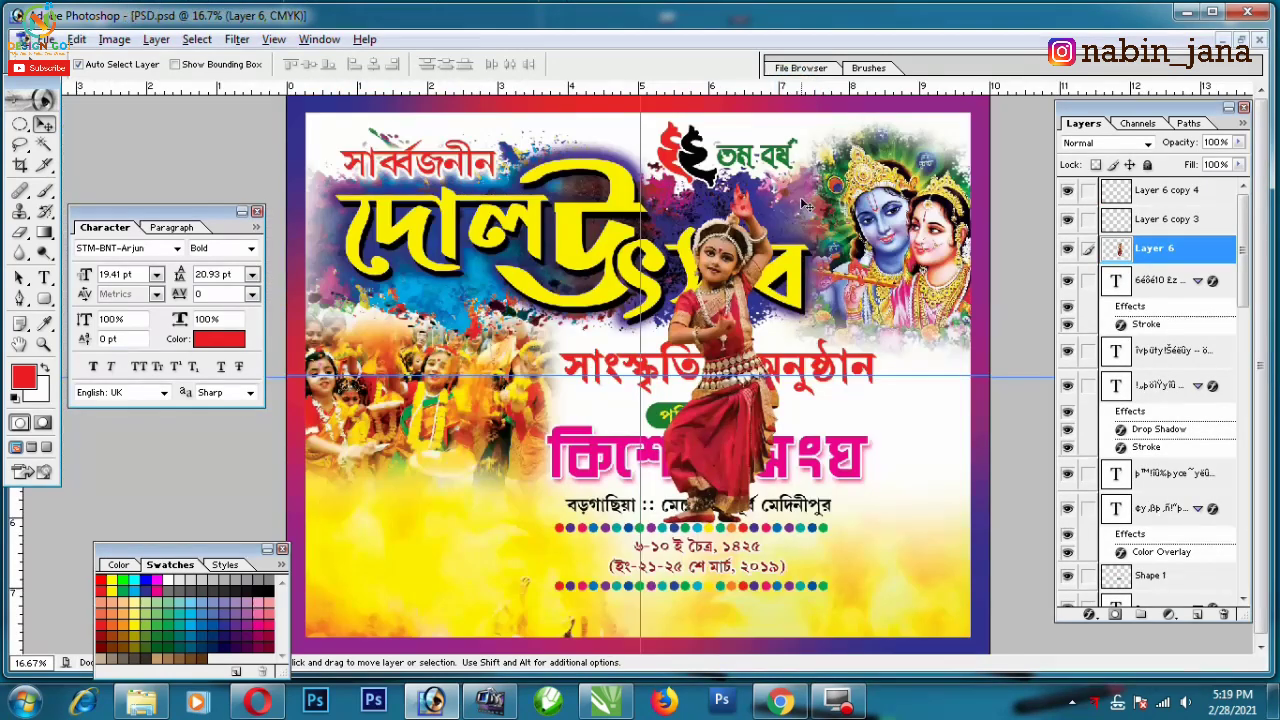
key(ctrl+minus)
drag(685, 420, 875, 420)
- Scale the dancer down to about 87% to fit the poster
key(ctrl+t)
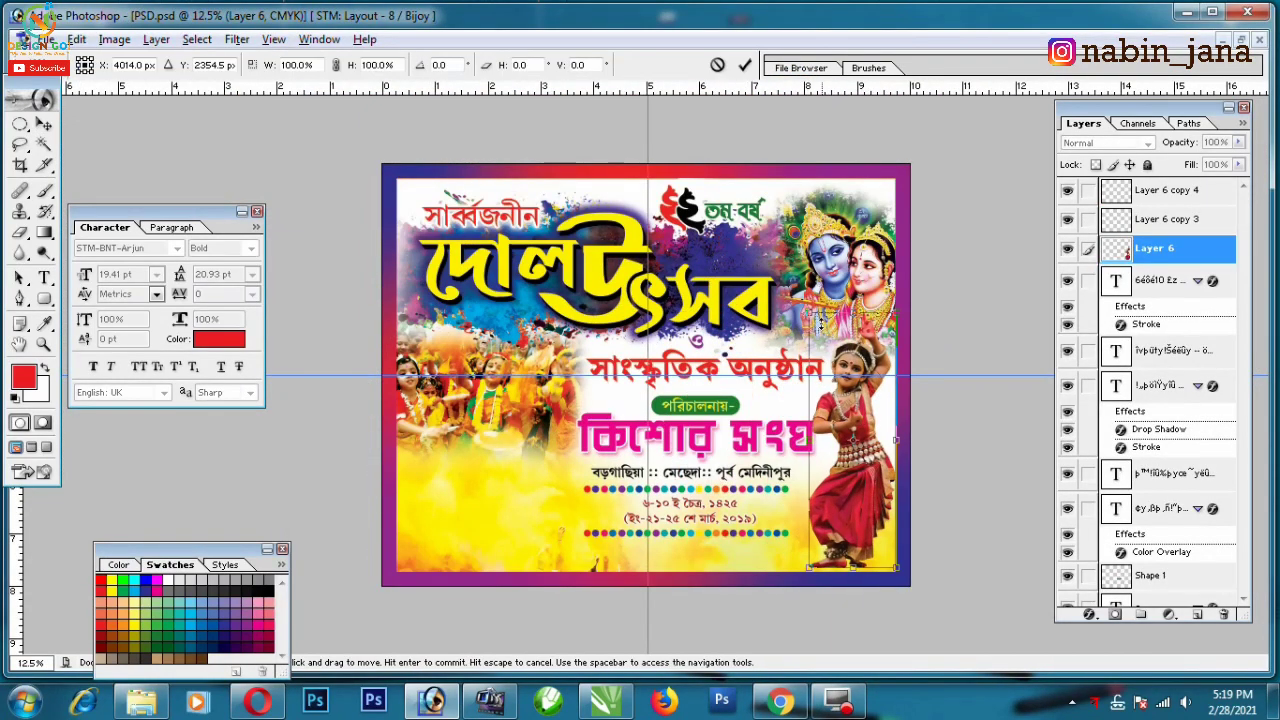
drag(897, 575, 886, 562)
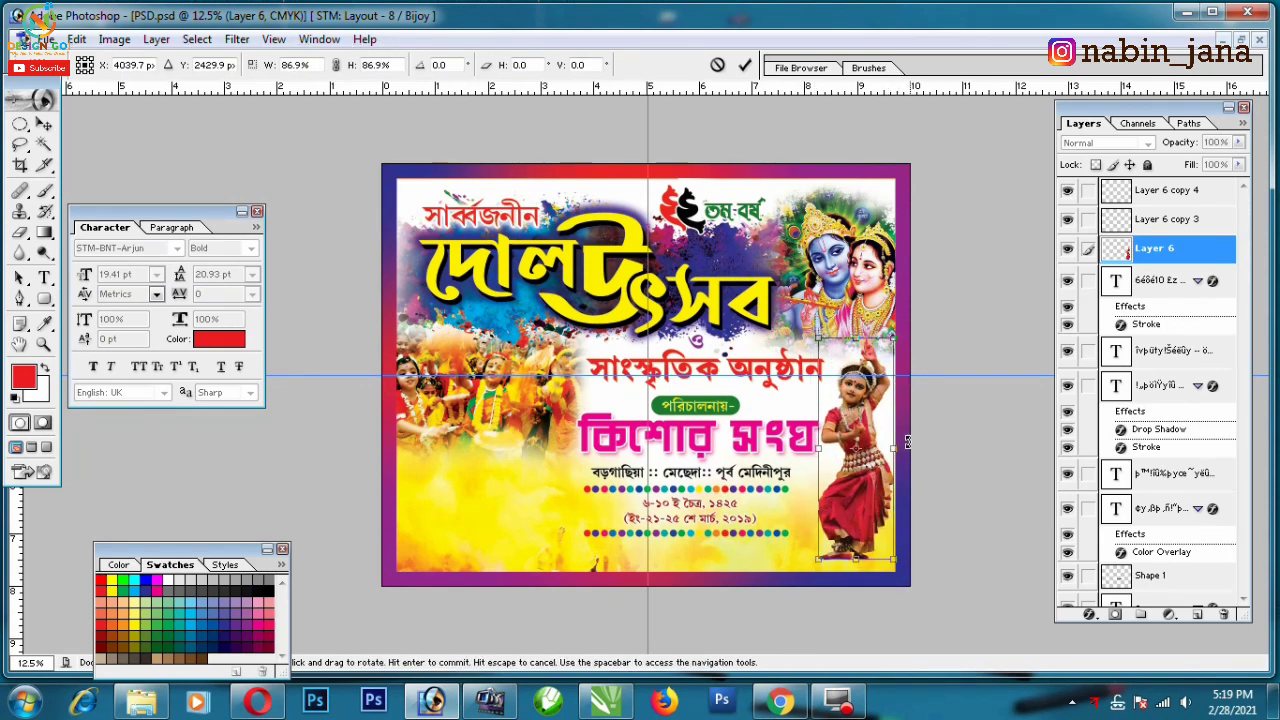
key(Return)
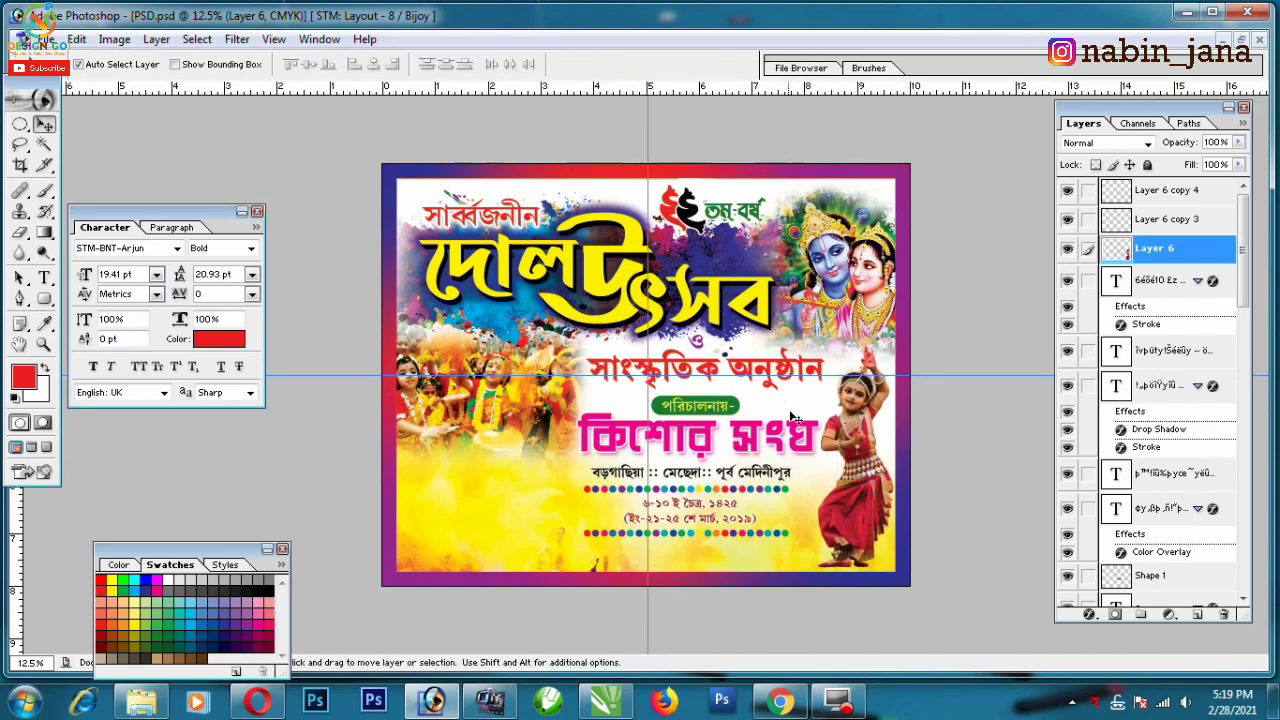
click(640, 326)
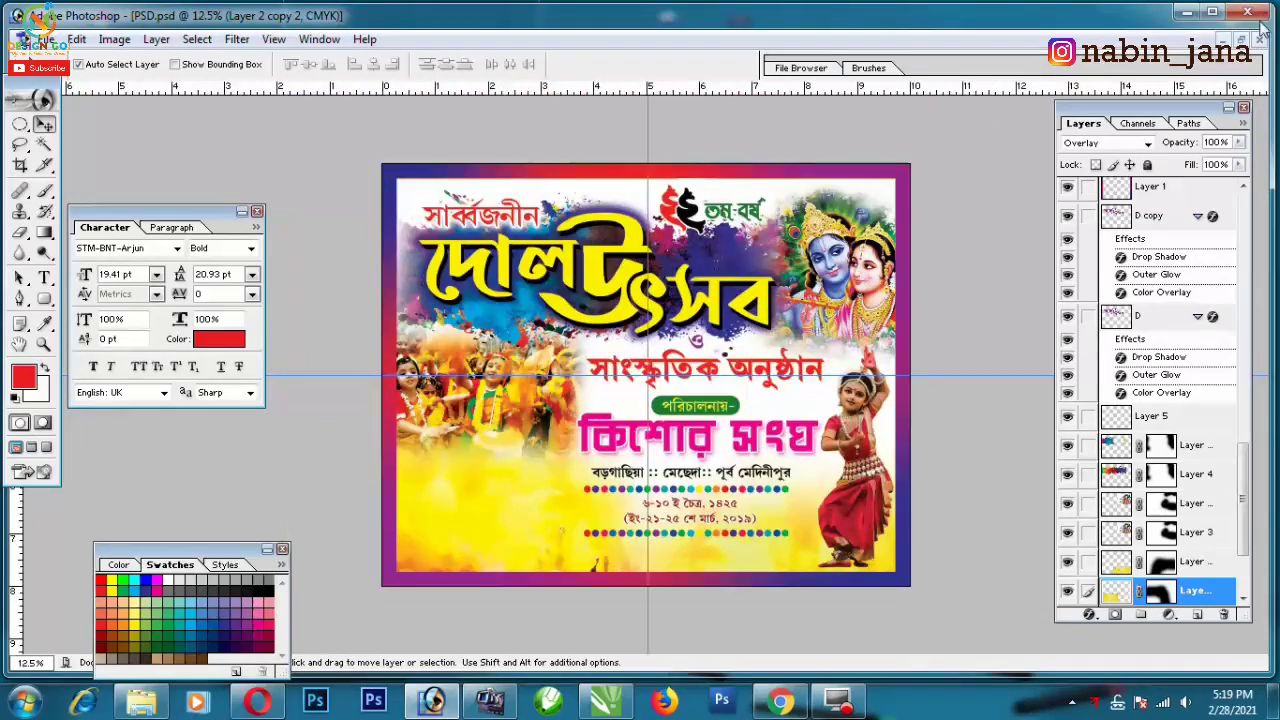
click(1241, 39)
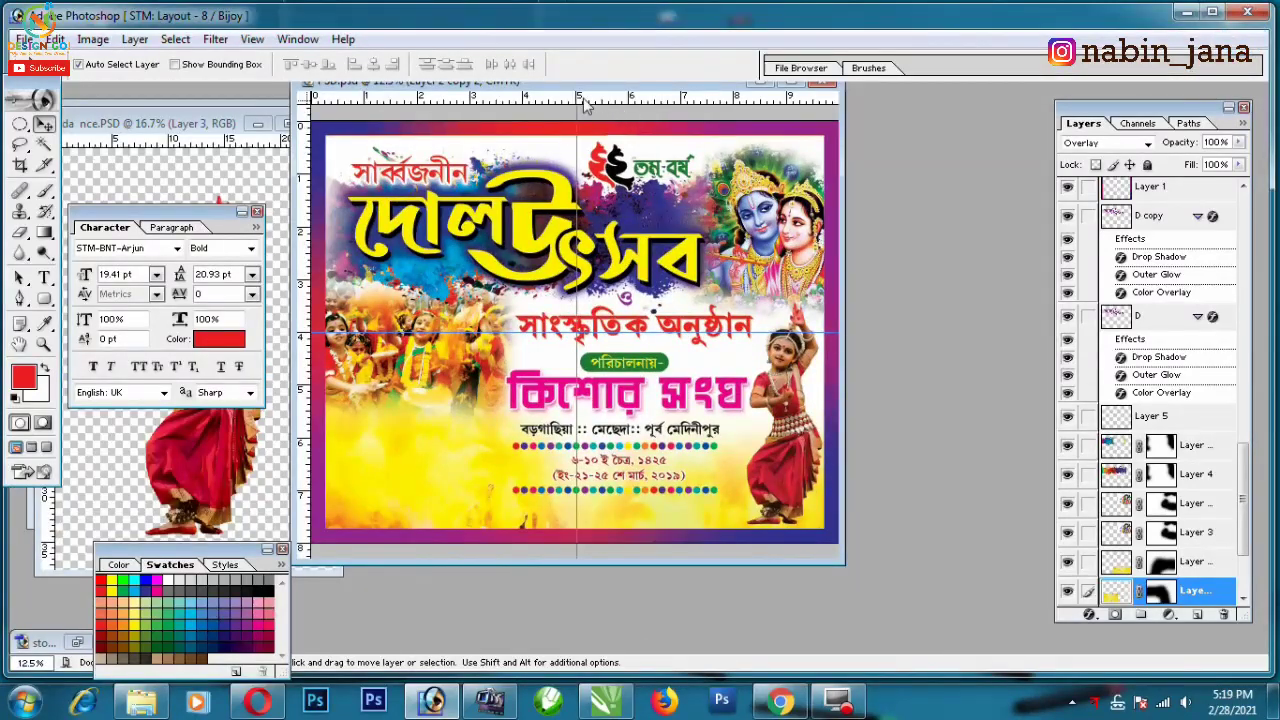
- Rearrange the open document windows and bring up the minimized stock.psd file
drag(400, 63, 633, 87)
click(236, 130)
drag(236, 130, 400, 420)
click(163, 171)
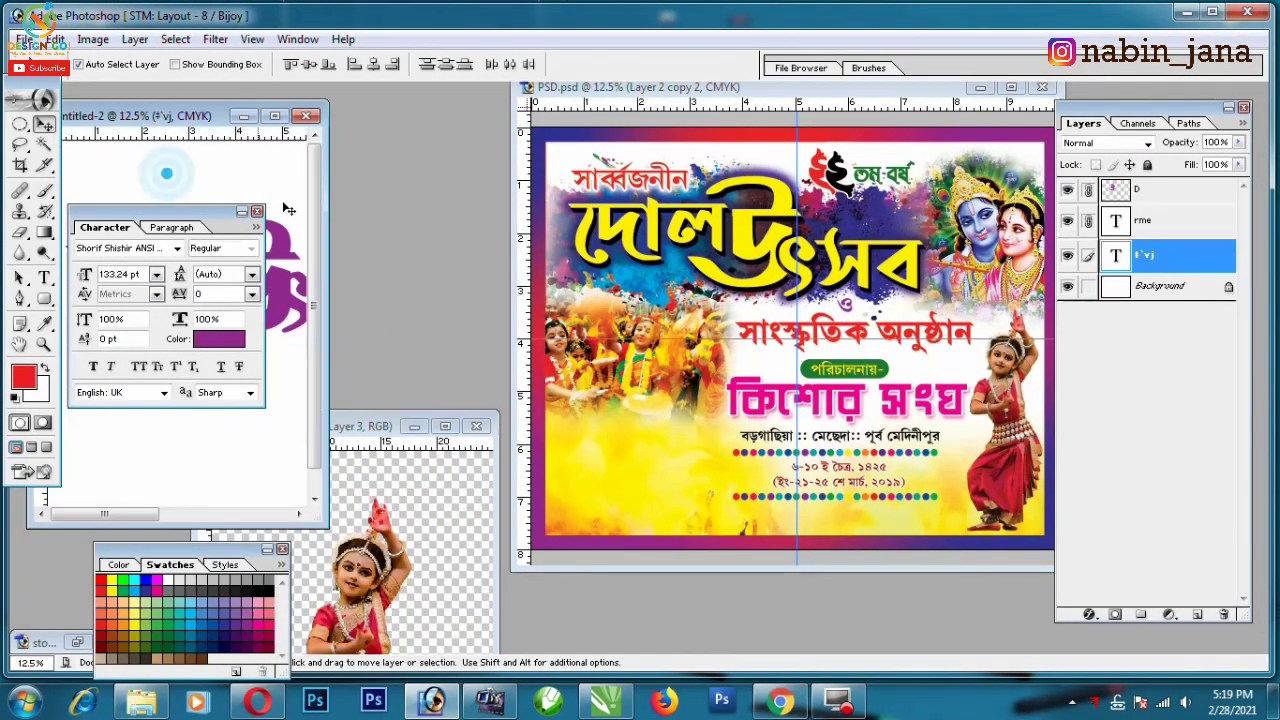
key(ctrl+minus)
key(ctrl+minus)
key(ctrl+minus)
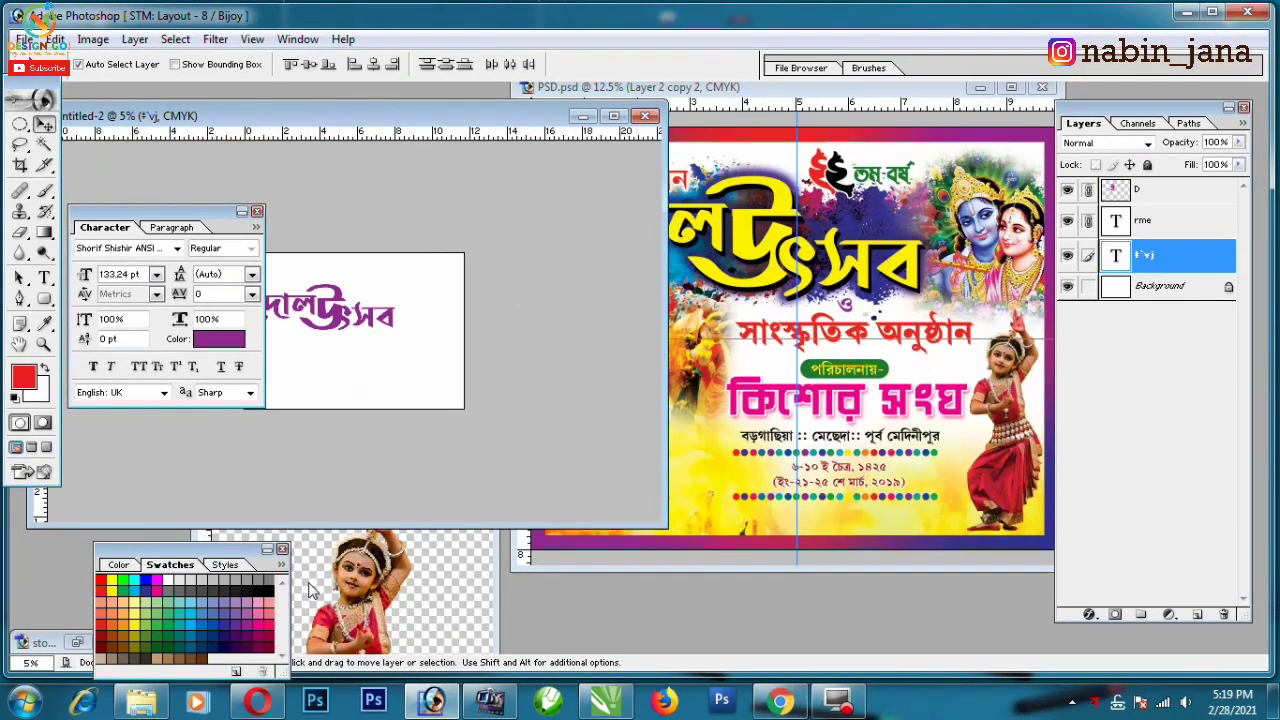
click(310, 590)
double_click(40, 642)
- Copy the colour-pot swirl graphic into the poster behind the dancer, flipped vertically
click(578, 399)
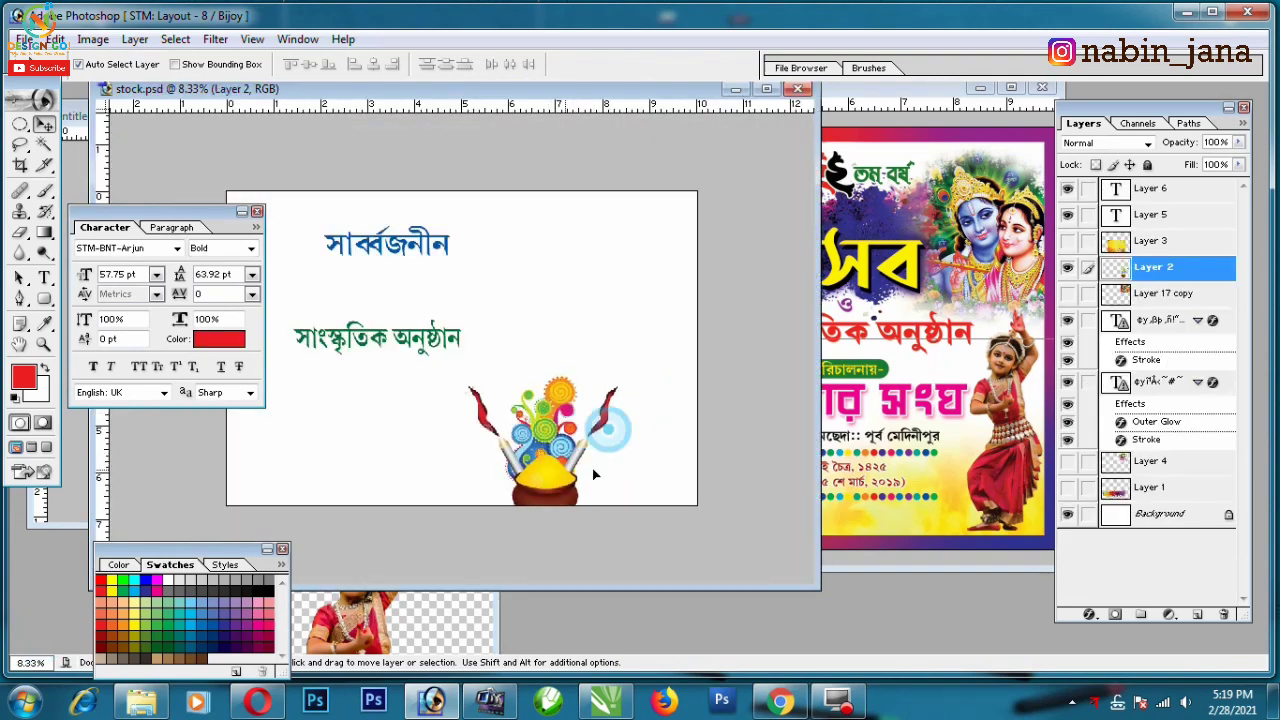
drag(593, 474, 940, 464)
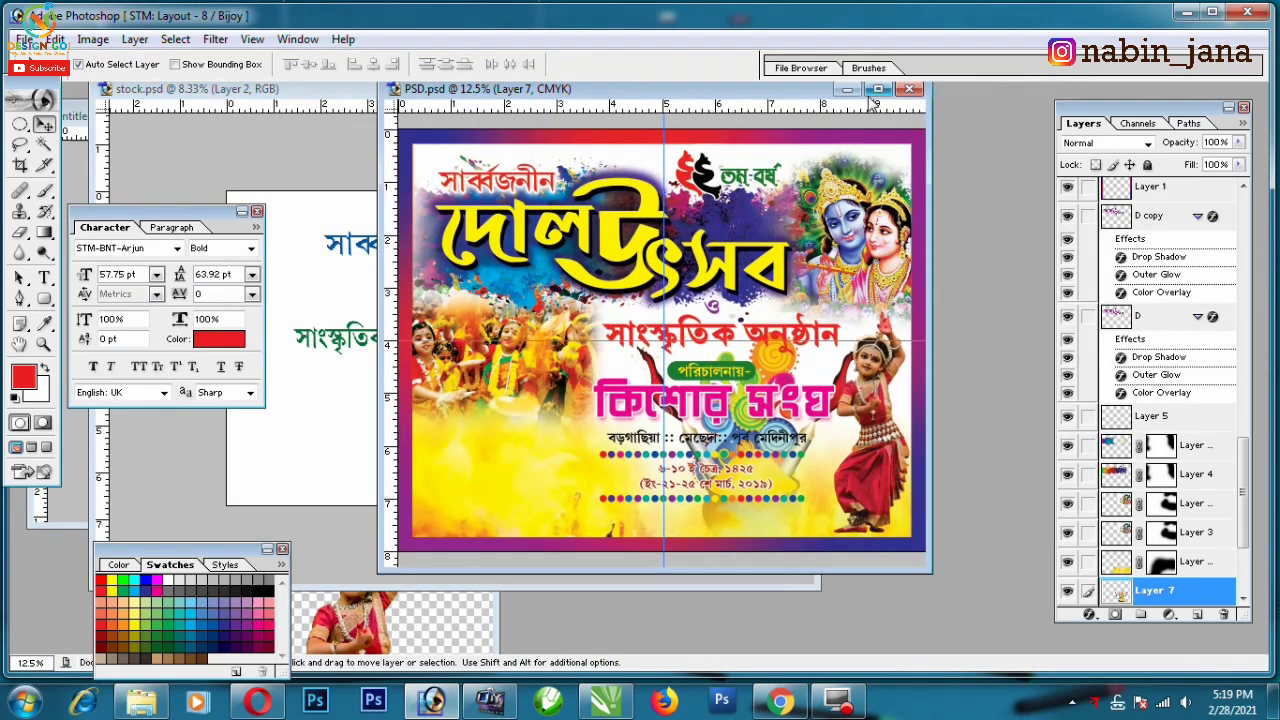
double_click(875, 86)
key(ctrl+t)
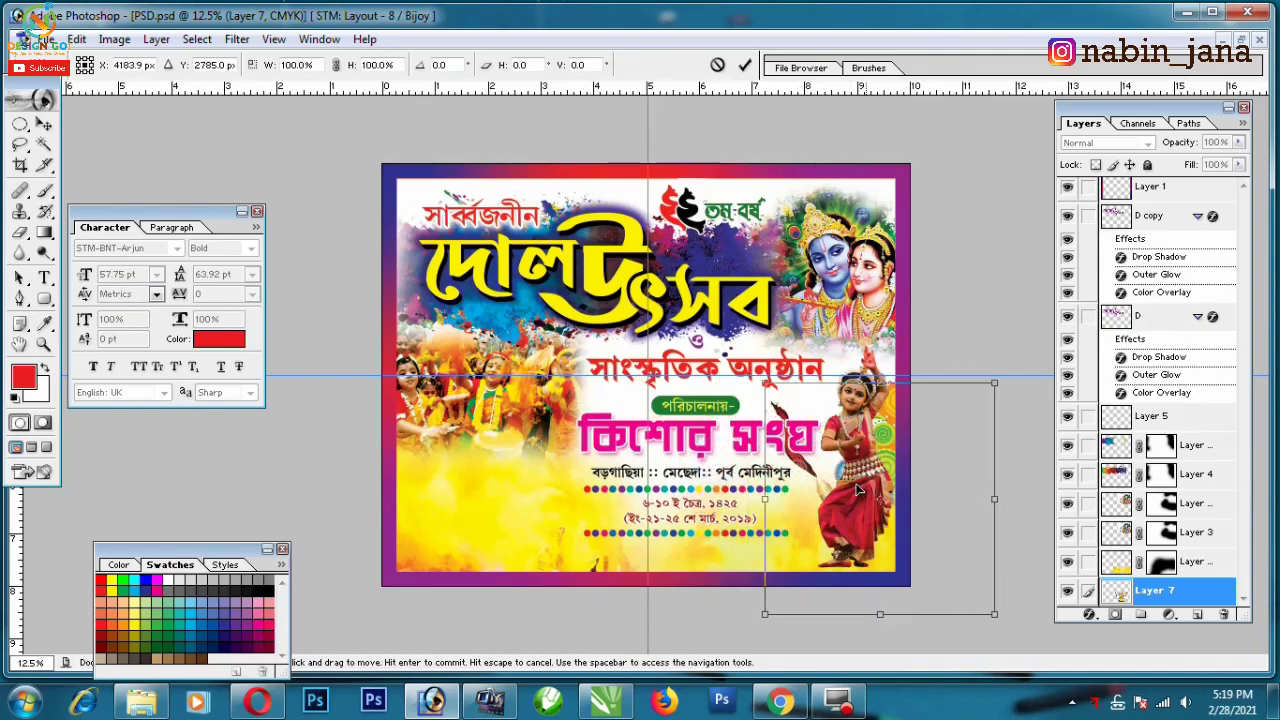
drag(857, 489, 840, 491)
right_click(865, 445)
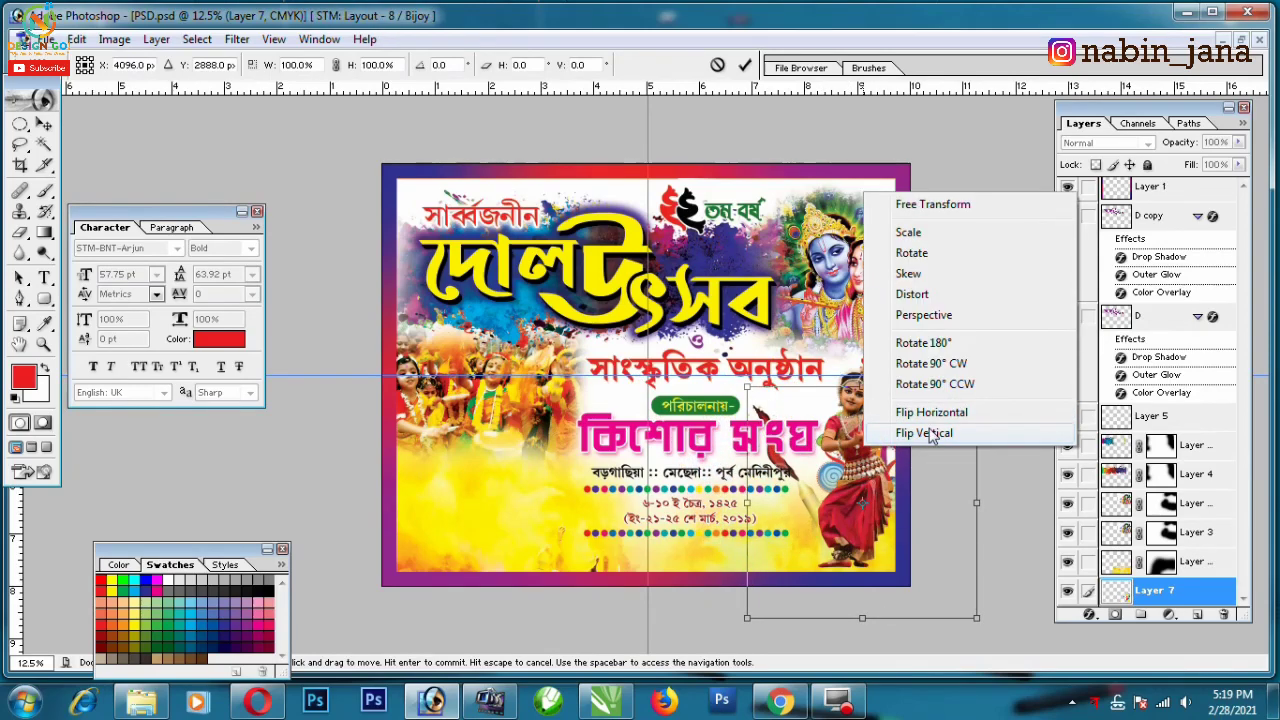
click(930, 434)
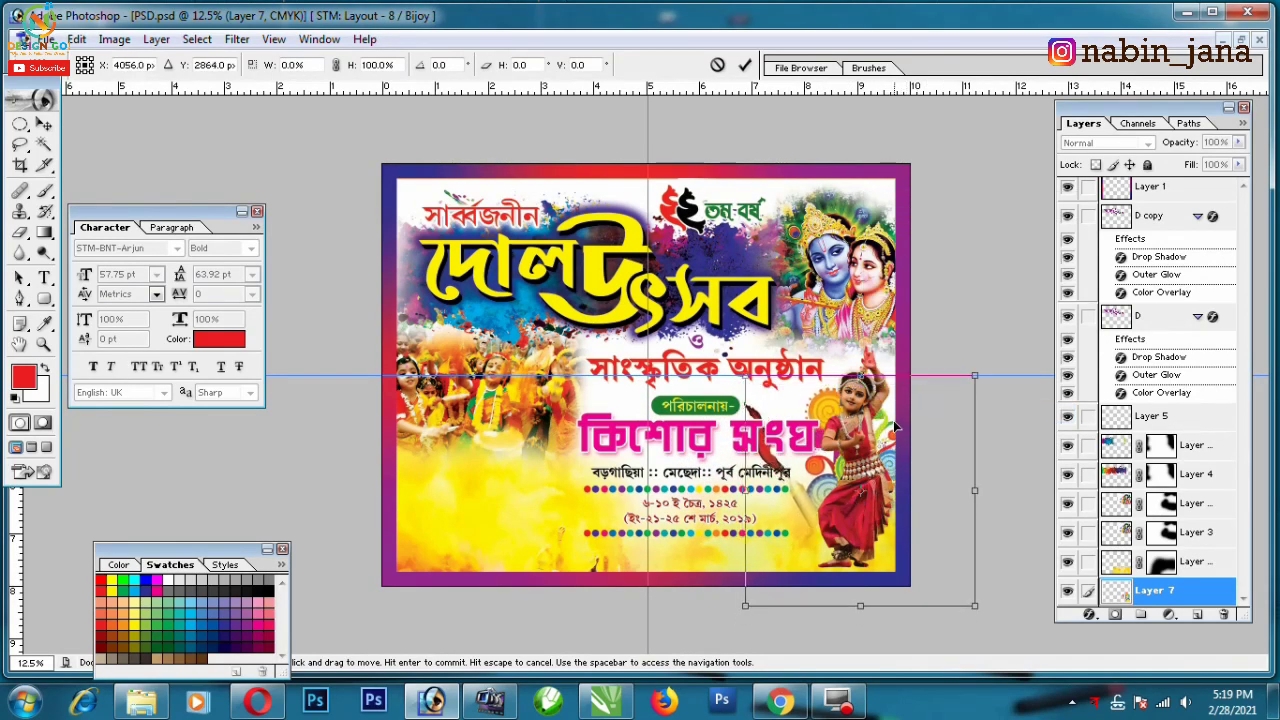
drag(893, 420, 898, 425)
key(Return)
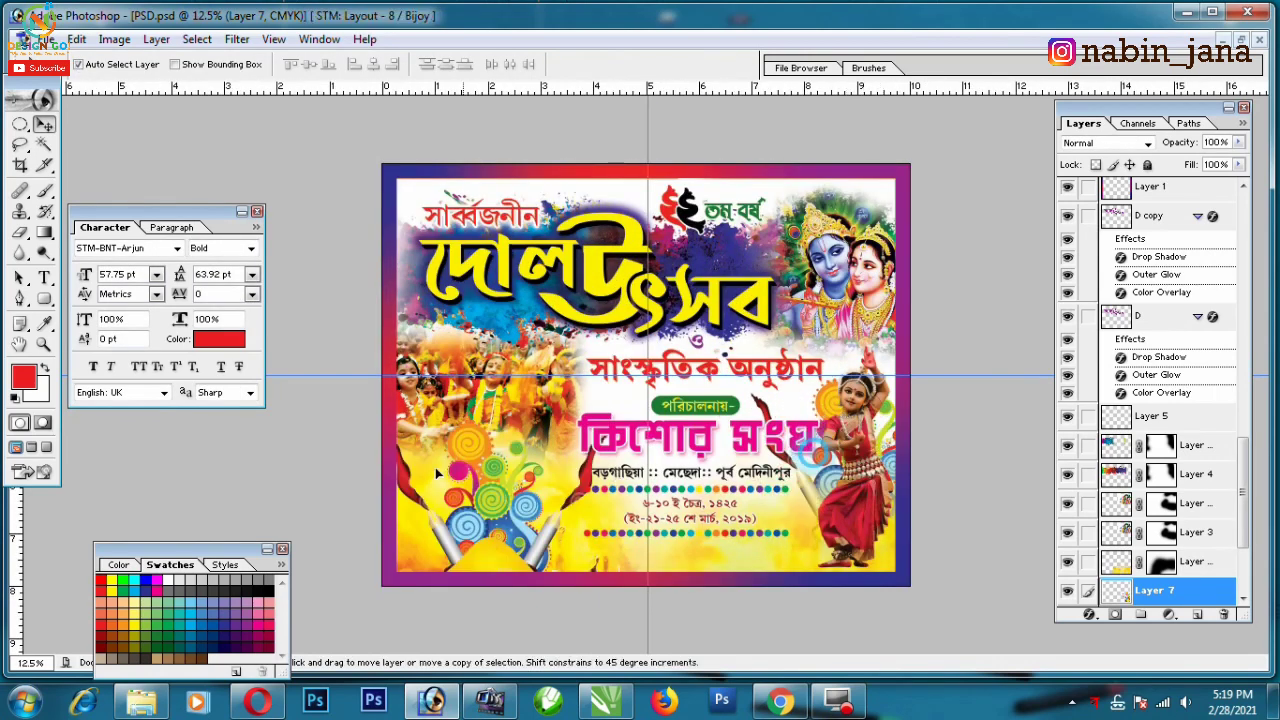
- Duplicate the pot layer and begin shrinking the copy
key(ctrl+j)
key(ctrl+t)
mouse_move(523, 424)
mouse_down()
mouse_move(460, 489)
mouse_move(568, 540)
mouse_move(575, 560)
mouse_up()
- Commit the enlarged, tilted pot copy and discard an extra duplicate layer
drag(517, 500, 540, 495)
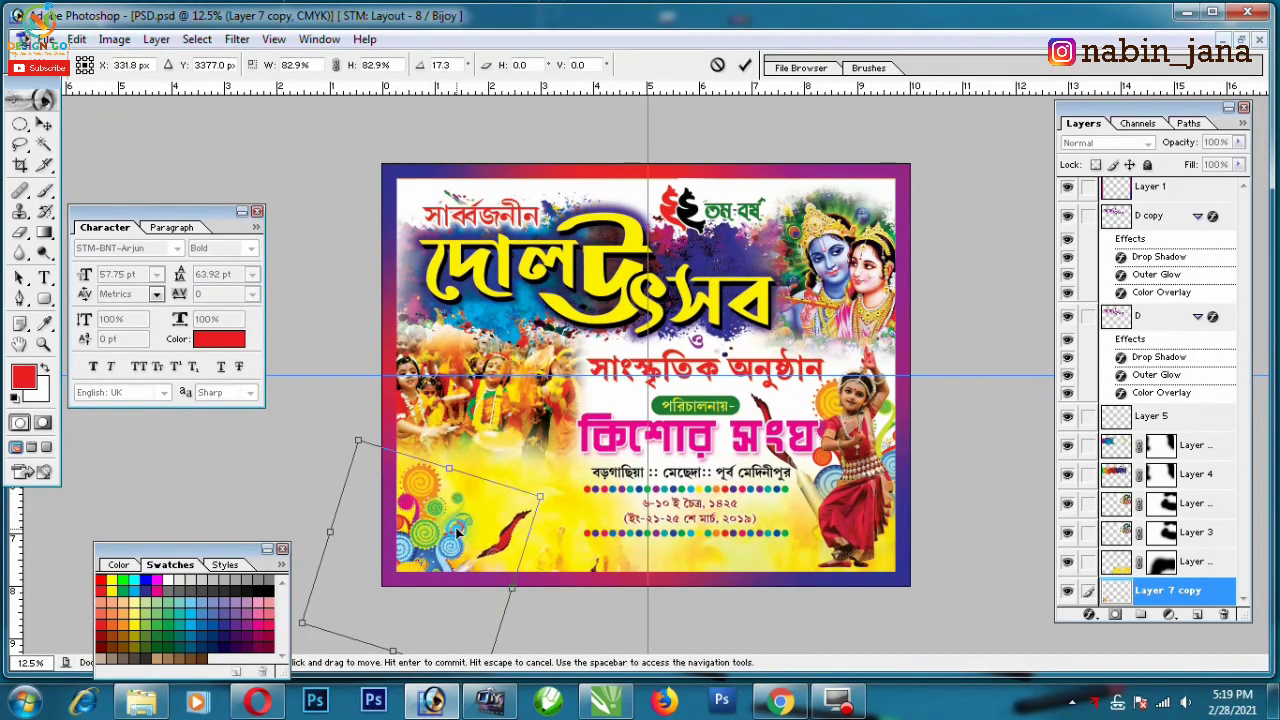
key(Return)
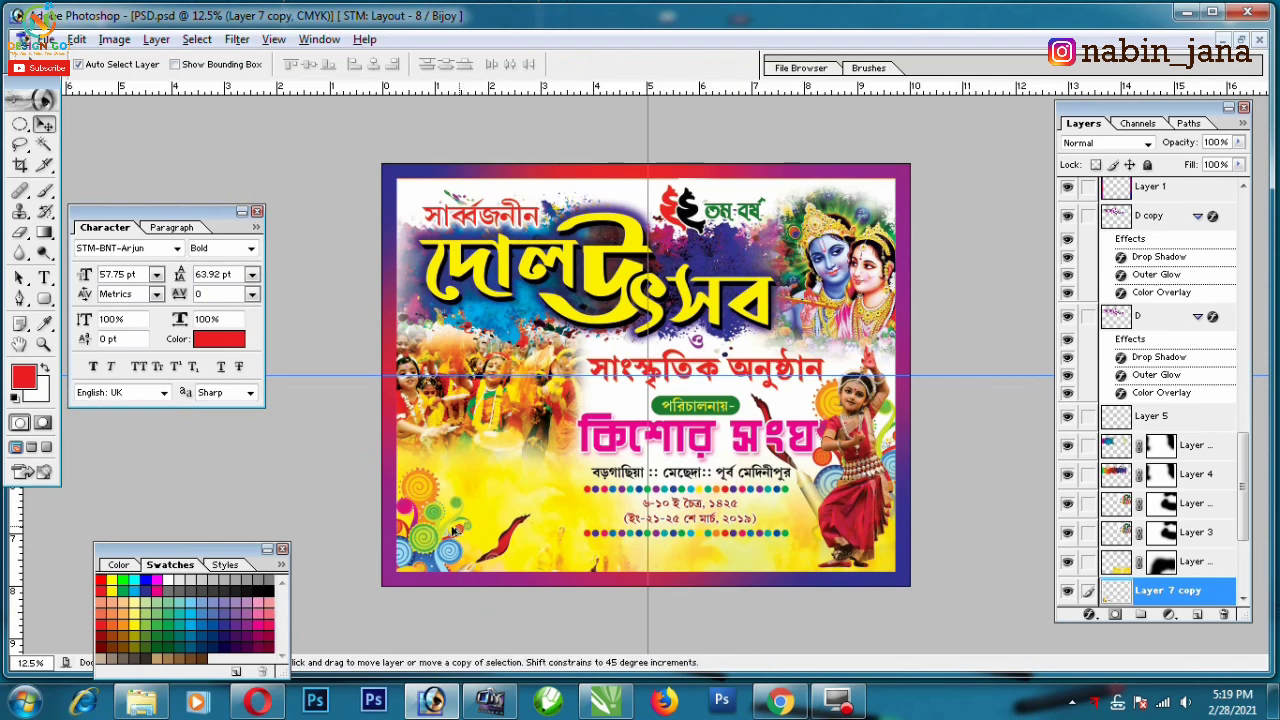
drag(453, 530, 565, 470)
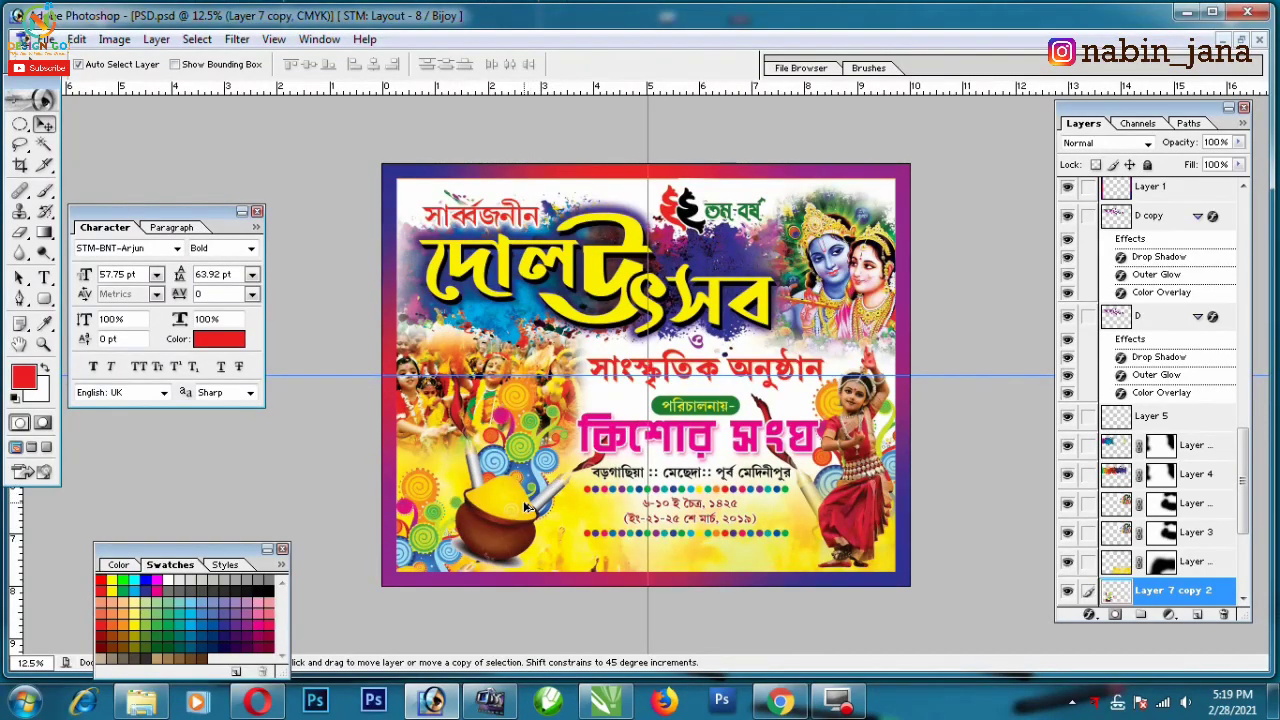
drag(522, 510, 547, 522)
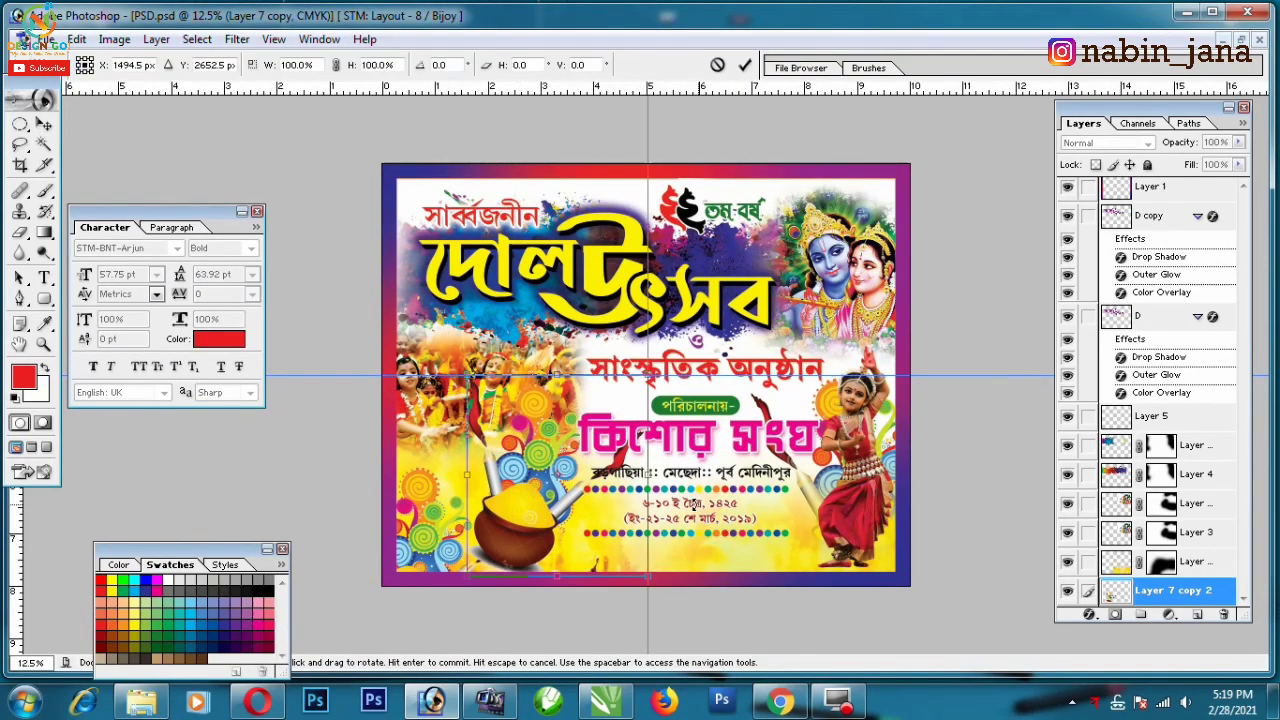
drag(1170, 580, 1223, 614)
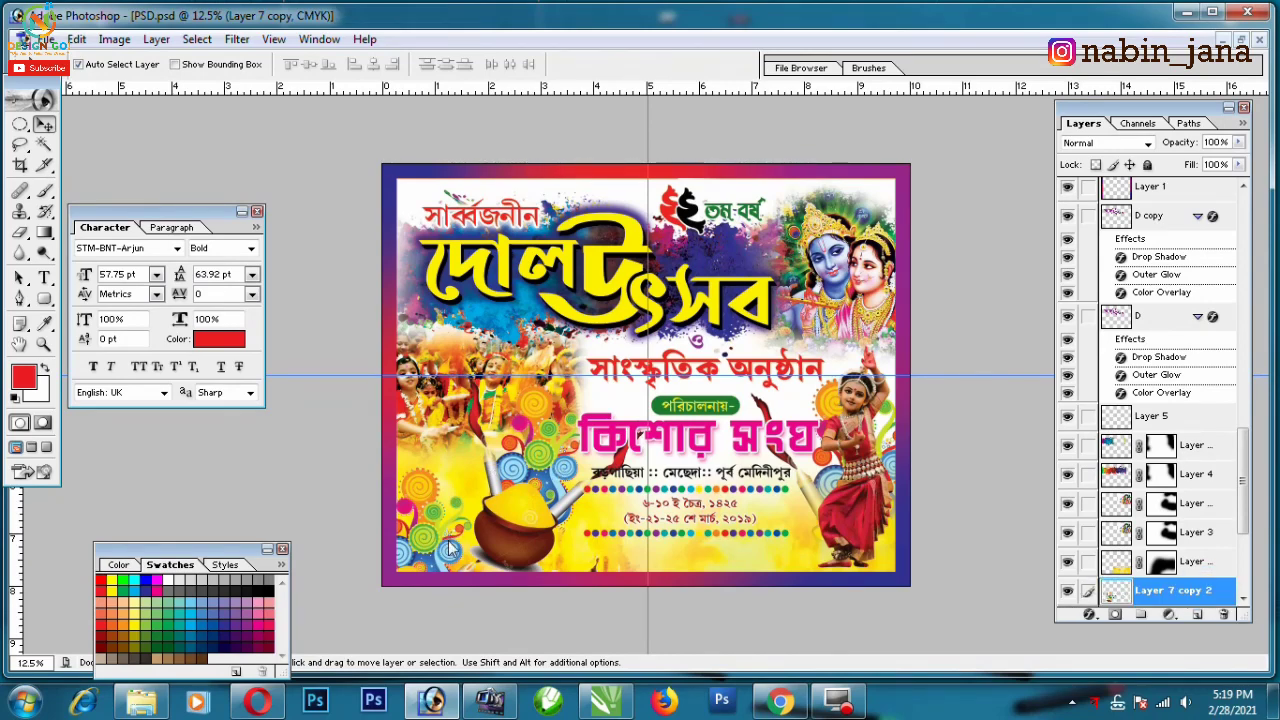
- Rotate the pot copy about 20°, shrink it to two-thirds and move it toward the bottom edge
drag(431, 543, 515, 456)
drag(646, 506, 747, 463)
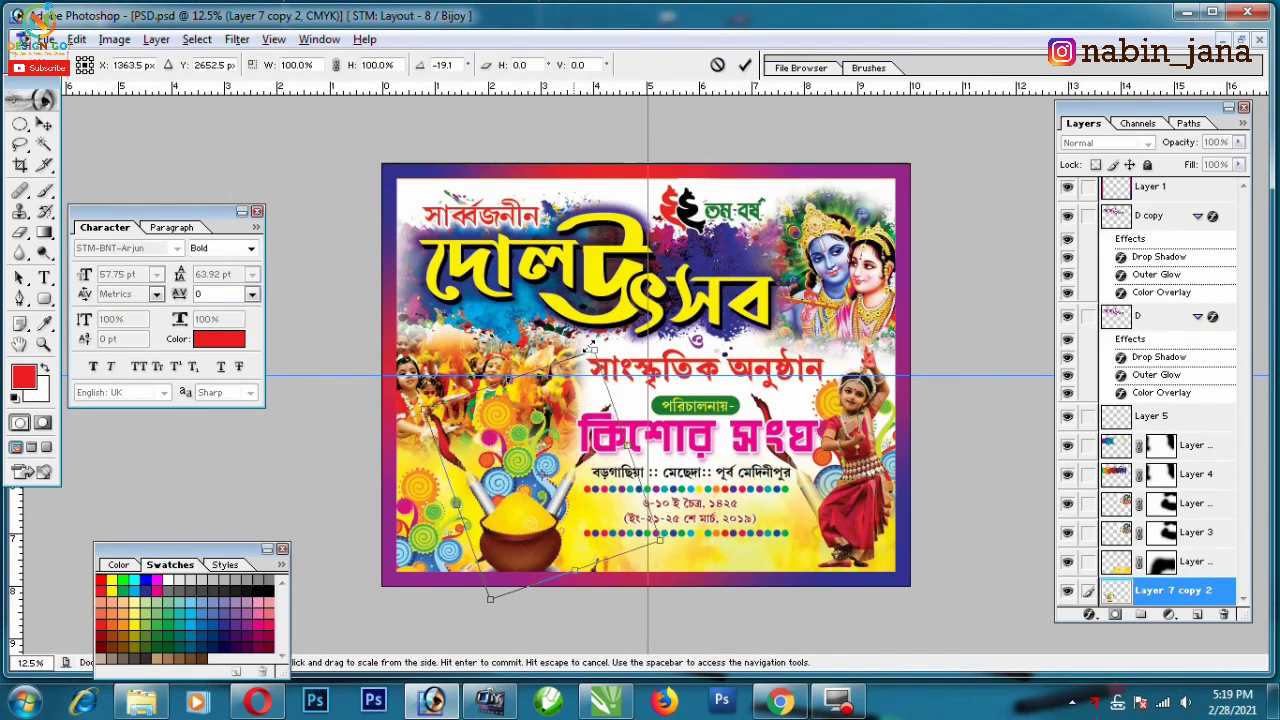
drag(660, 540, 617, 520)
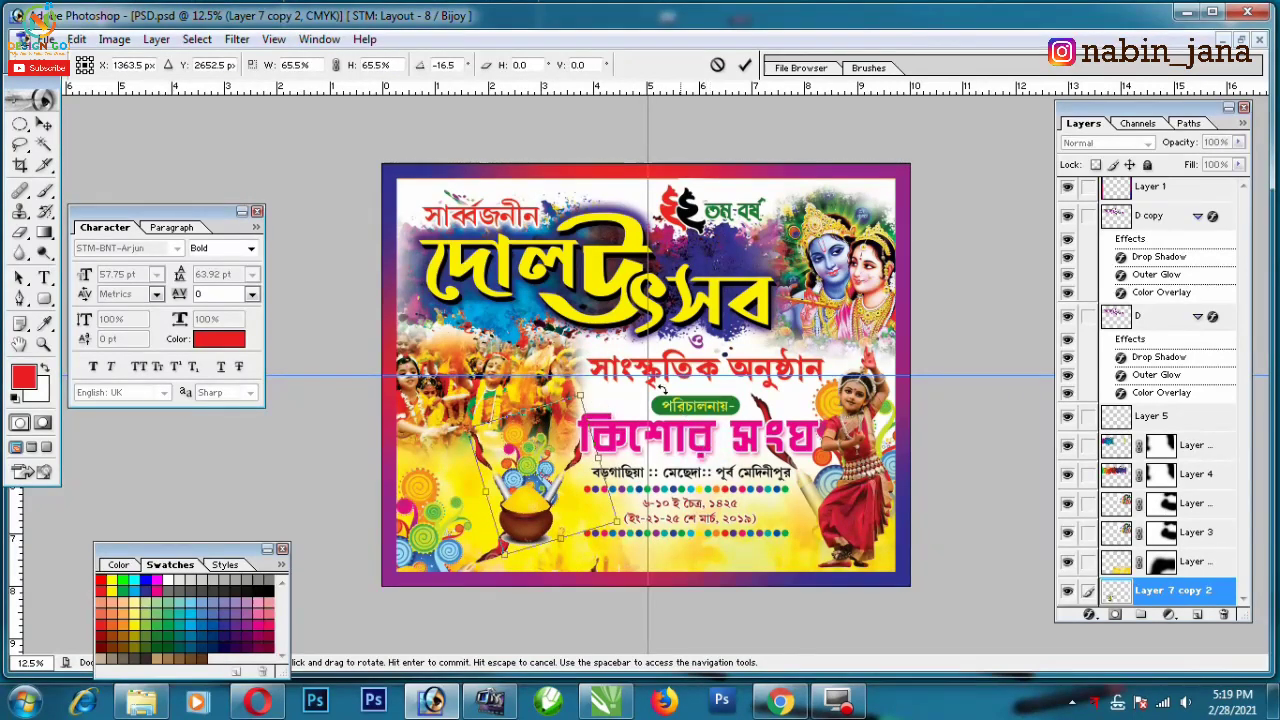
key(Return)
key(ctrl+plus)
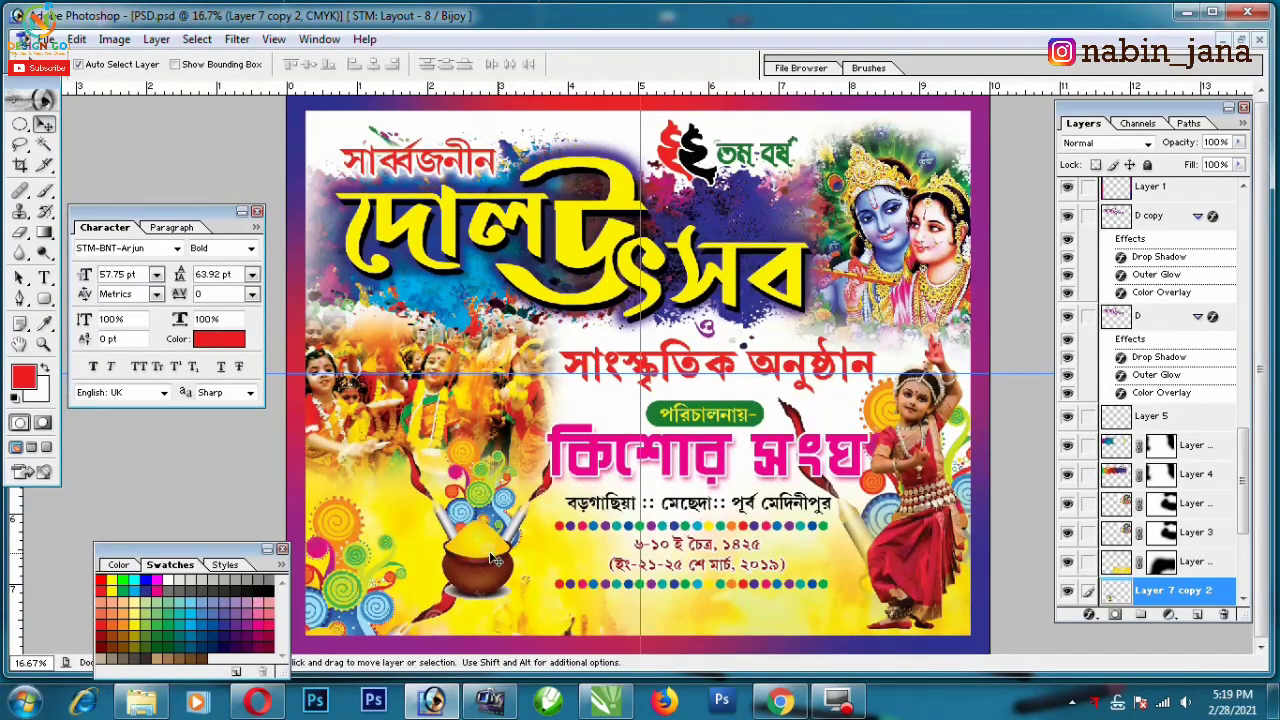
drag(480, 540, 472, 576)
key(ctrl+t)
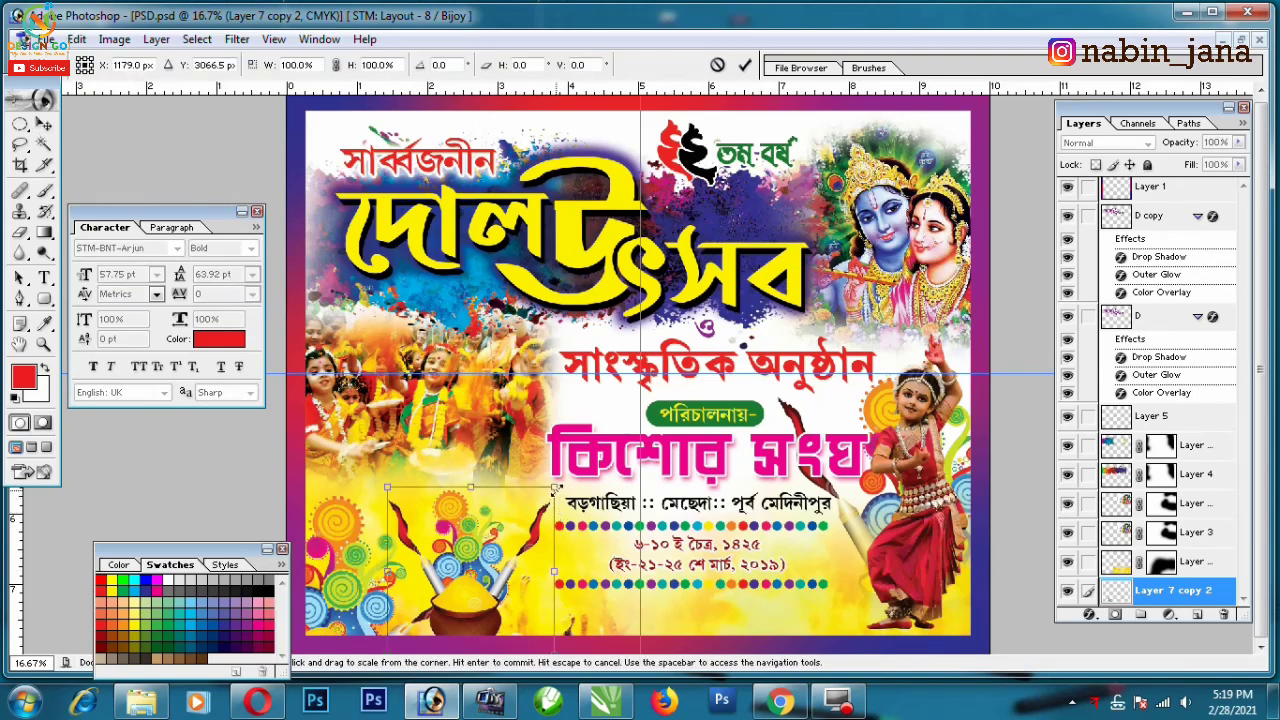
key(Return)
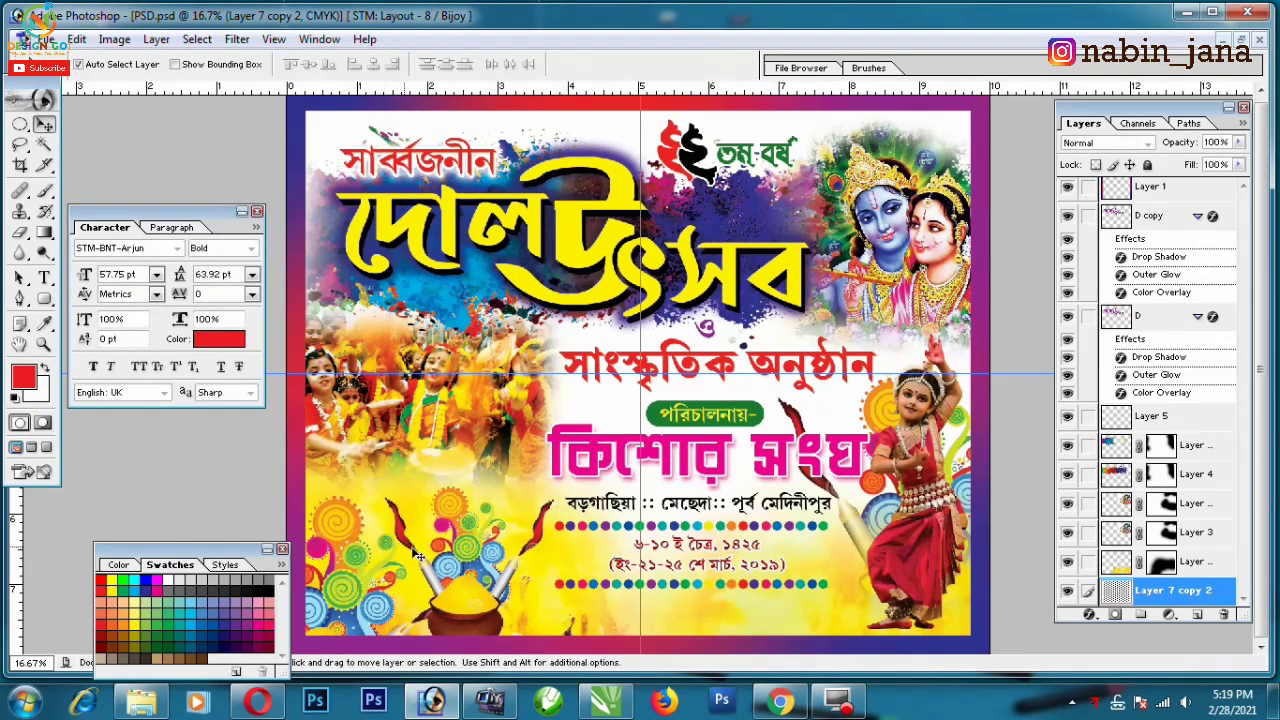
key(ctrl+minus)
- Enlarge the Layer 7 copy swirl graphic at the lower left
click(433, 563)
key(ctrl+t)
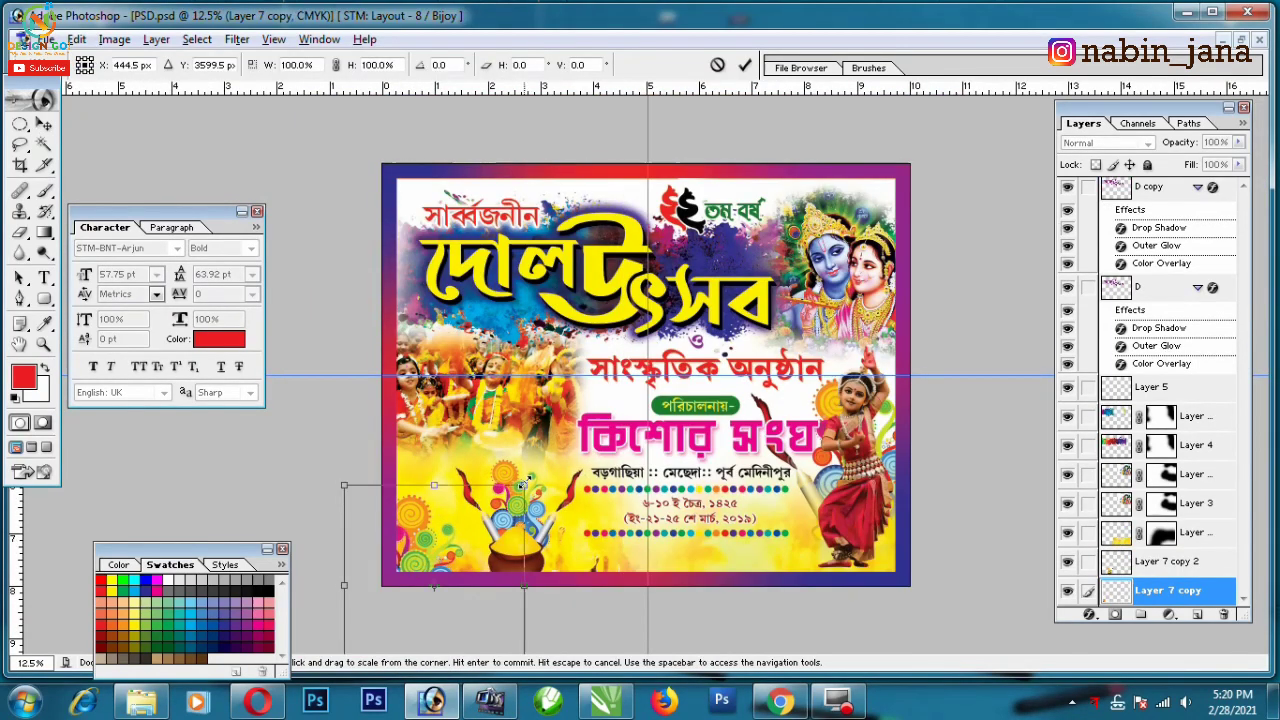
mouse_move(514, 452)
mouse_down()
mouse_move(597, 405)
mouse_move(471, 543)
mouse_up()
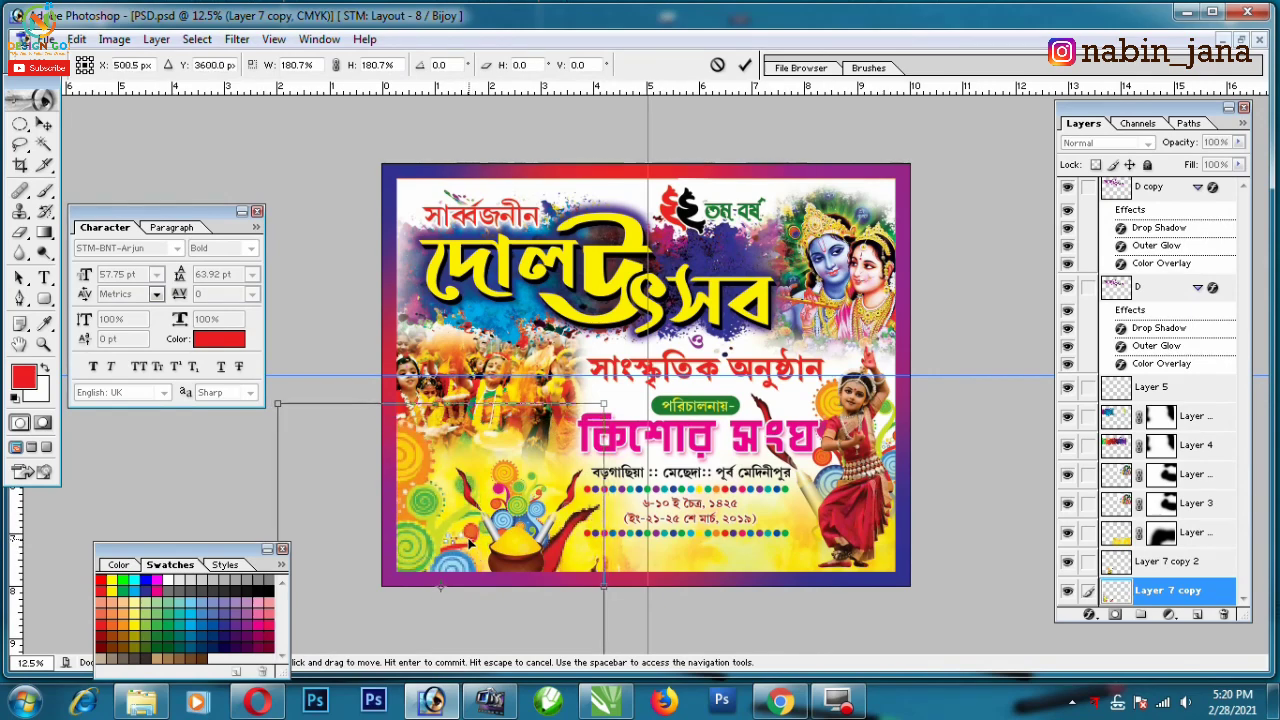
key(Return)
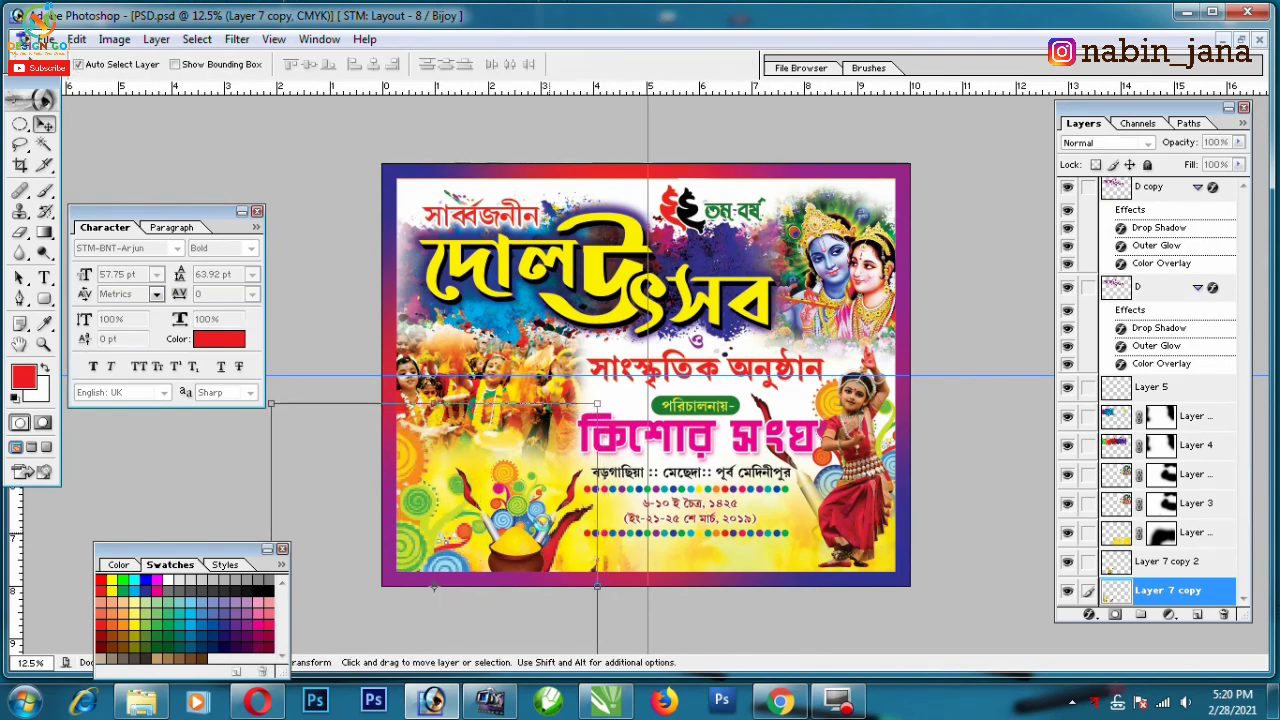
- Add a horizontally mirrored, slightly enlarged pot copy shifted up and left
key(ctrl+plus)
key(ctrl+j)
key(ctrl+t)
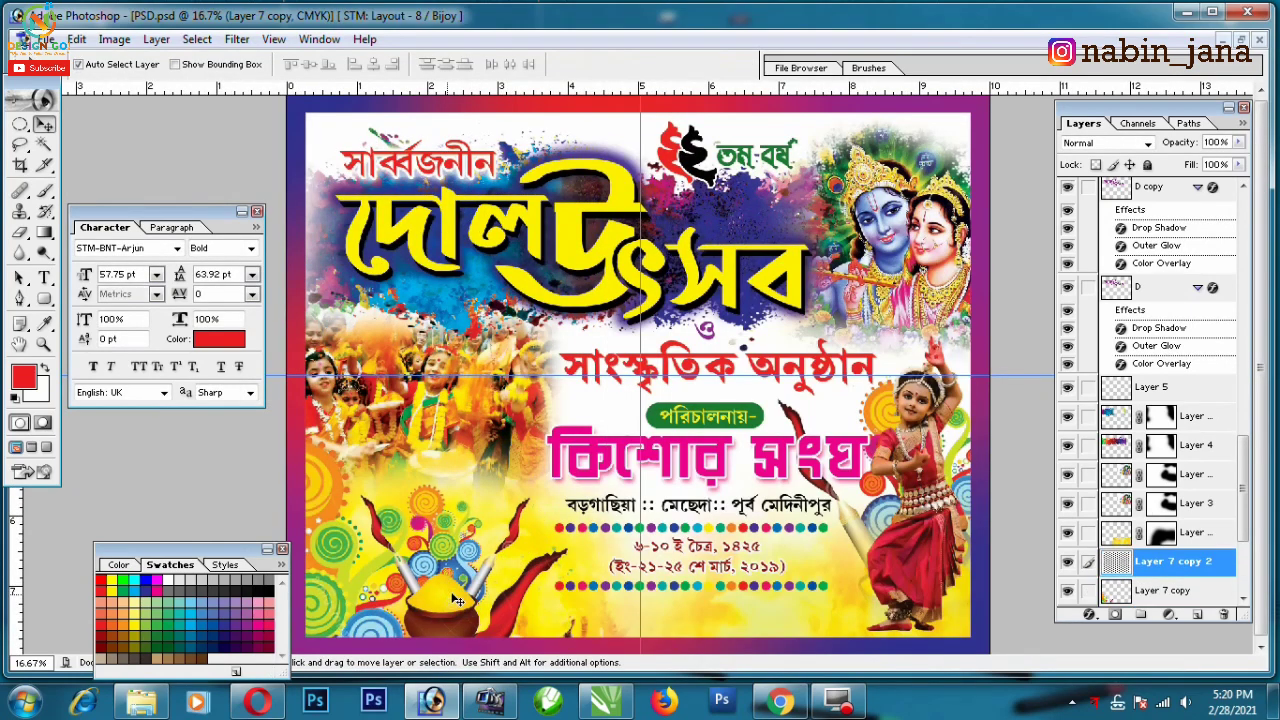
right_click(473, 545)
click(537, 491)
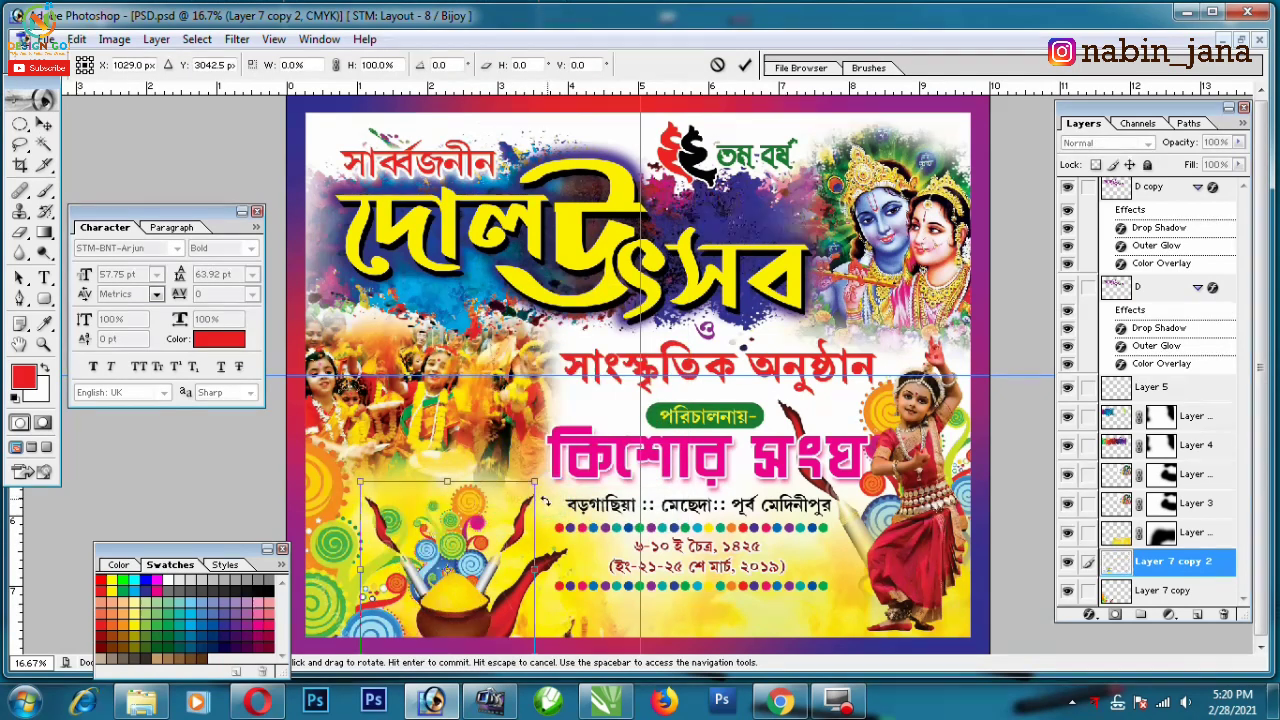
drag(537, 487, 552, 472)
drag(485, 558, 461, 553)
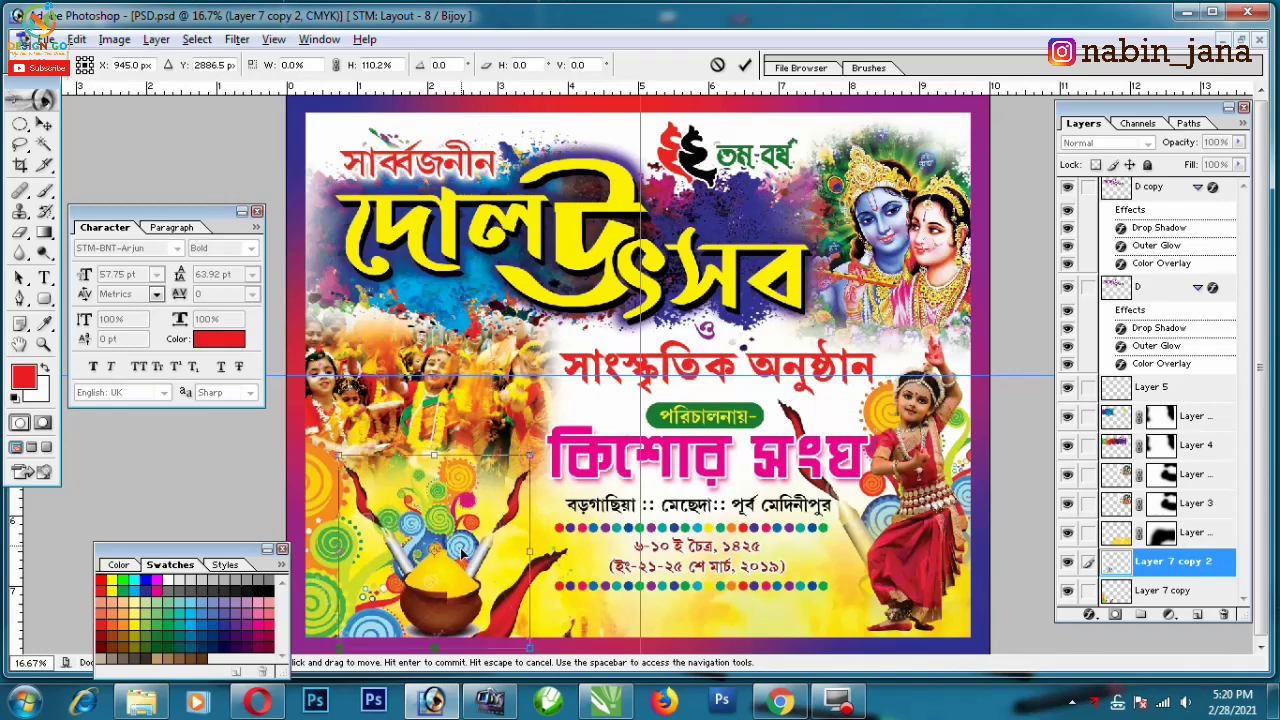
key(Return)
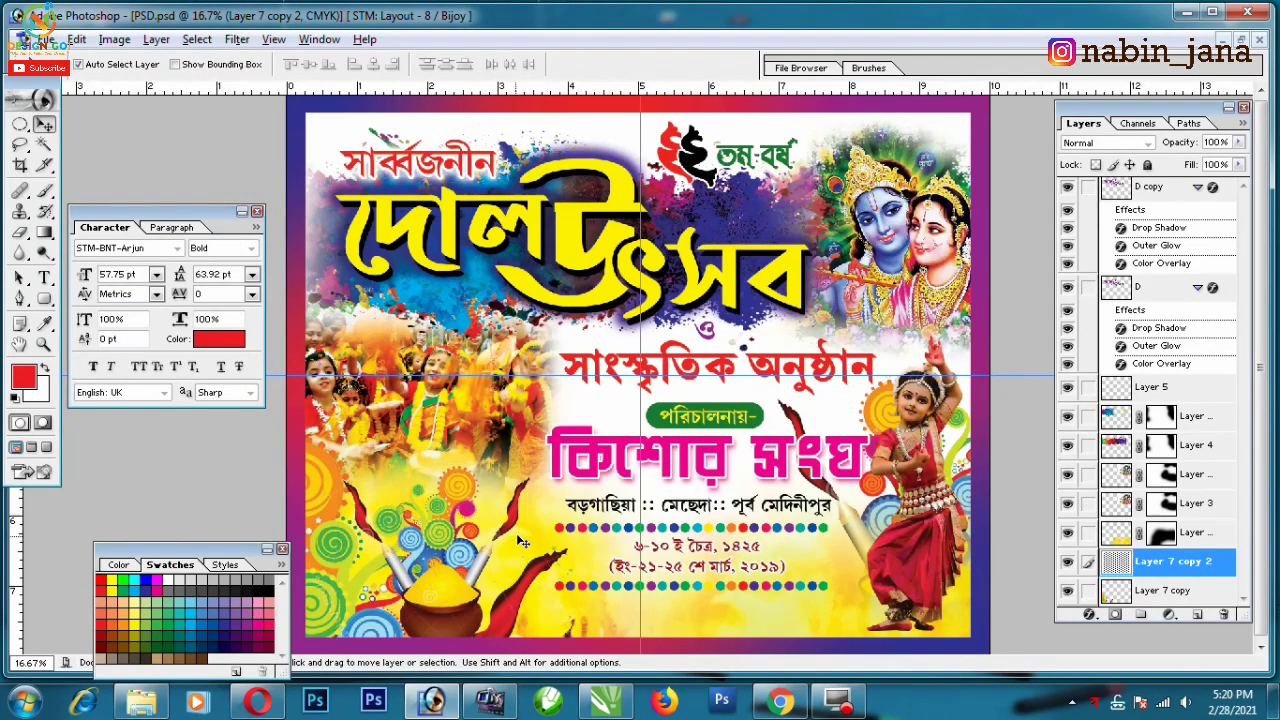
key(ctrl+minus)
key(ctrl+plus)
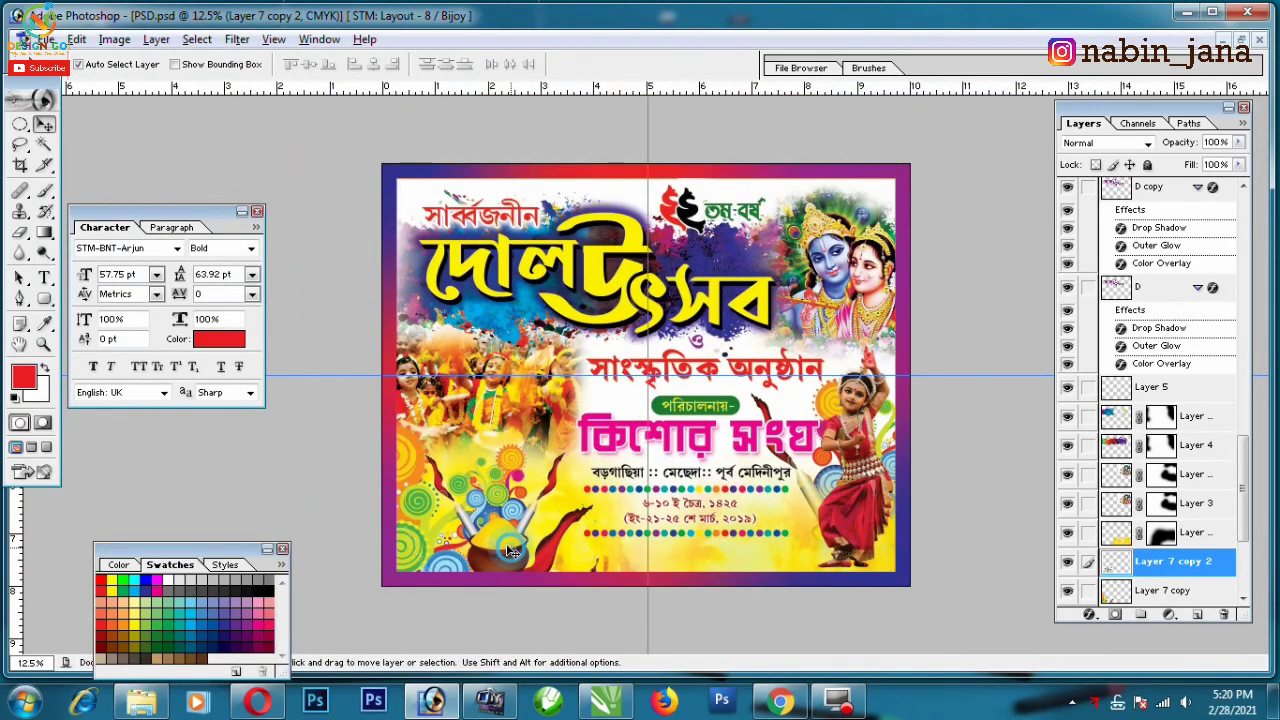
- Make a third copy of the decorative element, reorder it and place it by the dancer's feet
key(ctrl+j)
key(ctrl+bracketright)
key(ctrl+bracketright)
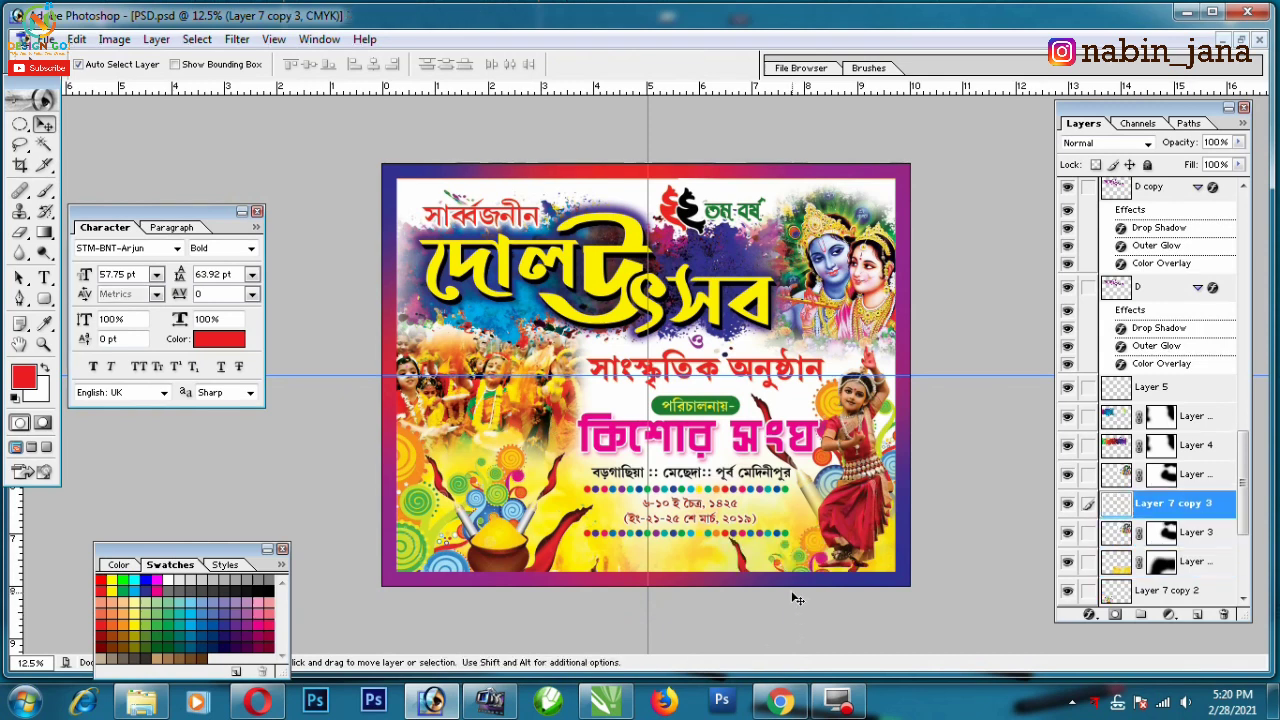
key(ctrl+bracketleft)
key(ctrl+bracketleft)
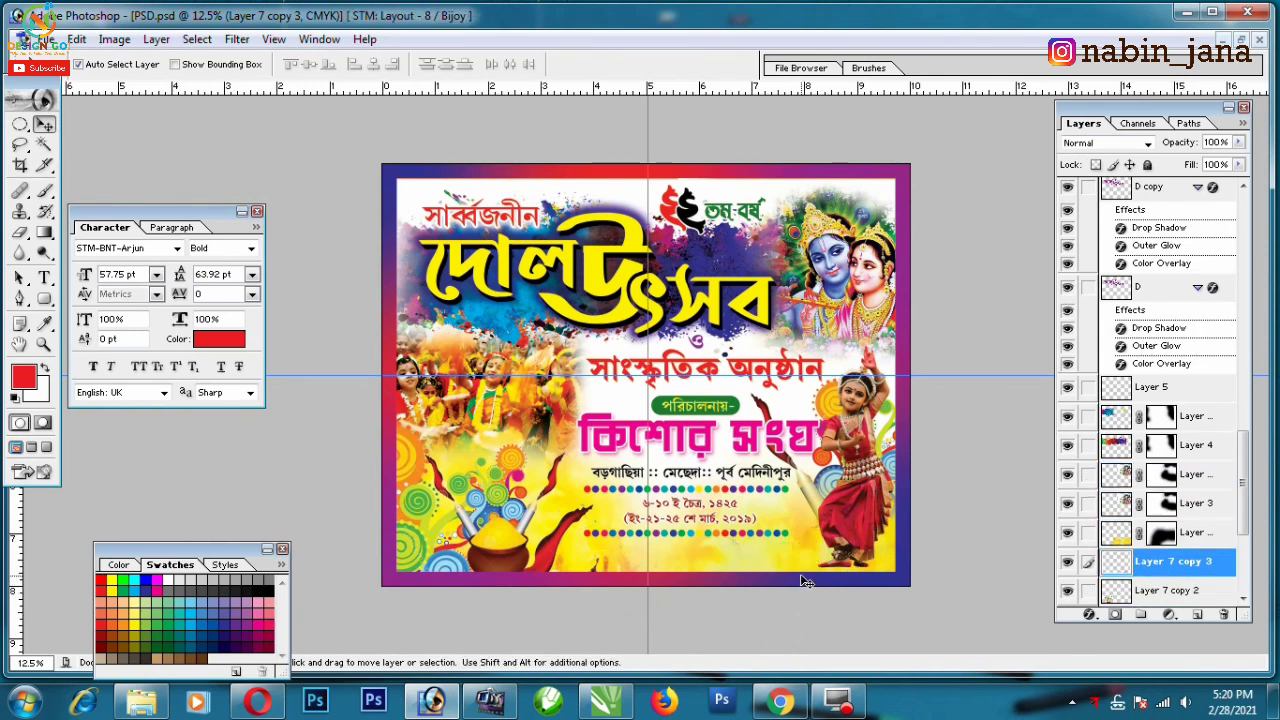
key(ctrl+bracketright)
drag(825, 563, 788, 565)
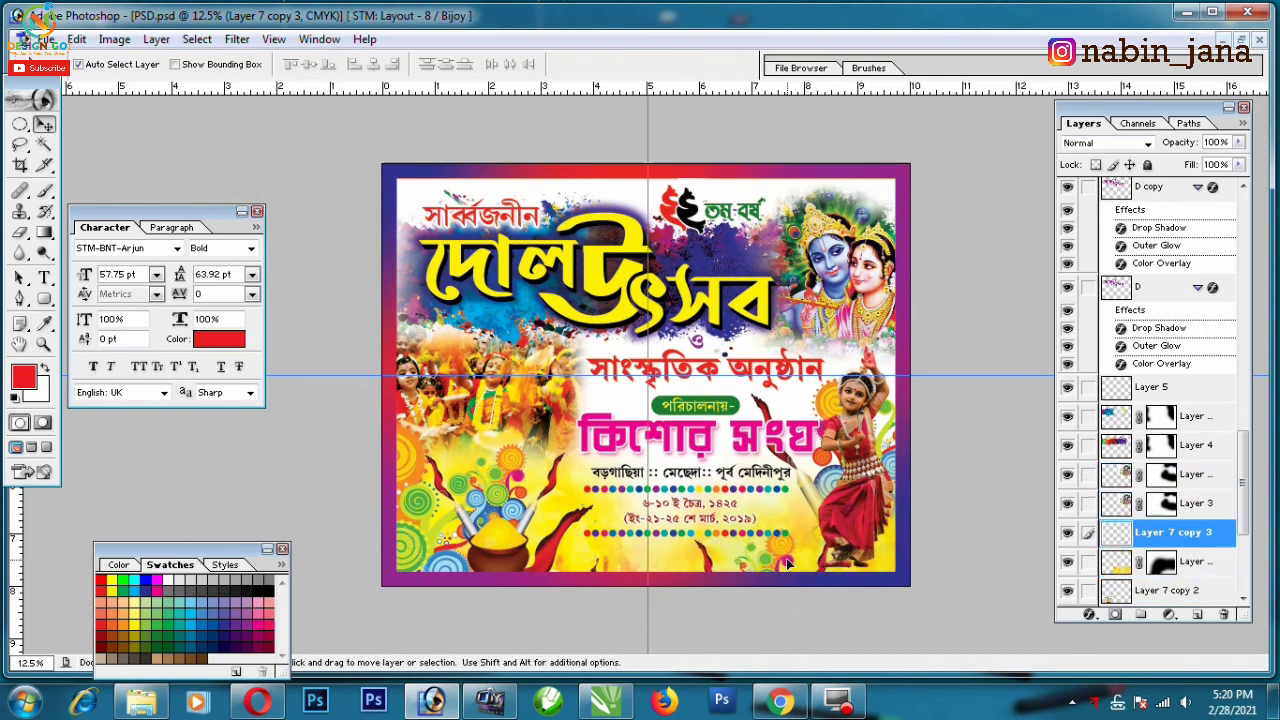
key(ctrl+minus)
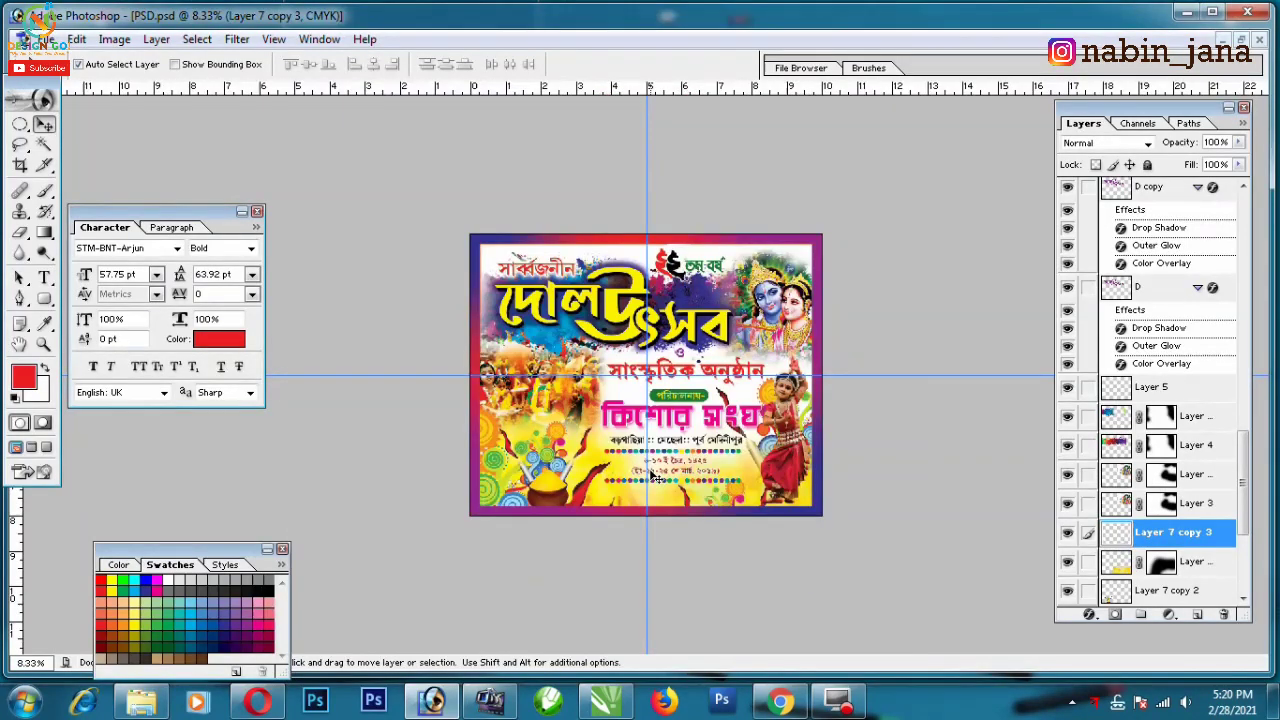
key(ctrl+plus)
key(ctrl+plus)
drag(535, 510, 492, 575)
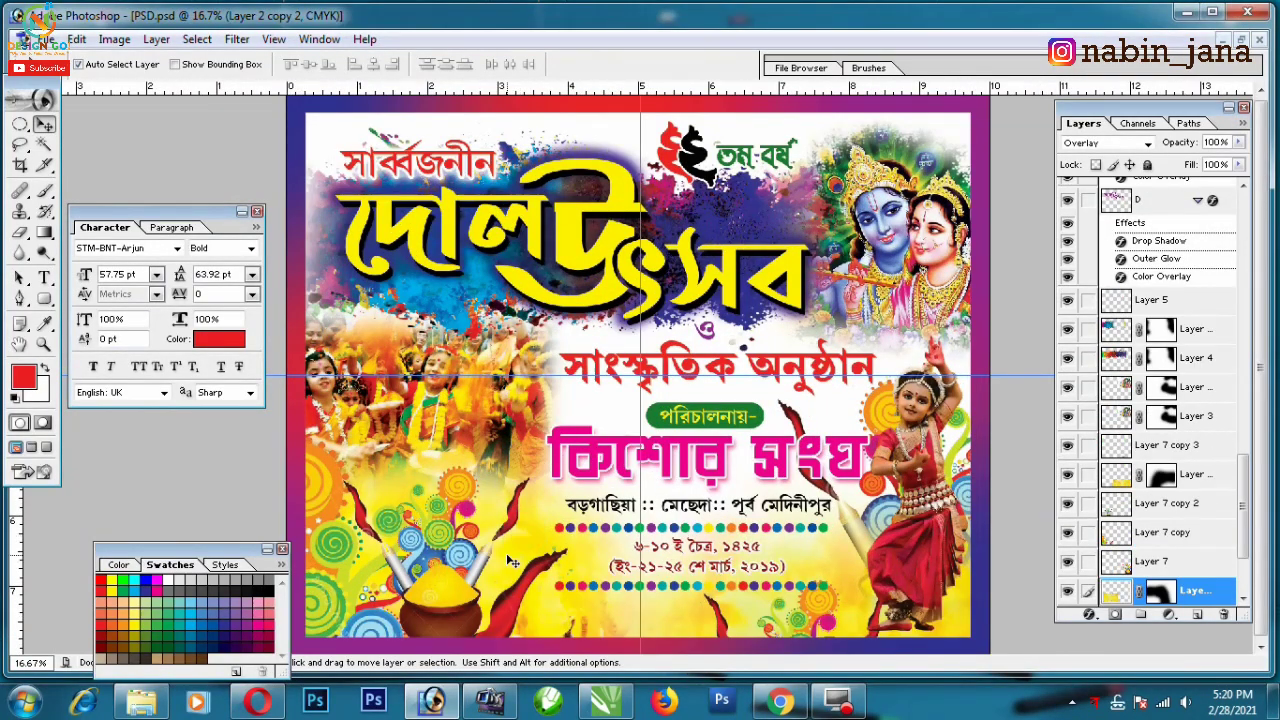
- Paint a green tint over the pot area on a new layer with the Brush
click(45, 192)
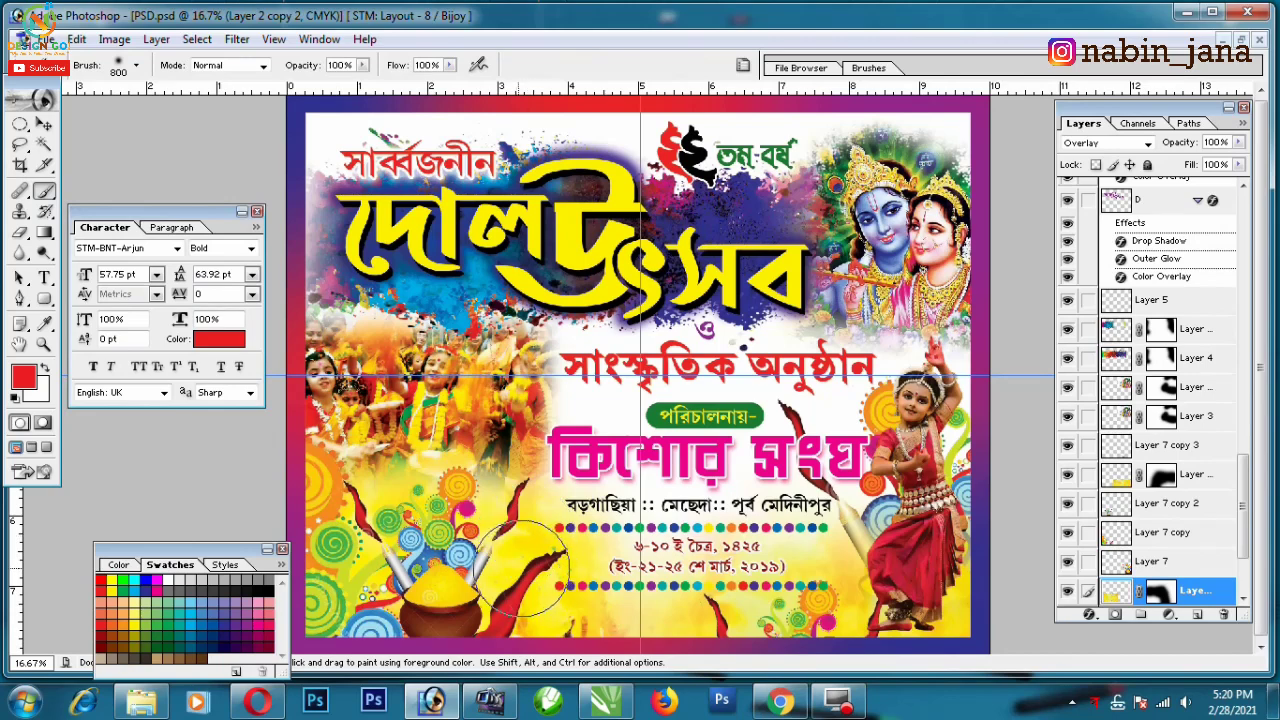
click(169, 620)
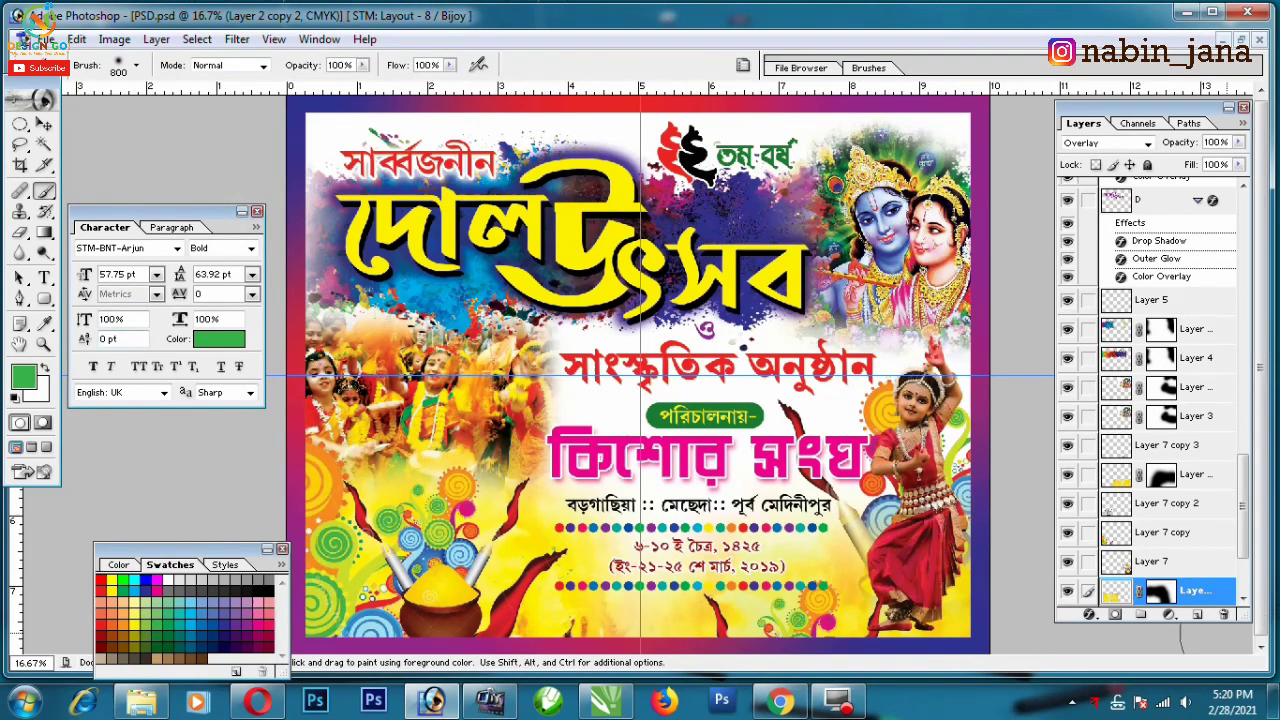
click(1205, 614)
key(ctrl+minus)
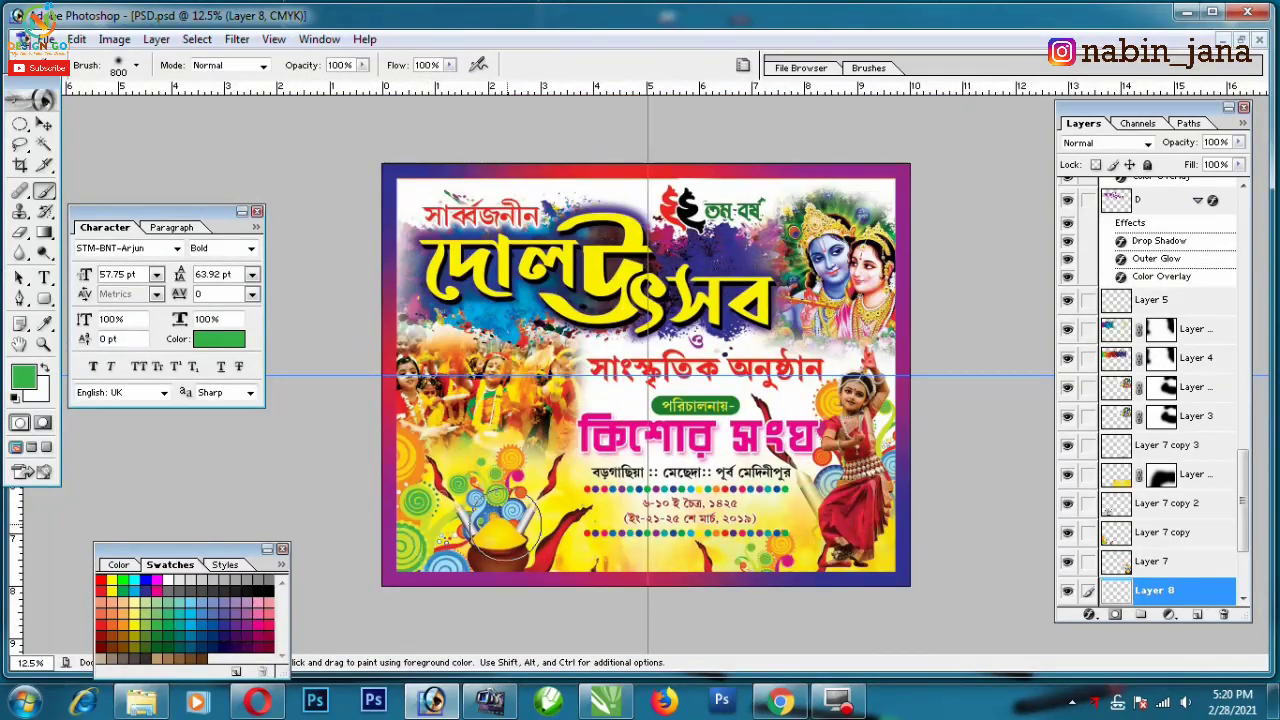
drag(514, 532, 513, 527)
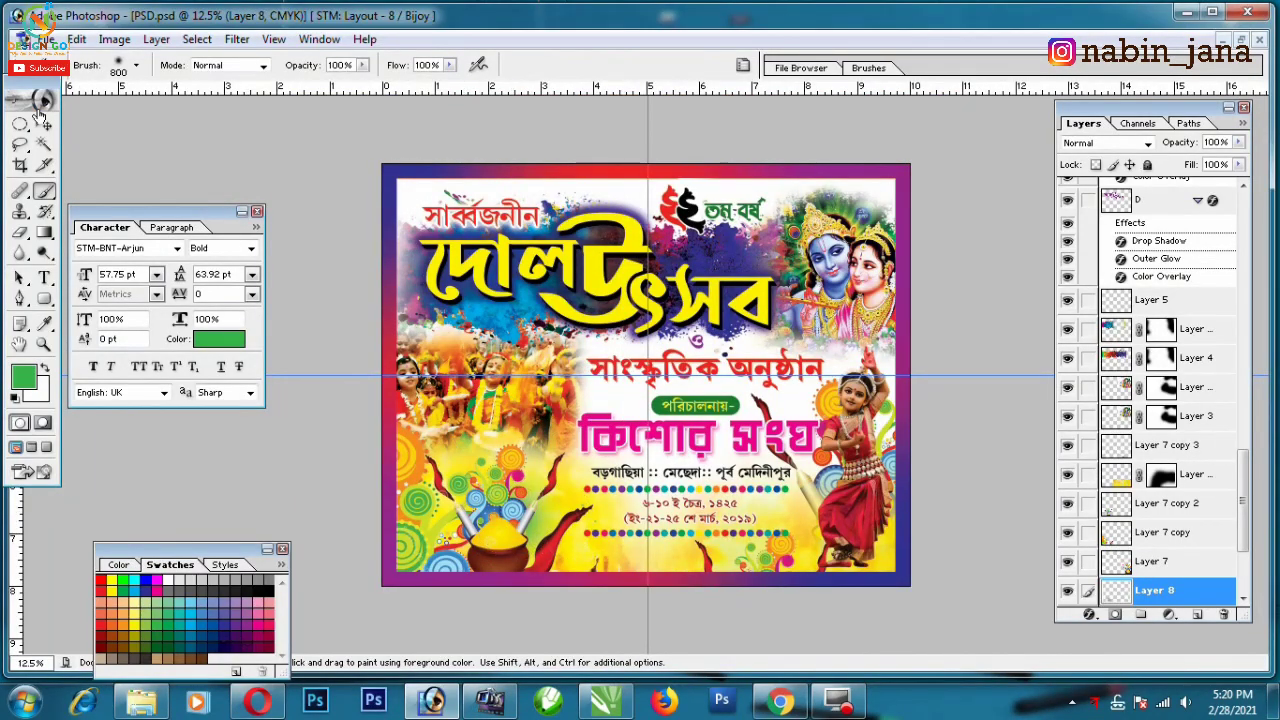
- Enlarge the green layer slightly and set its blend mode to Hard Light
key(ctrl+t)
drag(621, 414, 636, 401)
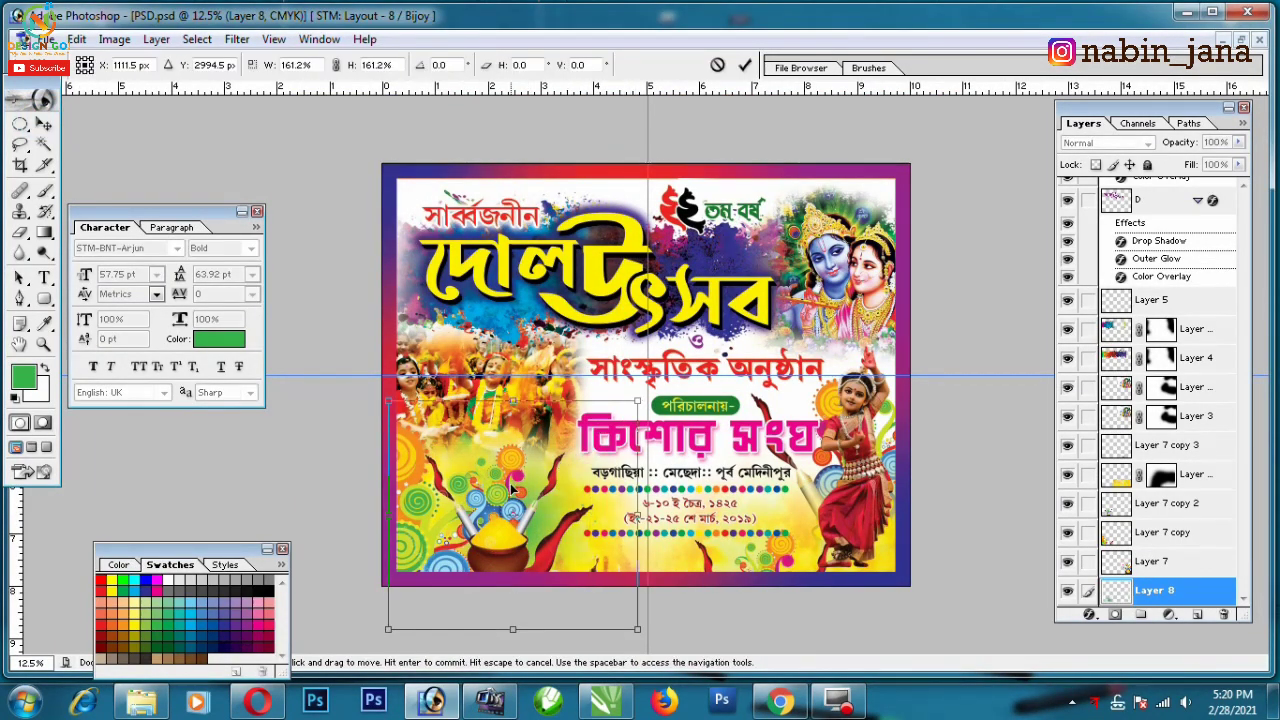
key(Return)
click(1105, 142)
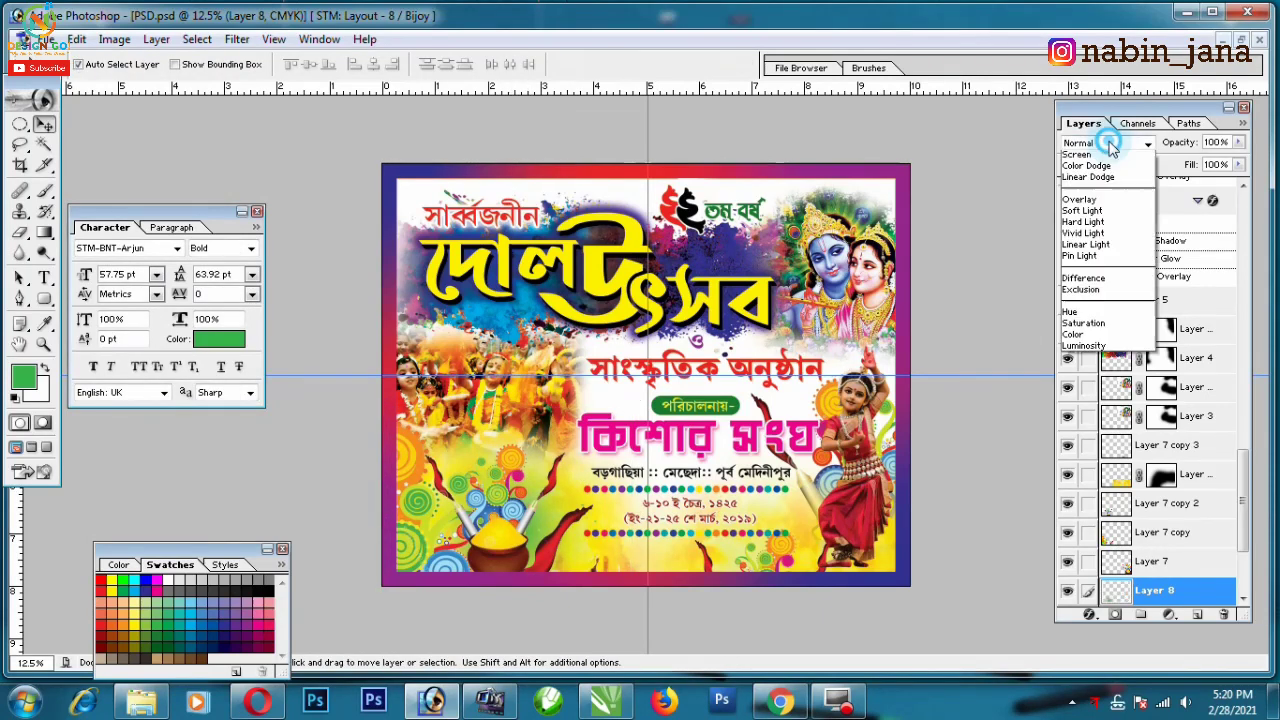
click(1085, 304)
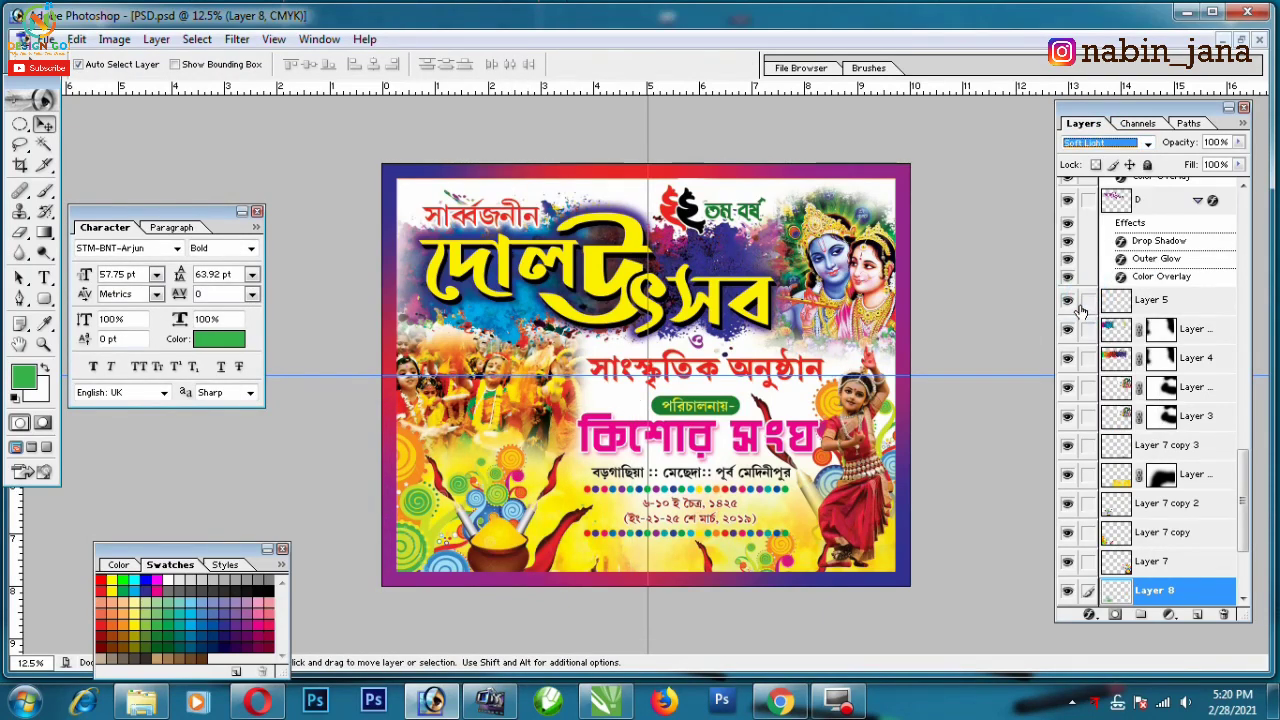
key(Down)
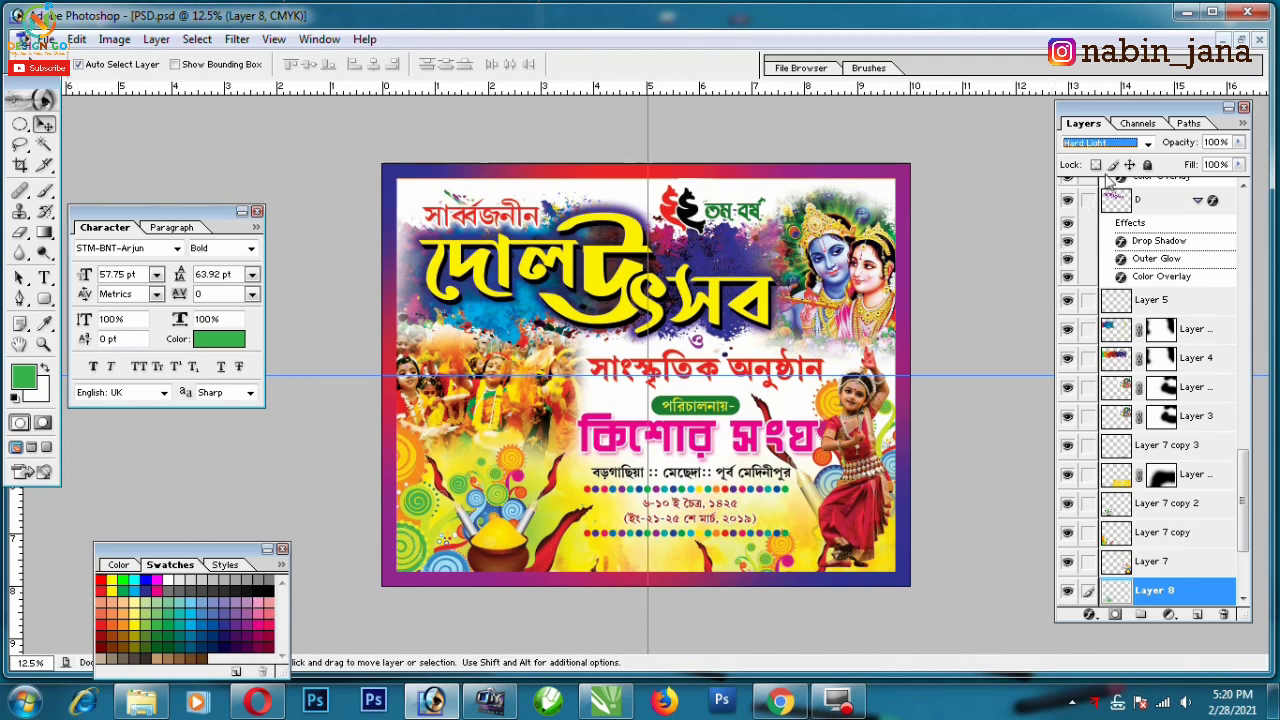
key(ctrl+plus)
key(ctrl+plus)
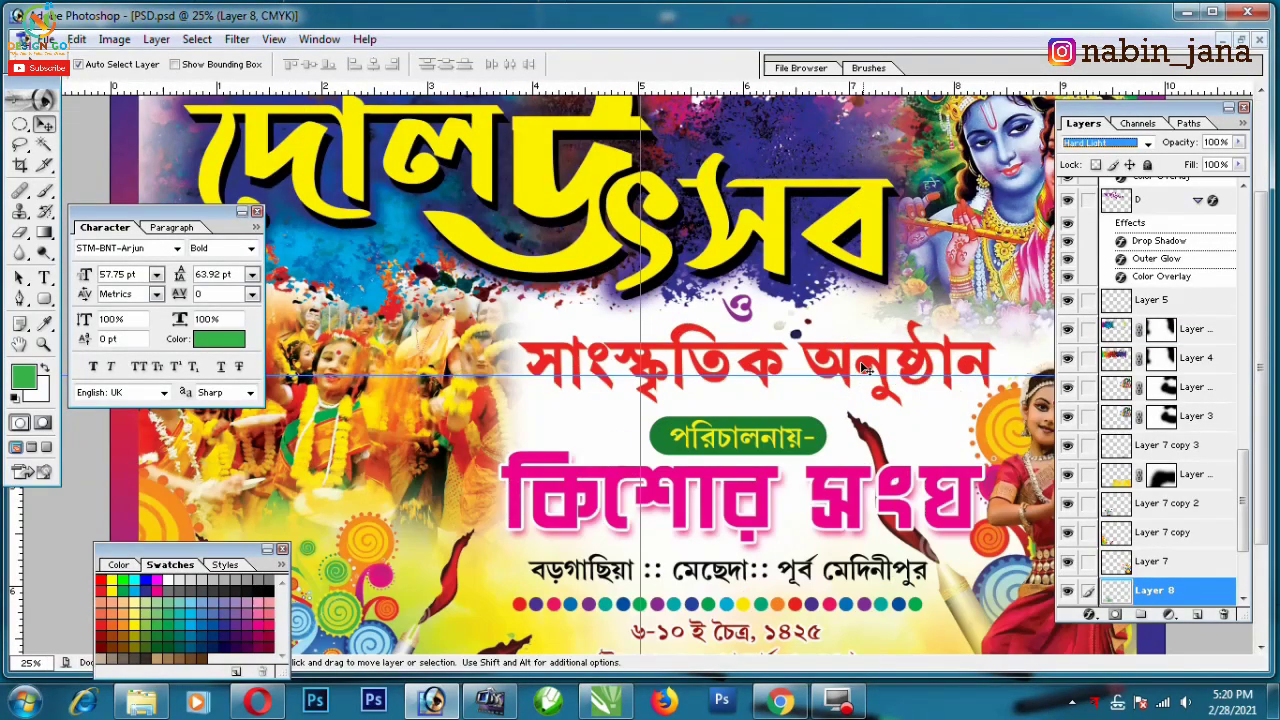
key(ctrl+plus)
key(ctrl+plus)
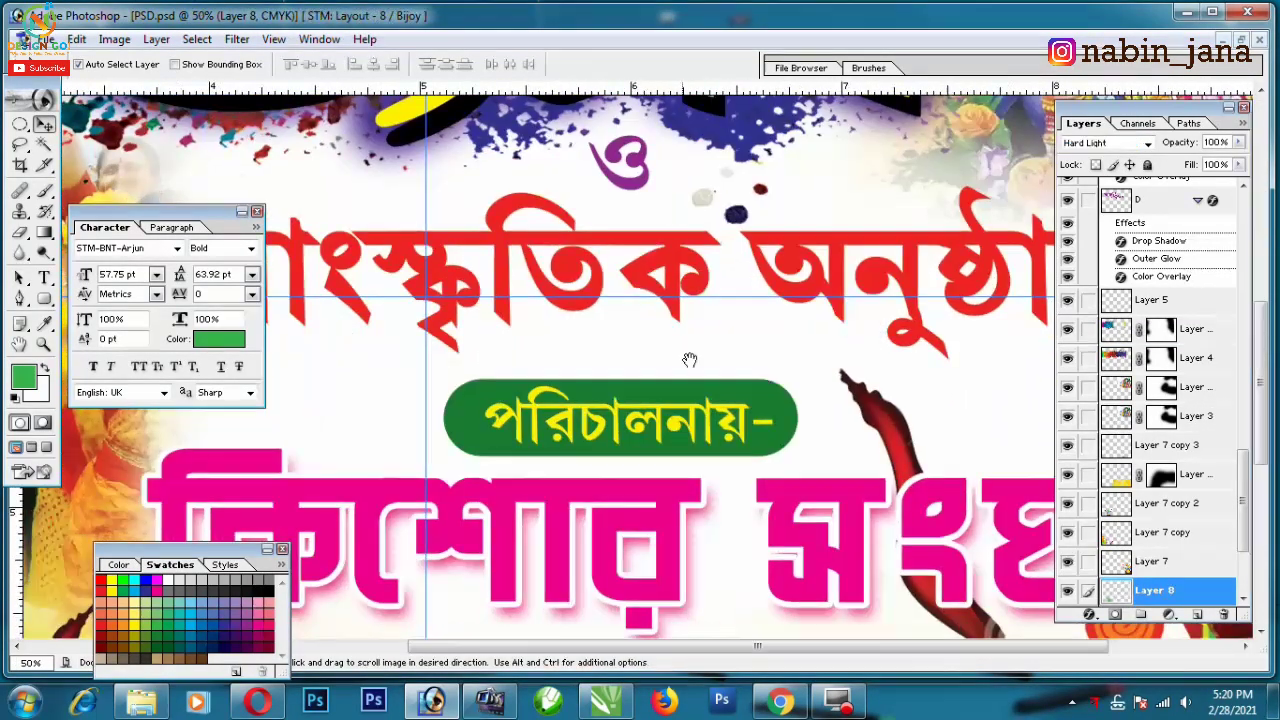
- Give the red 'সাংস্কৃতিক অনুষ্ঠান' subtitle a white stroke and a 23 px, 89% opacity drop shadow
click(703, 243)
click(1090, 617)
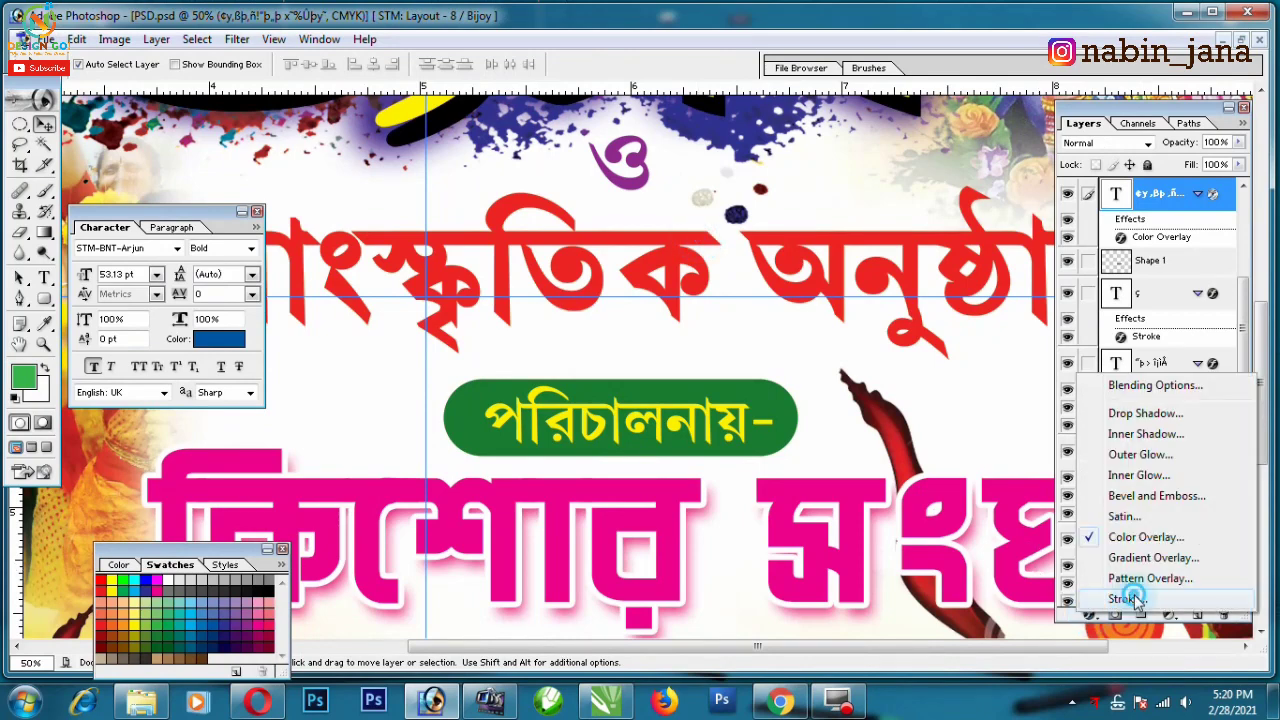
click(1110, 684)
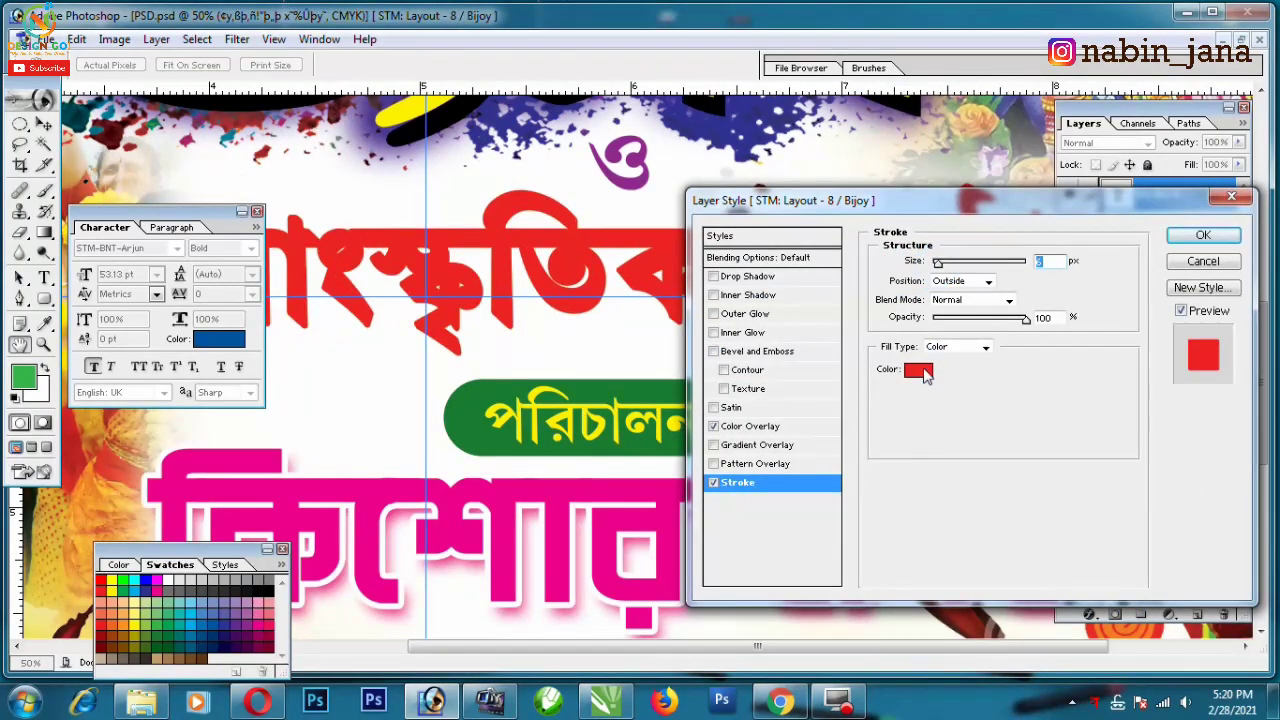
click(918, 369)
click(449, 297)
click(850, 287)
click(750, 276)
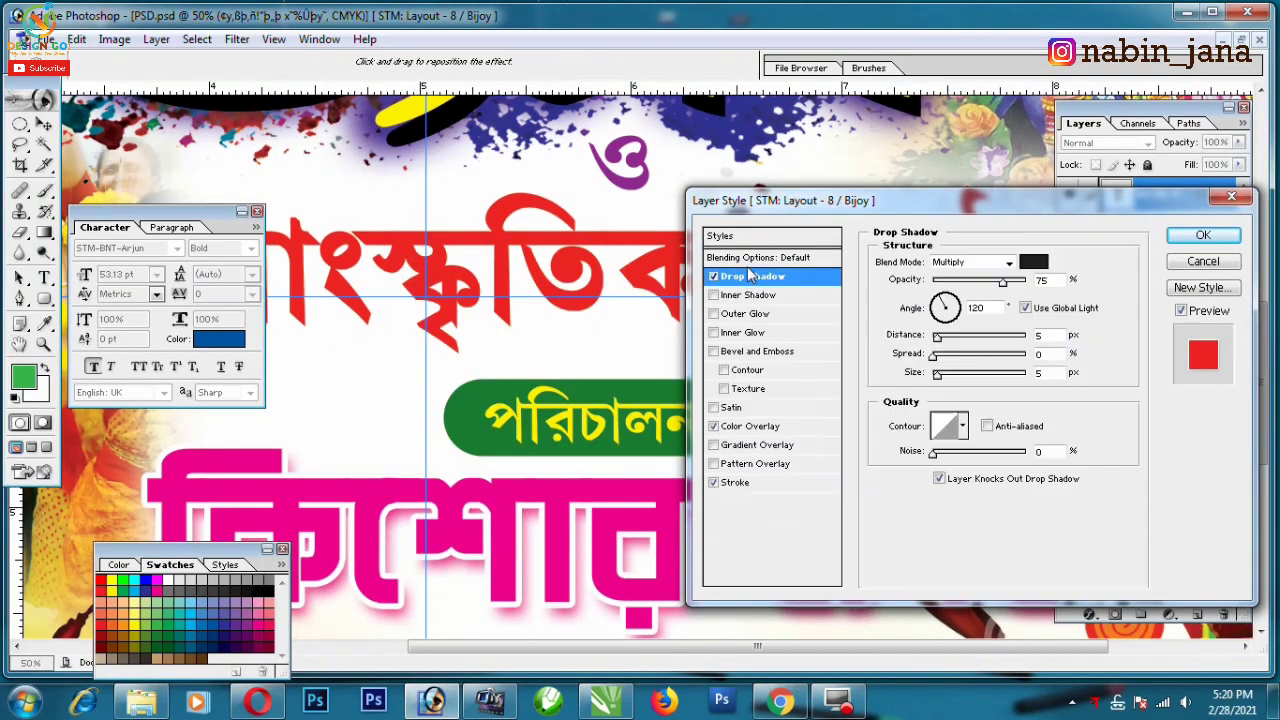
drag(937, 335, 953, 335)
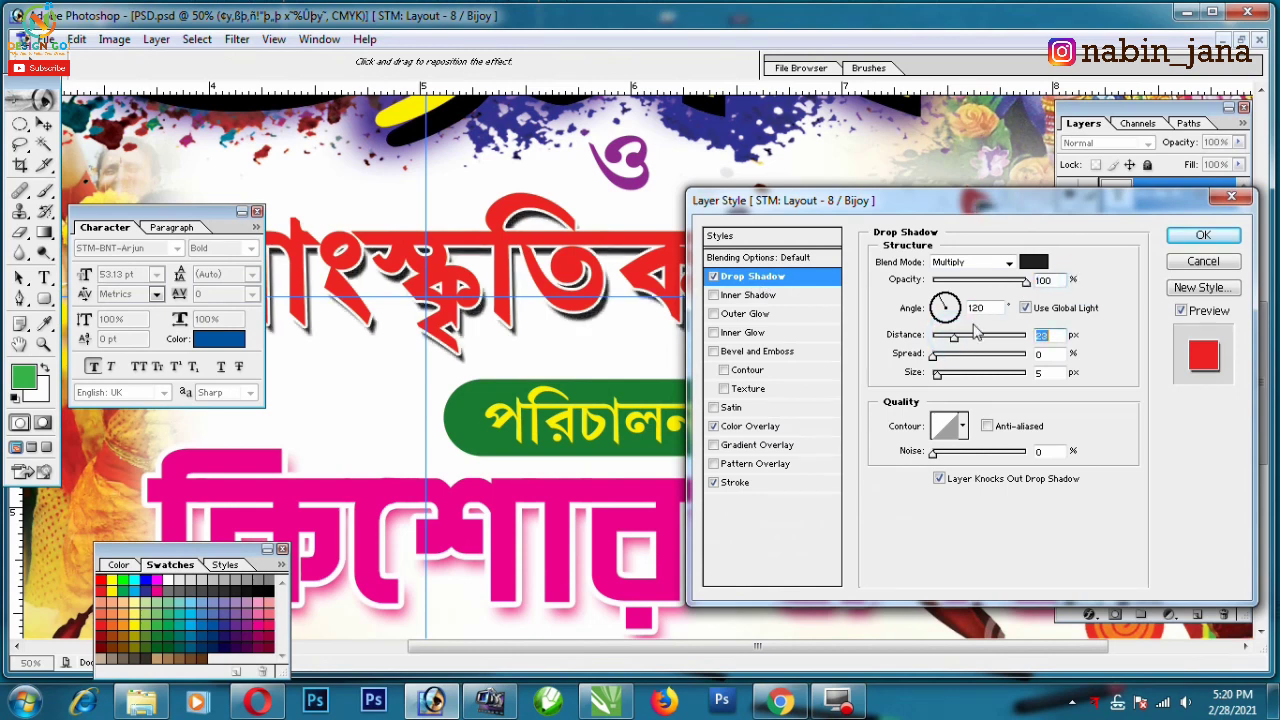
mouse_move(1003, 279)
mouse_down()
mouse_move(1015, 281)
mouse_move(968, 287)
mouse_up()
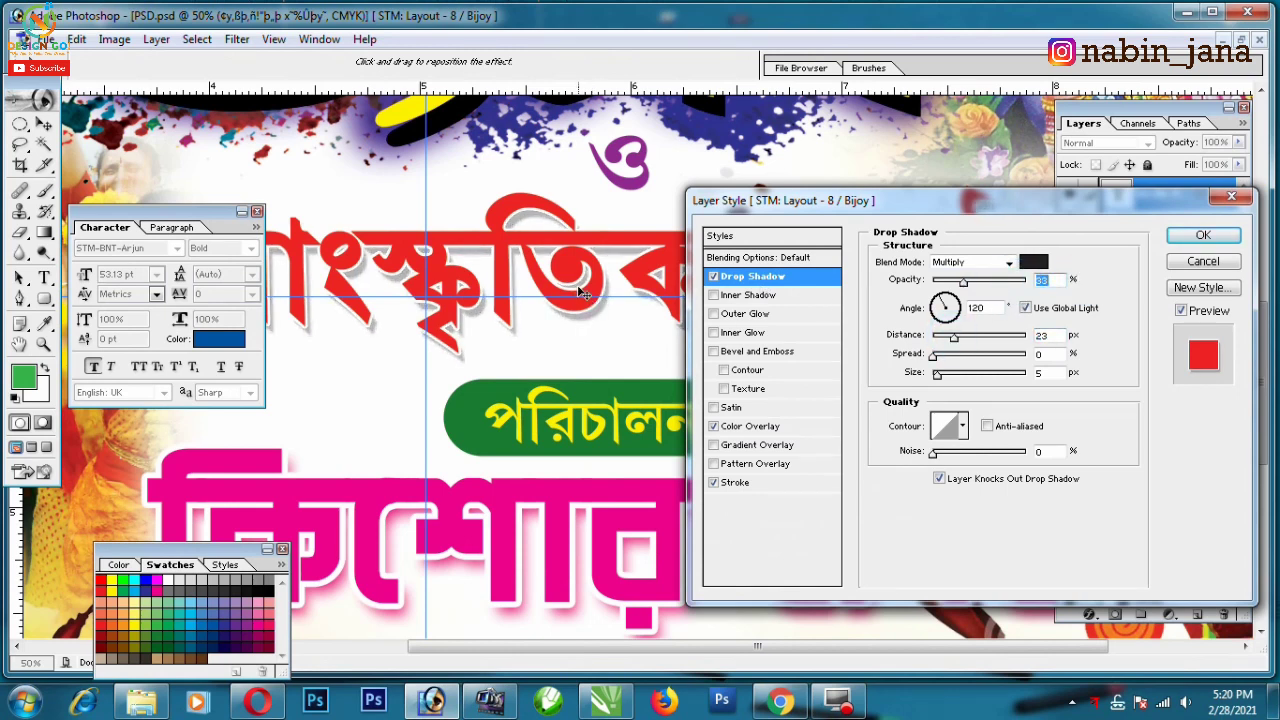
click(1203, 235)
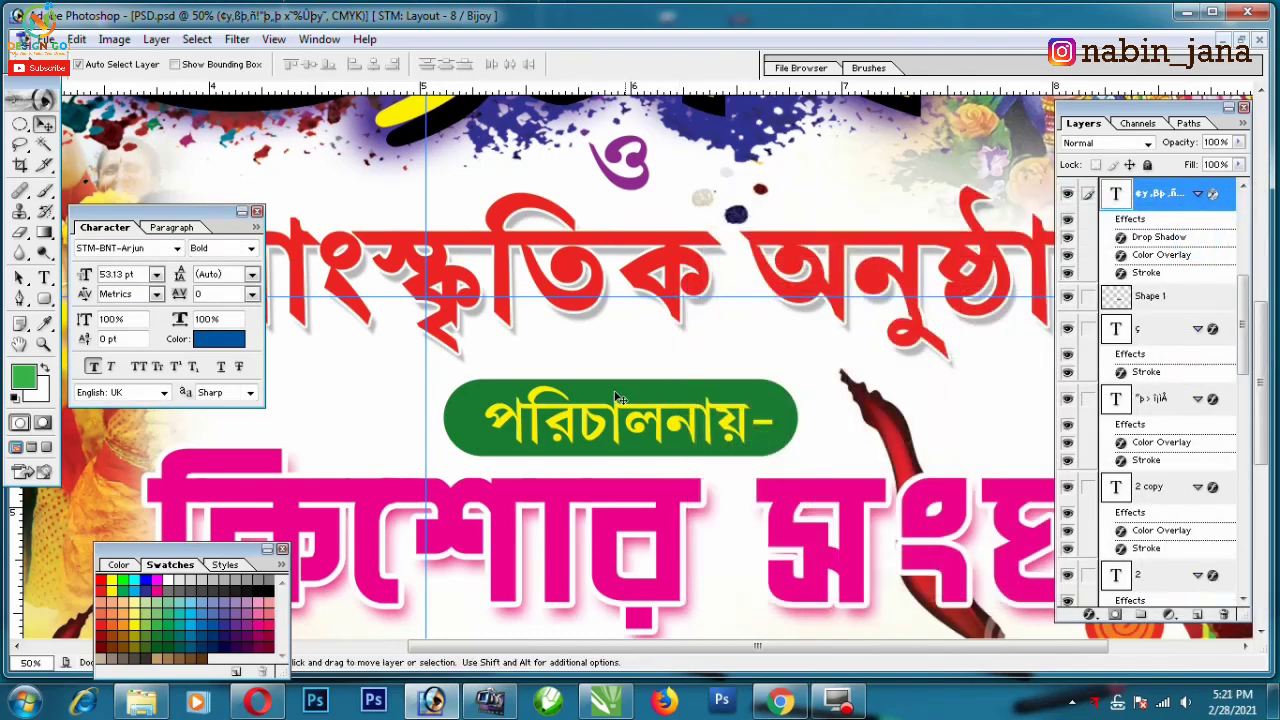
key(ctrl+minus)
key(ctrl+minus)
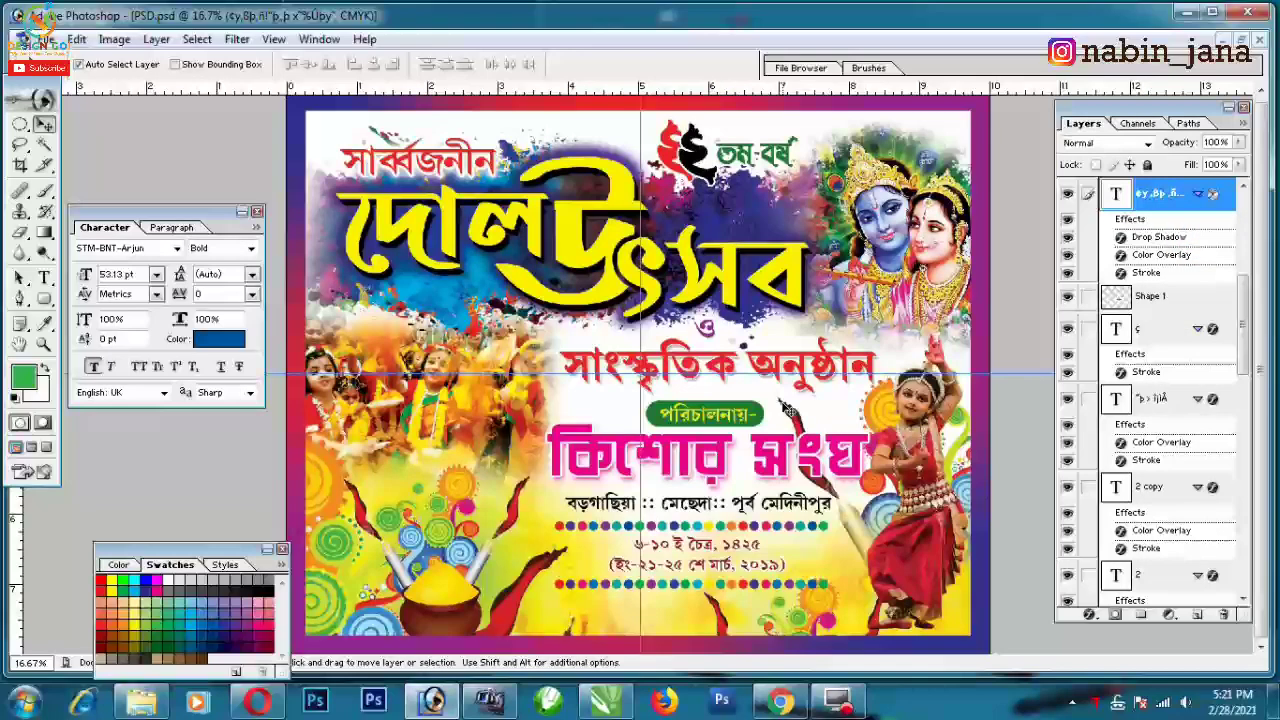
- Stamp the visible layers into Layer 6 and set its Levels white input to 228
key(ctrl+plus)
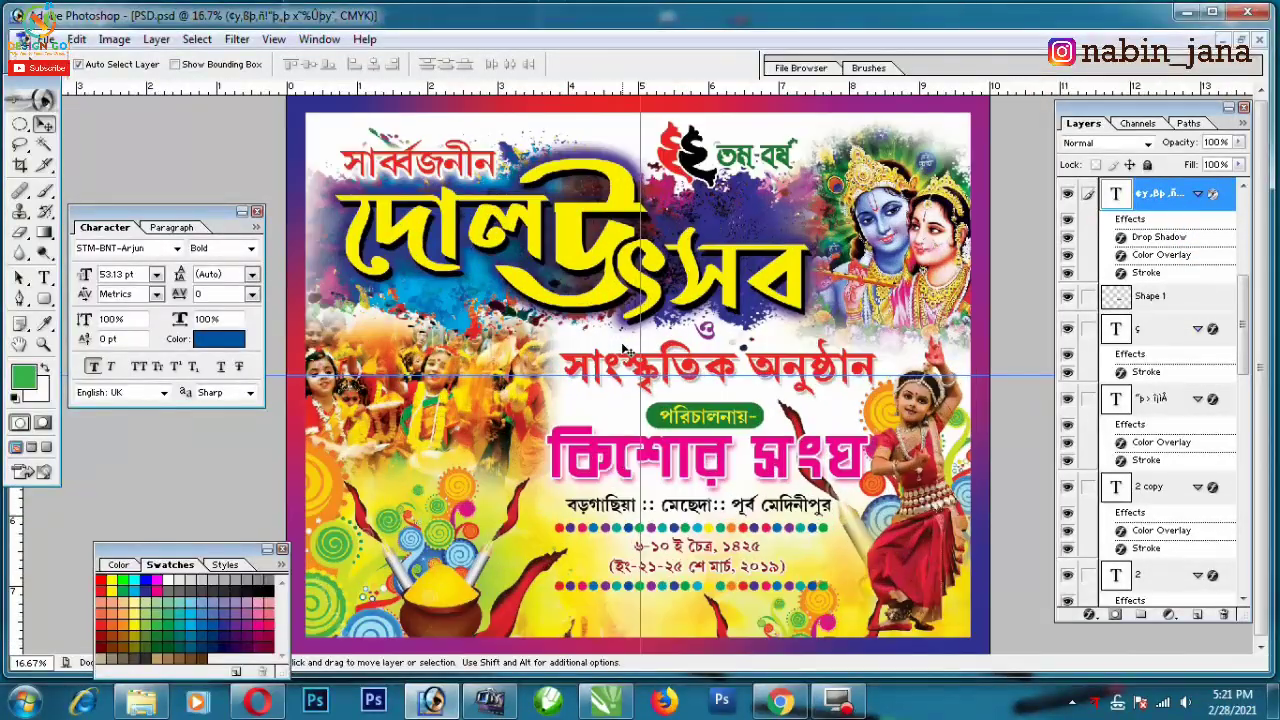
key(ctrl+shift+alt+e)
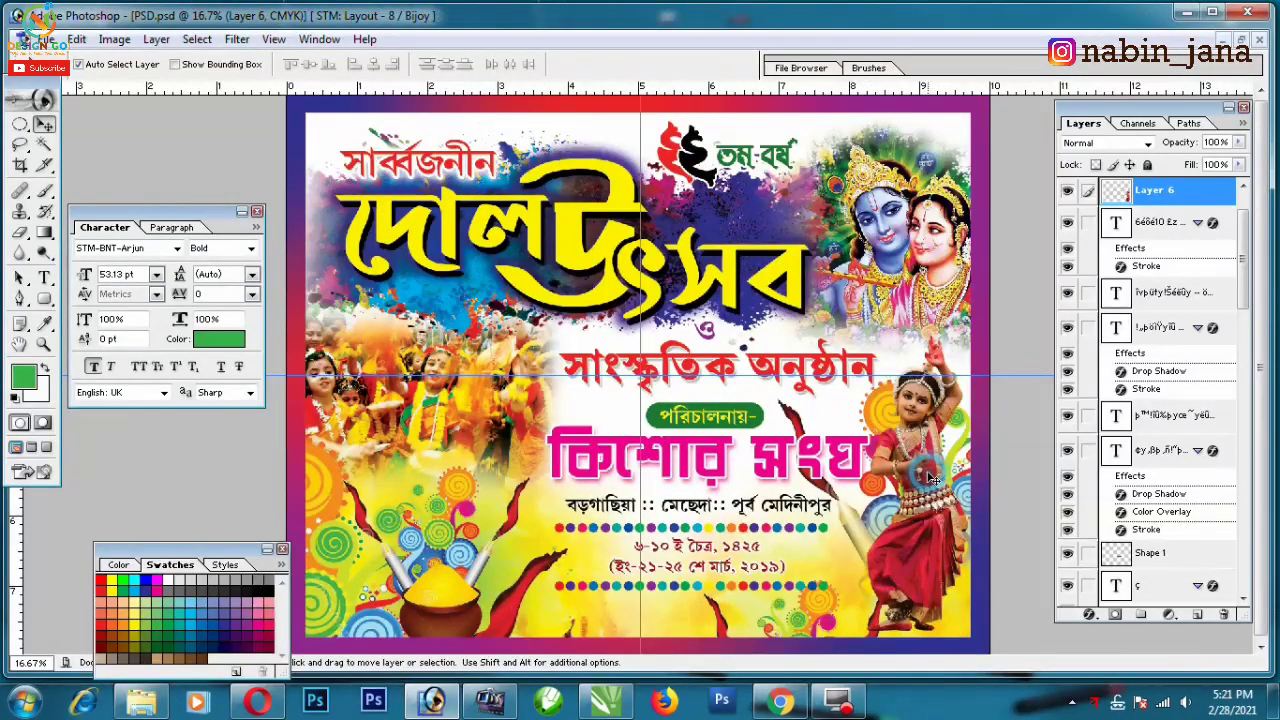
key(ctrl+l)
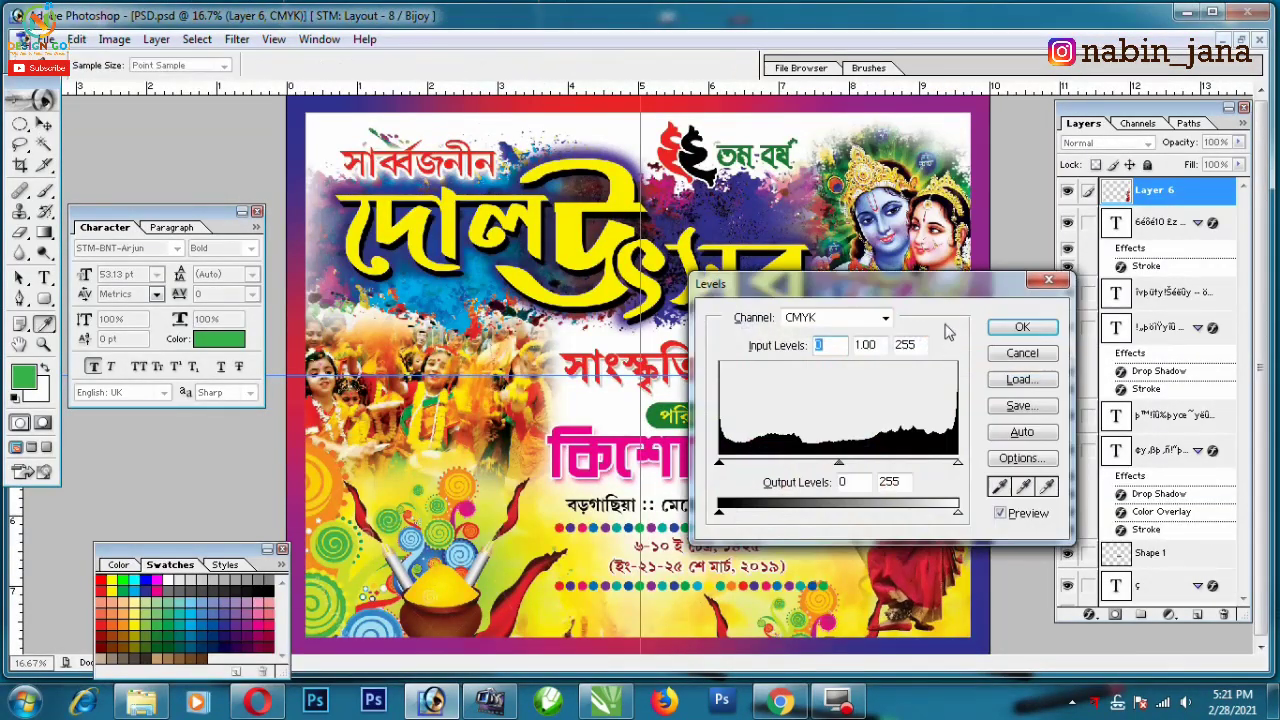
drag(583, 440, 557, 442)
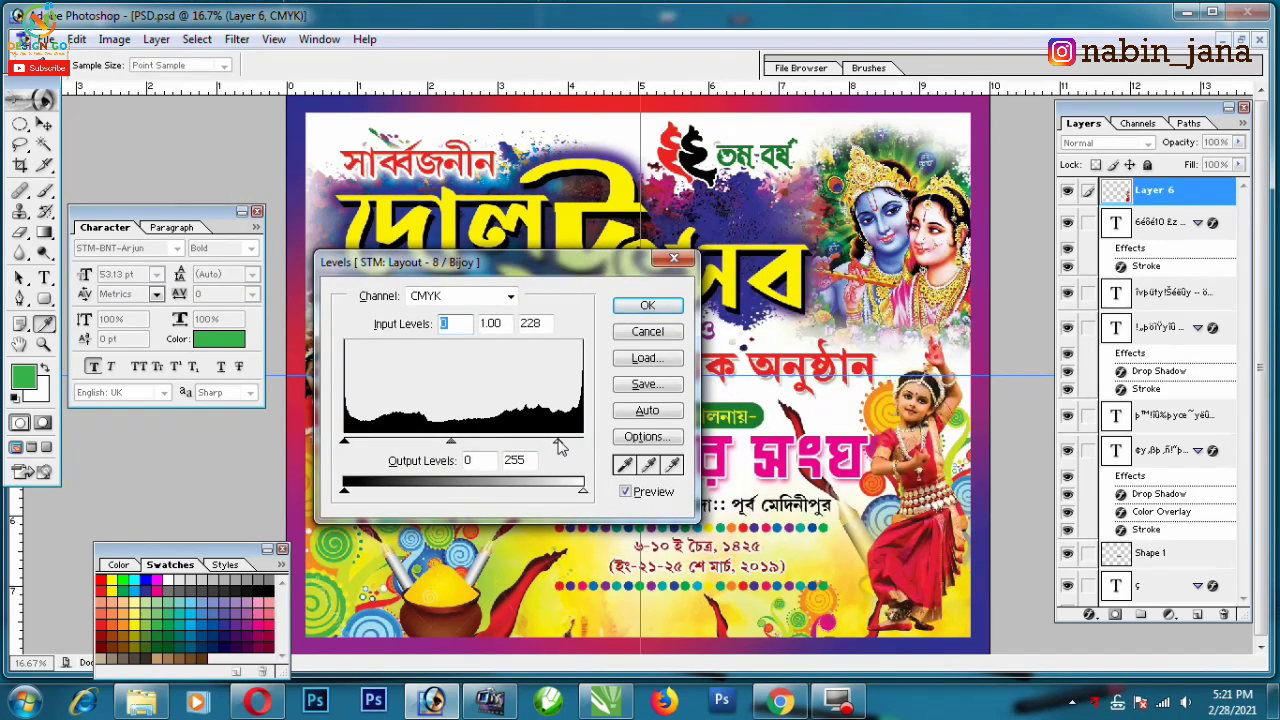
click(648, 306)
key(ctrl+plus)
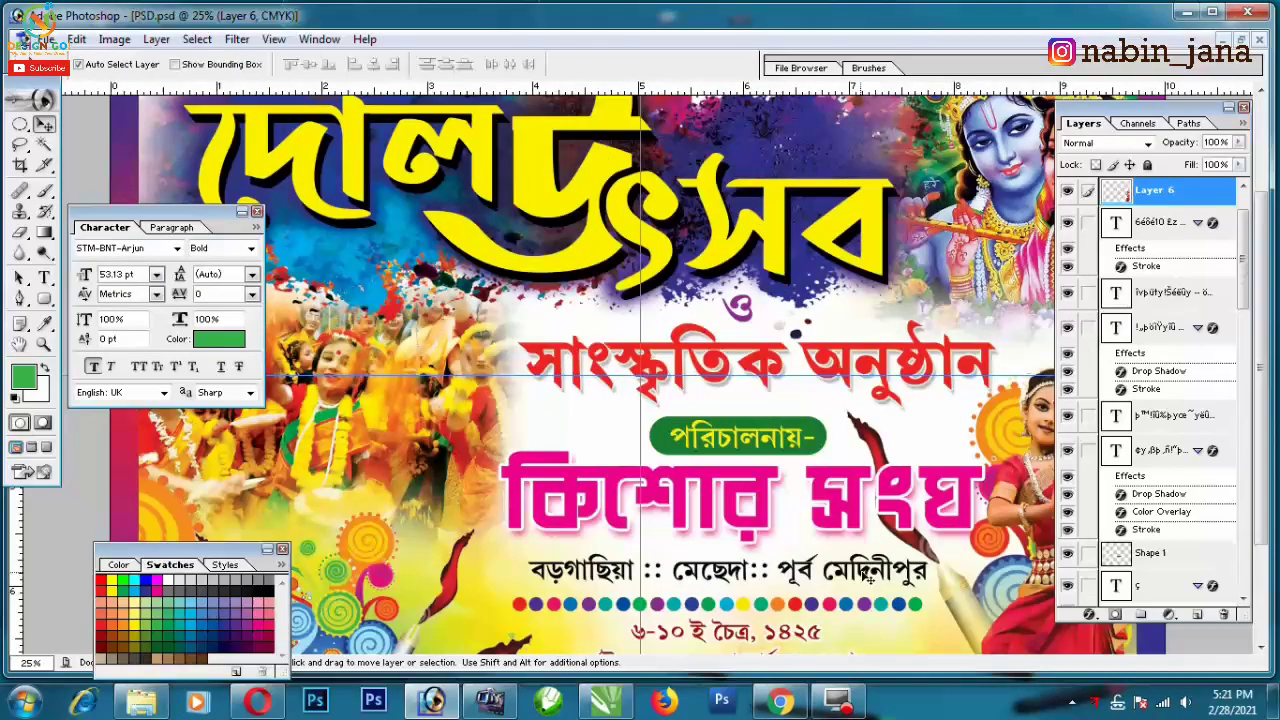
- Paint a black shadow under the dancer's feet on a new layer
key(i)
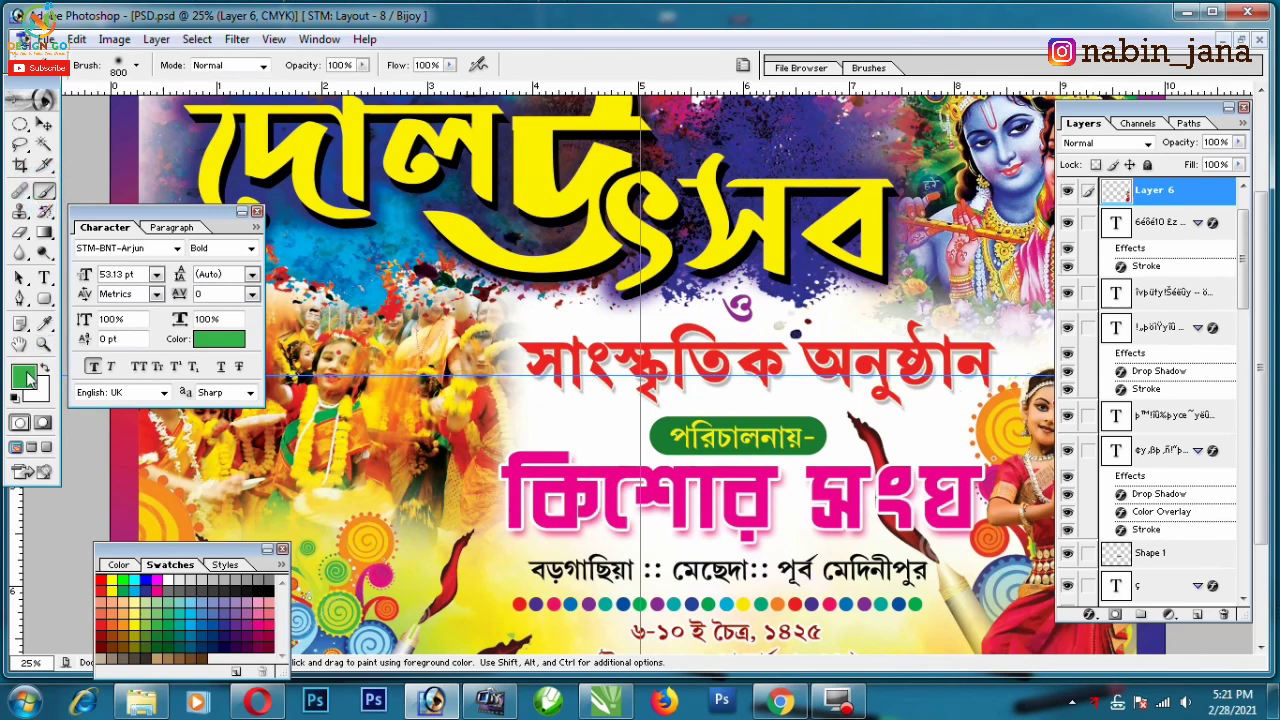
click(23, 376)
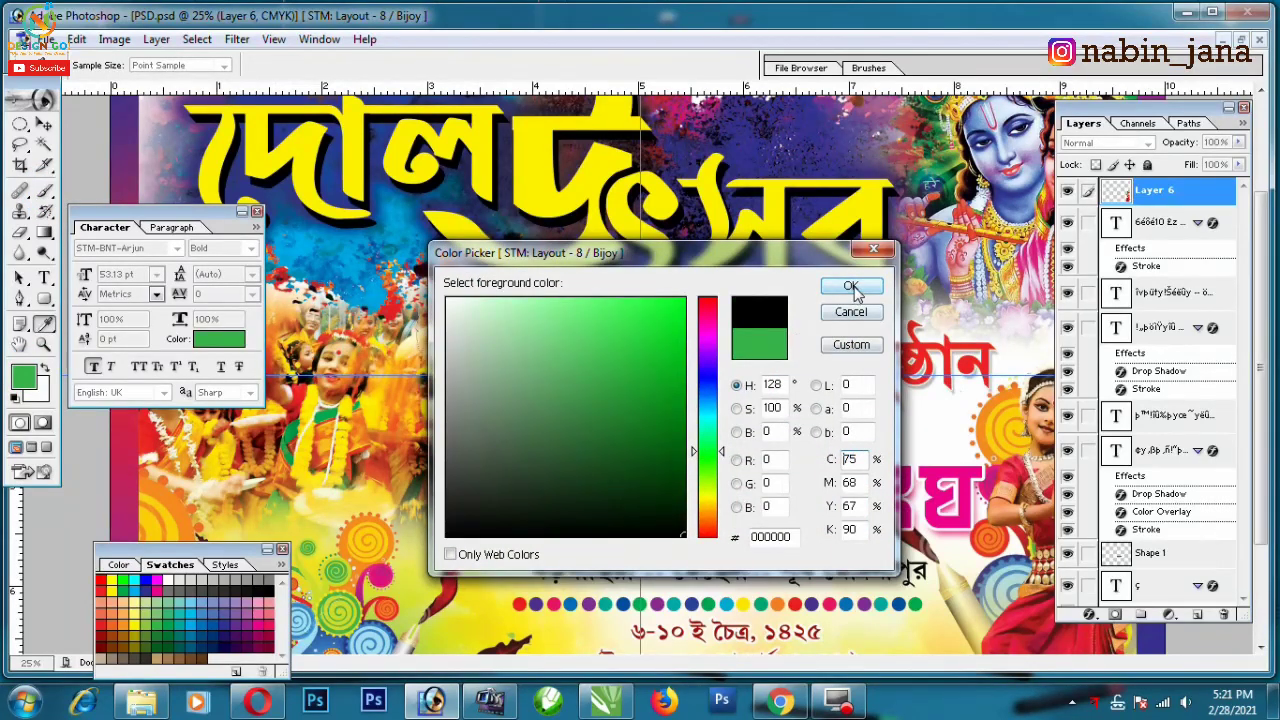
click(850, 287)
key(b)
click(1199, 615)
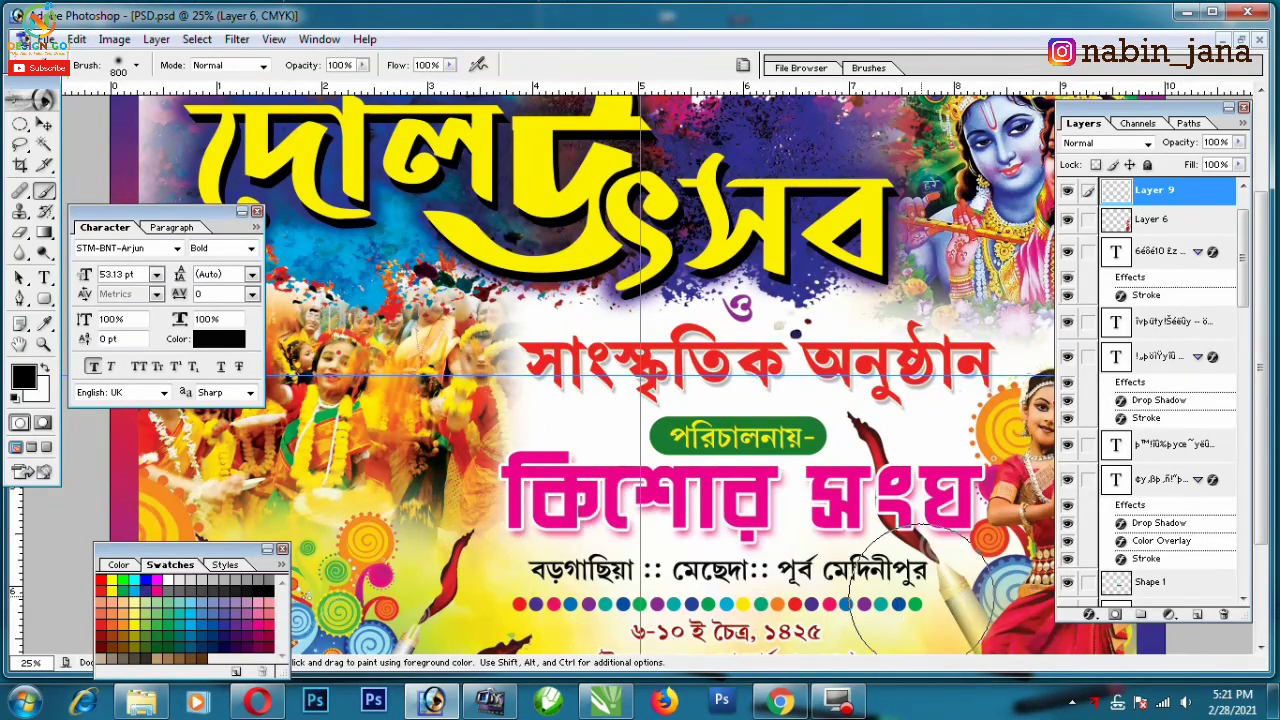
key(bracketleft)
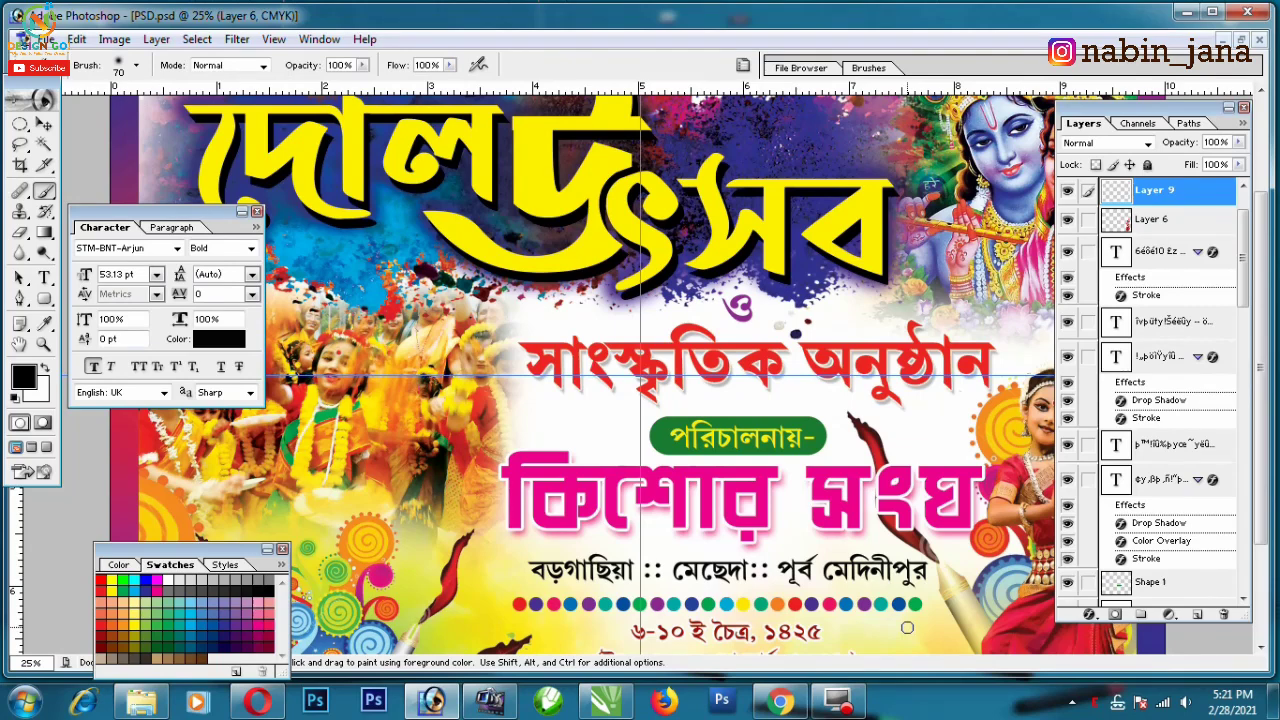
key(ctrl+minus)
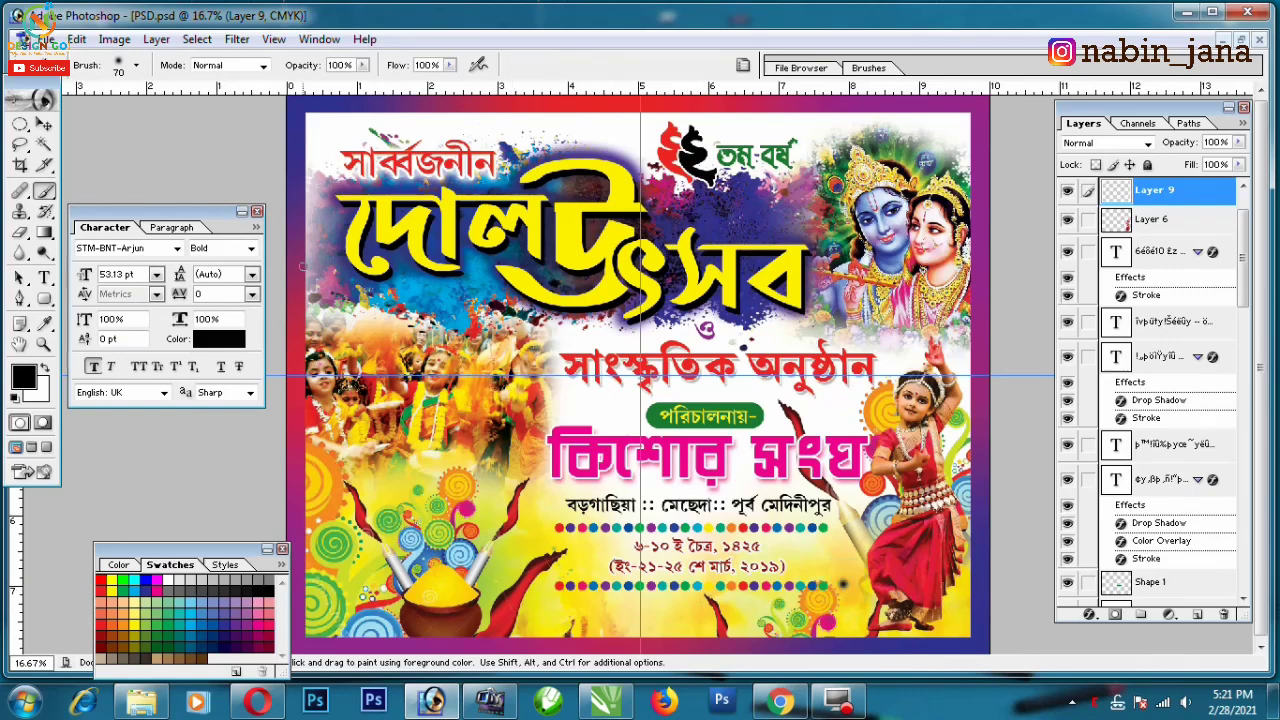
- Move the shadow layer below Layer 6 and stretch it to 246% height
click(43, 123)
key(ctrl+t)
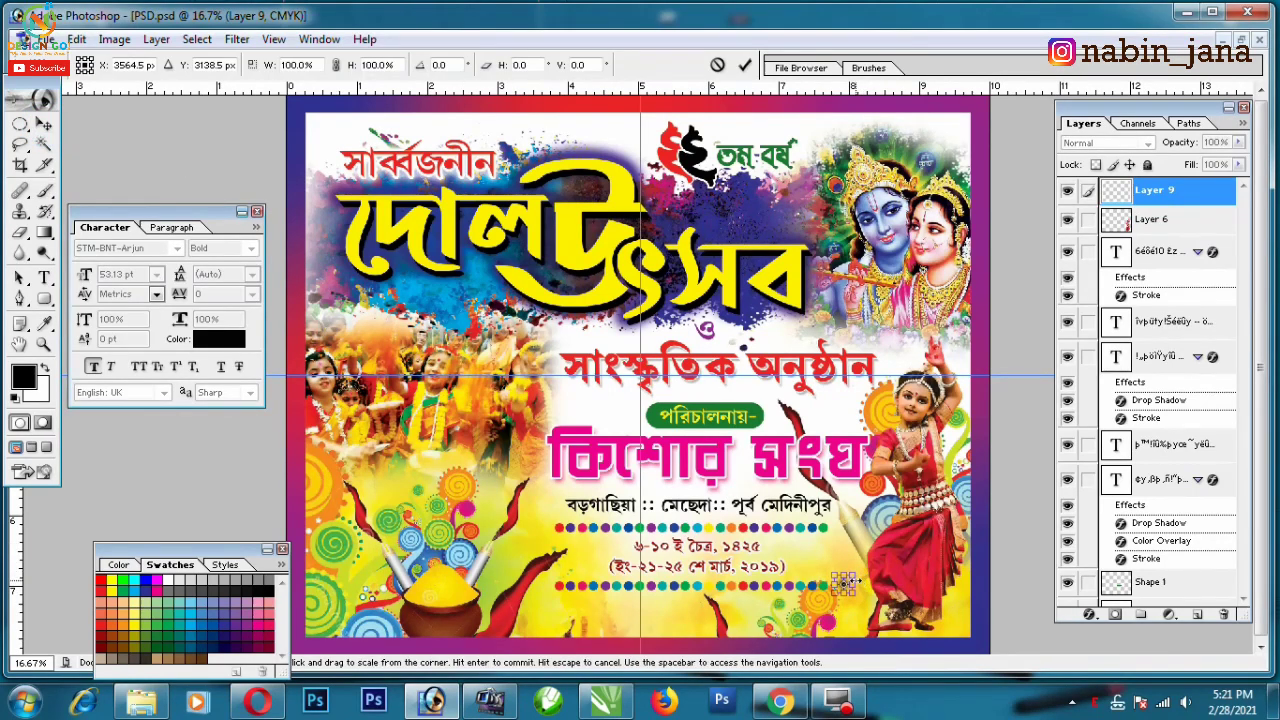
key(Return)
key(ctrl+t)
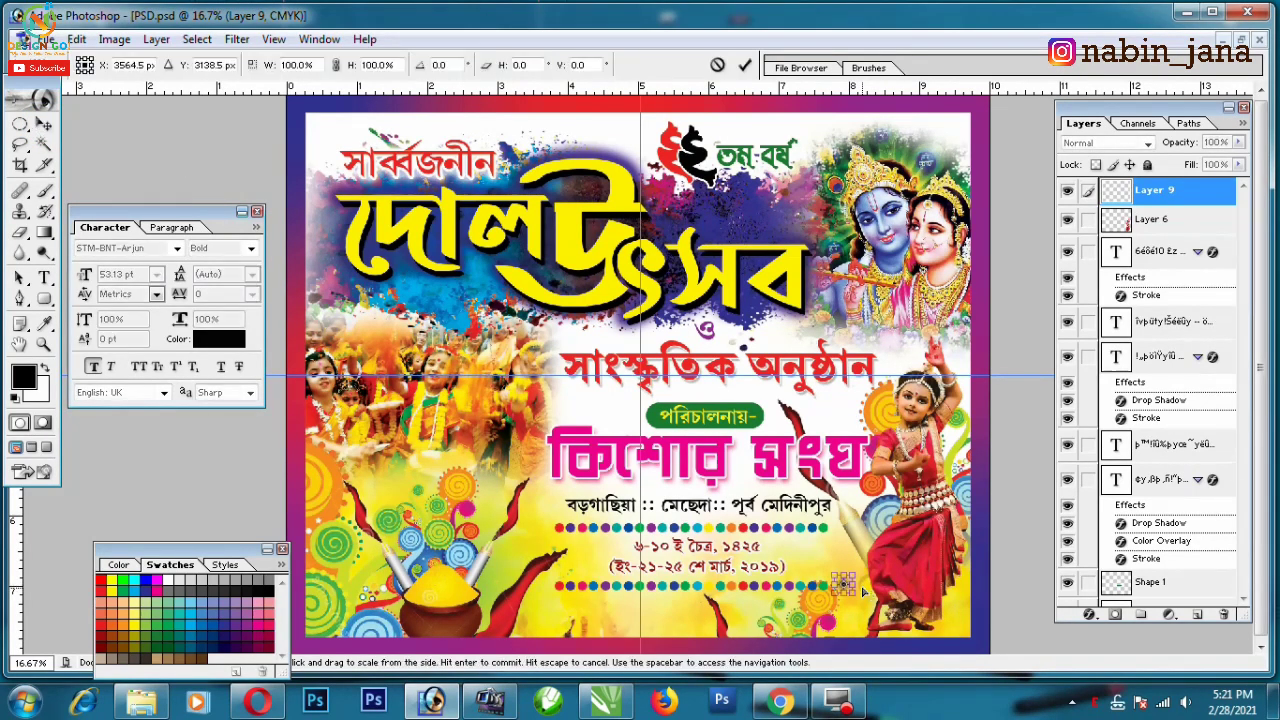
key(Return)
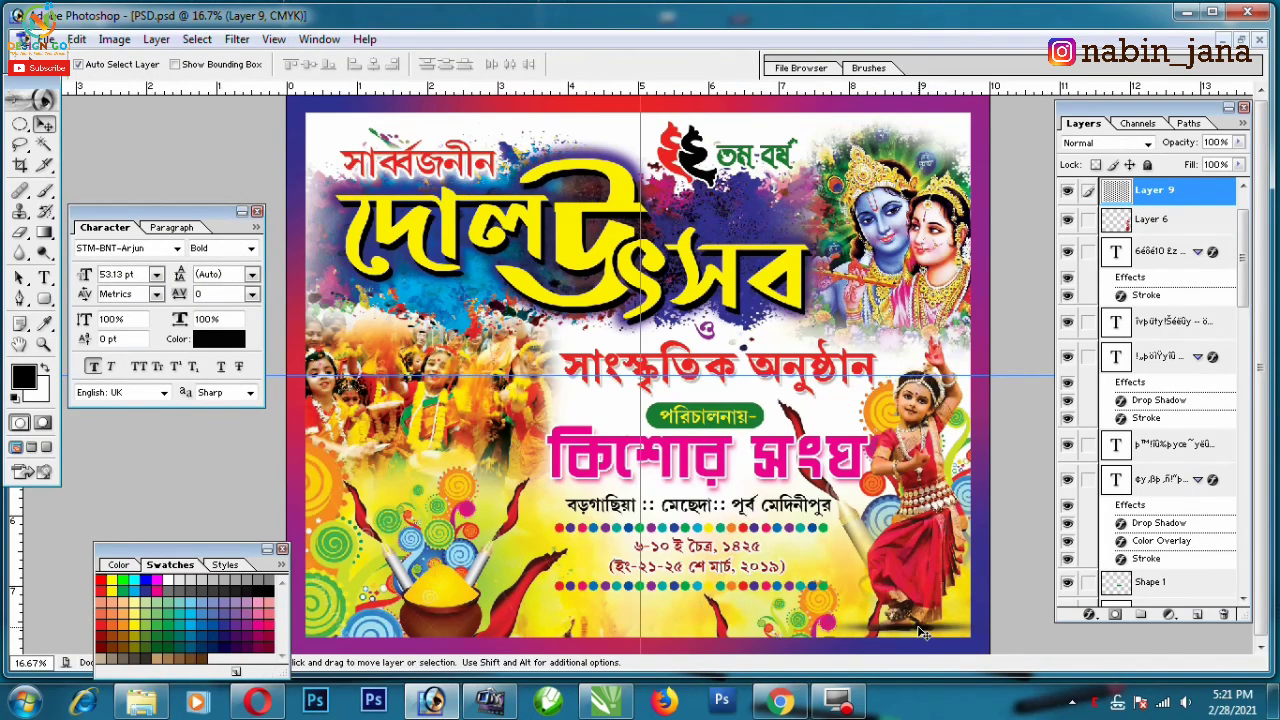
key(ctrl+bracketleft)
key(ctrl+bracketleft)
key(ctrl+t)
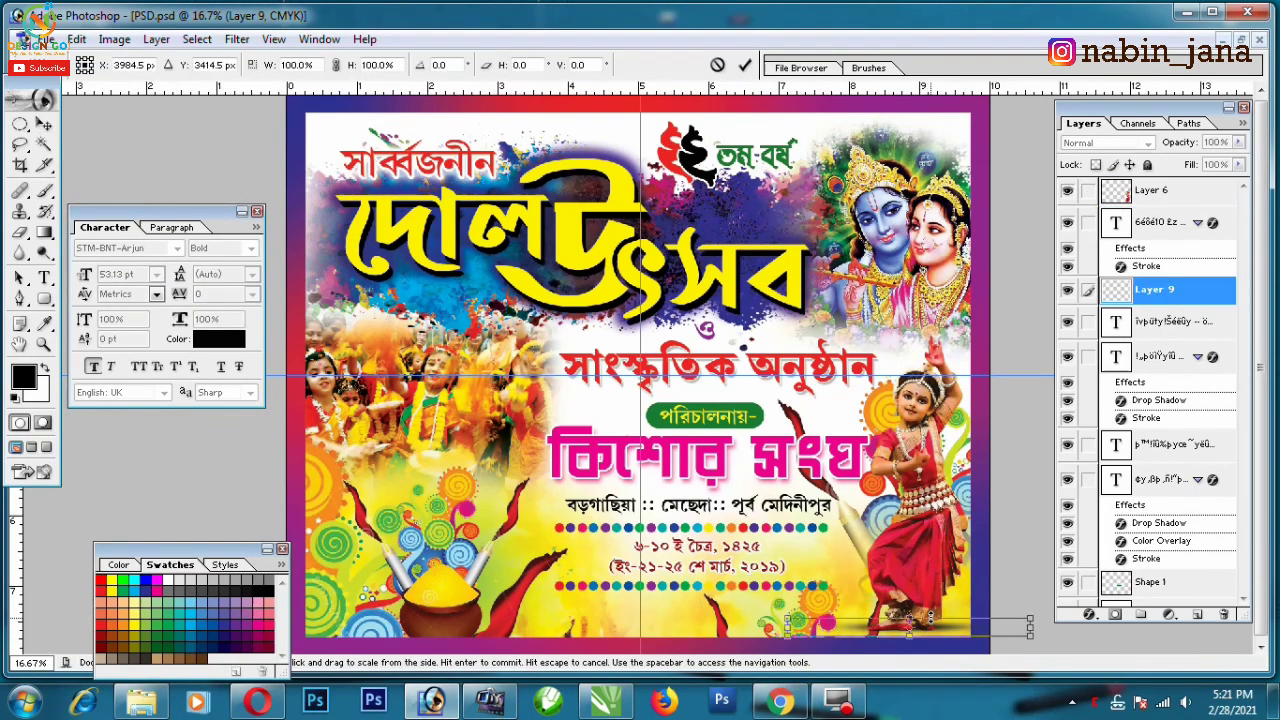
drag(906, 625, 906, 606)
drag(1022, 632, 1018, 632)
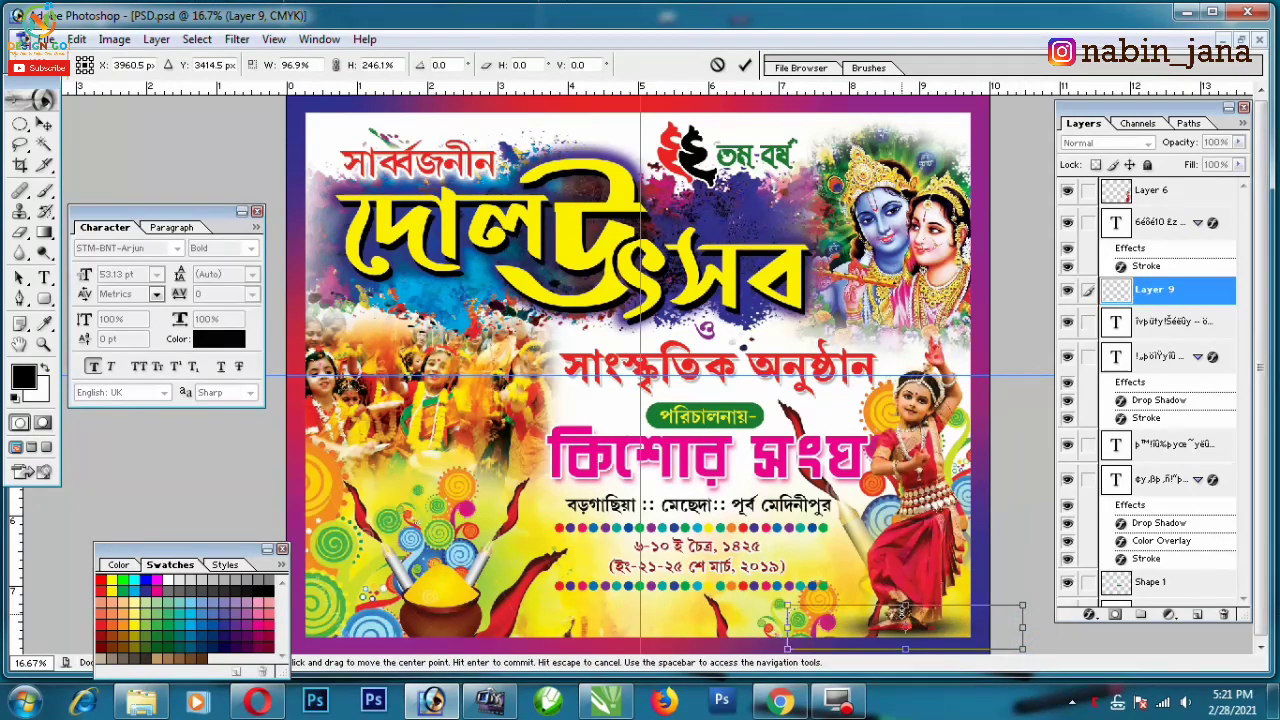
key(Return)
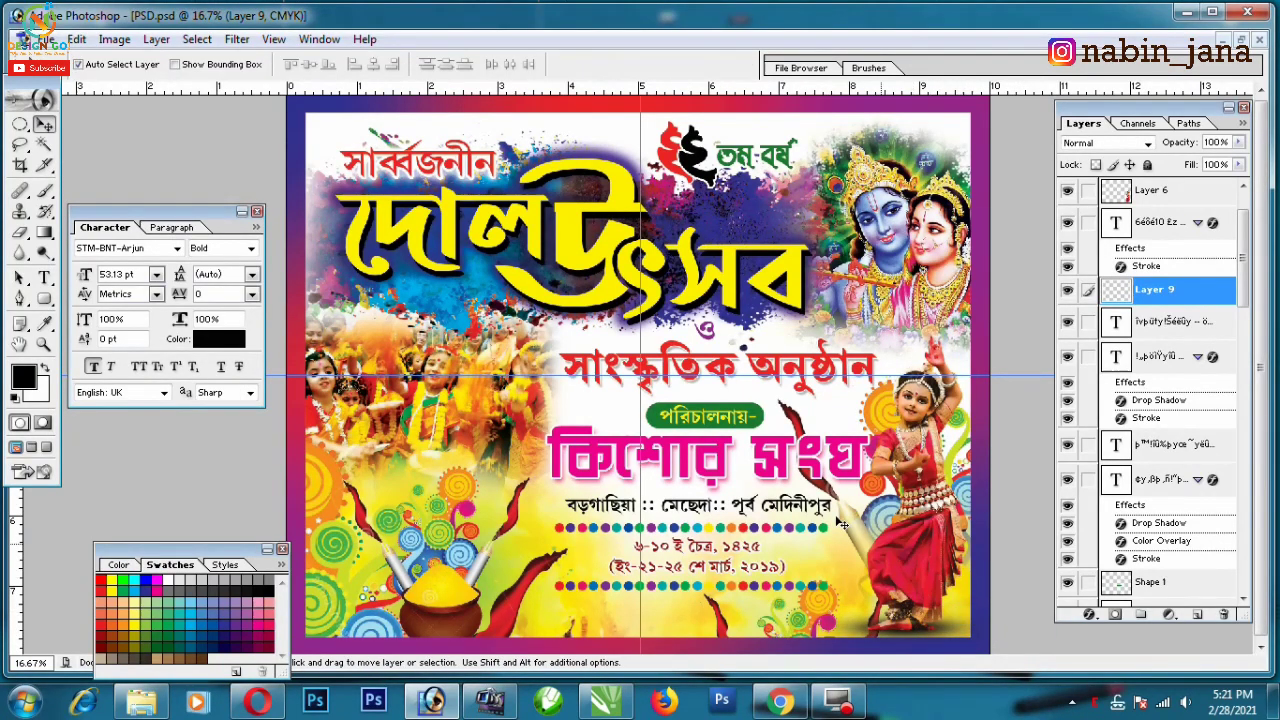
key(ctrl+plus)
scroll(299, 233, up, 3)
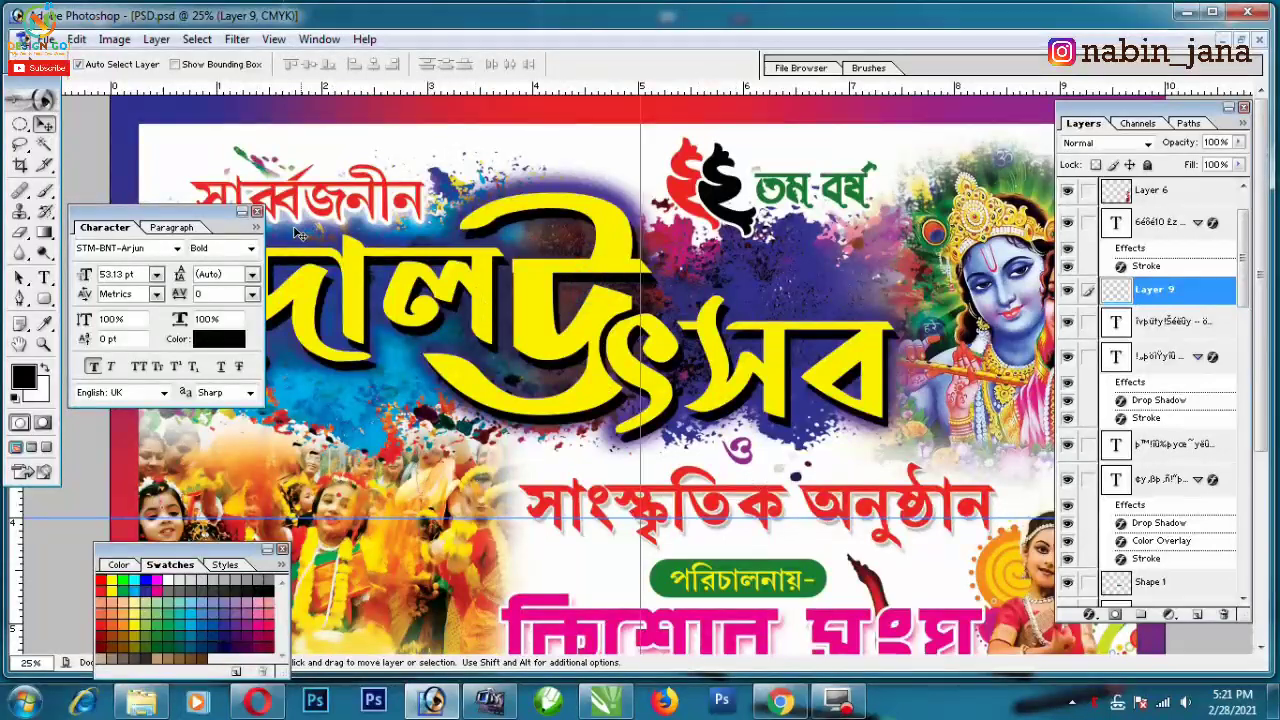
- Move the Character panel lower and draw an elliptical selection over the dancing girls
drag(212, 210, 207, 276)
key(ctrl+minus)
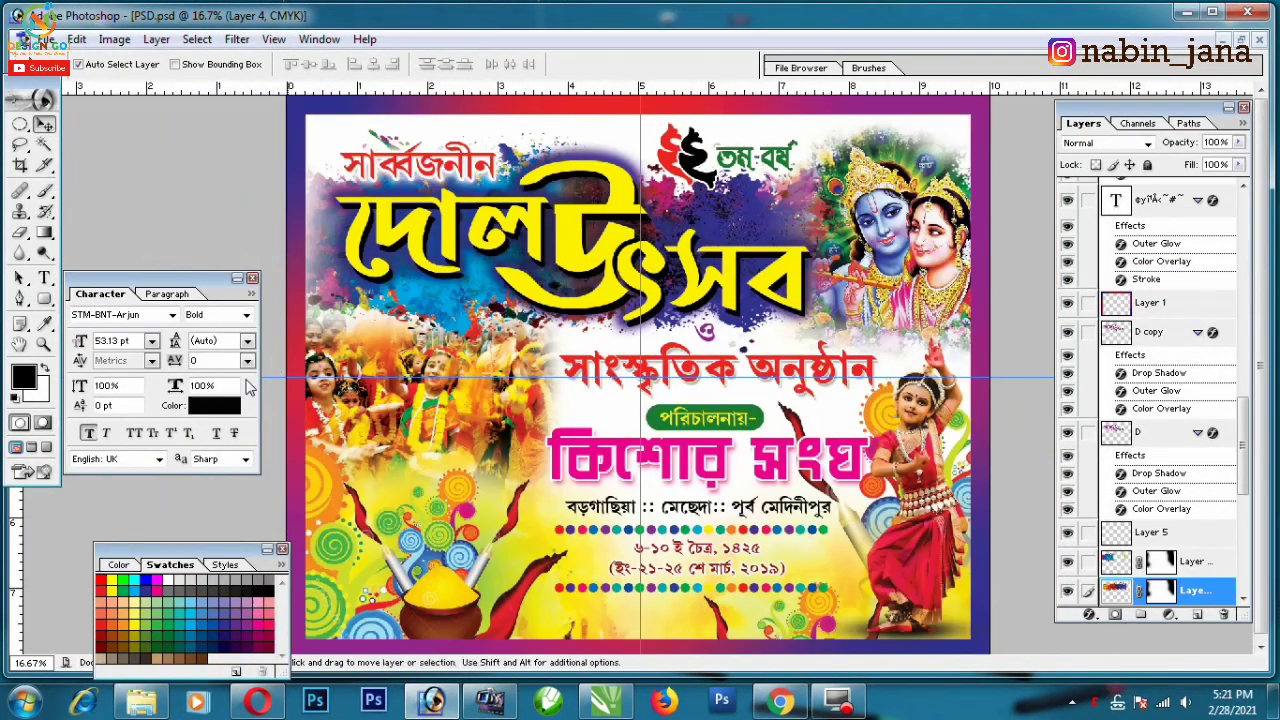
click(20, 124)
click(108, 146)
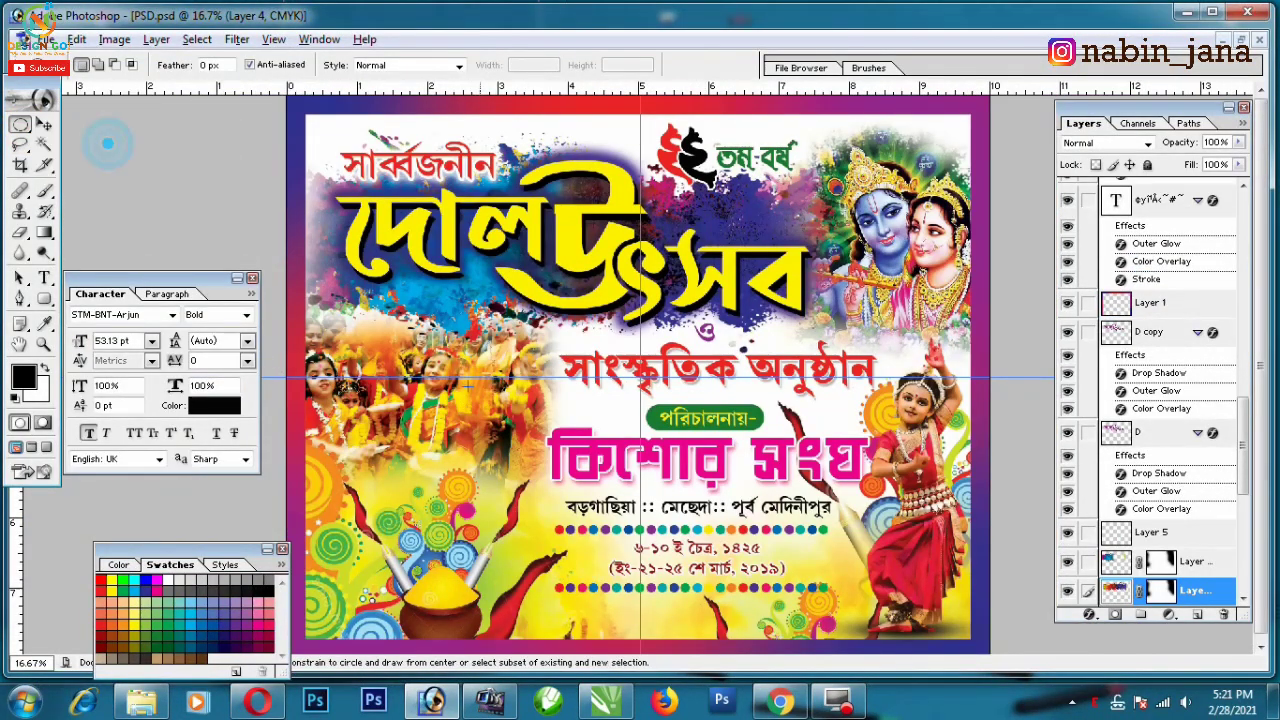
drag(378, 314, 506, 436)
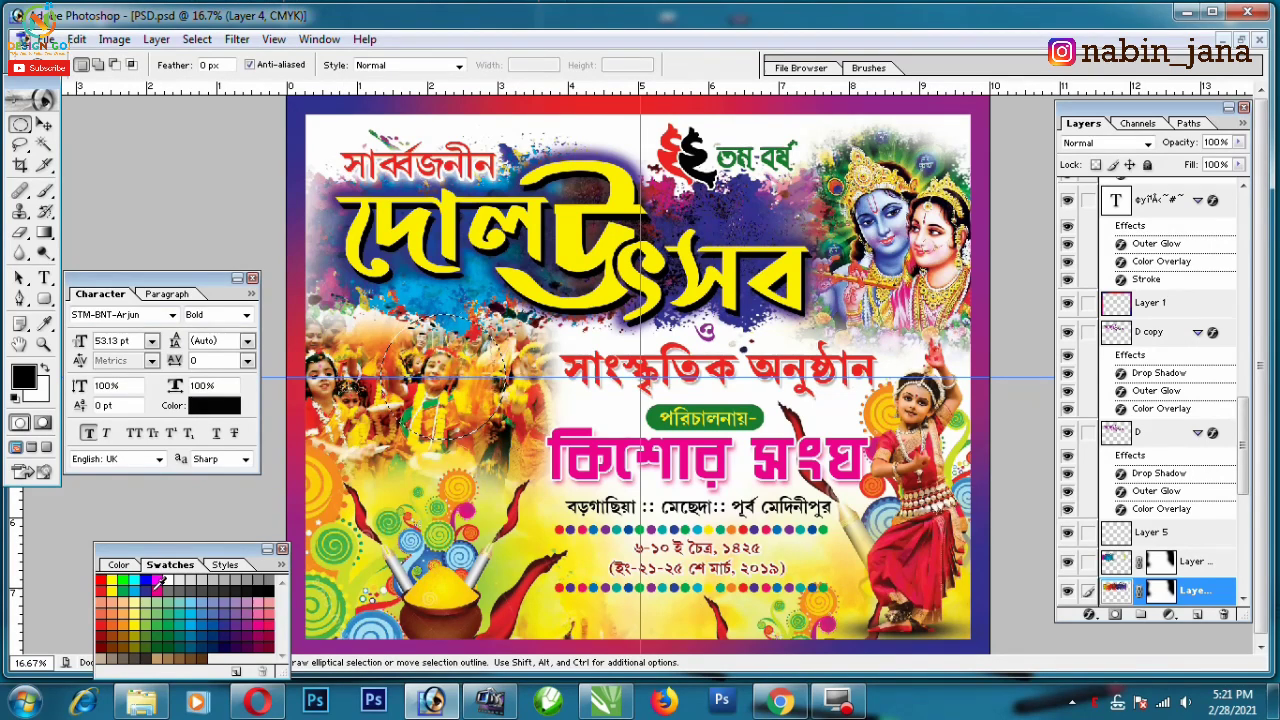
key(ctrl)
key(ctrl+d)
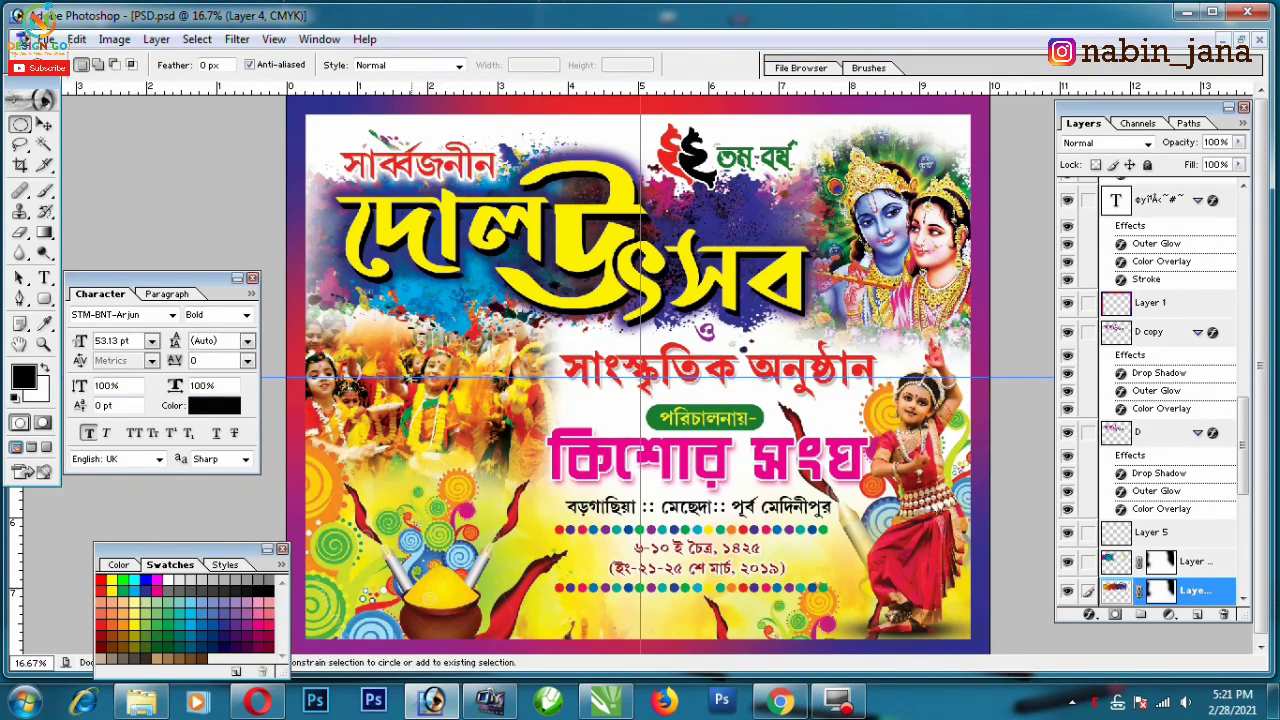
- Fill an oval on a new layer with orange, nudge it upward and lower its opacity
key(ctrl+shift+alt+n)
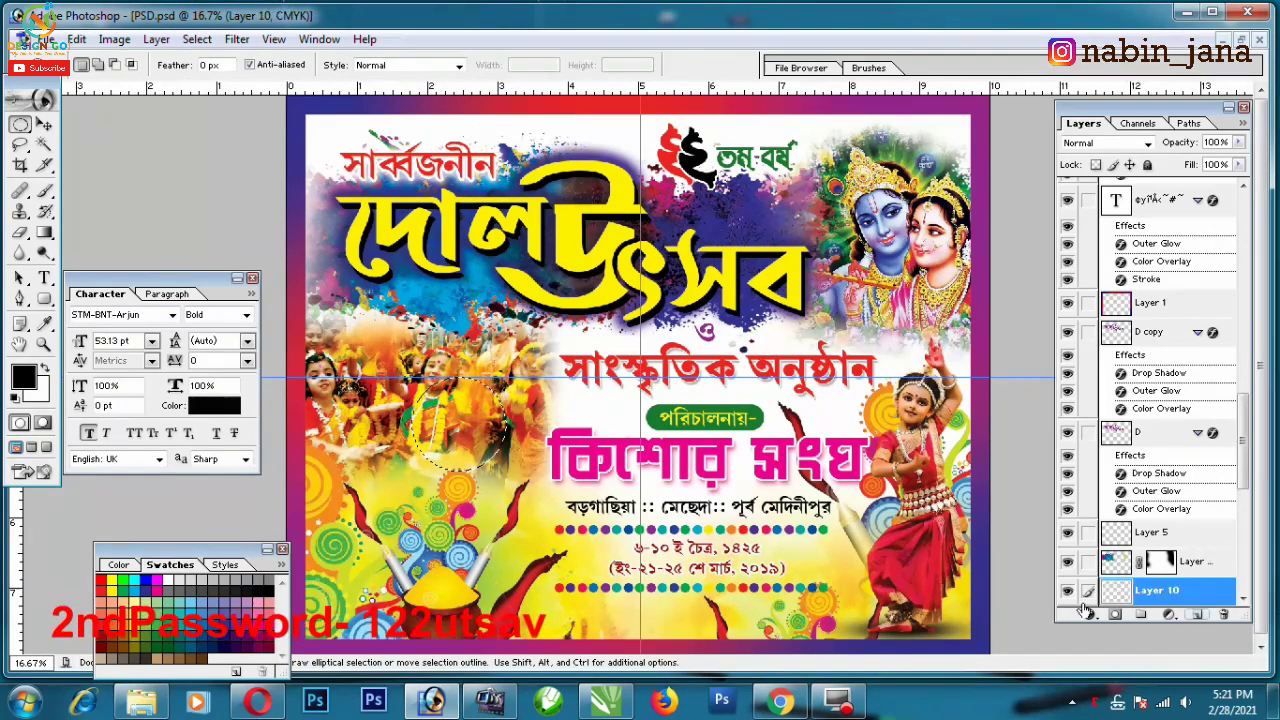
click(112, 630)
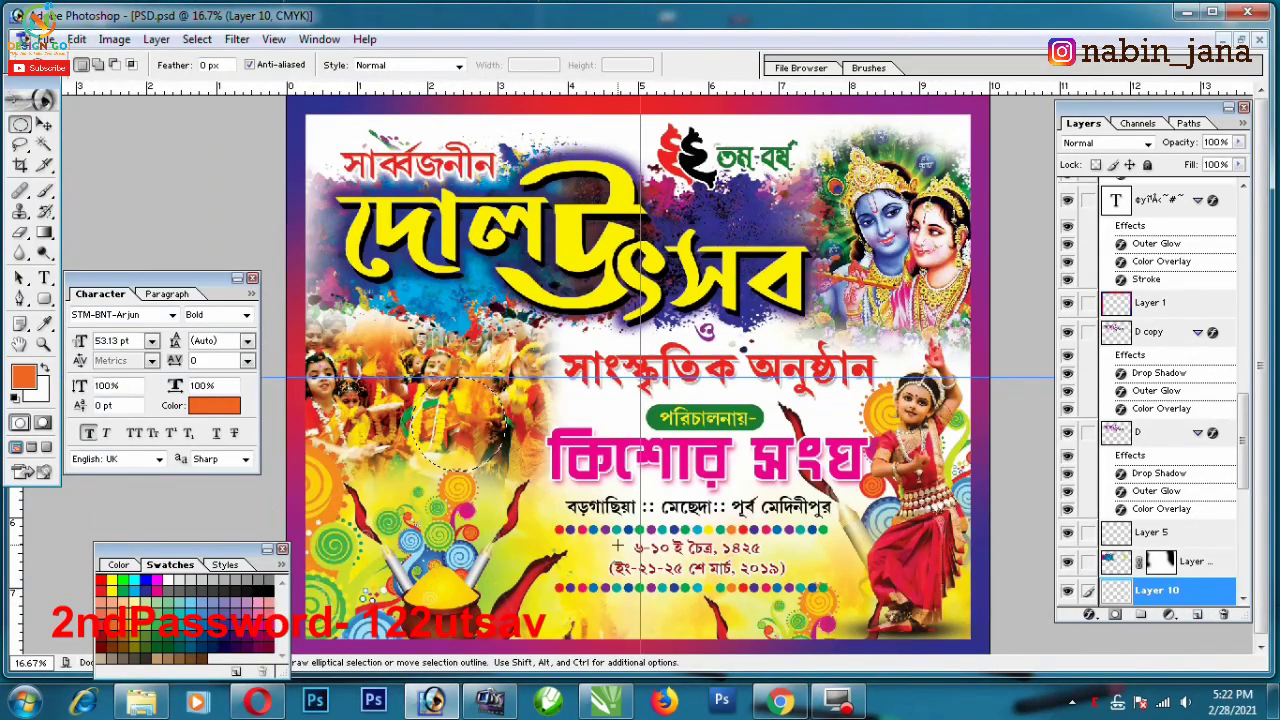
key(alt+BackSpace)
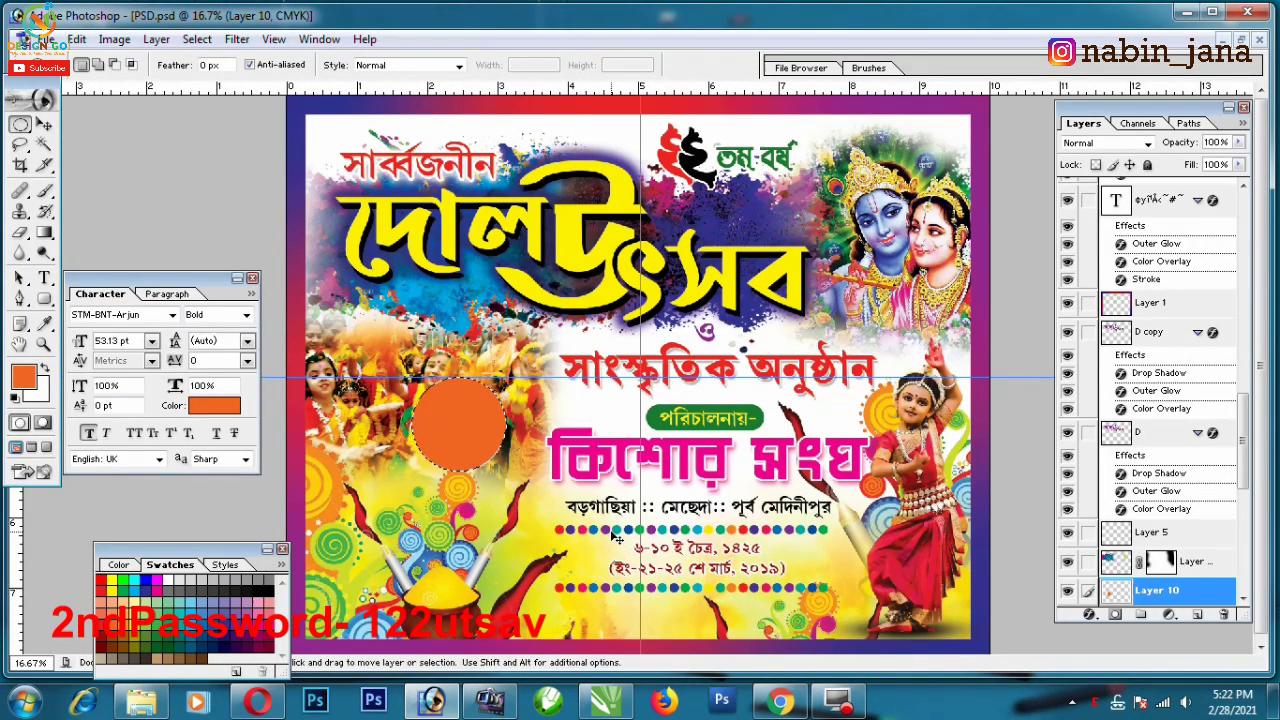
key(ctrl+d)
key(v)
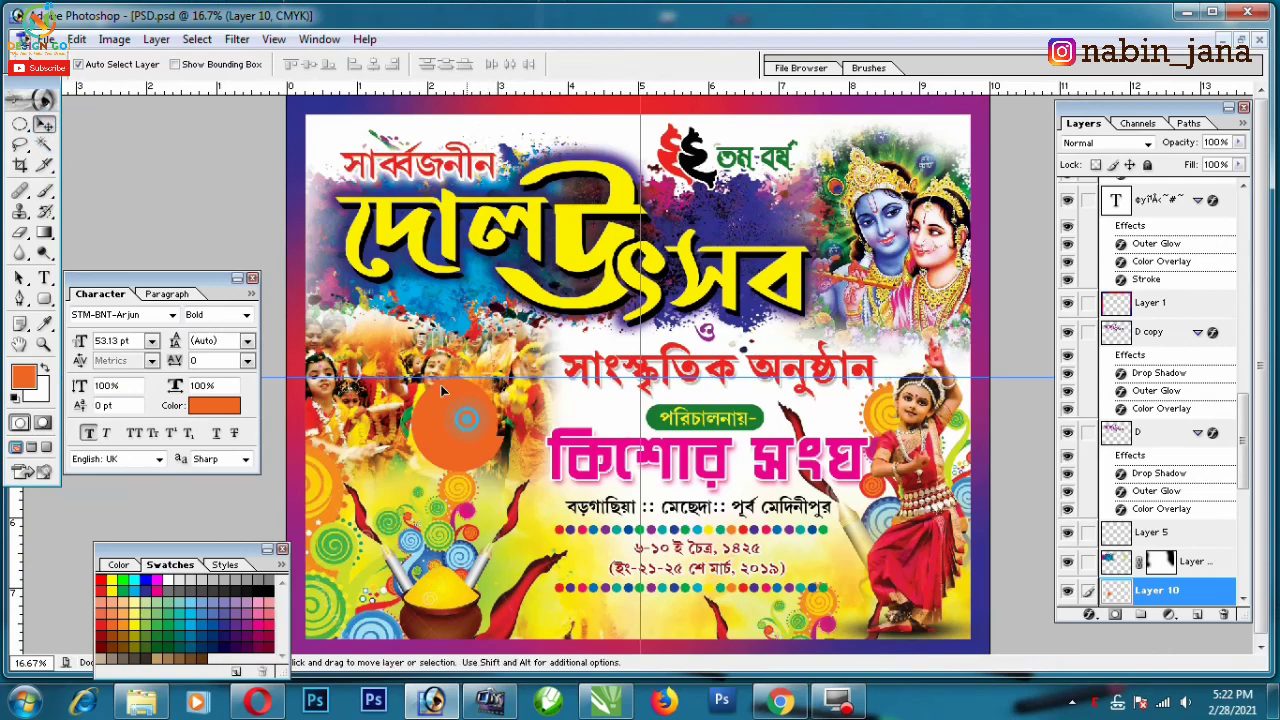
mouse_move(472, 450)
mouse_down()
mouse_move(470, 430)
mouse_move(427, 431)
mouse_up()
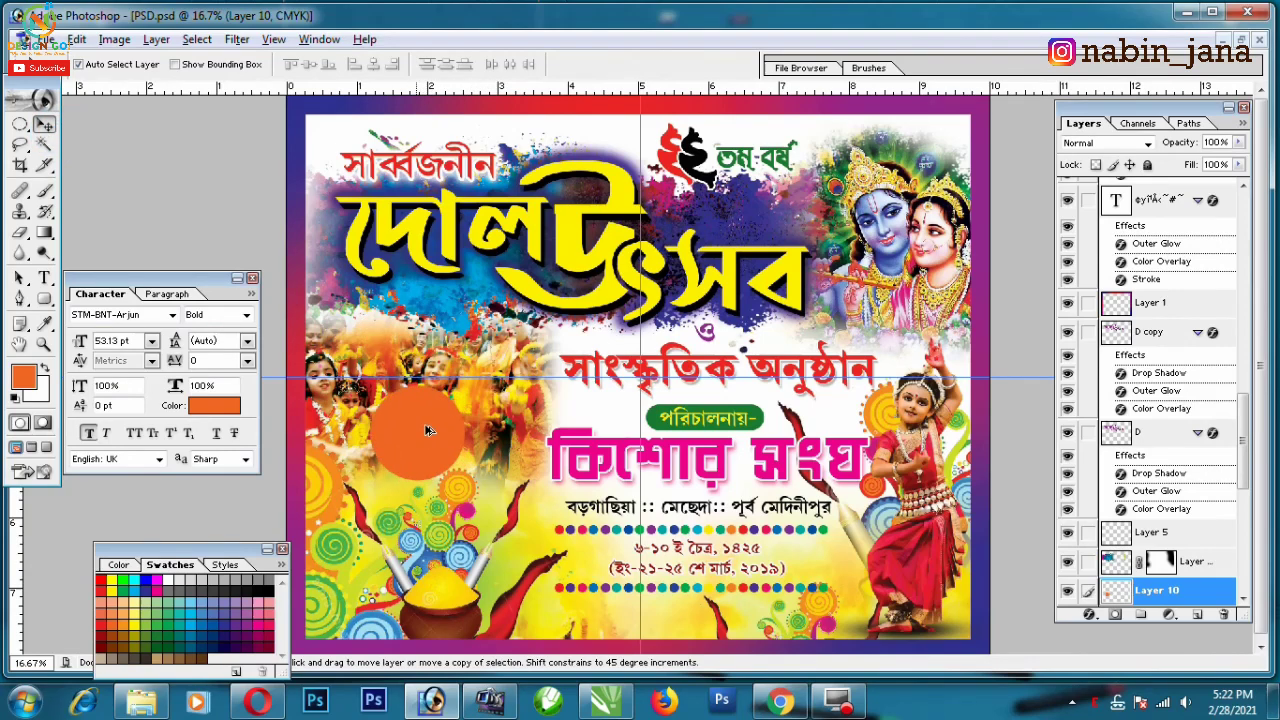
click(1239, 142)
drag(1207, 165, 1204, 165)
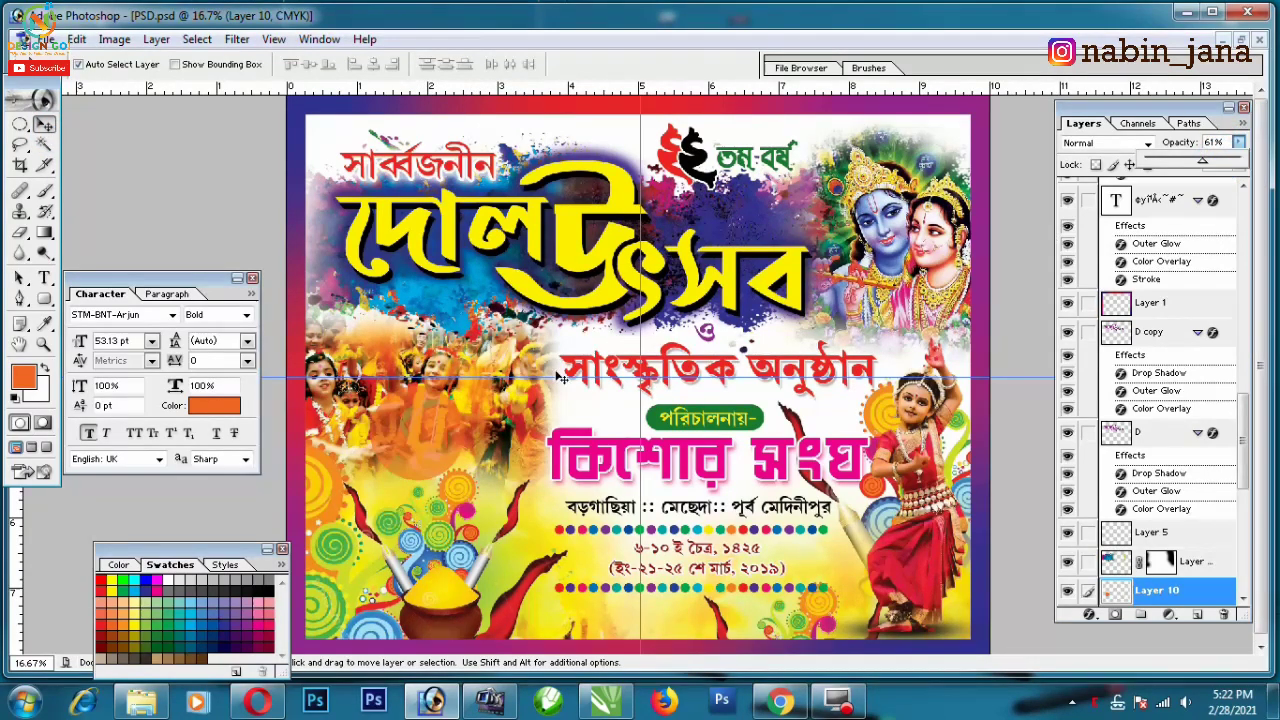
- Duplicate the orange circle down-right, shrink it and shift its hue to purple
alt+drag(418, 430, 480, 473)
key(ctrl+t)
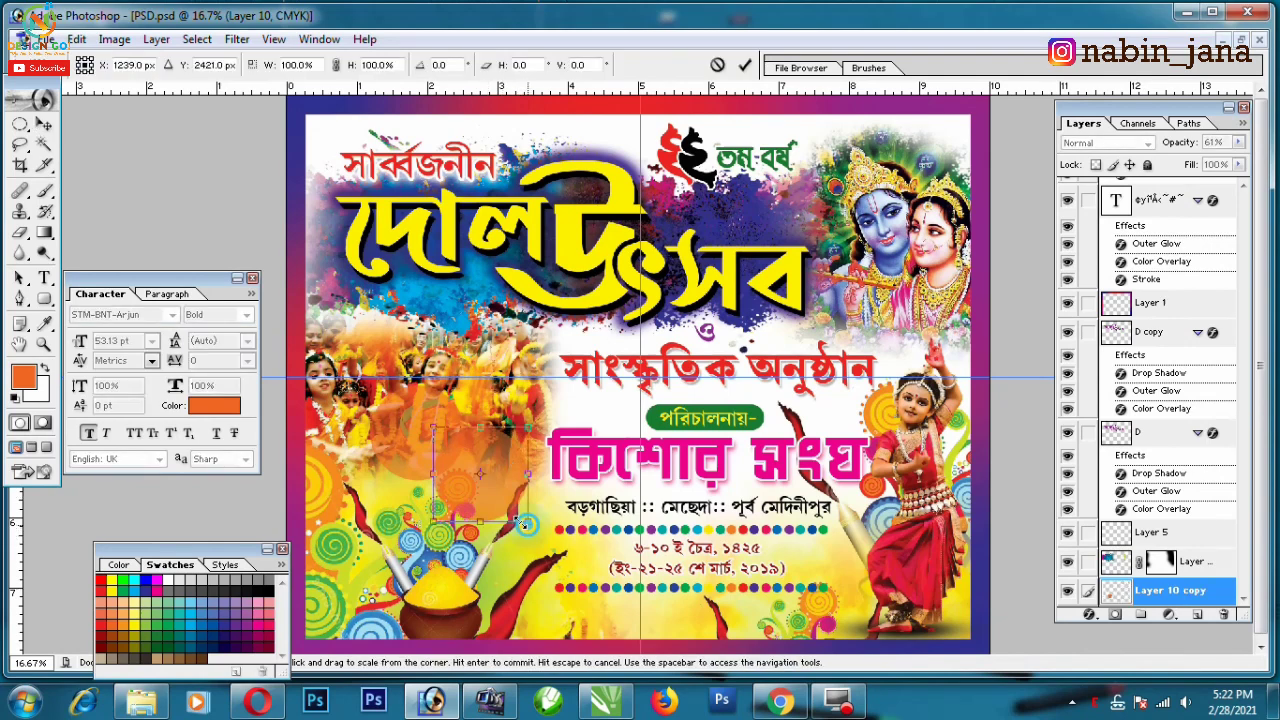
drag(522, 534, 508, 500)
key(Return)
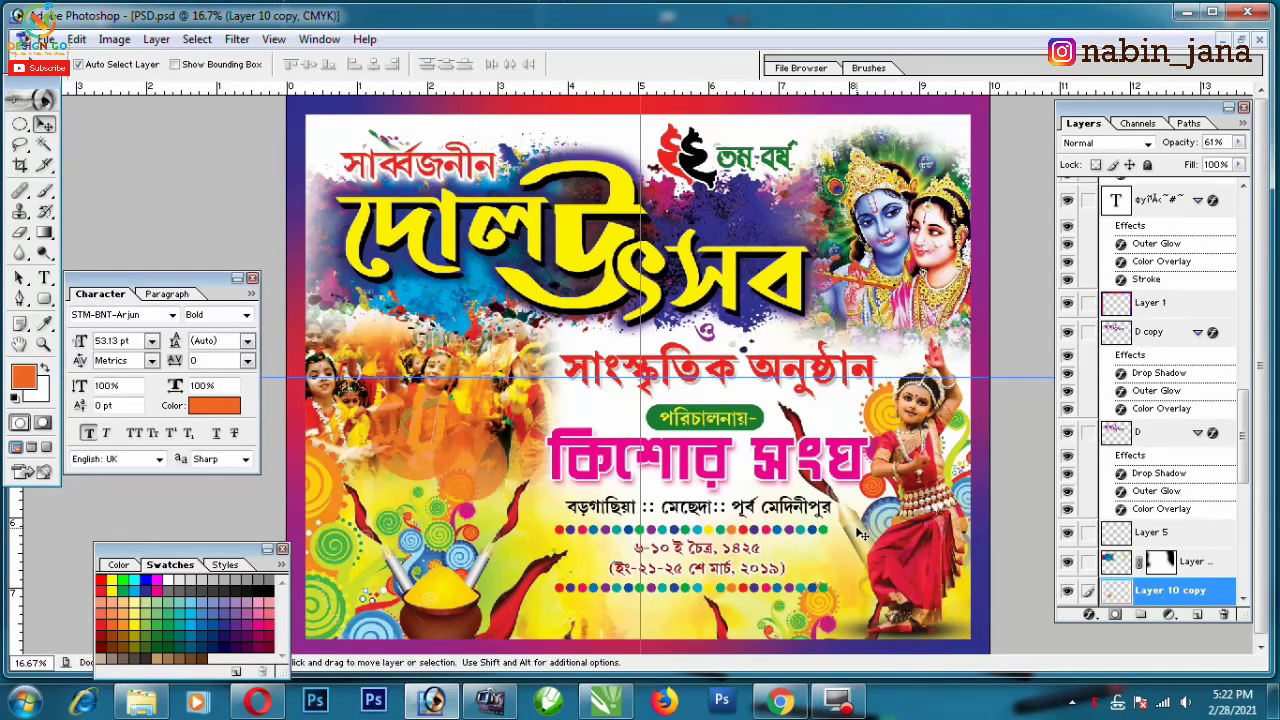
key(i)
key(ctrl+u)
drag(762, 518, 697, 528)
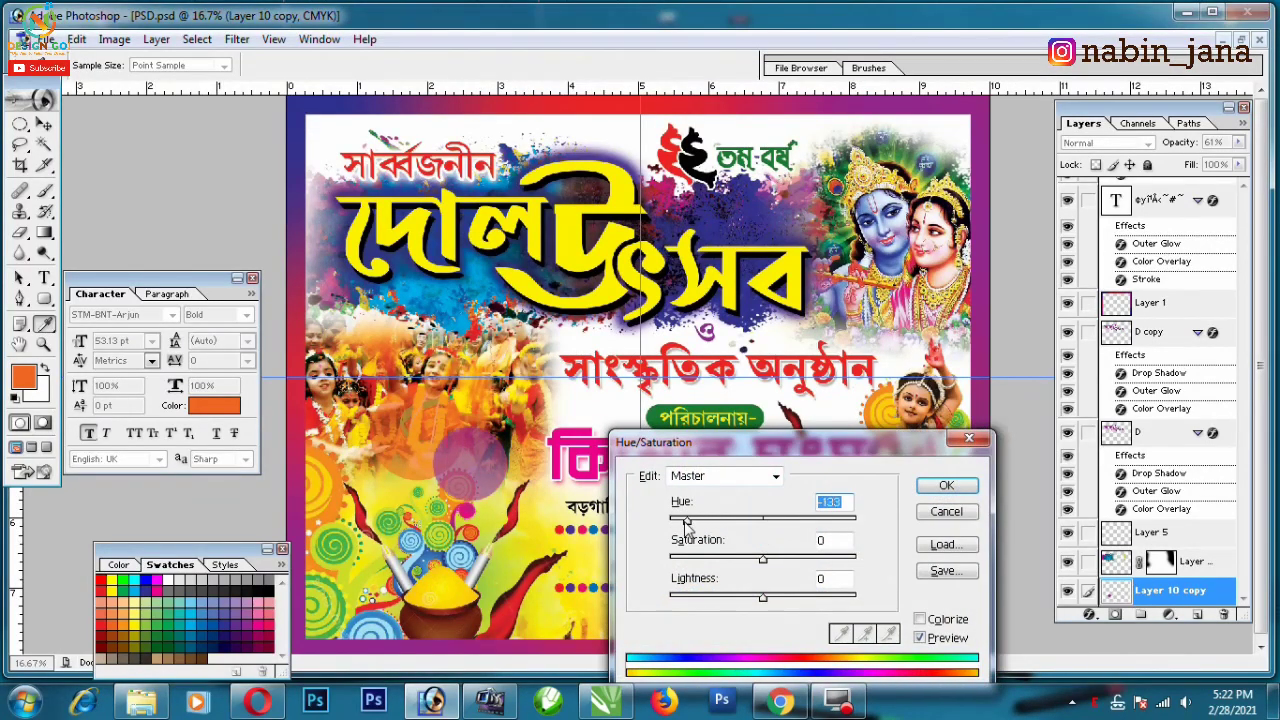
click(946, 485)
- Move the Layer 10 circle decoration up to the poster's top edge
scroll(1143, 514, down, 2)
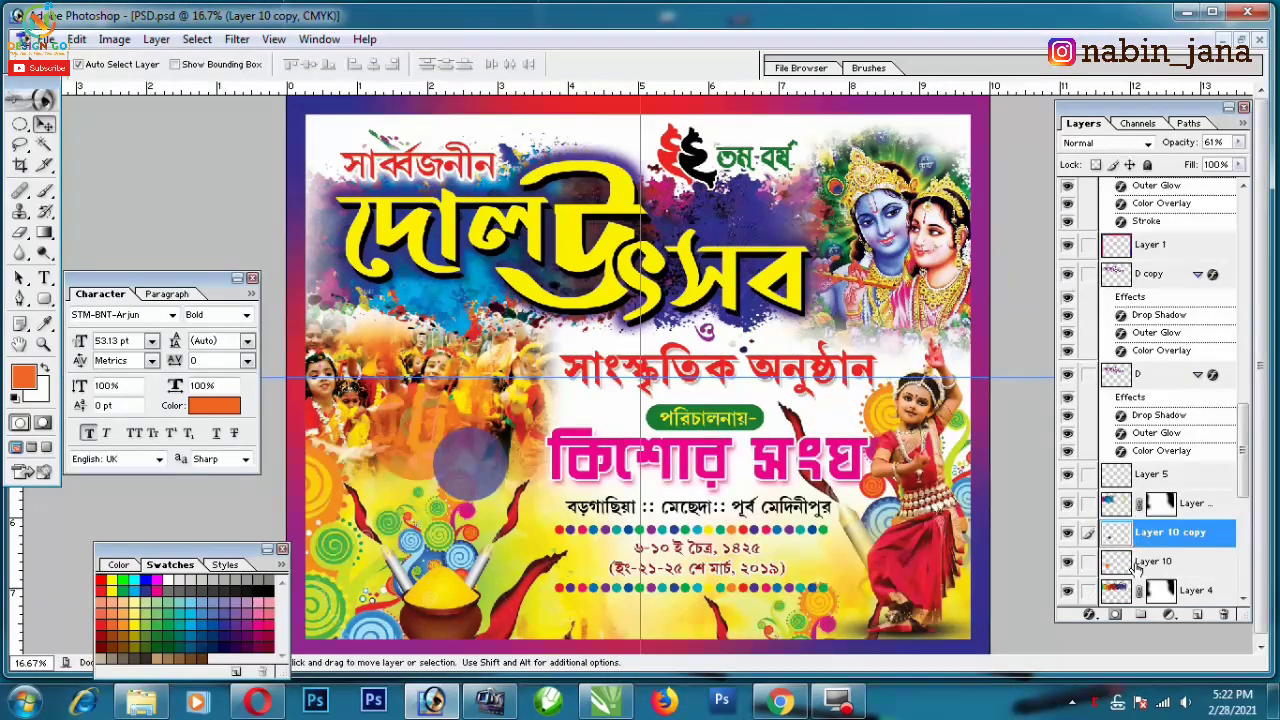
click(1131, 556)
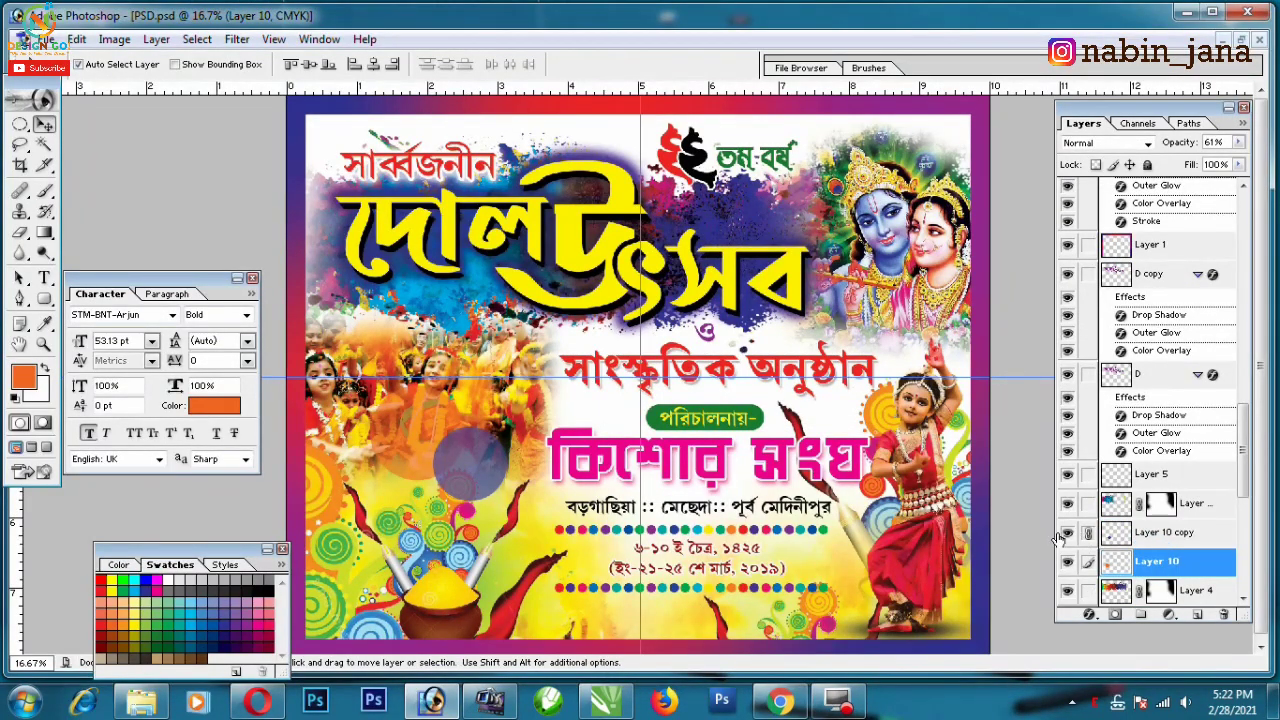
key(ctrl+z)
key(ctrl+t)
mouse_move(470, 460)
mouse_down()
mouse_move(706, 214)
mouse_move(607, 124)
mouse_move(627, 140)
mouse_up()
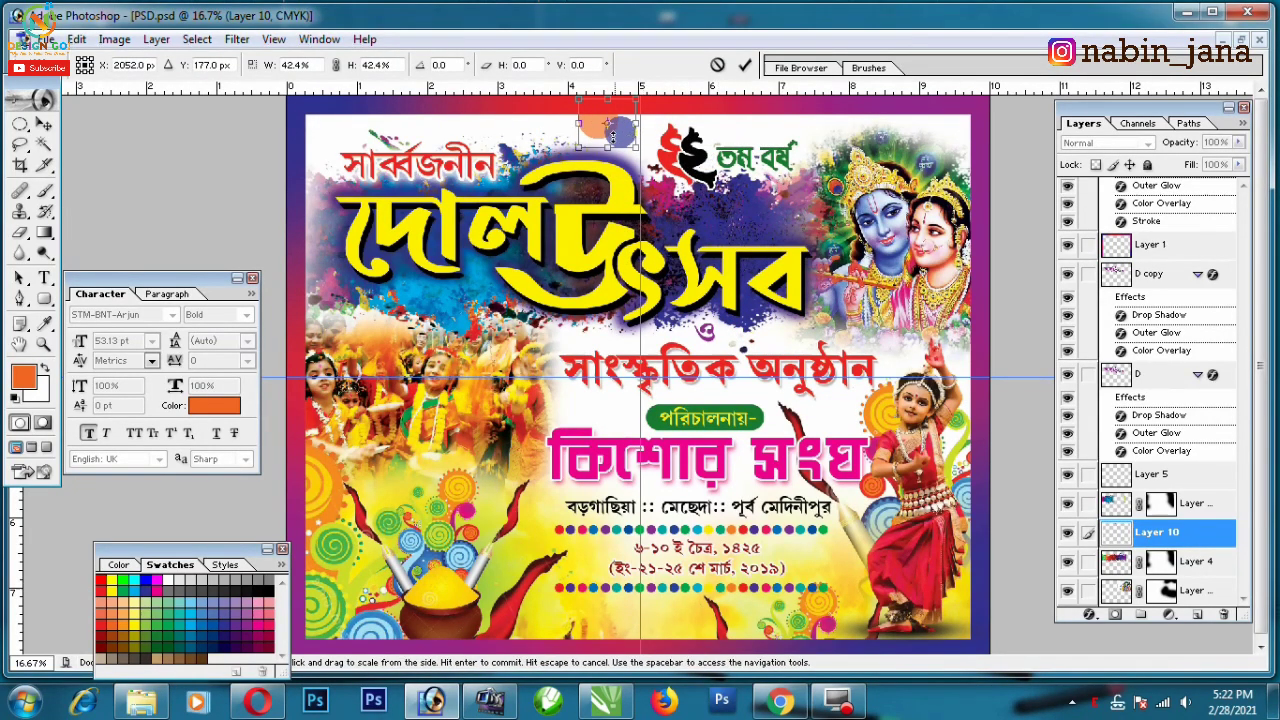
key(Return)
- Alt-drag a circle copy to the top-left corner and shift its hue to -84
key(v)
drag(615, 132, 342, 141)
key(ctrl+t)
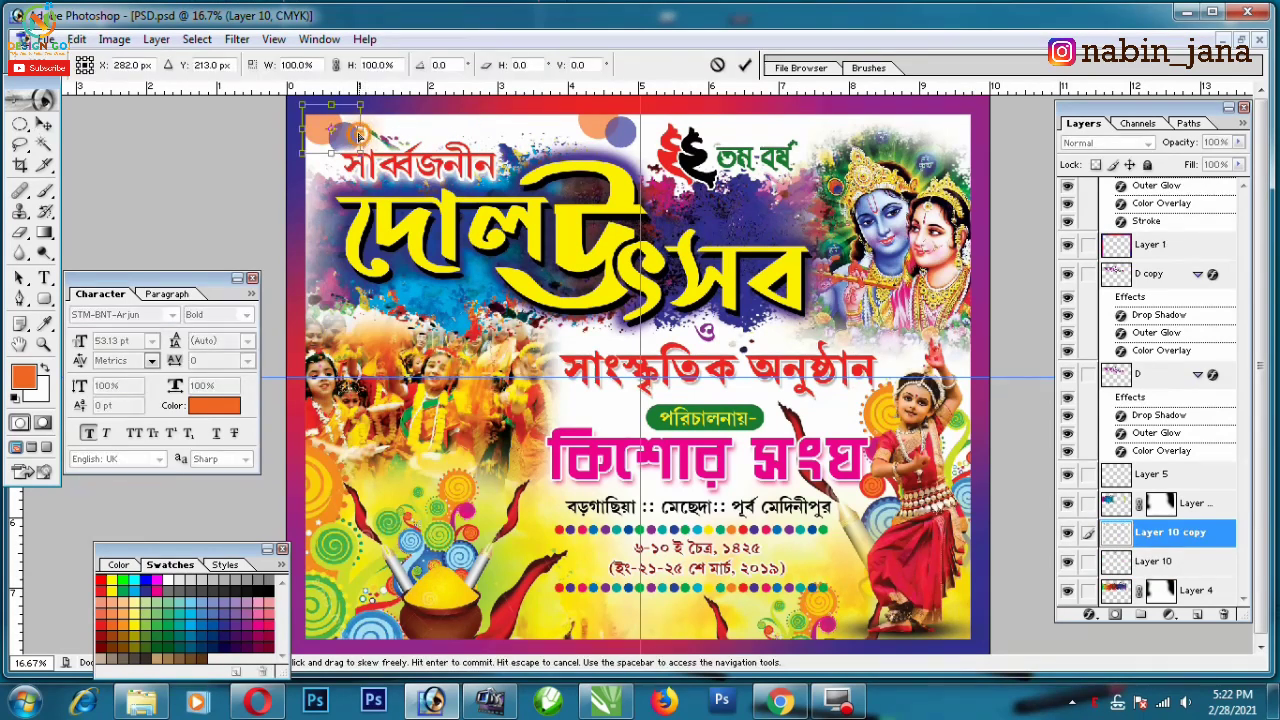
right_click(354, 133)
click(392, 286)
key(Return)
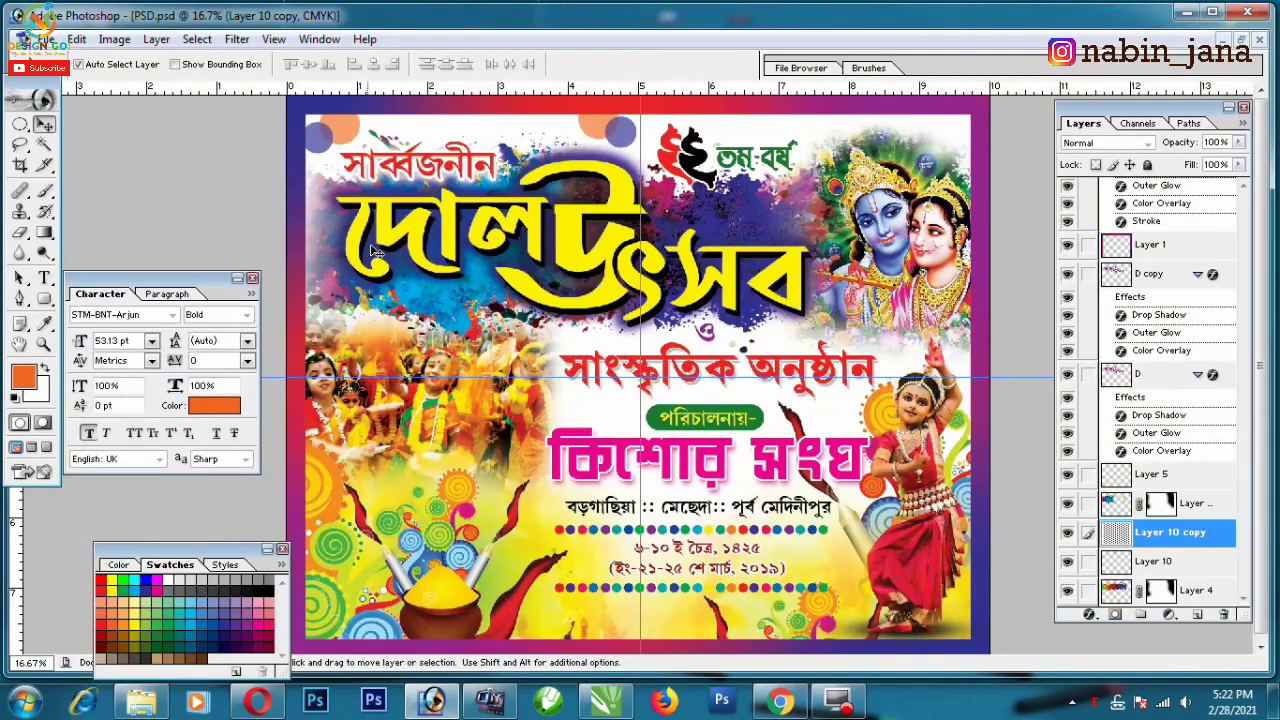
key(ctrl+u)
drag(763, 521, 706, 521)
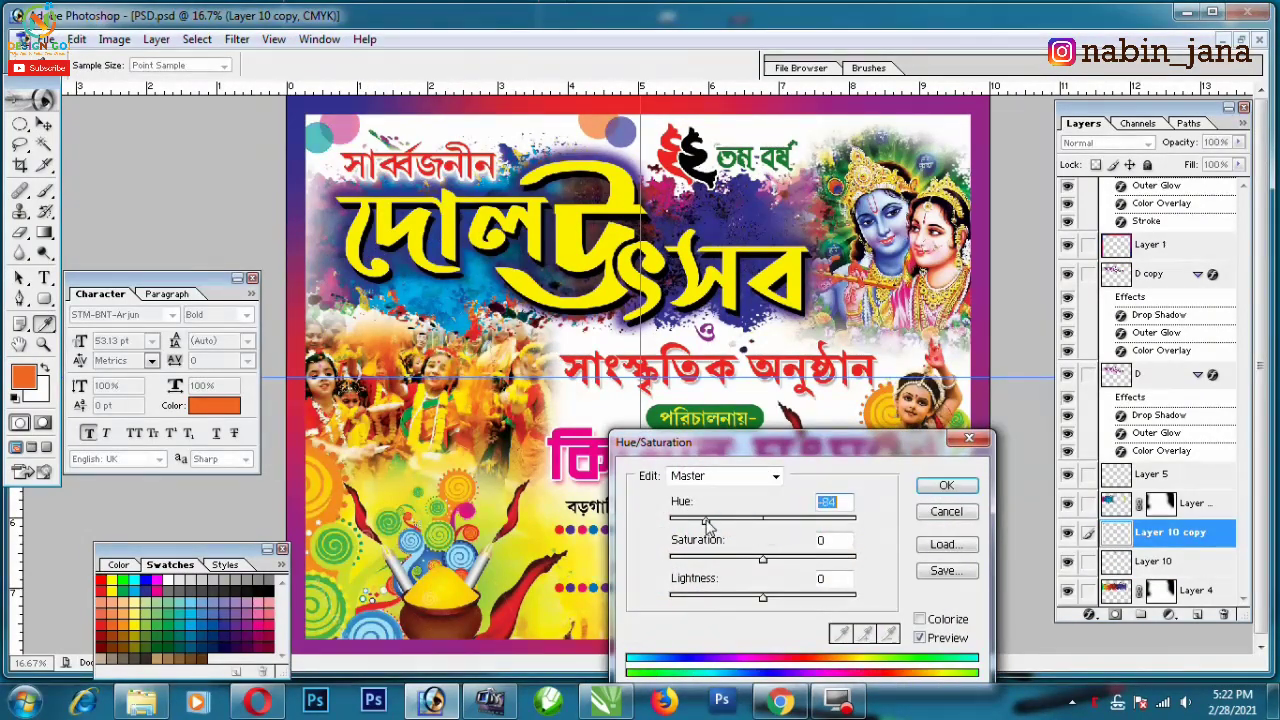
click(945, 485)
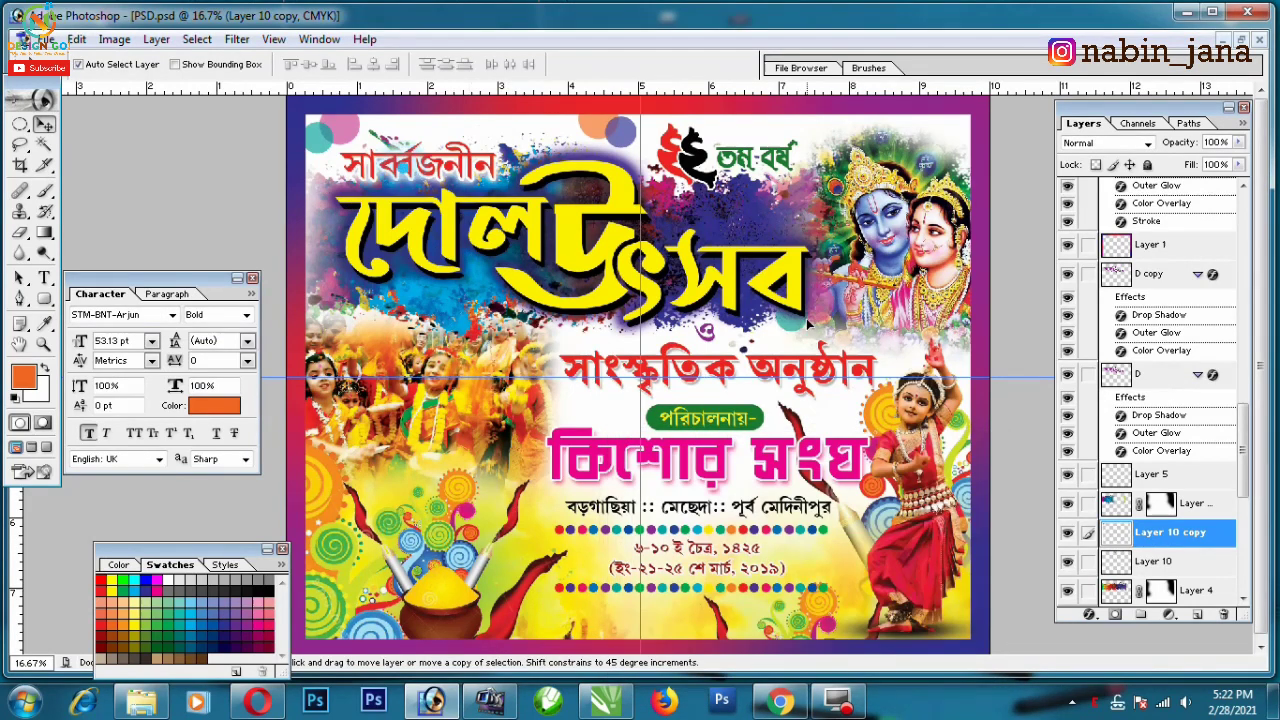
- Duplicate the circle to the top right, enlarge it to about 146% and make it yellow (hue -106)
key(ctrl+j)
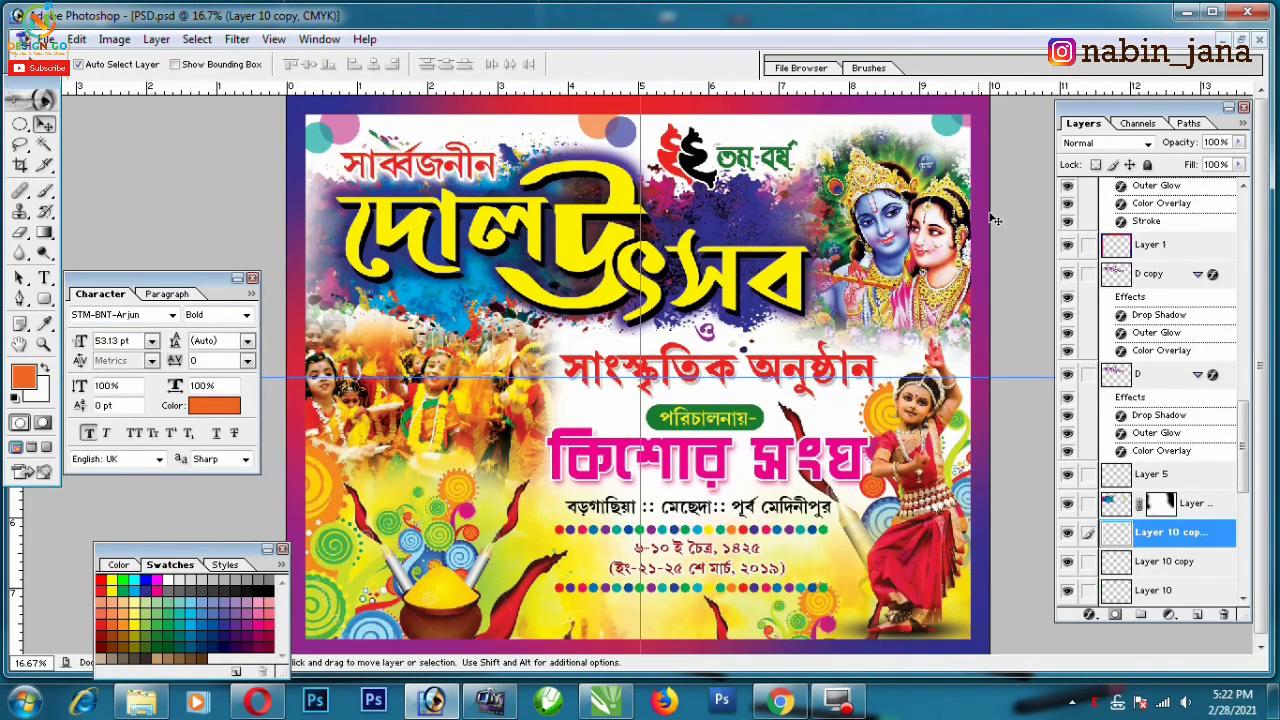
key(ctrl+t)
drag(975, 131, 1003, 146)
key(Return)
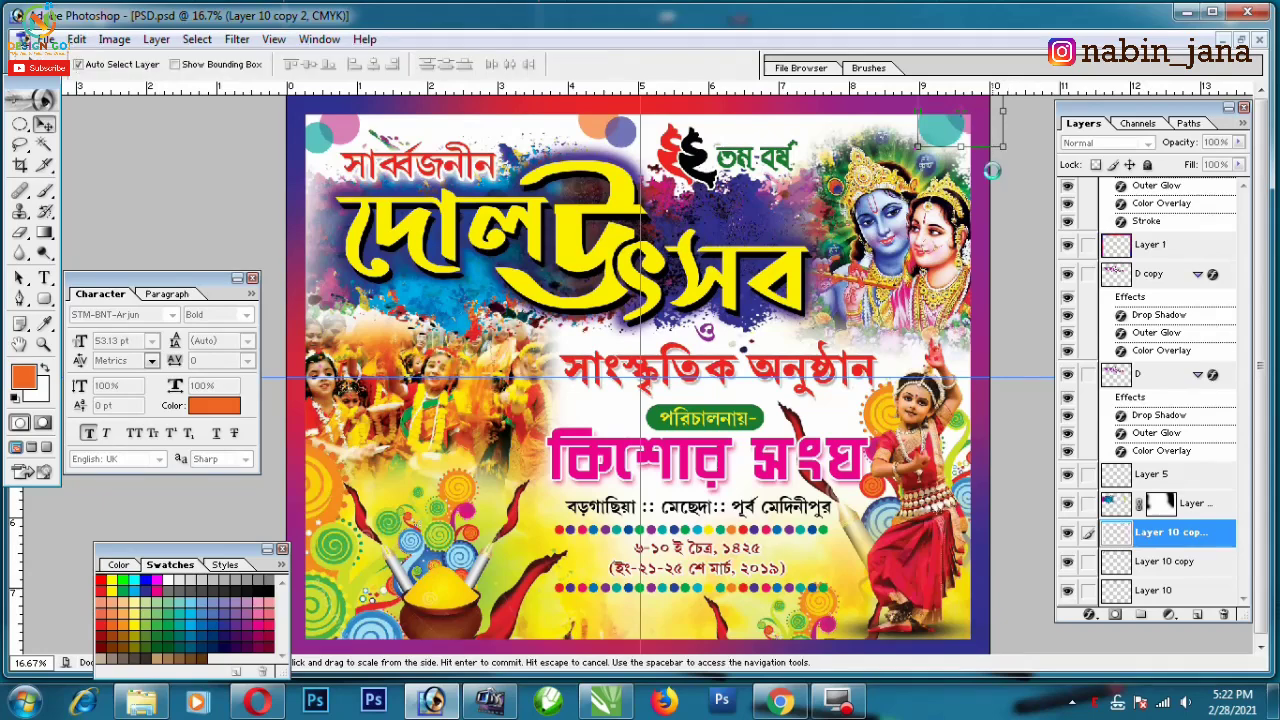
key(ctrl+u)
drag(763, 520, 698, 520)
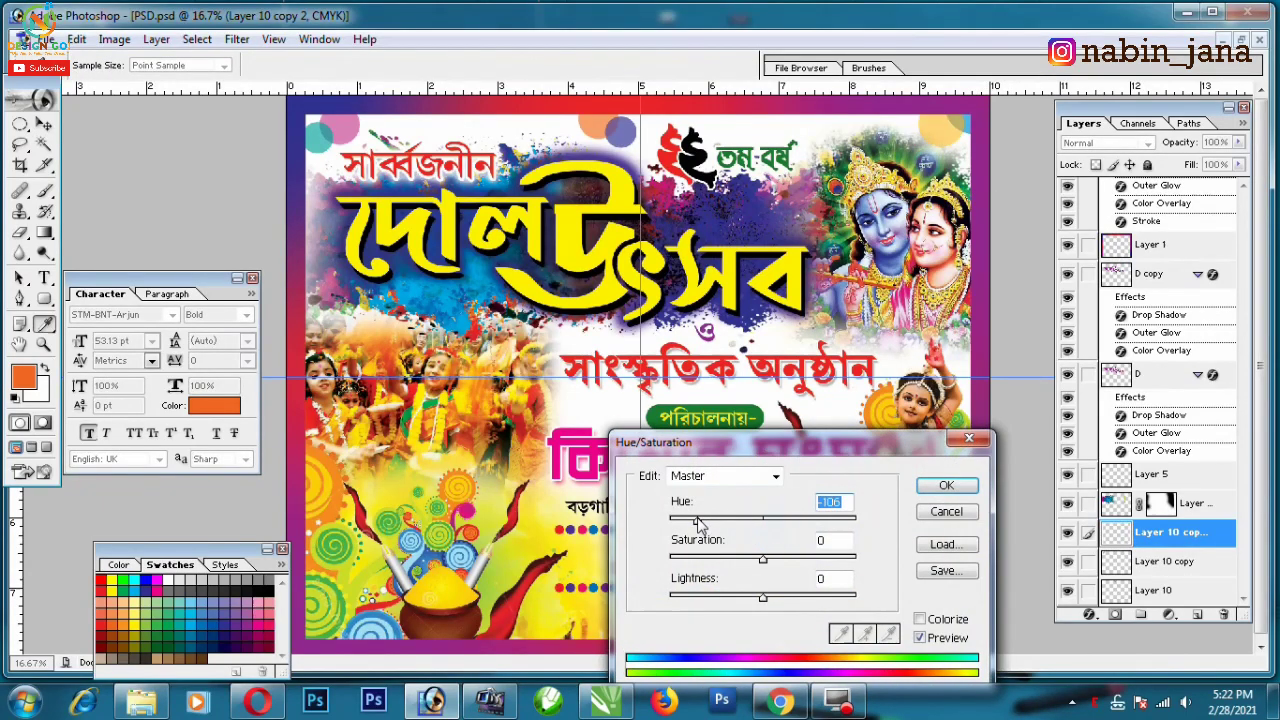
click(945, 486)
key(ctrl+t)
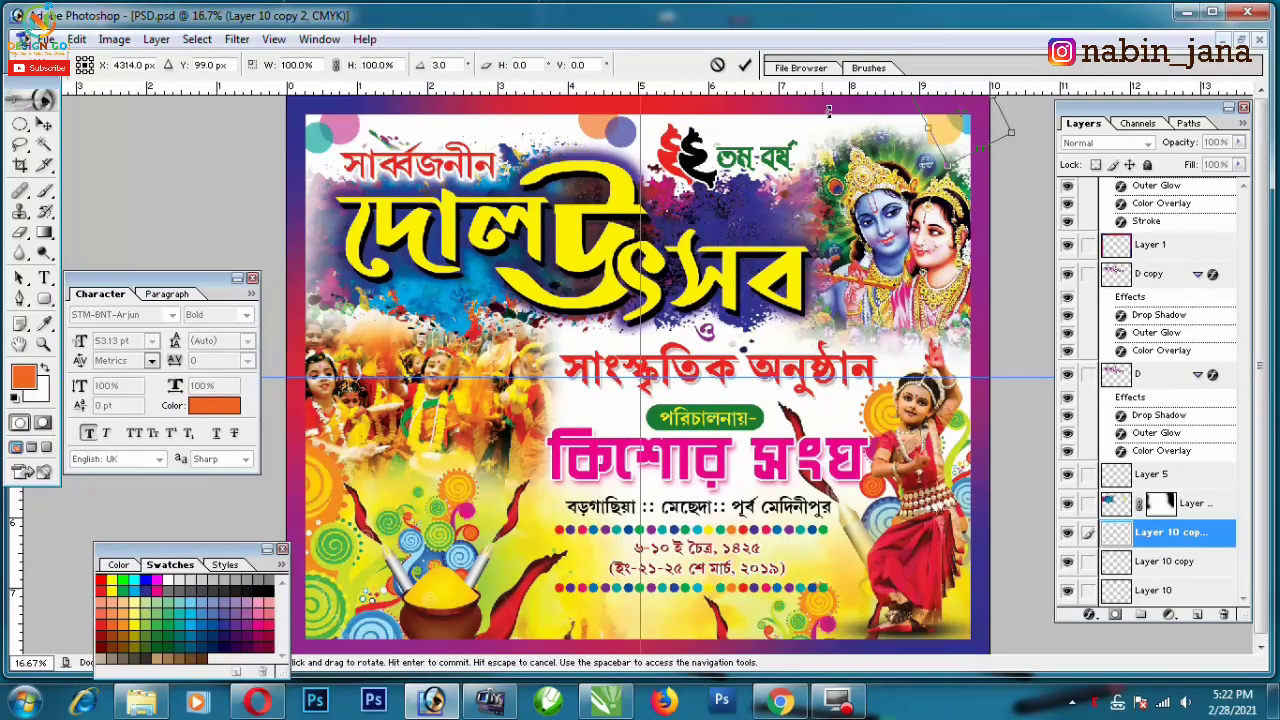
key(Return)
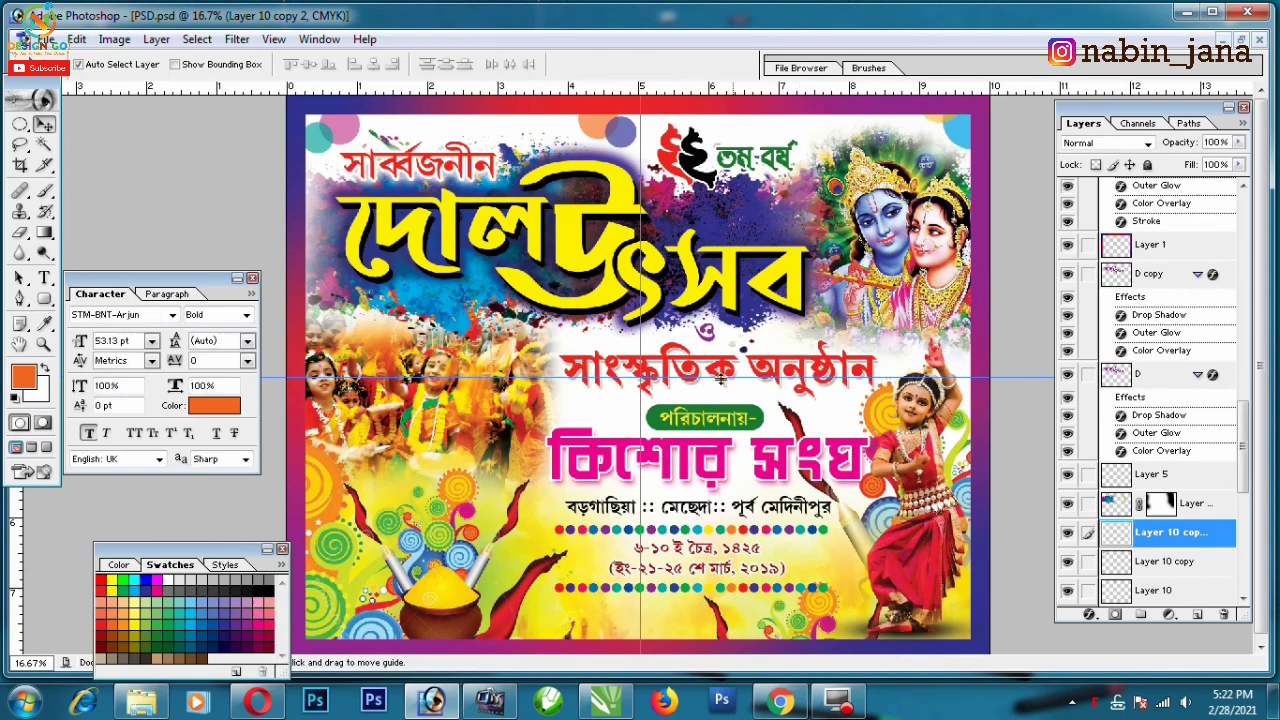
key(ctrl+plus)
click(748, 345)
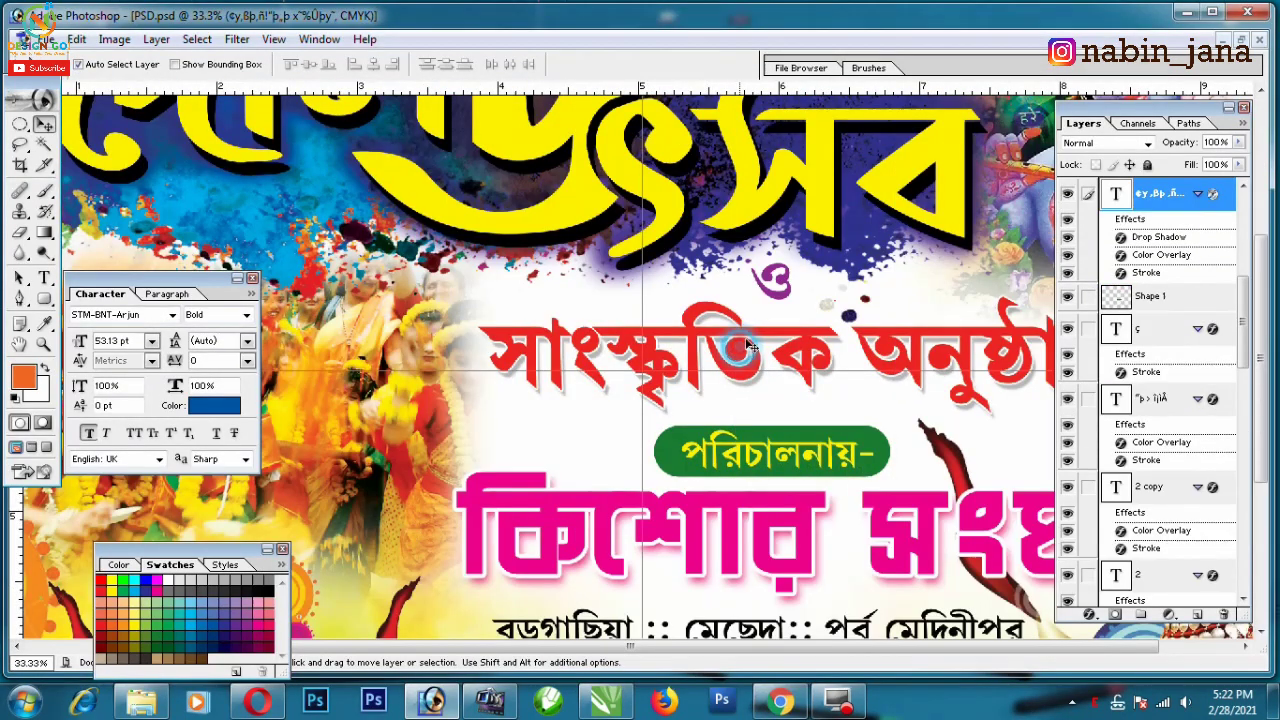
- Adjust the red subtitle's Stroke effect size in Layer Style, then zoom out to the whole poster
double_click(1147, 273)
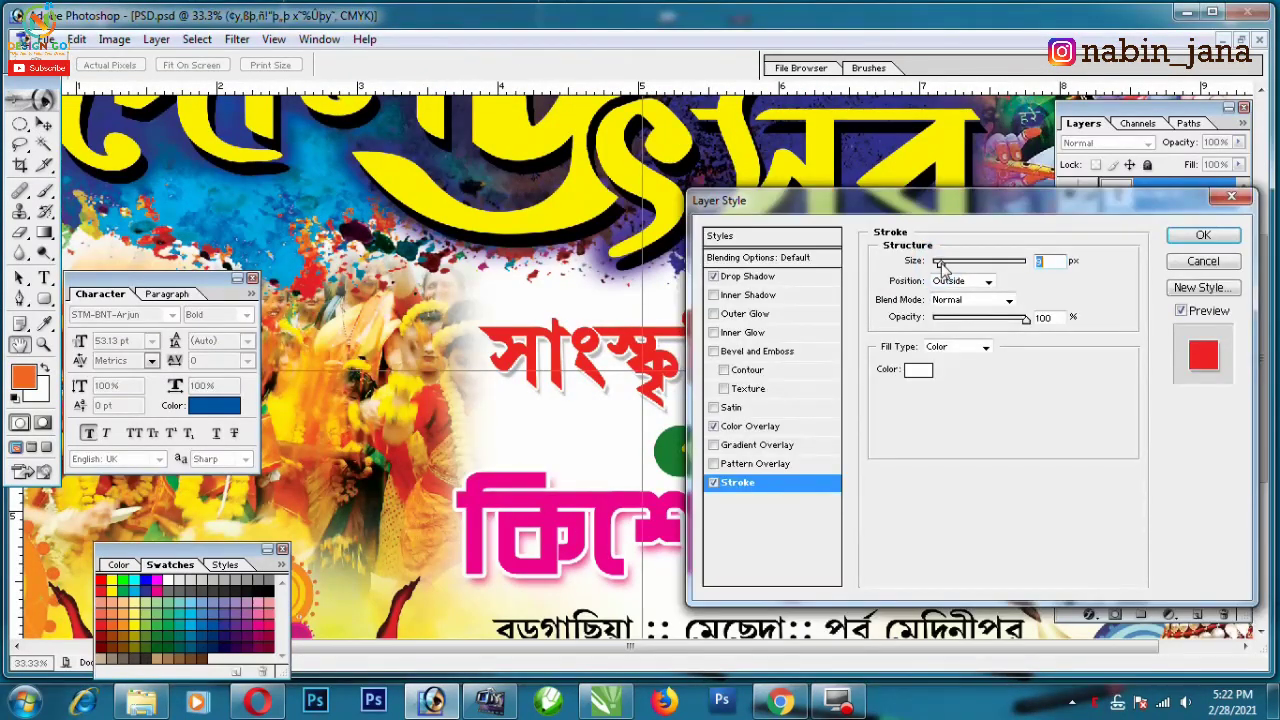
click(1202, 235)
key(ctrl+minus)
key(ctrl+minus)
key(ctrl+minus)
key(v)
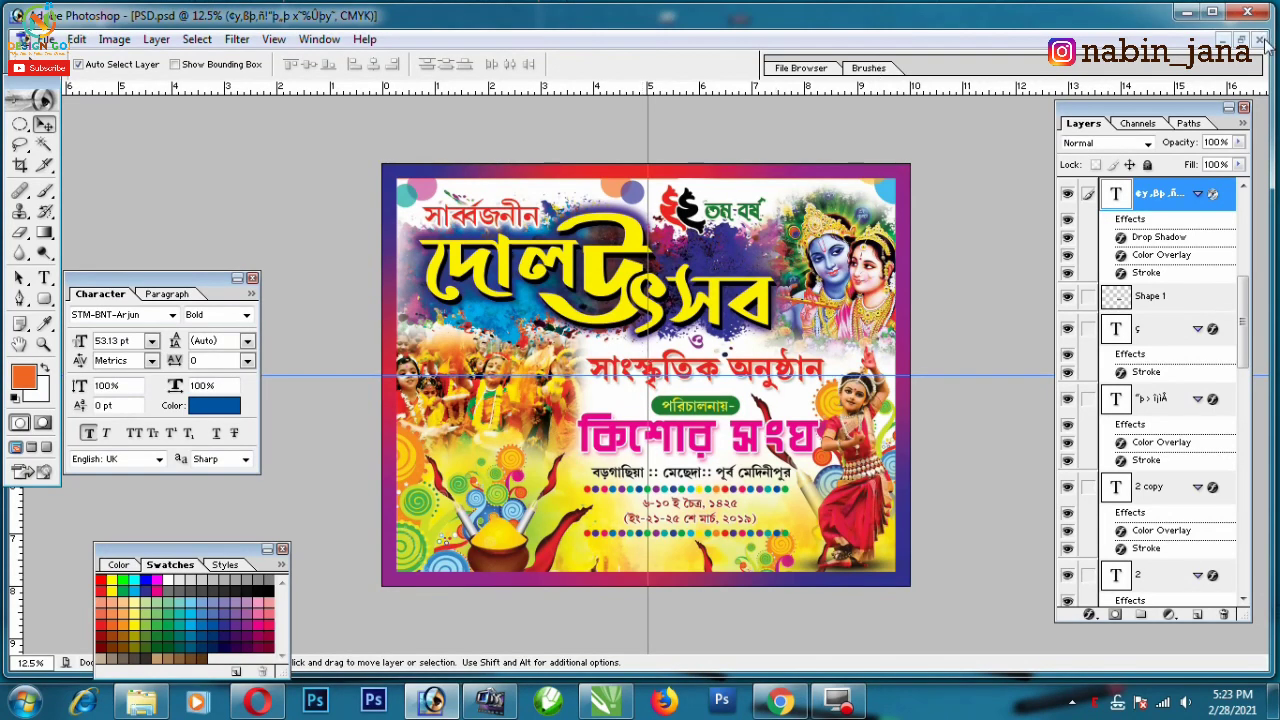
- Maximize Photoshop and float the poster document as its own window
click(1212, 12)
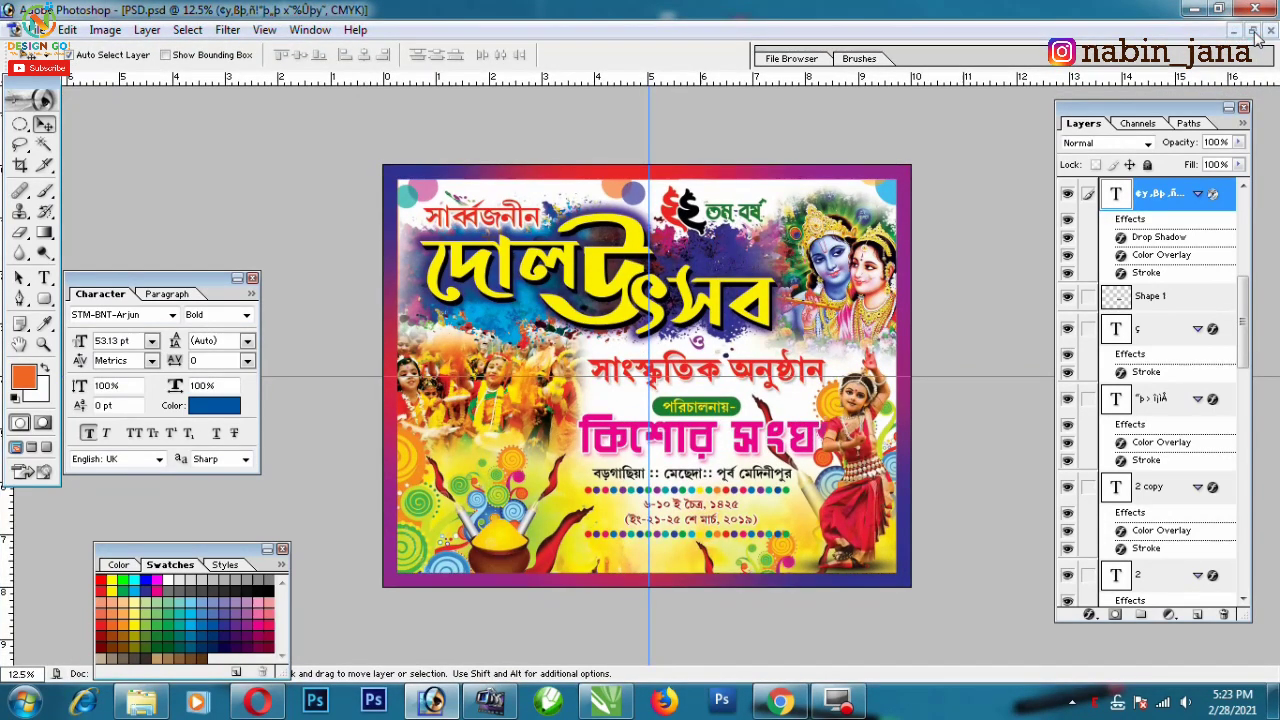
click(1253, 32)
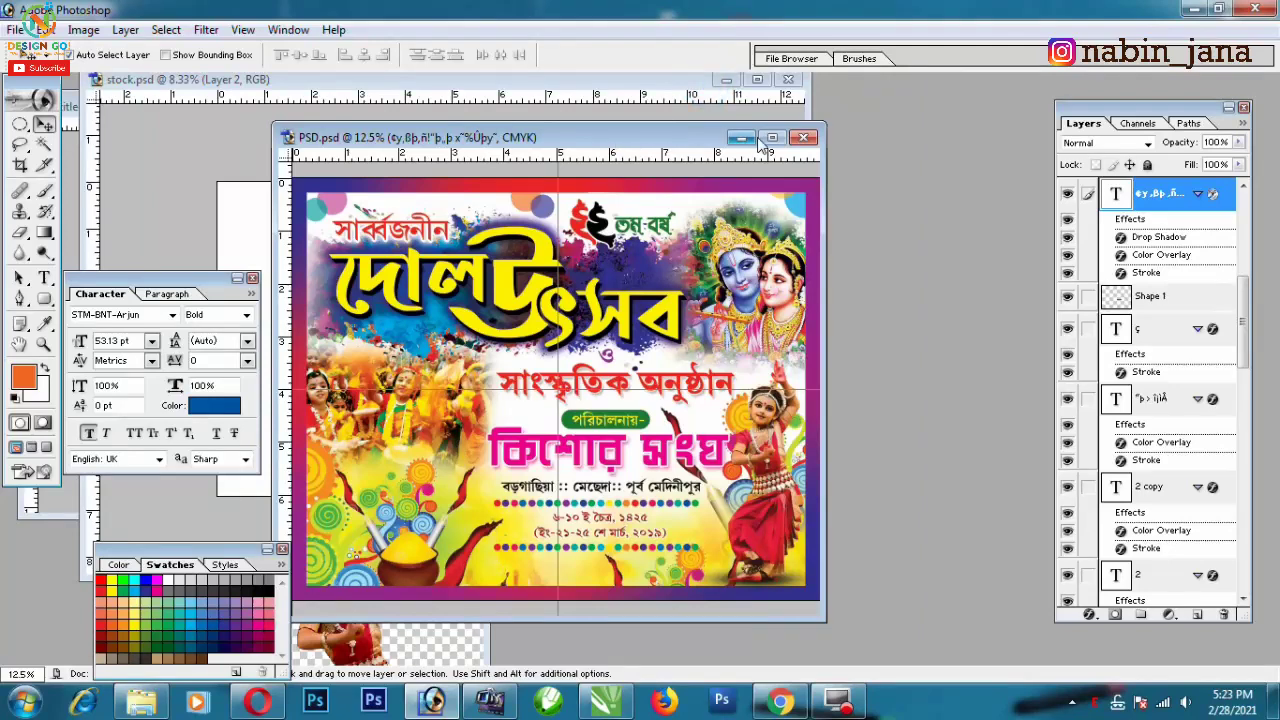
click(771, 137)
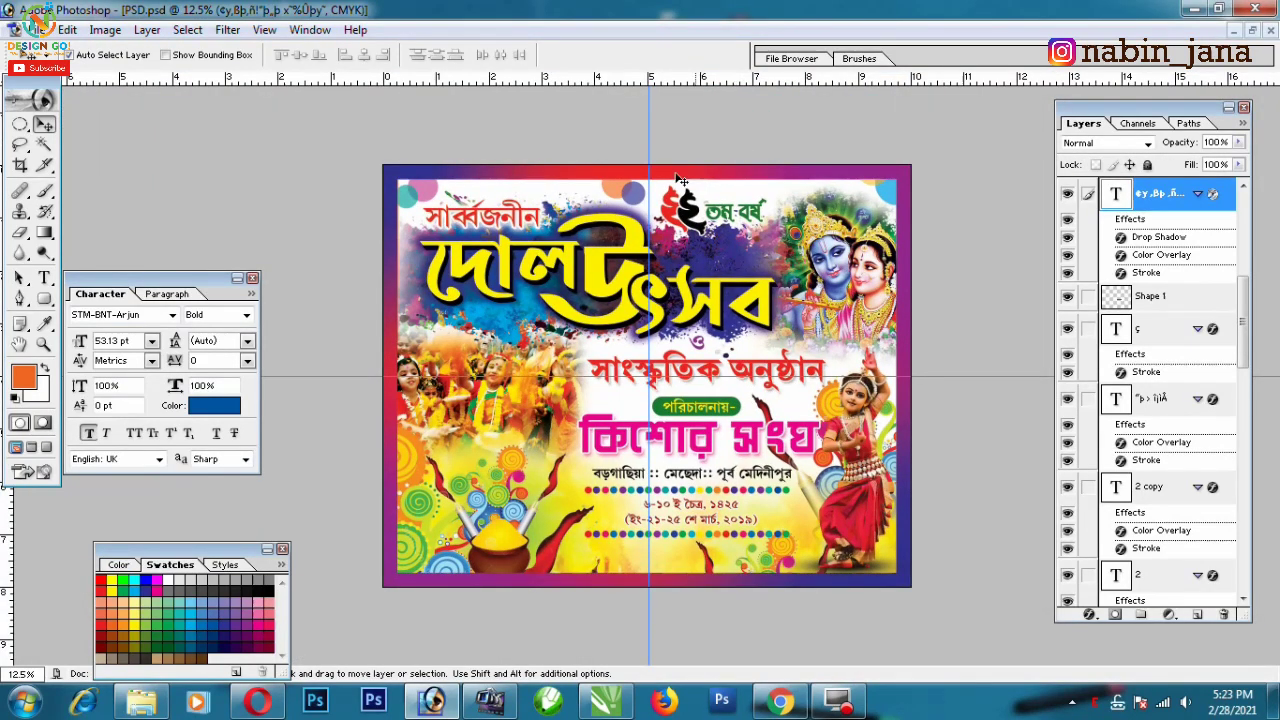
click(1251, 31)
drag(566, 143, 508, 128)
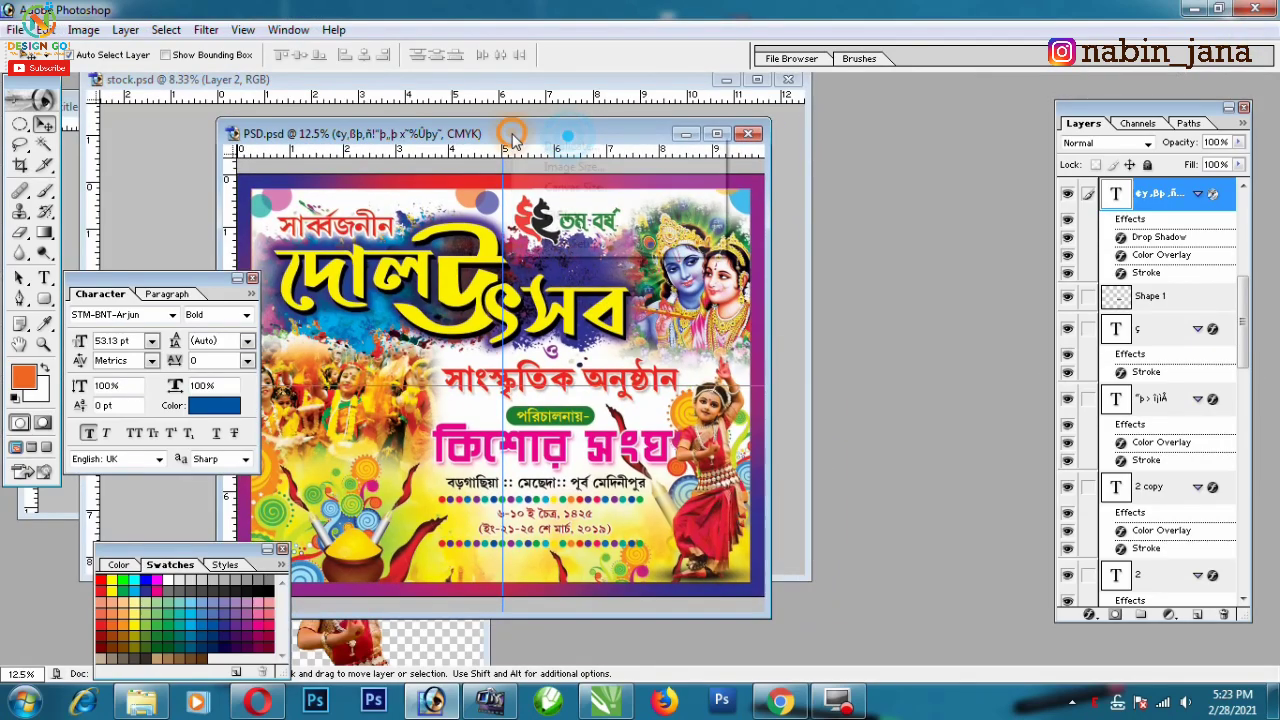
- Duplicate the poster as a new document named 'PSD copy' and bring up Save As for it
right_click(508, 128)
click(530, 140)
click(795, 331)
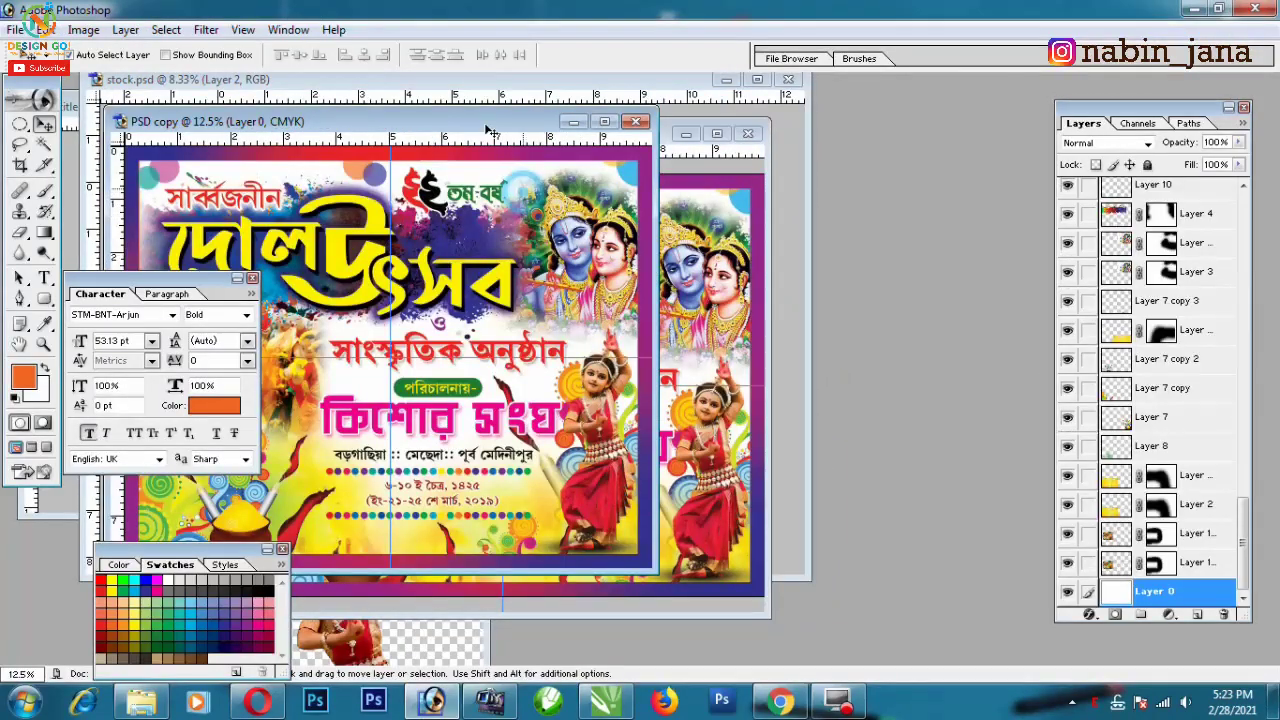
key(ctrl+shift+s)
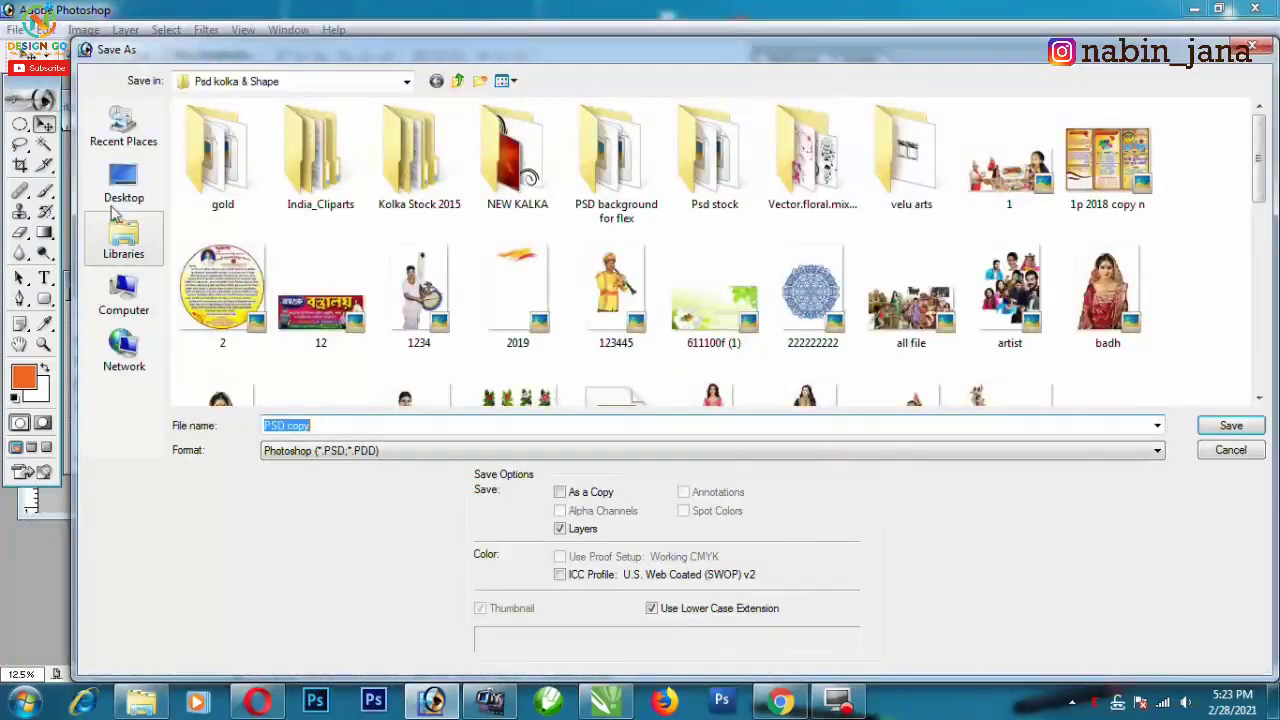
- Save 'PSD copy' to the Desktop folder in Photoshop (*.PSD) format
click(118, 195)
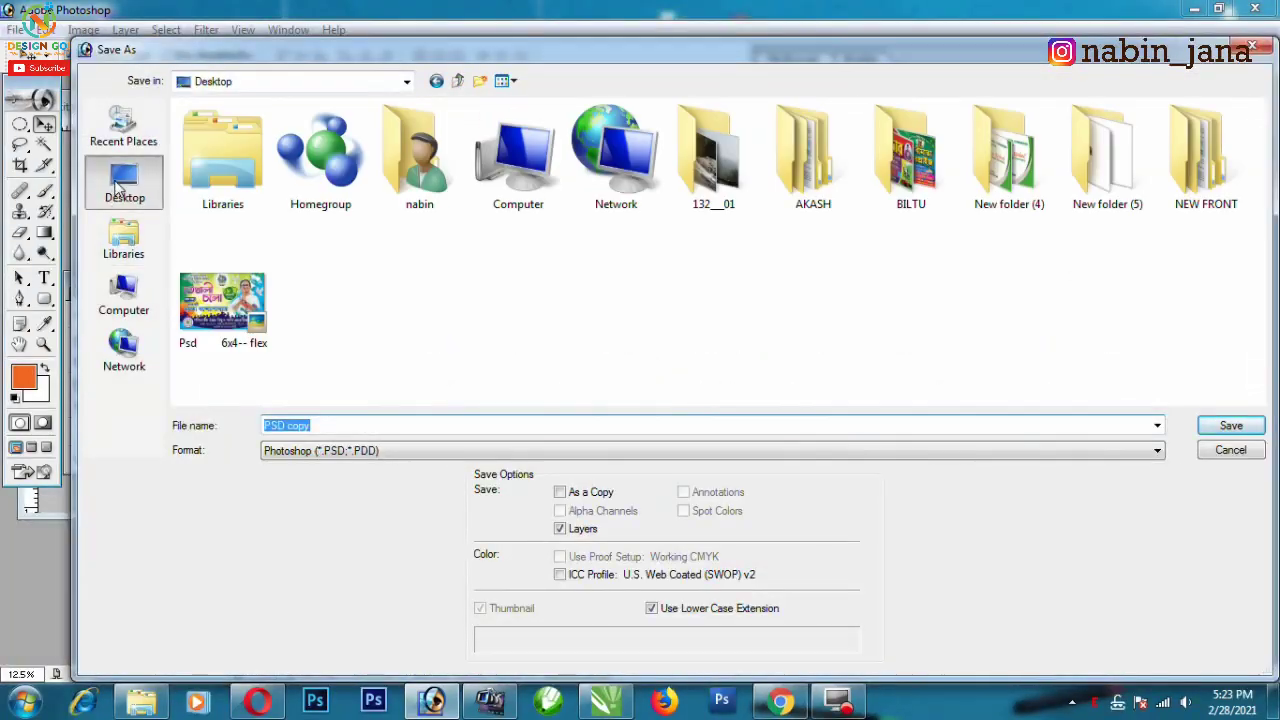
click(131, 297)
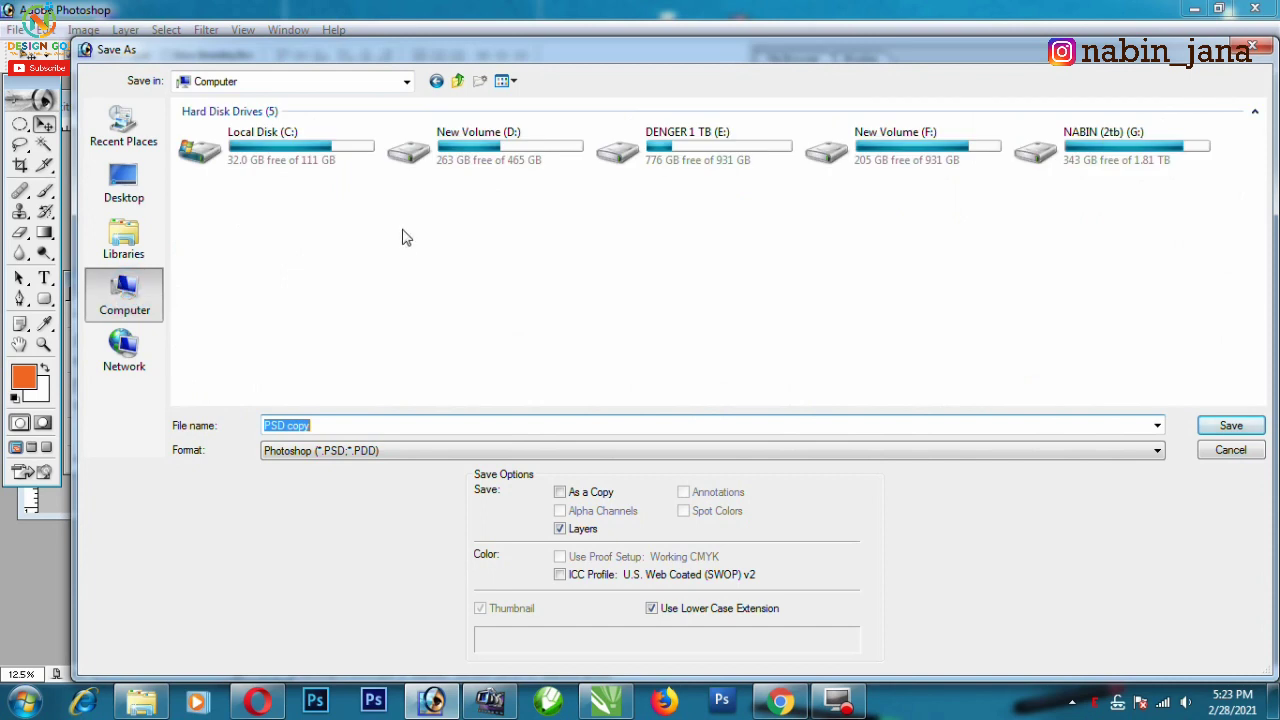
click(124, 182)
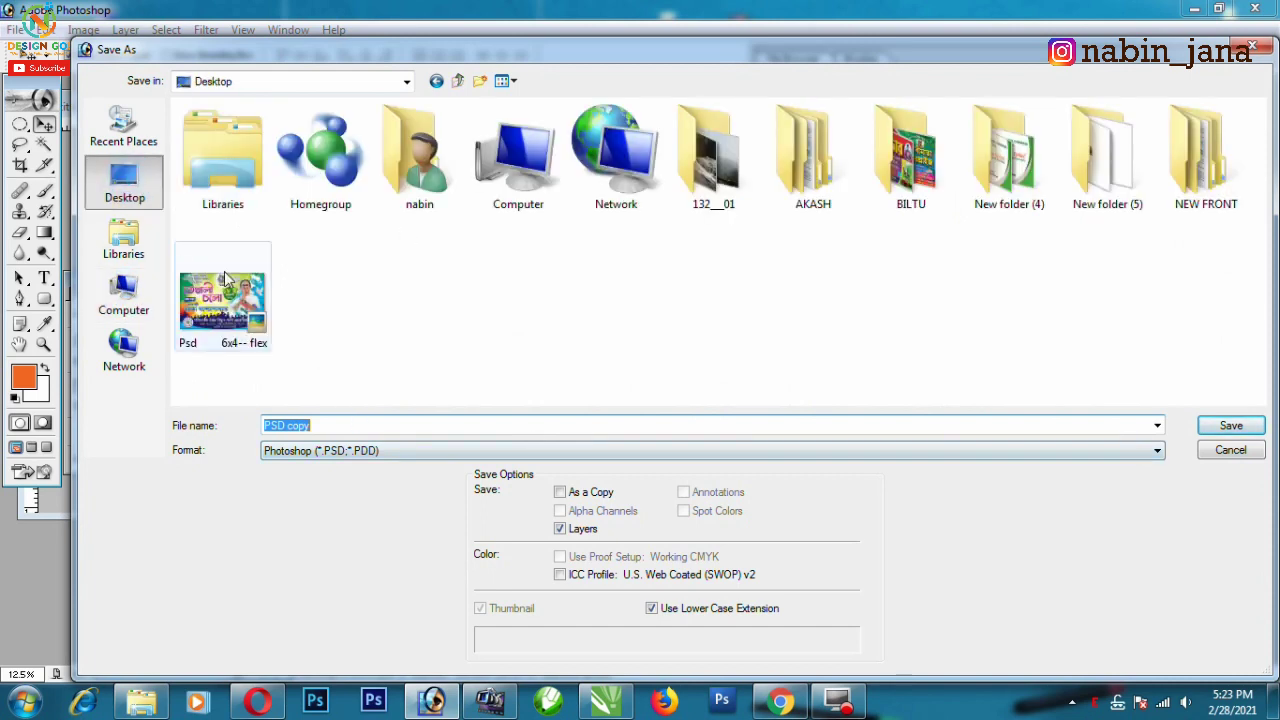
click(368, 452)
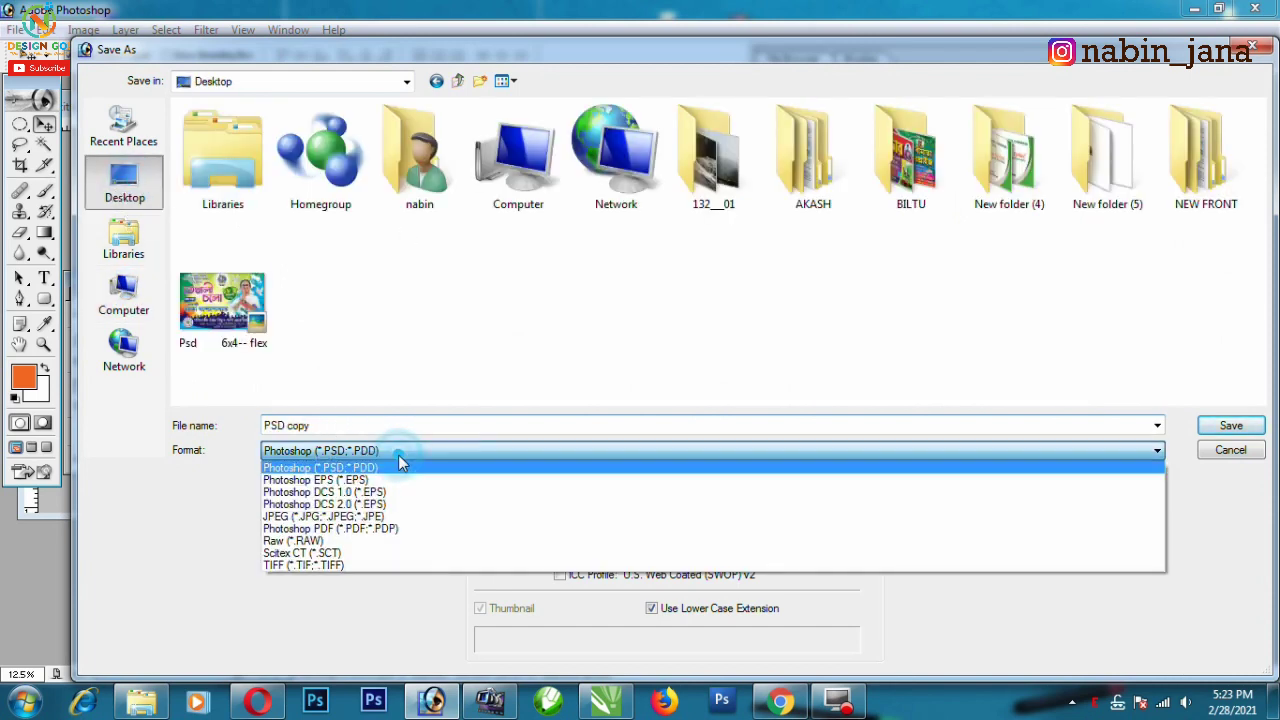
double_click(377, 430)
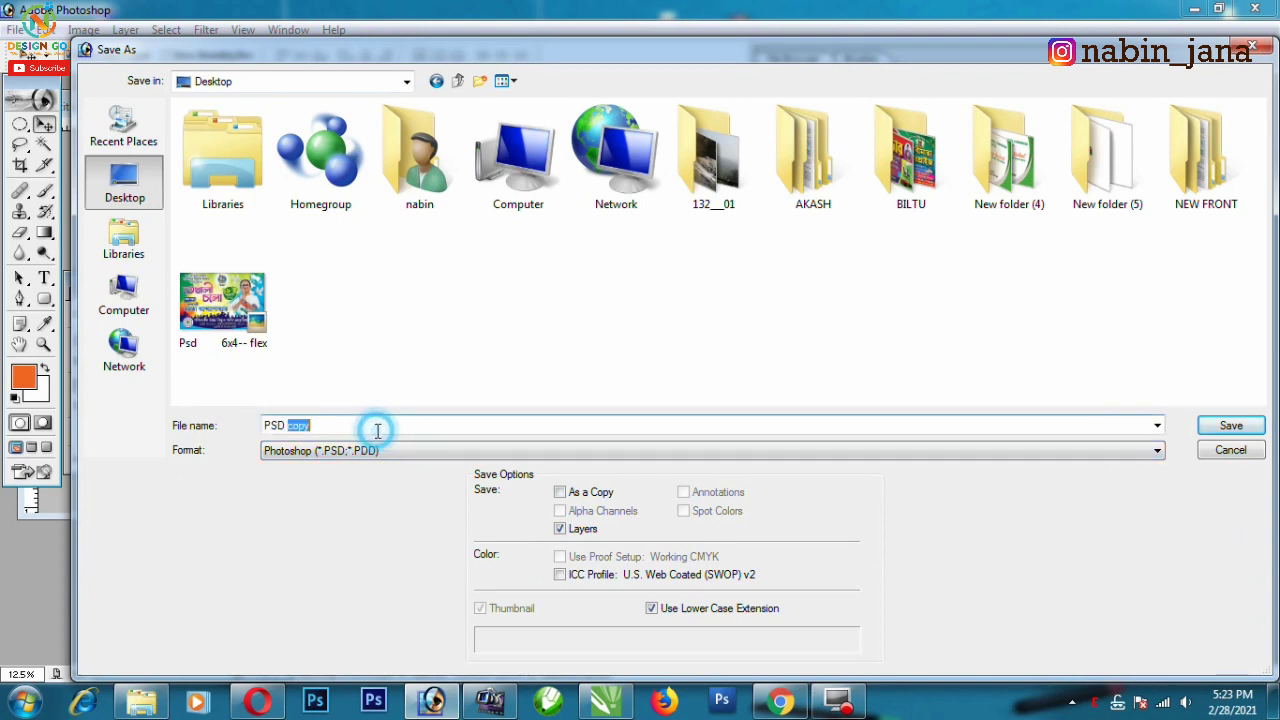
click(382, 452)
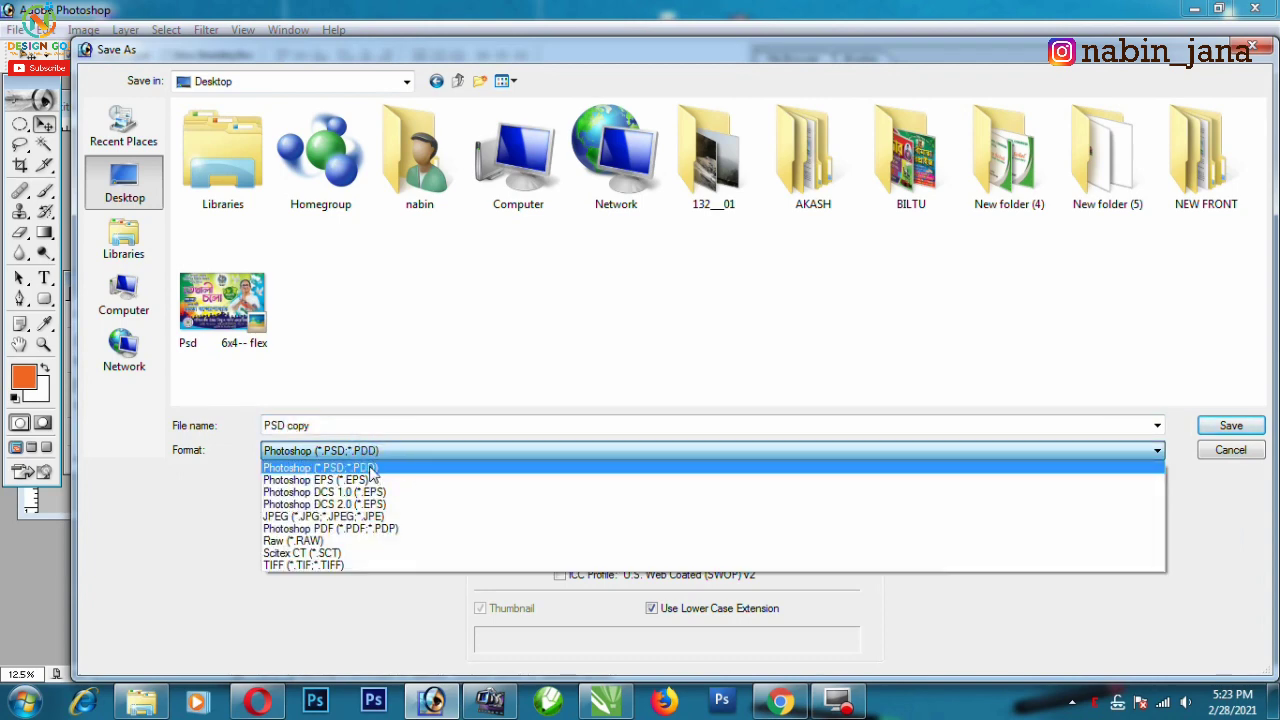
click(395, 425)
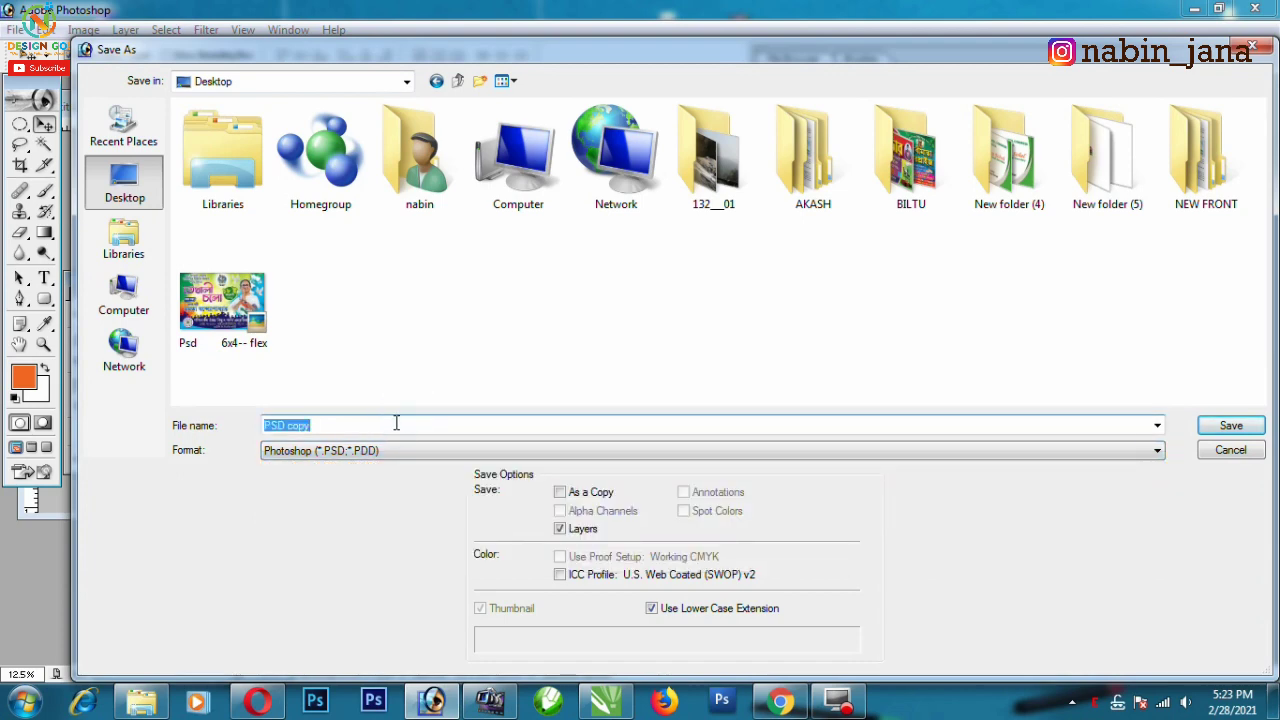
click(396, 424)
click(1230, 426)
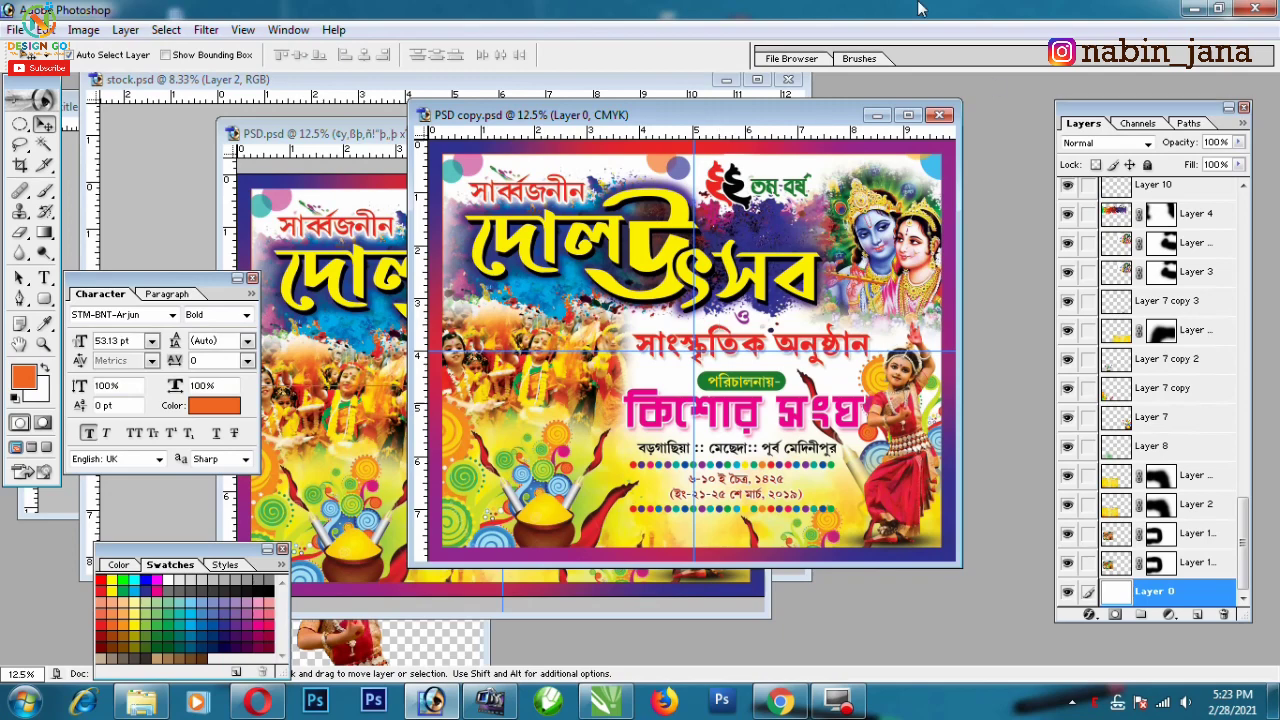
- Open PSD copy from the Desktop via File > Open, after cancelling an accidental New document
click(908, 115)
click(38, 30)
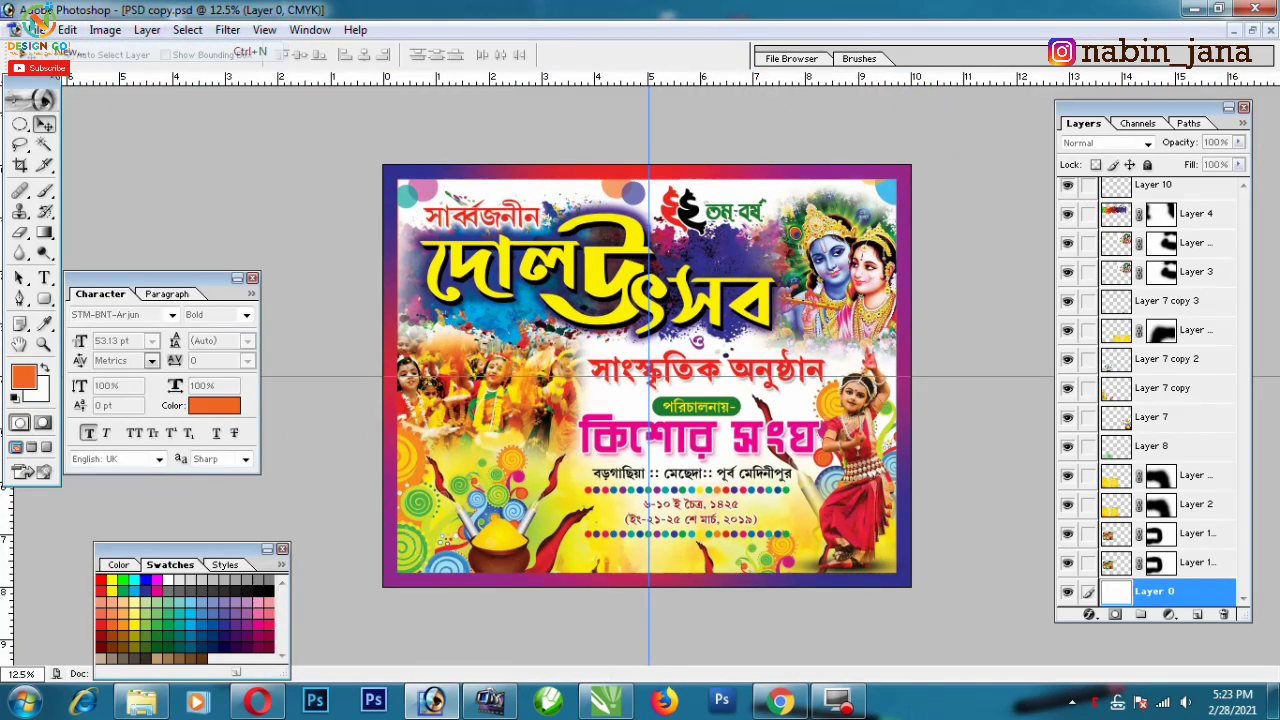
click(70, 51)
click(803, 260)
click(38, 30)
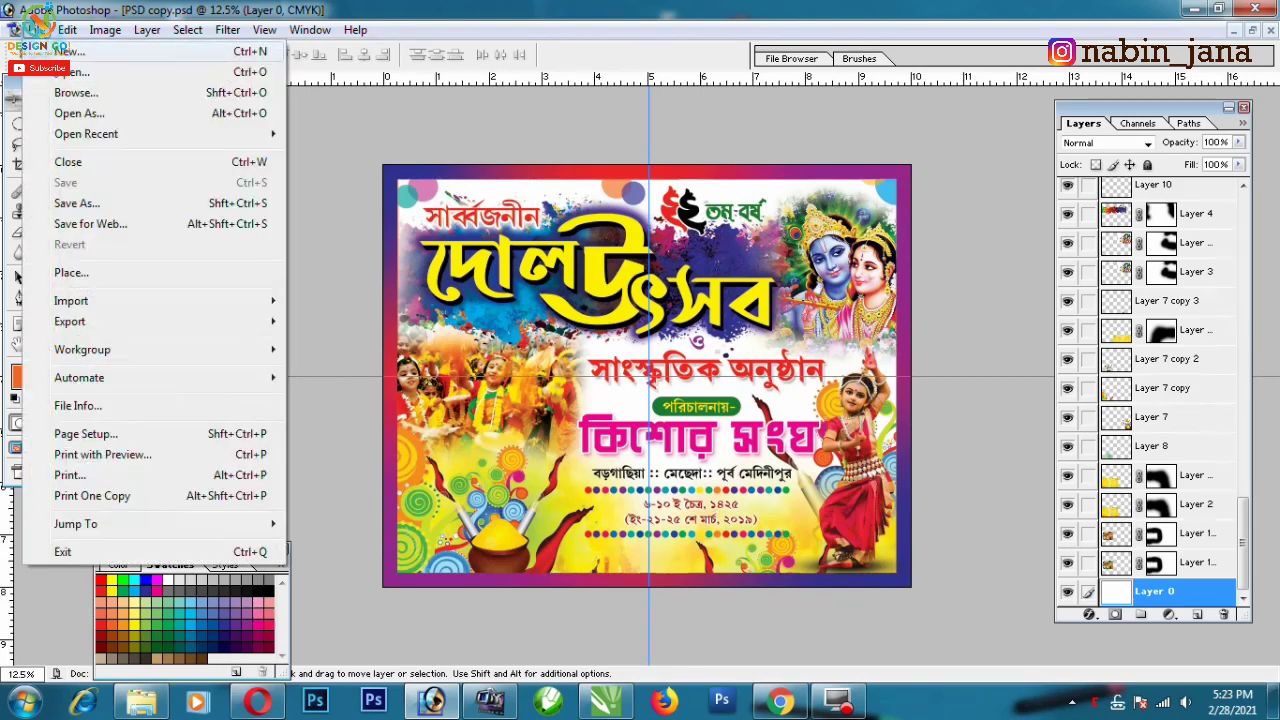
click(60, 72)
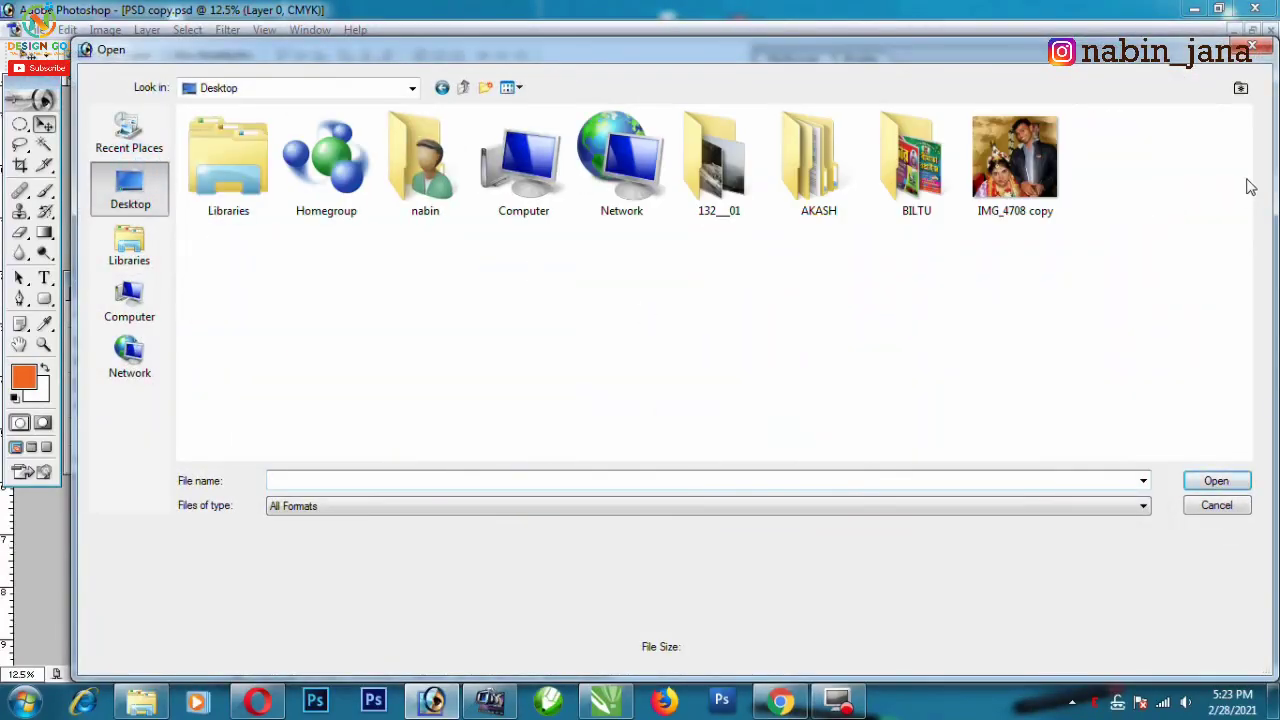
double_click(523, 298)
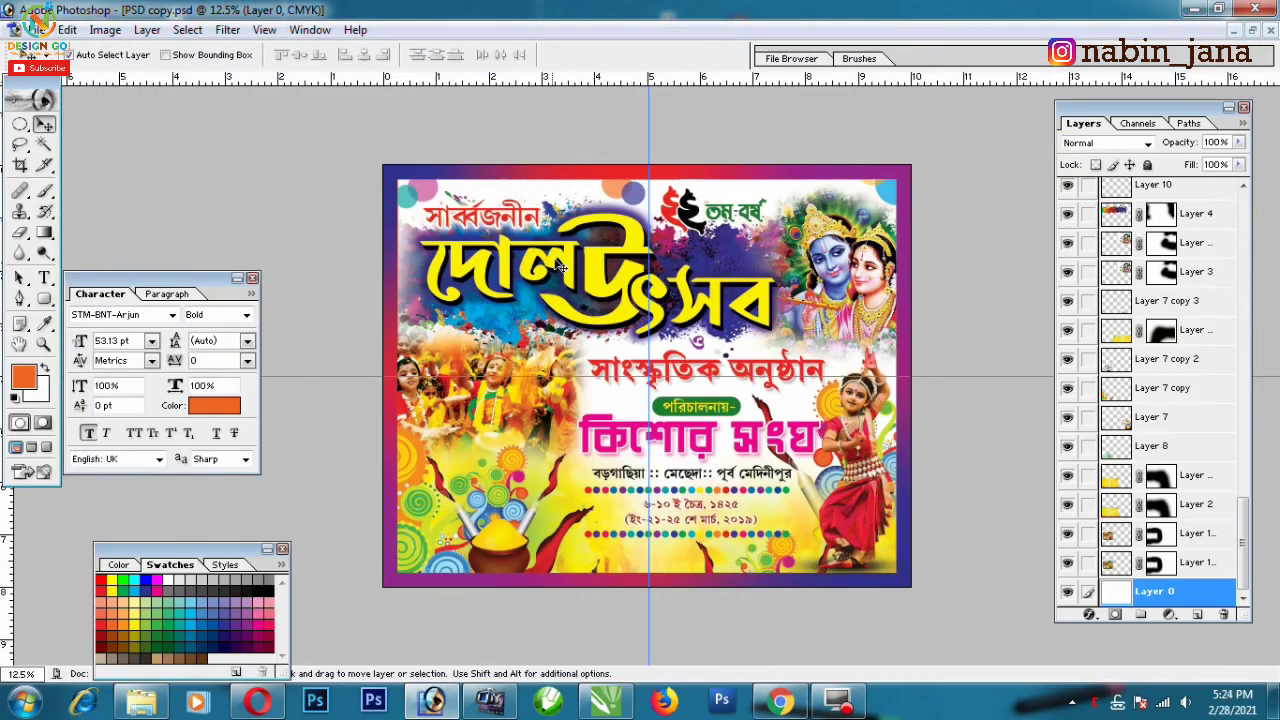
- Float the documents, arrange PSD copy beside PSD.psd, and select PSD copy in Open again
click(1252, 31)
click(366, 163)
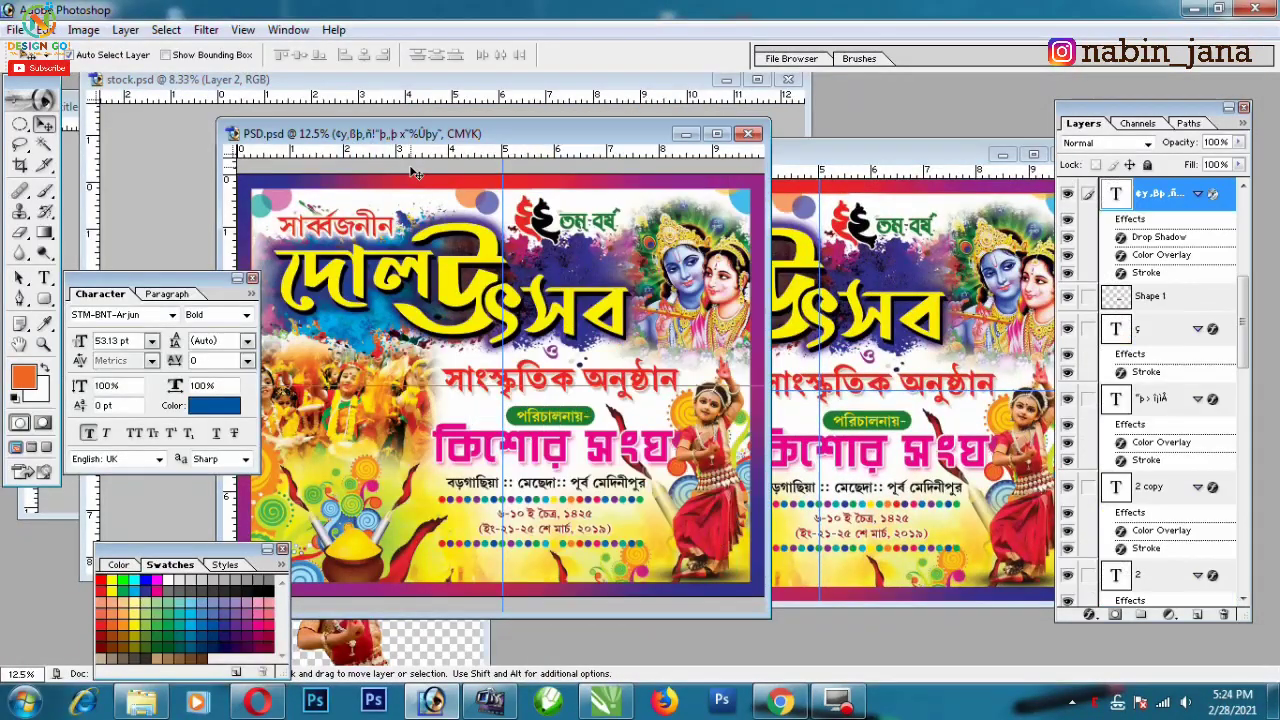
click(790, 200)
drag(900, 153, 686, 163)
click(500, 134)
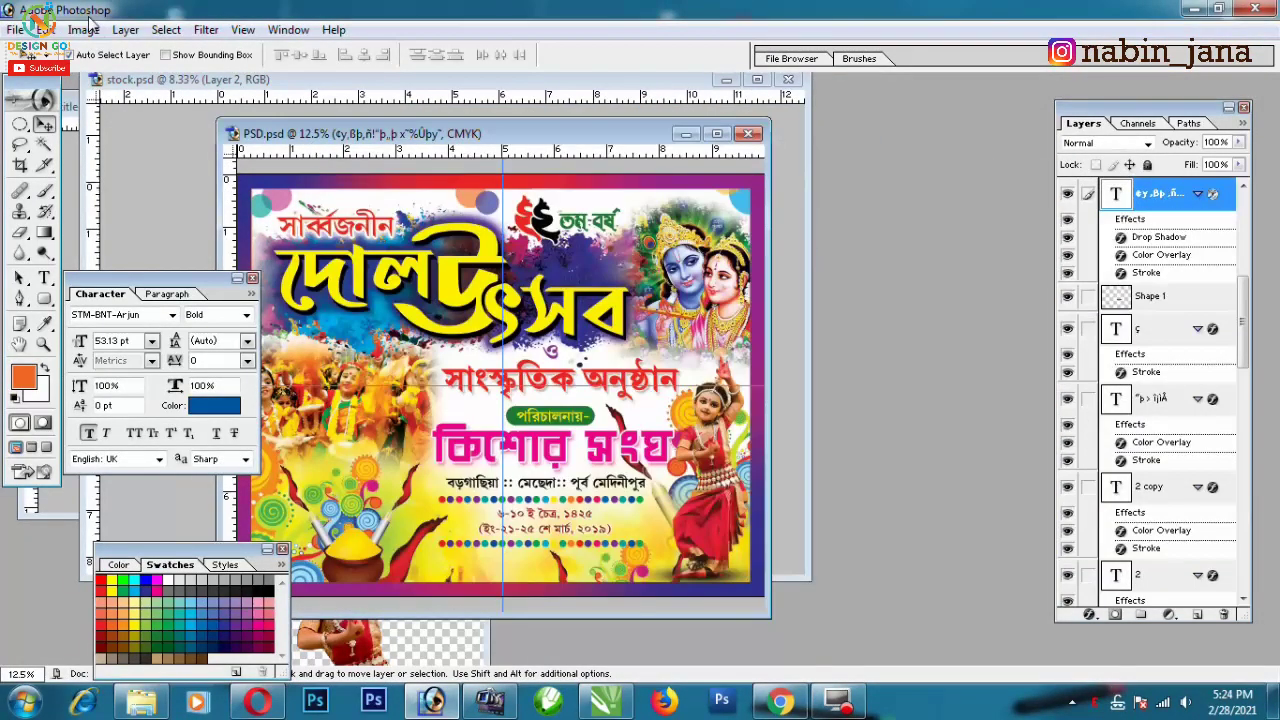
click(14, 30)
click(45, 74)
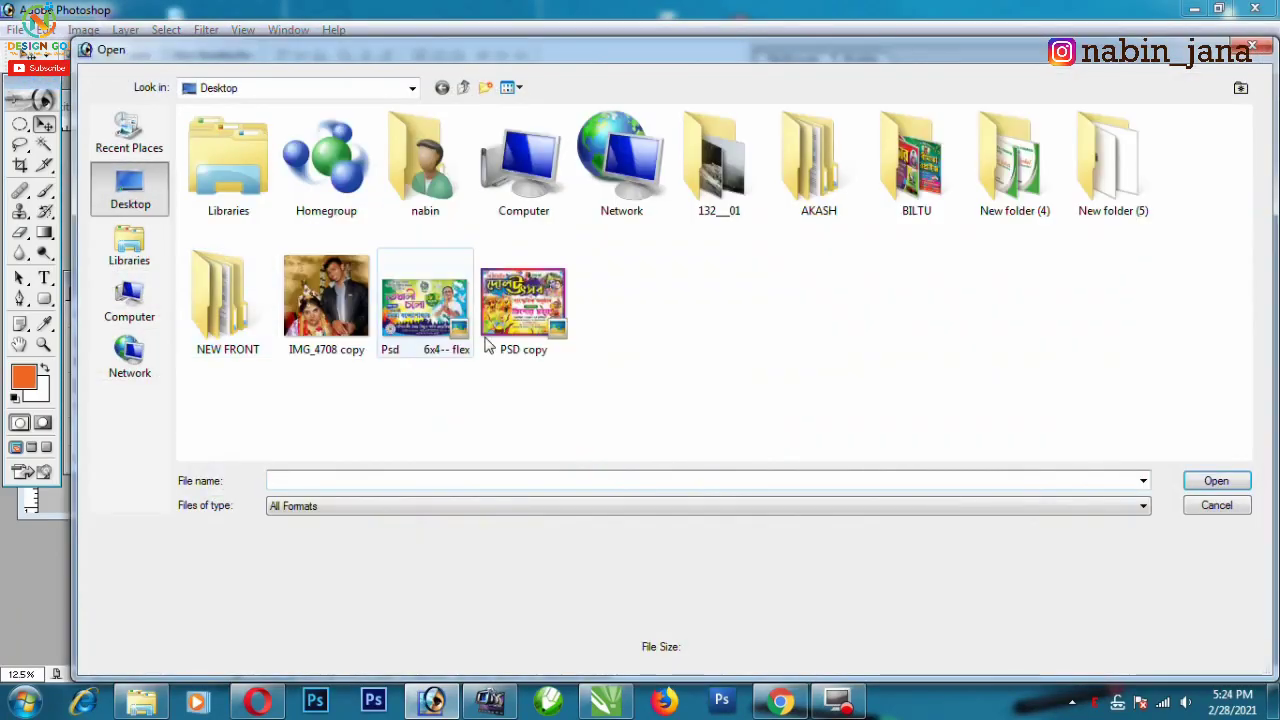
click(526, 305)
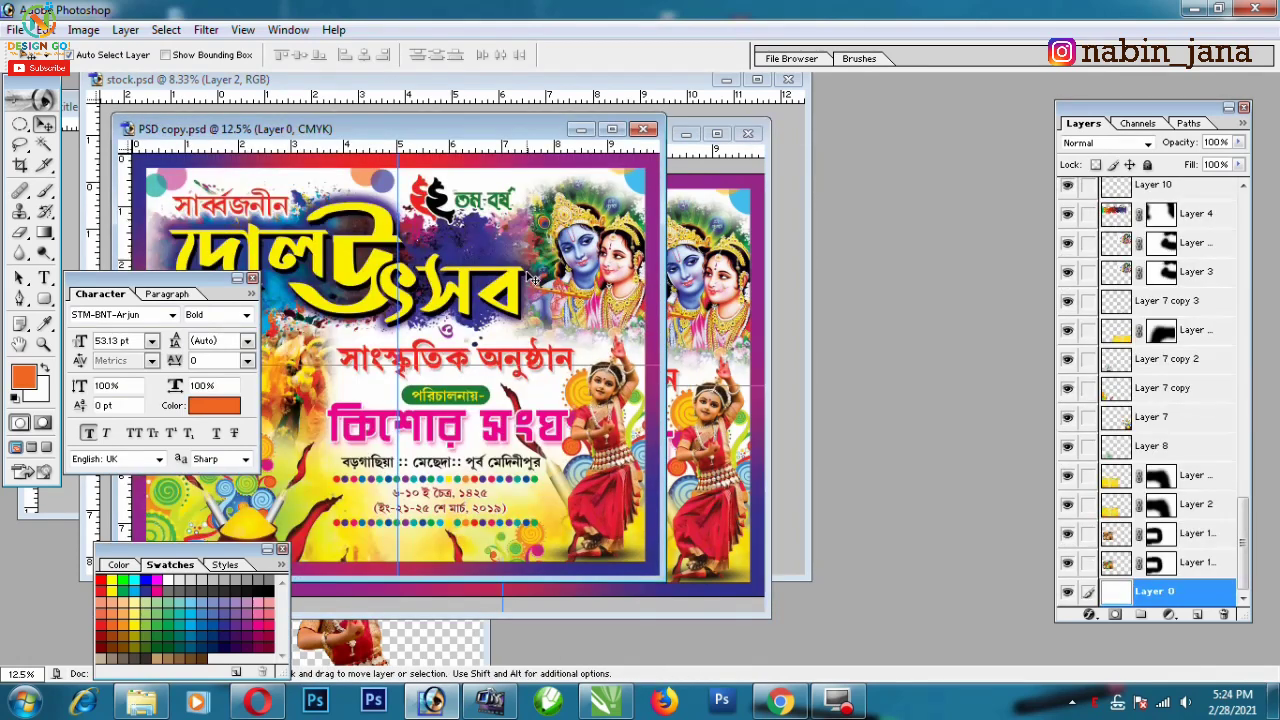
- Undo an accidental splash move in PSD copy, select Layer 0, and close PSD copy
click(612, 130)
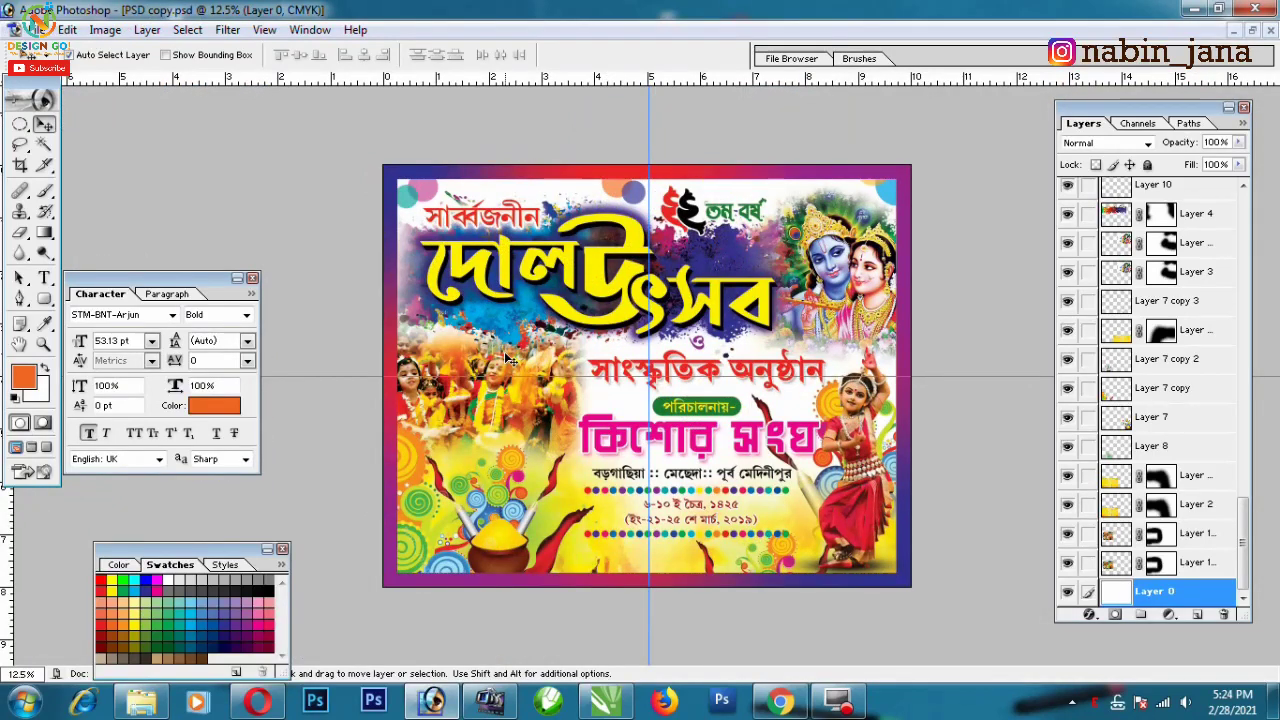
mouse_move(527, 451)
mouse_down()
mouse_move(549, 412)
mouse_move(575, 415)
mouse_up()
key(ctrl+z)
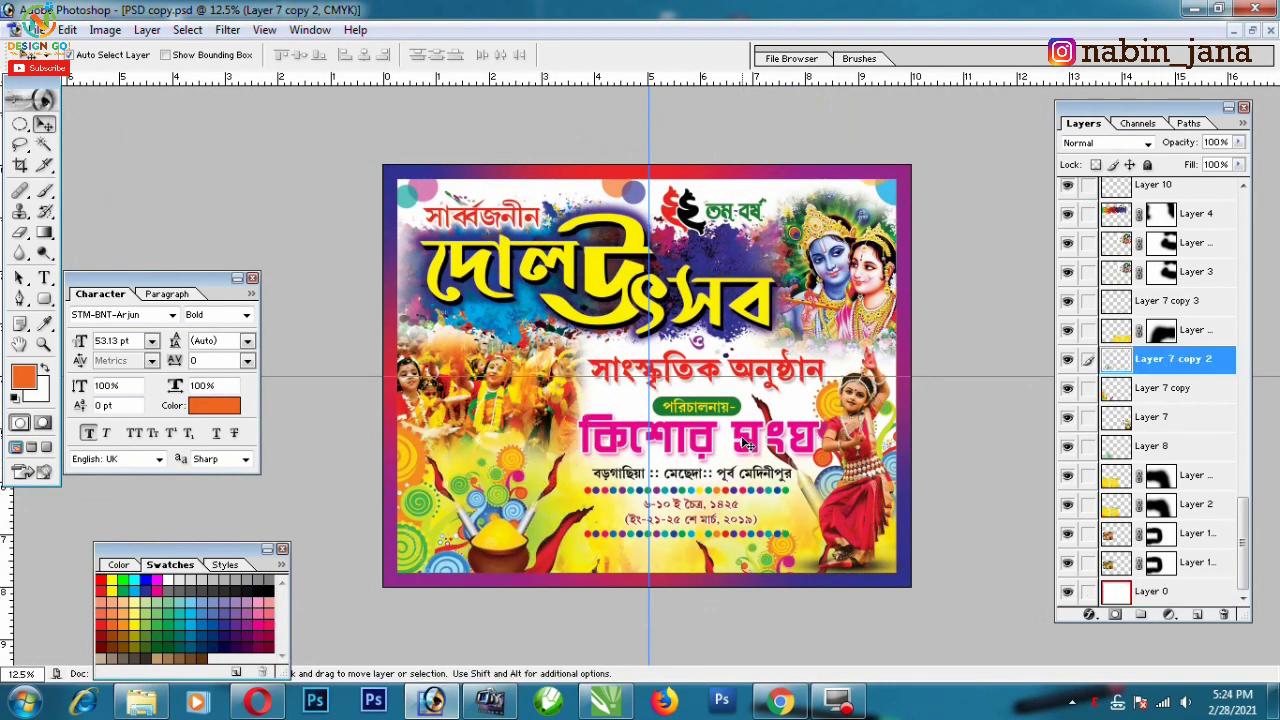
key(alt+shift+bracketleft)
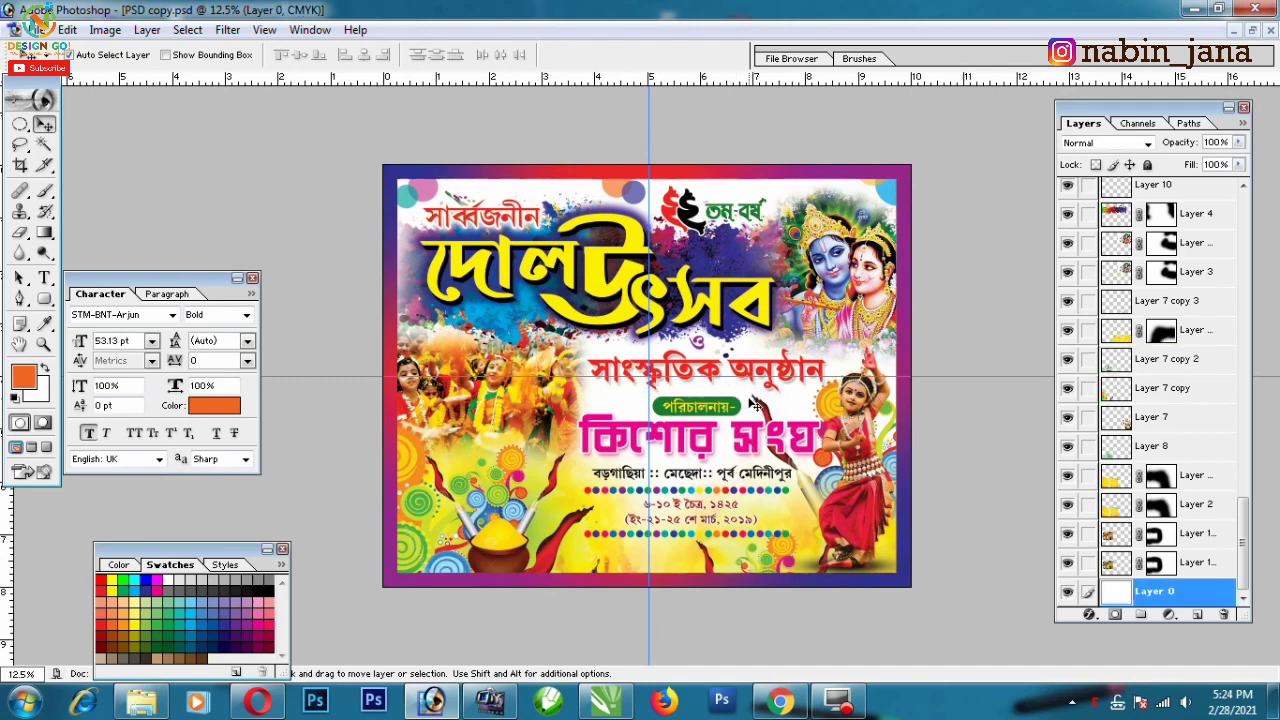
click(1271, 31)
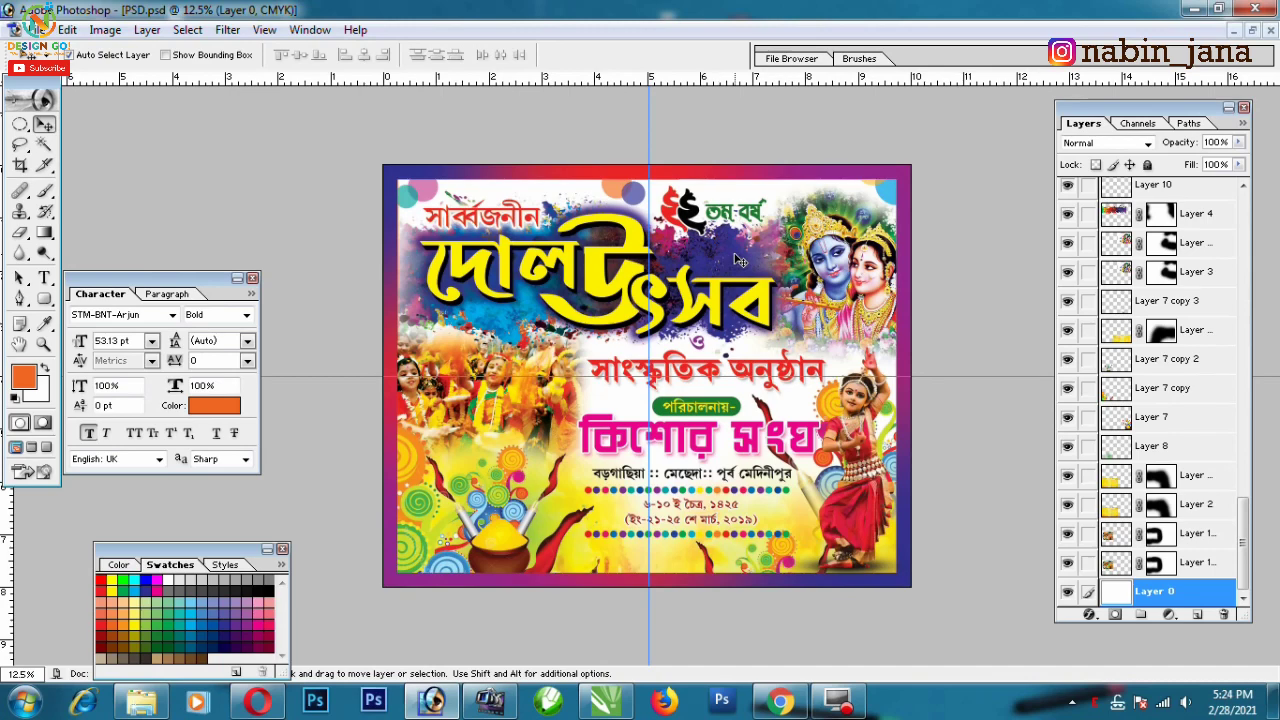
- Bring up File > Save As for PSD.psd after several cancelled attempts
key(ctrl+shift+s)
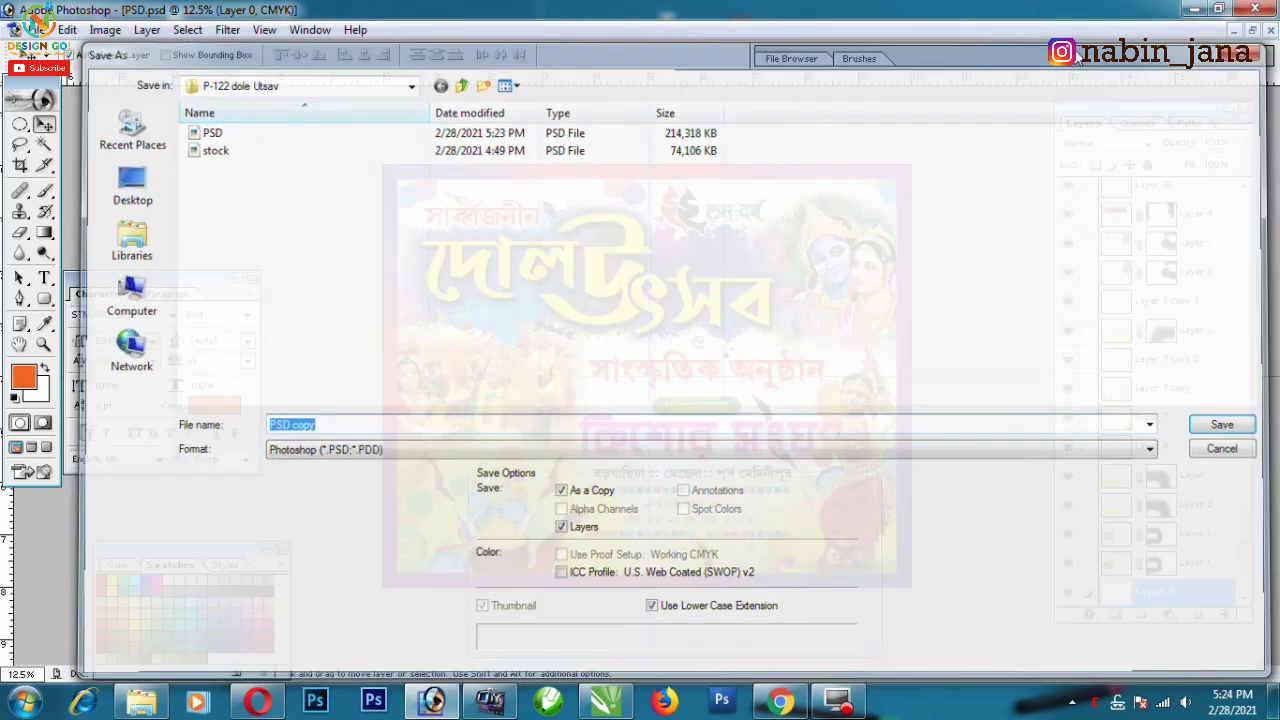
key(Escape)
click(37, 29)
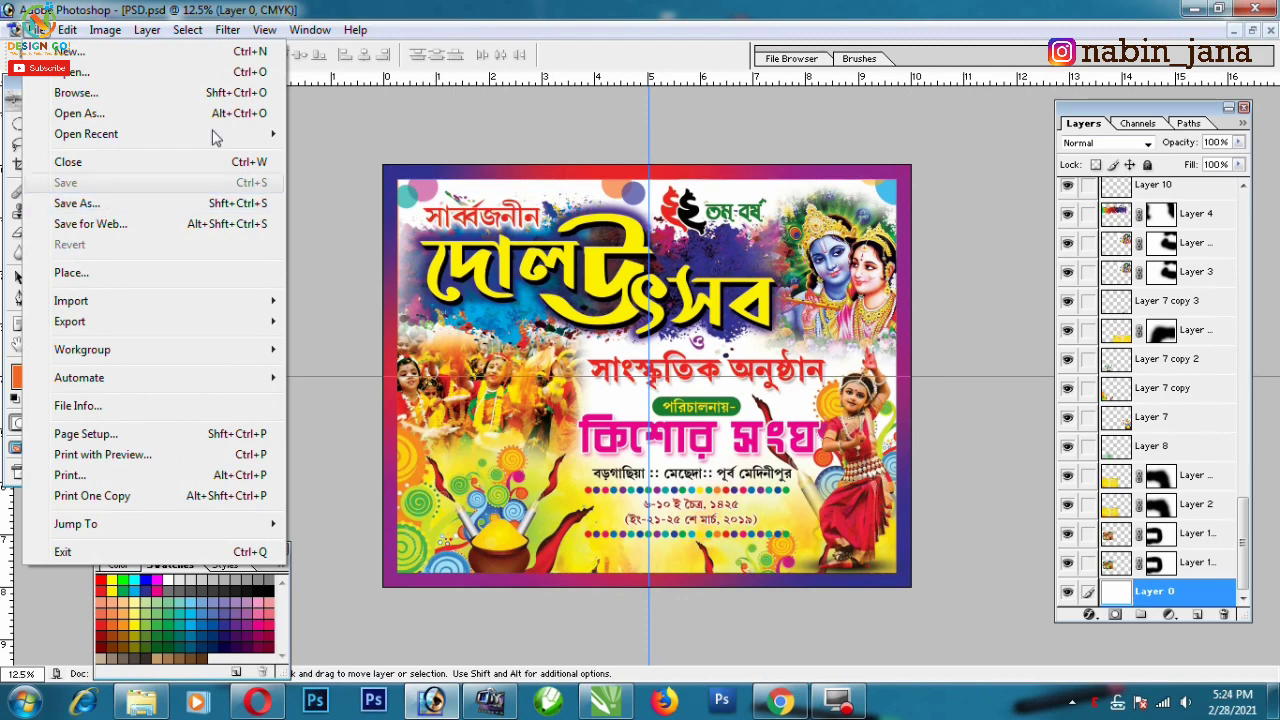
click(645, 203)
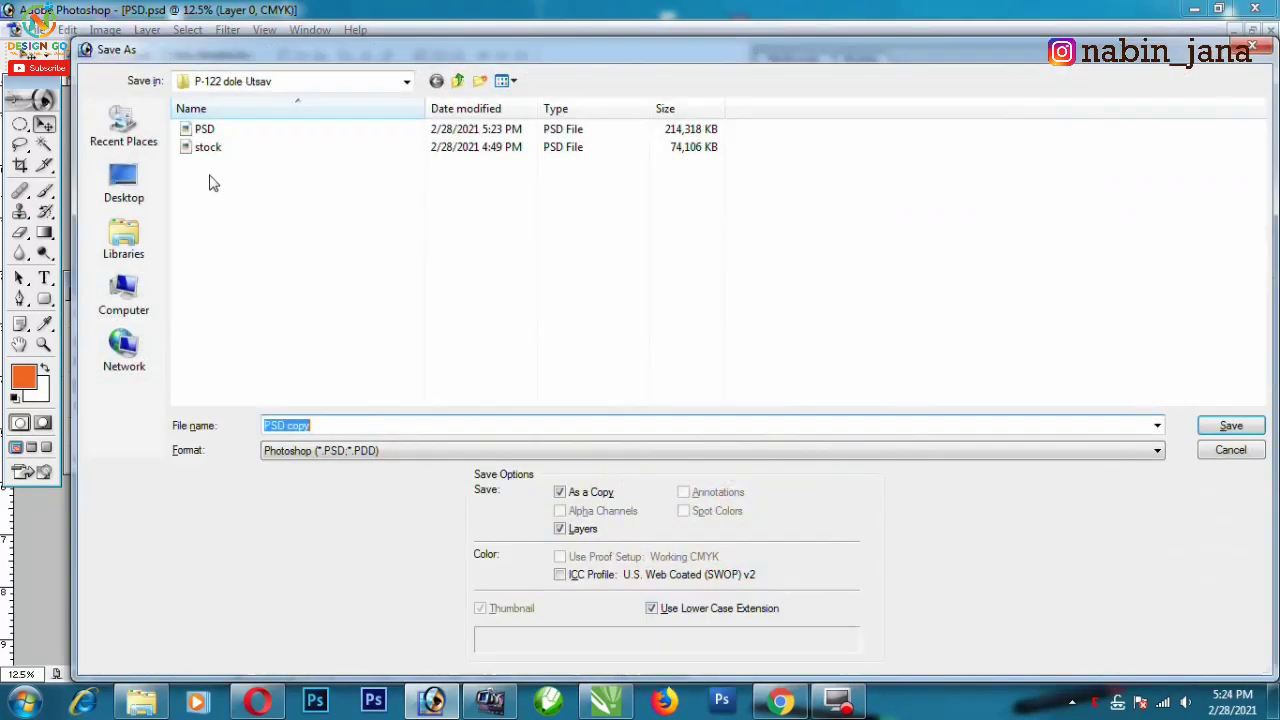
key(Escape)
click(34, 29)
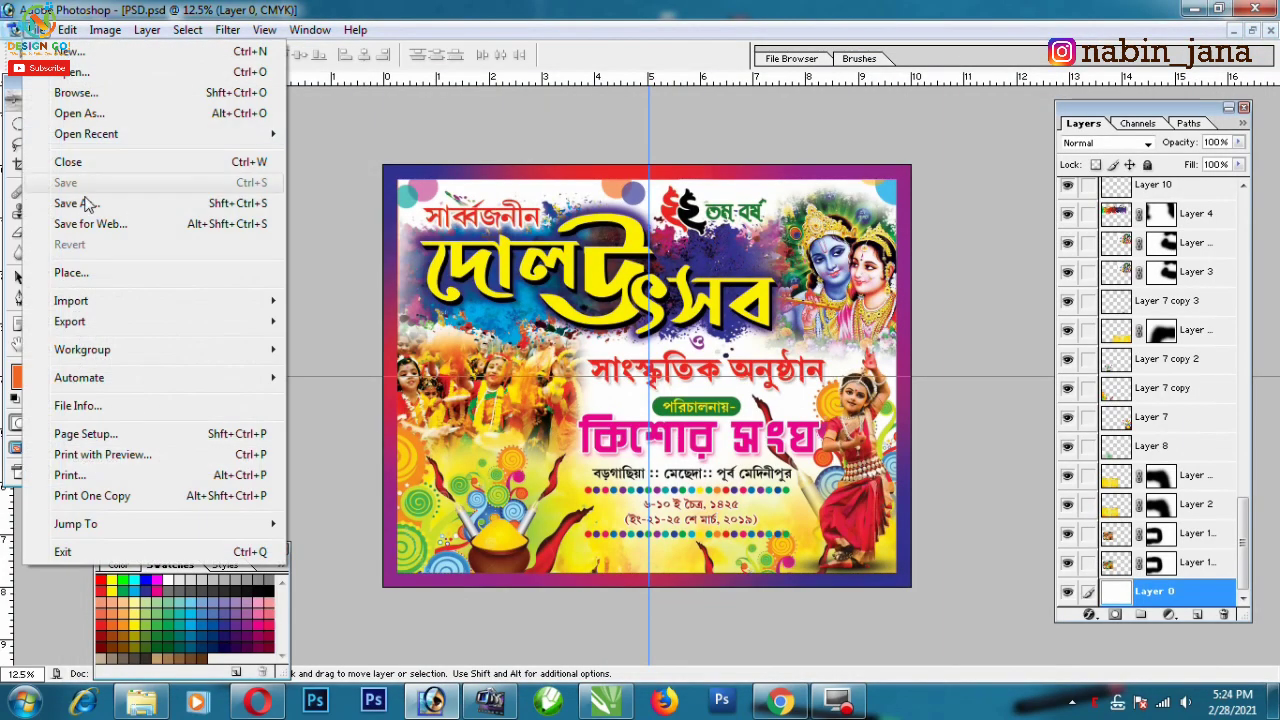
click(490, 214)
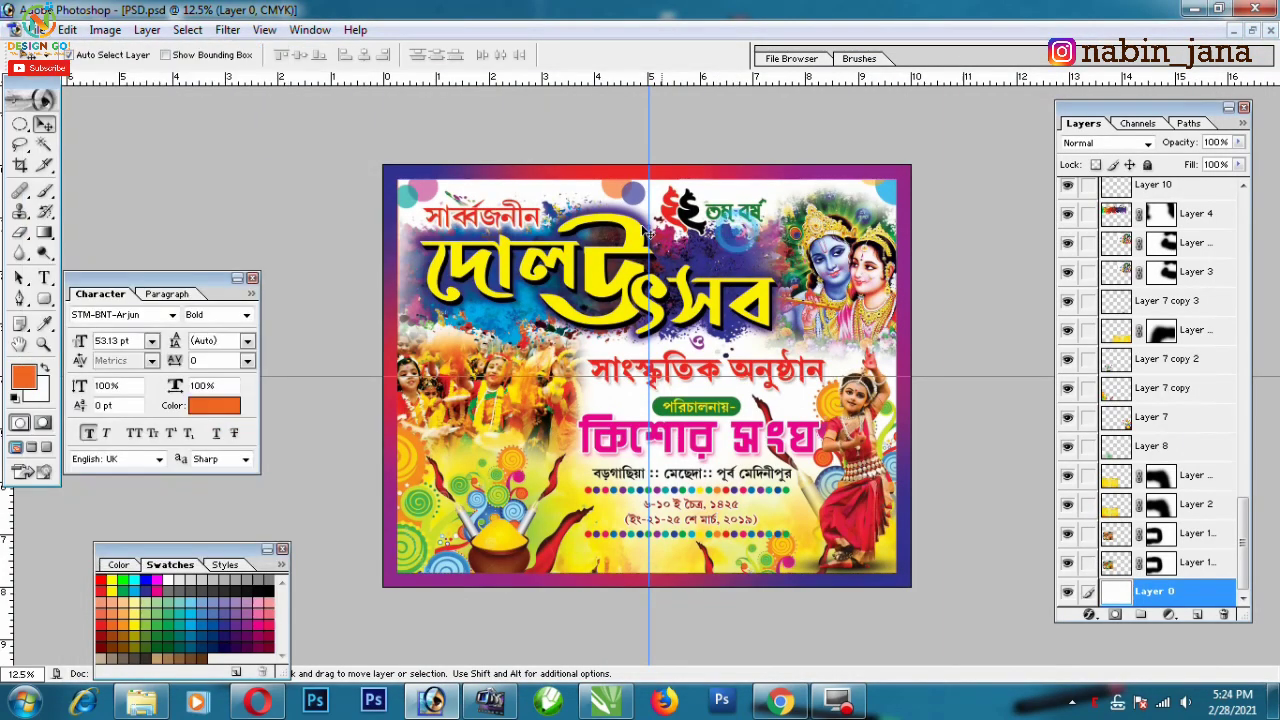
key(shift+ctrl+s)
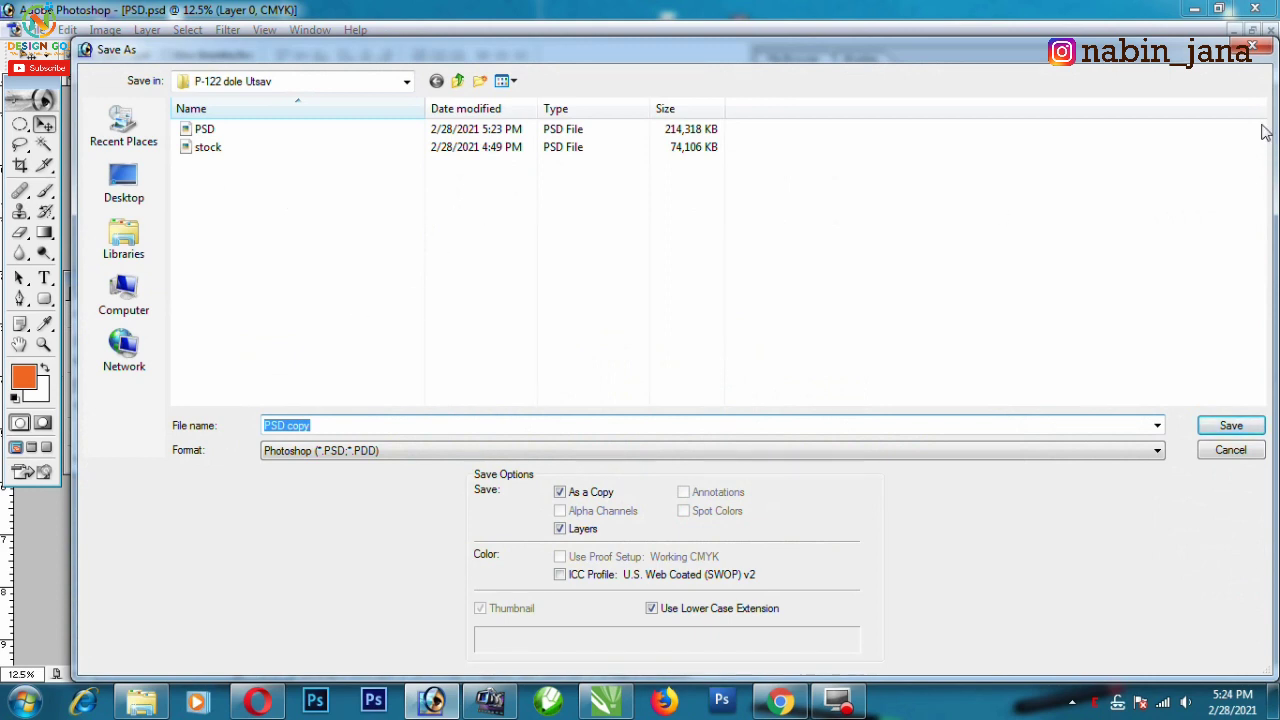
click(1251, 48)
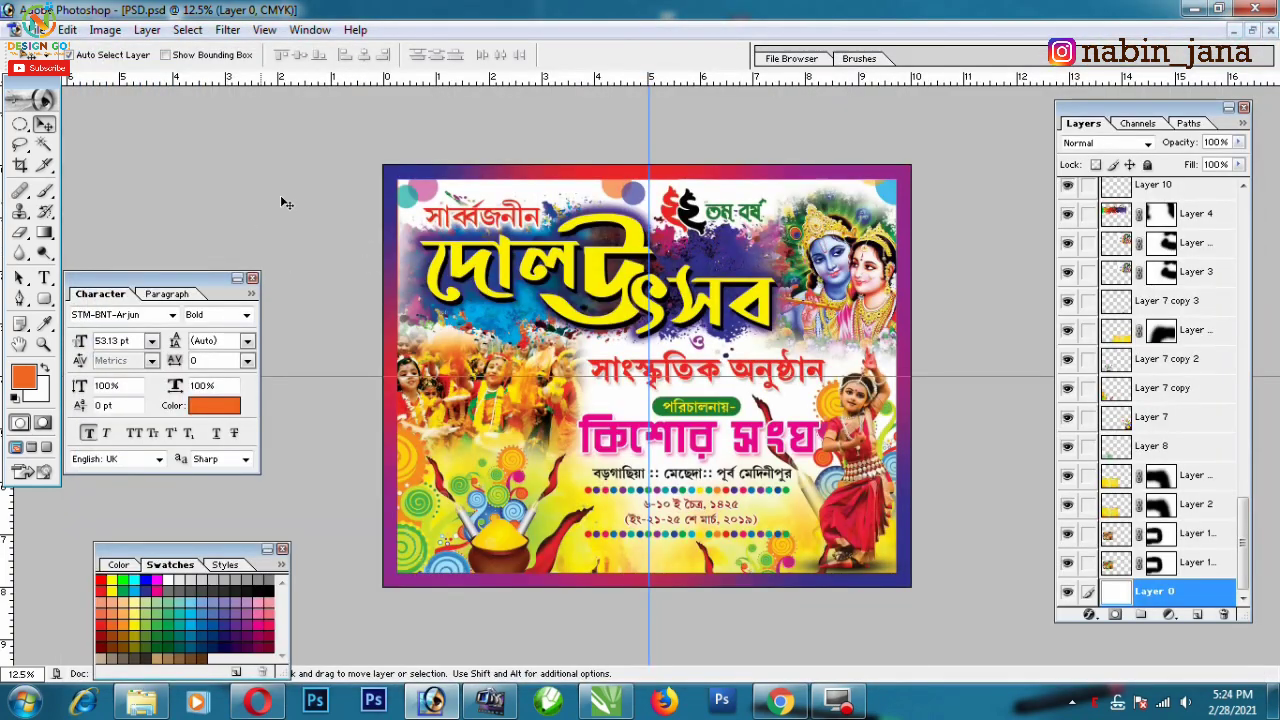
key(shift+ctrl+s)
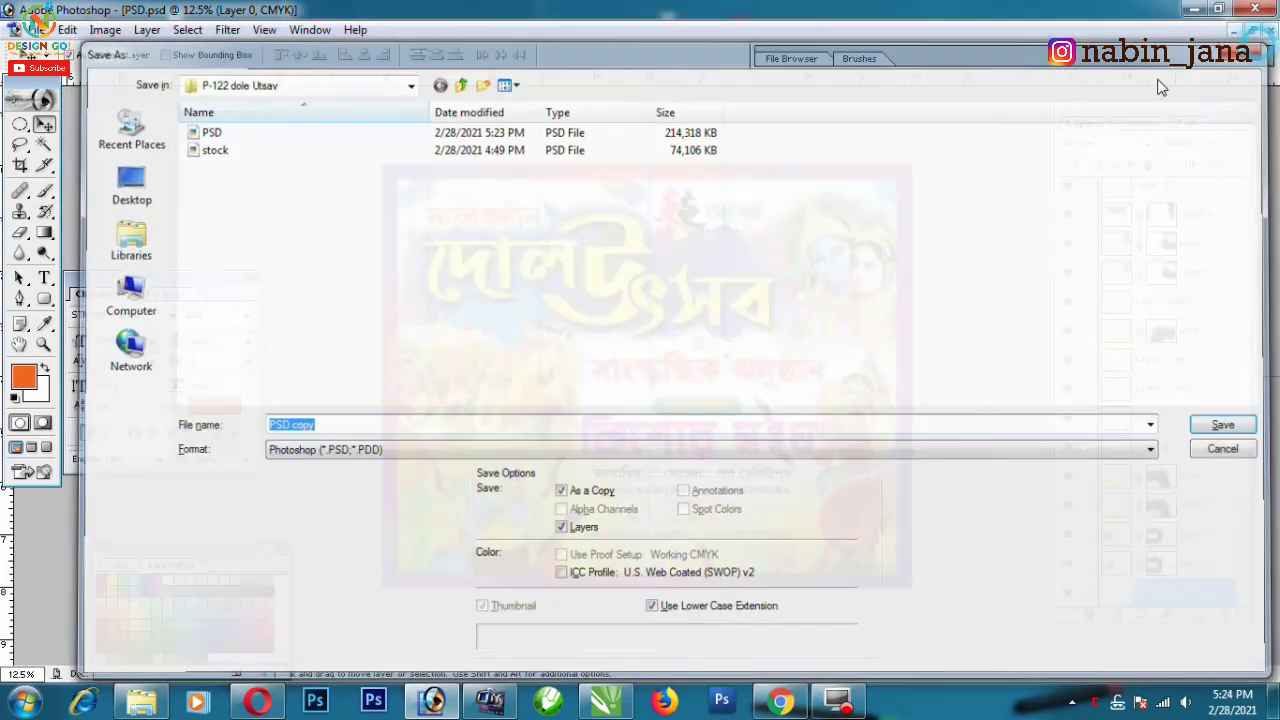
key(Escape)
click(36, 29)
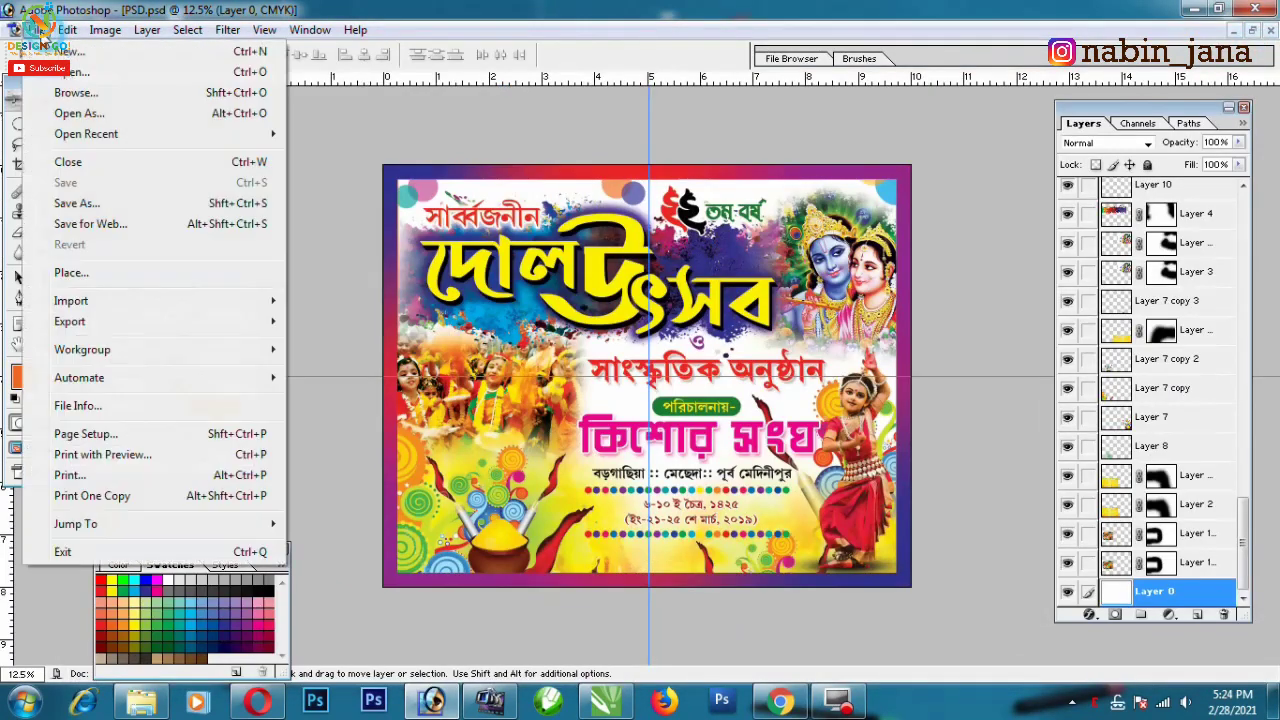
click(106, 207)
- Save to the Desktop as JPEG named '3' with quality 12 (Maximum)
click(158, 192)
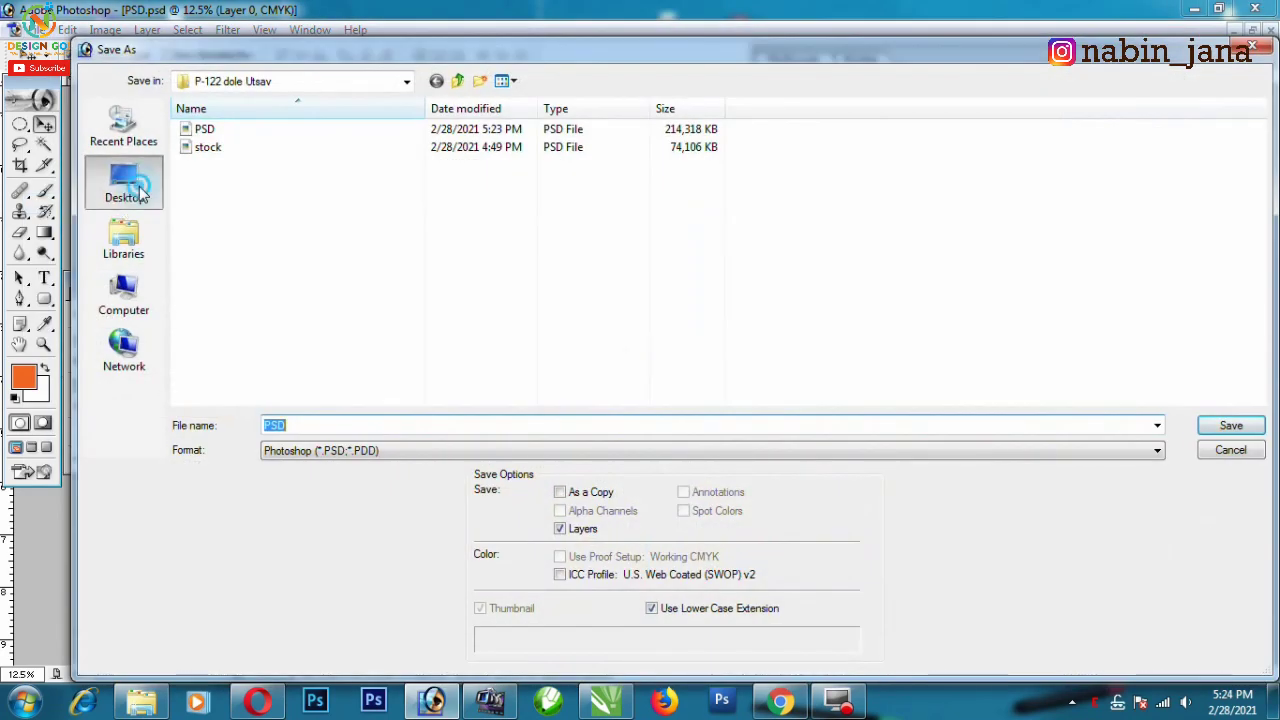
click(378, 452)
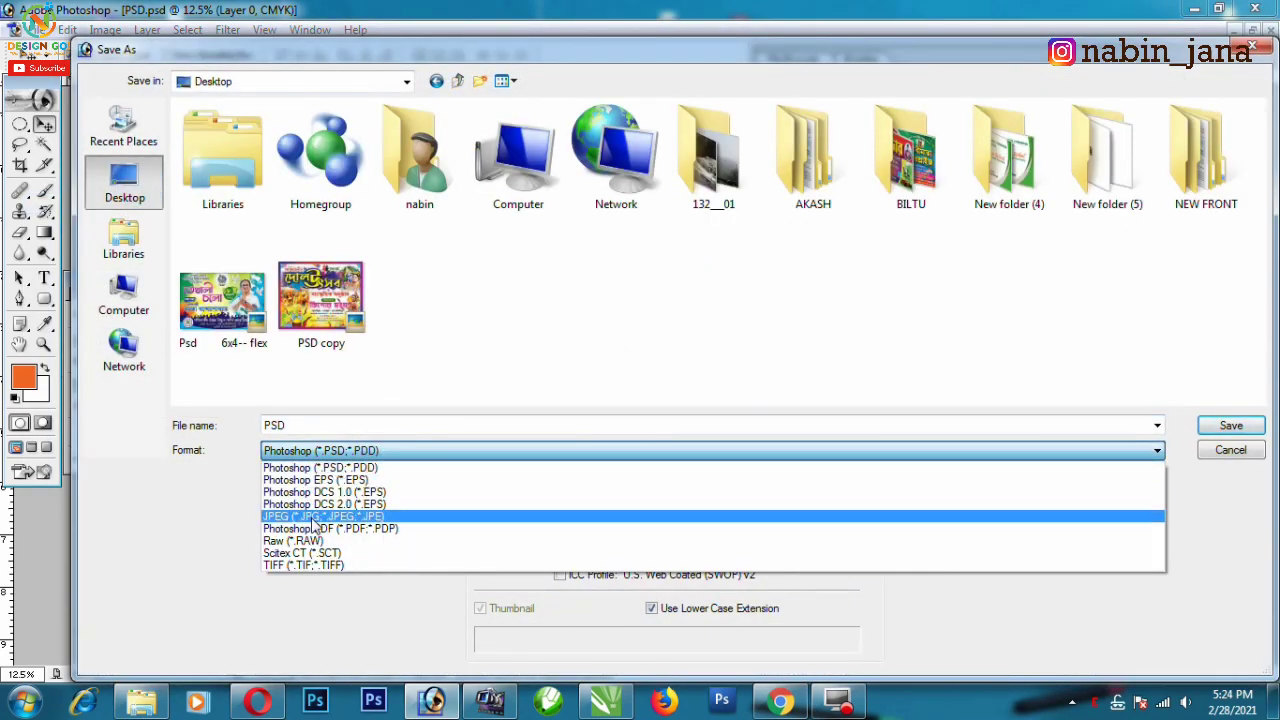
click(312, 518)
double_click(390, 427)
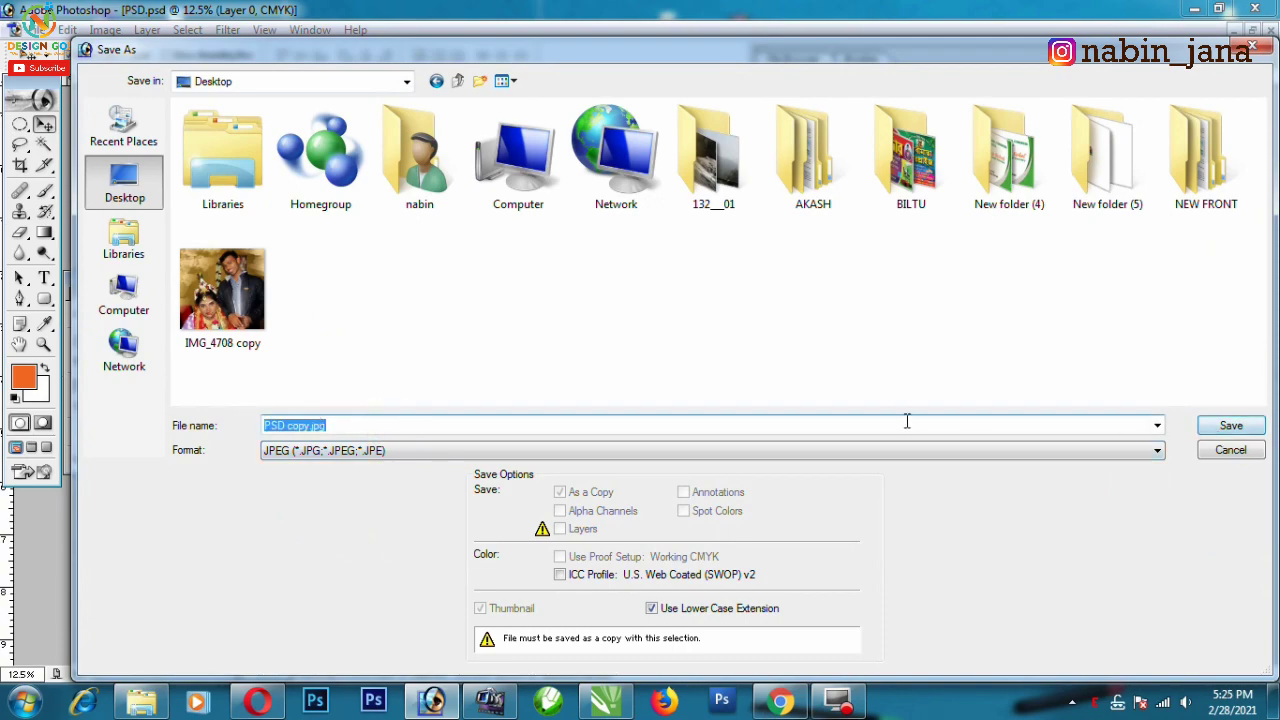
text(33)
click(1229, 426)
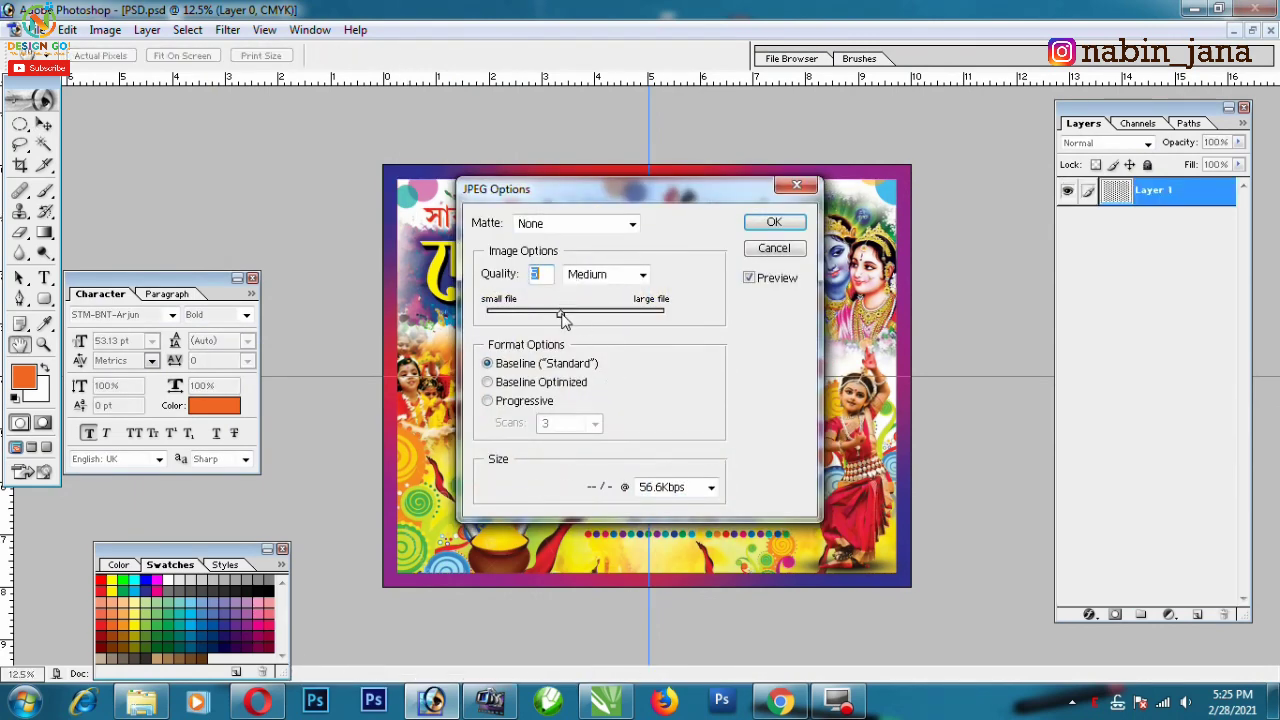
drag(563, 310, 663, 310)
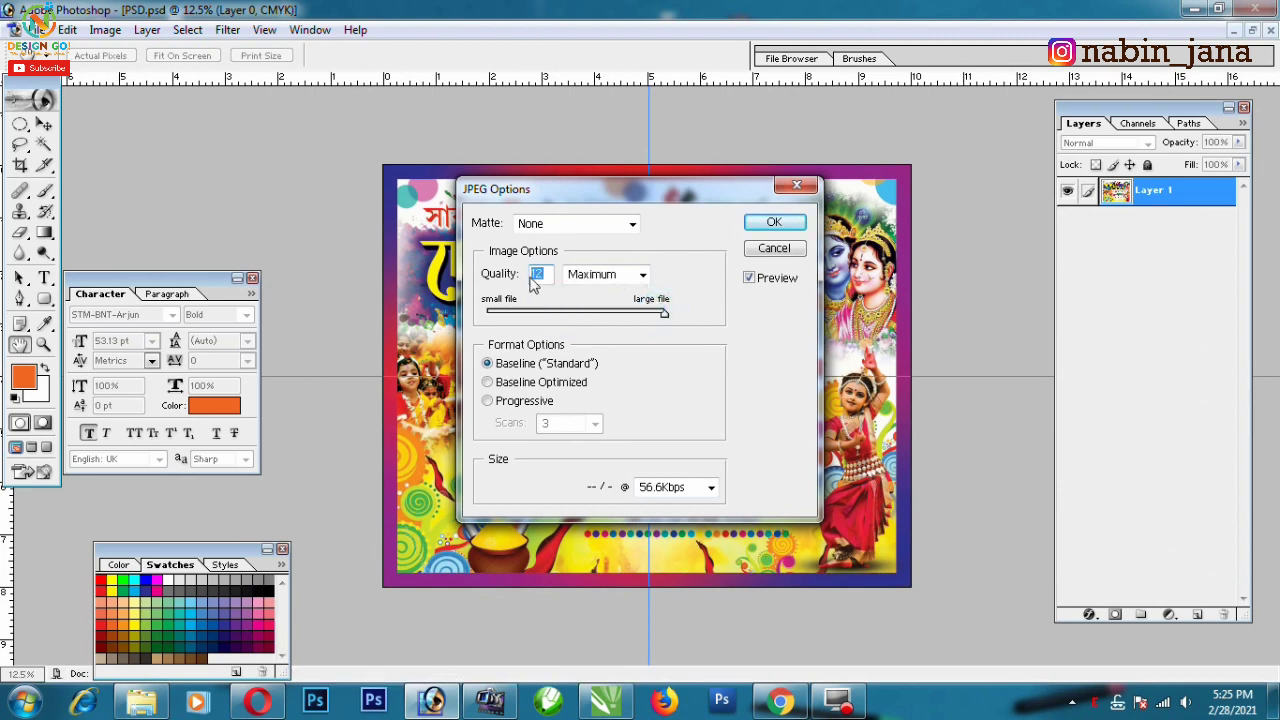
click(769, 225)
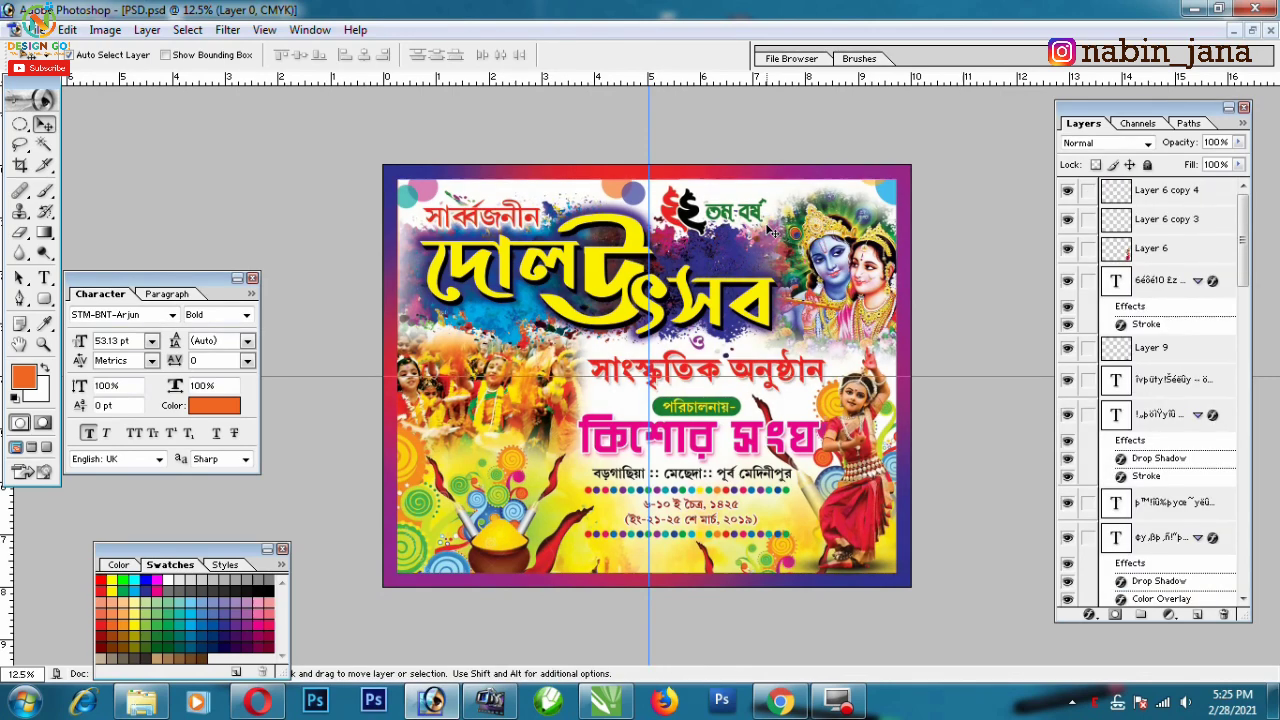
- Save another copy to the Desktop in TIFF format, adding '33333' to the file name
key(ctrl+shift+s)
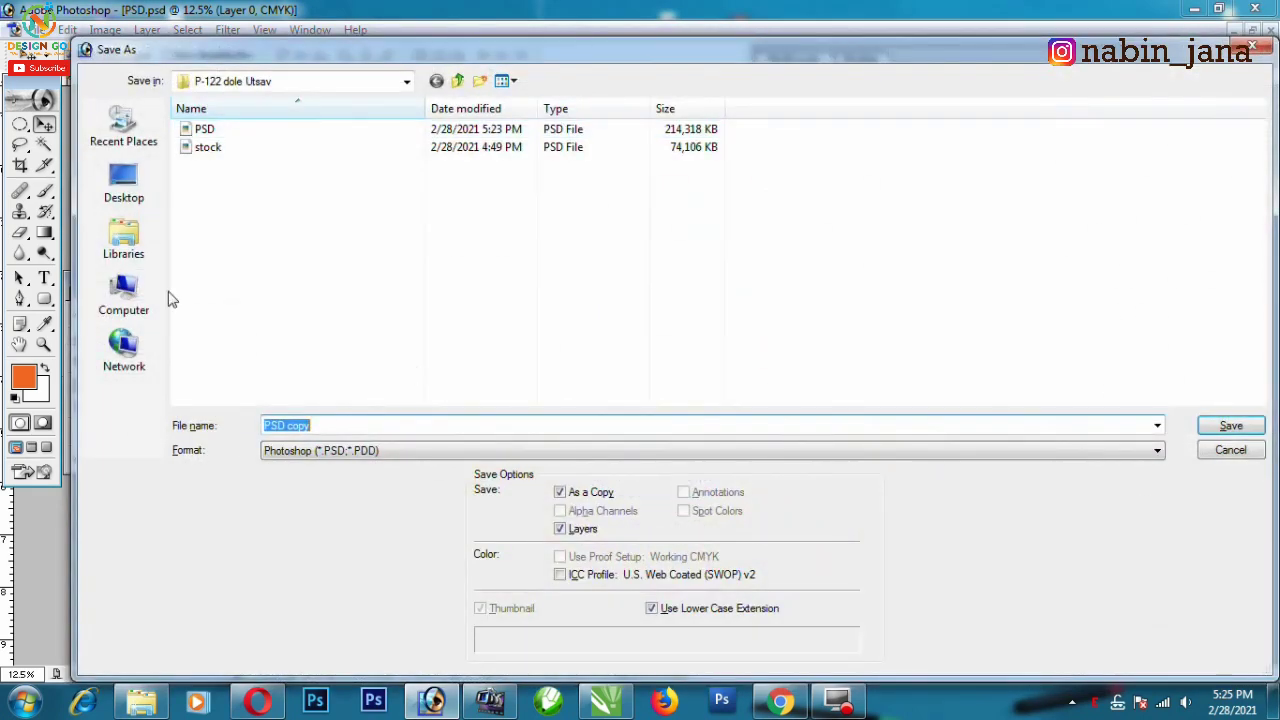
click(124, 180)
click(371, 450)
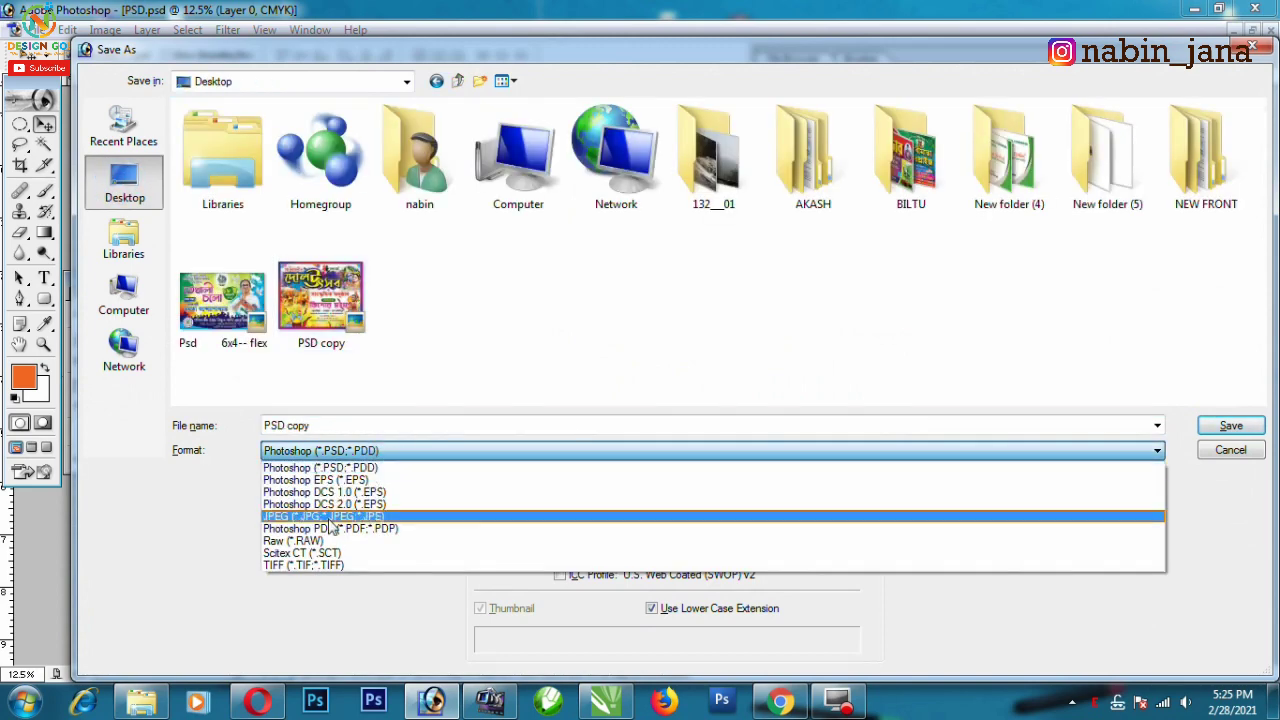
click(302, 564)
click(365, 425)
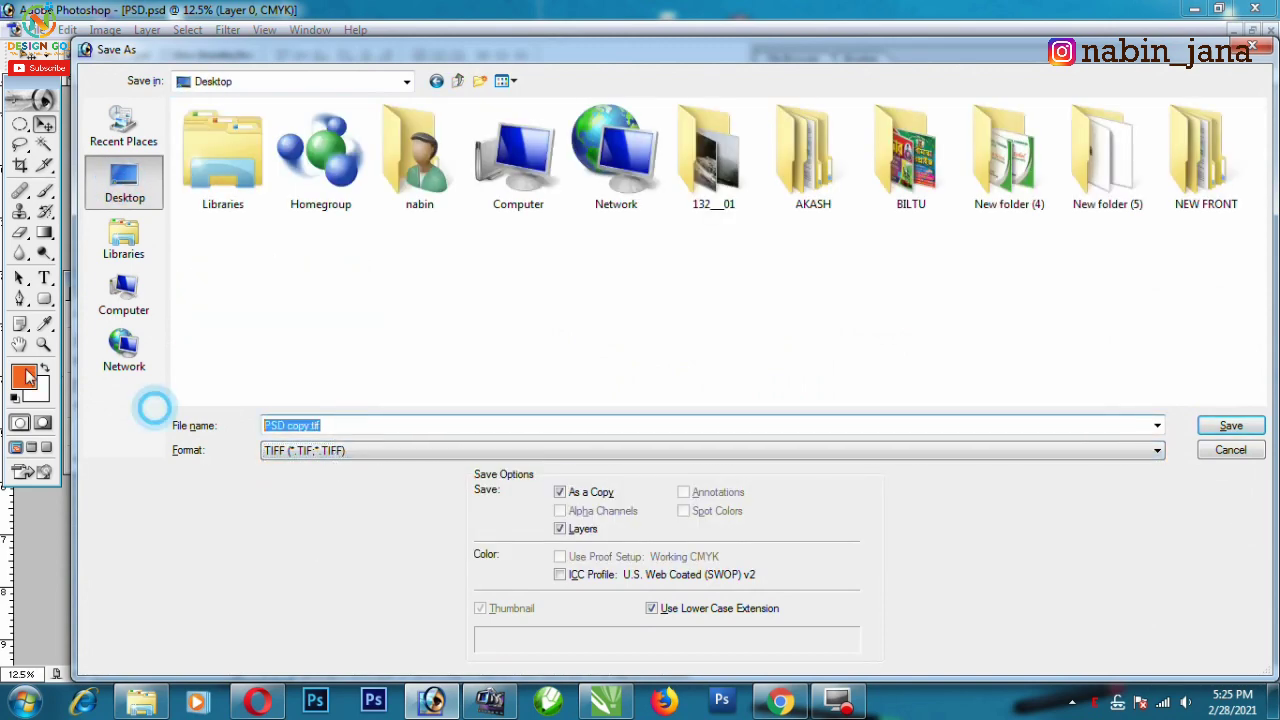
text(33333)
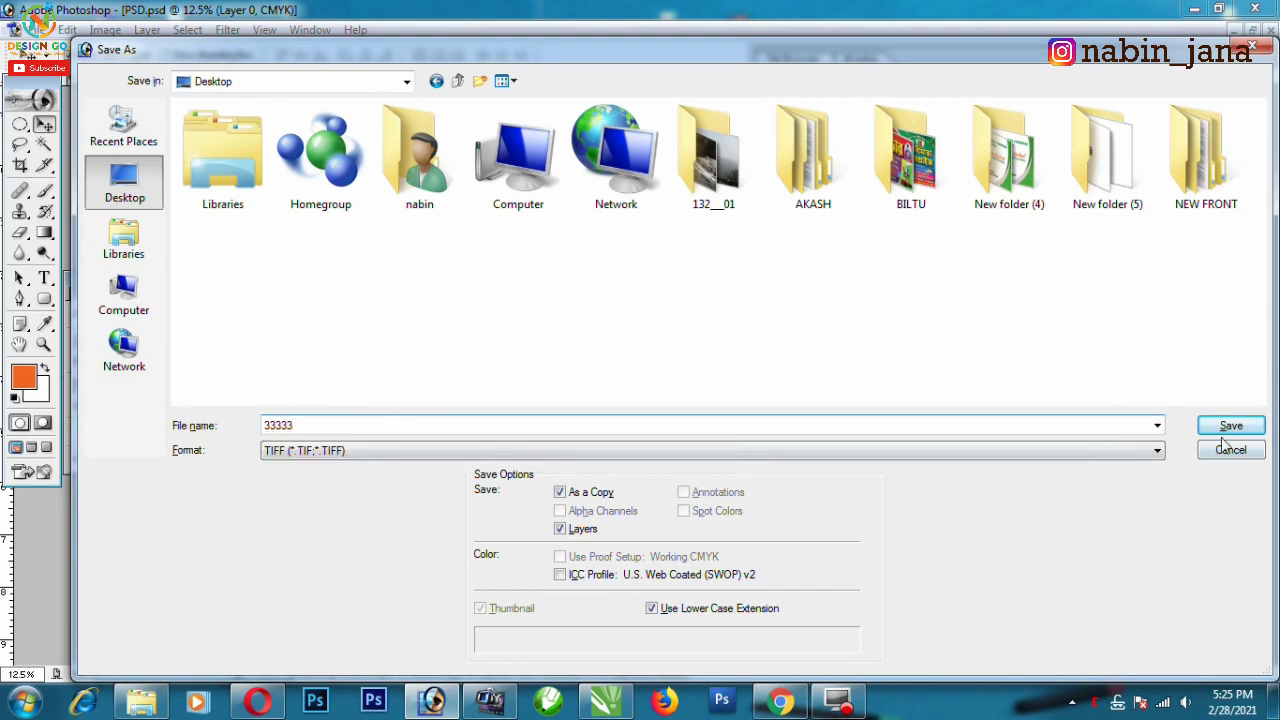
click(1229, 427)
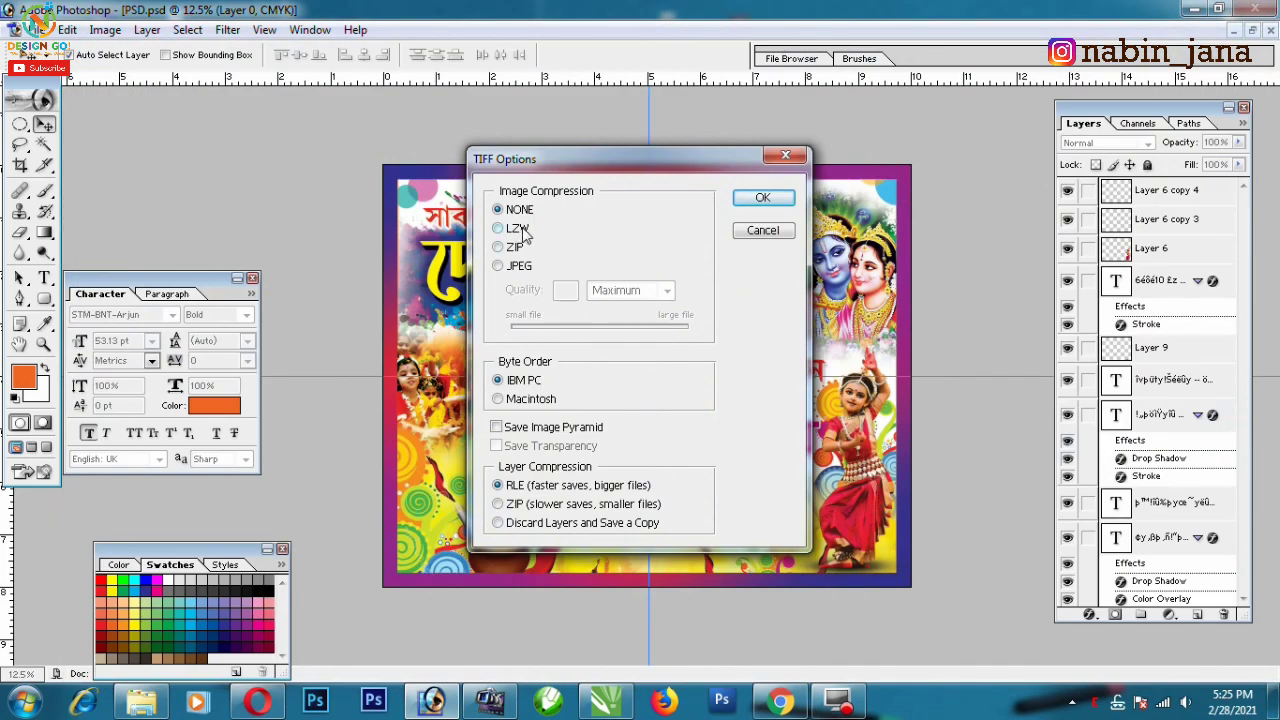
- Use LZW compression in TIFF Options, discard layers for a flattened copy, and confirm
click(522, 230)
click(640, 528)
click(768, 200)
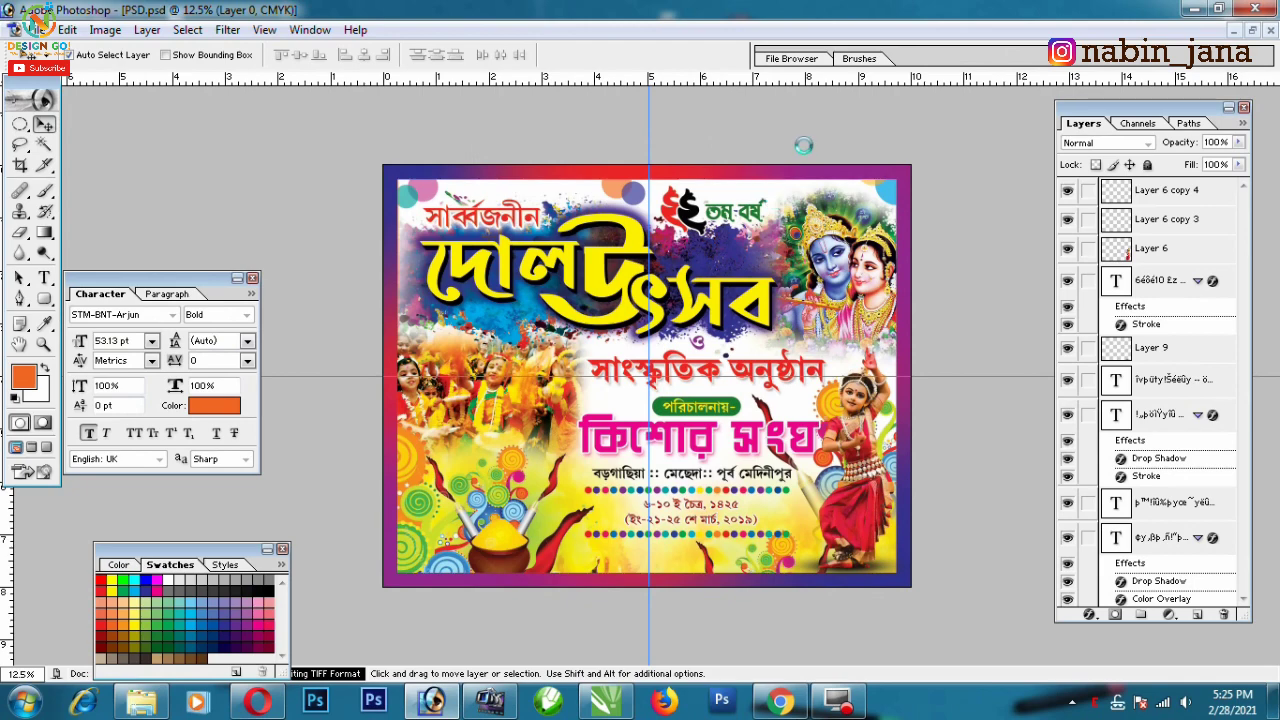
- Minimize Photoshop and preview the 33333 TIFF in the photo viewer twice
click(1193, 9)
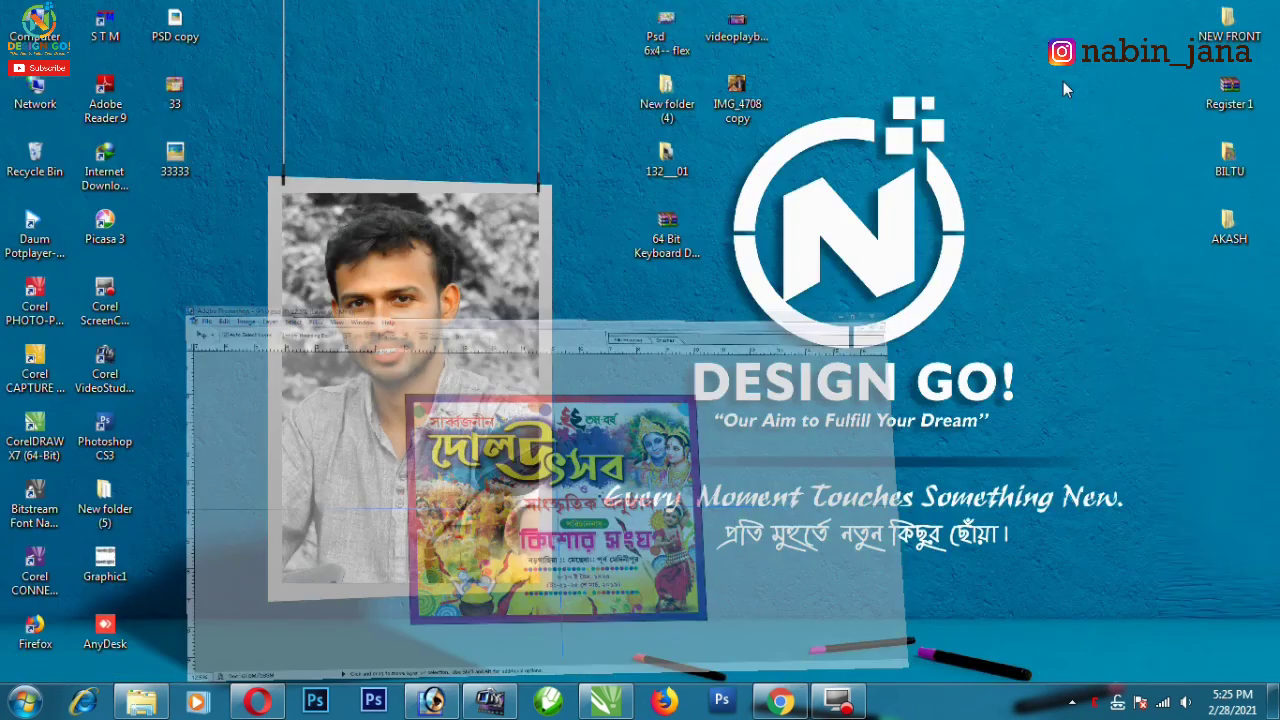
double_click(178, 160)
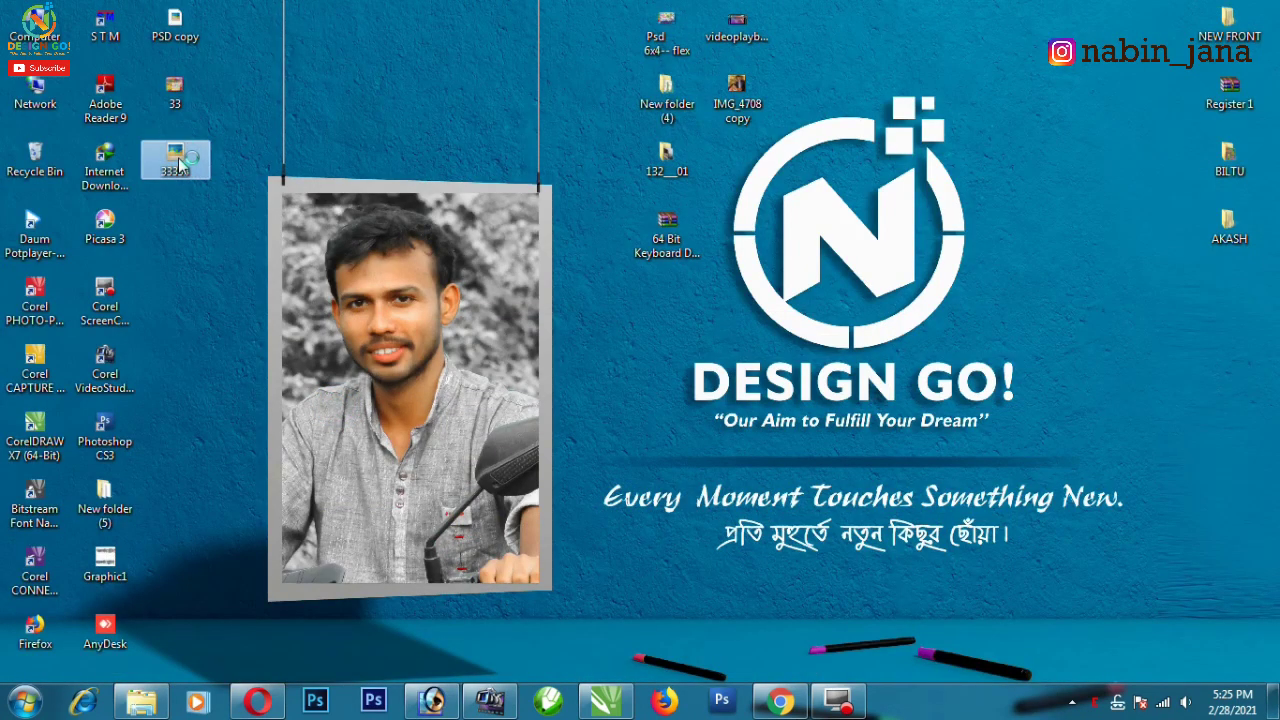
key(Escape)
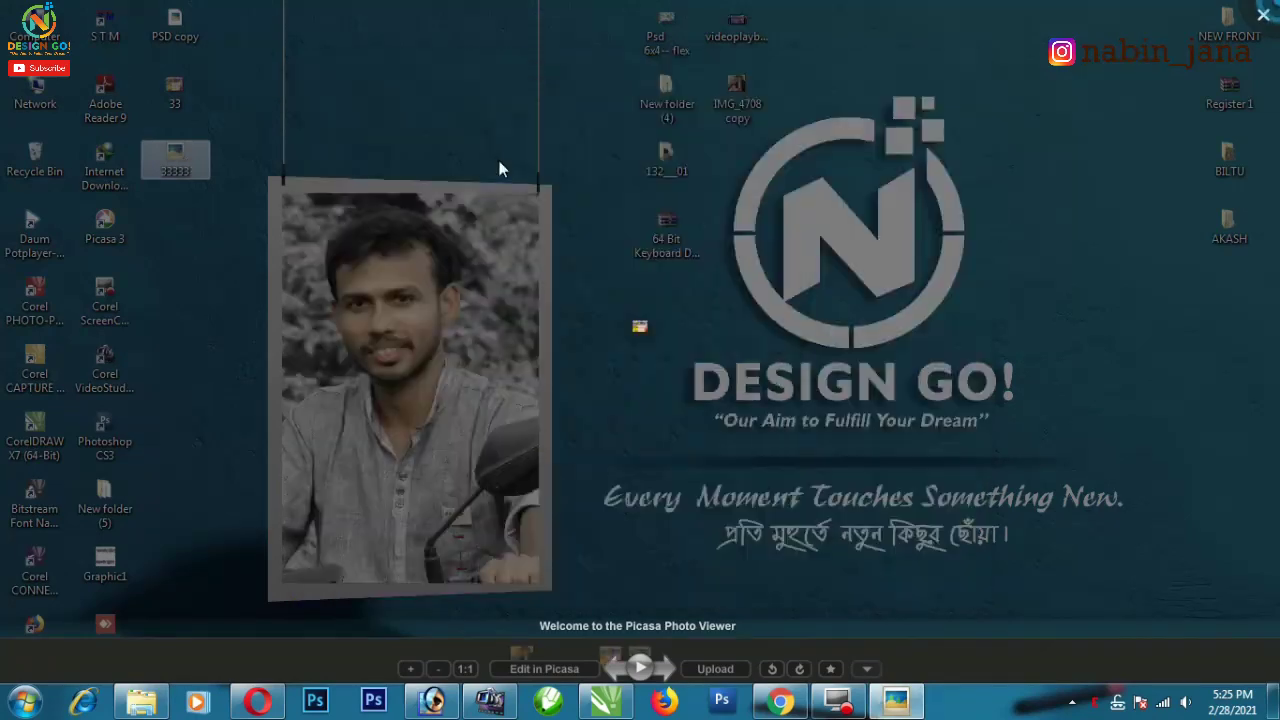
double_click(178, 163)
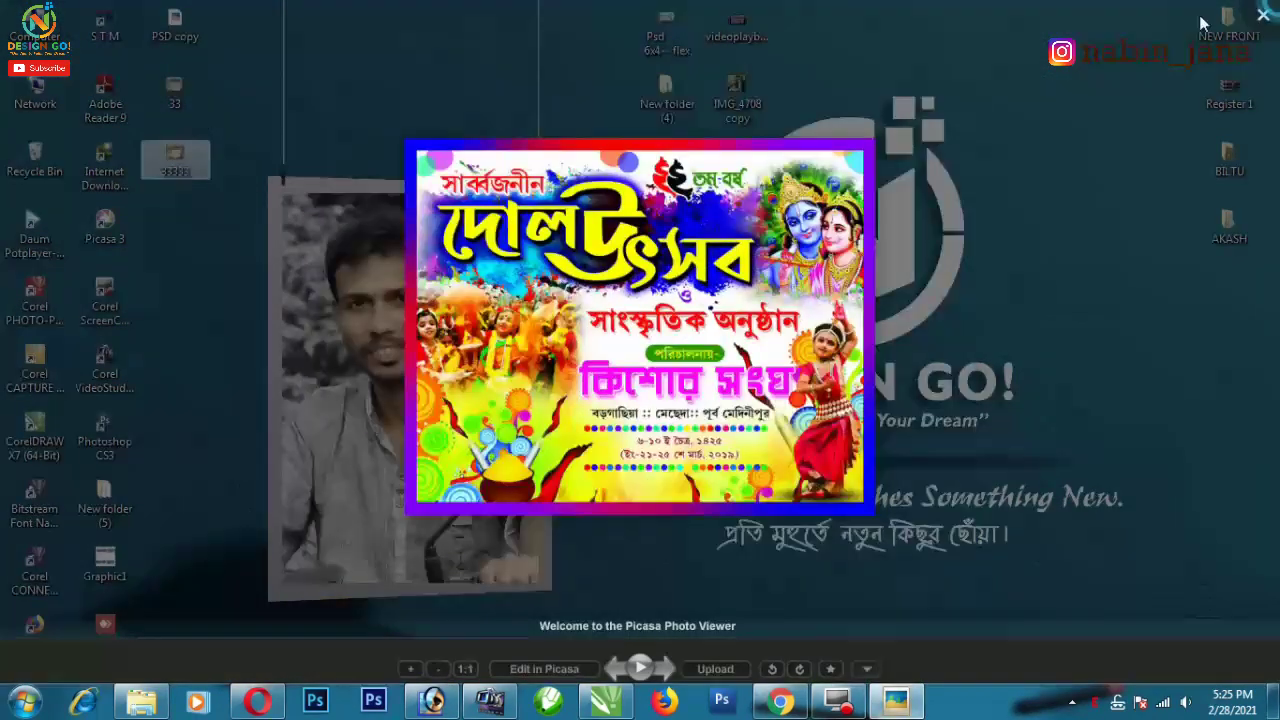
key(Escape)
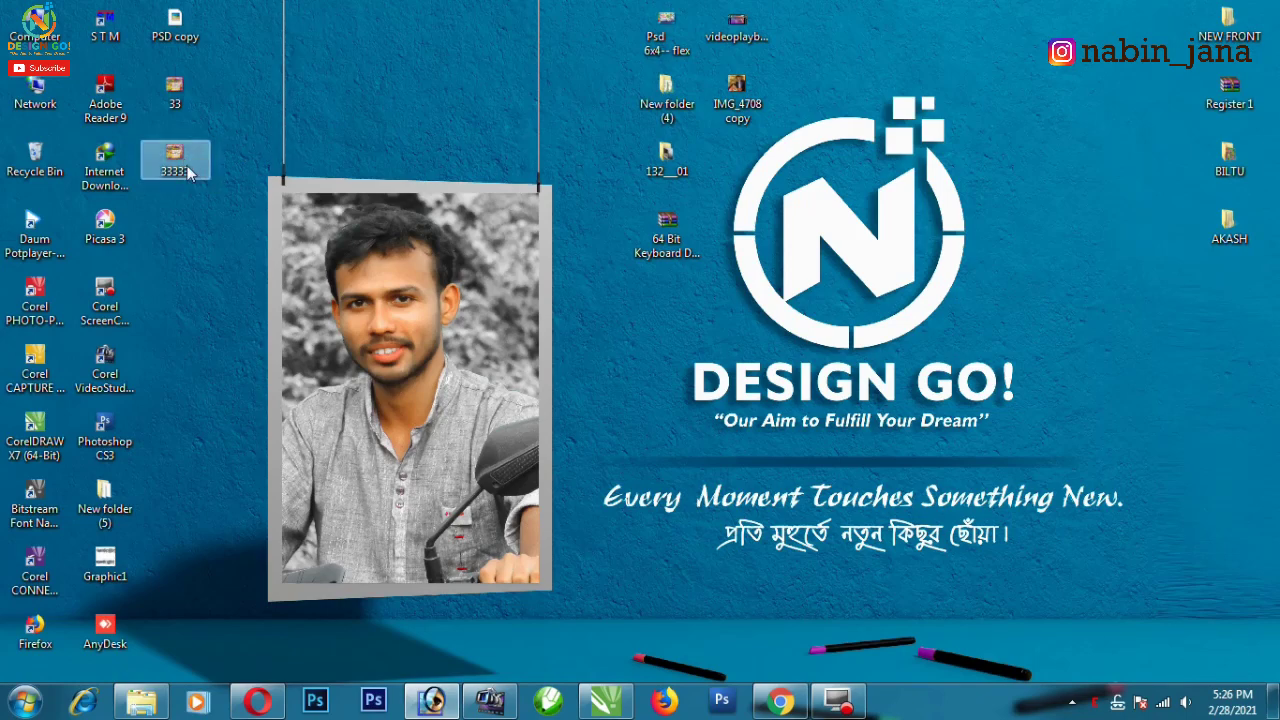
- Preview the 33 JPEG poster in Picasa Photo Viewer, then close the viewer
double_click(179, 87)
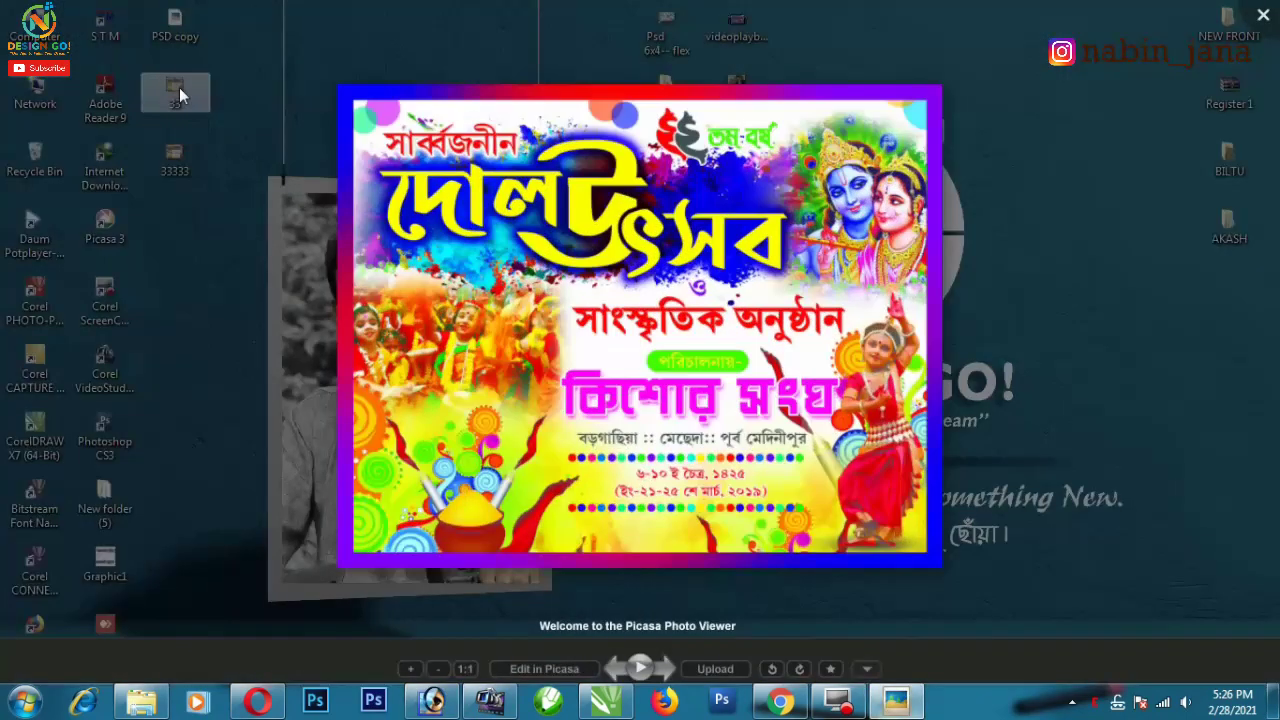
click(179, 90)
double_click(175, 92)
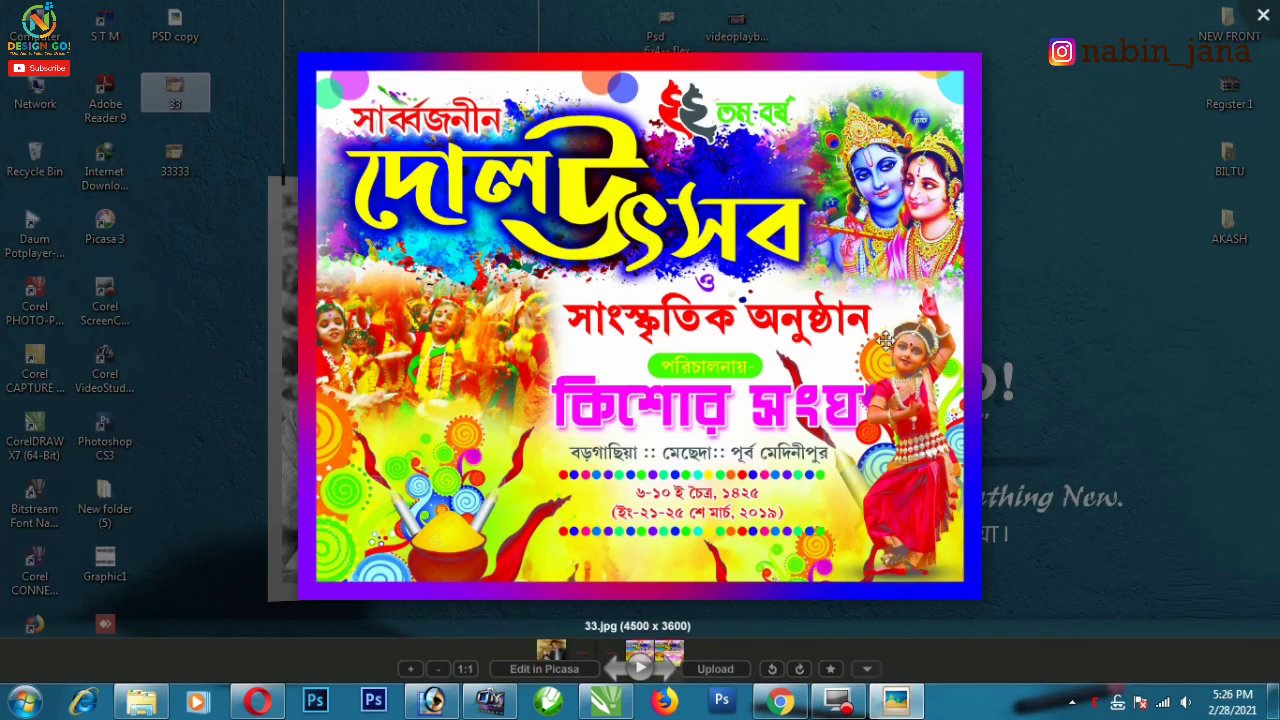
click(1263, 16)
- Restore Photoshop and open the 33 JPEG from the Desktop
click(431, 700)
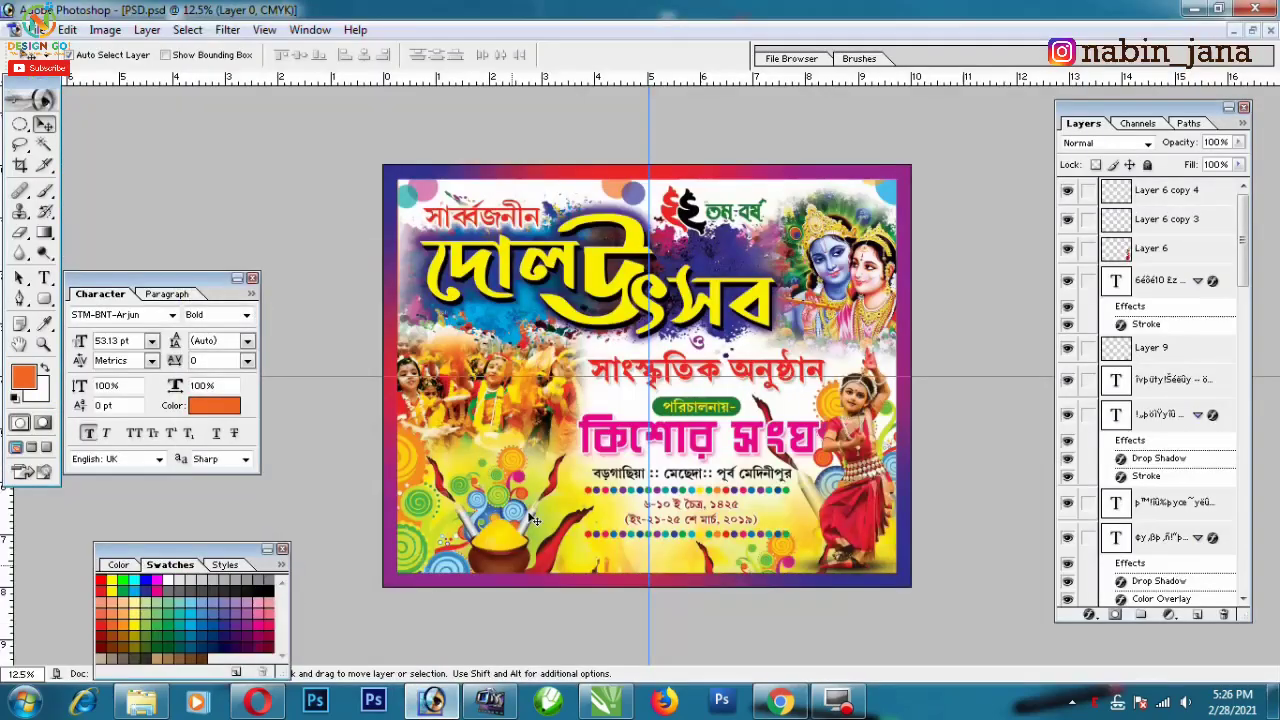
click(37, 29)
click(57, 75)
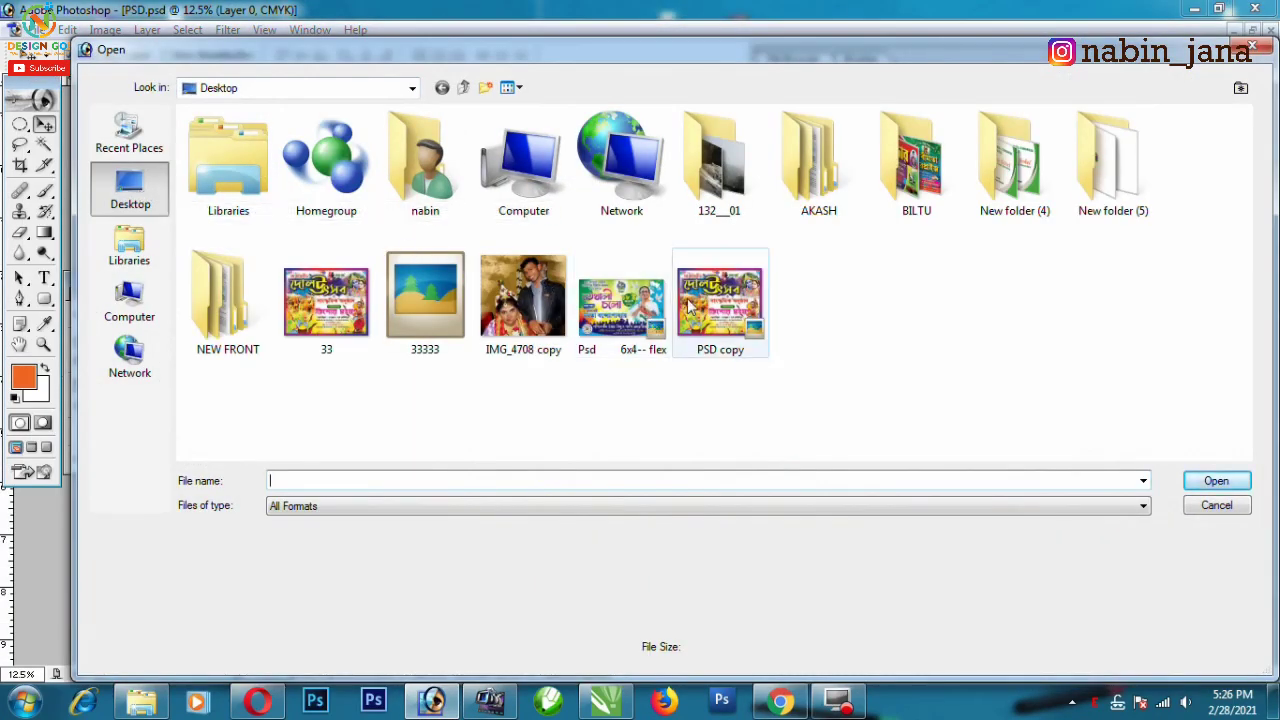
double_click(324, 300)
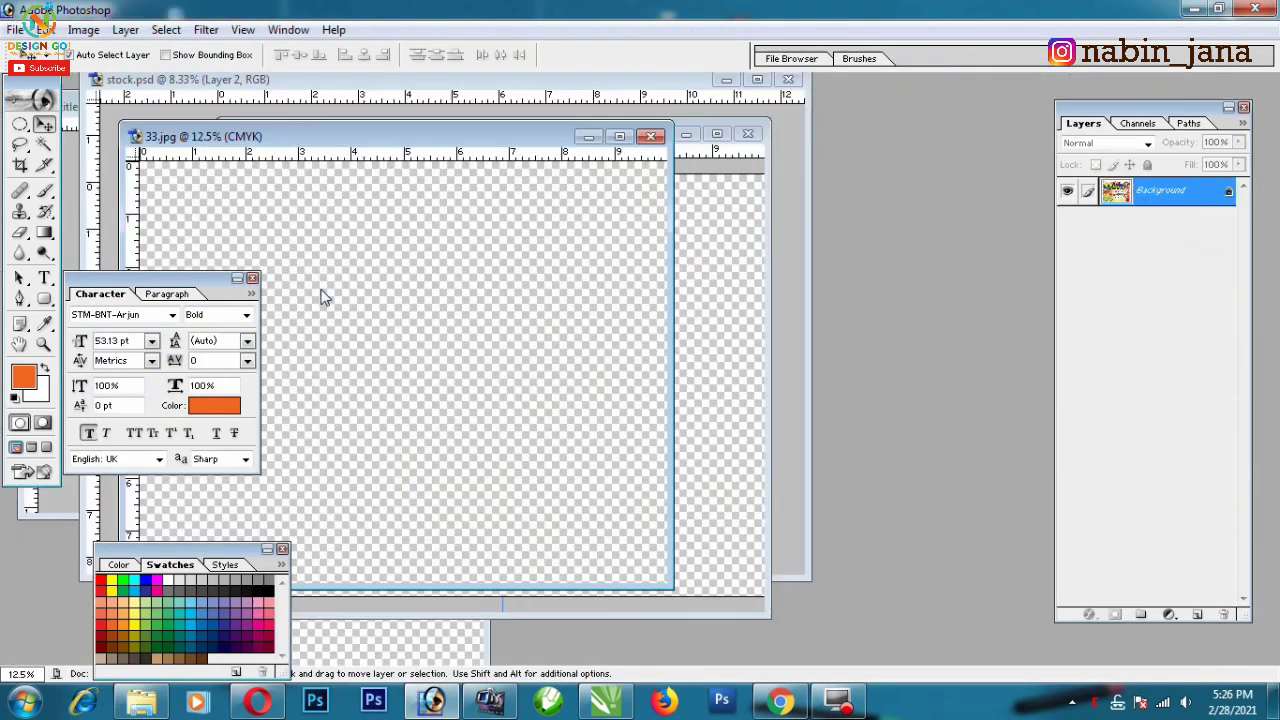
drag(289, 141, 333, 143)
- Convert 33.jpg from CMYK to RGB Color, close it and minimize Photoshop
click(83, 30)
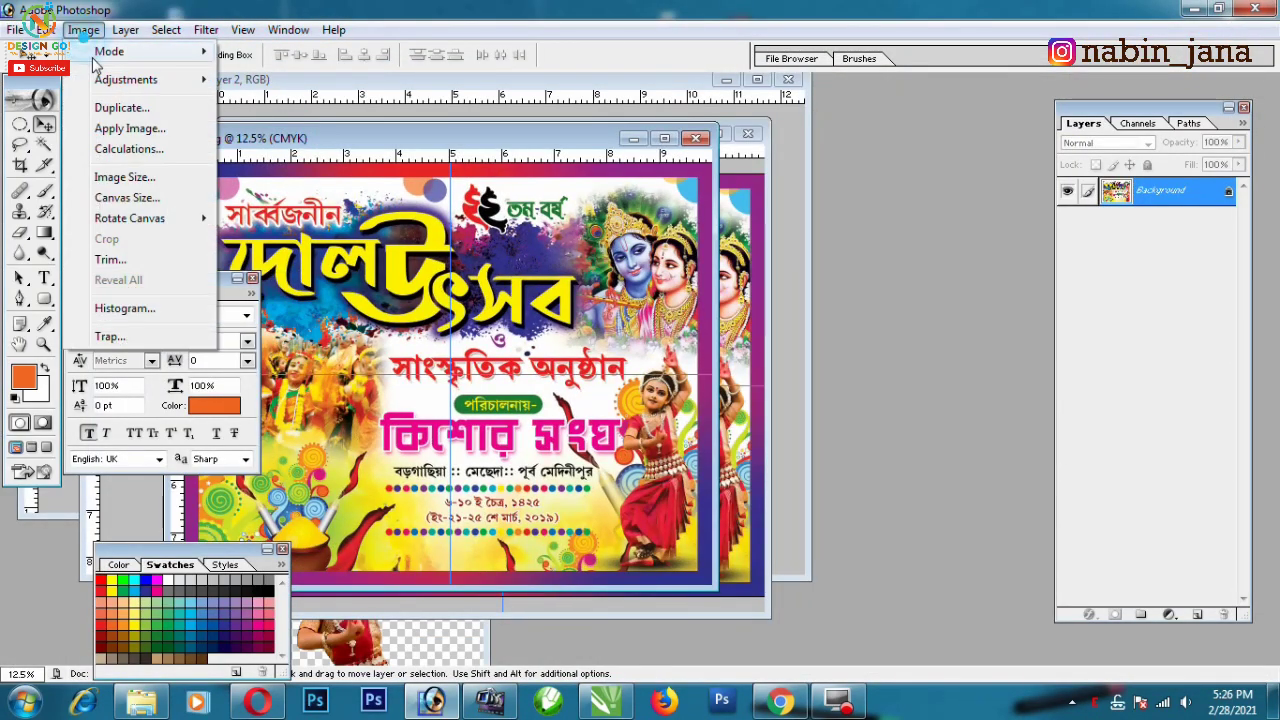
click(293, 133)
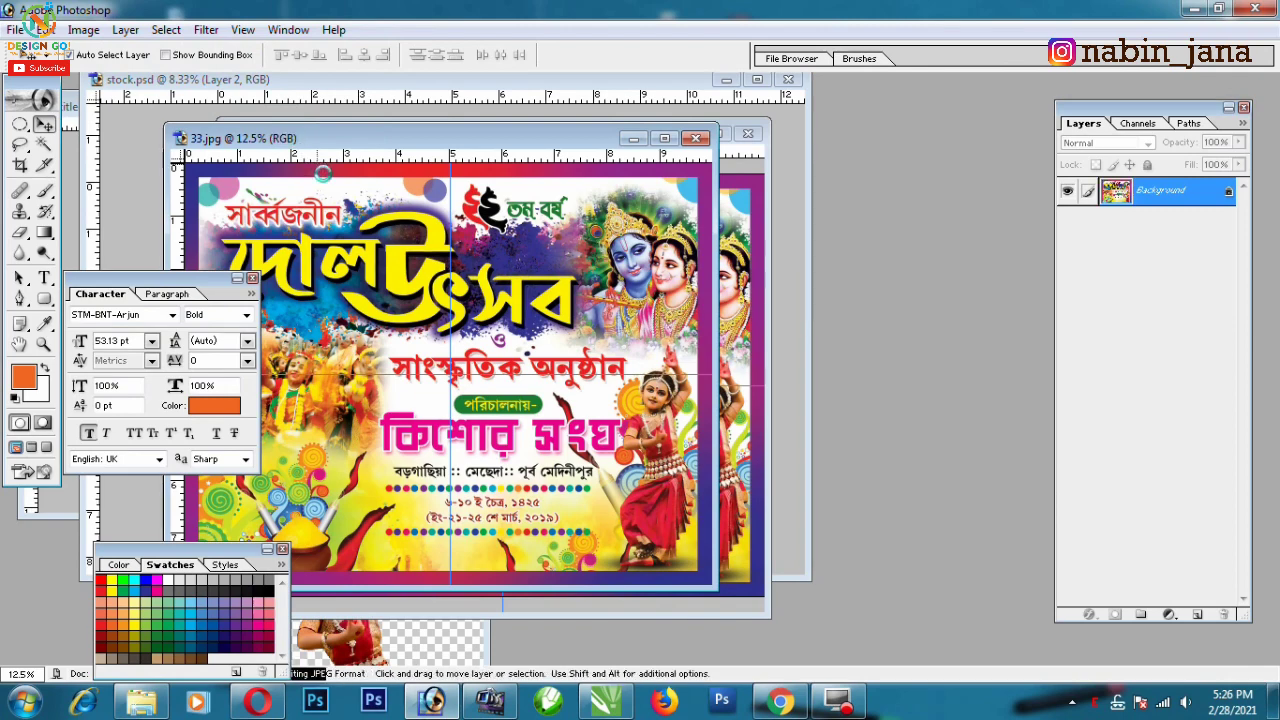
click(697, 138)
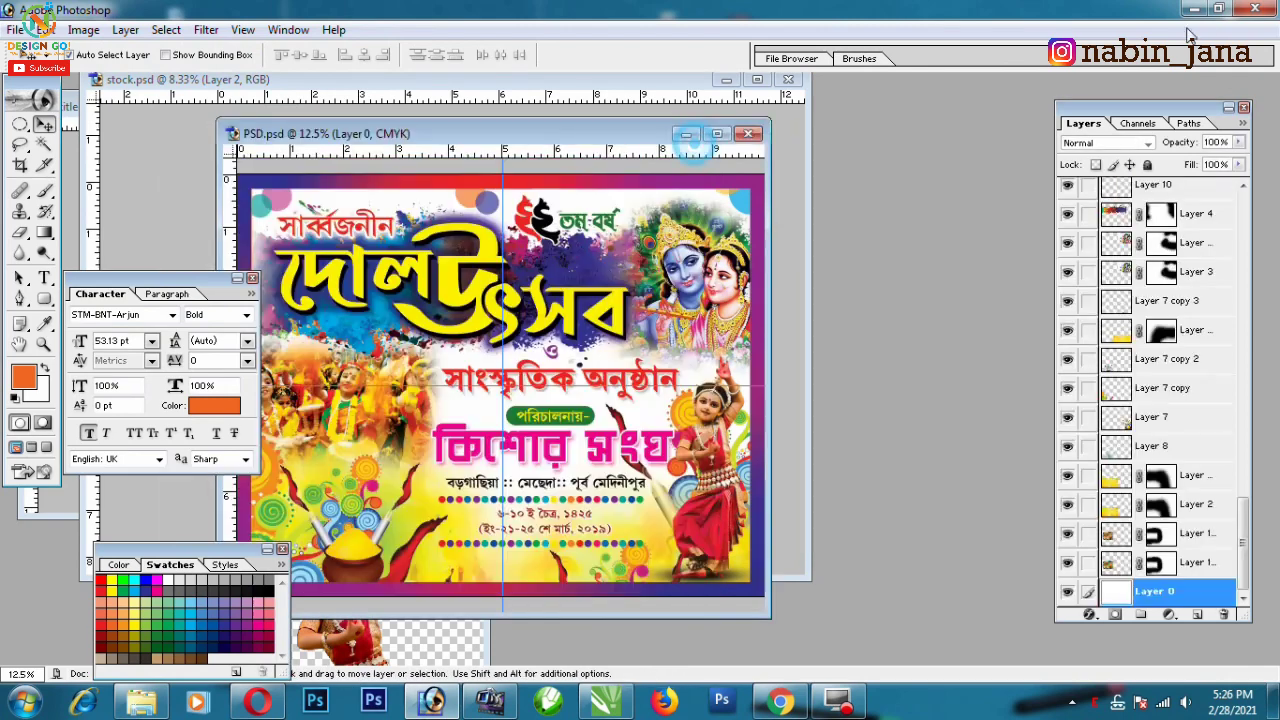
click(1193, 8)
- Preview the 33 JPEG and 33333 TIFF in Picasa, then return to a maximized PSD.psd poster
double_click(175, 225)
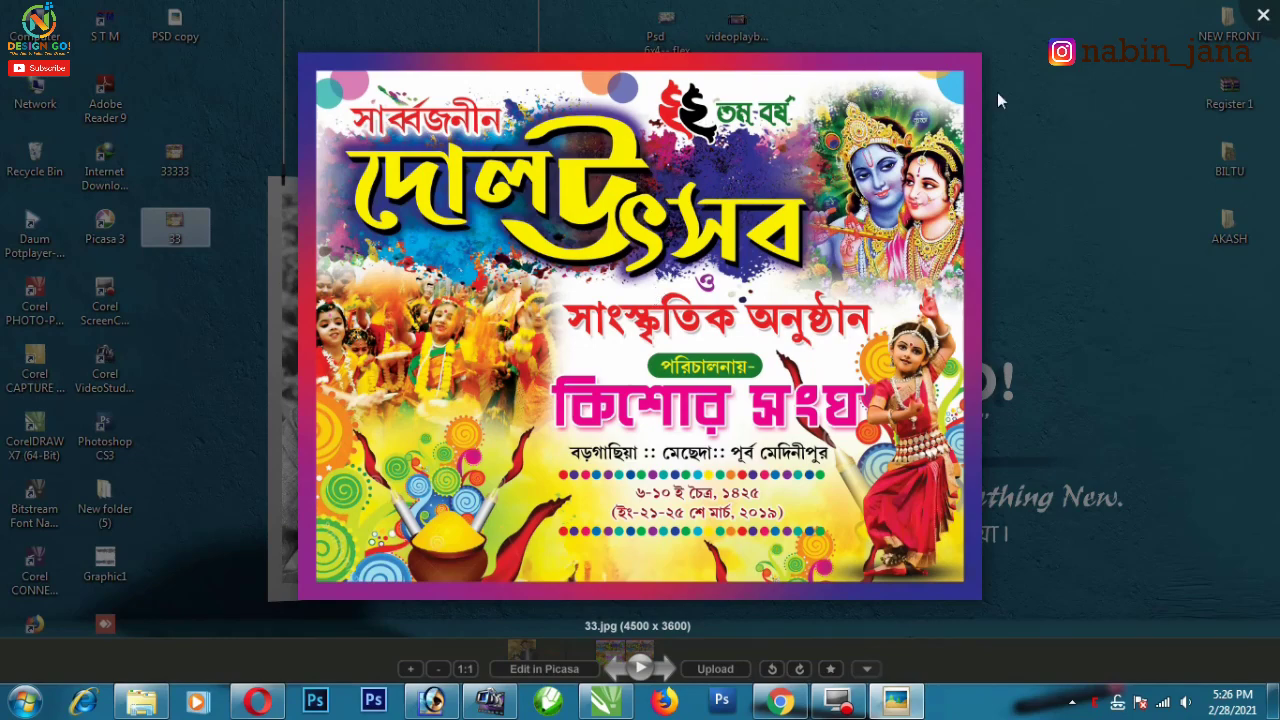
click(1263, 15)
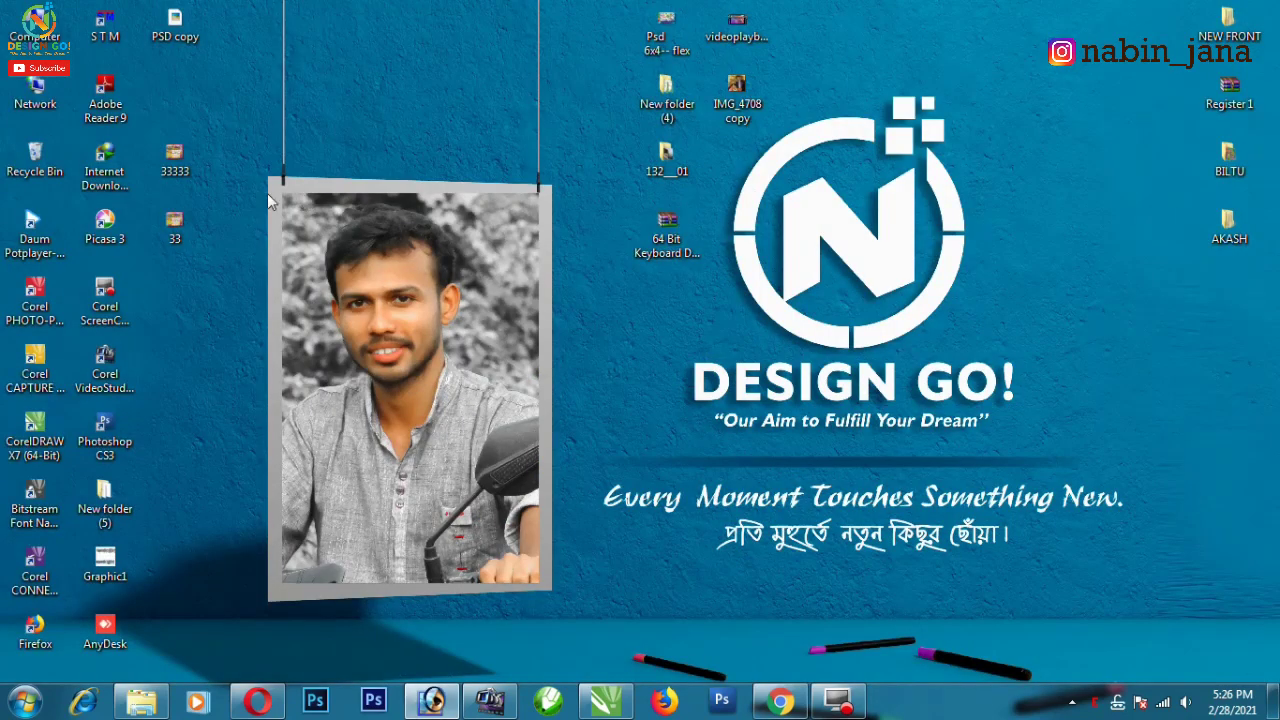
double_click(180, 168)
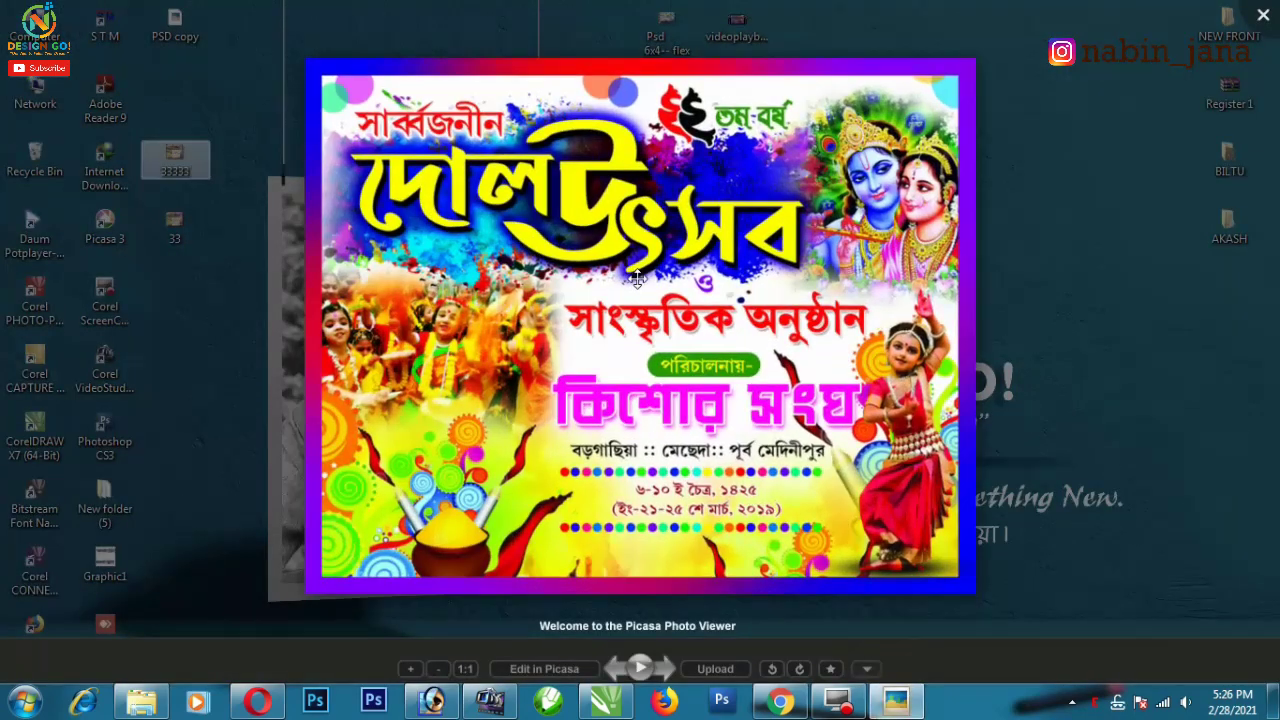
click(1263, 13)
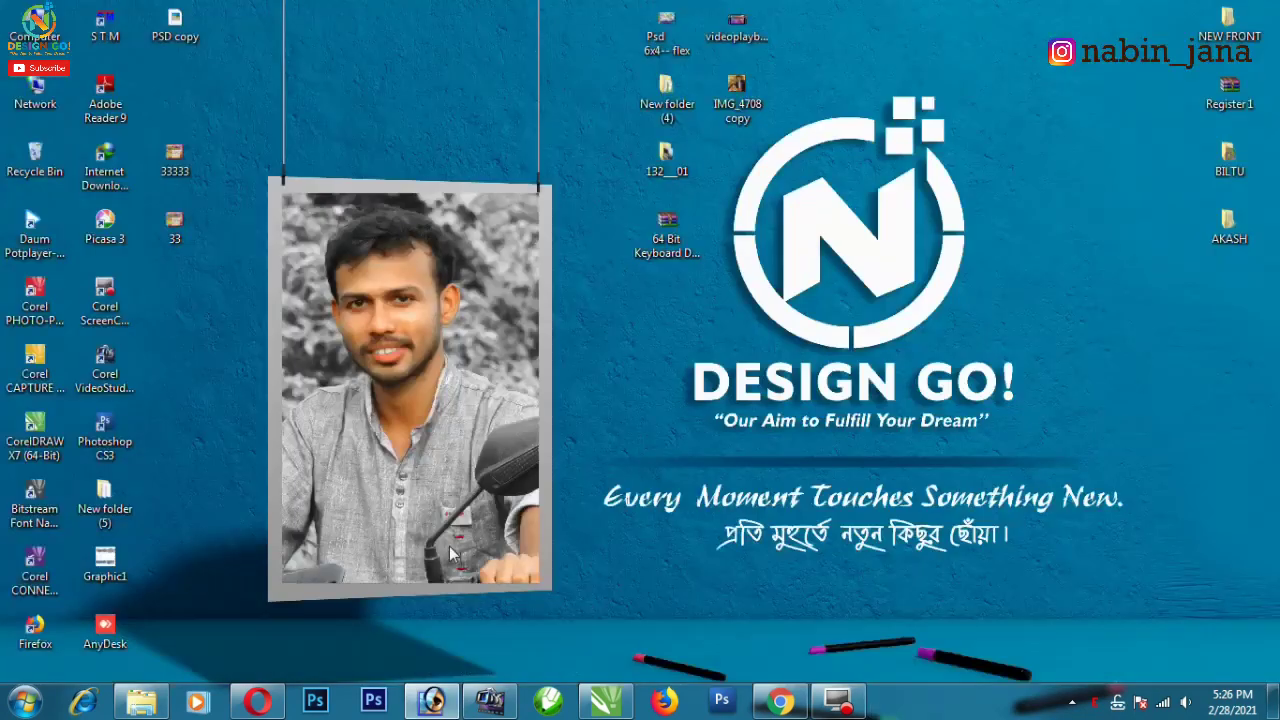
click(432, 700)
click(716, 133)
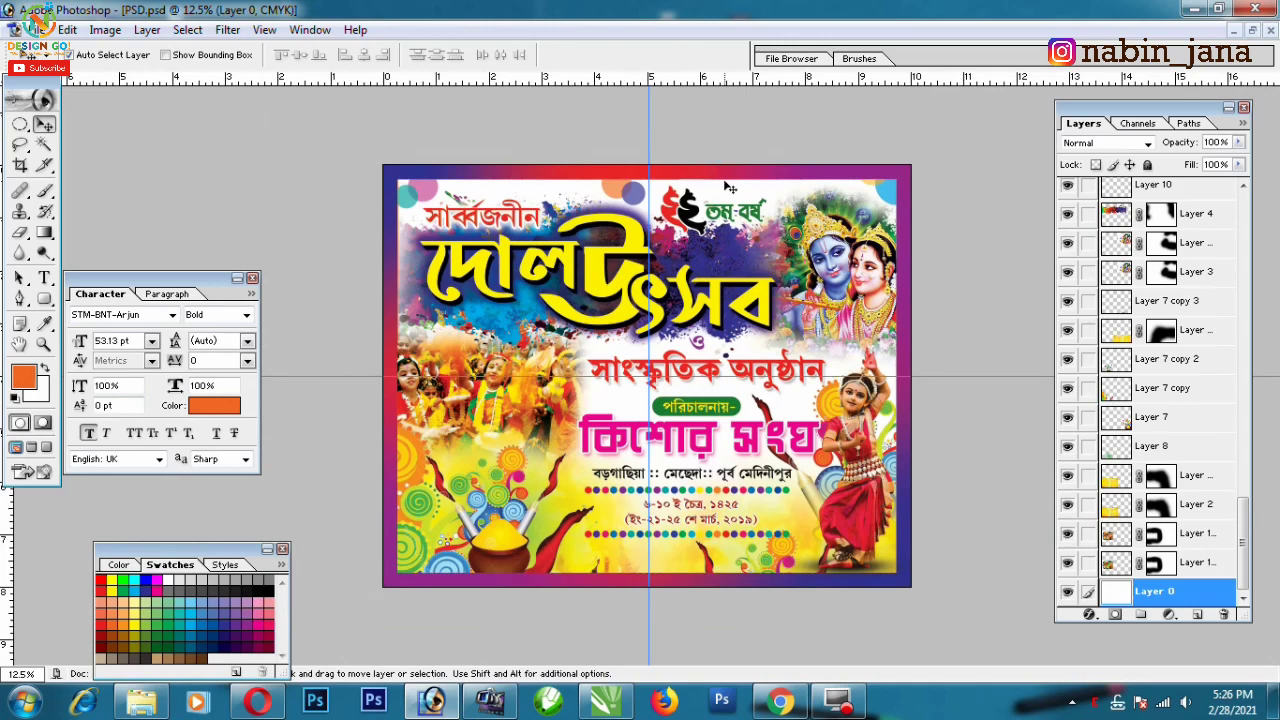
key(Tab)
key(f)
key(f)
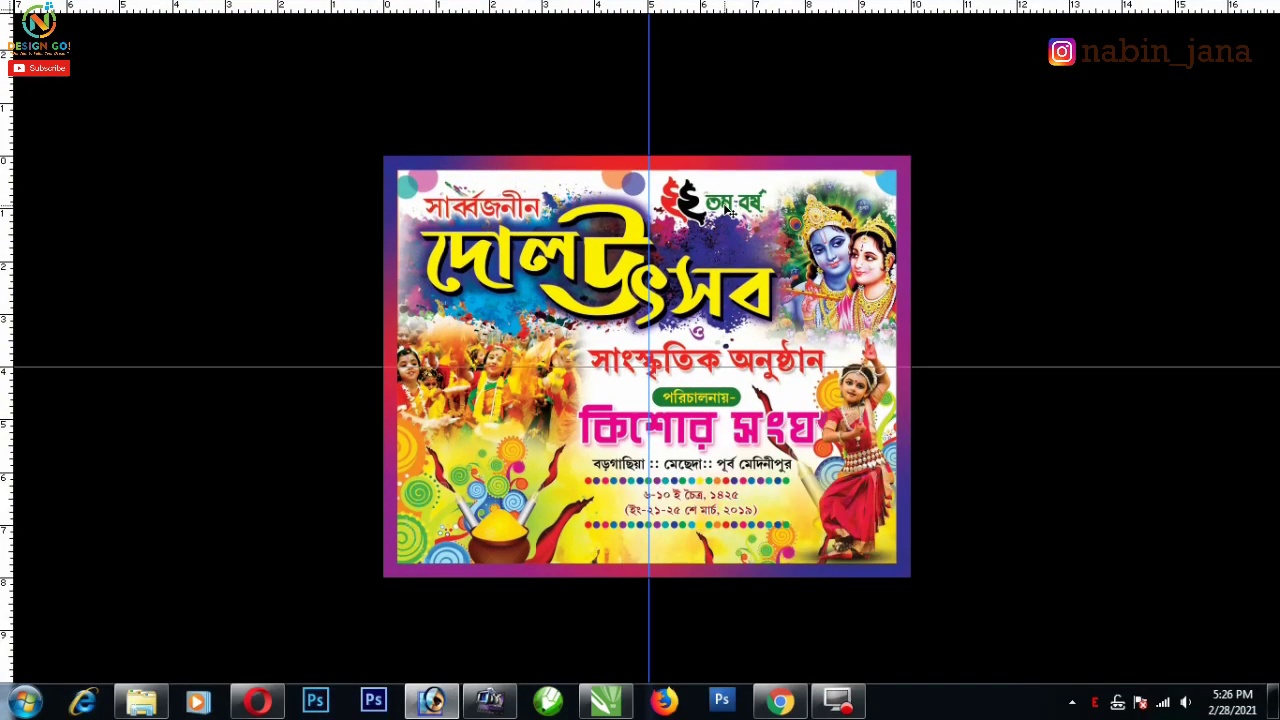
key(ctrl+plus)
key(f)
key(Tab)
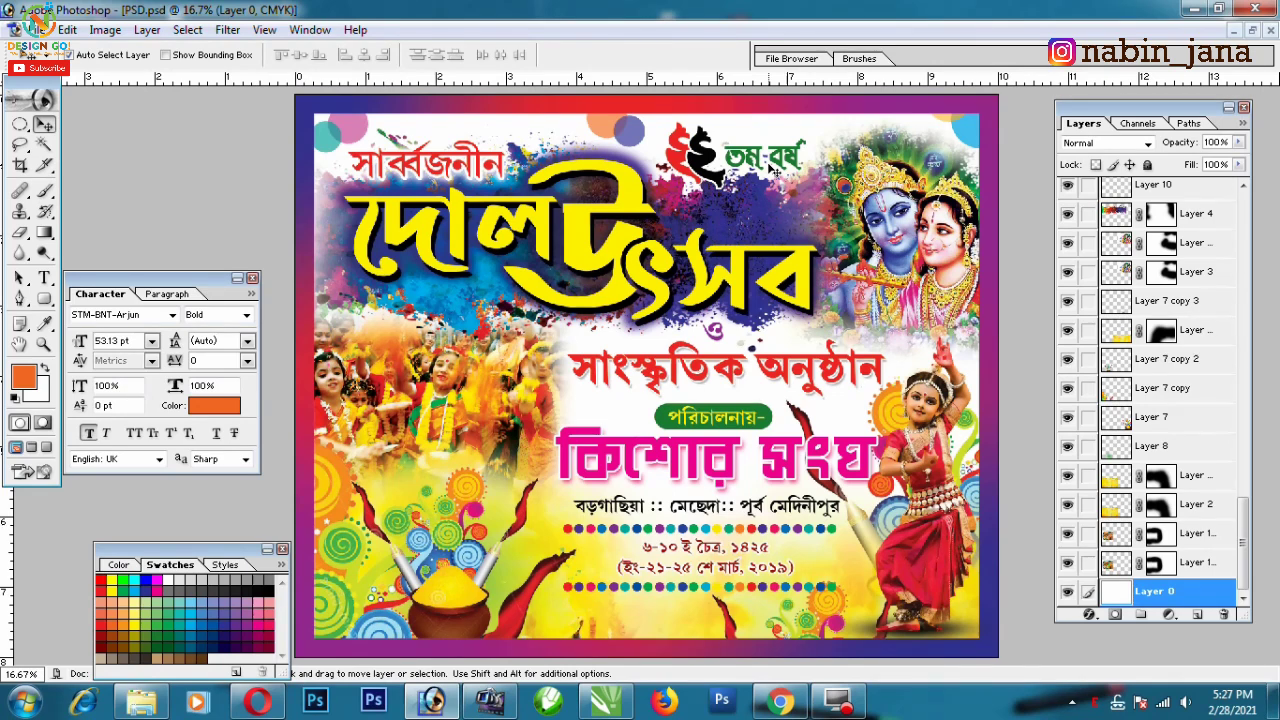
click(258, 700)
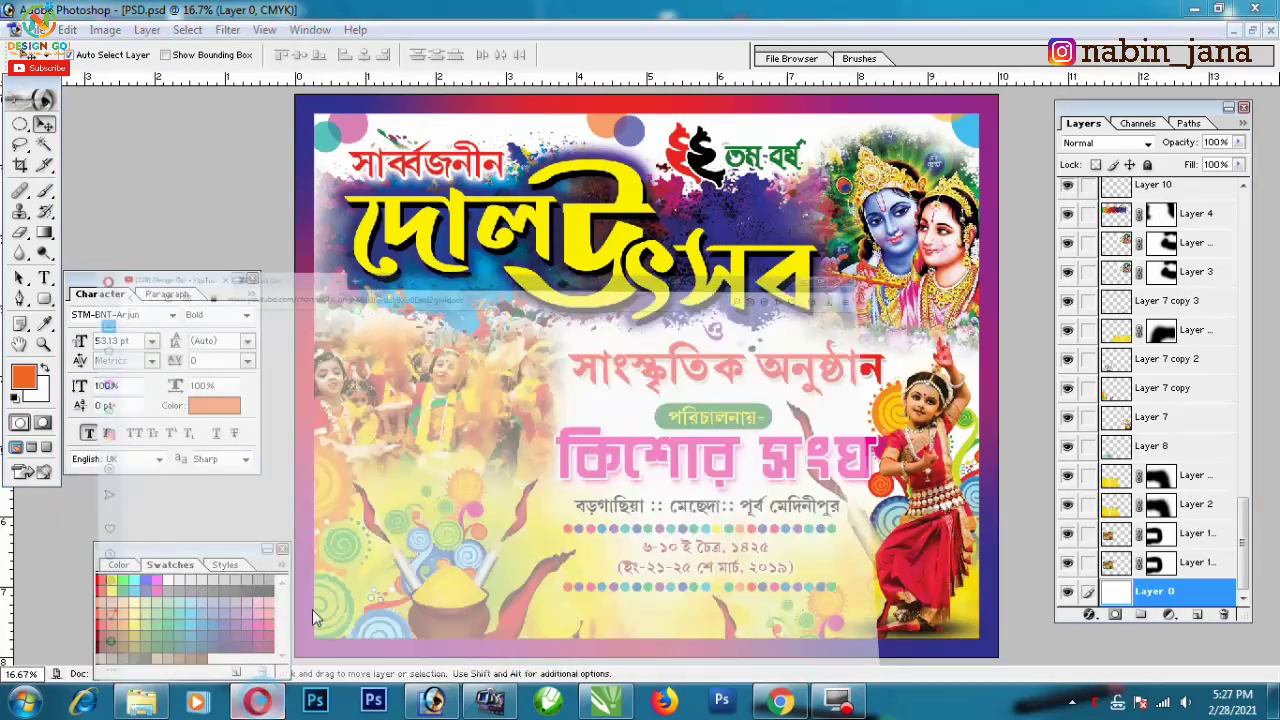
scroll(620, 380, down, 4)
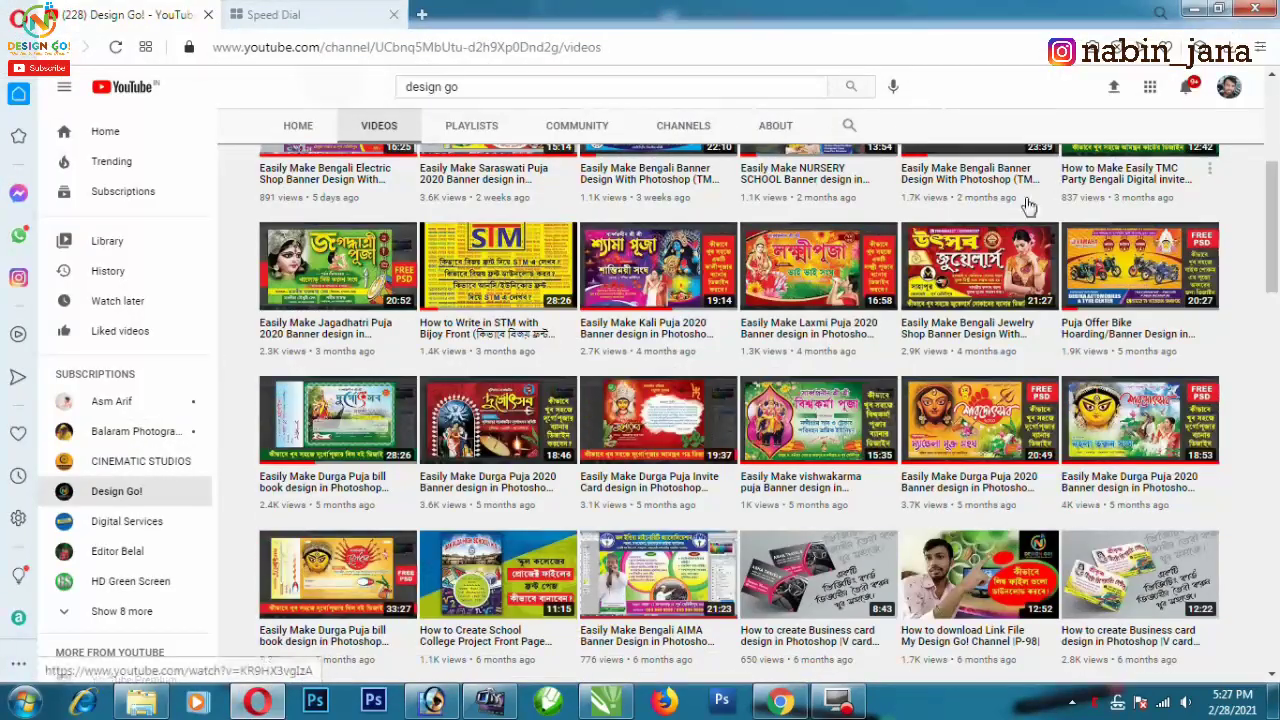
scroll(1028, 205, up, 2)
scroll(886, 294, up, 2)
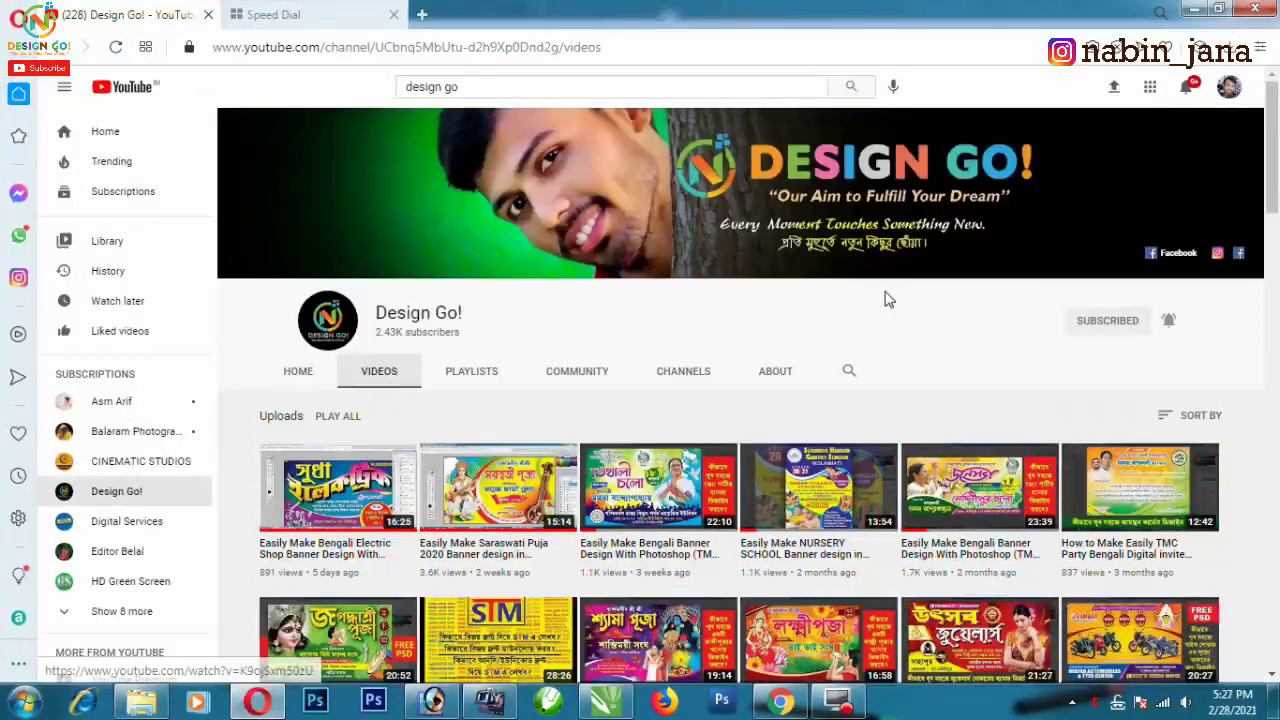
click(1192, 8)
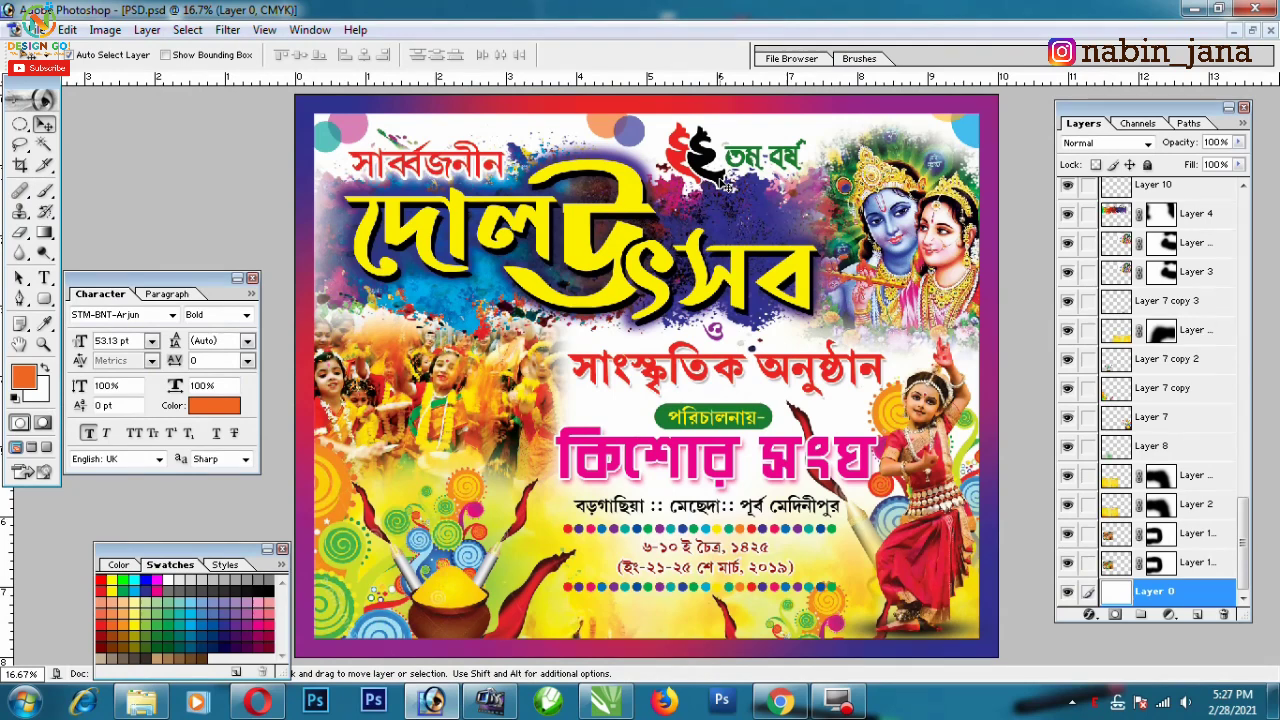